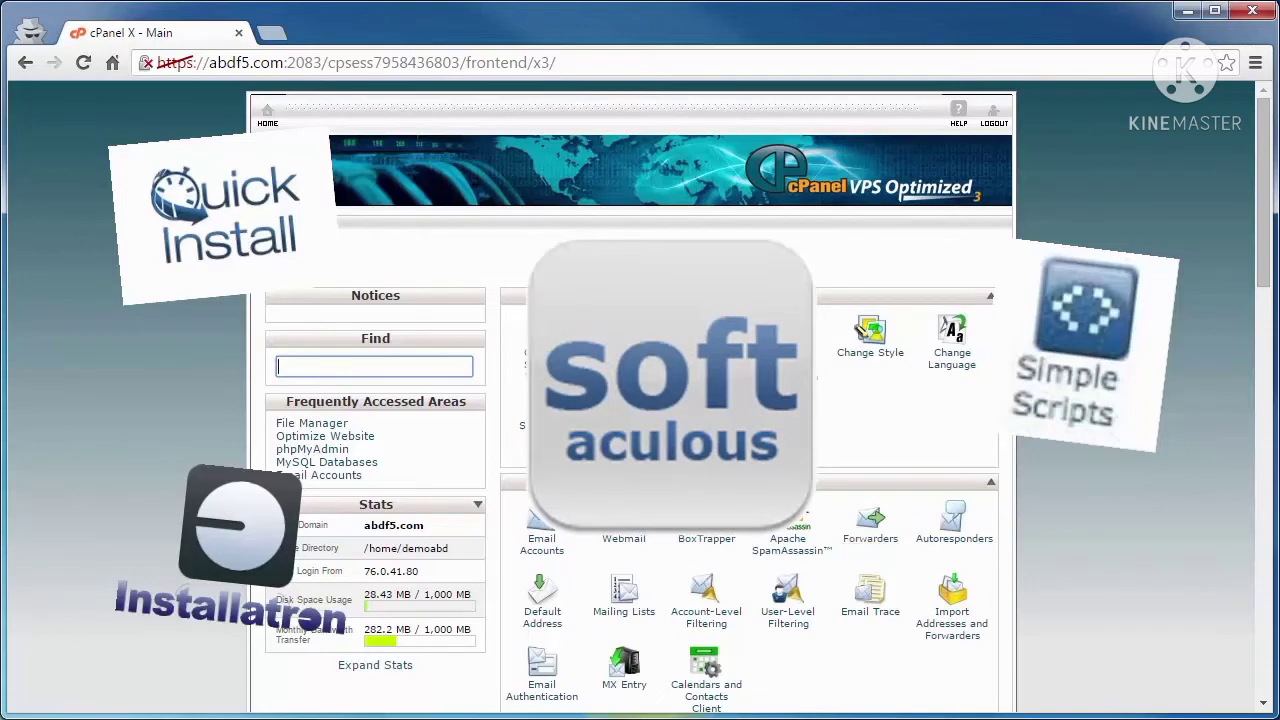
Open Softaculous from the cPanel home page and start a new WordPress installation.
{"action": "left_click_drag", "start_coordinate": [1262, 240], "coordinate": [1261, 627]}
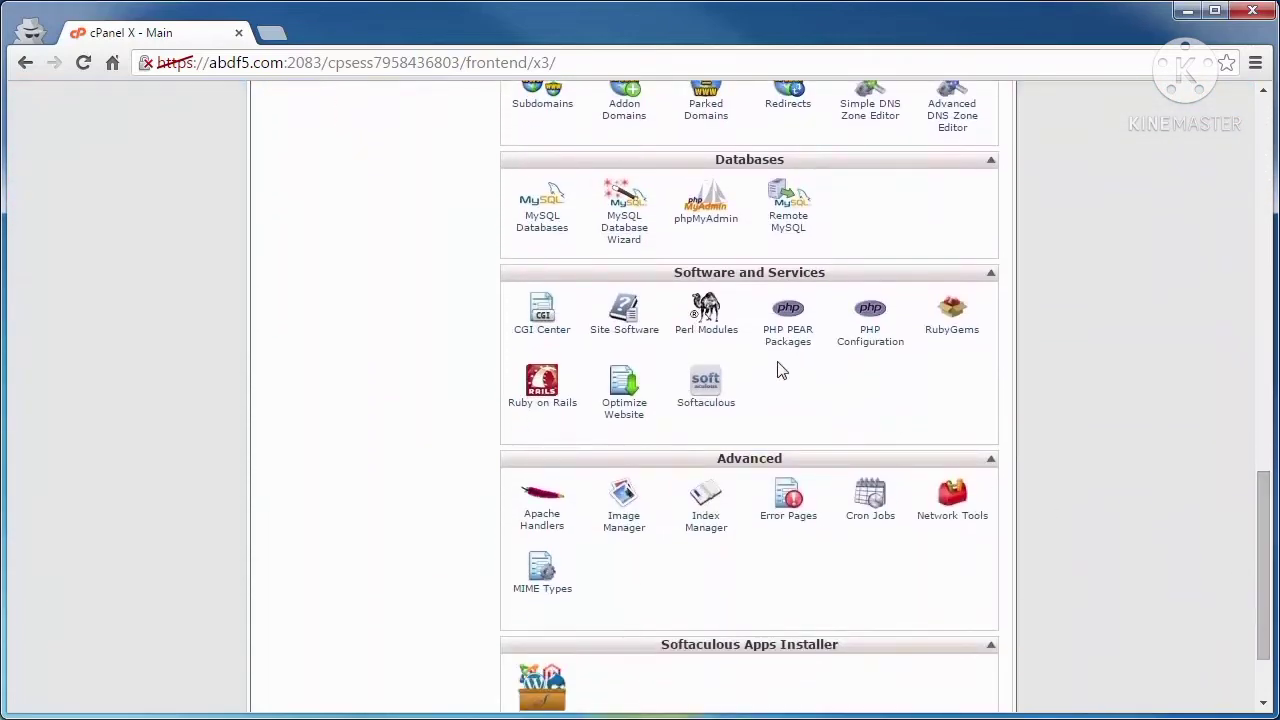
{"action": "left_click", "coordinate": [709, 411]}
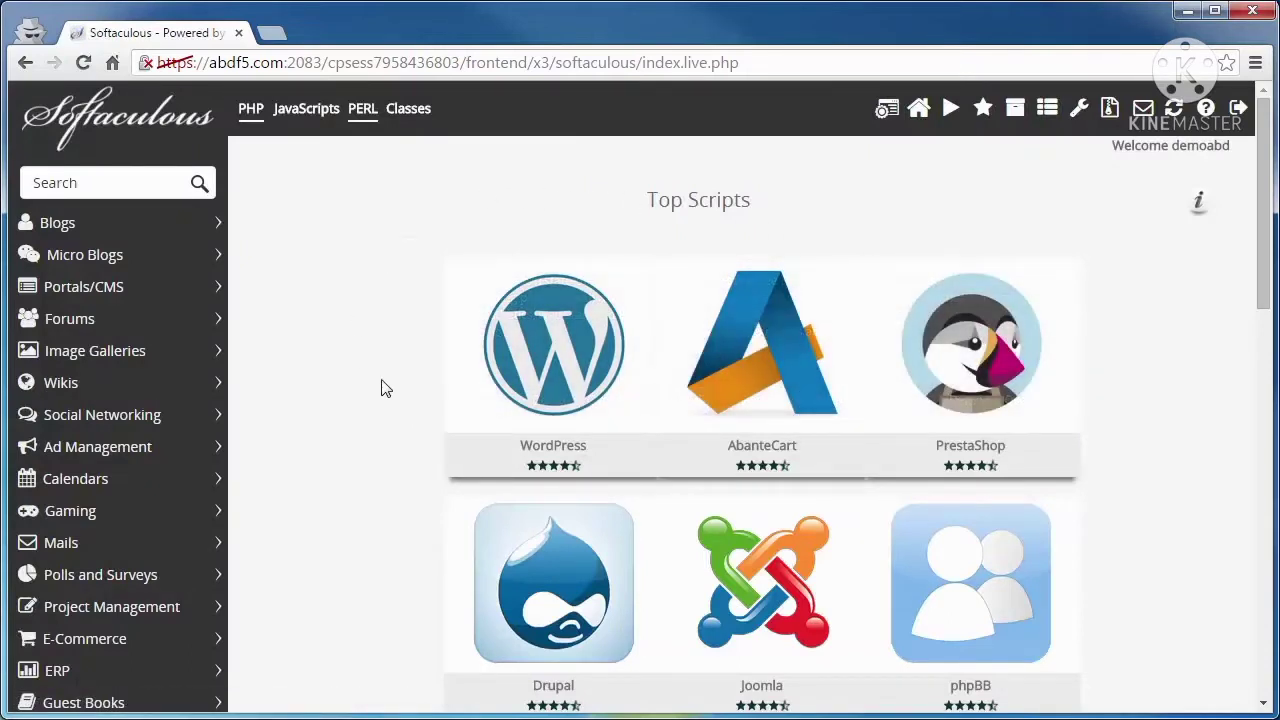
{"action": "mouse_move", "coordinate": [552, 362]}
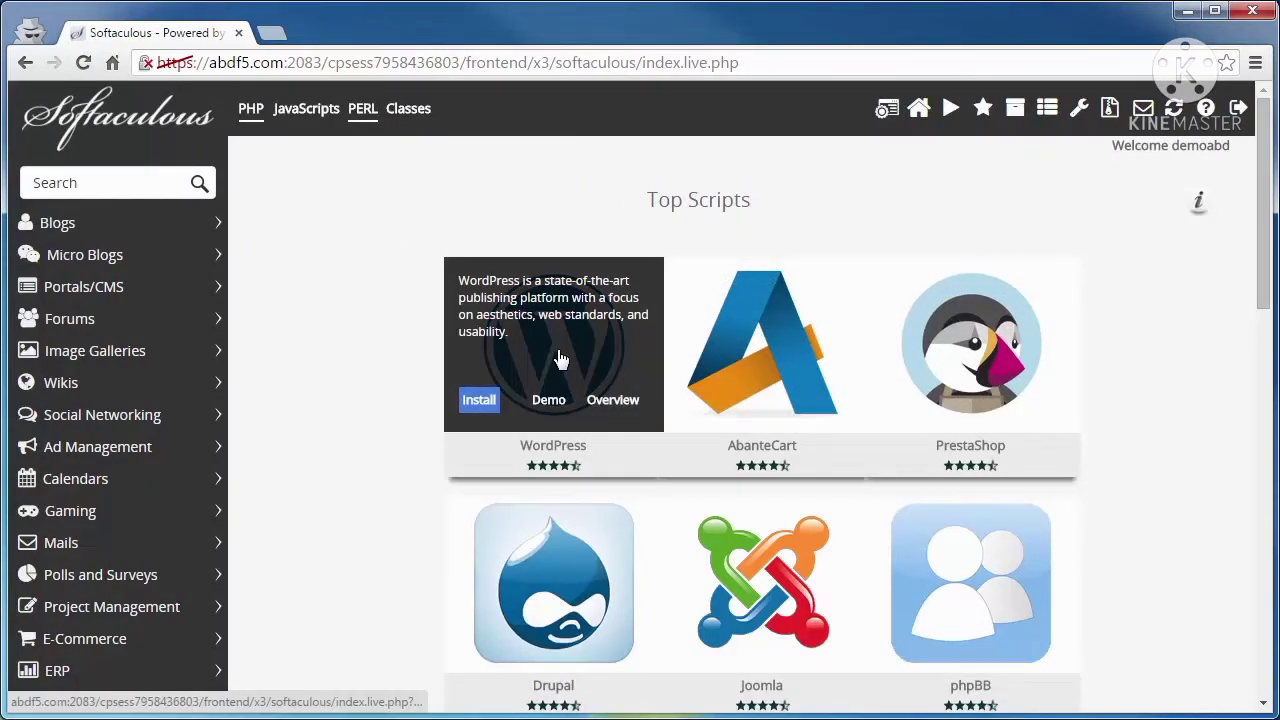
{"action": "left_click", "coordinate": [560, 360]}
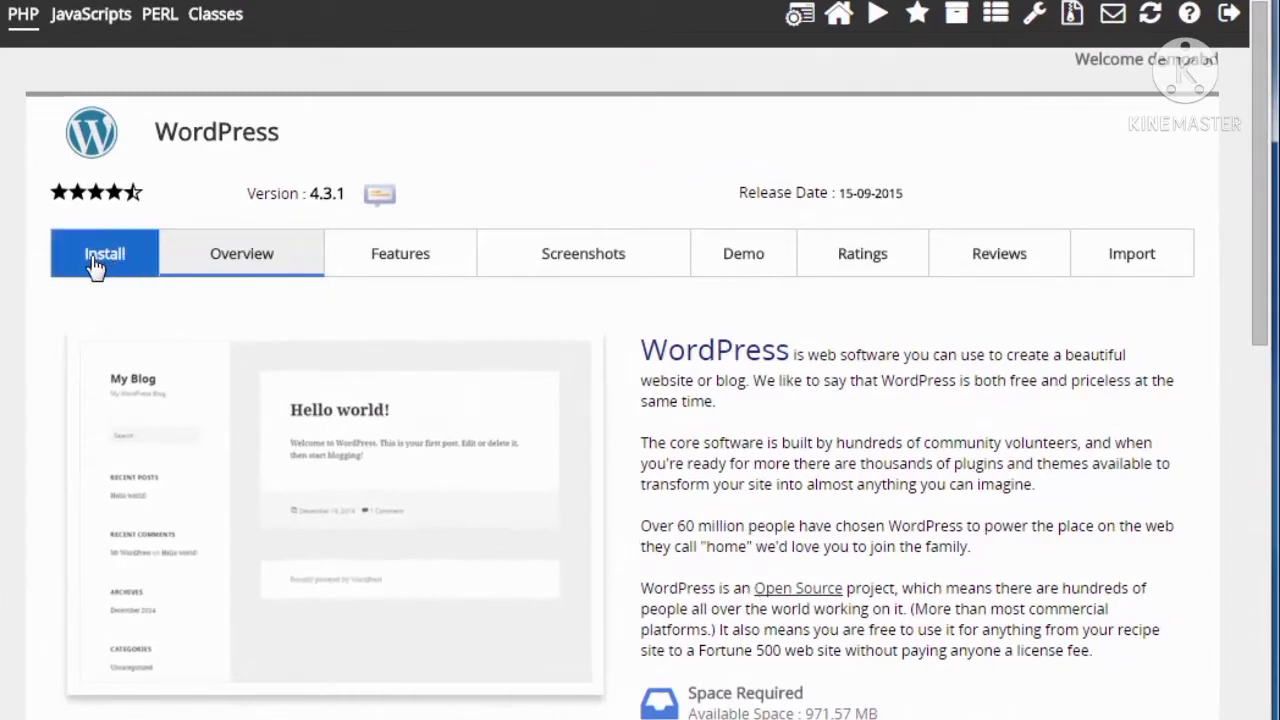
{"action": "left_click", "coordinate": [95, 262]}
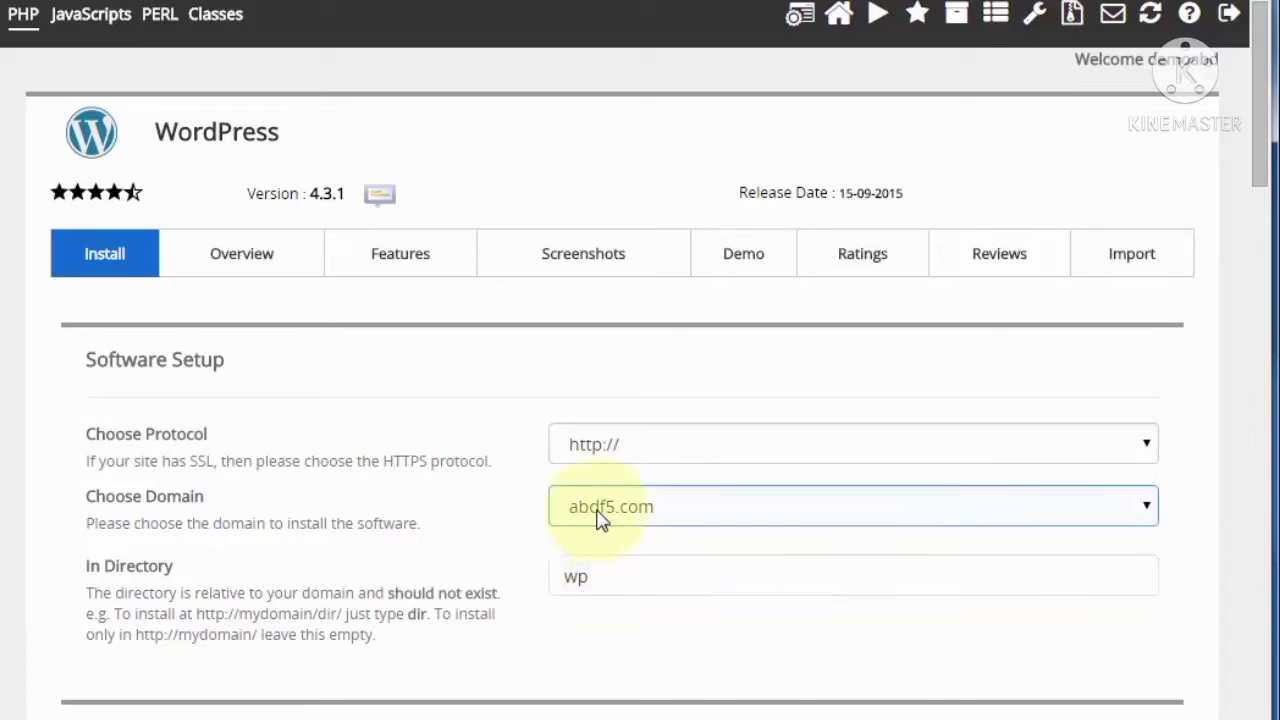
Clear the In Directory field so WordPress installs at the domain root.
{"action": "double_click", "coordinate": [575, 578]}
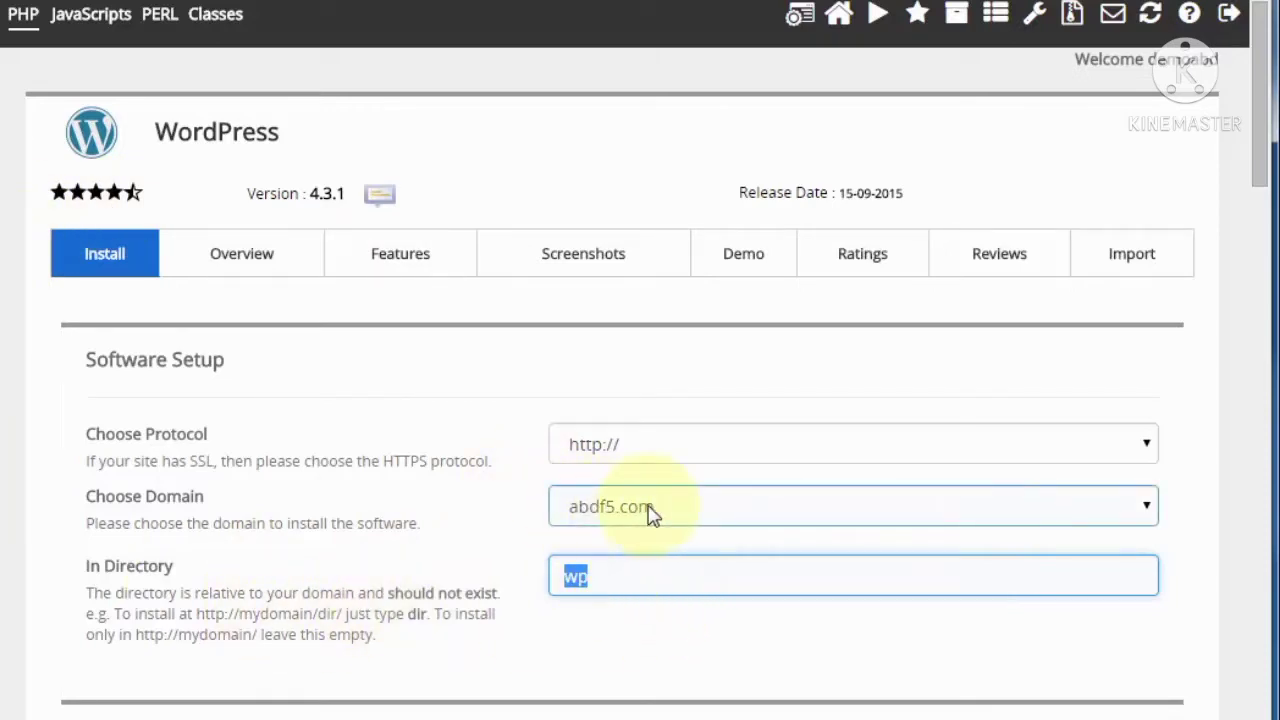
{"action": "key", "text": "BackSpace"}
Review the database, site settings and admin account fields of the install form.
{"action": "scroll", "coordinate": [446, 588], "scroll_direction": "down", "scroll_amount": 3}
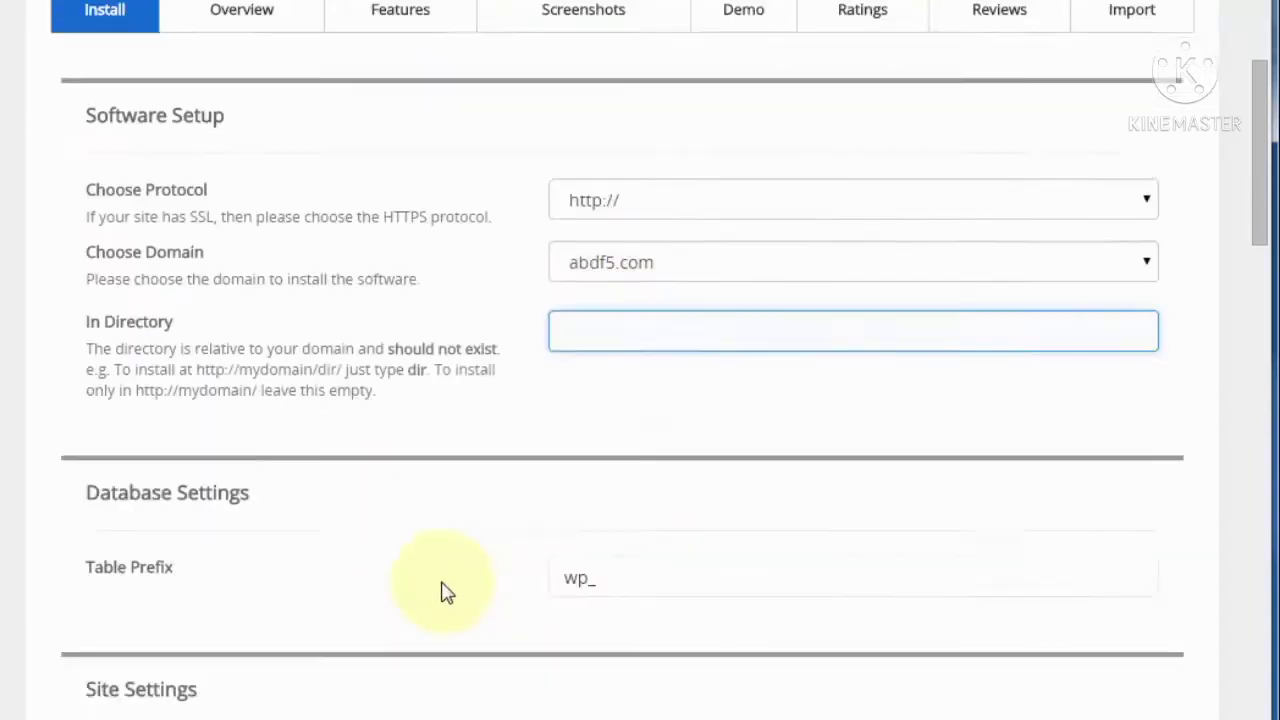
{"action": "scroll", "coordinate": [442, 583], "scroll_direction": "down", "scroll_amount": 2}
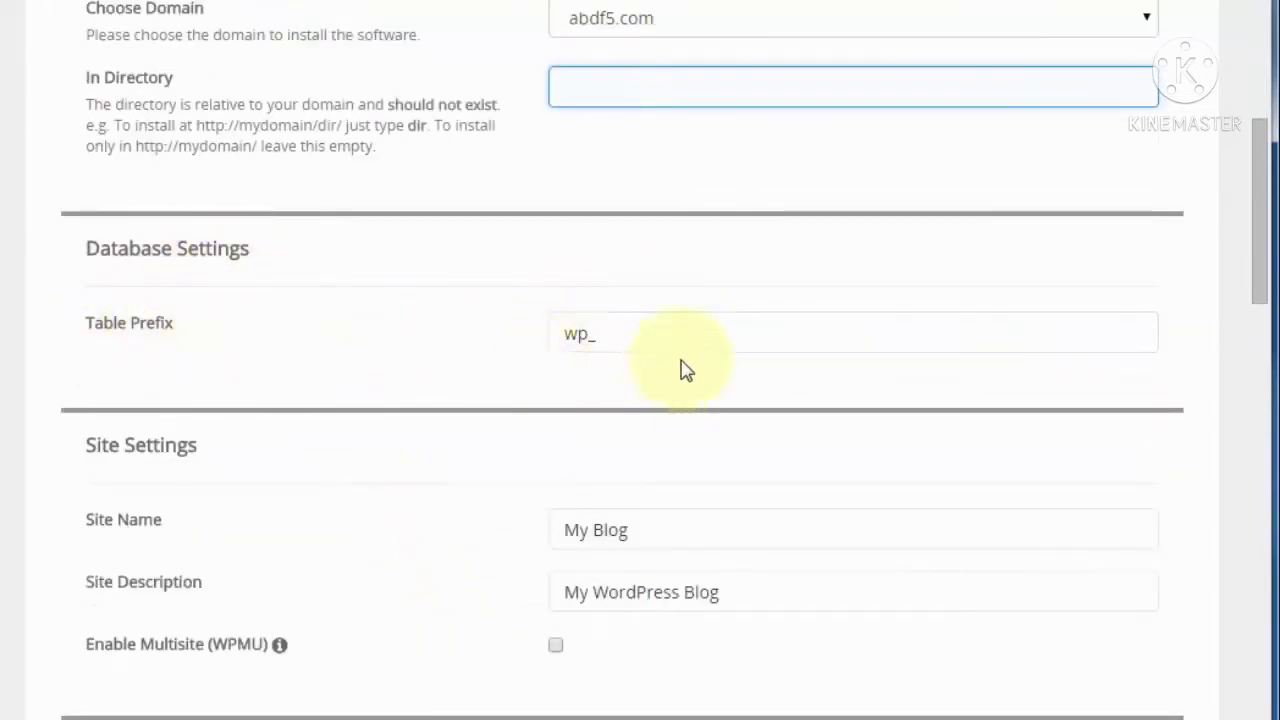
{"action": "scroll", "coordinate": [520, 368], "scroll_direction": "down", "scroll_amount": 2}
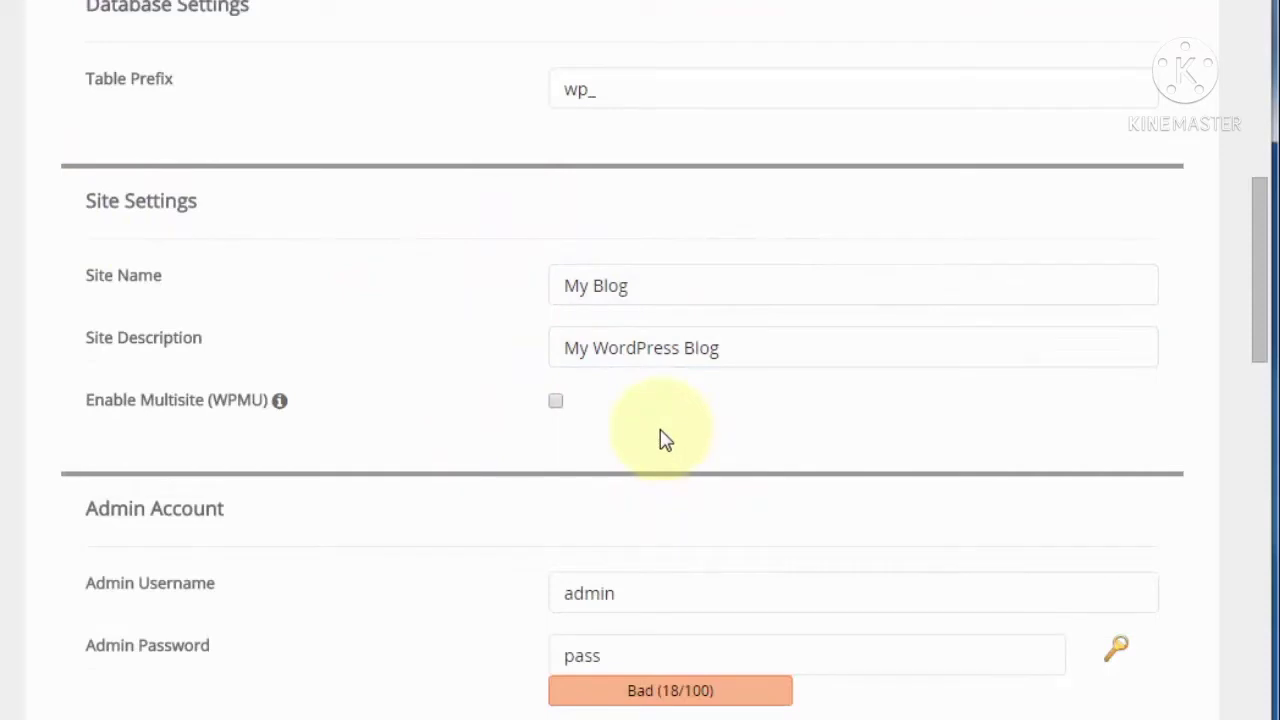
{"action": "left_click", "coordinate": [602, 283]}
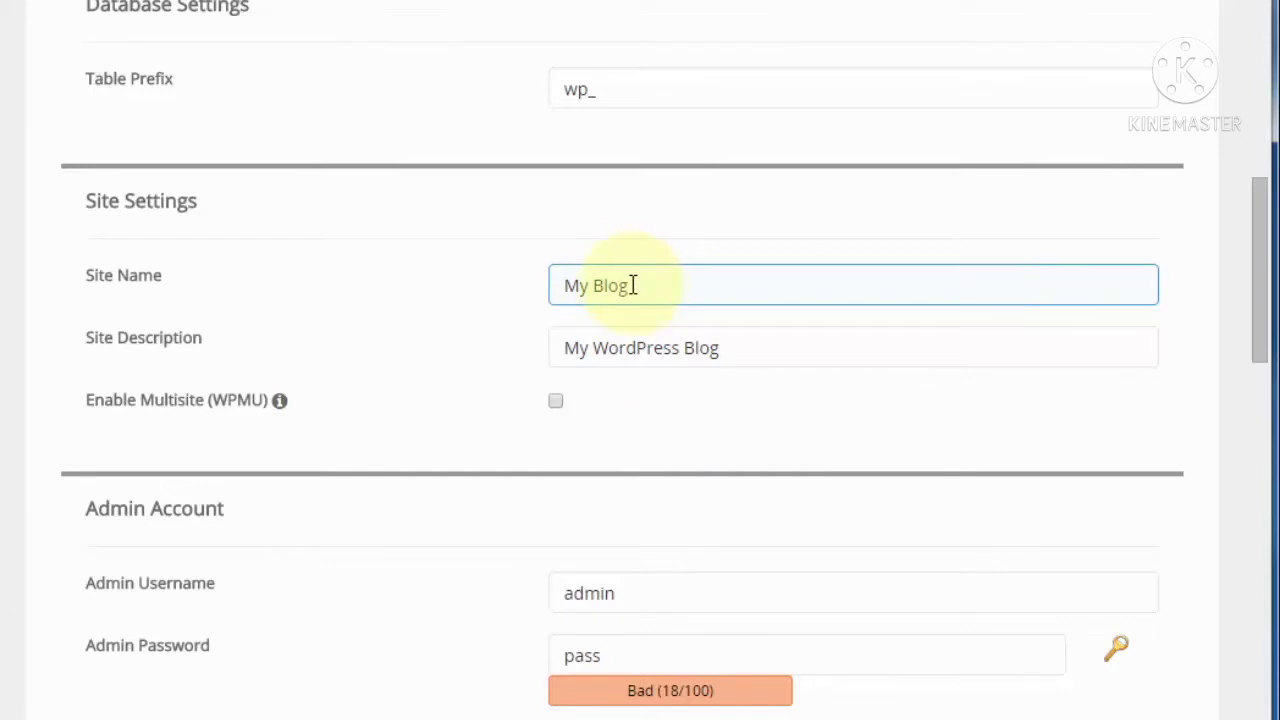
{"action": "left_click", "coordinate": [510, 246]}
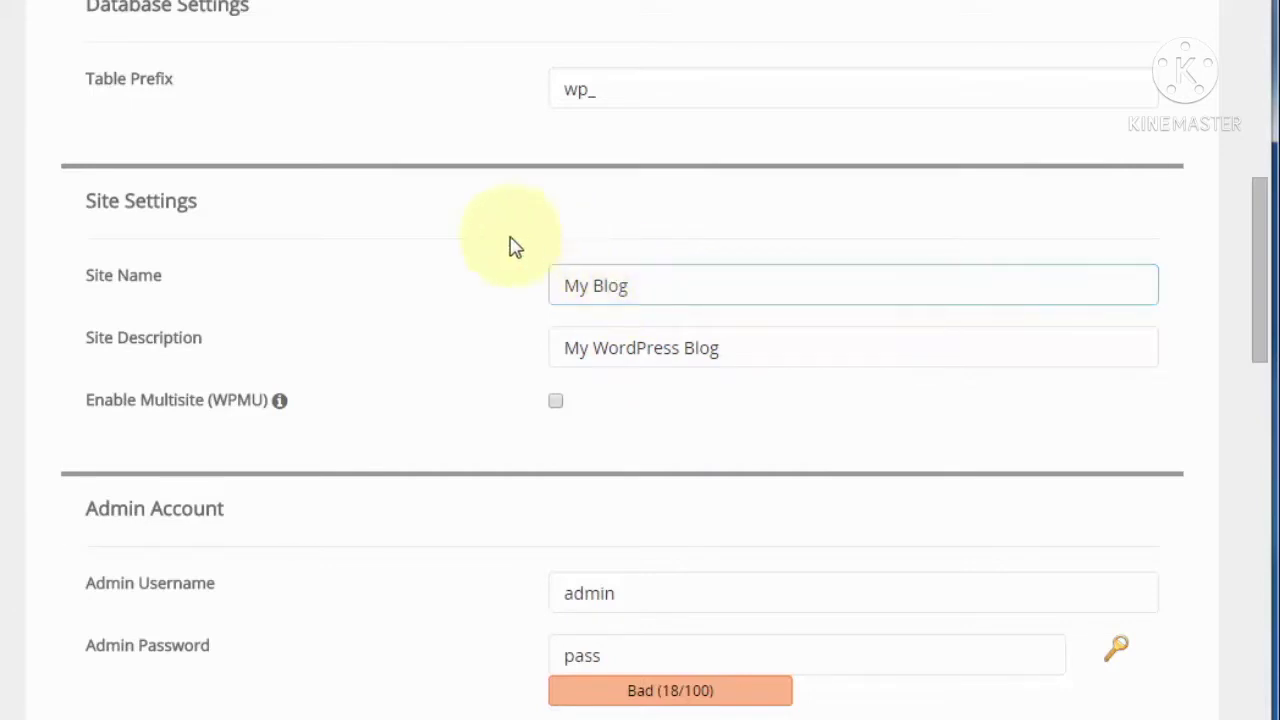
{"action": "scroll", "coordinate": [603, 420], "scroll_direction": "down", "scroll_amount": 2}
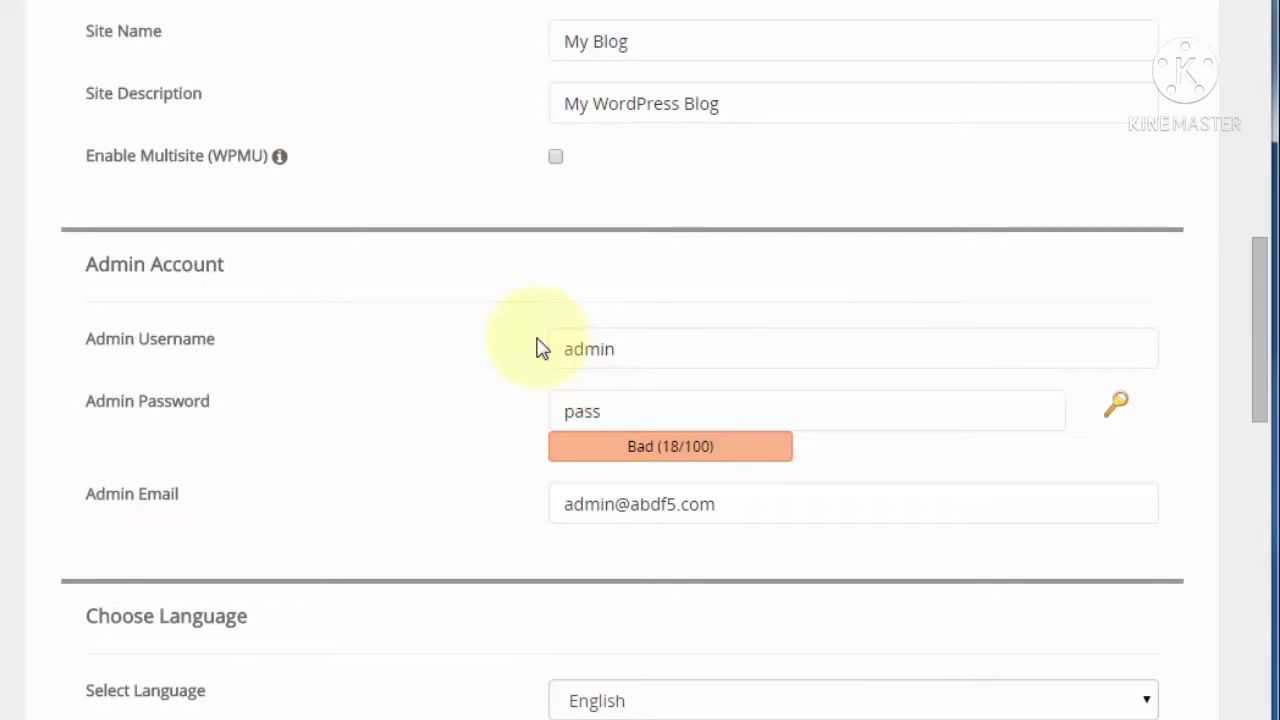
{"action": "left_click", "coordinate": [171, 410]}
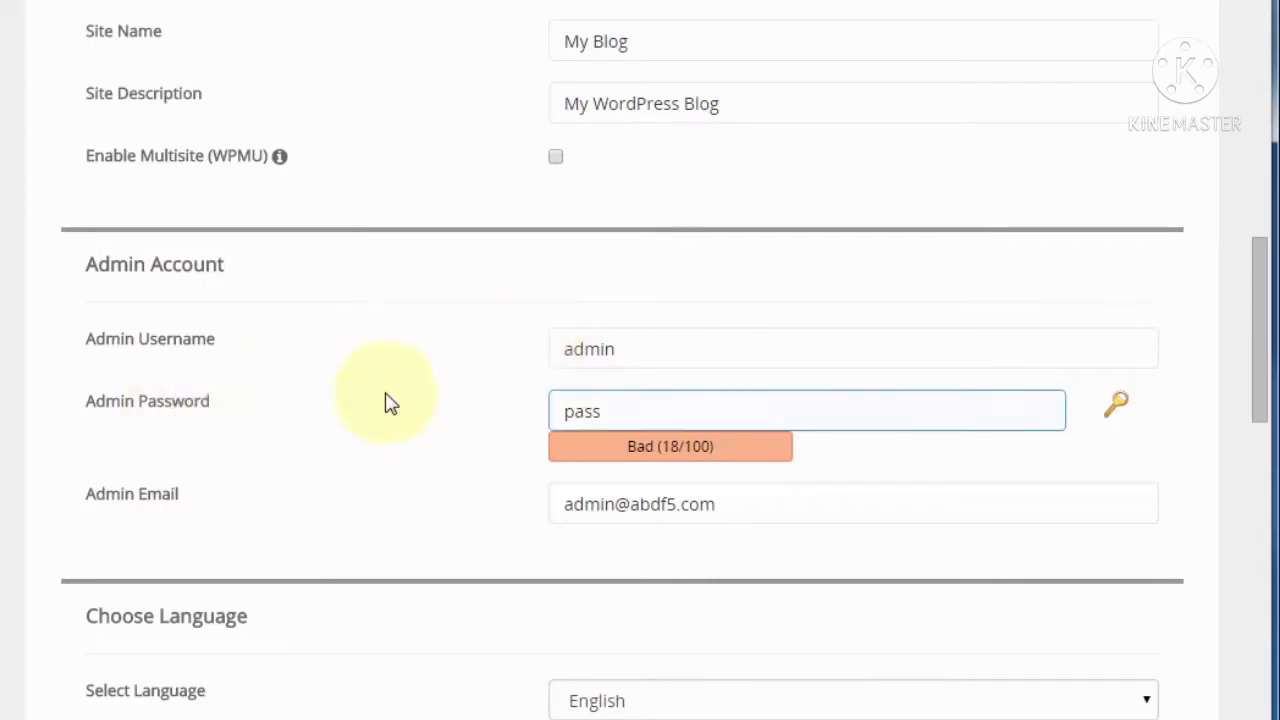
{"action": "left_click", "coordinate": [529, 388]}
{"action": "left_click", "coordinate": [658, 506]}
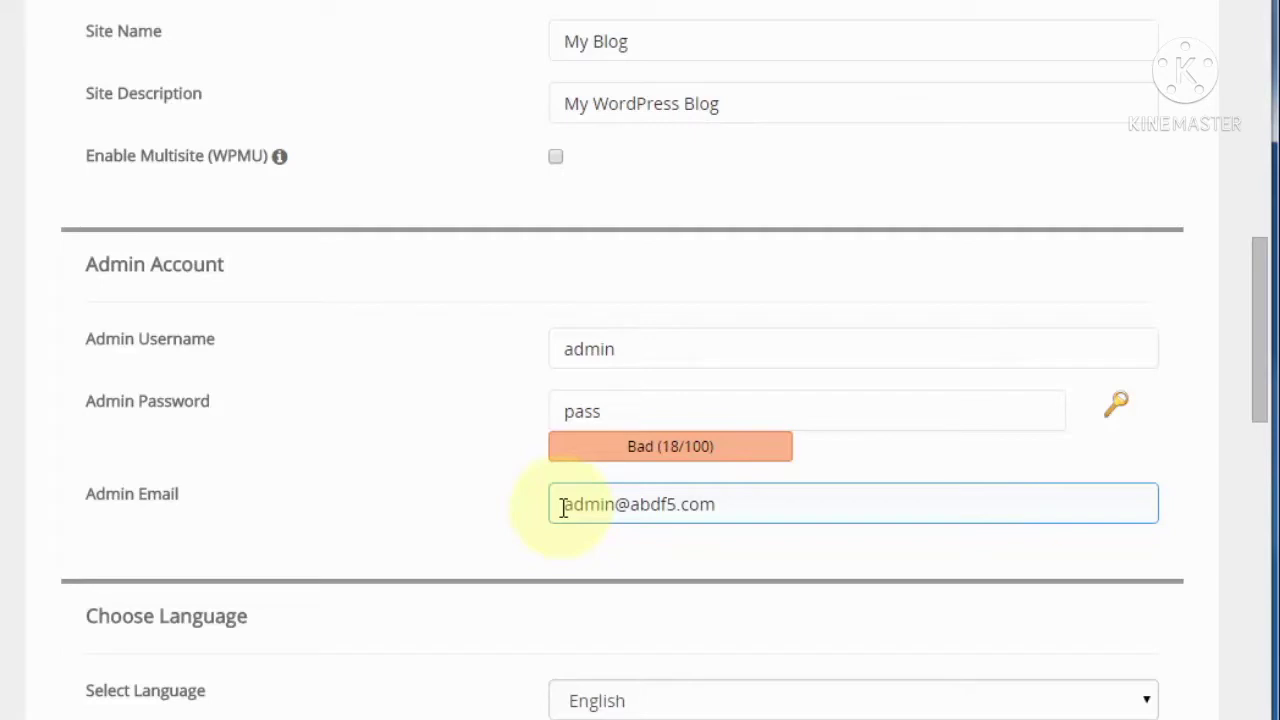
Replace the default admin username with a custom username.
{"action": "left_click", "coordinate": [609, 348]}
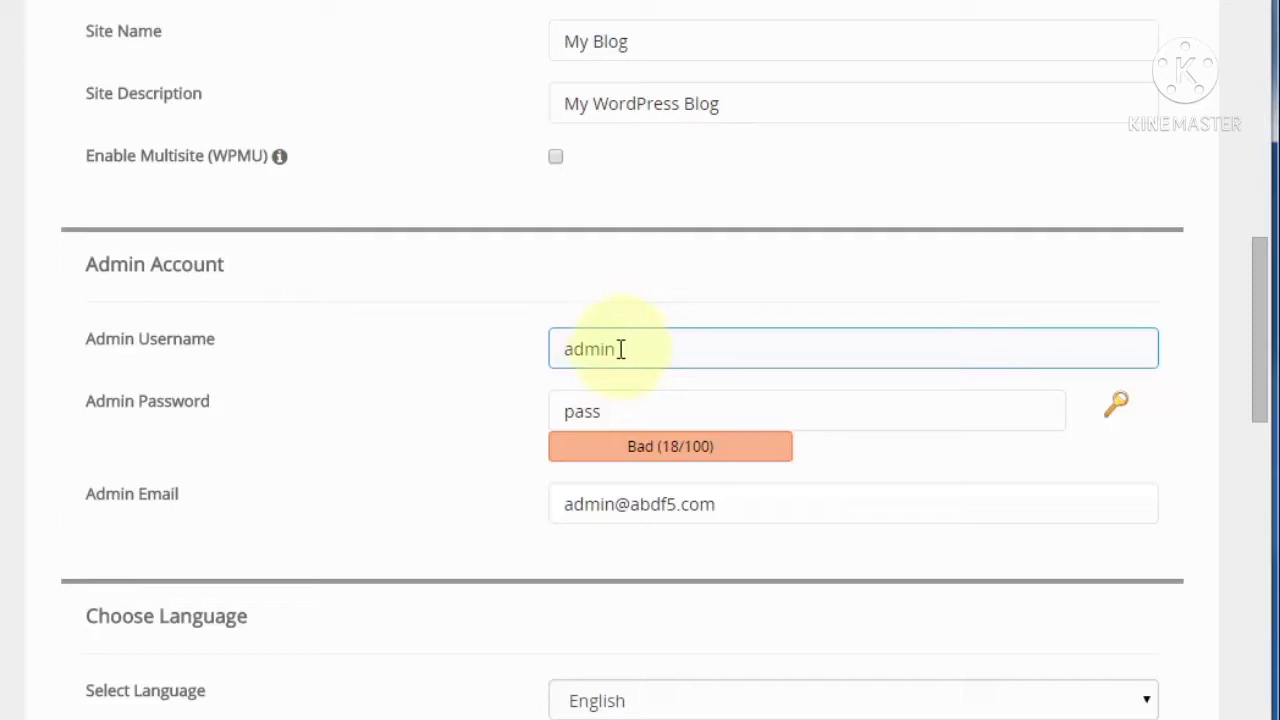
{"action": "double_click", "coordinate": [620, 348]}
{"action": "type", "text": "josd49"}
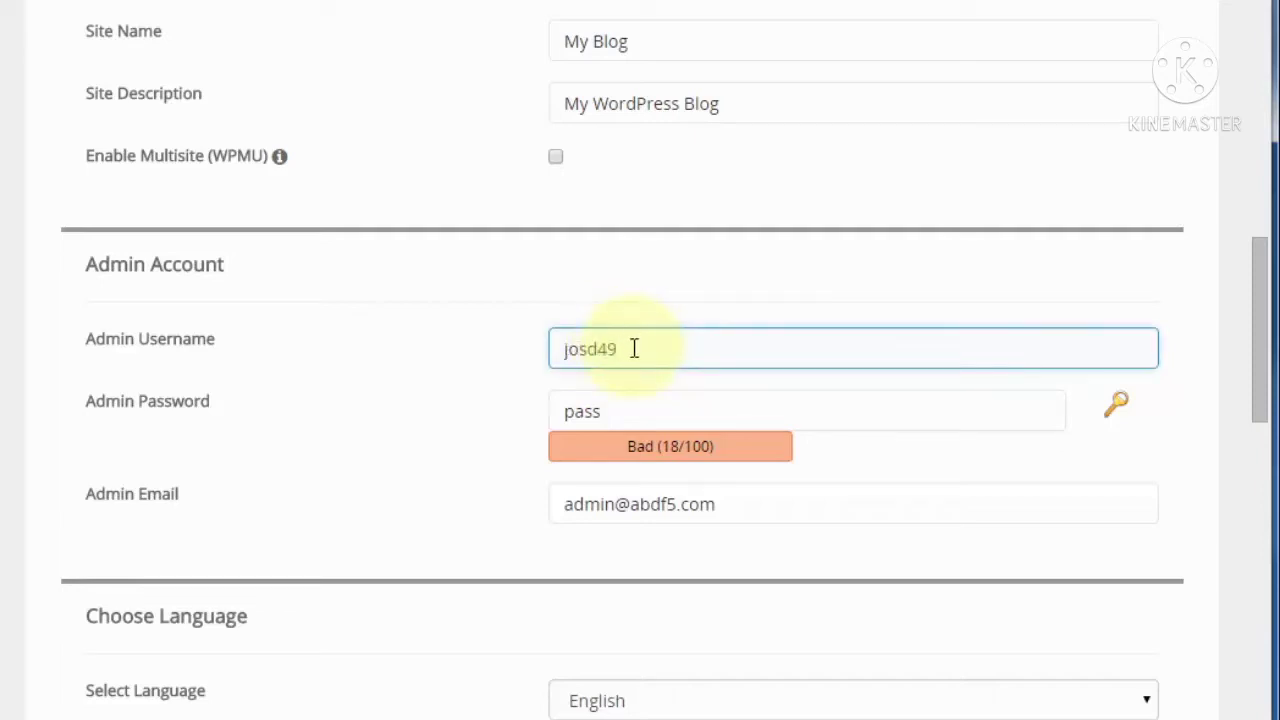
Generate a random admin password and append extra characters to strengthen it.
{"action": "left_click", "coordinate": [604, 416]}
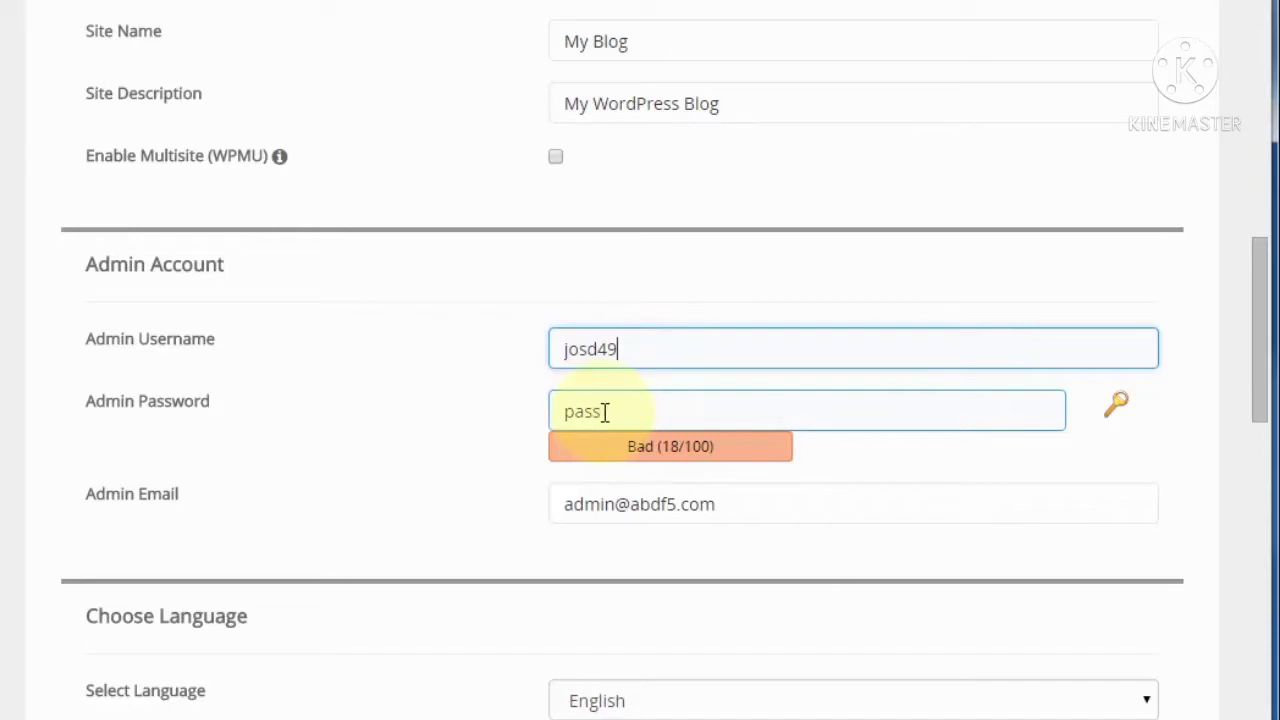
{"action": "left_click", "coordinate": [1117, 410]}
{"action": "left_click", "coordinate": [1114, 410]}
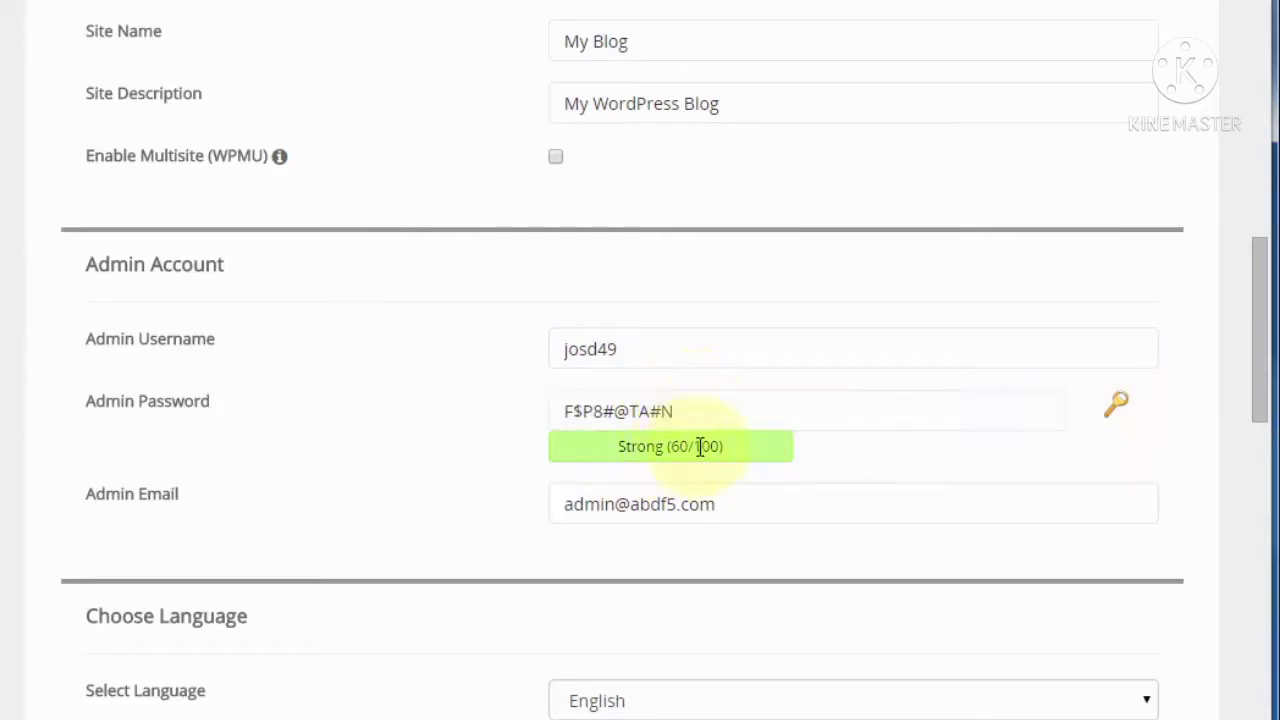
{"action": "left_click", "coordinate": [695, 411]}
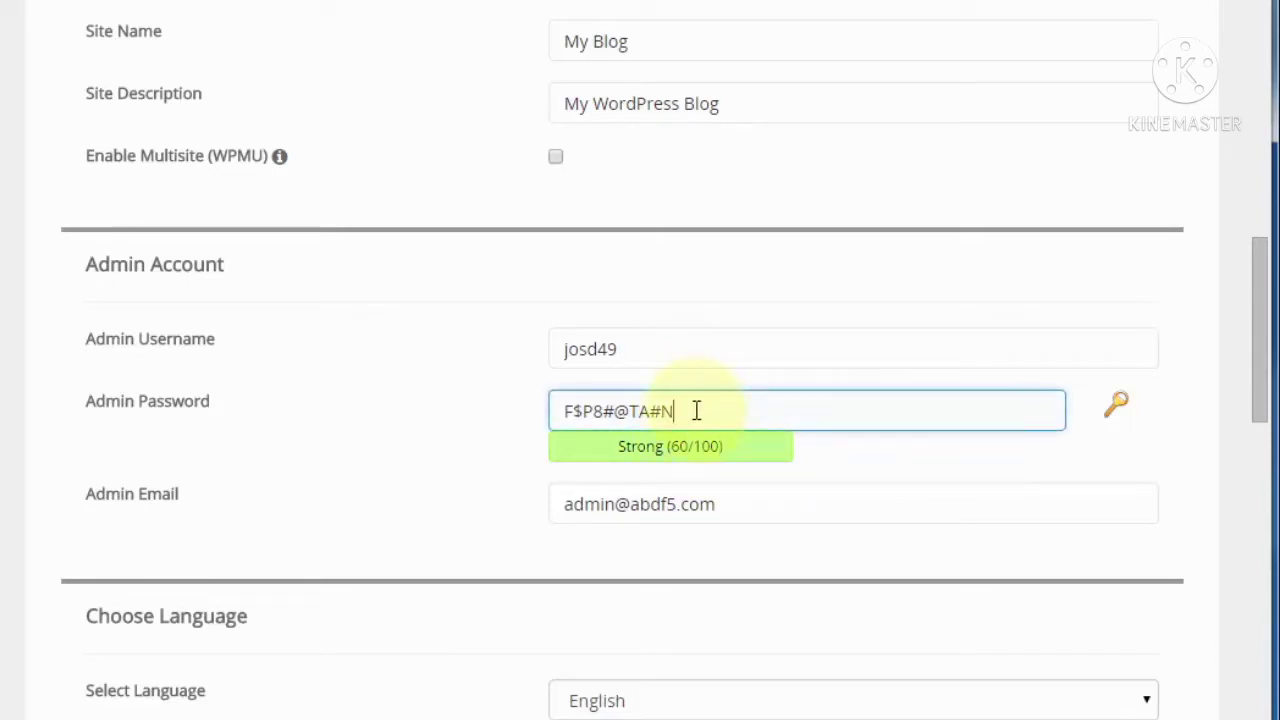
{"action": "left_click_drag", "start_coordinate": [750, 411], "coordinate": [568, 415]}
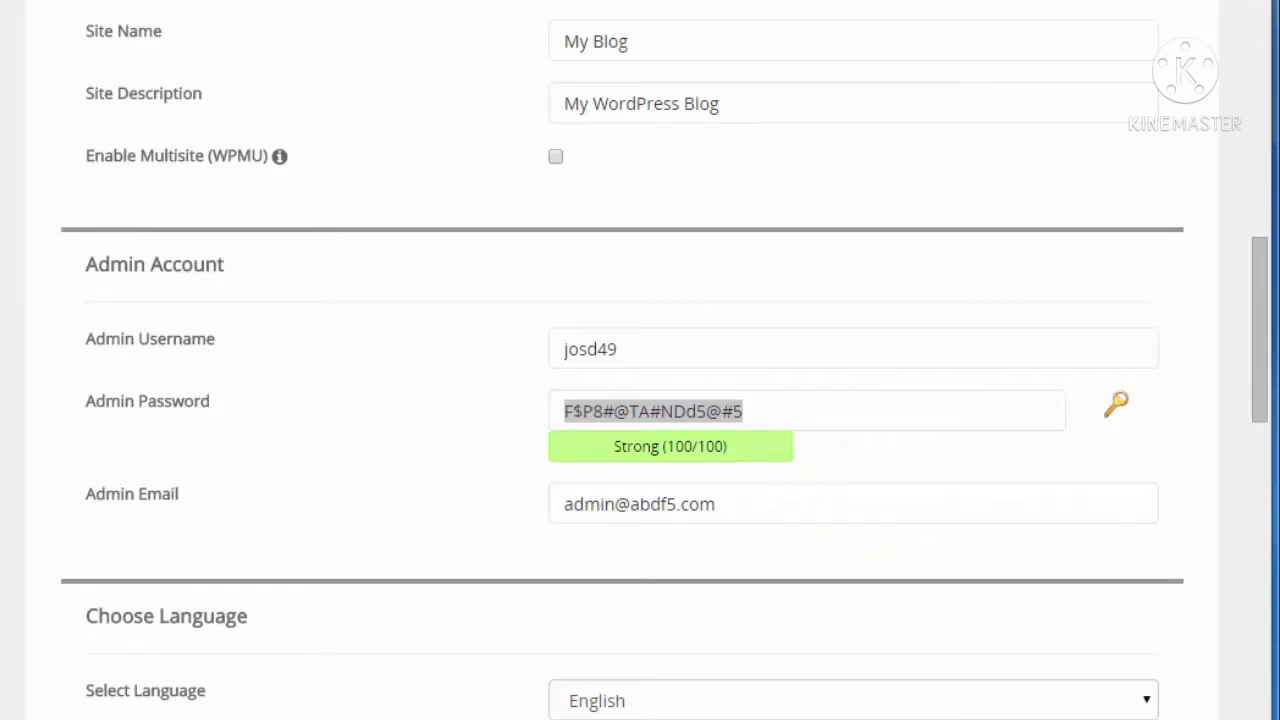
{"action": "left_click", "coordinate": [390, 510]}
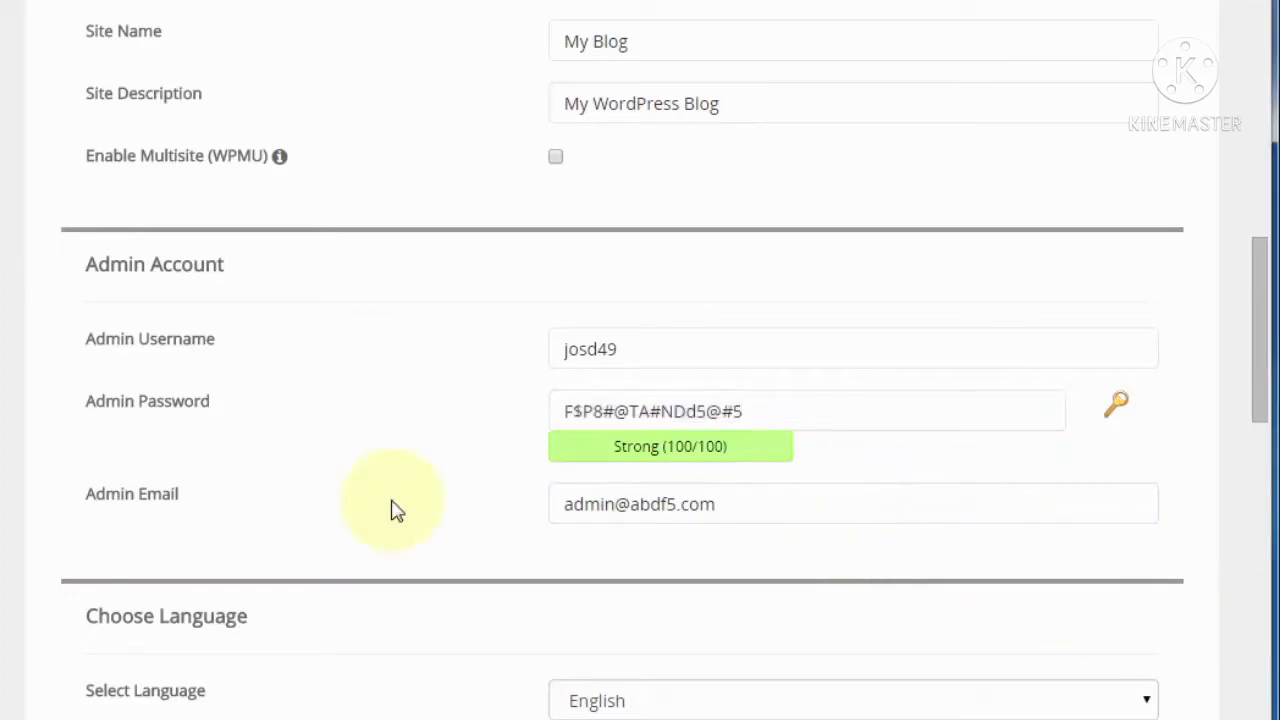
Enable the Limit Login Attempts plugin and expand the Advanced Options section.
{"action": "scroll", "coordinate": [390, 510], "scroll_direction": "down", "scroll_amount": 4}
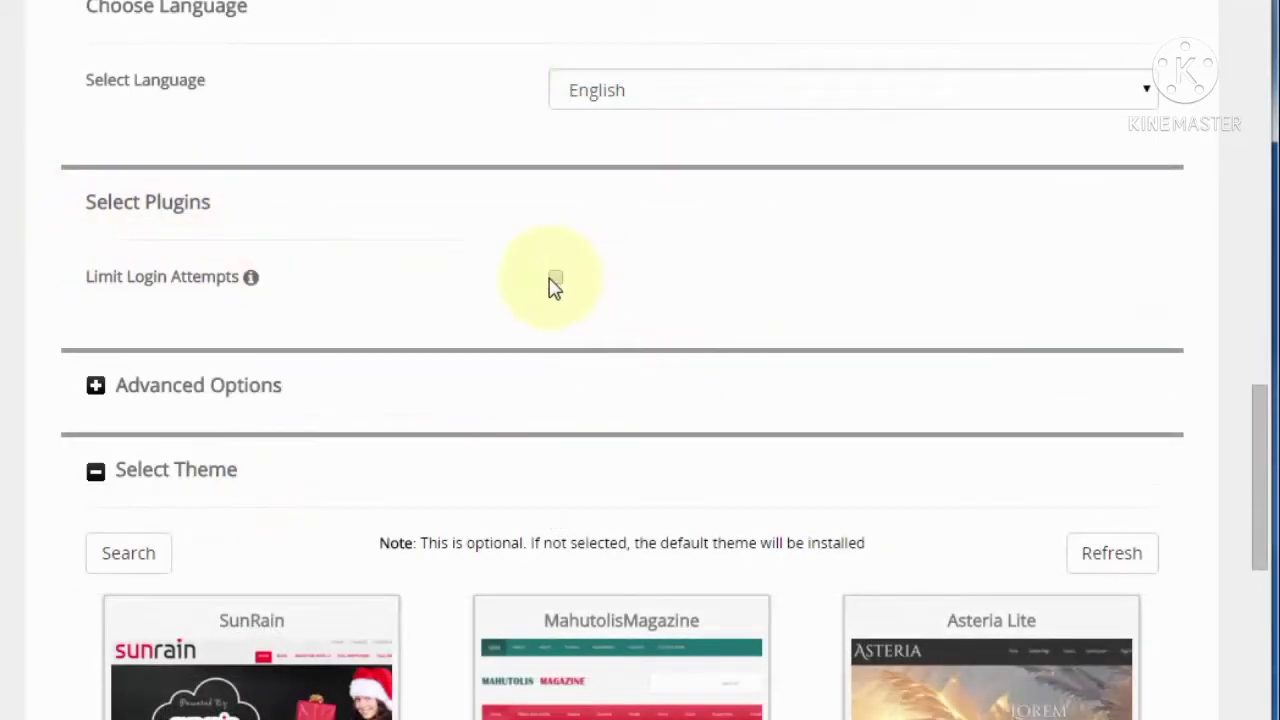
{"action": "left_click", "coordinate": [556, 279]}
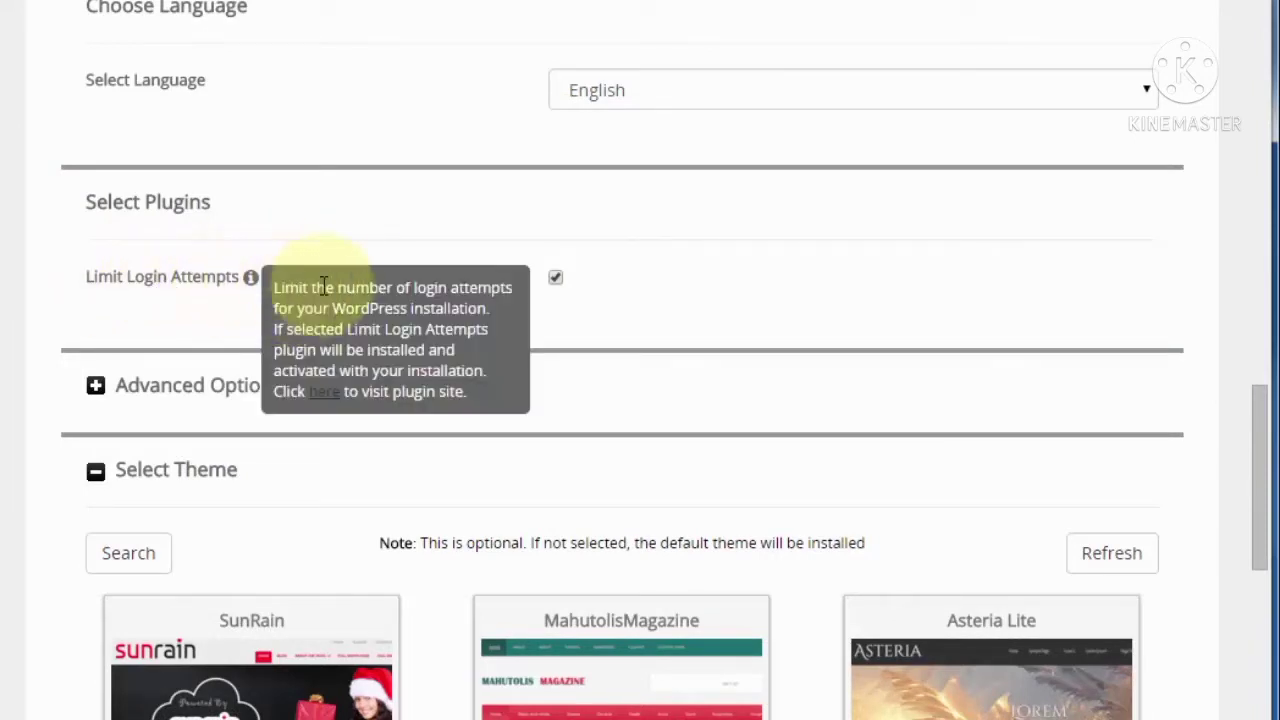
{"action": "mouse_move", "coordinate": [256, 282]}
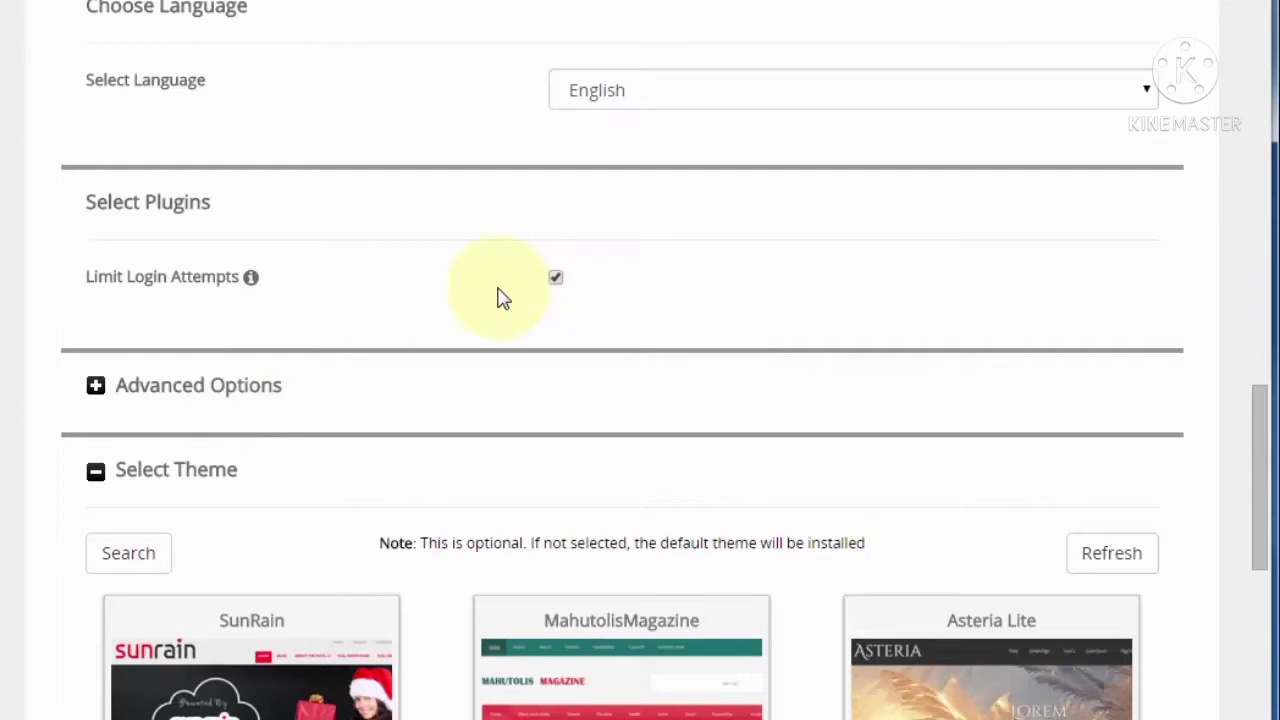
{"action": "left_click", "coordinate": [180, 397]}
{"action": "scroll", "coordinate": [180, 397], "scroll_direction": "down", "scroll_amount": 4}
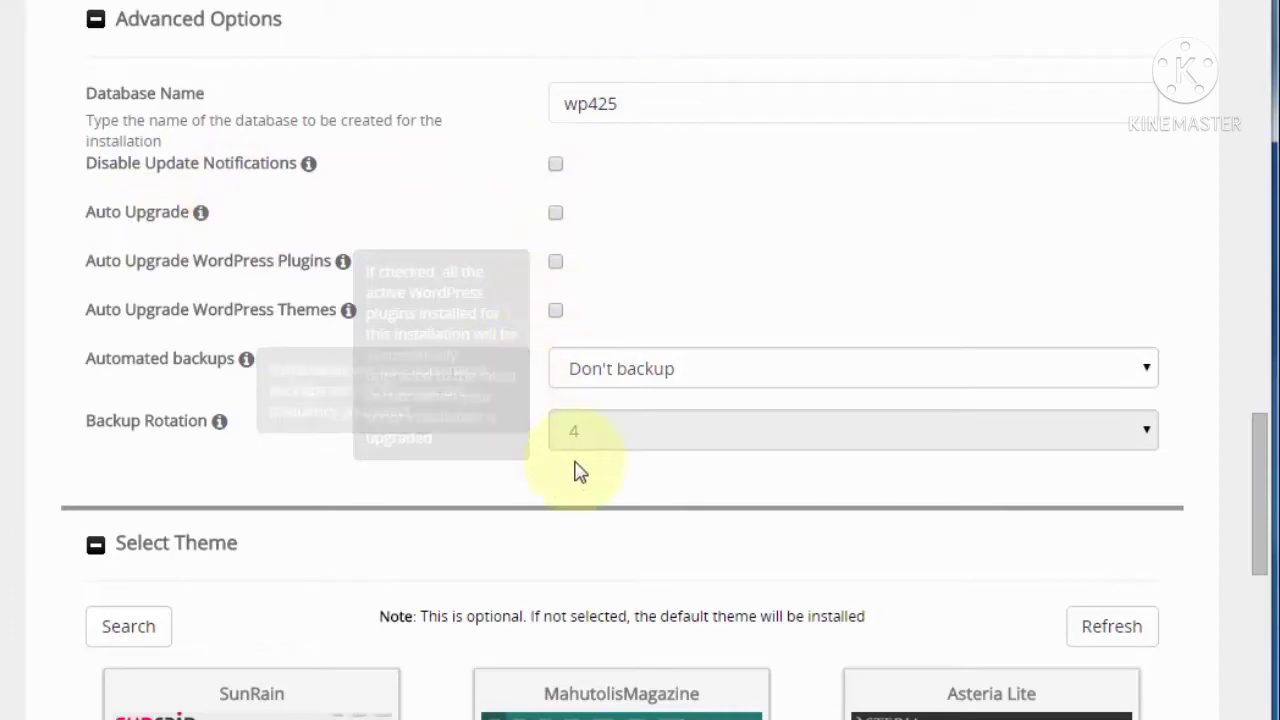
Try daily automated backups with a backup rotation of 4, then restore Don't backup.
{"action": "left_click", "coordinate": [770, 362]}
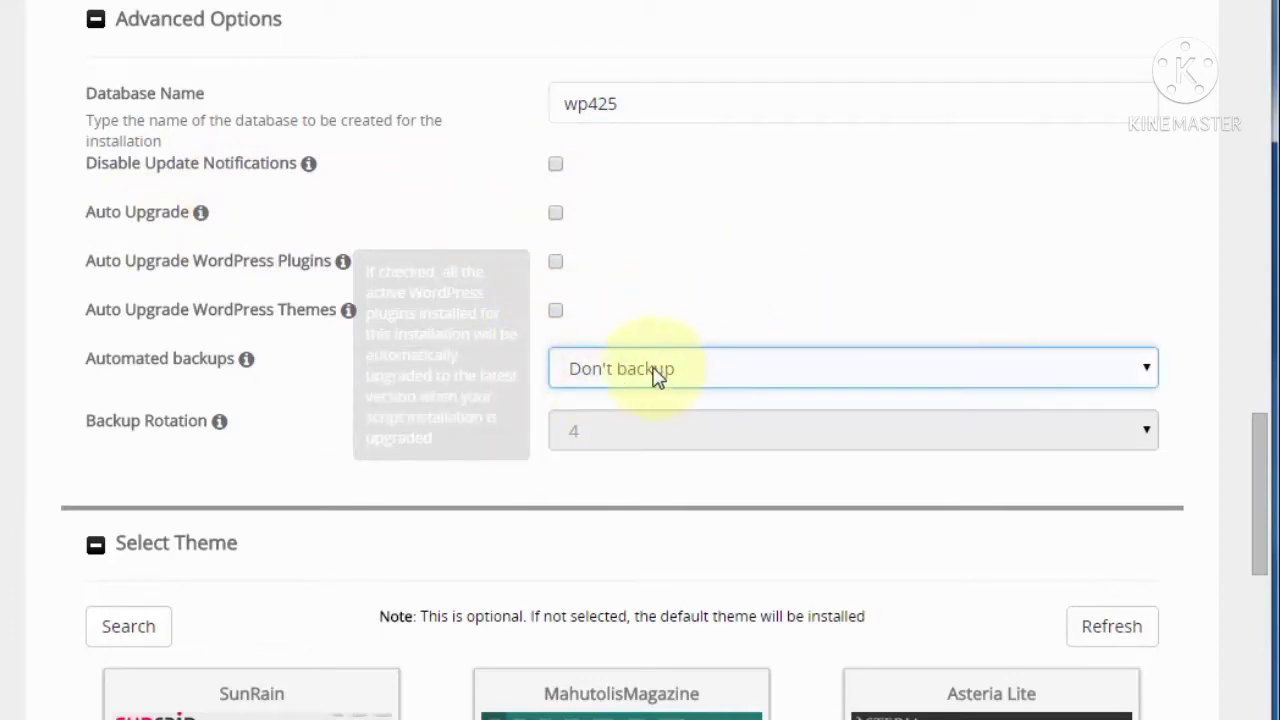
{"action": "left_click", "coordinate": [686, 299]}
{"action": "left_click", "coordinate": [577, 377]}
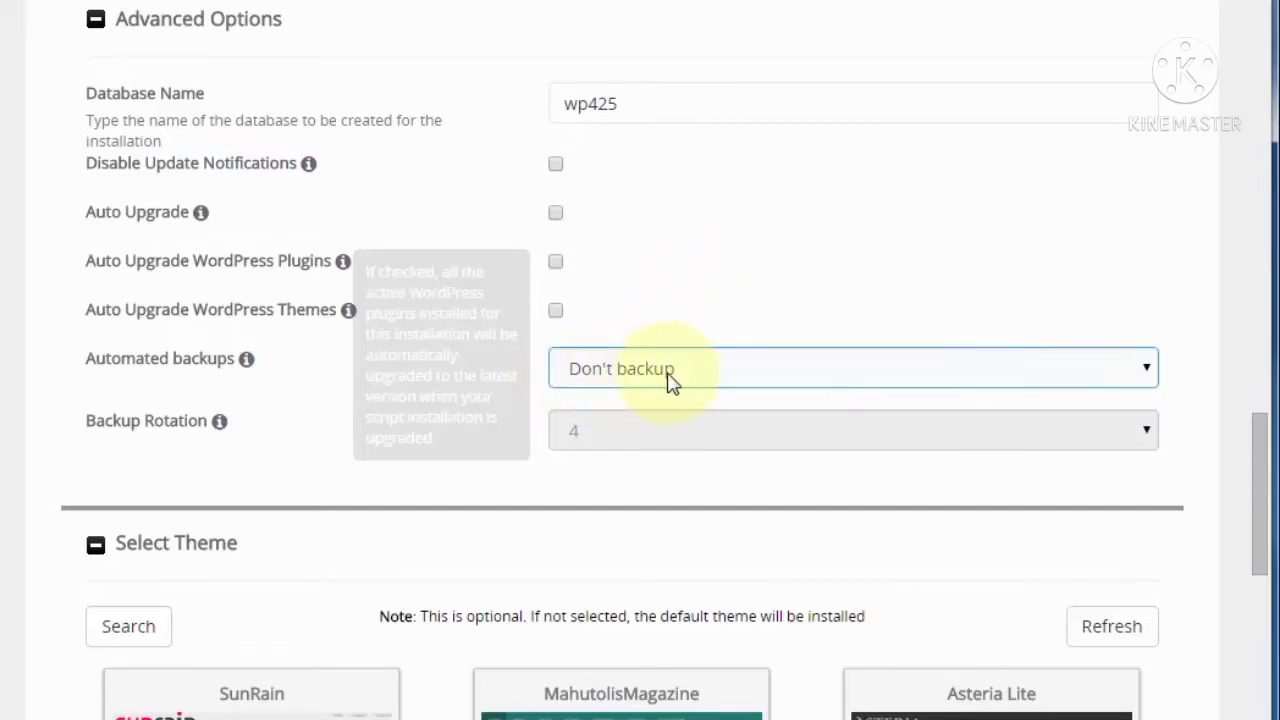
{"action": "left_click", "coordinate": [600, 372]}
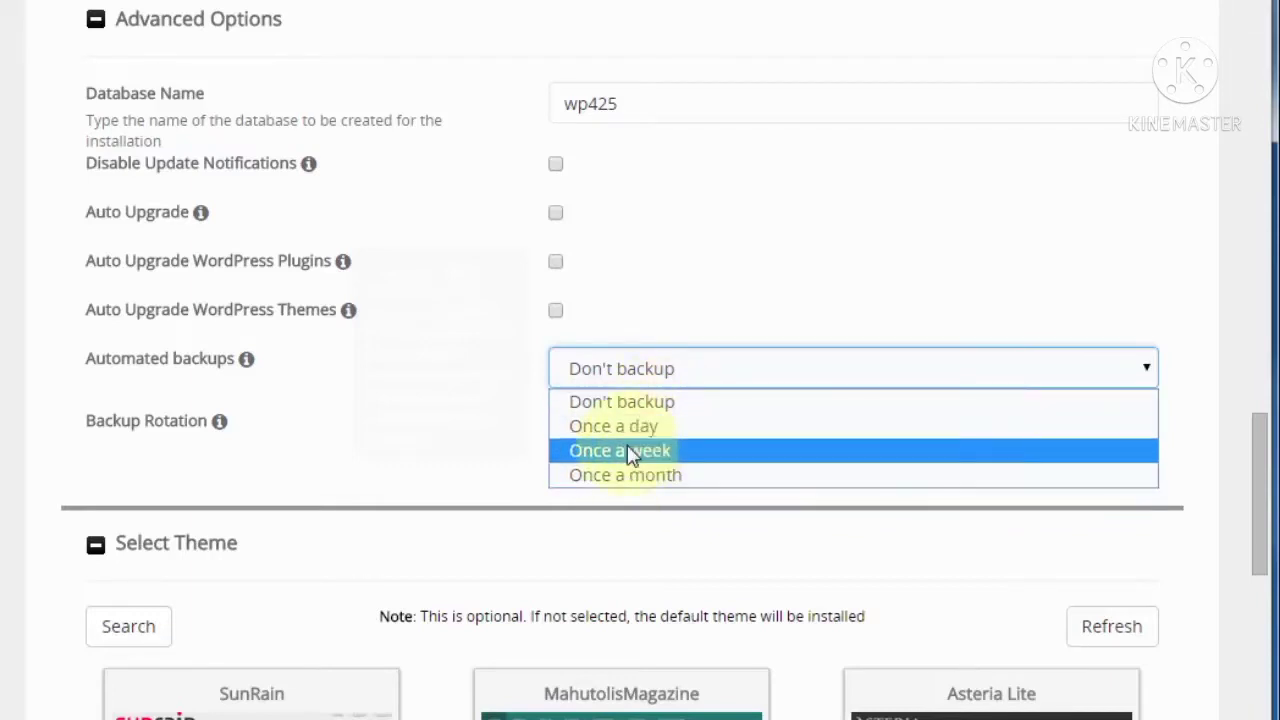
{"action": "left_click", "coordinate": [645, 427]}
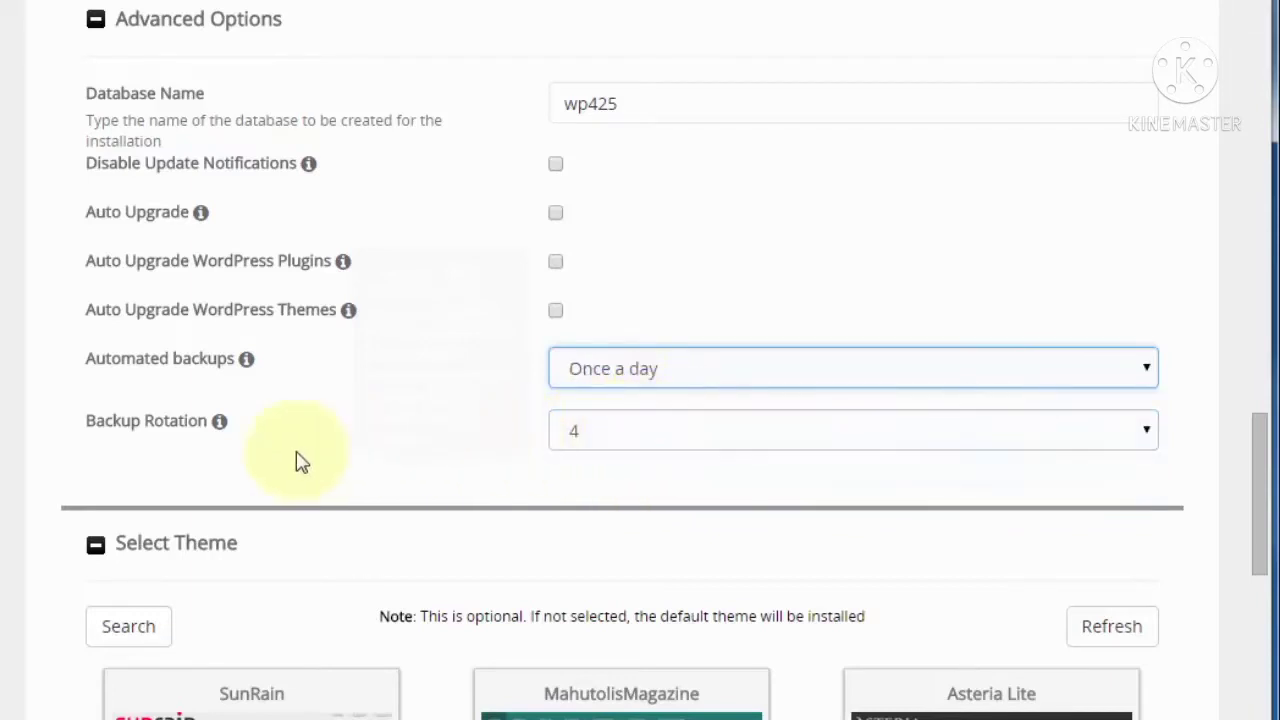
{"action": "left_click", "coordinate": [601, 441]}
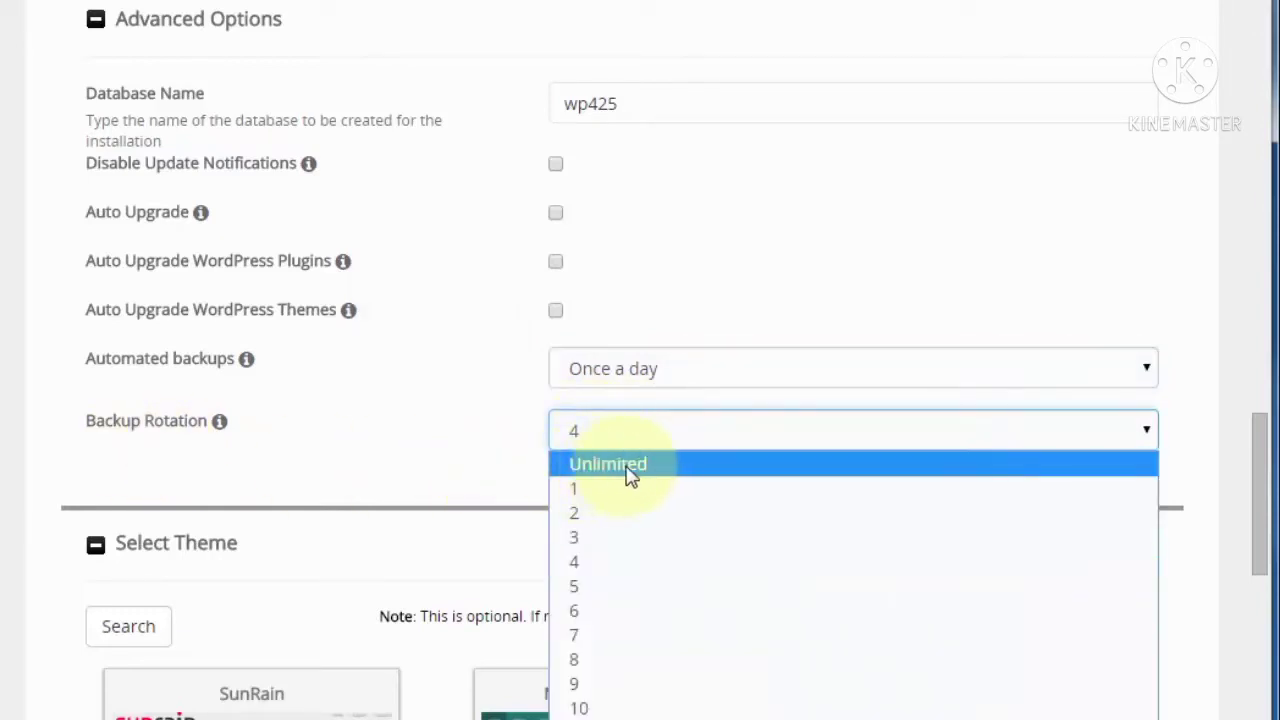
{"action": "left_click", "coordinate": [577, 569]}
{"action": "left_click", "coordinate": [690, 366]}
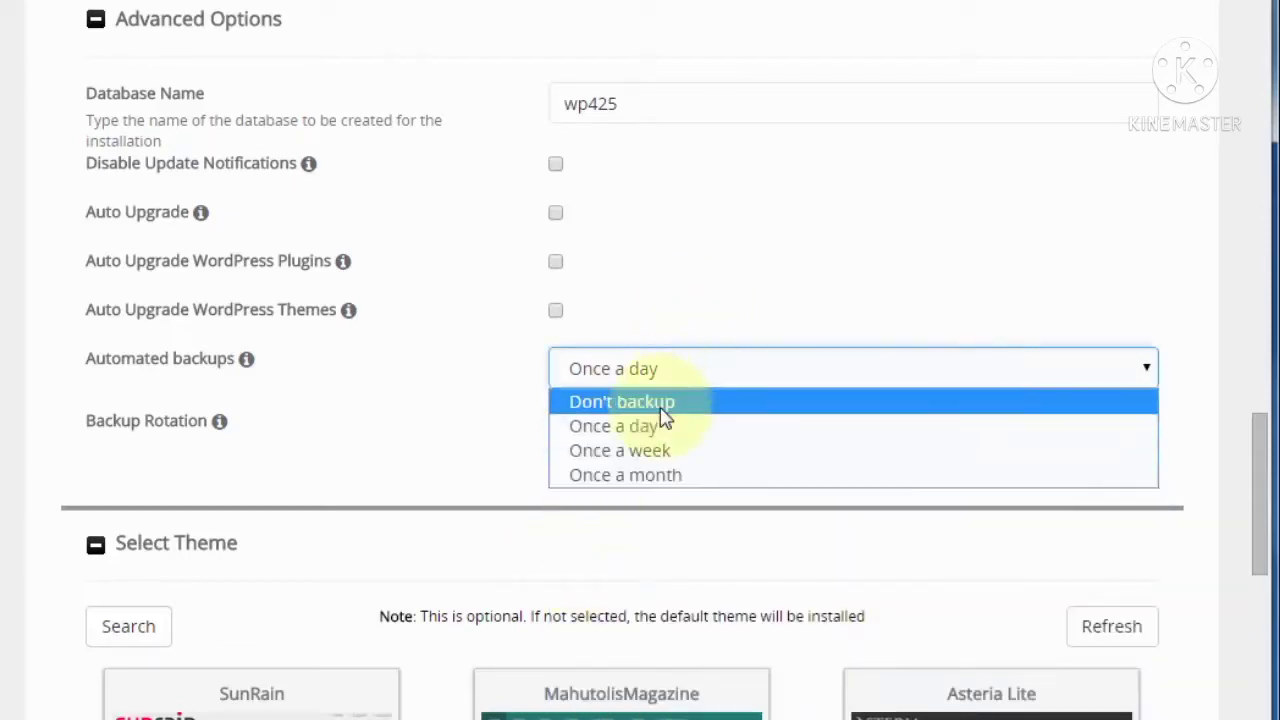
{"action": "left_click", "coordinate": [661, 405]}
Start the WordPress installation with the default theme.
{"action": "scroll", "coordinate": [706, 223], "scroll_direction": "down", "scroll_amount": 3}
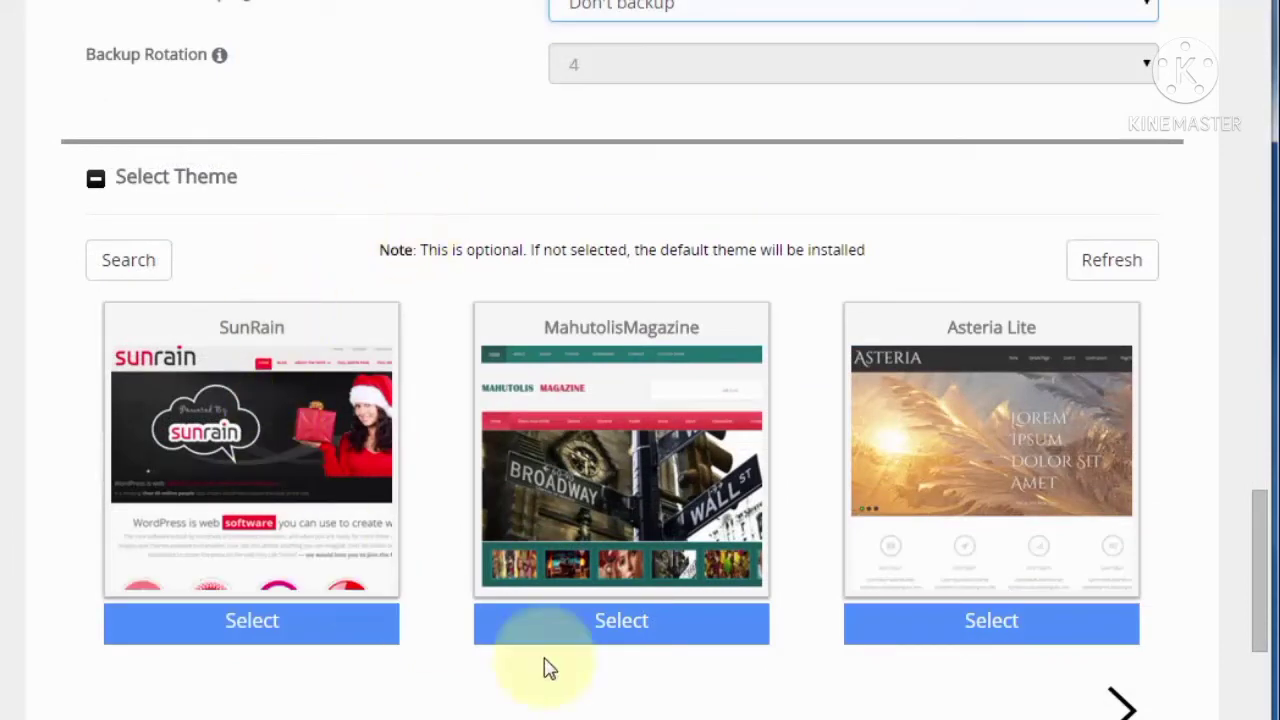
{"action": "mouse_move", "coordinate": [347, 500]}
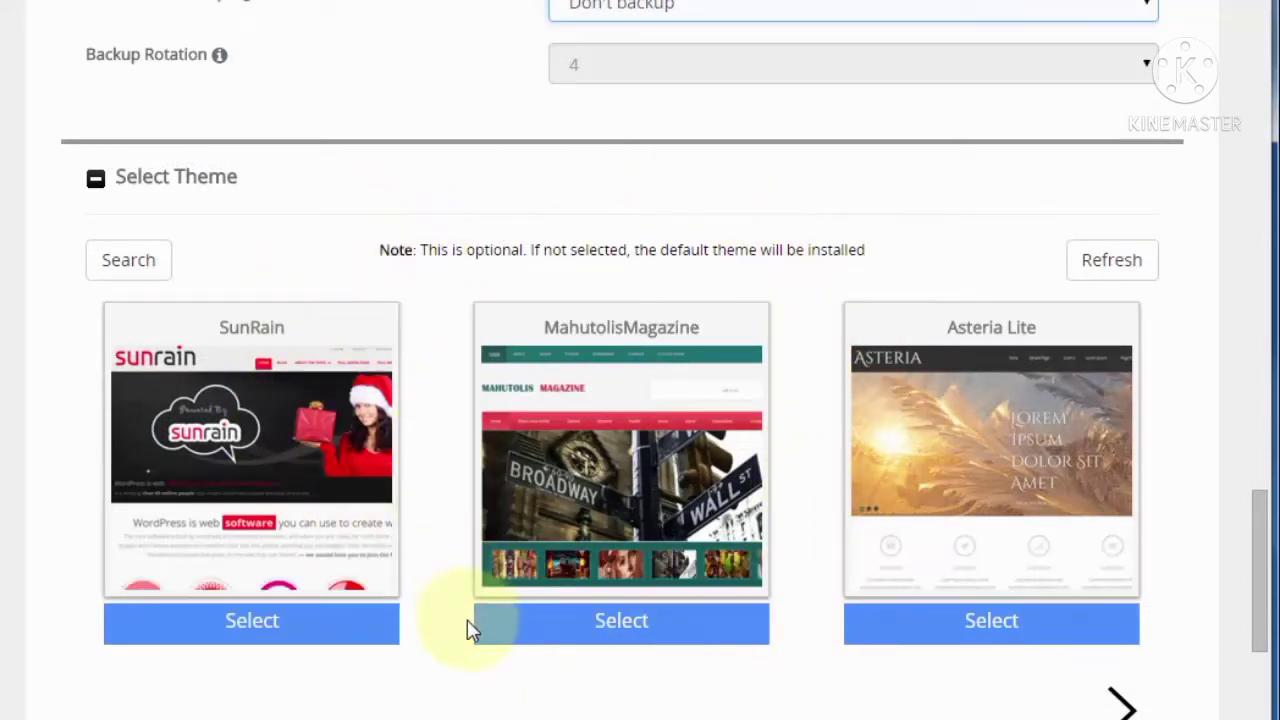
{"action": "scroll", "coordinate": [463, 640], "scroll_direction": "down", "scroll_amount": 2}
{"action": "scroll", "coordinate": [461, 648], "scroll_direction": "down", "scroll_amount": 1}
{"action": "left_click", "coordinate": [617, 468]}
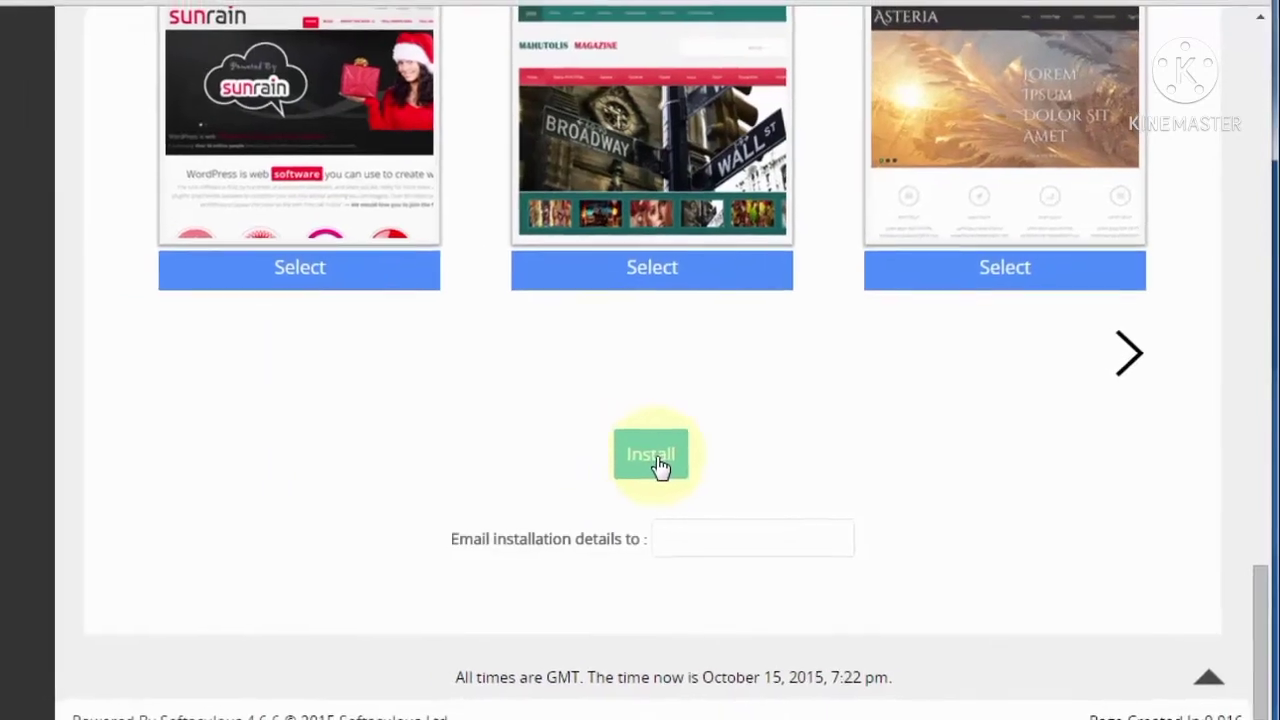
{"action": "left_click", "coordinate": [608, 453]}
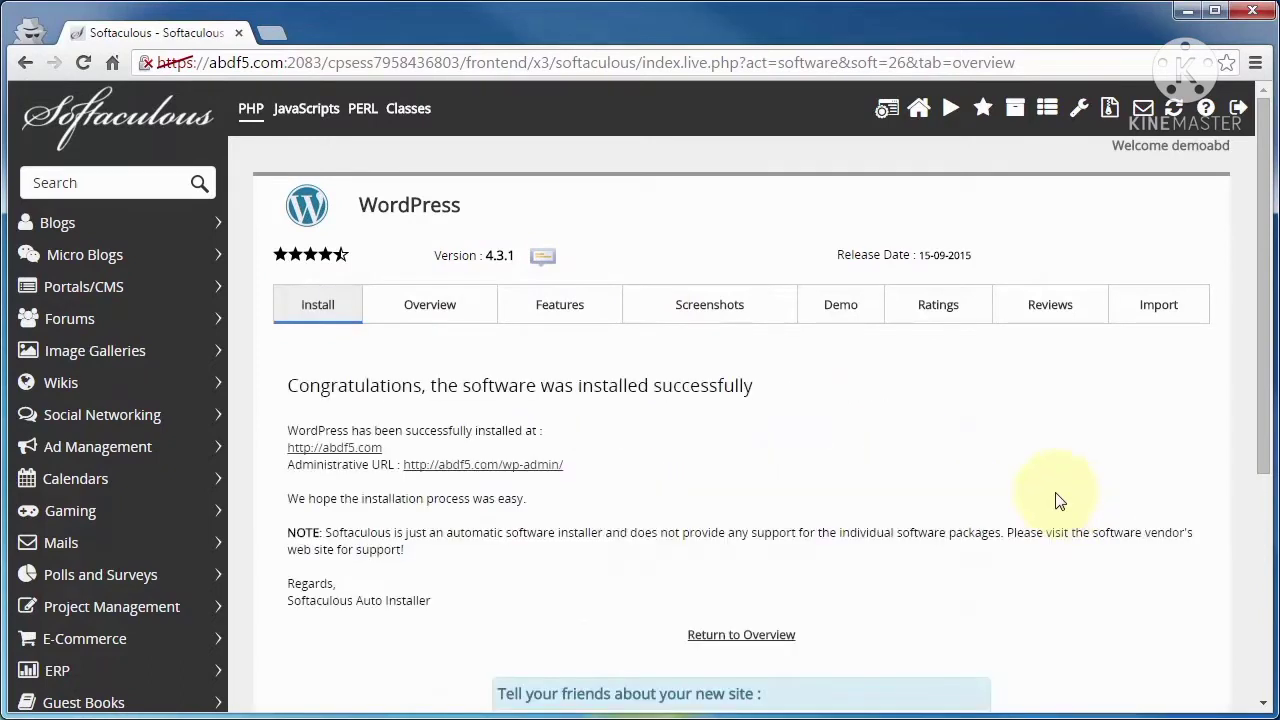
Open the newly installed site in a new tab and return to the installer page.
{"action": "left_click", "coordinate": [307, 450]}
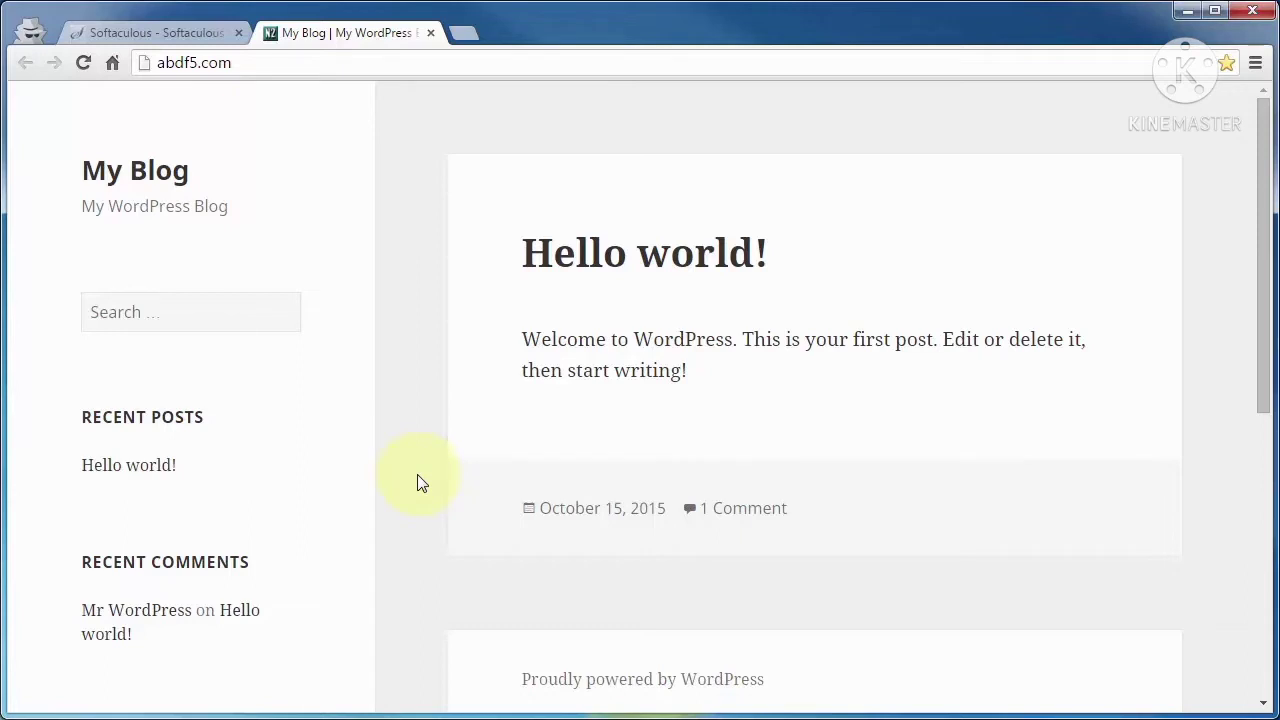
{"action": "left_click", "coordinate": [169, 36]}
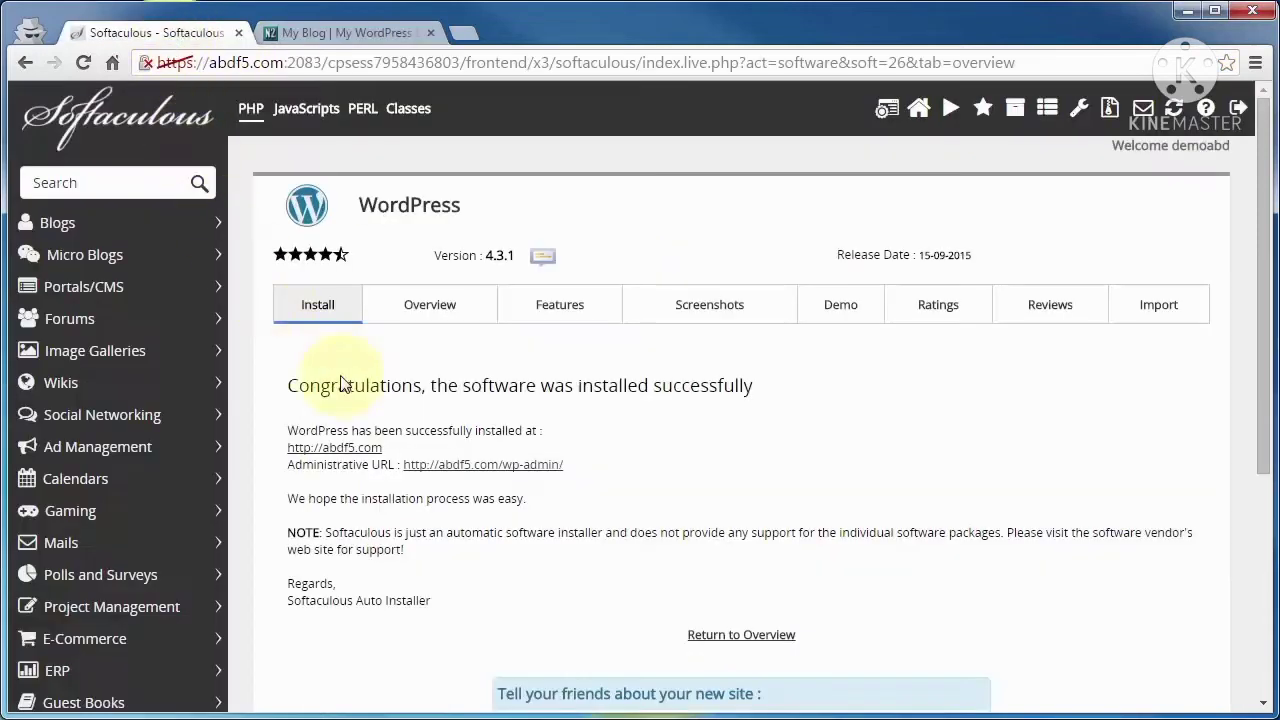
Open the administrative URL and log in with the admin username and the pasted admin password.
{"action": "left_click", "coordinate": [444, 470]}
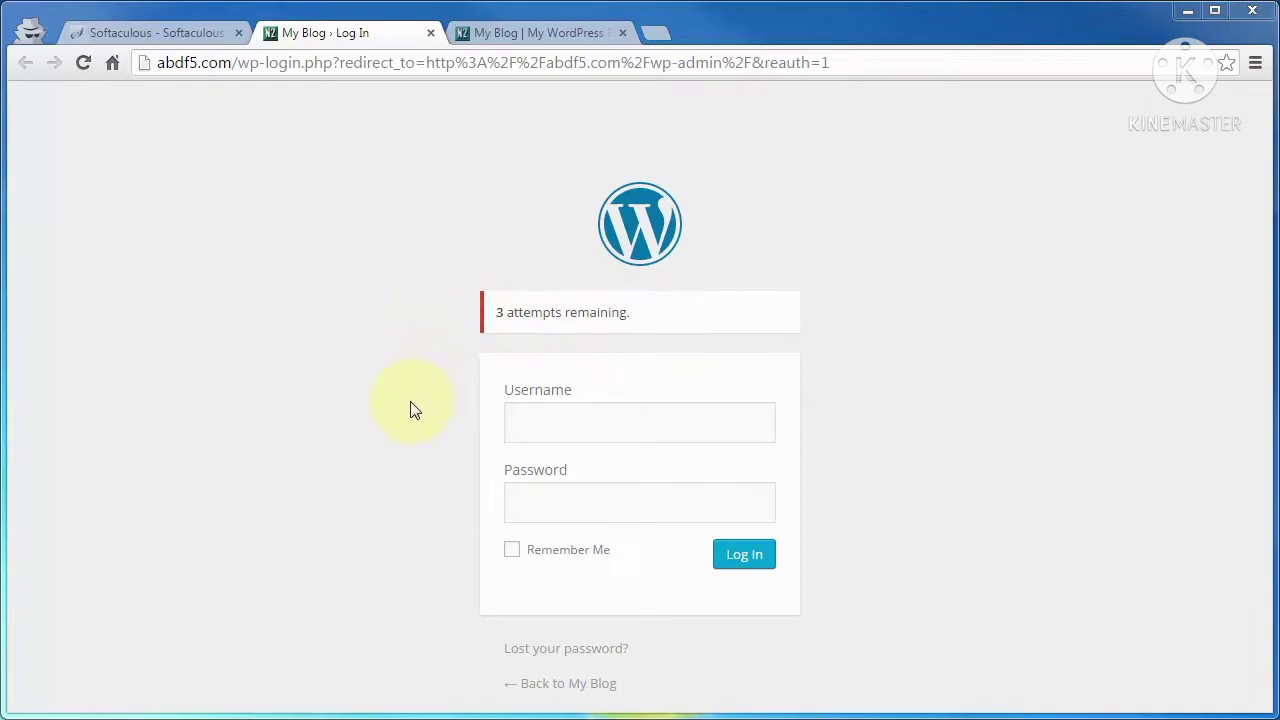
{"action": "left_click", "coordinate": [549, 425]}
{"action": "type", "text": "josd49"}
{"action": "key", "text": "Tab"}
{"action": "key", "text": "ctrl+v"}
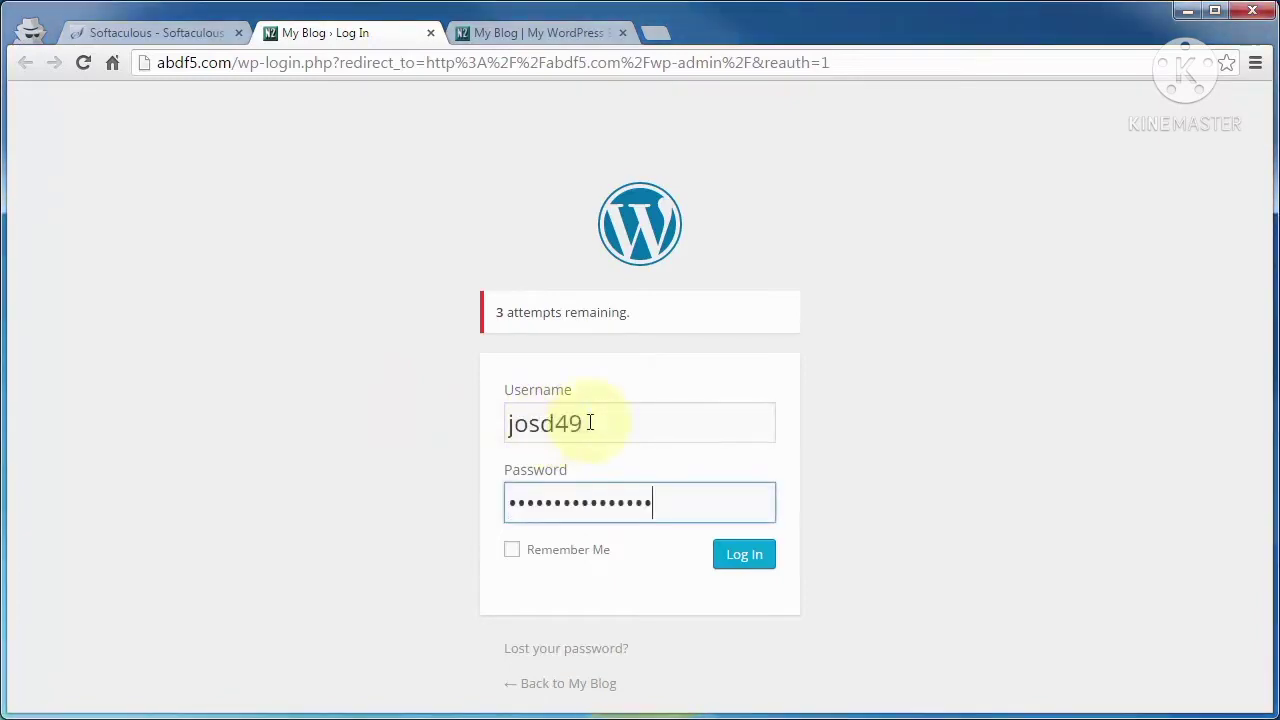
{"action": "left_click", "coordinate": [757, 562]}
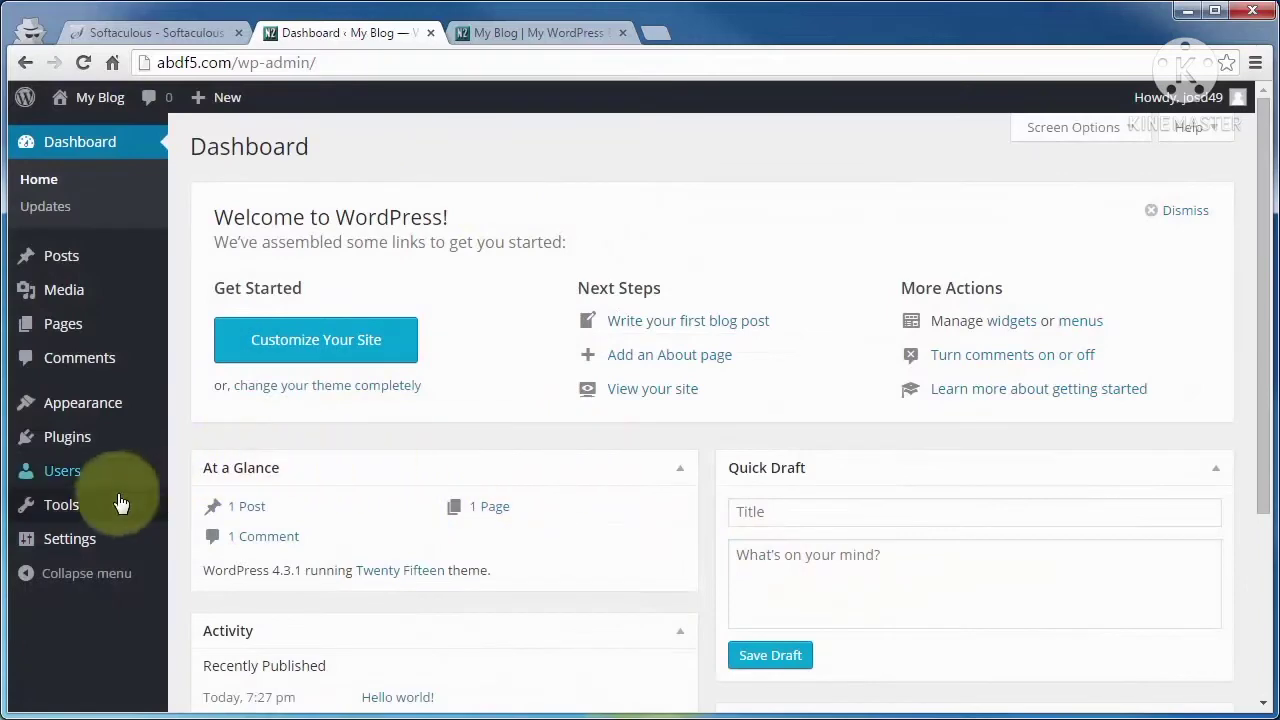
Open the General Settings page of the WordPress dashboard.
{"action": "mouse_move", "coordinate": [51, 543]}
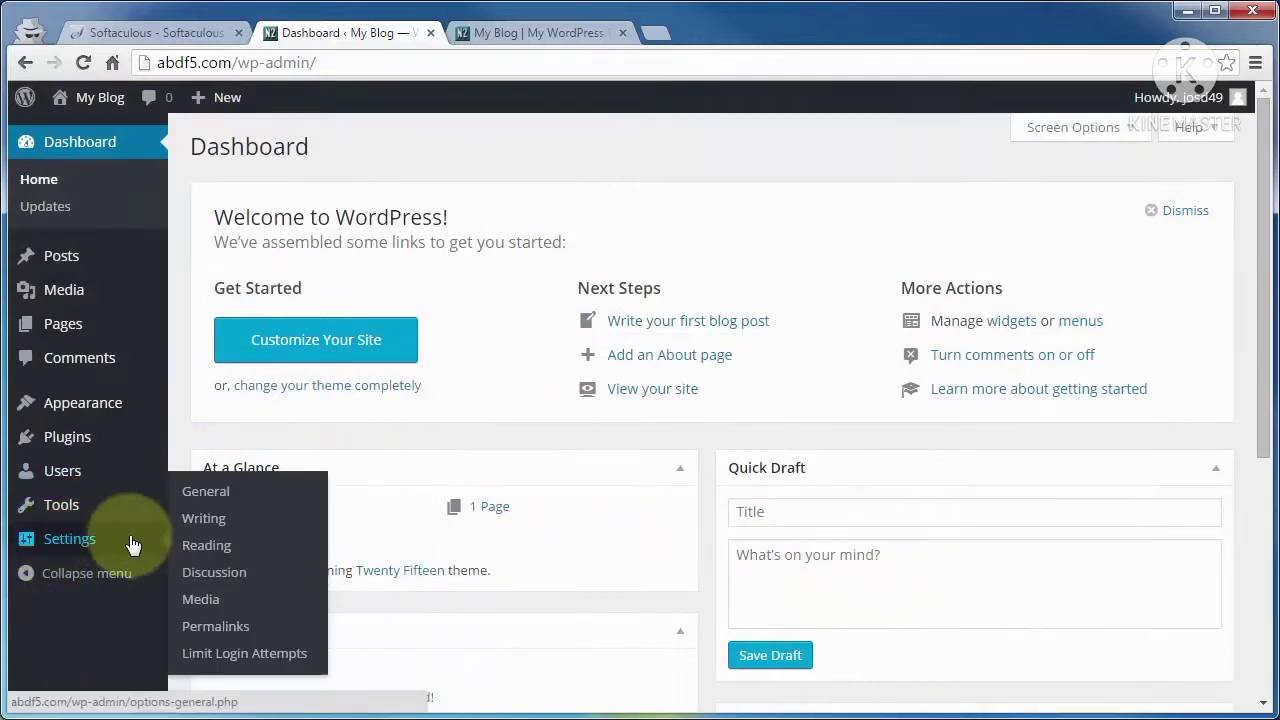
{"action": "left_click", "coordinate": [206, 494]}
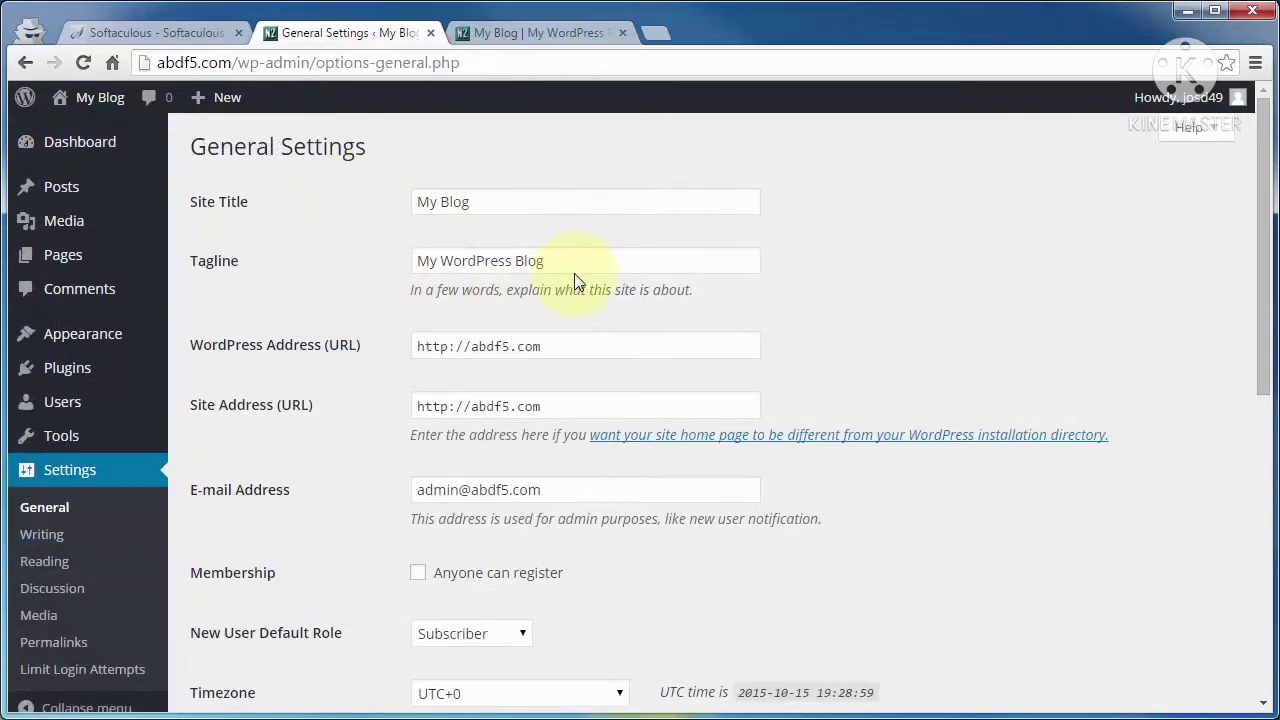
Open the Themes page under Appearance.
{"action": "mouse_move", "coordinate": [77, 331]}
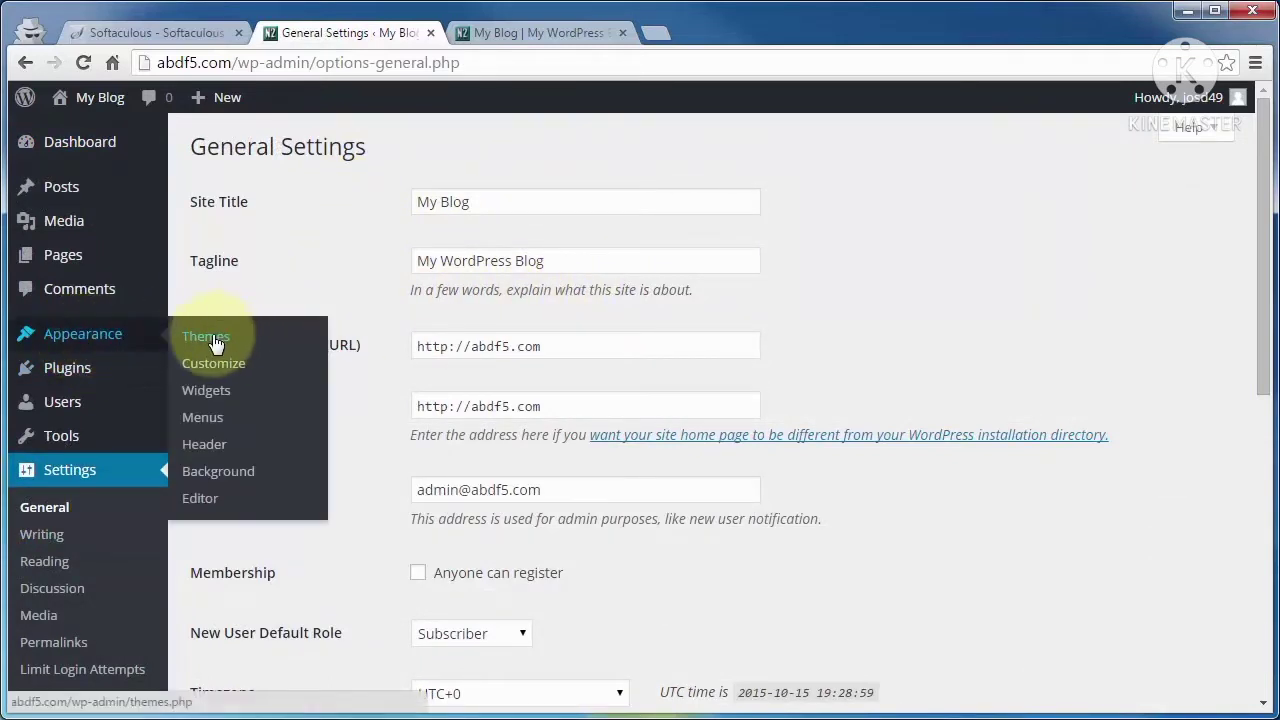
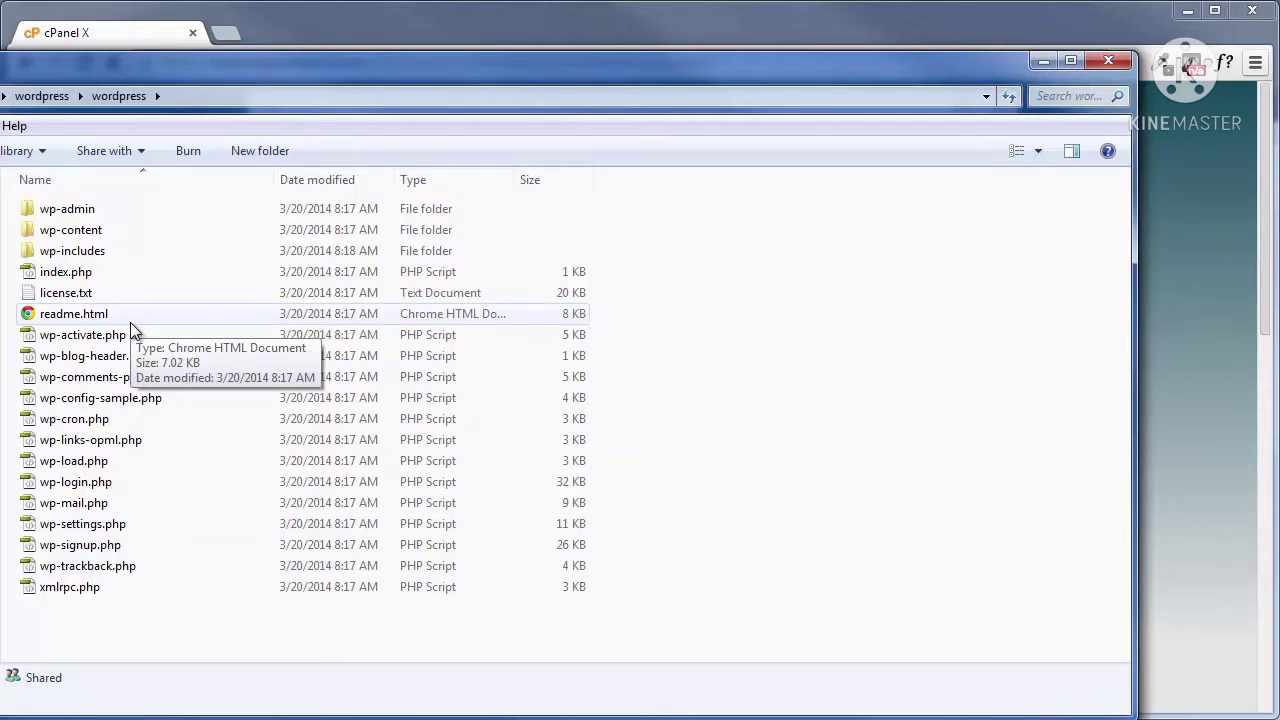
{"action": "left_click", "coordinate": [38, 95]}
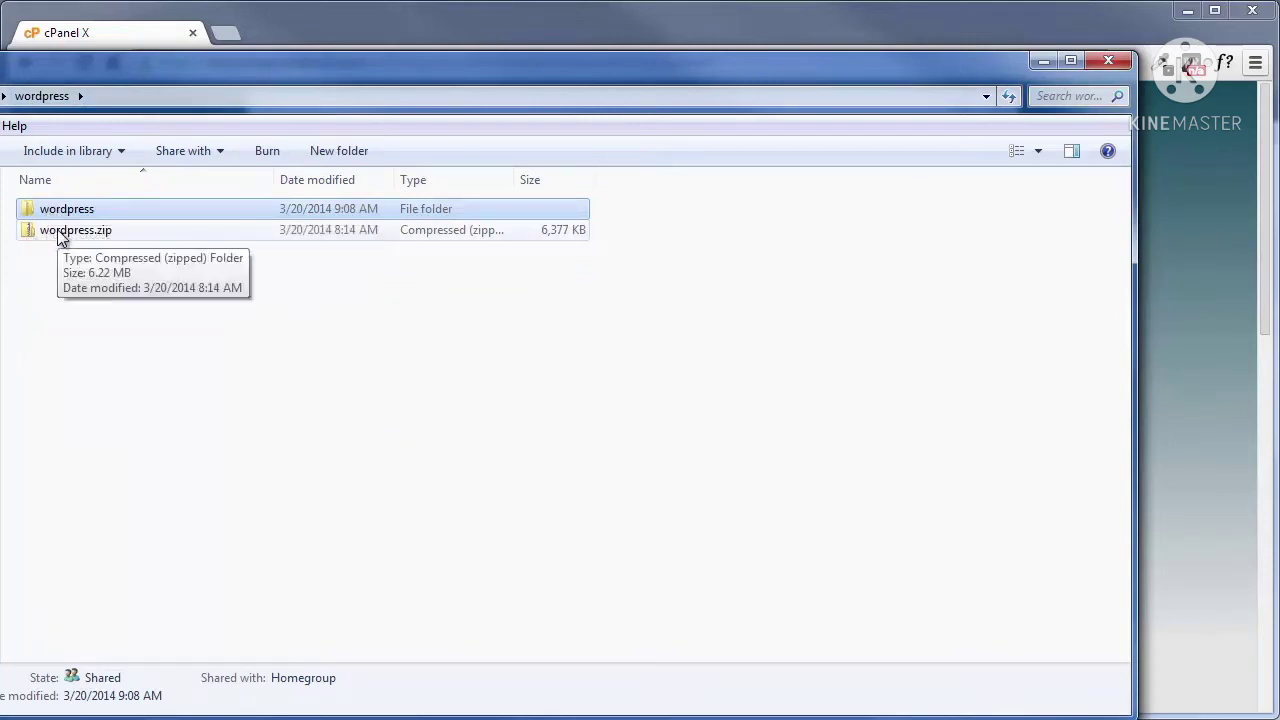
{"action": "right_click", "coordinate": [58, 236]}
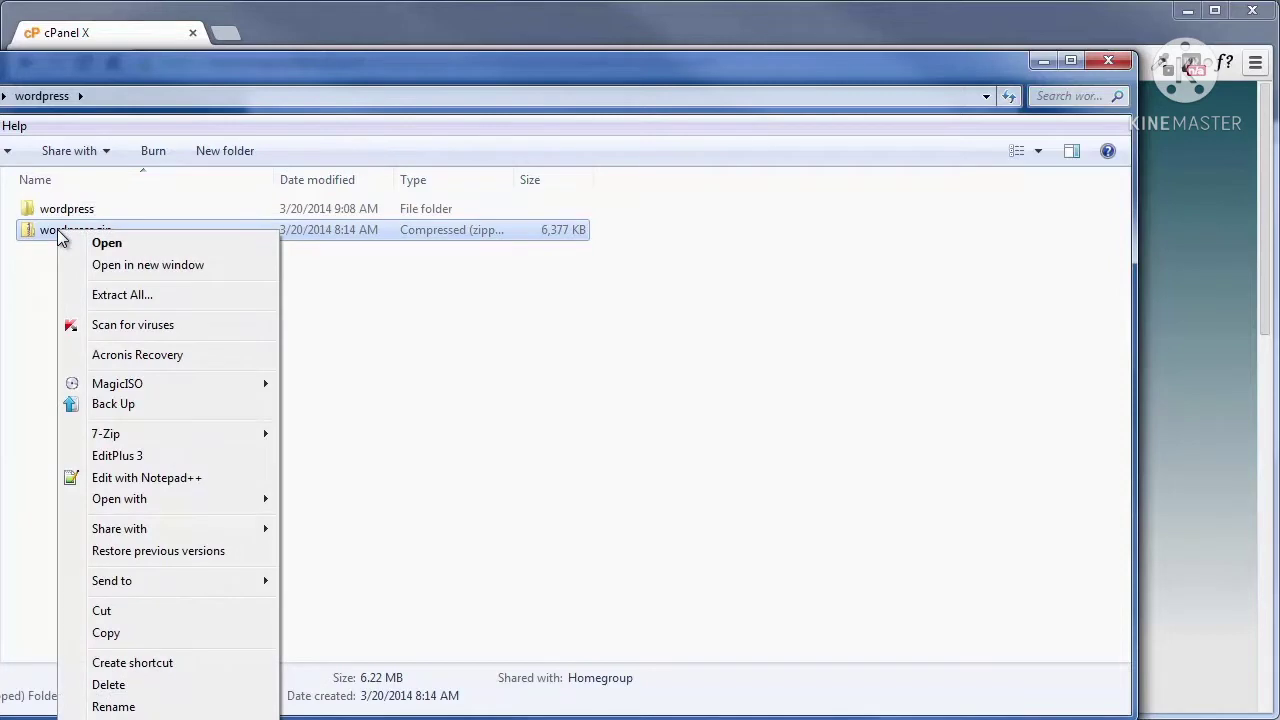
{"action": "left_click", "coordinate": [142, 291]}
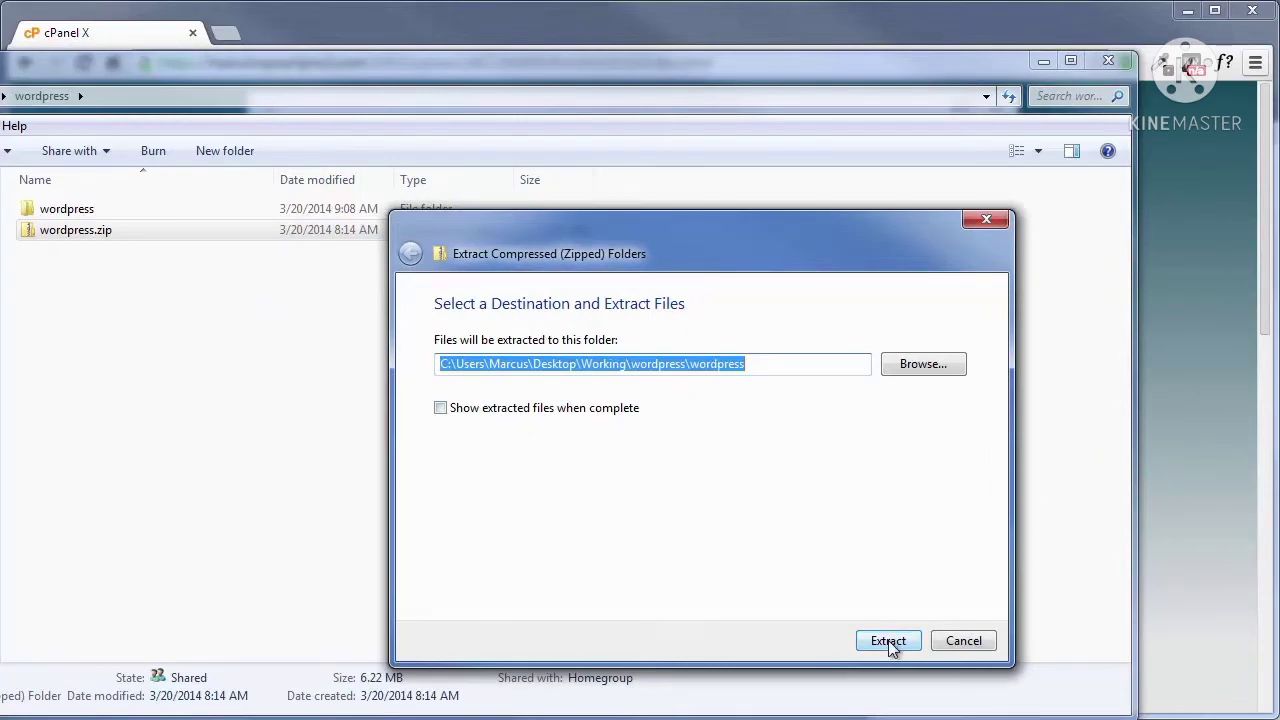
{"action": "left_click", "coordinate": [964, 645]}
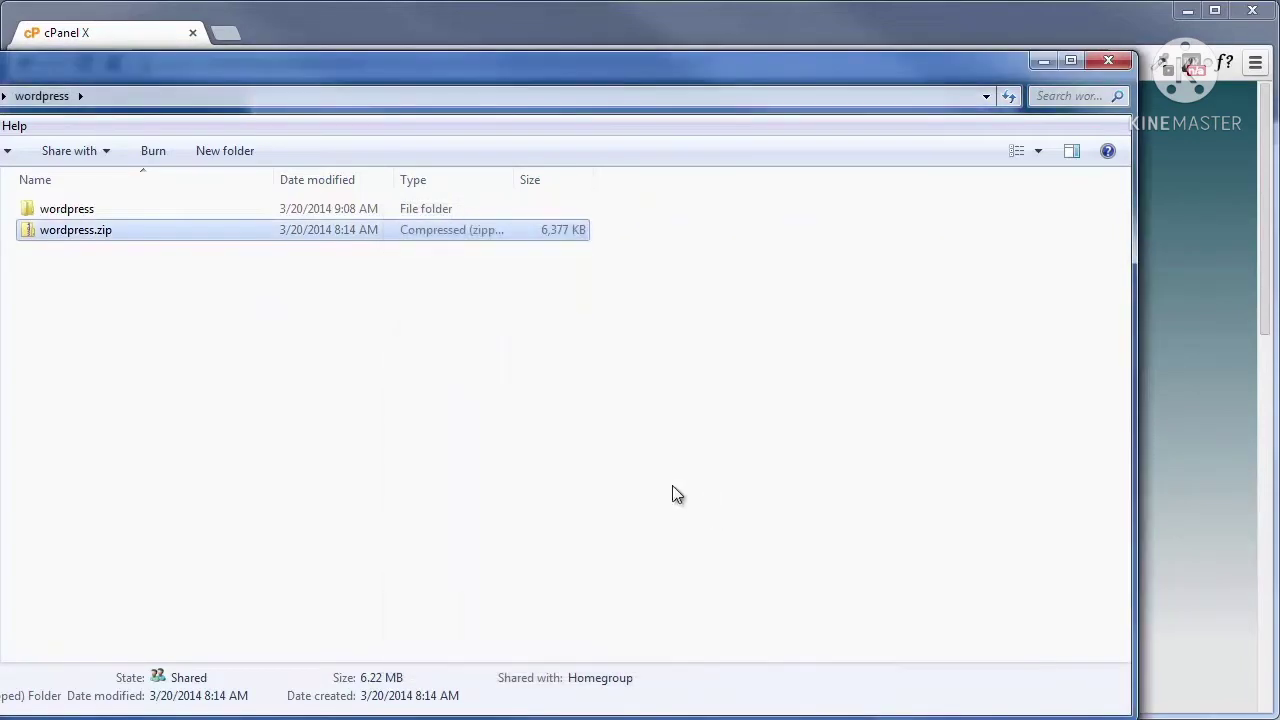
Compress all files inside the extracted wordpress folder into a zipped folder.
{"action": "double_click", "coordinate": [56, 211]}
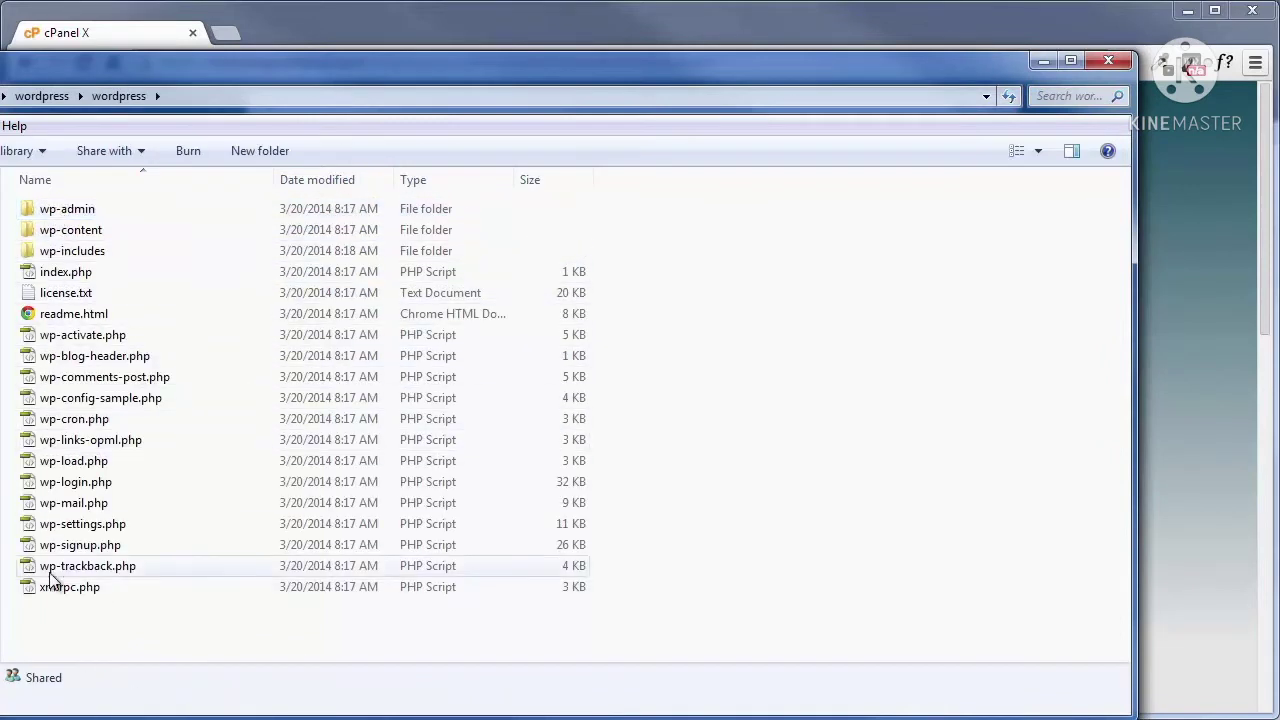
{"action": "left_click", "coordinate": [92, 215]}
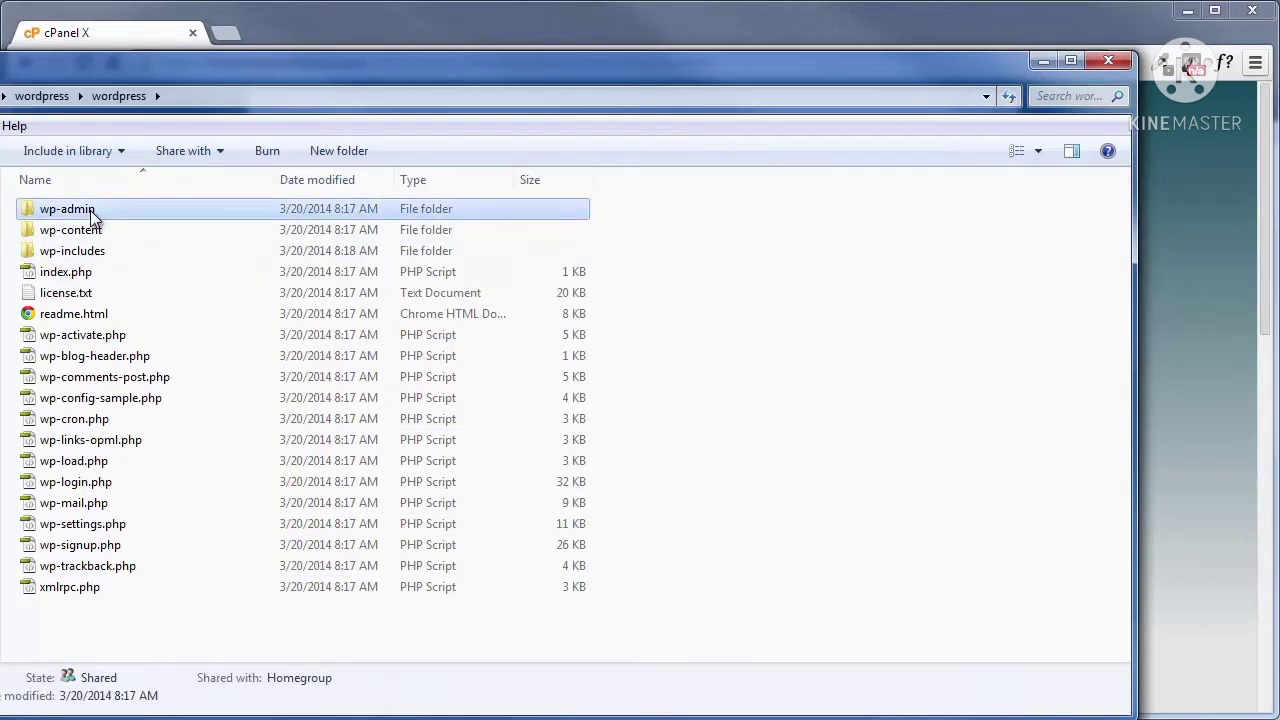
{"action": "left_click", "coordinate": [84, 590], "text": "shift"}
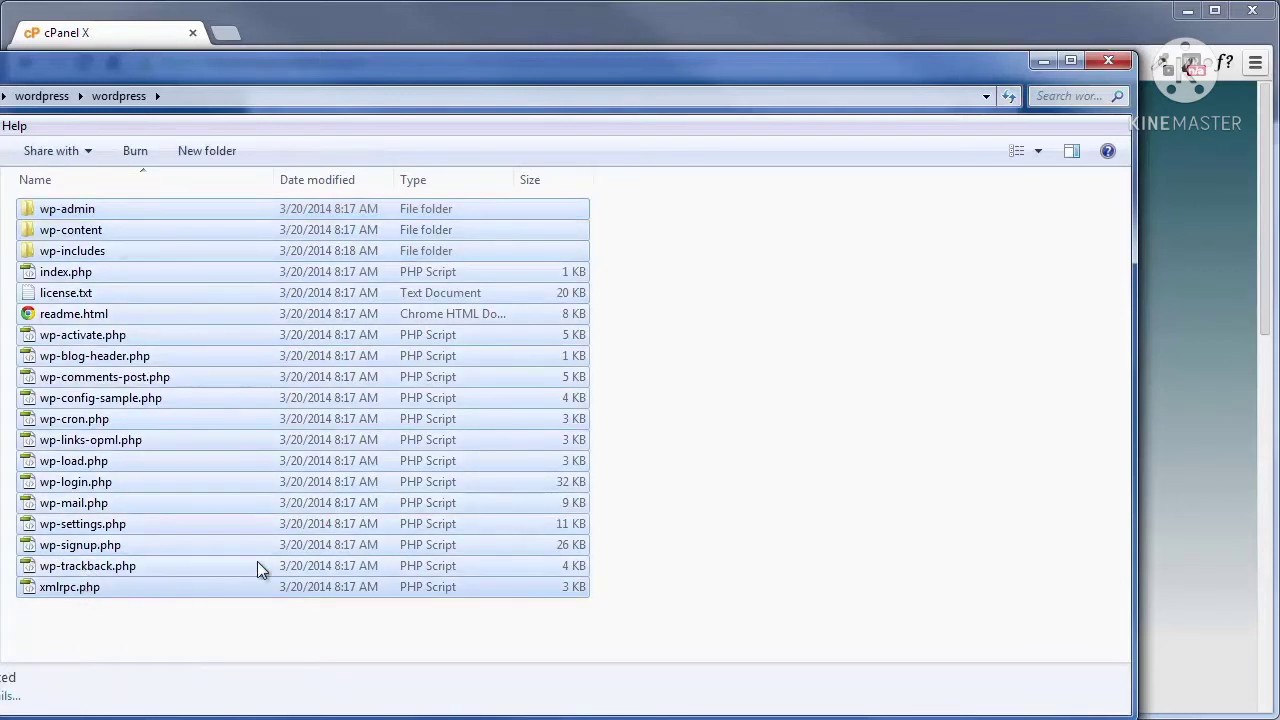
{"action": "right_click", "coordinate": [76, 334]}
{"action": "mouse_move", "coordinate": [140, 566]}
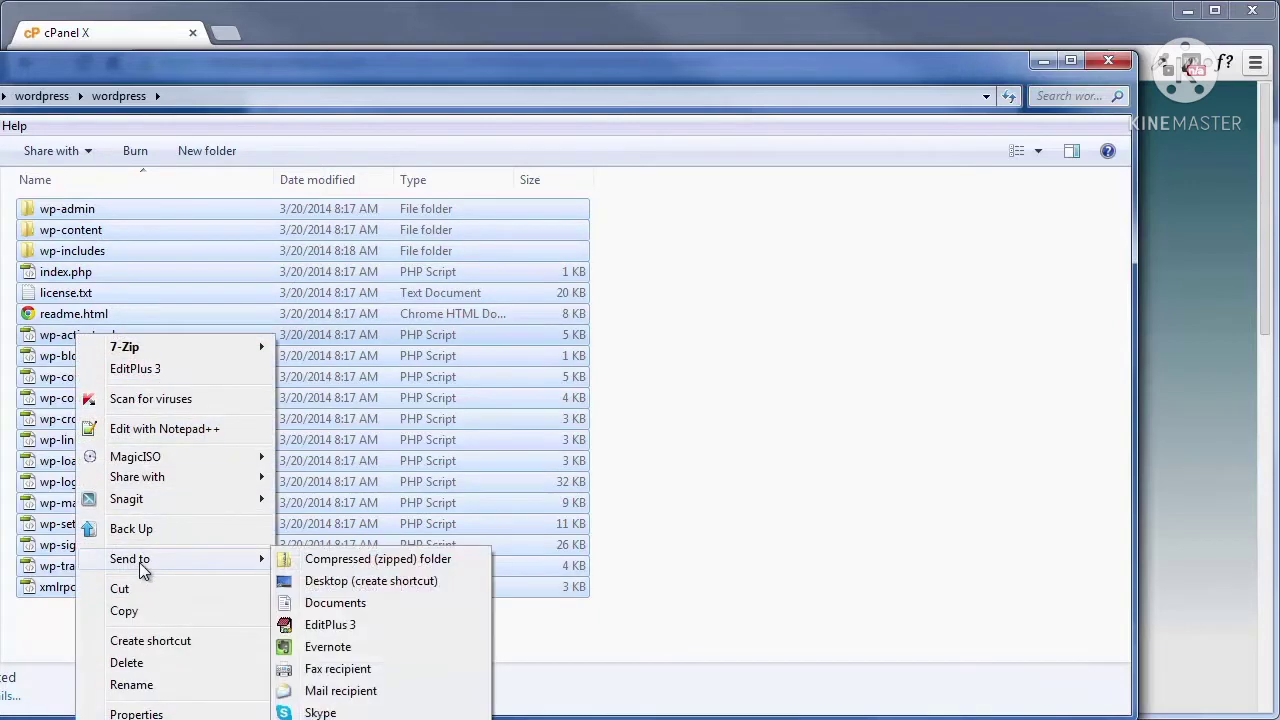
{"action": "left_click", "coordinate": [333, 563]}
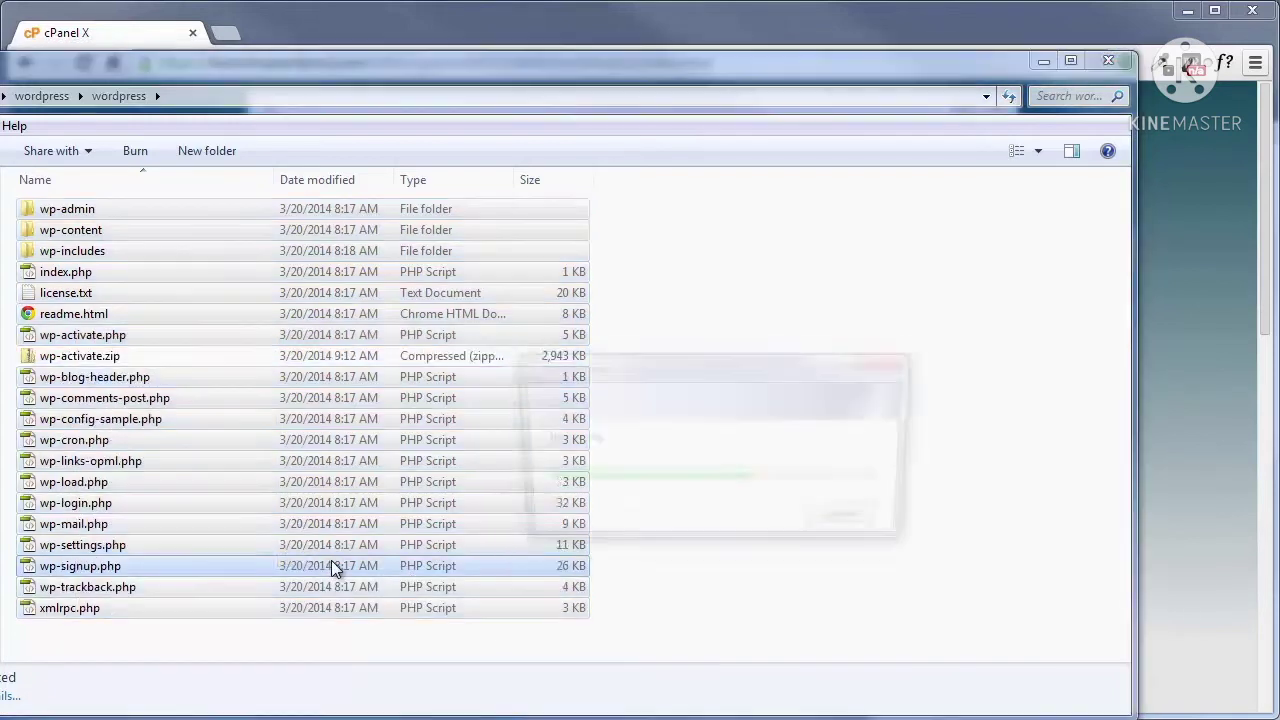
Open readme.html and read the WordPress installation instructions.
{"action": "left_click", "coordinate": [72, 362]}
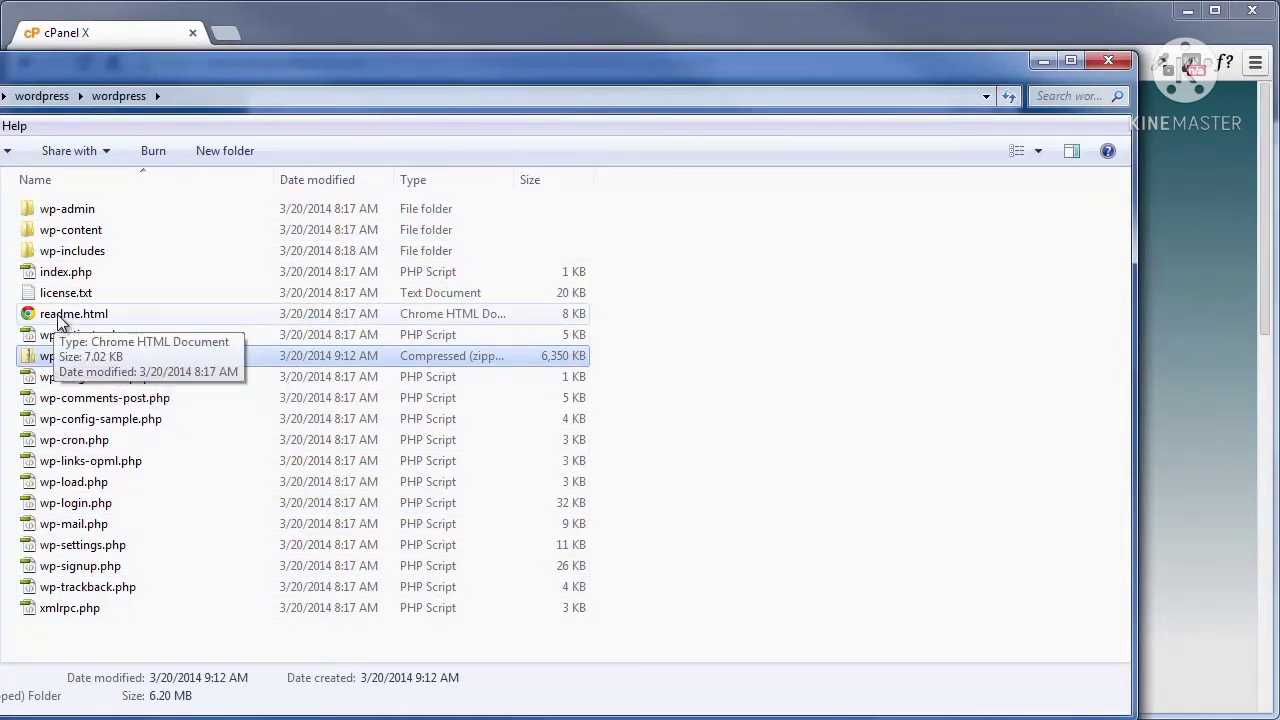
{"action": "double_click", "coordinate": [58, 316]}
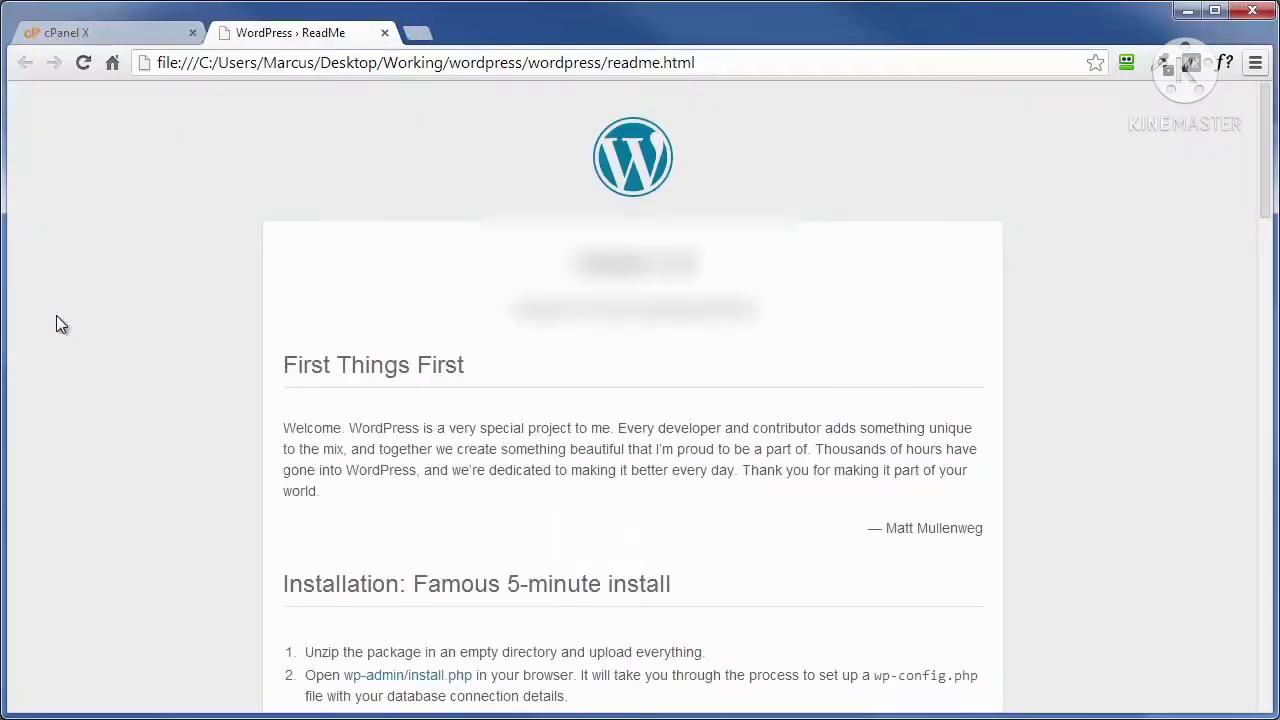
{"action": "scroll", "coordinate": [75, 334], "scroll_direction": "down", "scroll_amount": 5}
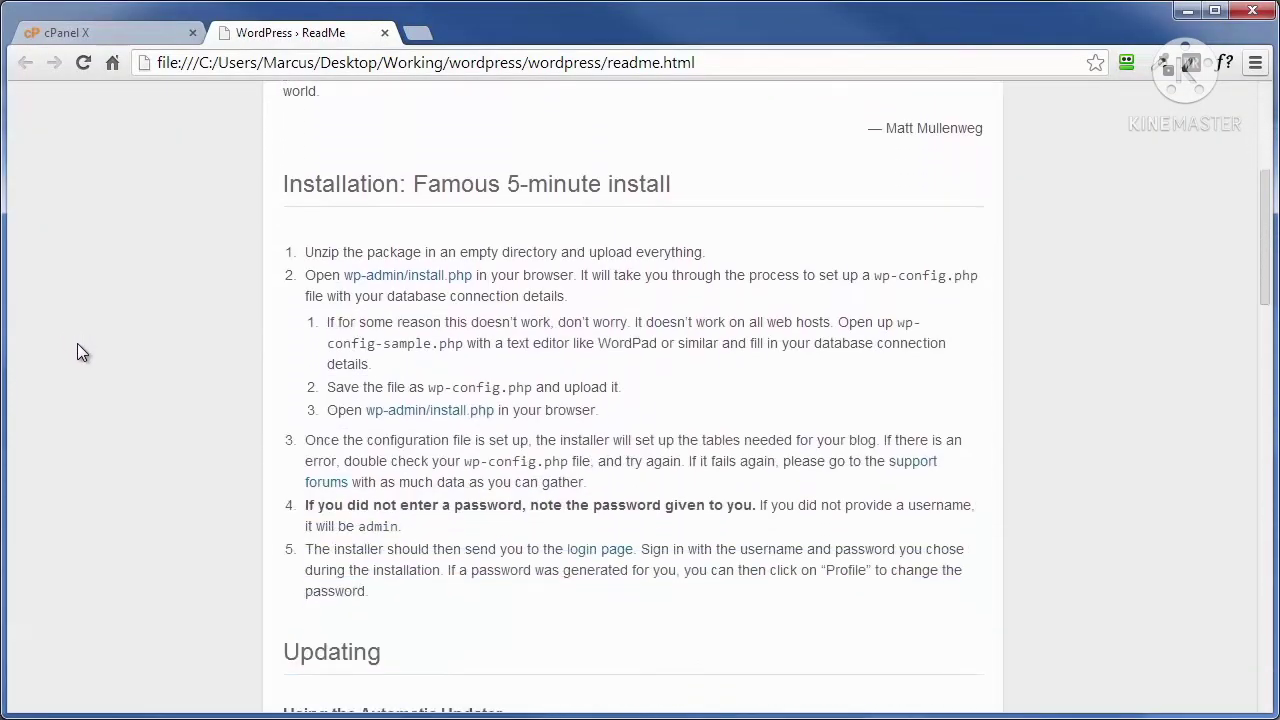
{"action": "scroll", "coordinate": [80, 352], "scroll_direction": "down", "scroll_amount": 5}
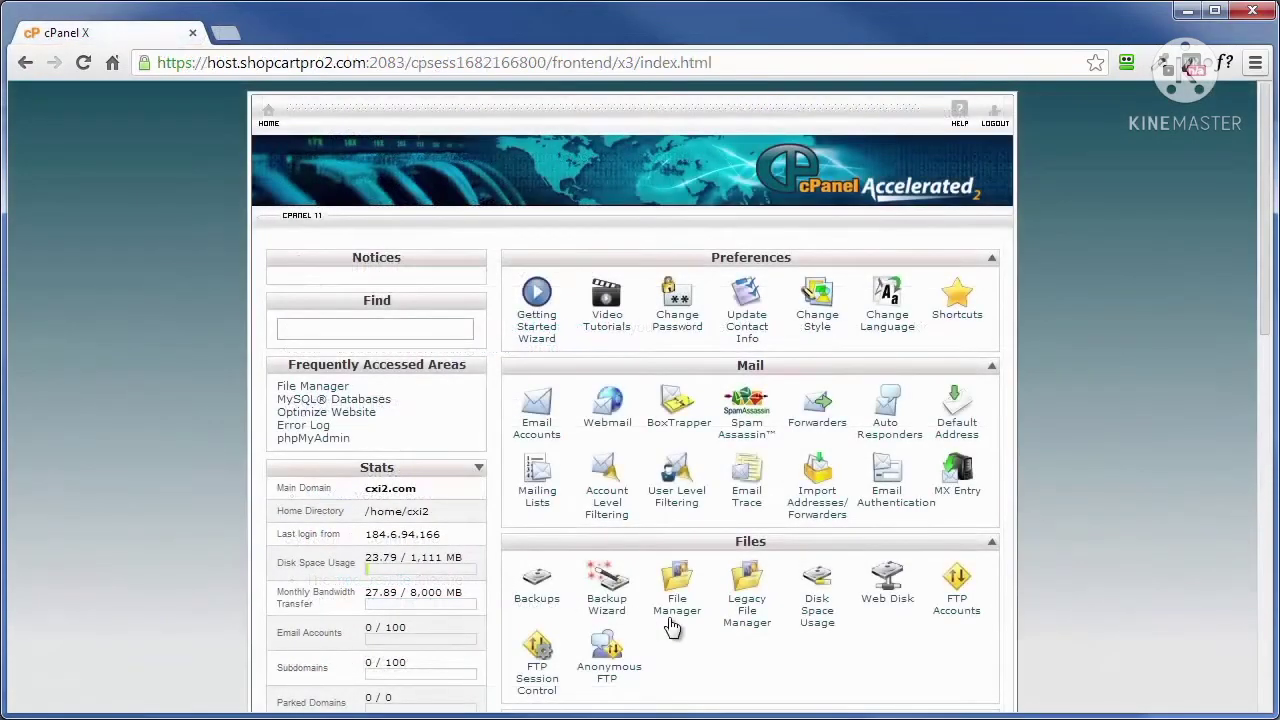
Upload wp-activate.zip to public_html through the cPanel File Manager.
{"action": "left_click", "coordinate": [675, 610]}
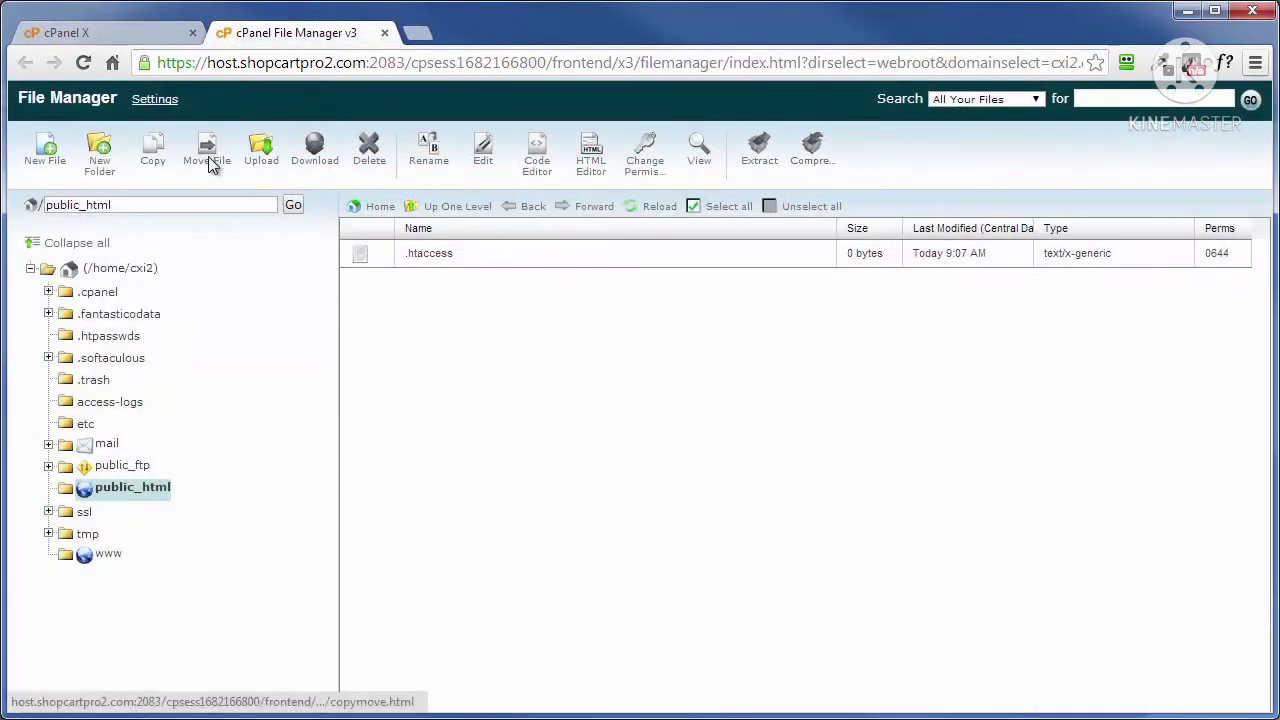
{"action": "left_click", "coordinate": [259, 152]}
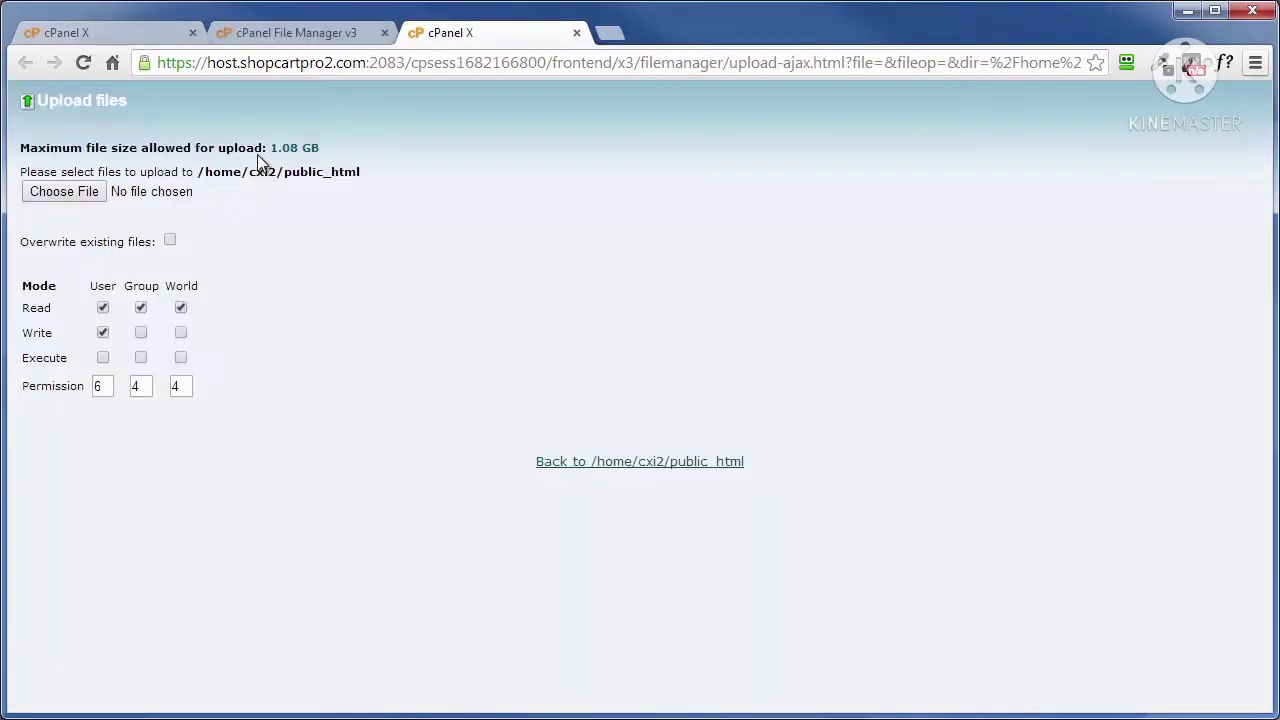
{"action": "left_click", "coordinate": [55, 193]}
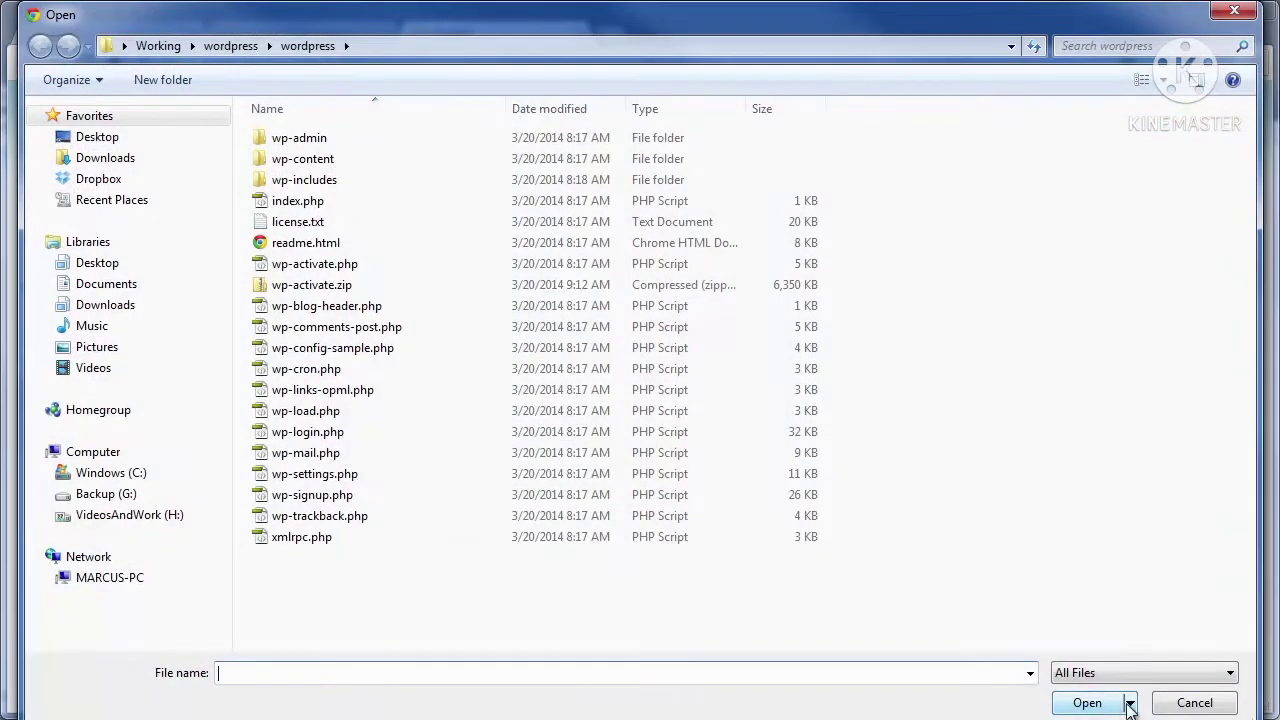
{"action": "left_click", "coordinate": [300, 290]}
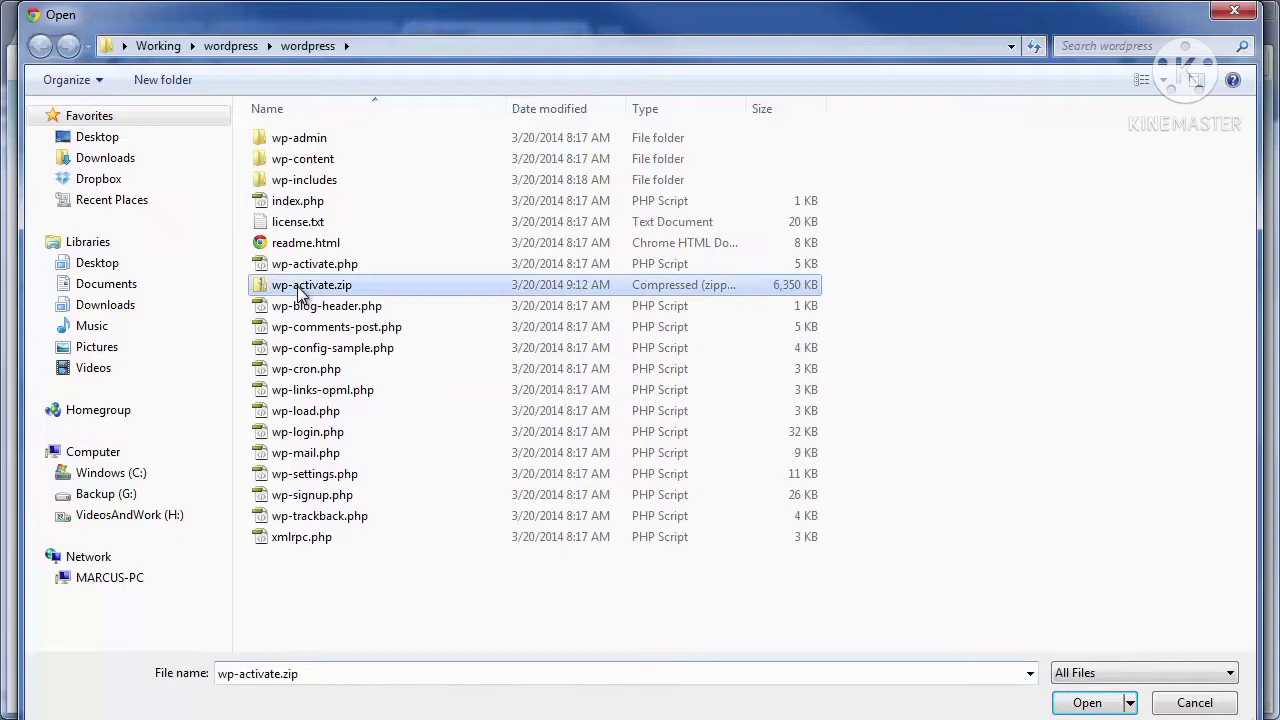
{"action": "left_click", "coordinate": [1088, 703]}
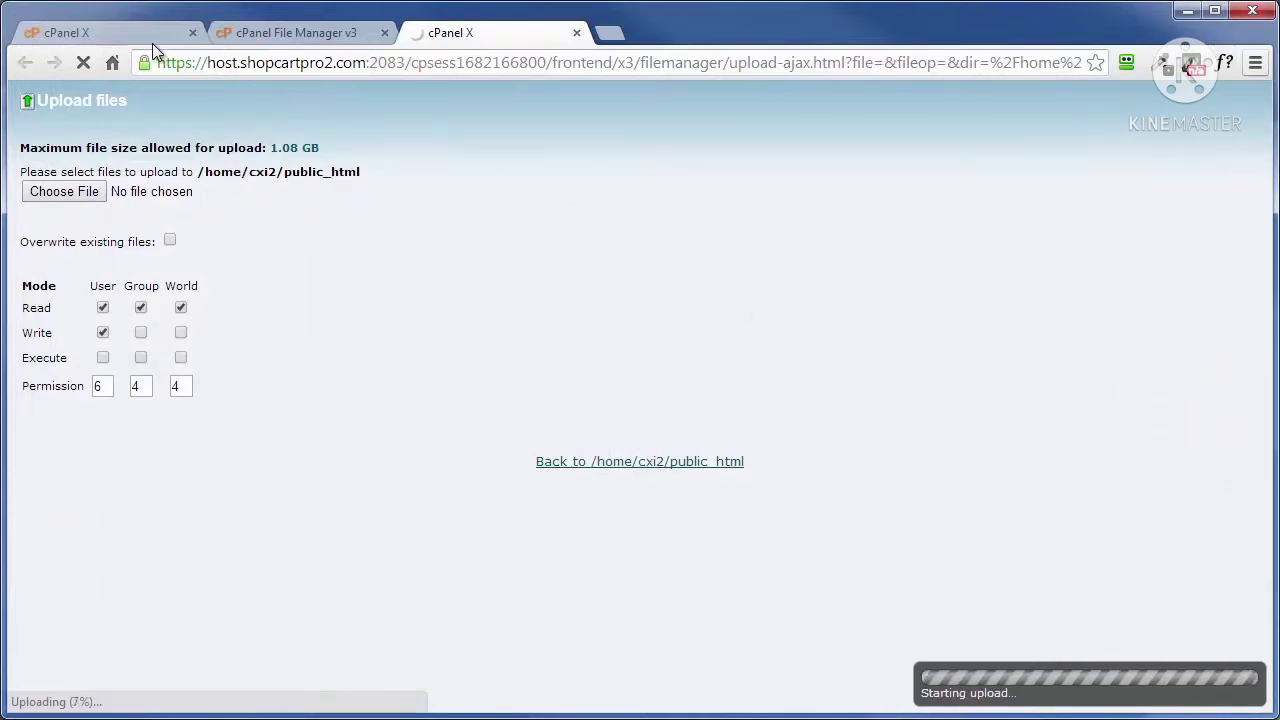
Create a new MySQL database named dthf4 in cPanel.
{"action": "left_click", "coordinate": [117, 32]}
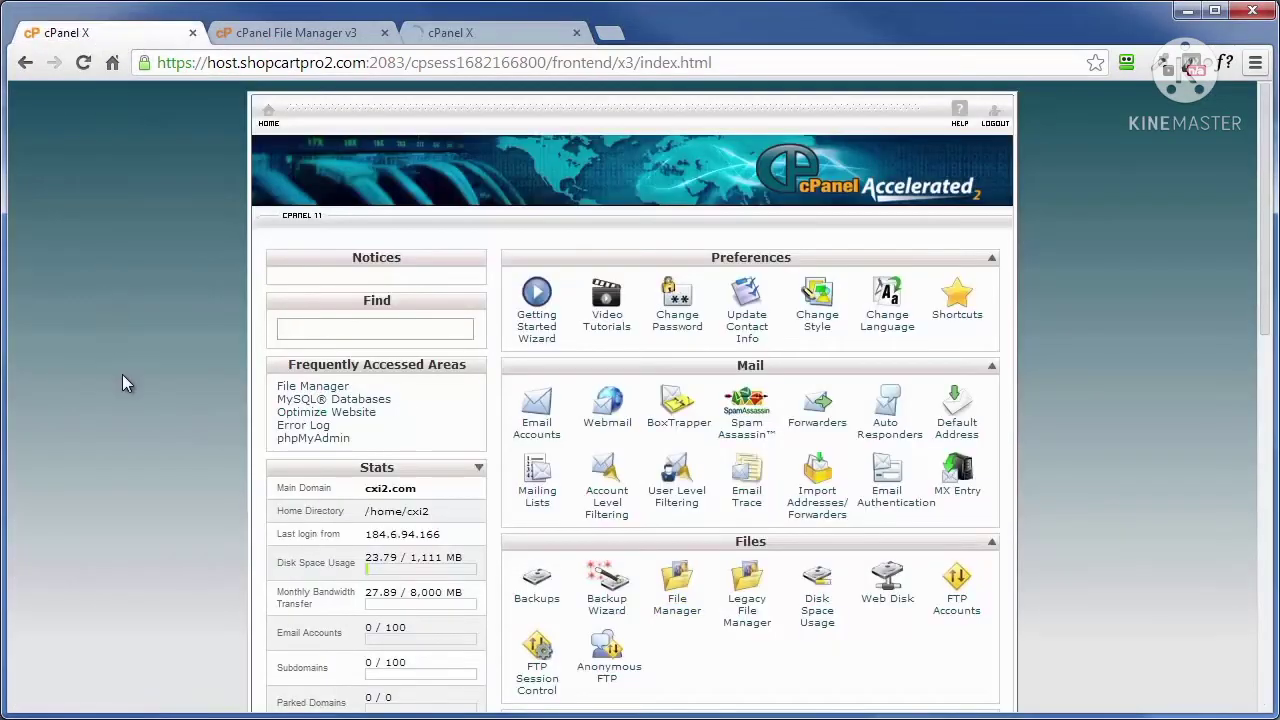
{"action": "scroll", "coordinate": [126, 401], "scroll_direction": "down", "scroll_amount": 8}
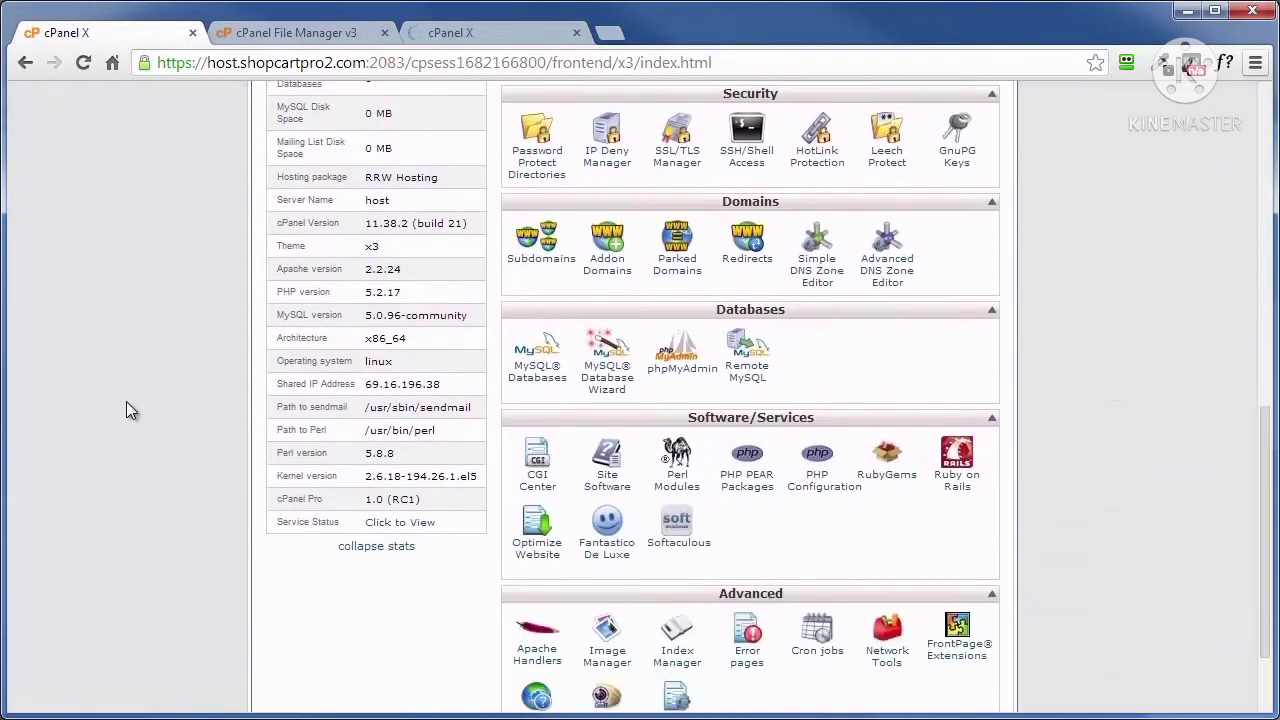
{"action": "left_click", "coordinate": [533, 375]}
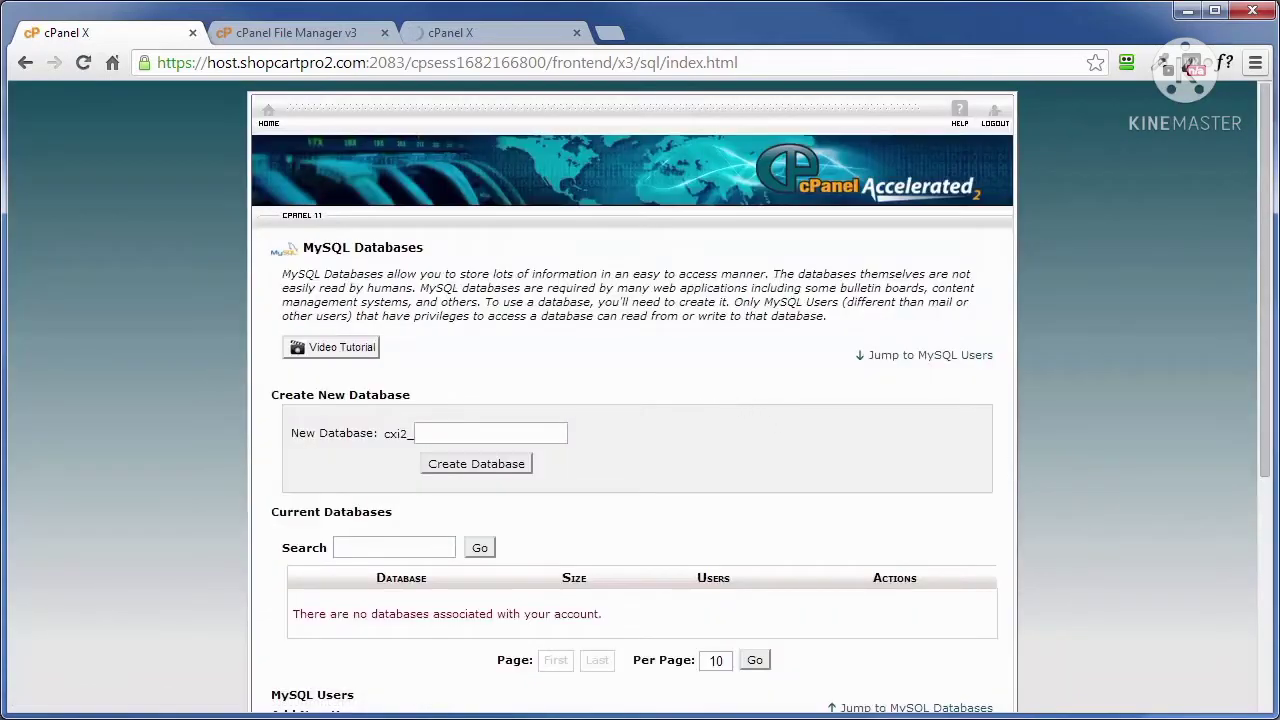
{"action": "scroll", "coordinate": [615, 425], "scroll_direction": "down", "scroll_amount": 3}
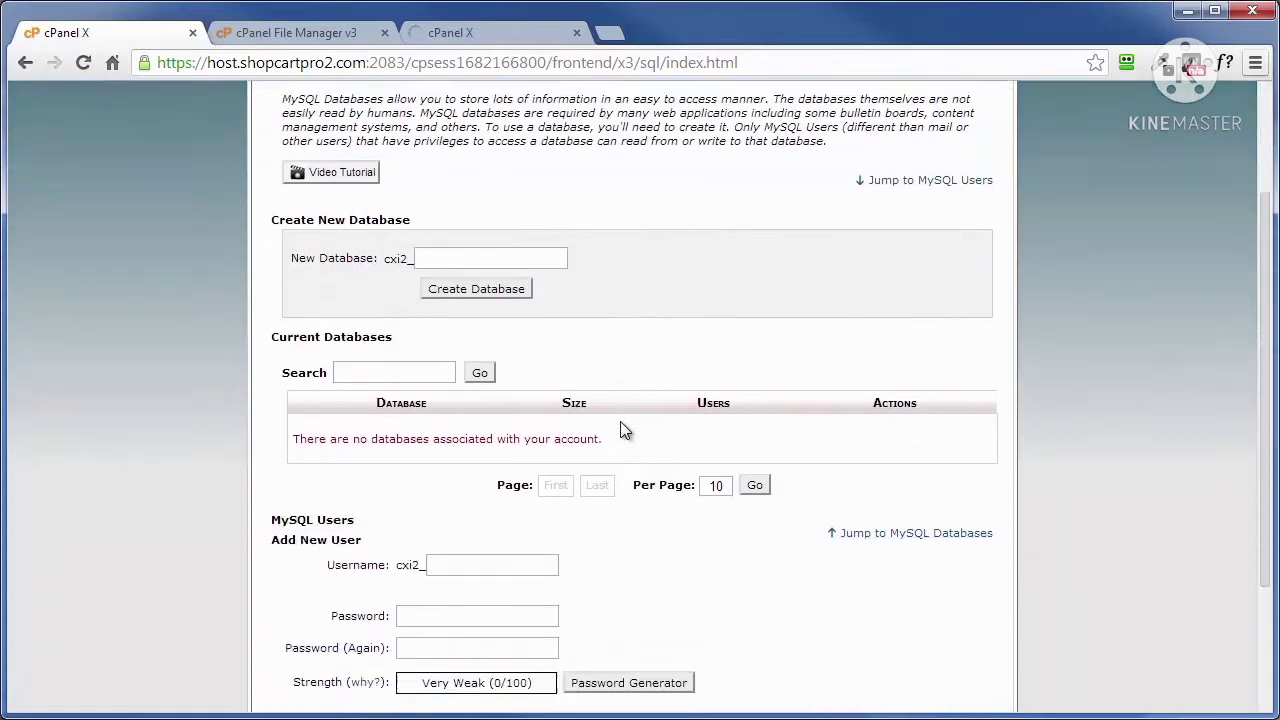
{"action": "scroll", "coordinate": [620, 425], "scroll_direction": "down", "scroll_amount": 3}
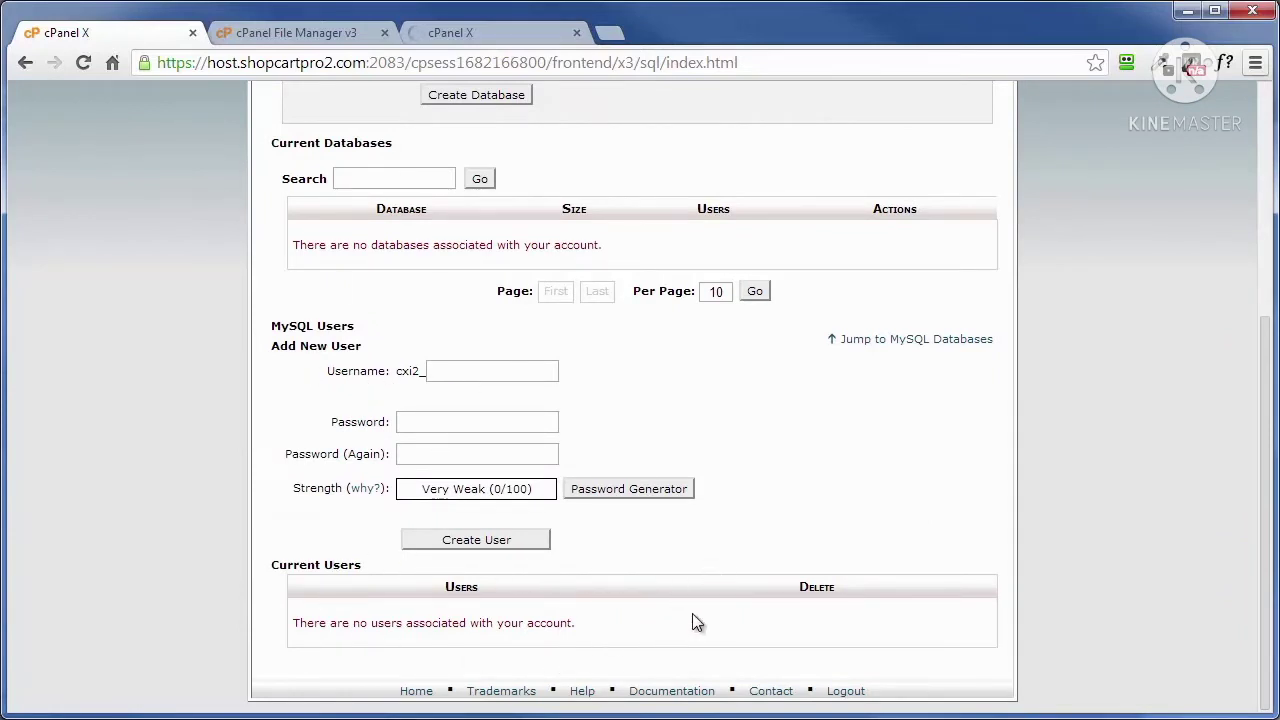
{"action": "scroll", "coordinate": [716, 610], "scroll_direction": "up", "scroll_amount": 1}
{"action": "scroll", "coordinate": [735, 595], "scroll_direction": "up", "scroll_amount": 3}
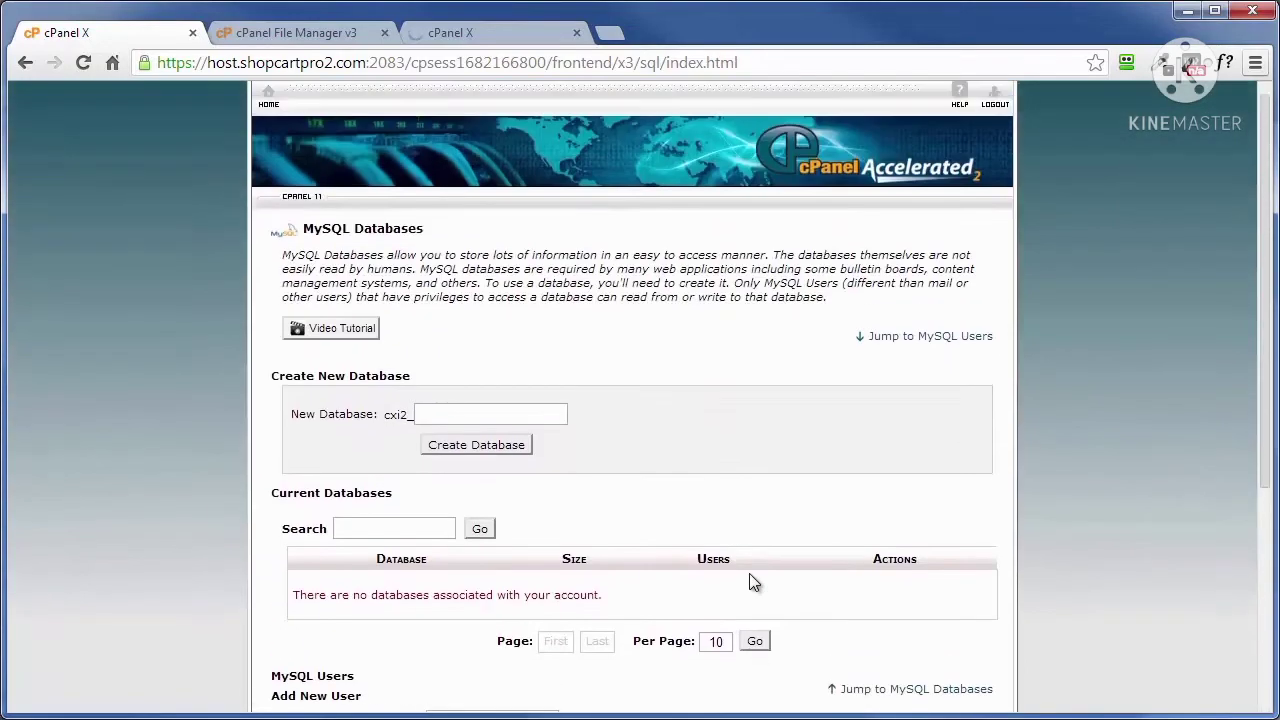
{"action": "left_click", "coordinate": [431, 414]}
{"action": "type", "text": "dthf4"}
{"action": "left_click", "coordinate": [466, 448]}
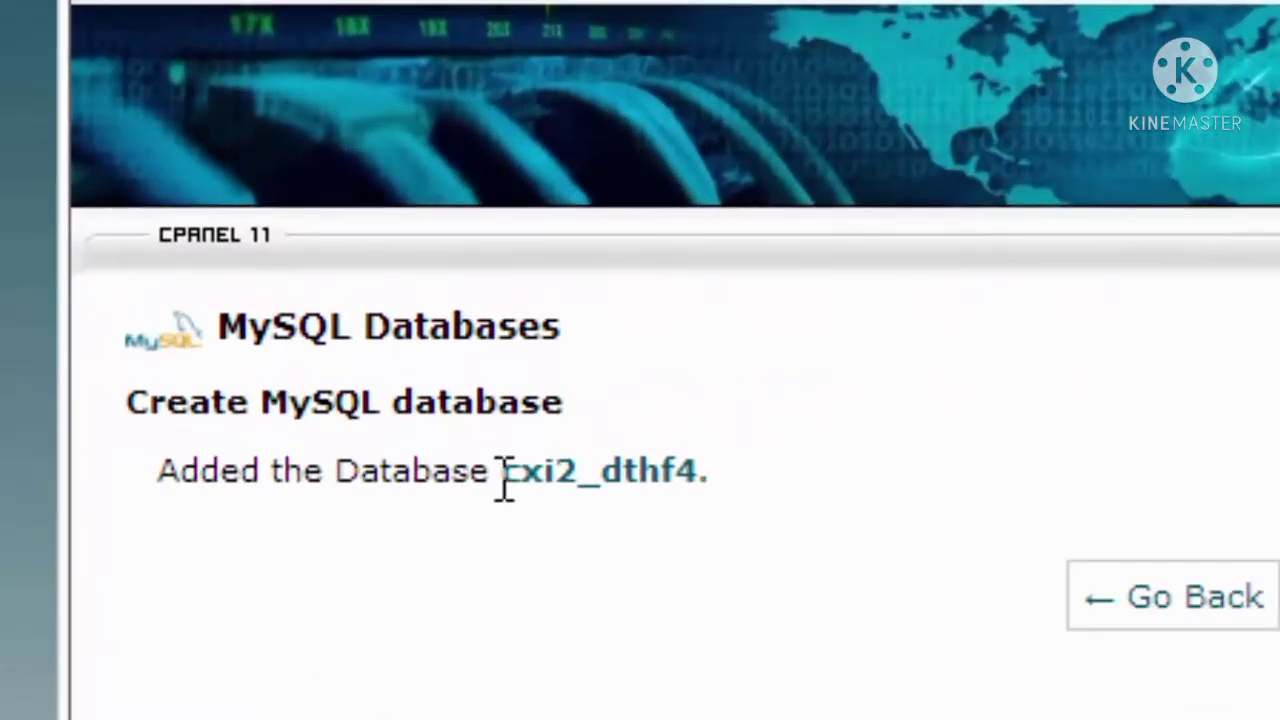
Copy the new database name cxi2_dthf4 into the Database Name line of the login-stuff notes file.
{"action": "left_click_drag", "start_coordinate": [505, 478], "coordinate": [694, 466]}
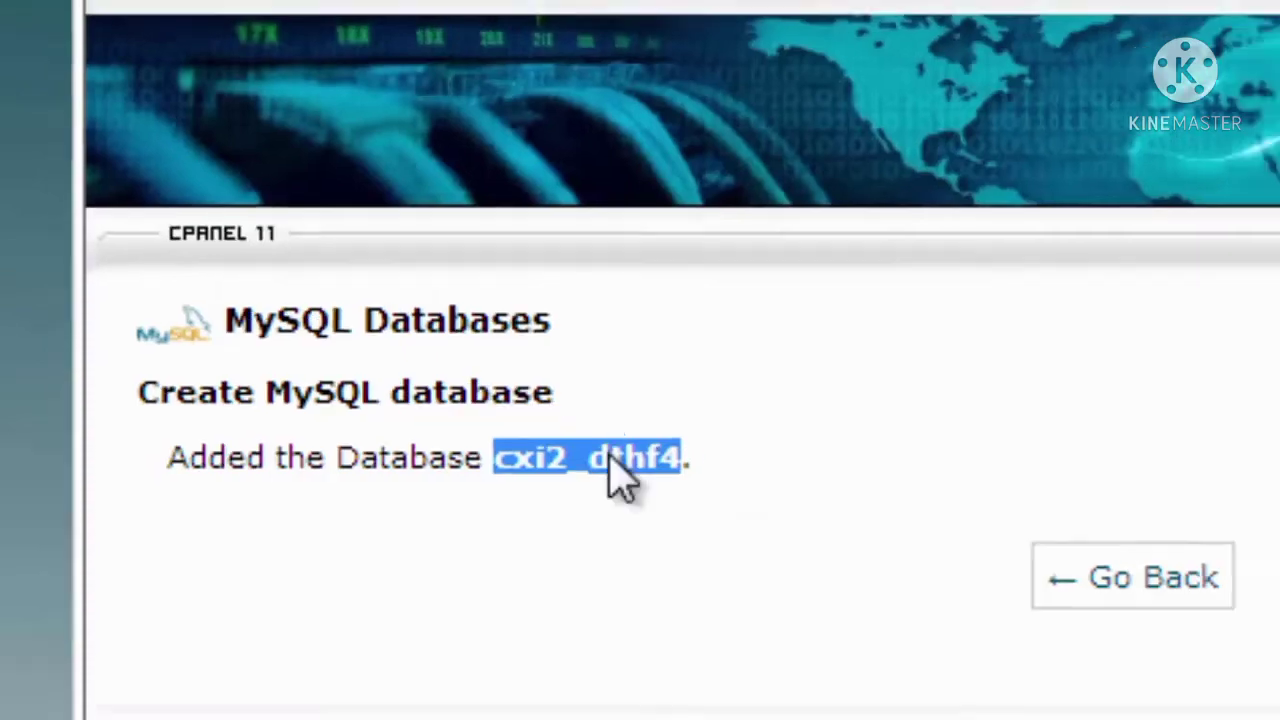
{"action": "right_click", "coordinate": [610, 458]}
{"action": "left_click", "coordinate": [682, 505]}
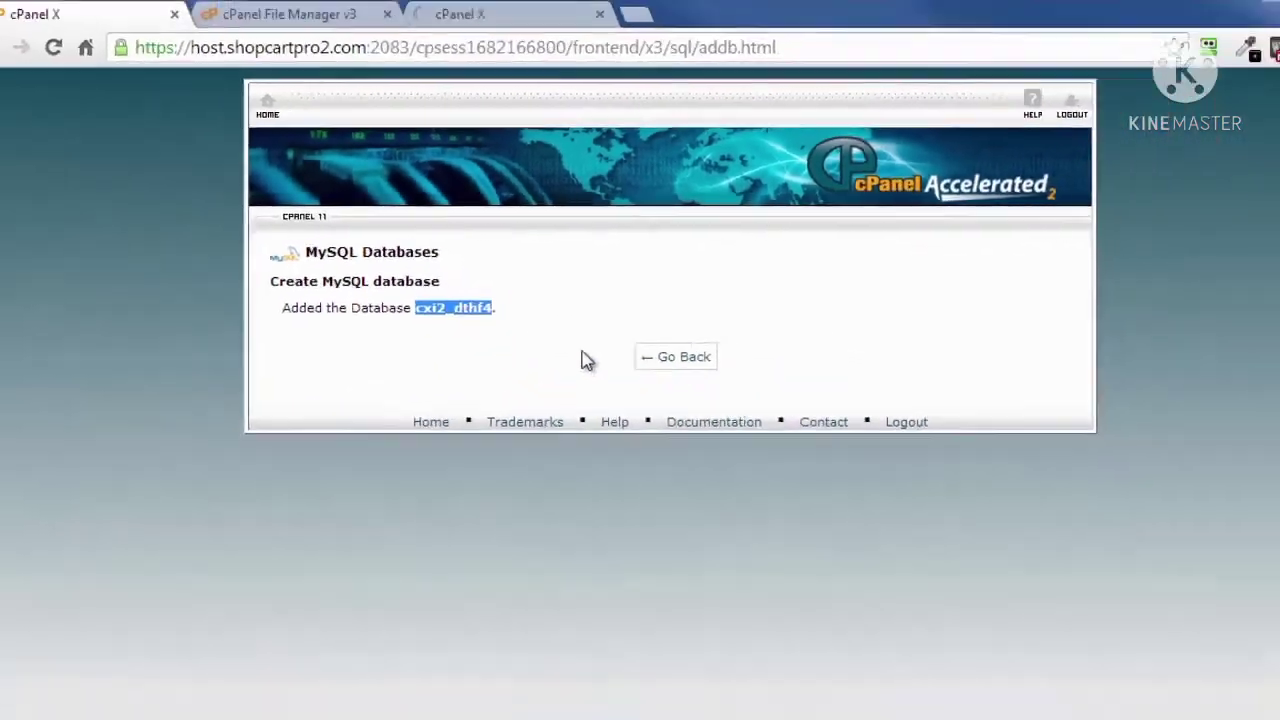
{"action": "key", "text": "alt+Tab"}
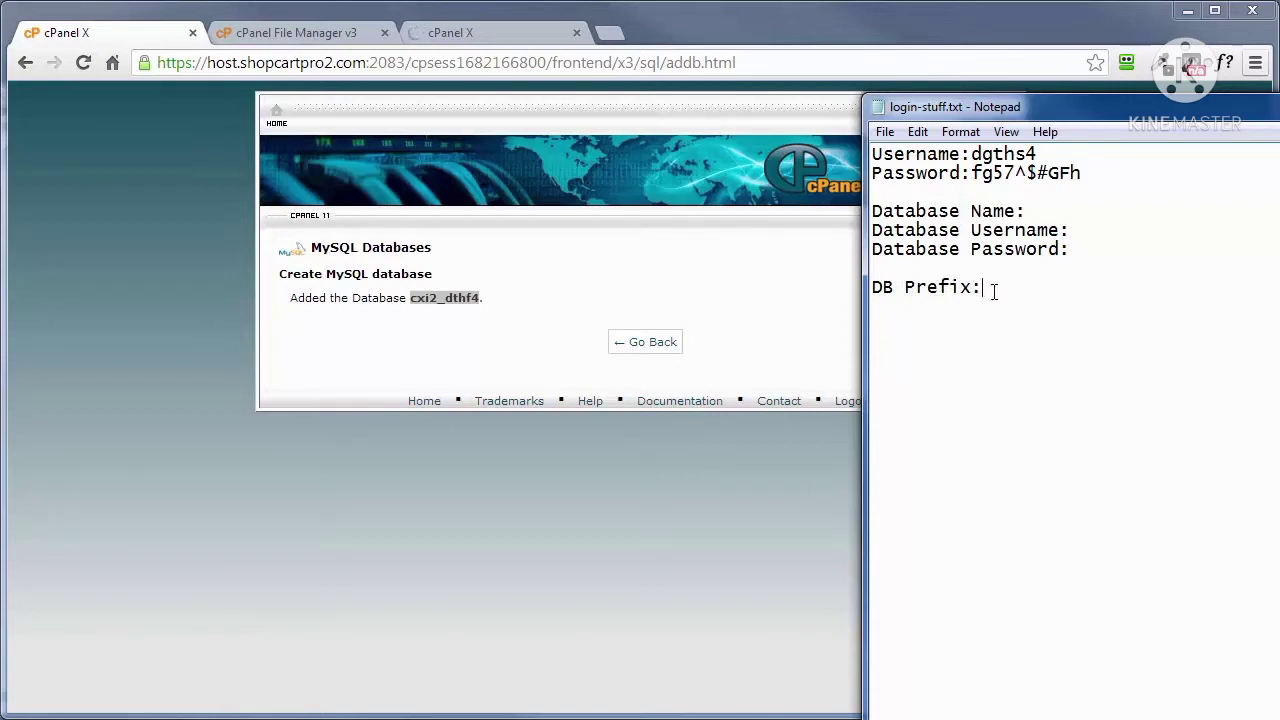
{"action": "right_click", "coordinate": [1039, 211]}
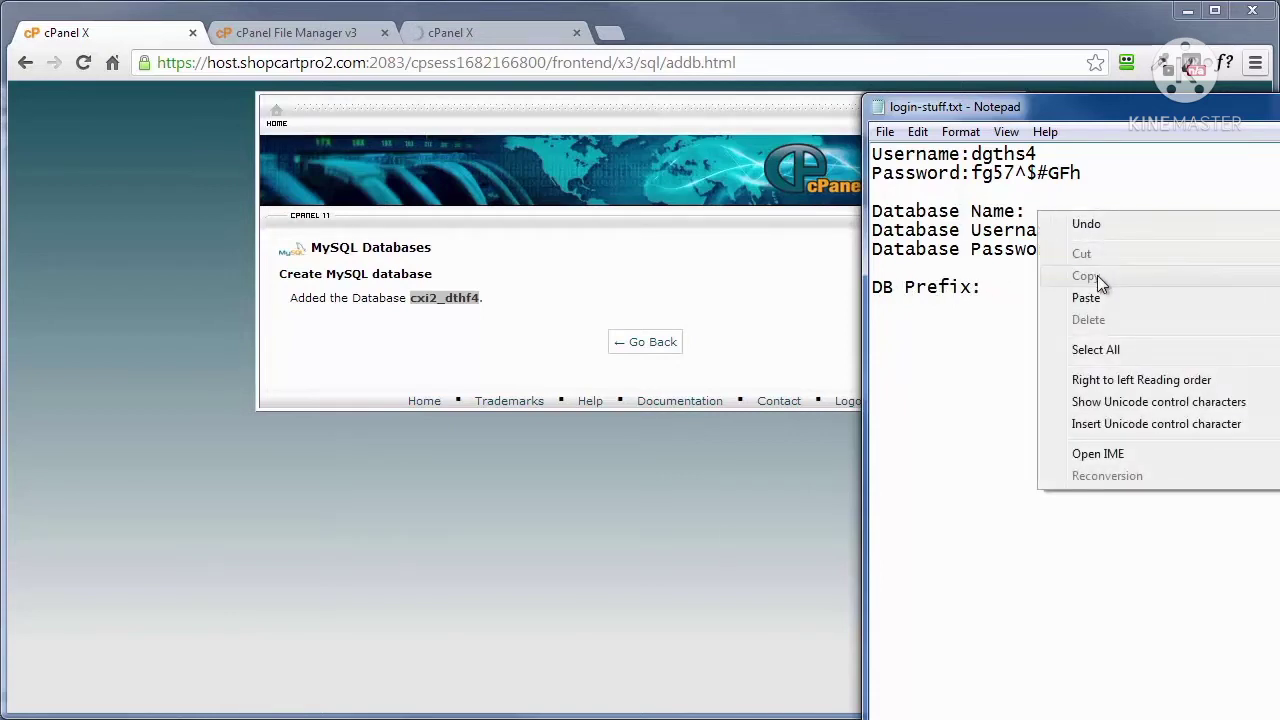
{"action": "left_click", "coordinate": [1100, 297]}
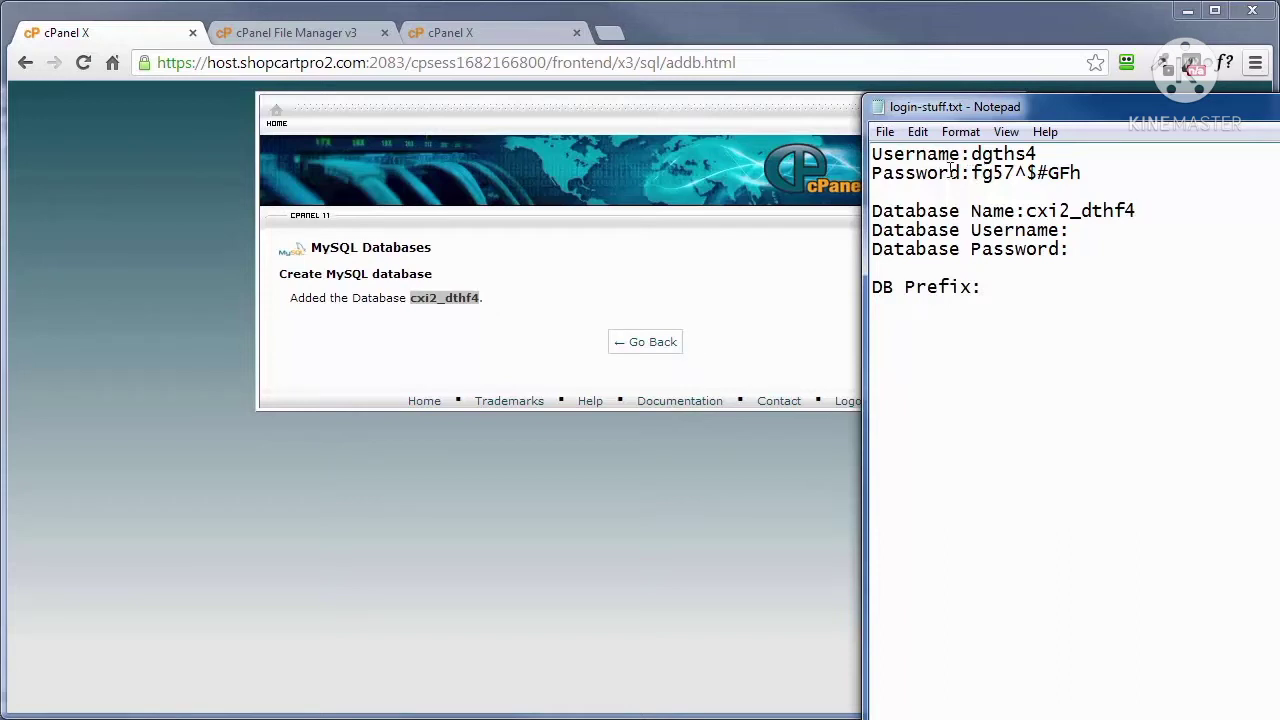
Enter dthf4 as the new MySQL user's name, copying it from the Database Name line of the notes file.
{"action": "left_click", "coordinate": [516, 346]}
{"action": "left_click", "coordinate": [620, 346]}
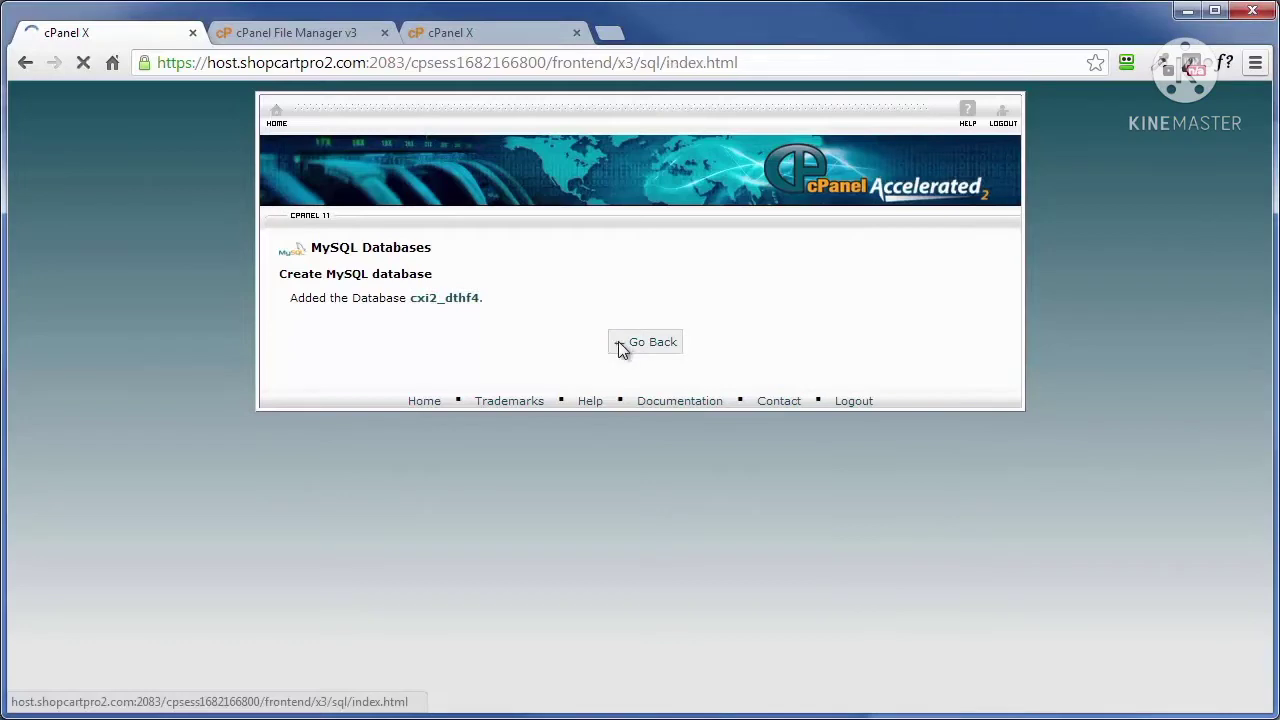
{"action": "scroll", "coordinate": [643, 346], "scroll_direction": "down", "scroll_amount": 5}
{"action": "scroll", "coordinate": [643, 350], "scroll_direction": "down", "scroll_amount": 1}
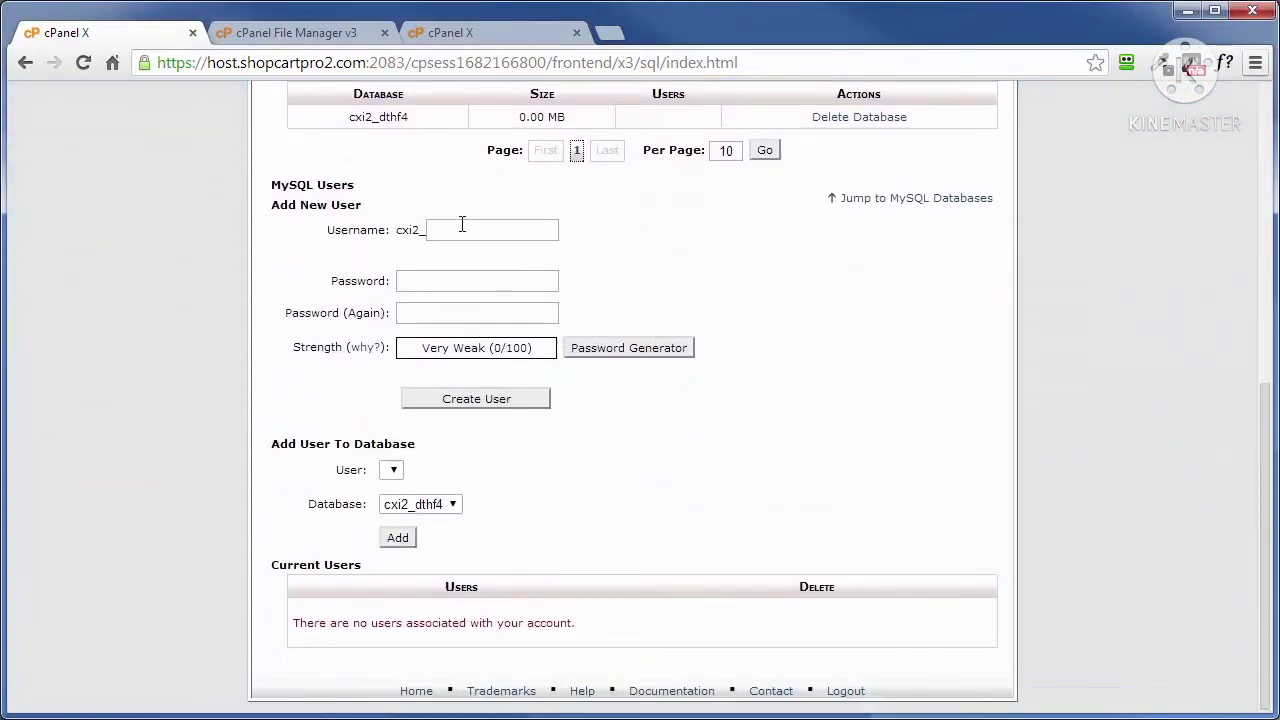
{"action": "left_click", "coordinate": [421, 230]}
{"action": "key", "text": "alt+Tab"}
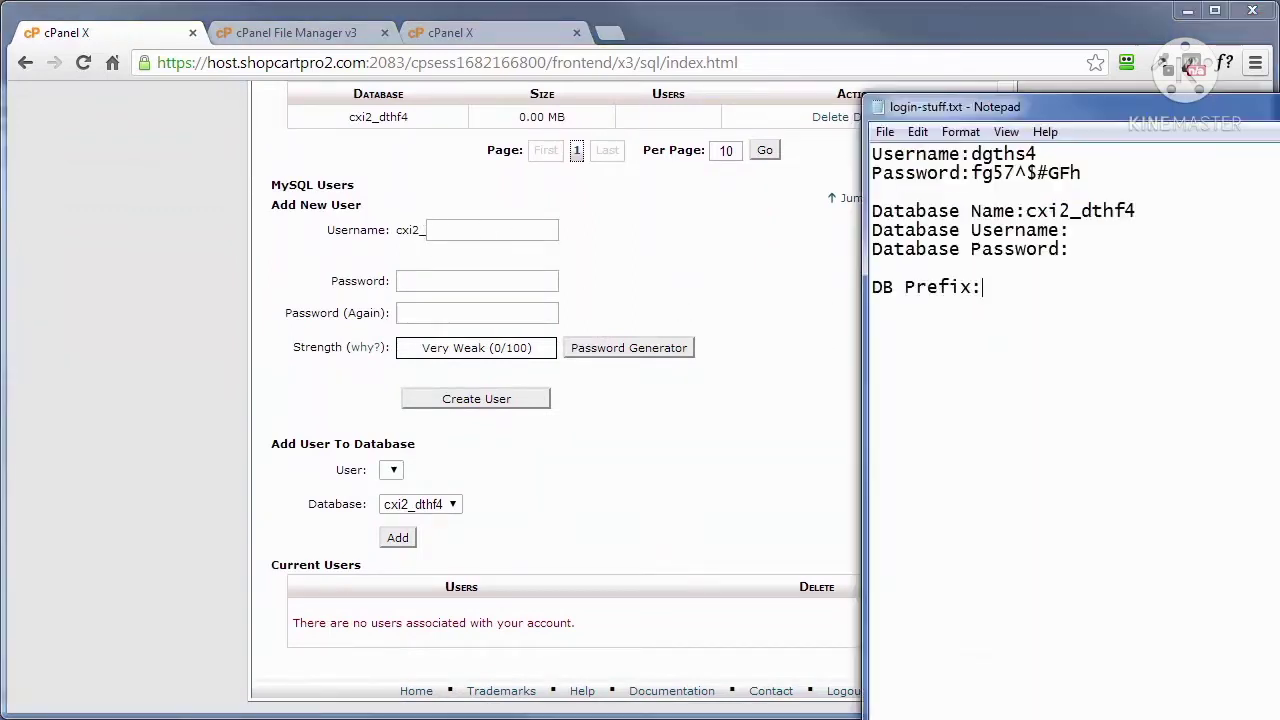
{"action": "left_click_drag", "start_coordinate": [1082, 211], "coordinate": [1148, 210]}
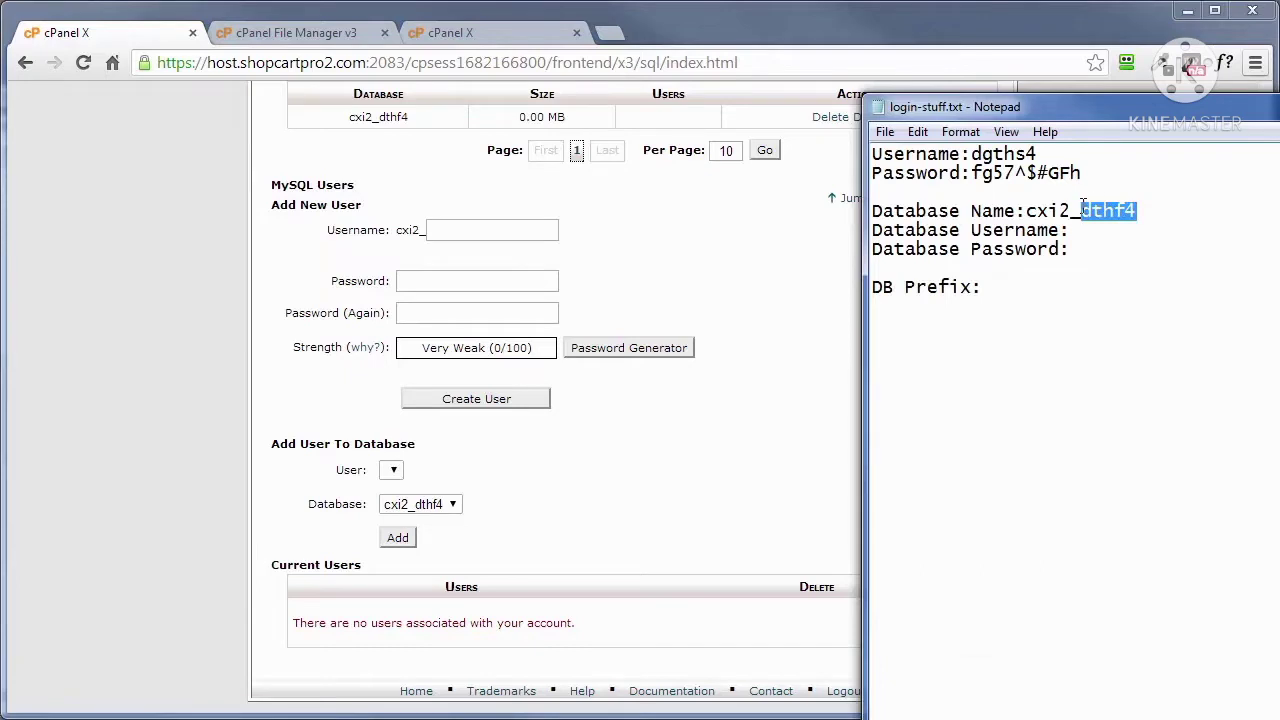
{"action": "right_click", "coordinate": [1112, 212]}
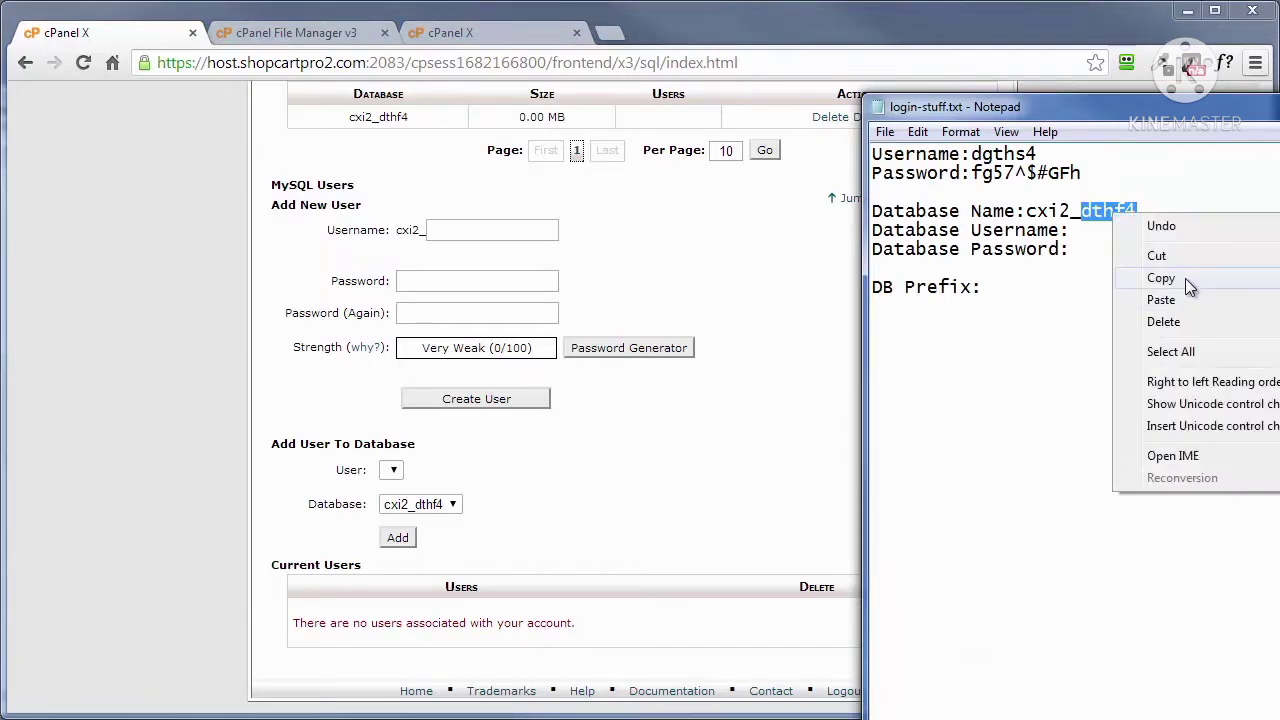
{"action": "left_click", "coordinate": [1185, 278]}
{"action": "left_click", "coordinate": [772, 401]}
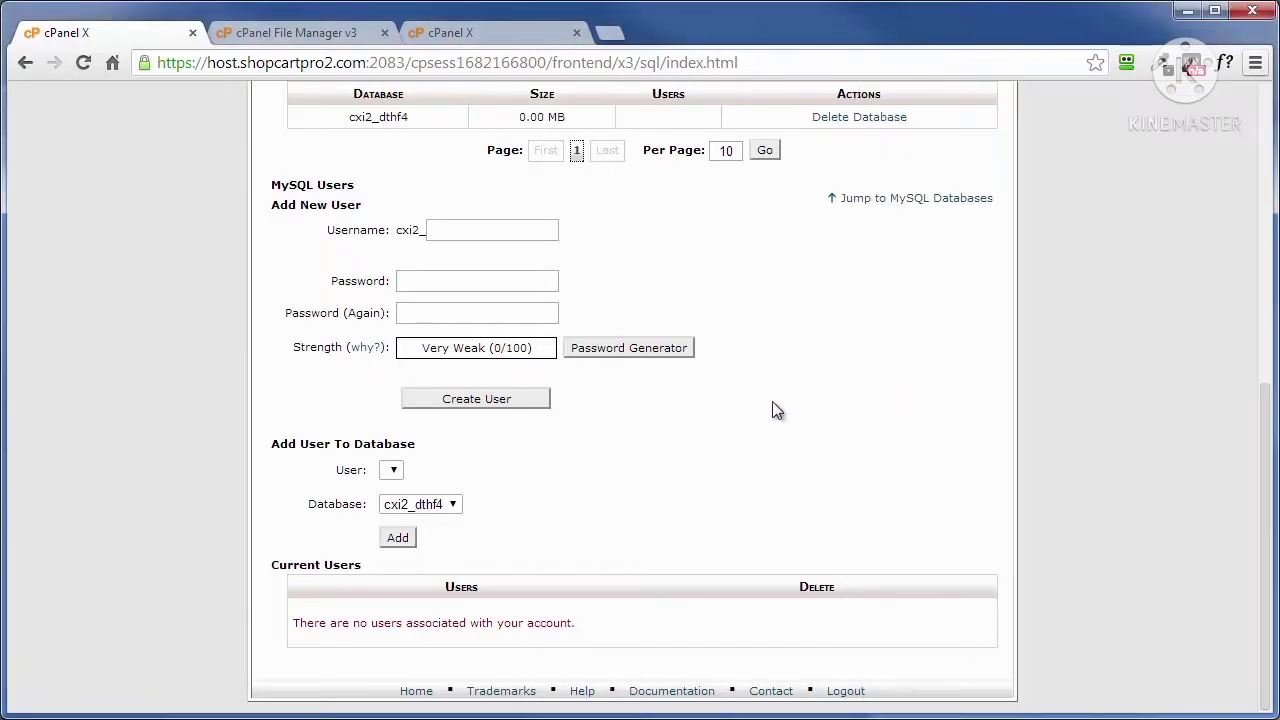
{"action": "left_click", "coordinate": [461, 229]}
{"action": "key", "text": "ctrl+v"}
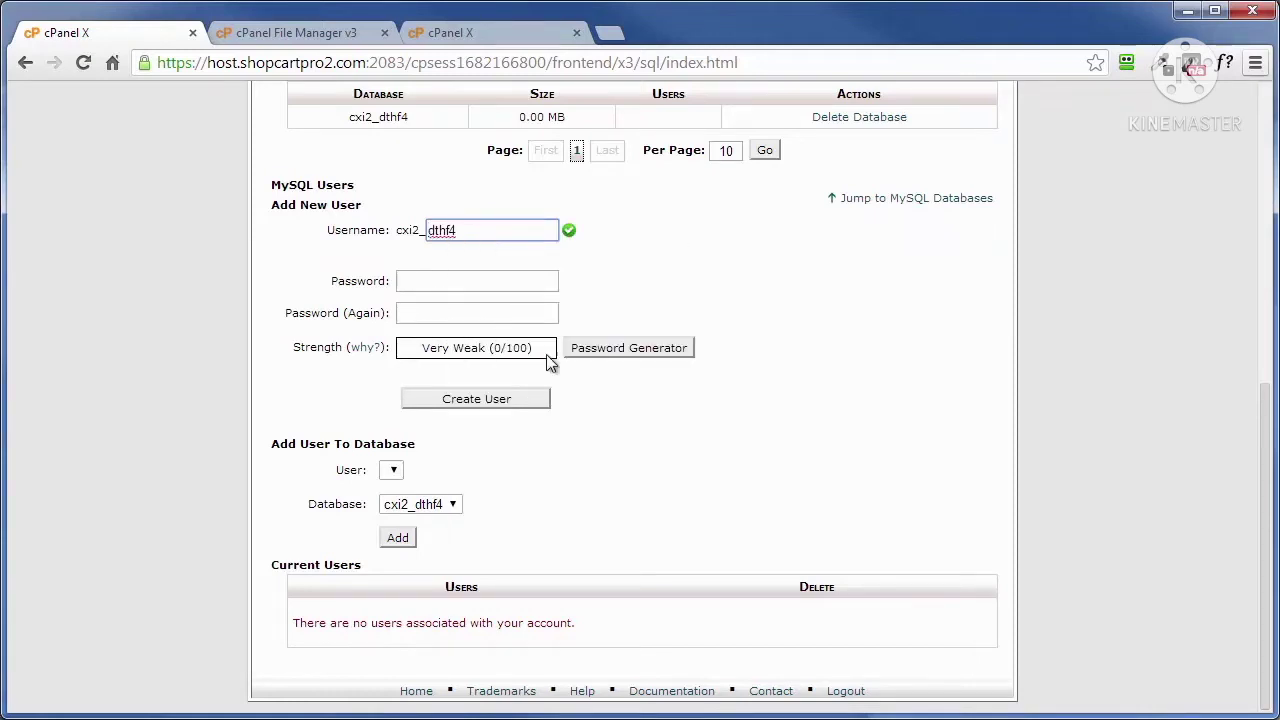
Generate a password with the Password Generator, copy it, apply it to both password fields, and create the MySQL user.
{"action": "left_click", "coordinate": [603, 350]}
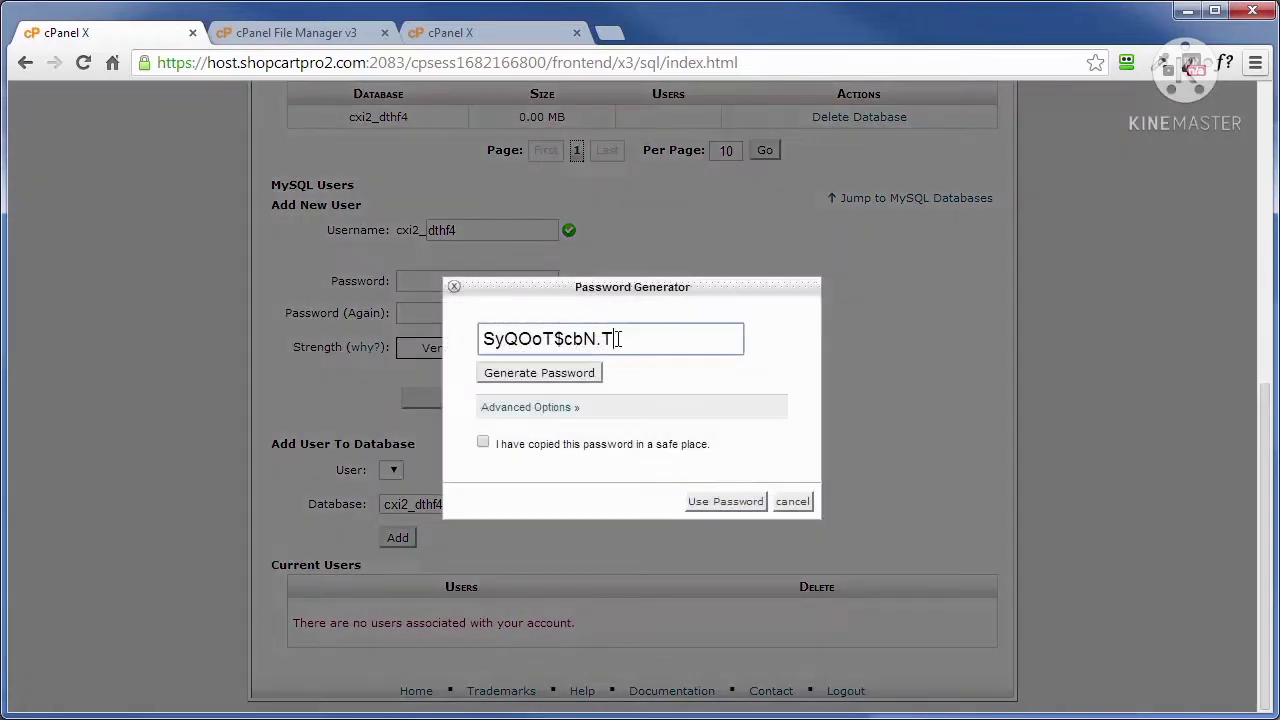
{"action": "left_click_drag", "start_coordinate": [617, 339], "coordinate": [465, 336]}
{"action": "right_click", "coordinate": [536, 340]}
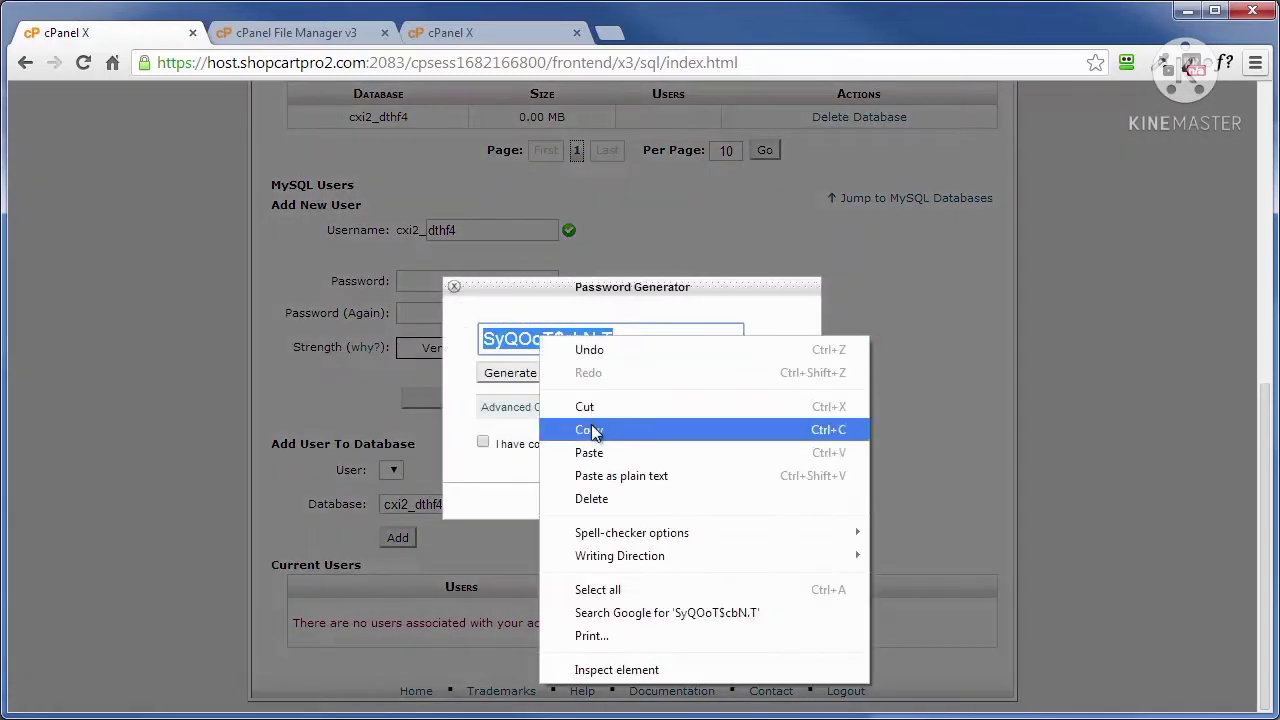
{"action": "left_click", "coordinate": [560, 431]}
{"action": "left_click", "coordinate": [483, 442]}
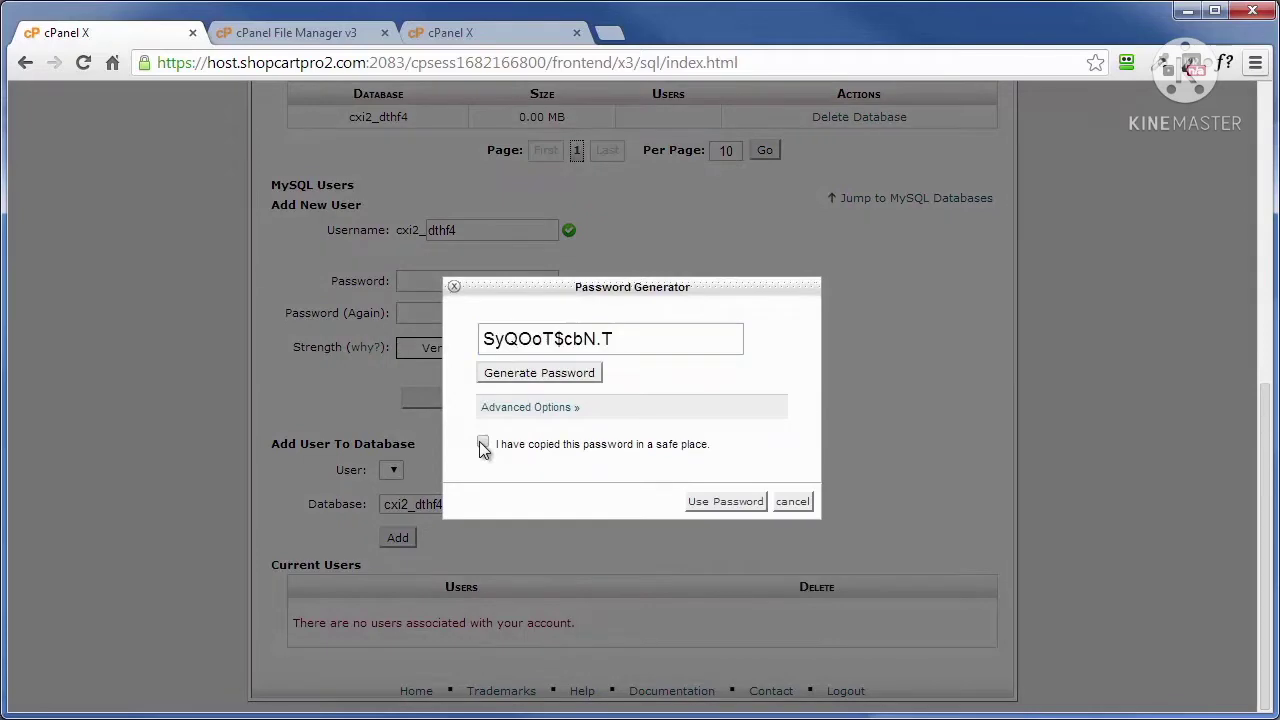
{"action": "left_click", "coordinate": [712, 502]}
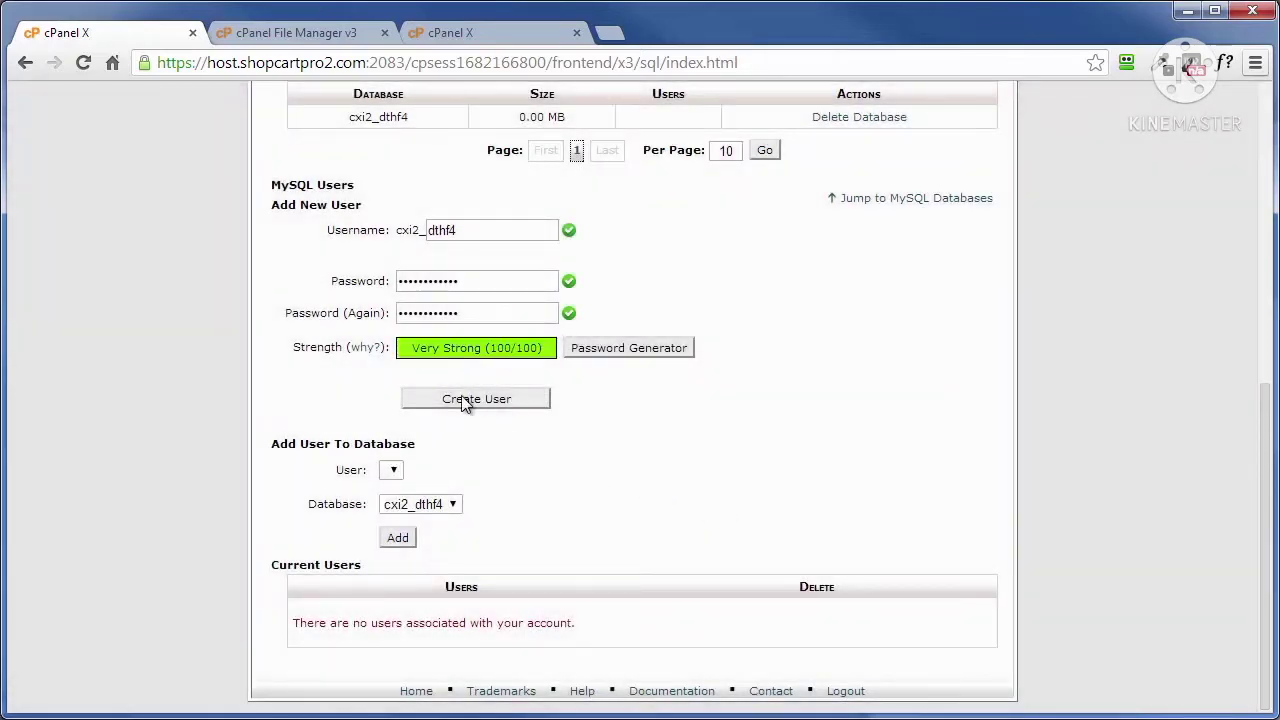
{"action": "left_click", "coordinate": [465, 402]}
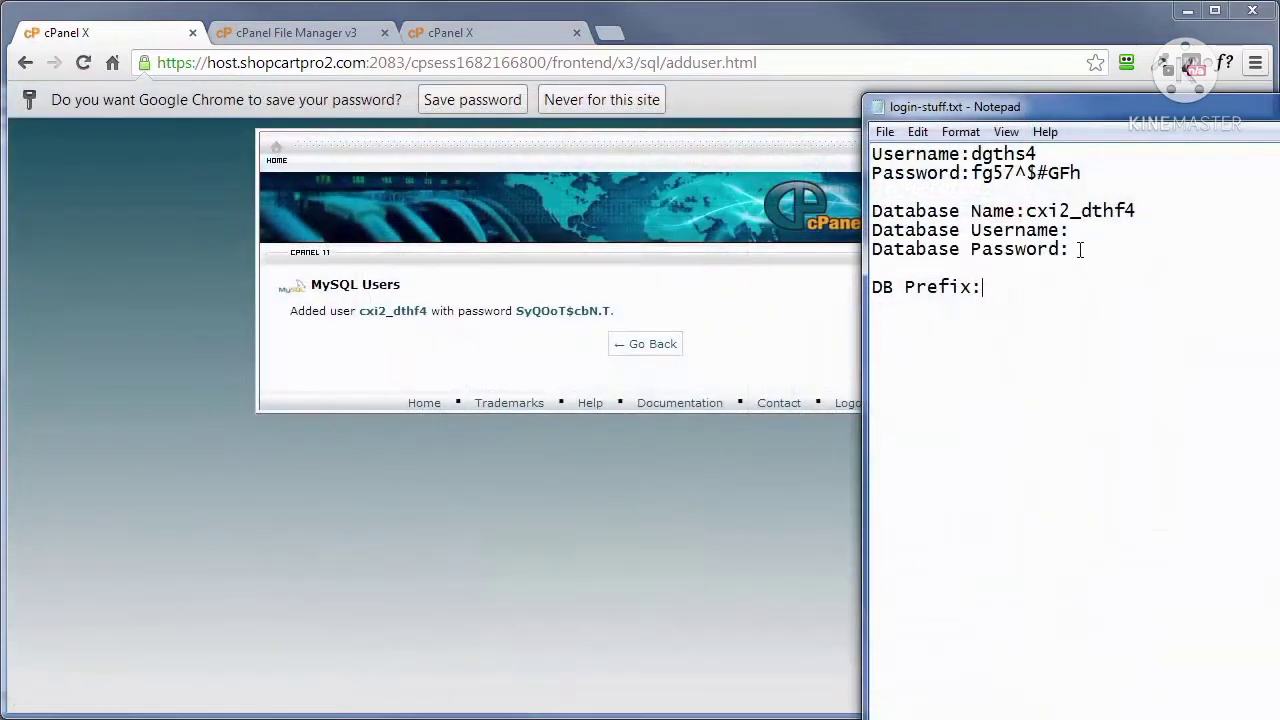
{"action": "right_click", "coordinate": [1080, 250]}
{"action": "left_click", "coordinate": [1133, 339]}
{"action": "left_click_drag", "start_coordinate": [1028, 215], "coordinate": [1140, 212]}
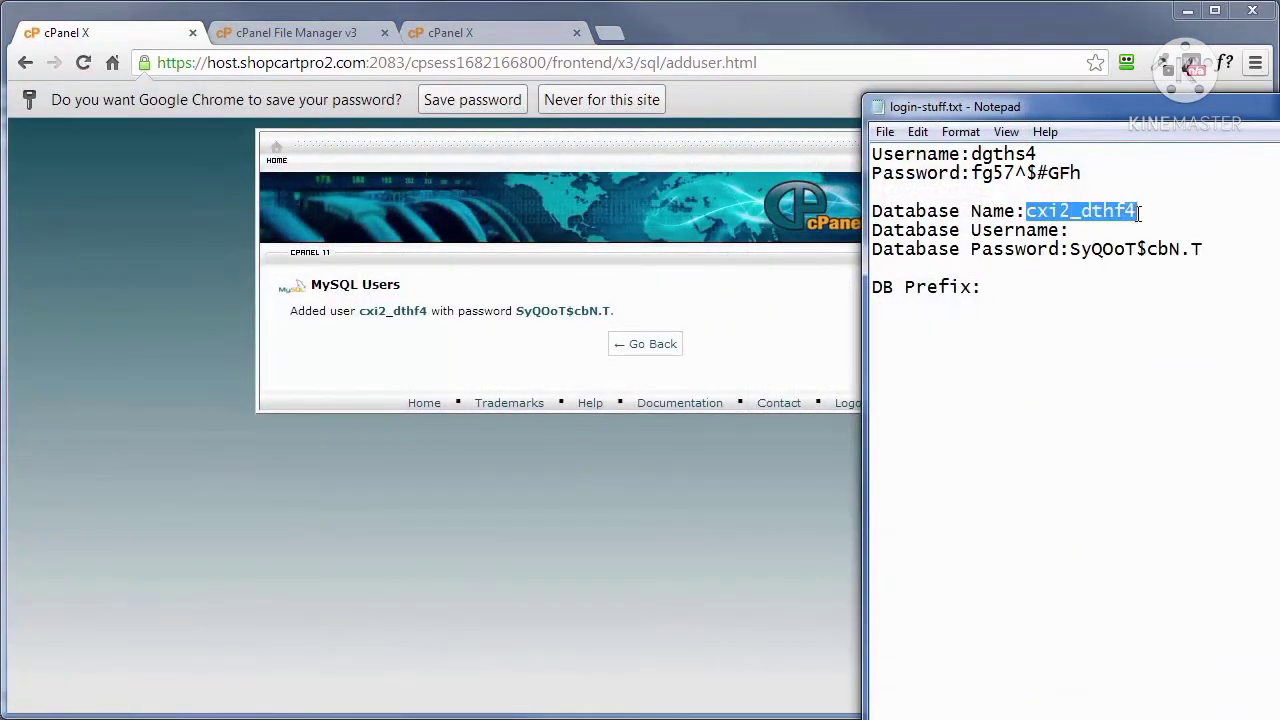
{"action": "right_click", "coordinate": [1110, 211]}
{"action": "left_click", "coordinate": [1160, 270]}
{"action": "left_click", "coordinate": [1087, 231]}
{"action": "right_click", "coordinate": [1084, 231]}
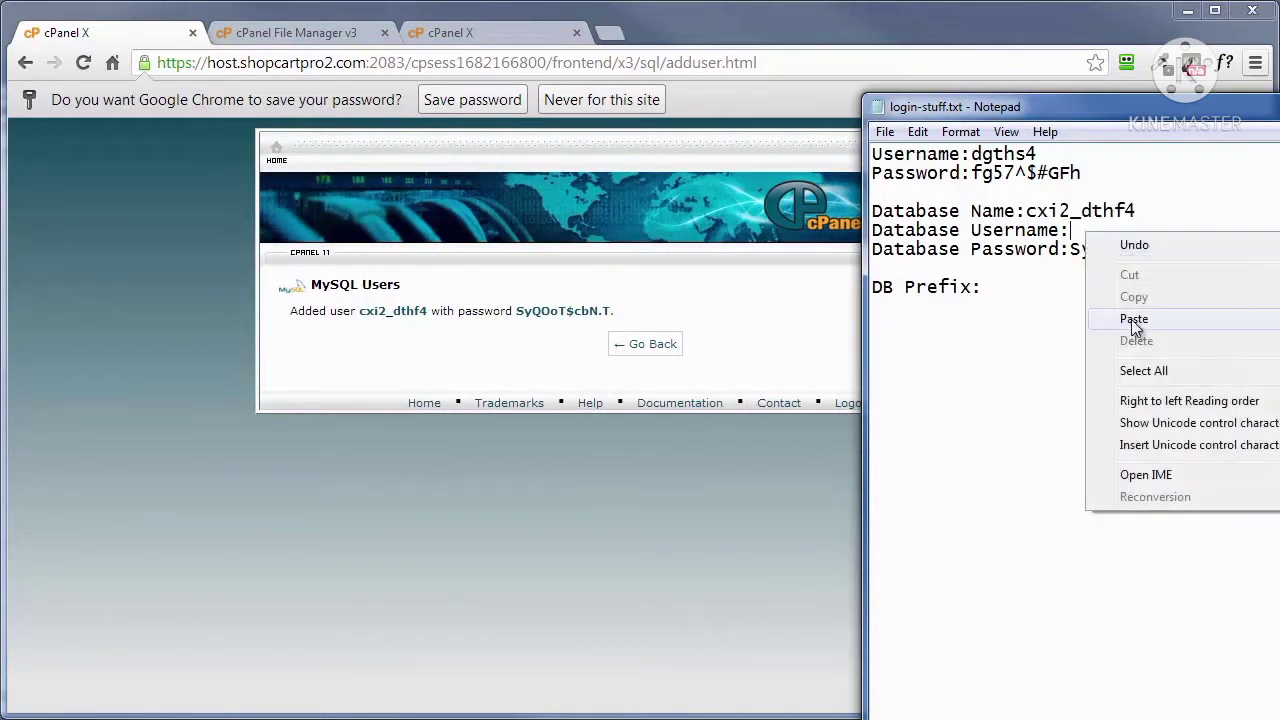
{"action": "left_click", "coordinate": [1133, 320]}
Add user cxi2_dthf4 to database cxi2_dthf4 with all privileges.
{"action": "left_click", "coordinate": [740, 340]}
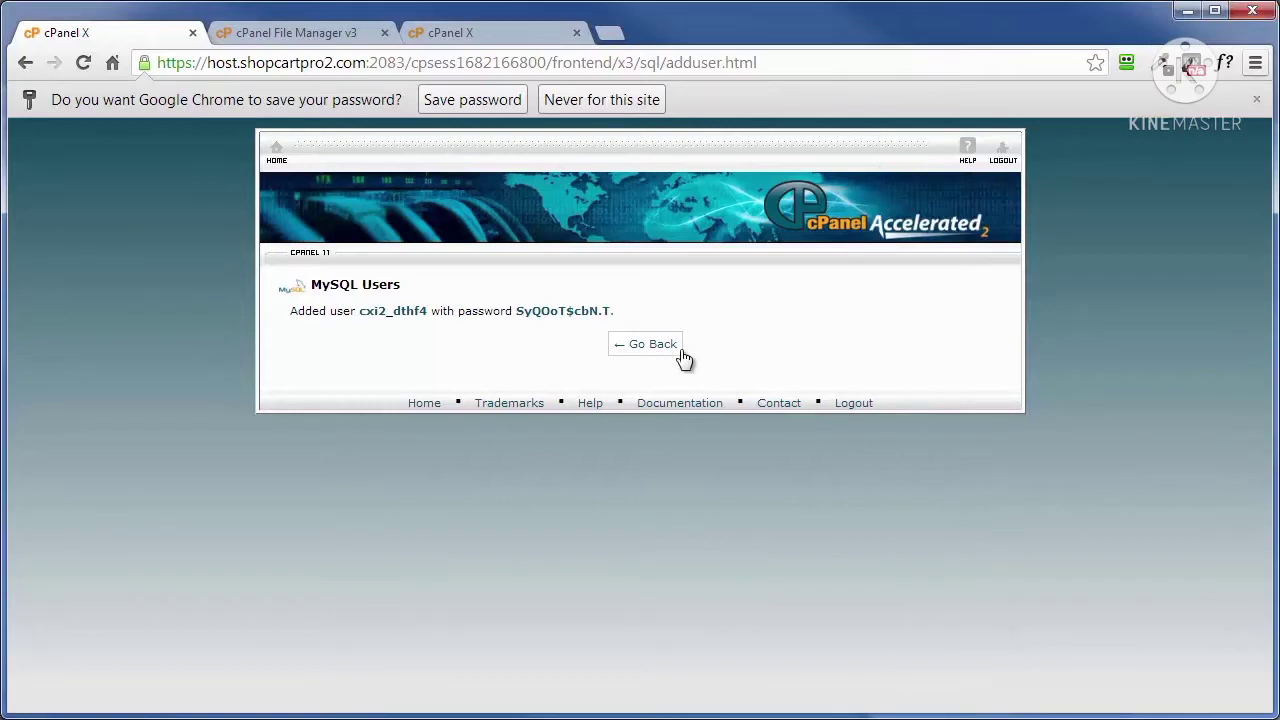
{"action": "left_click", "coordinate": [638, 345]}
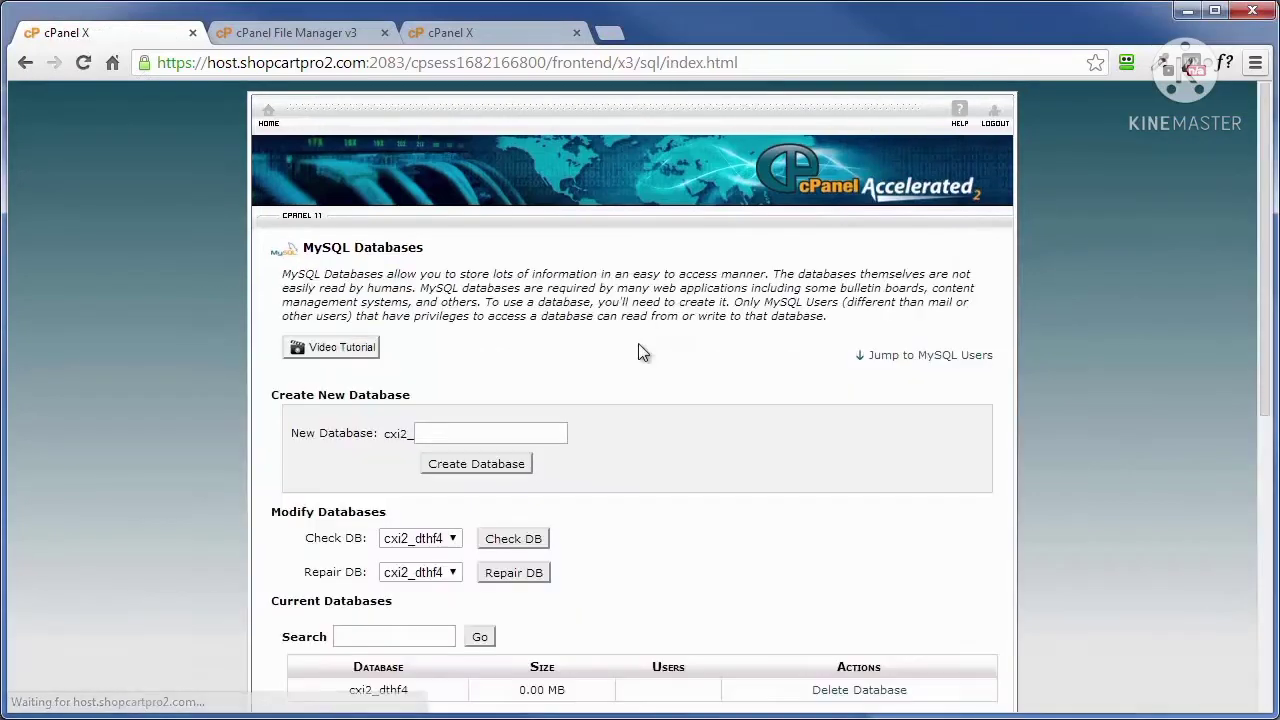
{"action": "scroll", "coordinate": [702, 428], "scroll_direction": "down", "scroll_amount": 4}
{"action": "scroll", "coordinate": [702, 432], "scroll_direction": "down", "scroll_amount": 3}
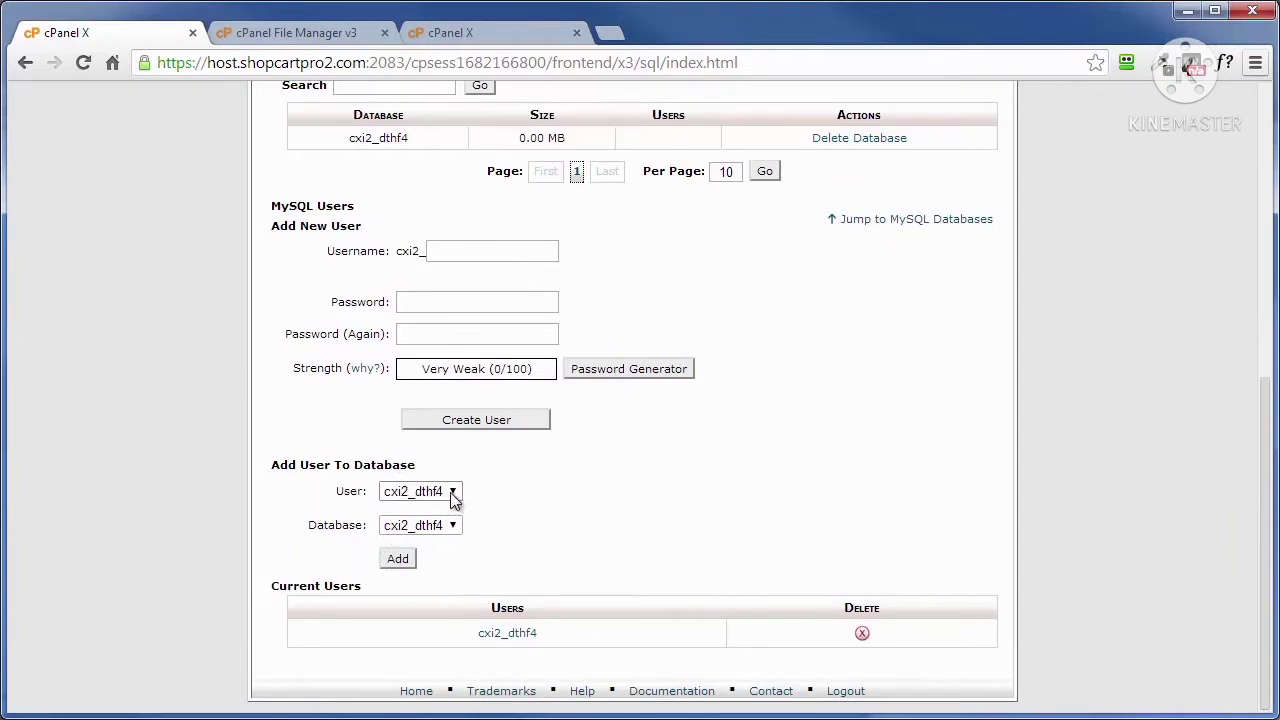
{"action": "left_click", "coordinate": [404, 558]}
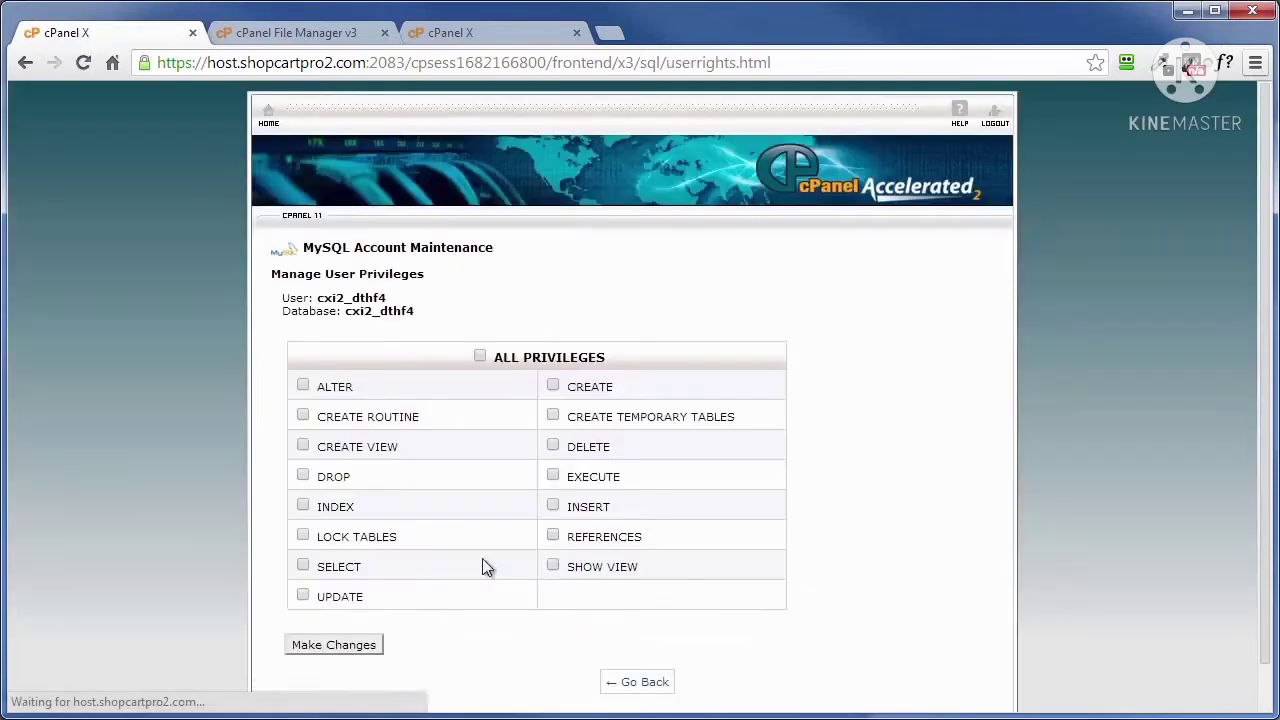
{"action": "left_click", "coordinate": [479, 357]}
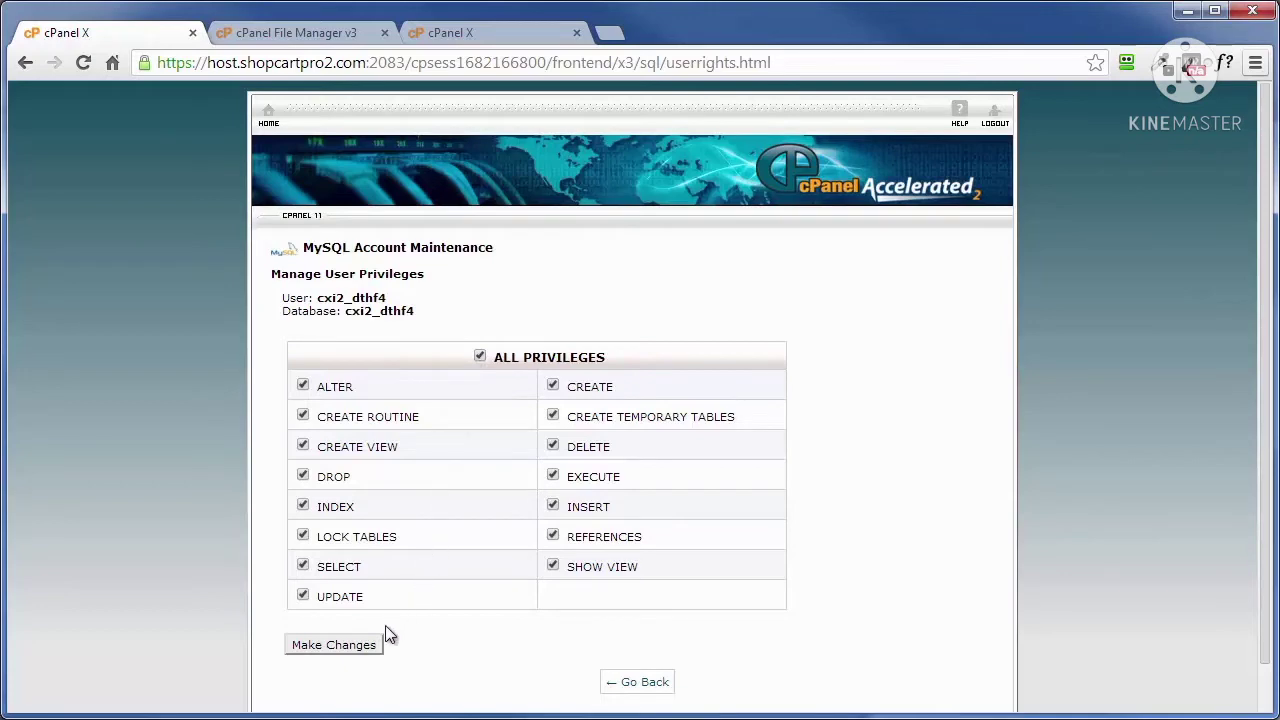
{"action": "left_click", "coordinate": [320, 648]}
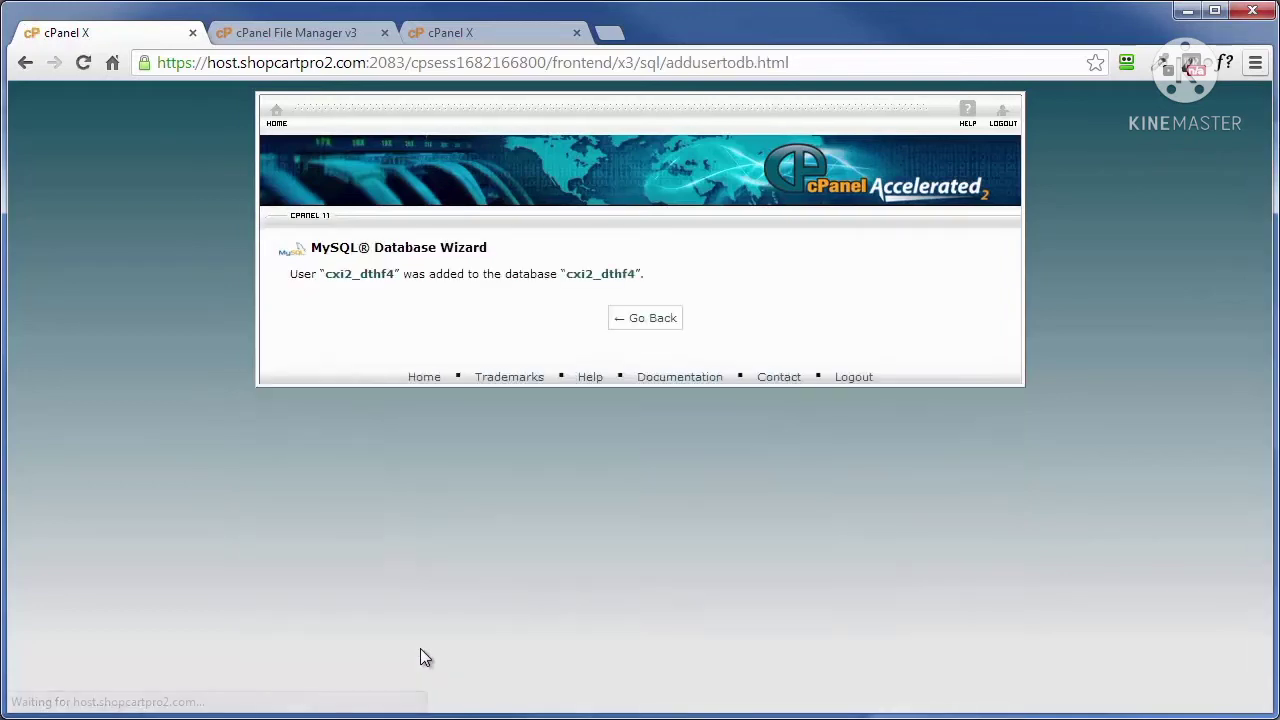
{"action": "left_click", "coordinate": [643, 320]}
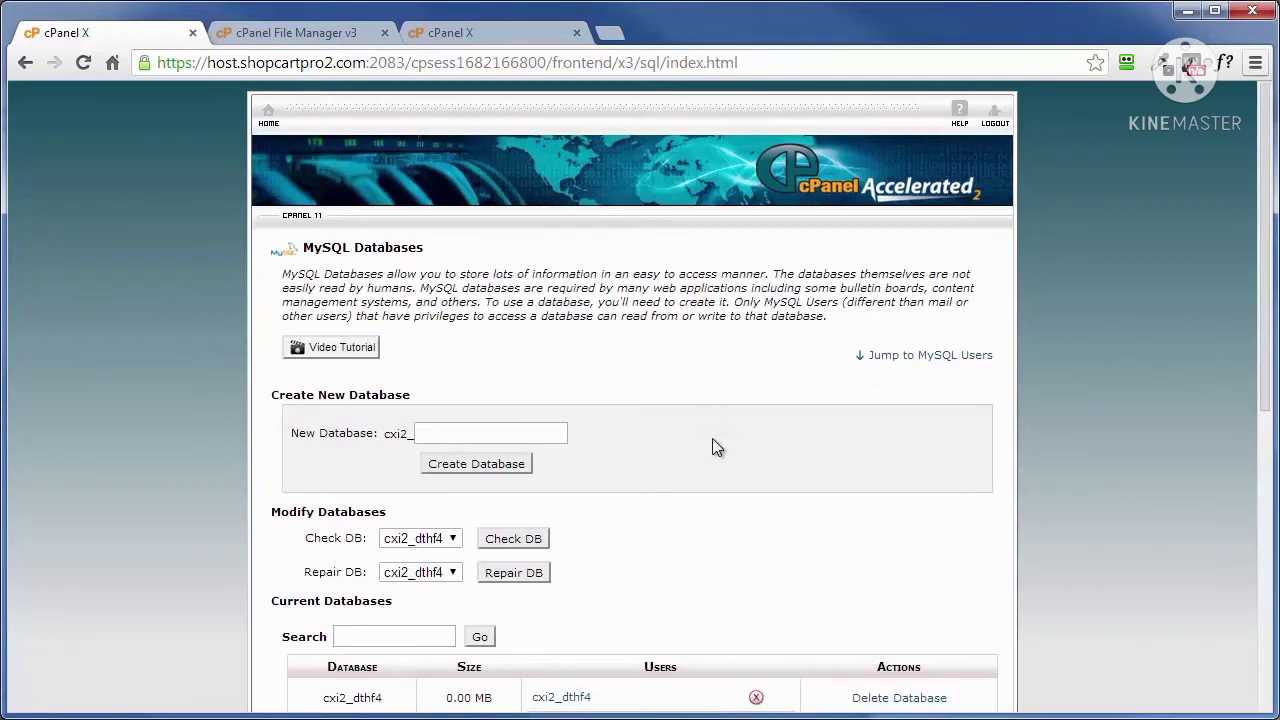
Extract wp-activate.zip into /public_html in the File Manager.
{"action": "left_click", "coordinate": [452, 33]}
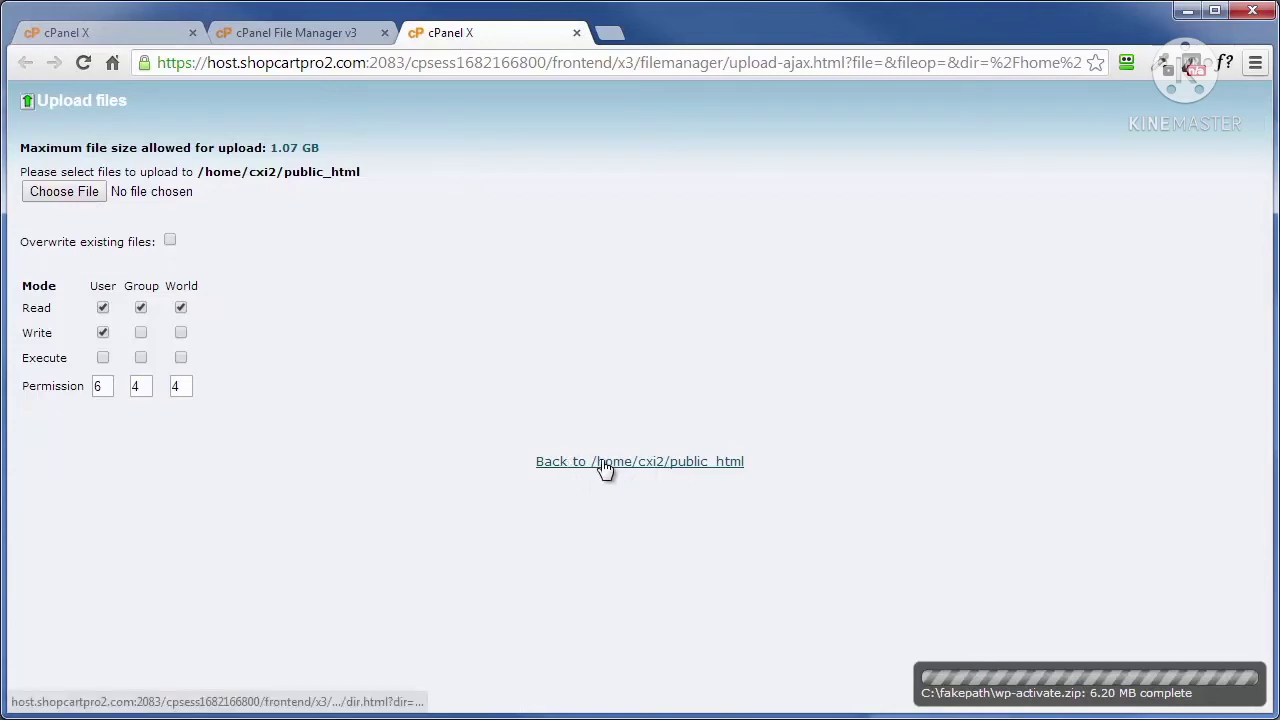
{"action": "left_click", "coordinate": [605, 463]}
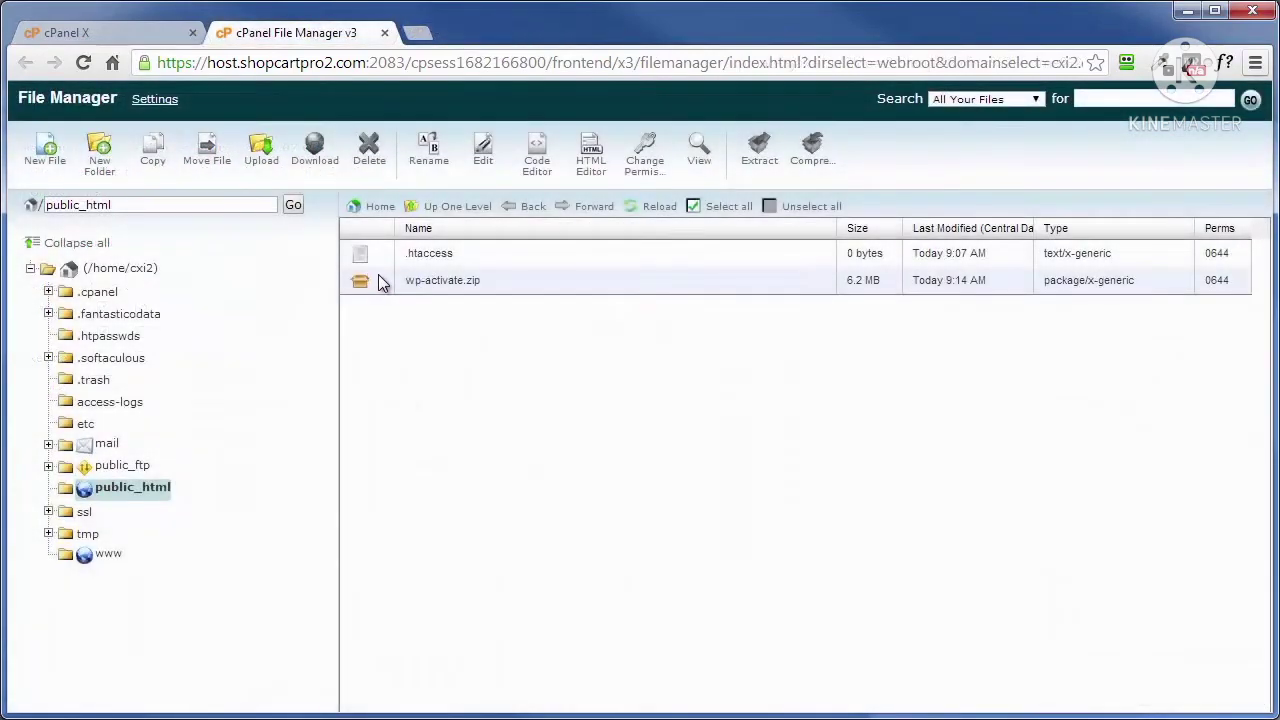
{"action": "left_click", "coordinate": [380, 285]}
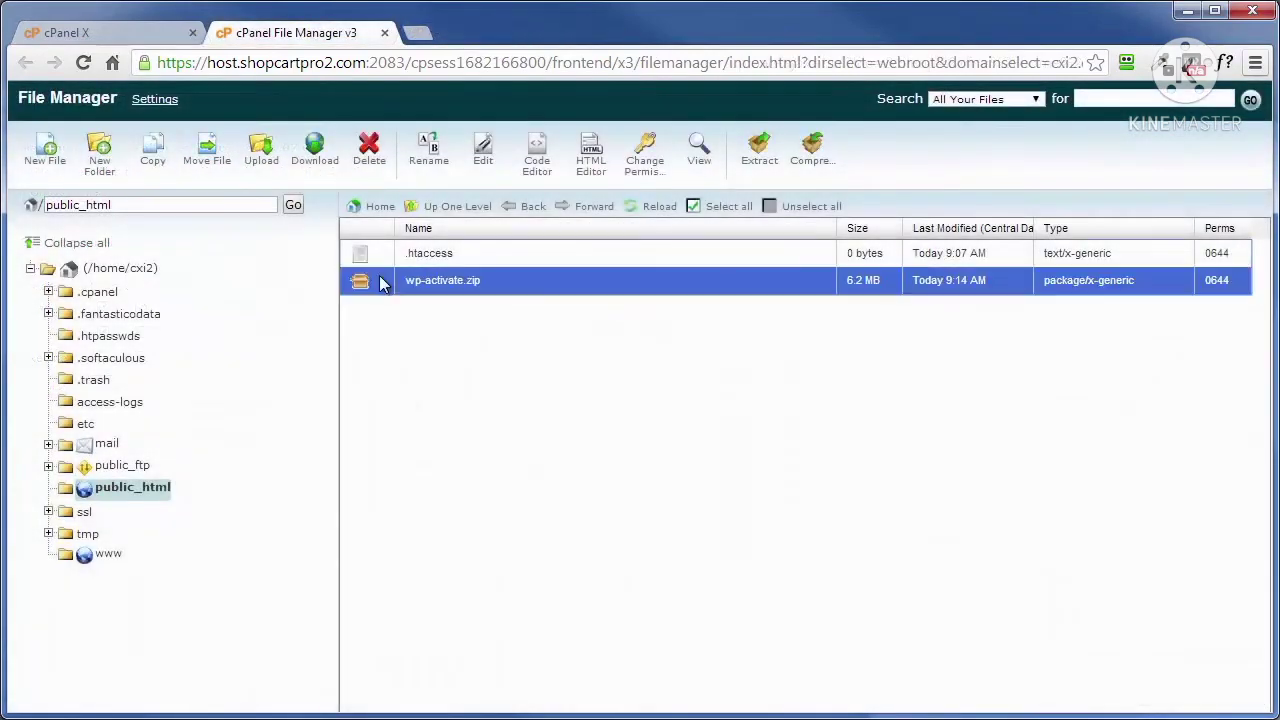
{"action": "left_click", "coordinate": [757, 162]}
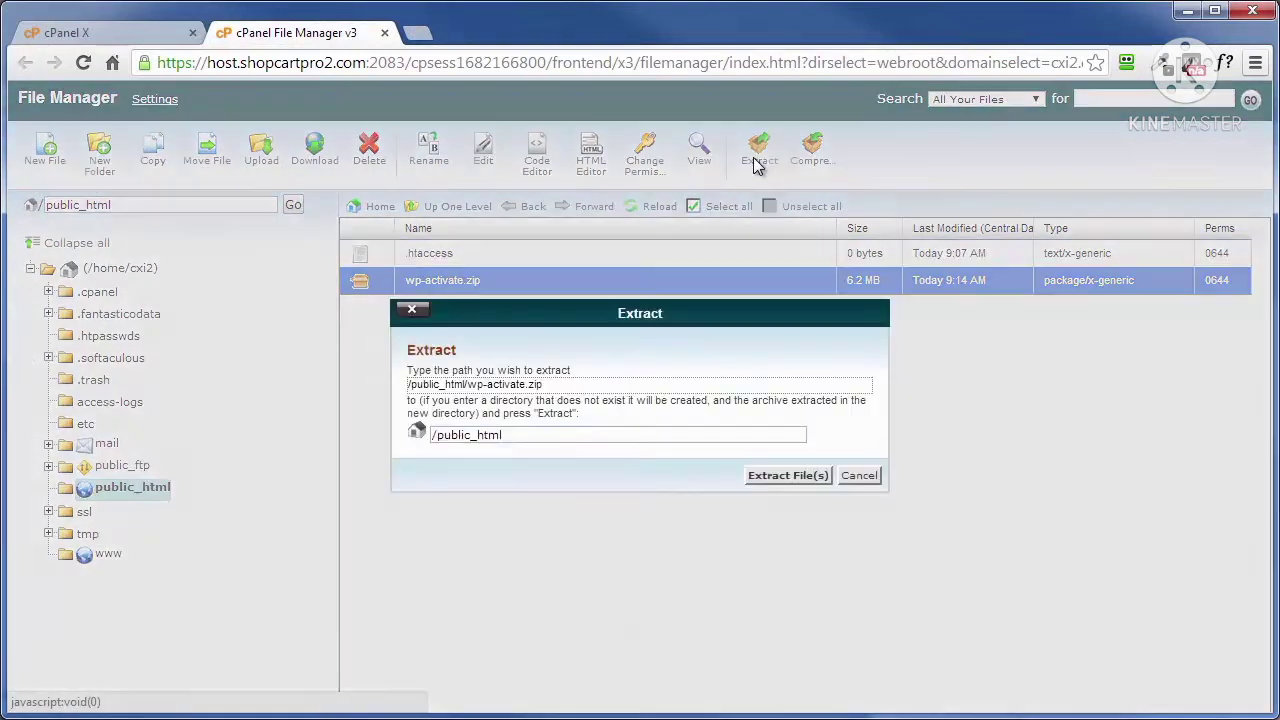
{"action": "left_click", "coordinate": [783, 478]}
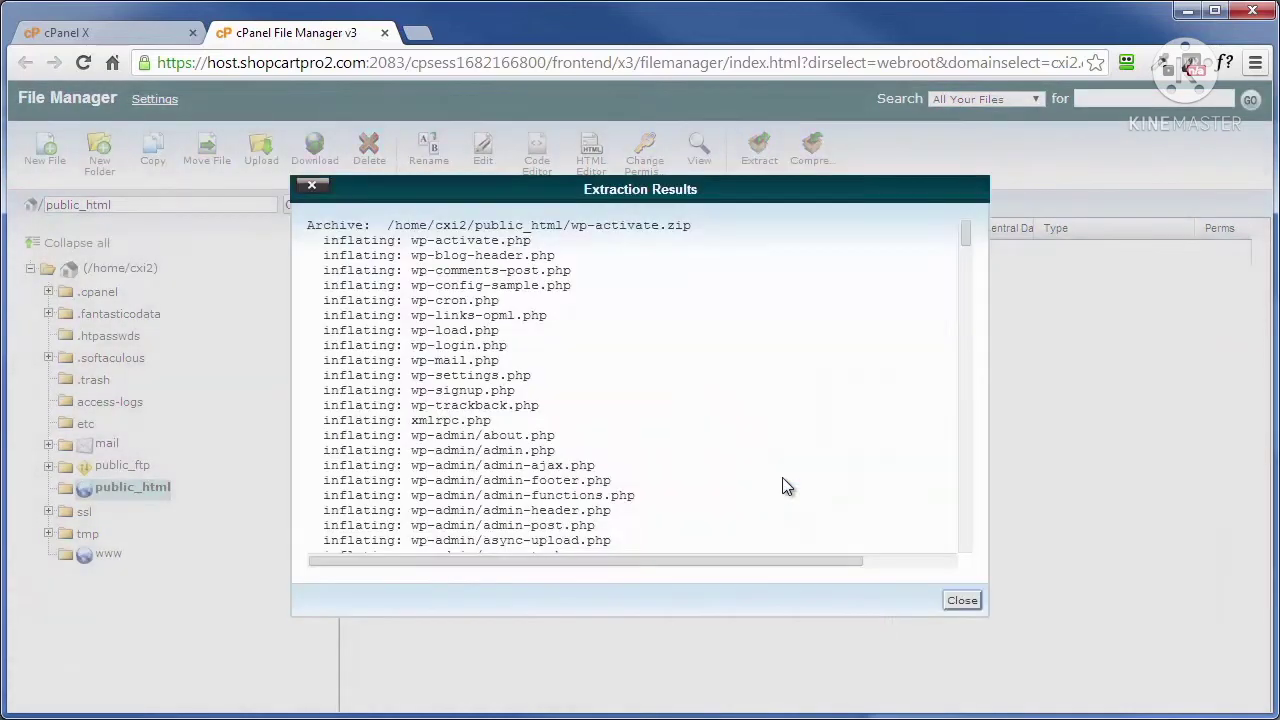
{"action": "left_click", "coordinate": [961, 601]}
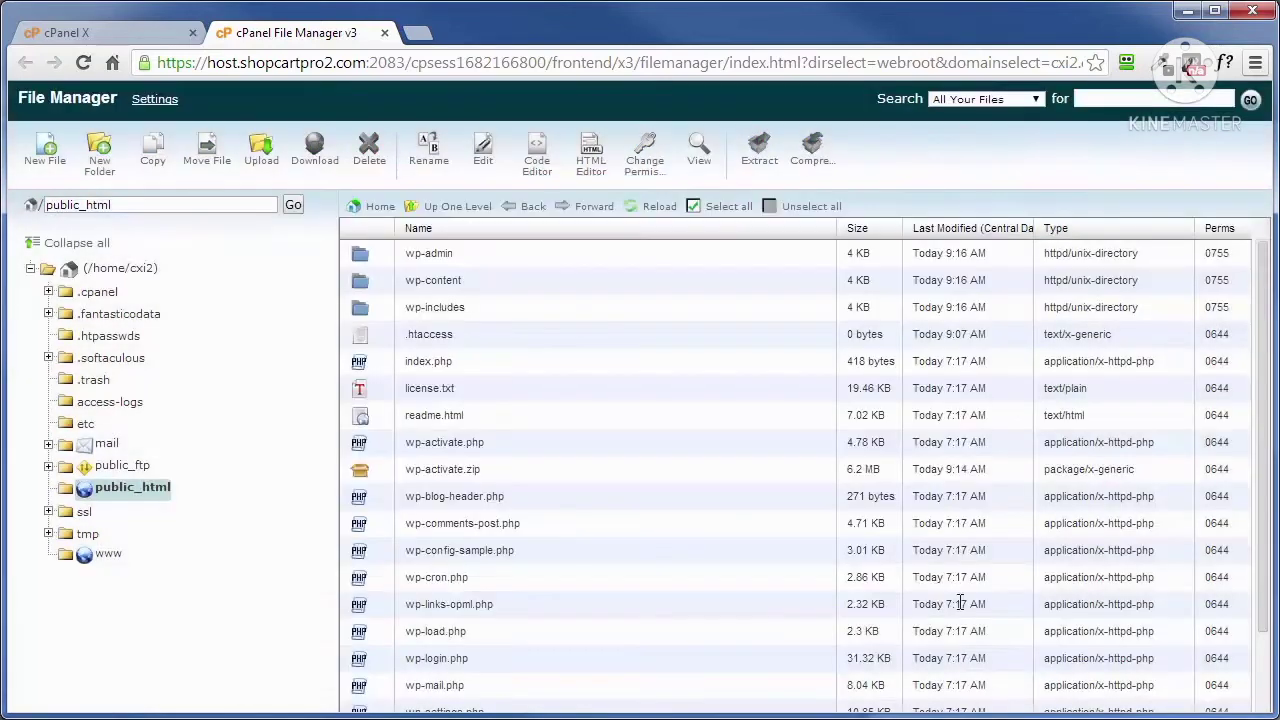
Delete wp-activate.zip from public_html.
{"action": "left_click", "coordinate": [386, 476]}
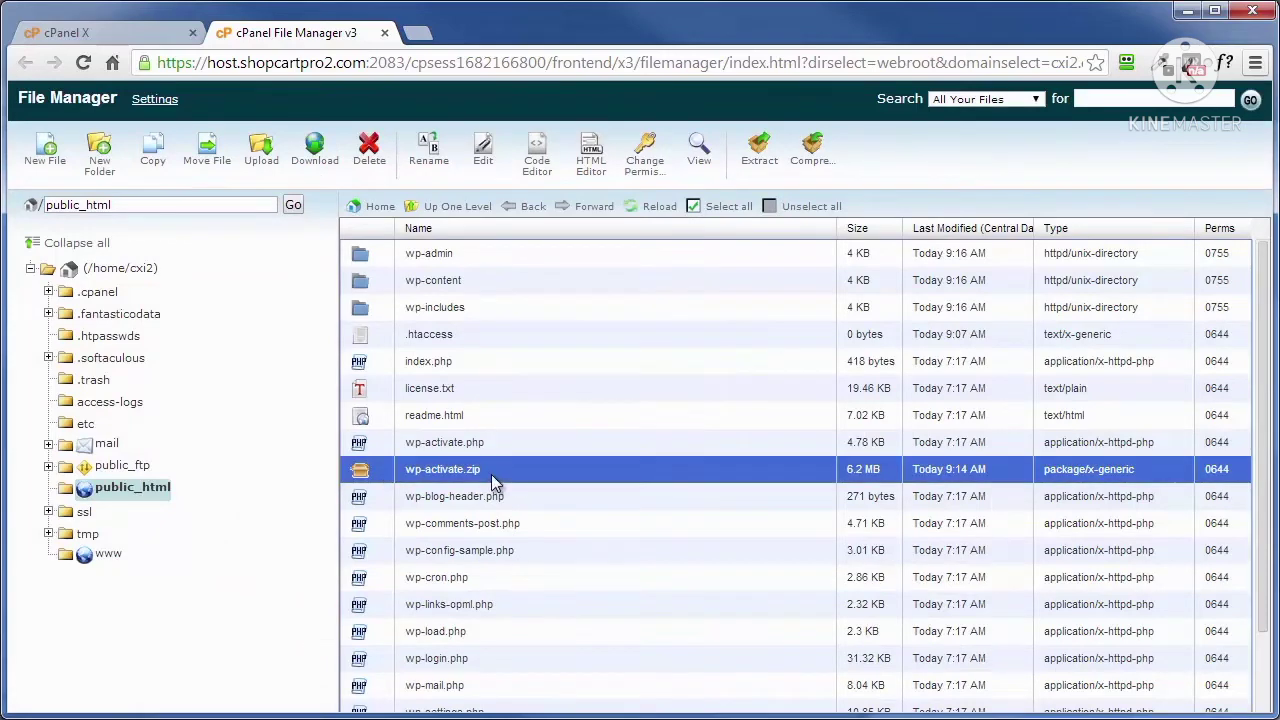
{"action": "left_click", "coordinate": [370, 155]}
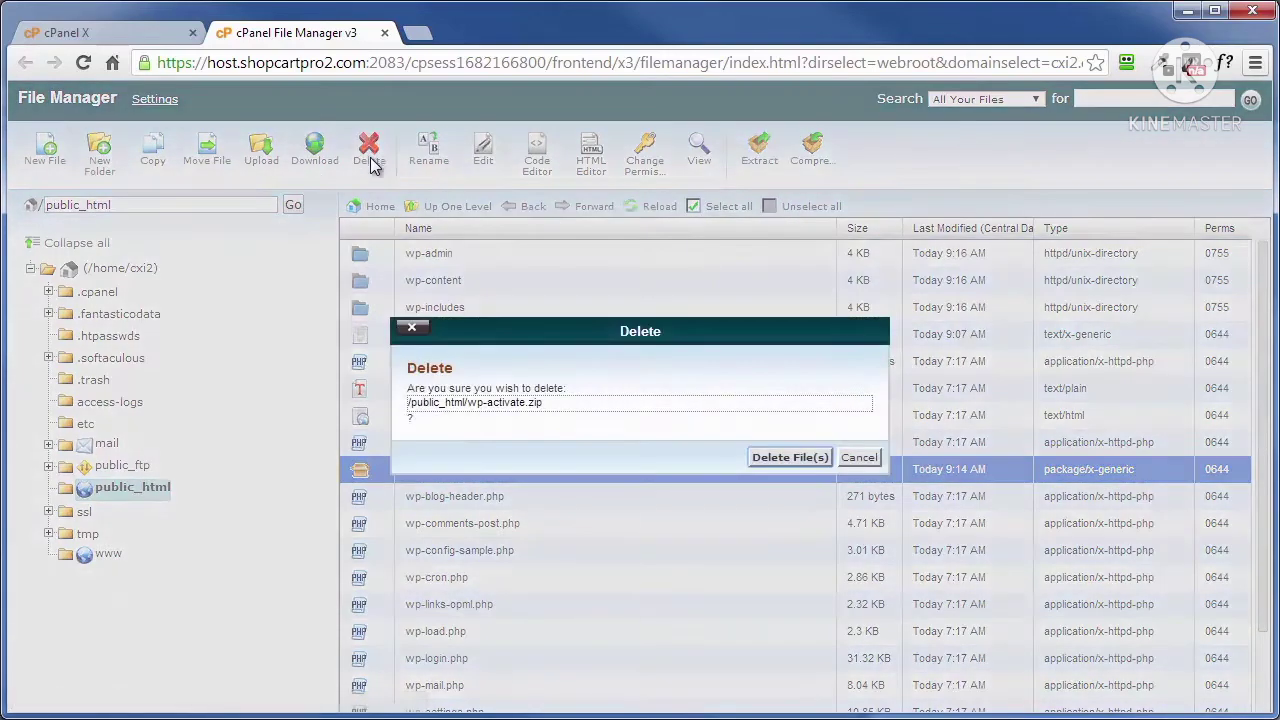
{"action": "left_click", "coordinate": [775, 457]}
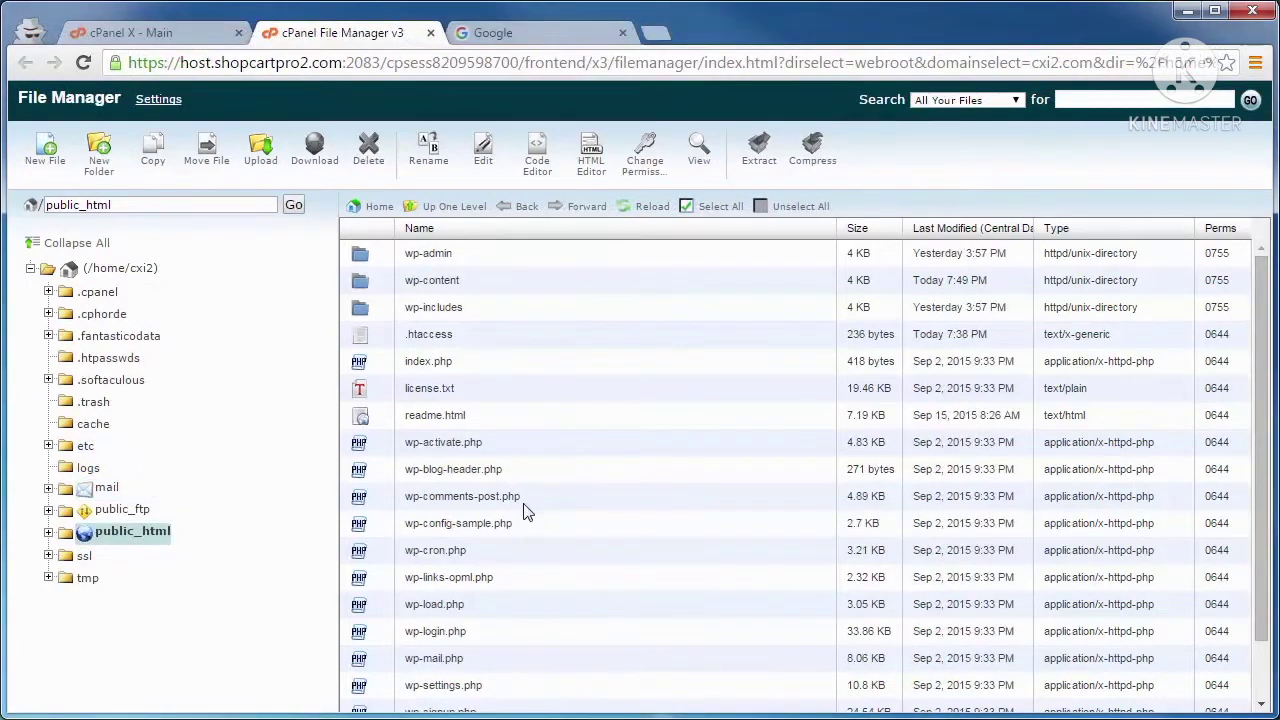
Open cxi2.com/wp-admin/setup-config.php in the browser tab and continue with English (United States).
{"action": "left_click", "coordinate": [524, 33]}
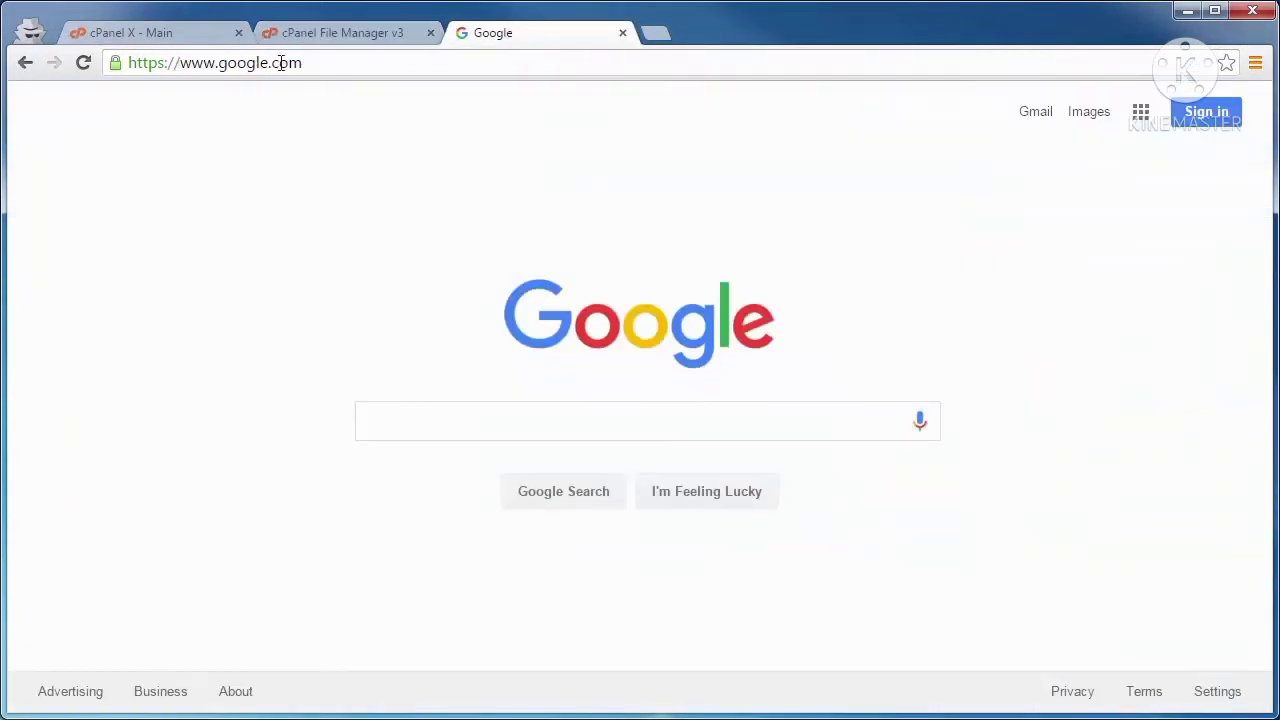
{"action": "left_click_drag", "start_coordinate": [310, 63], "coordinate": [128, 63]}
{"action": "type", "text": "http://cxi2.com/wp-admin/install.php"}
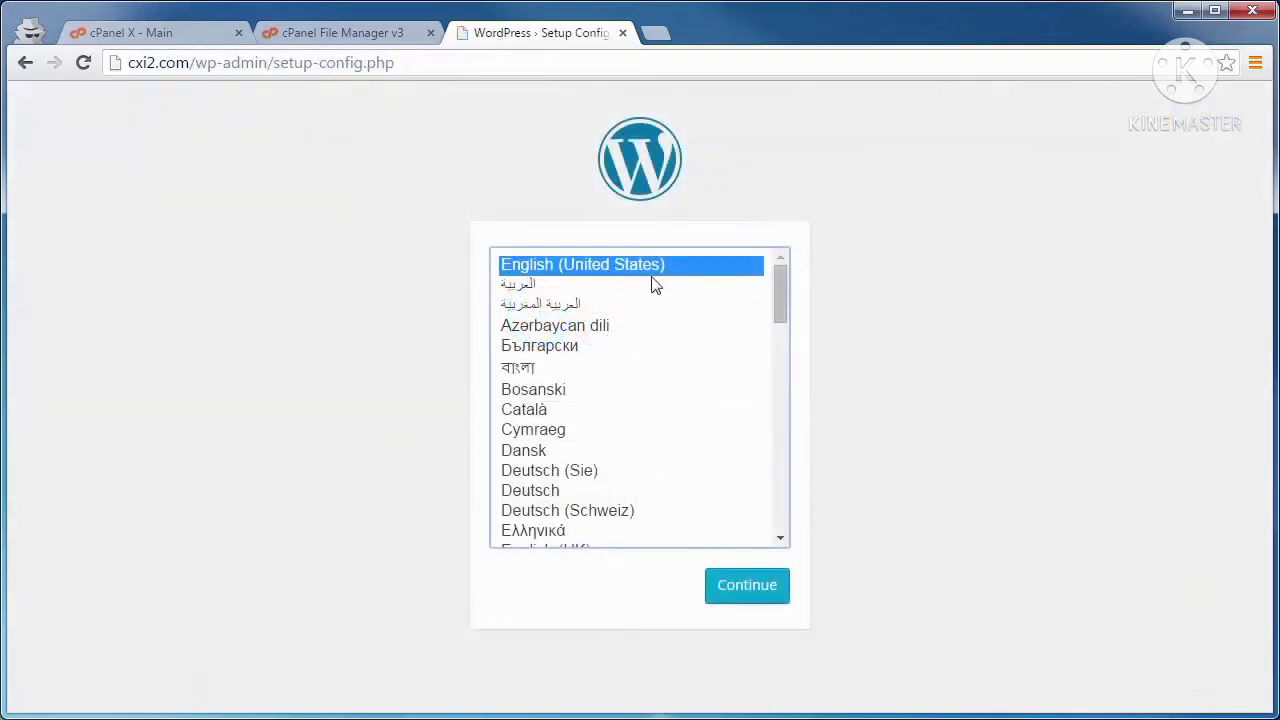
{"action": "left_click", "coordinate": [750, 590]}
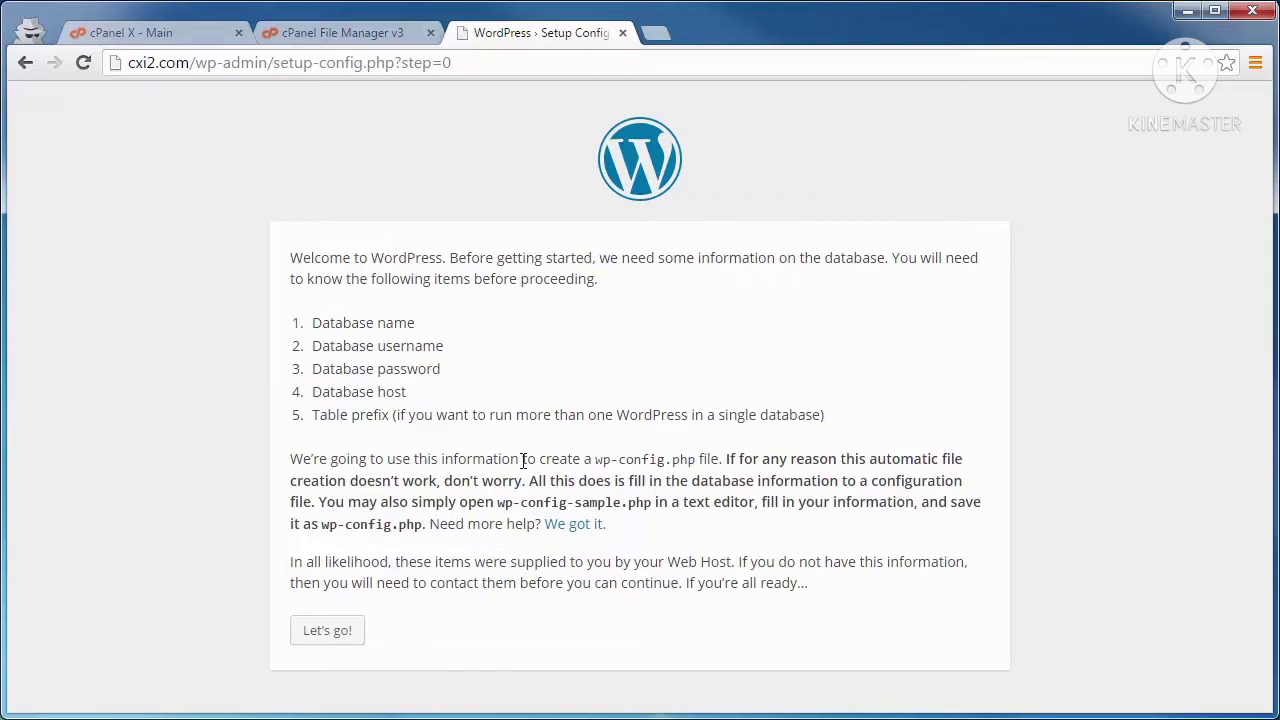
Start the WordPress setup, submit the database connection details with localhost host and wp_ prefix, and run the install.
{"action": "left_click", "coordinate": [320, 635]}
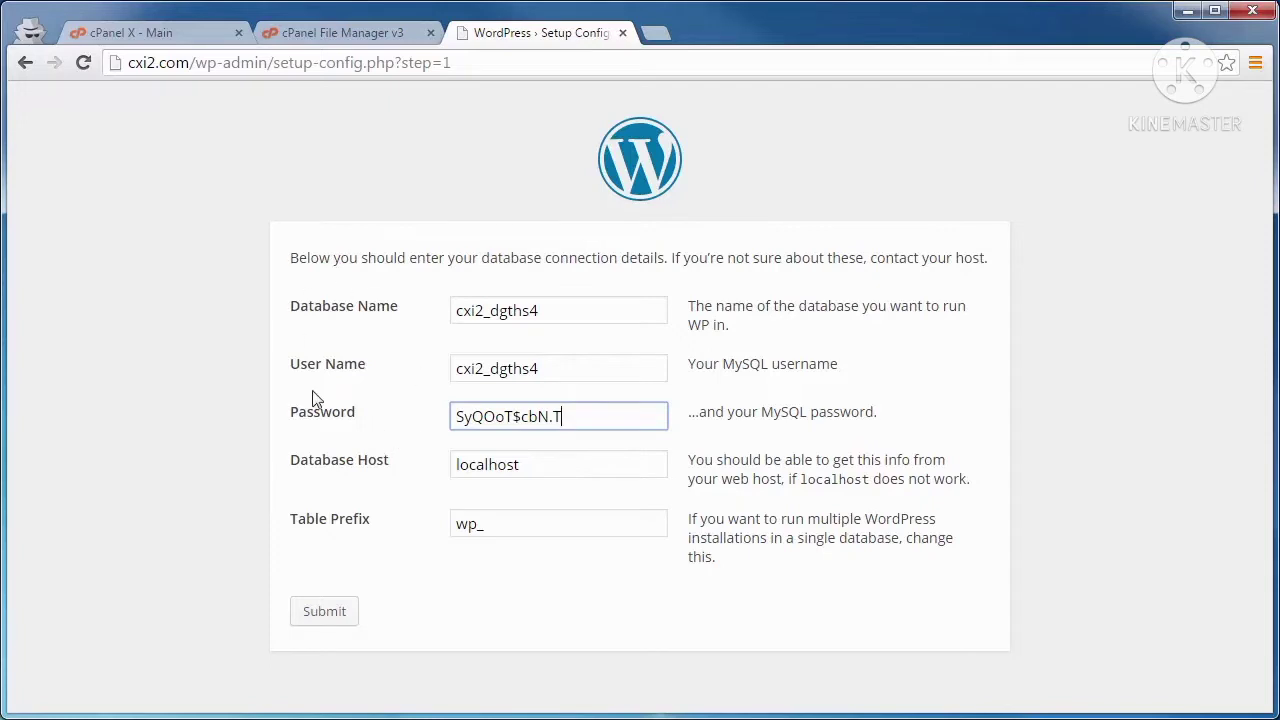
{"action": "left_click", "coordinate": [324, 613]}
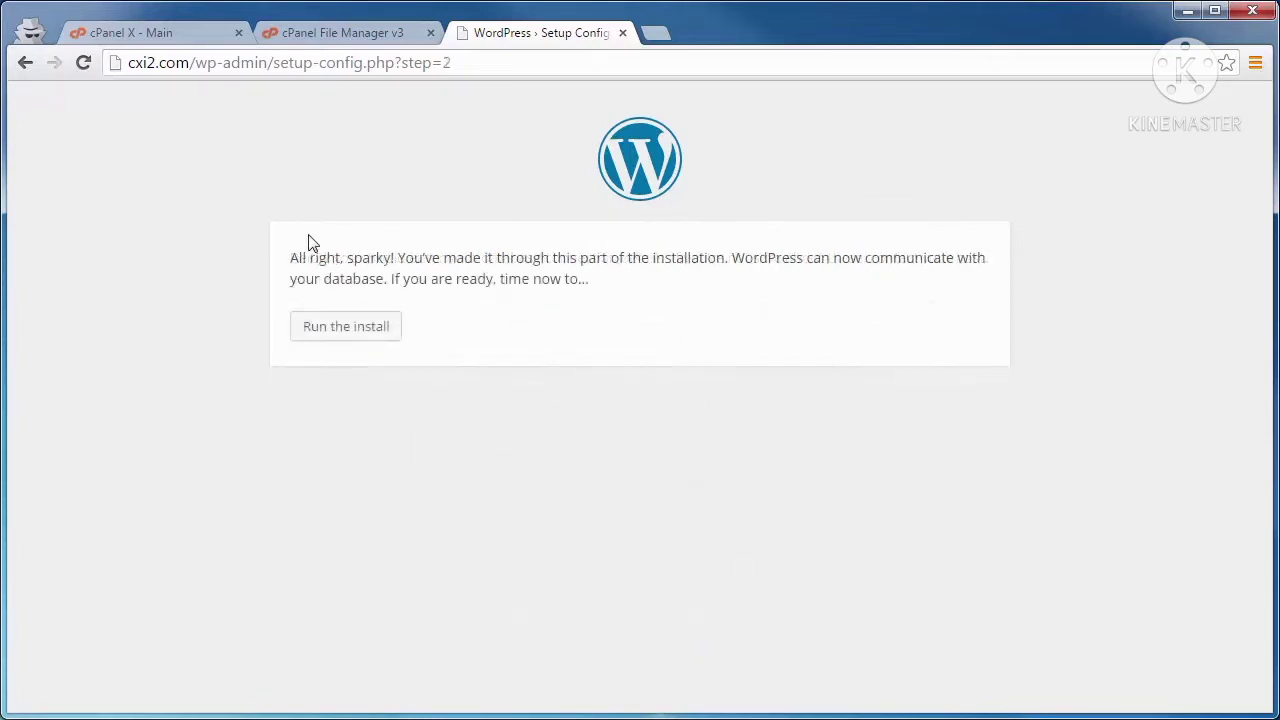
{"action": "left_click", "coordinate": [329, 334]}
Turn off the option allowing search engines to index the site.
{"action": "scroll", "coordinate": [309, 335], "scroll_direction": "down", "scroll_amount": 2}
{"action": "scroll", "coordinate": [309, 332], "scroll_direction": "down", "scroll_amount": 1}
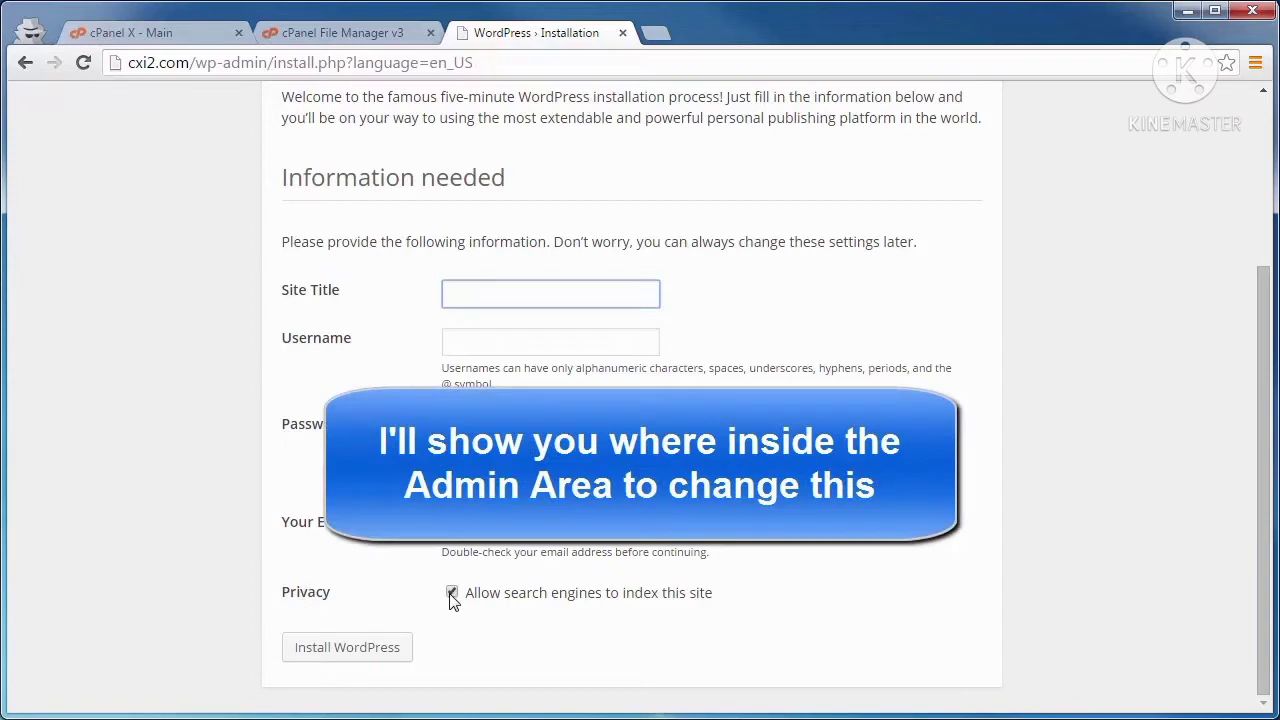
{"action": "left_click", "coordinate": [452, 593]}
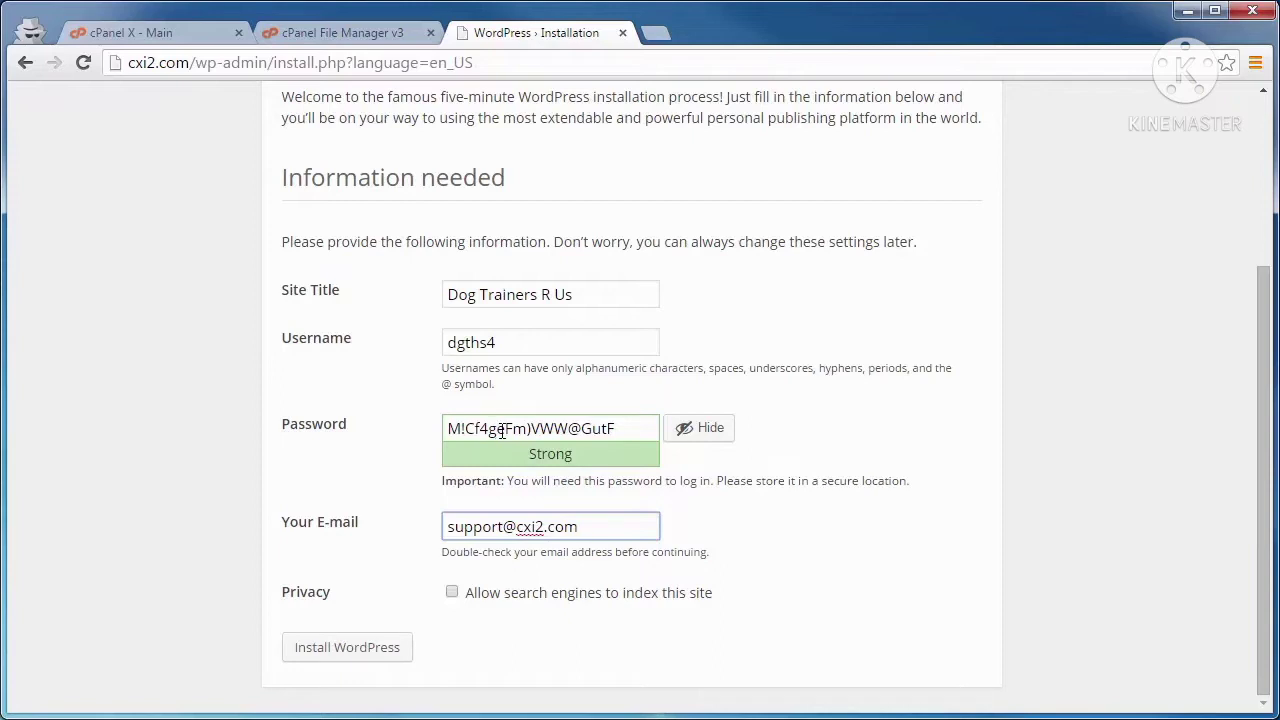
Run the WordPress installation and log in to the dashboard with the new admin account.
{"action": "left_click", "coordinate": [337, 649]}
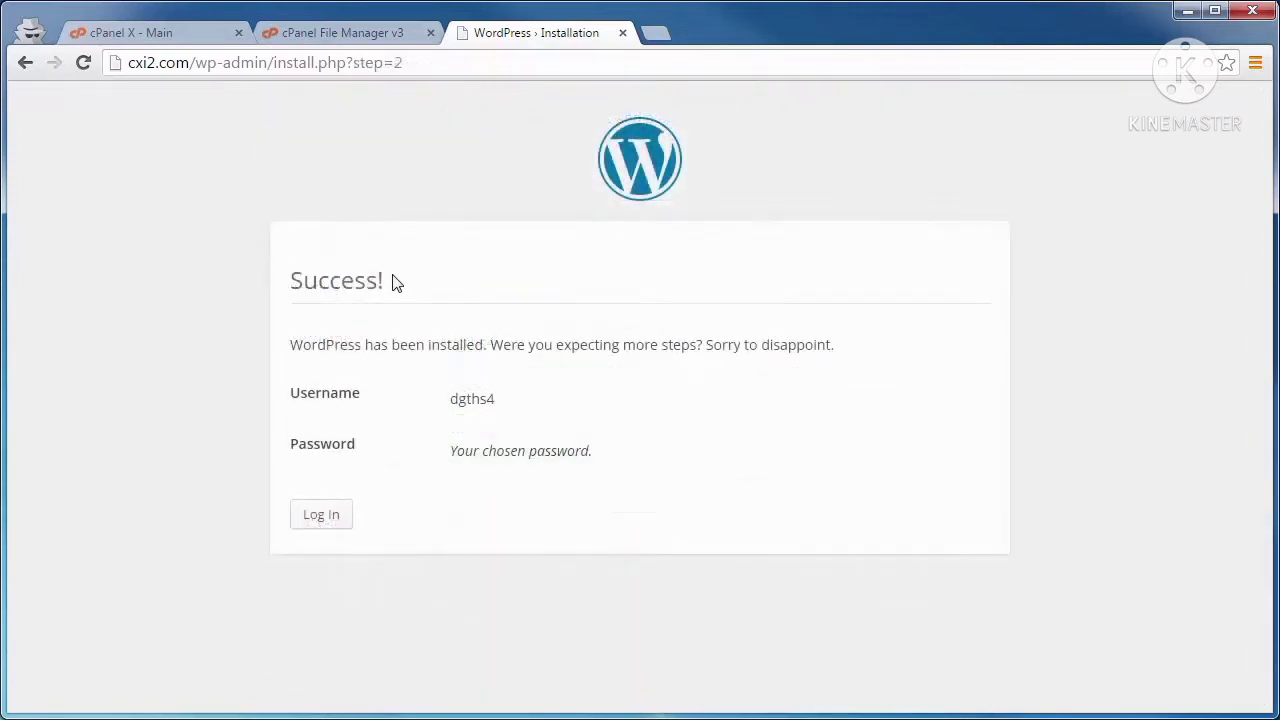
{"action": "left_click", "coordinate": [321, 515]}
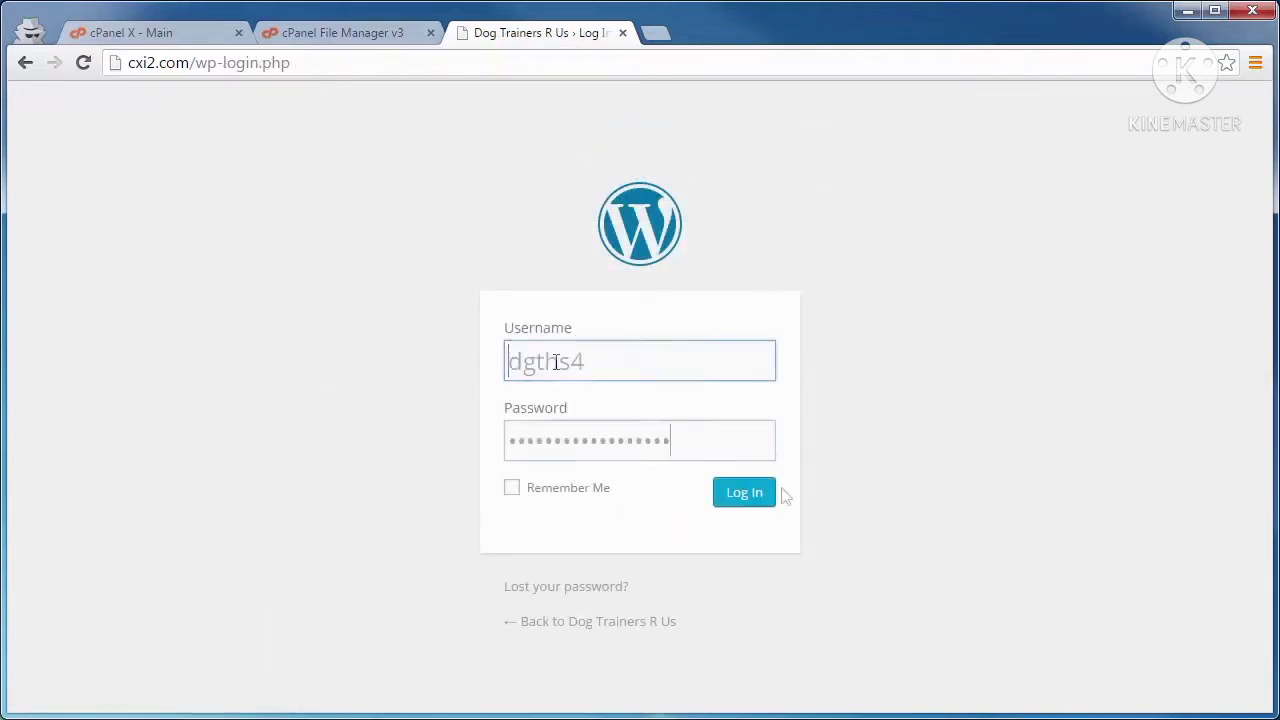
{"action": "left_click", "coordinate": [728, 500]}
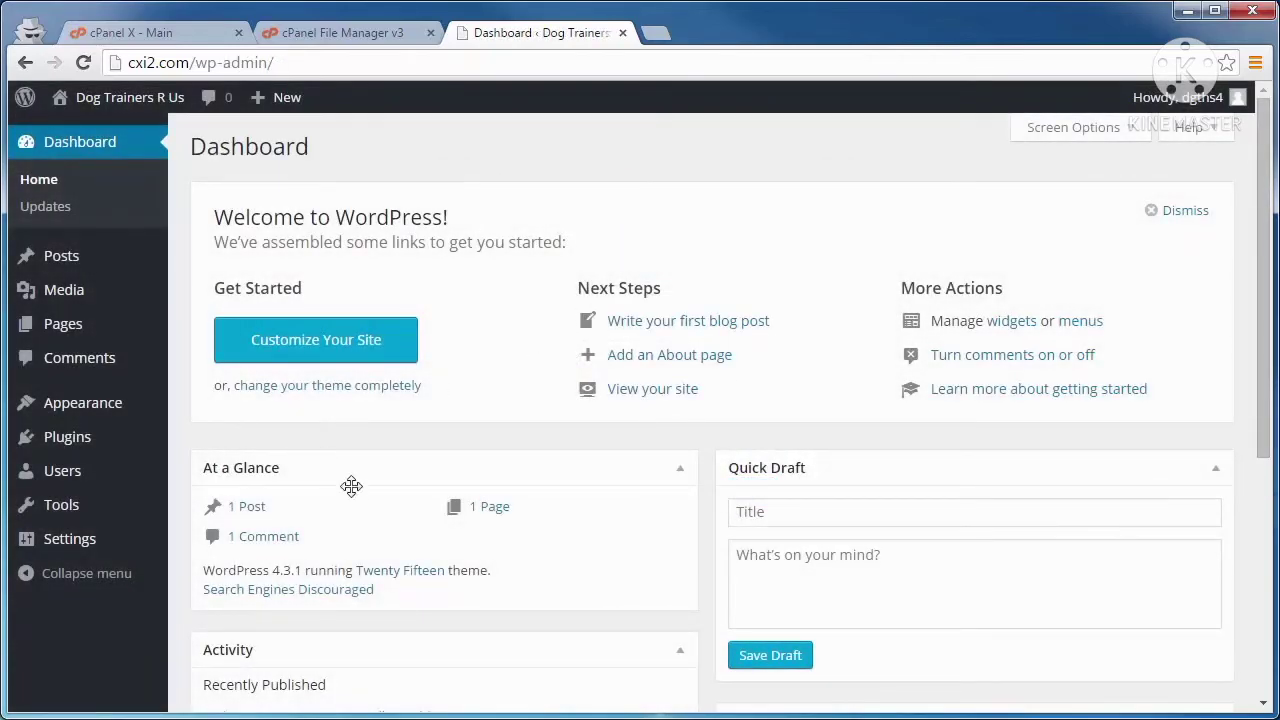
{"action": "mouse_move", "coordinate": [43, 546]}
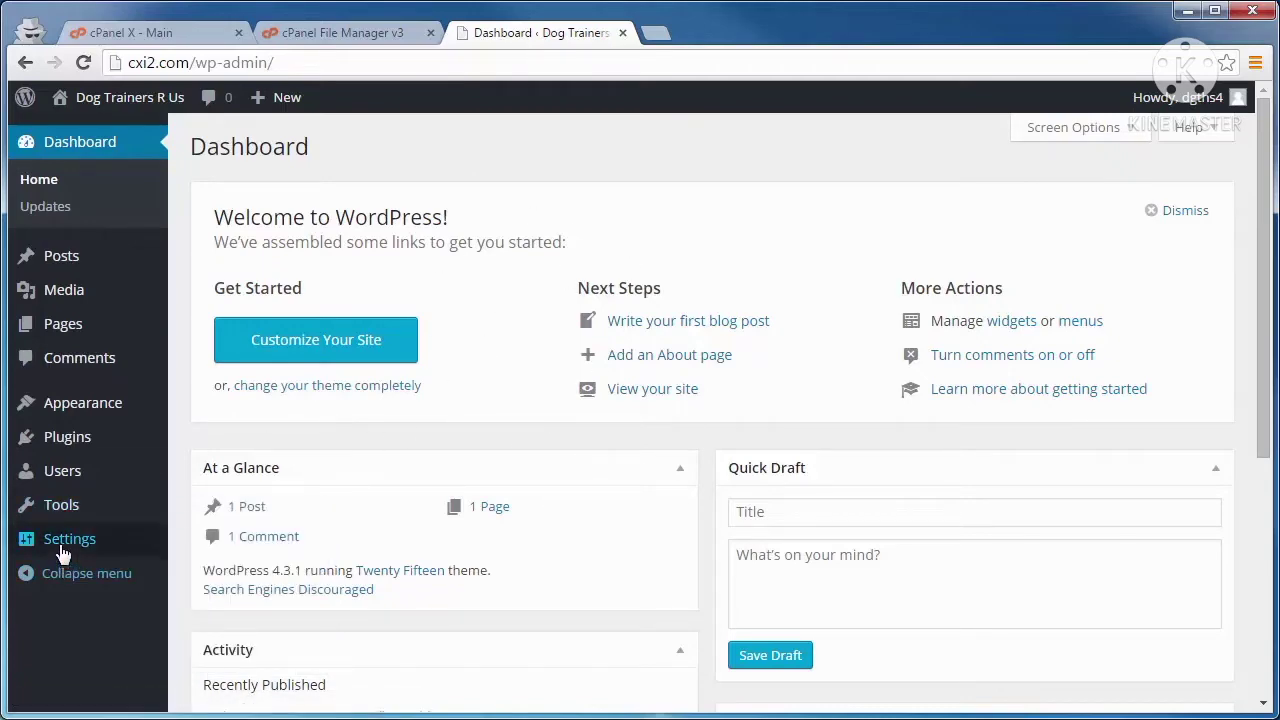
{"action": "mouse_move", "coordinate": [70, 552]}
{"action": "left_click", "coordinate": [205, 575]}
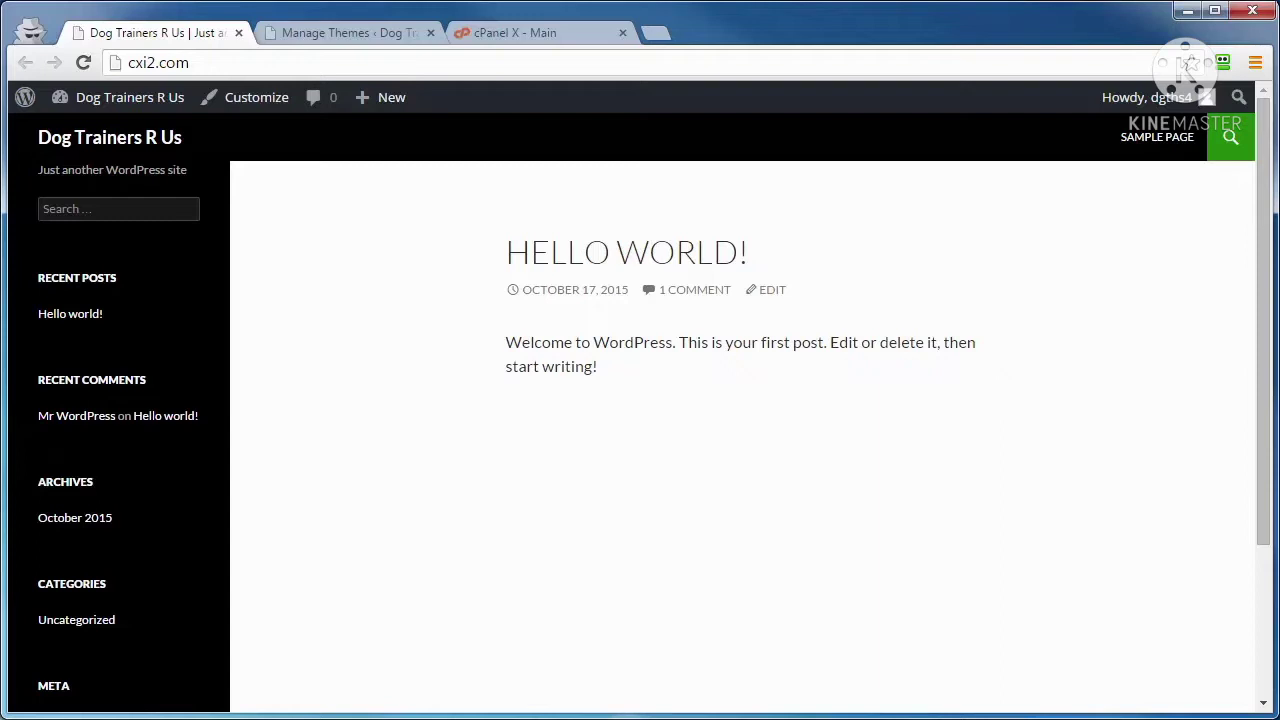
Open File Manager from cPanel and delete license.txt, readme.html and wp-config-sample.php from public_html.
{"action": "left_click", "coordinate": [522, 36]}
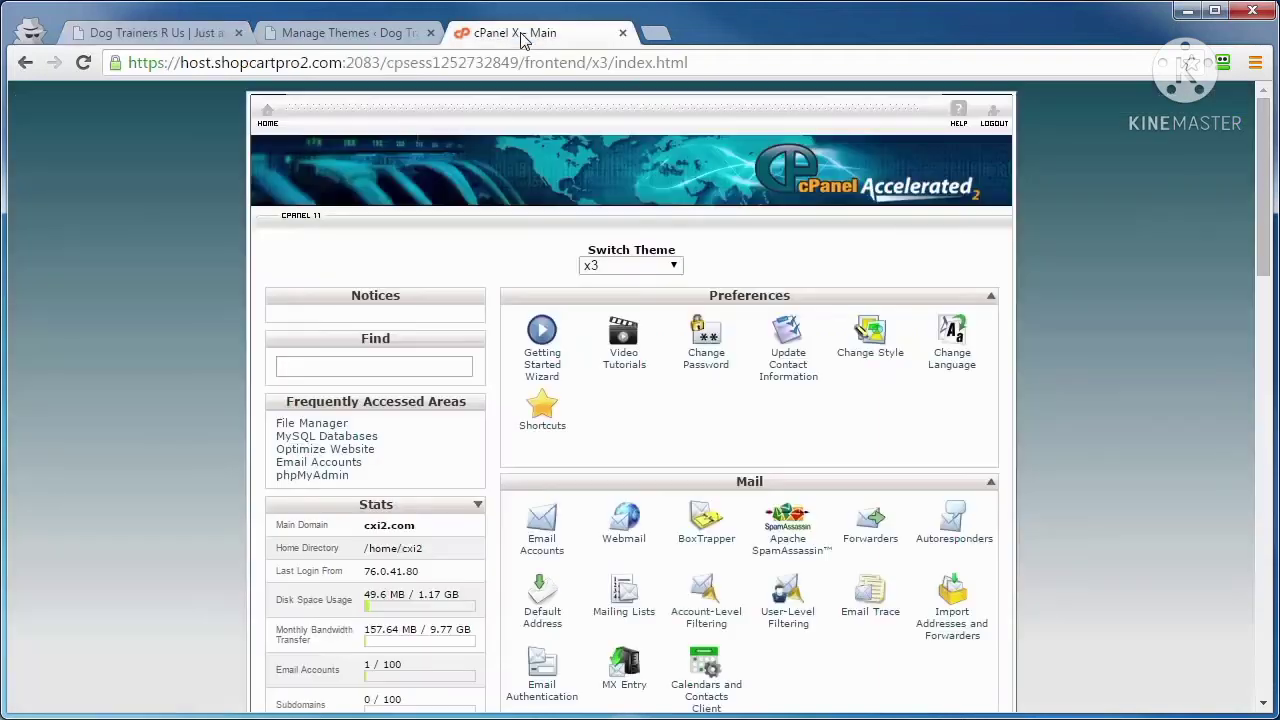
{"action": "scroll", "coordinate": [688, 462], "scroll_direction": "down", "scroll_amount": 3}
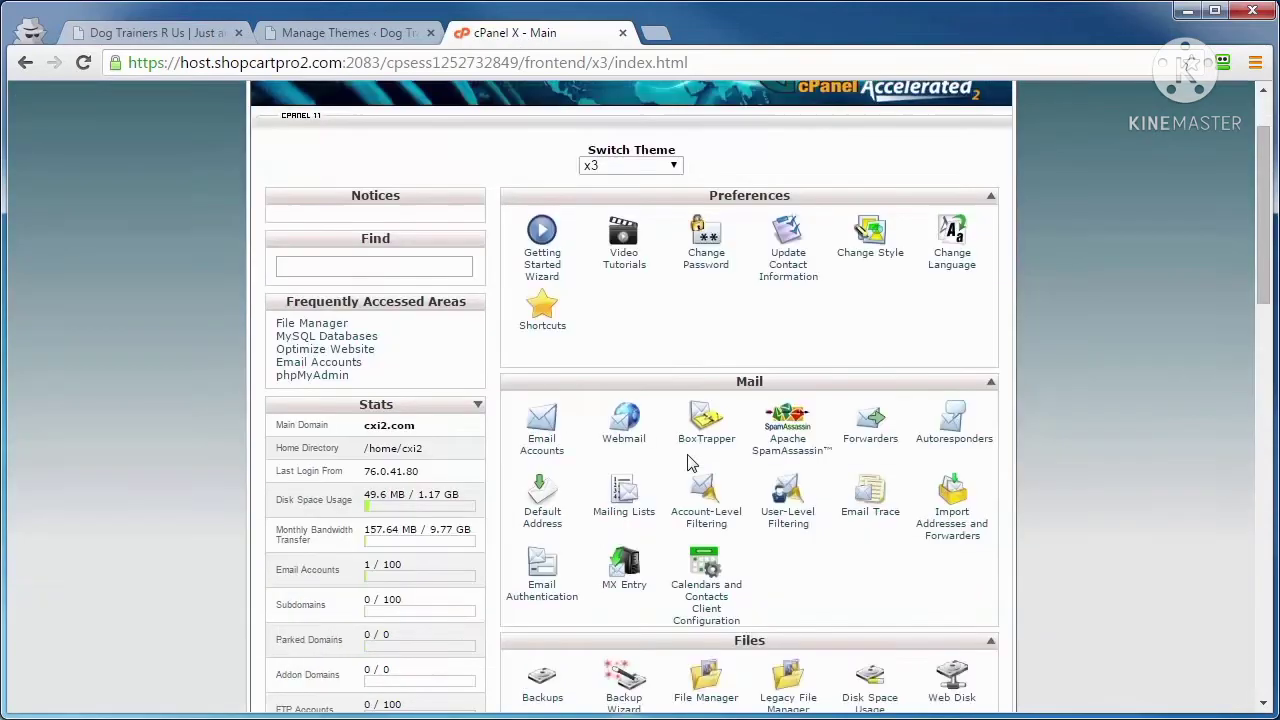
{"action": "scroll", "coordinate": [688, 462], "scroll_direction": "down", "scroll_amount": 1}
{"action": "left_click", "coordinate": [706, 398]}
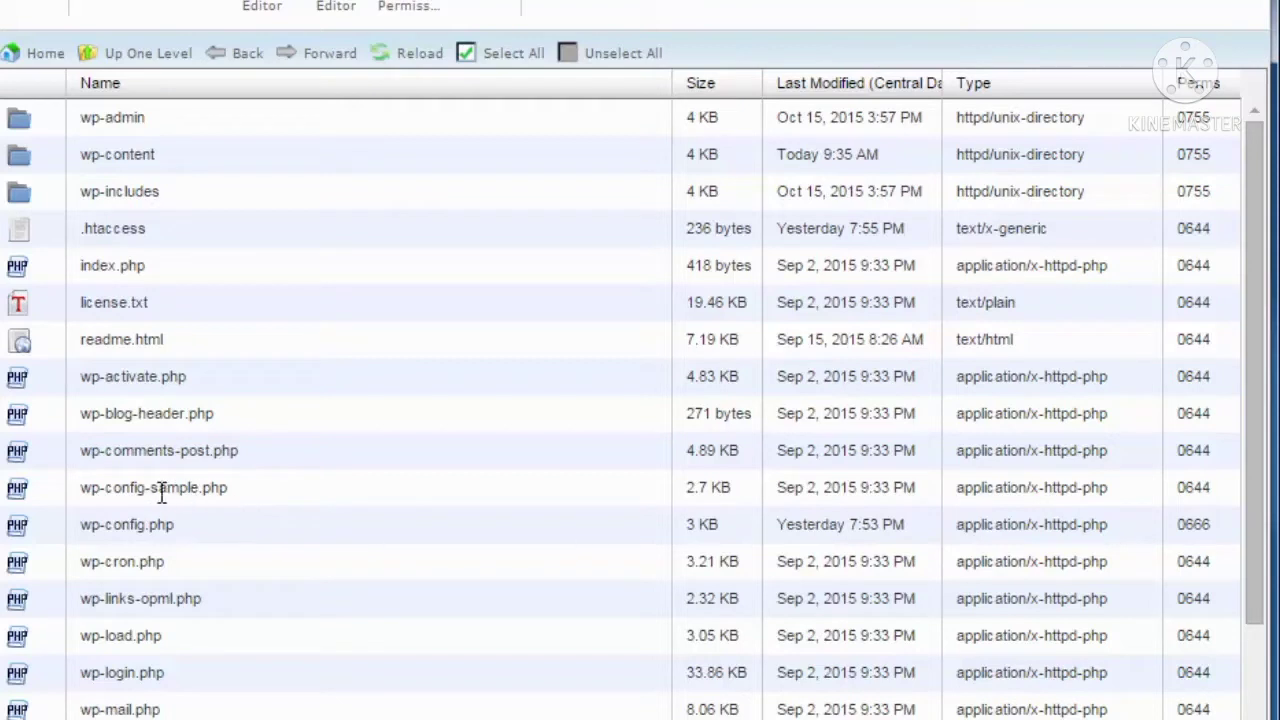
{"action": "left_click", "coordinate": [48, 487]}
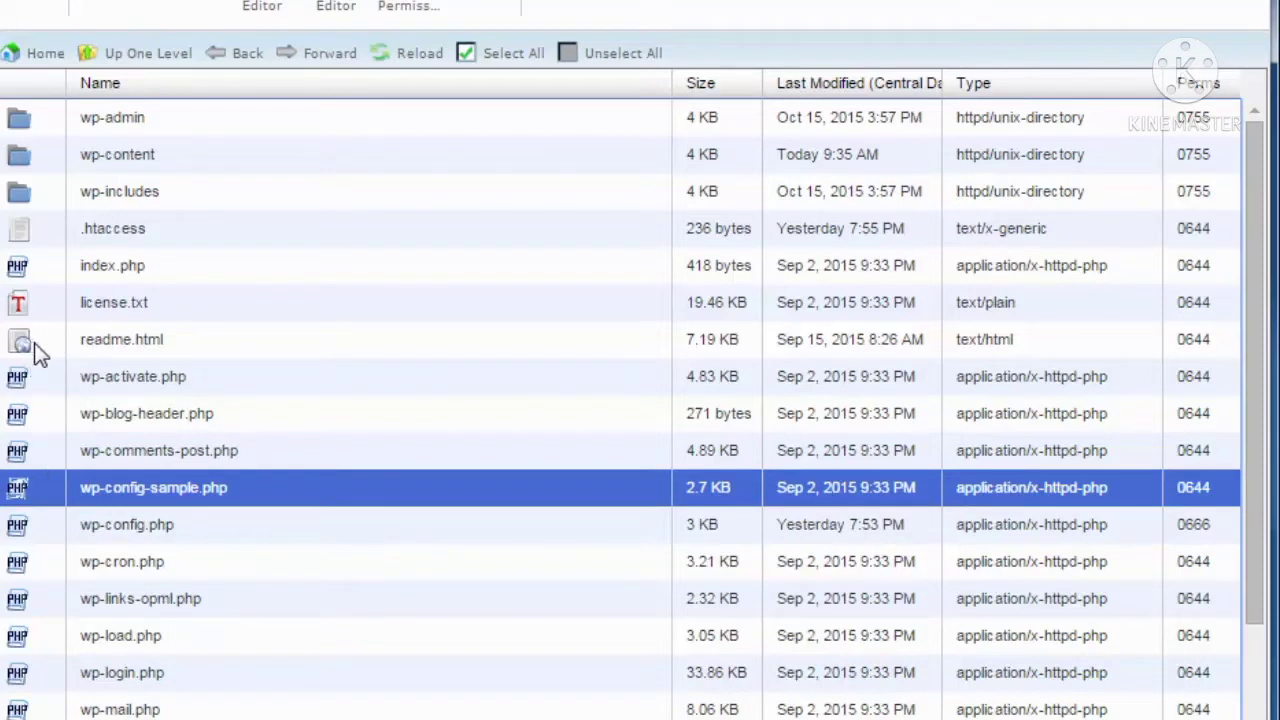
{"action": "left_click", "coordinate": [133, 350], "text": "ctrl"}
{"action": "left_click", "coordinate": [36, 301], "text": "ctrl"}
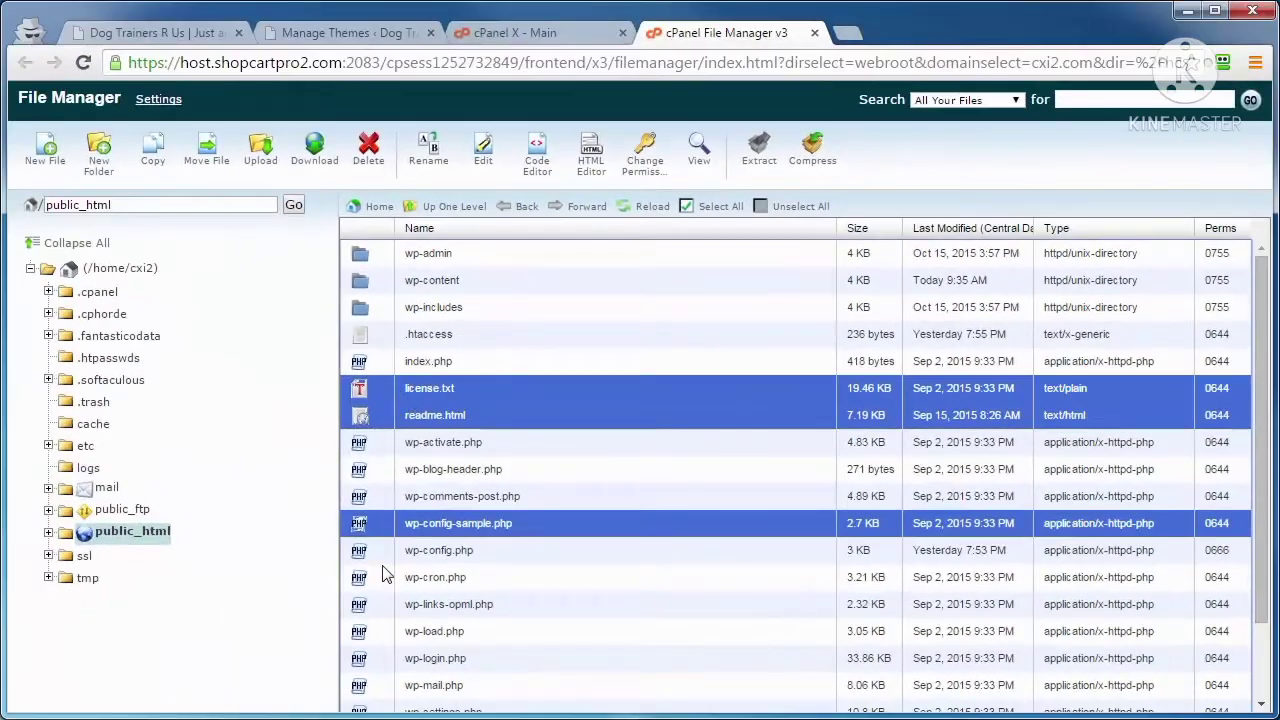
{"action": "left_click", "coordinate": [368, 150]}
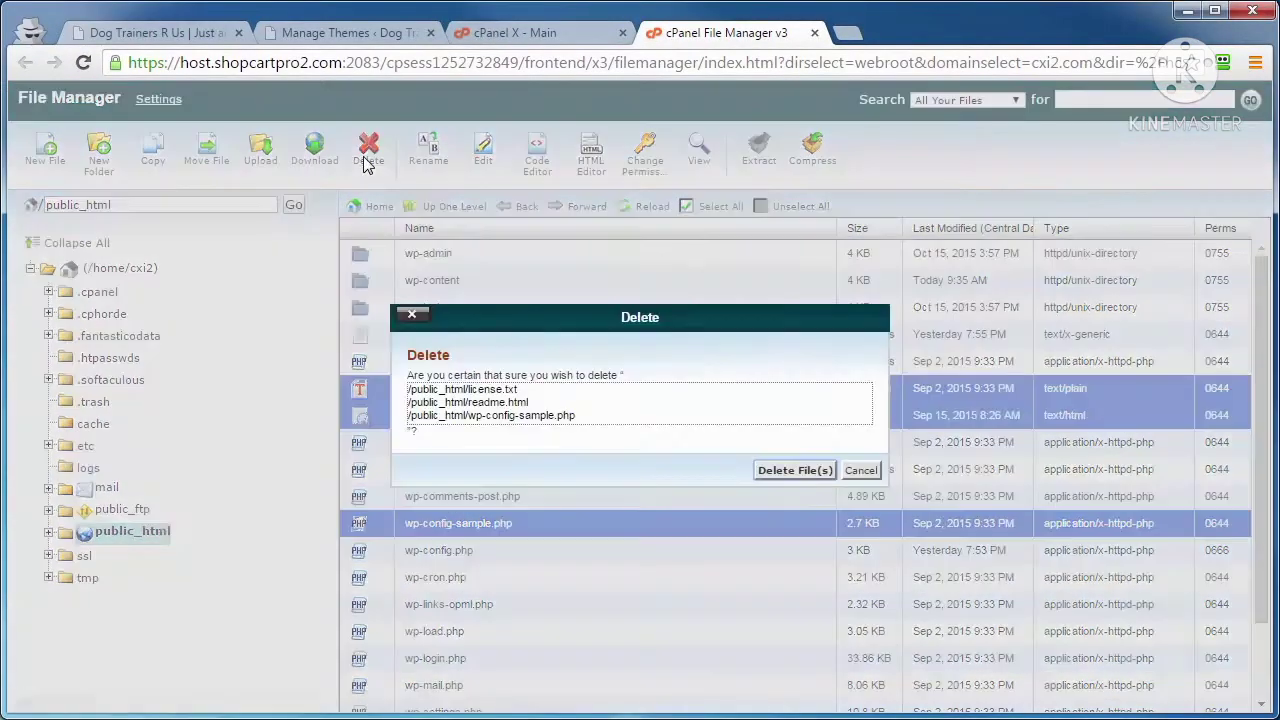
{"action": "left_click", "coordinate": [793, 468]}
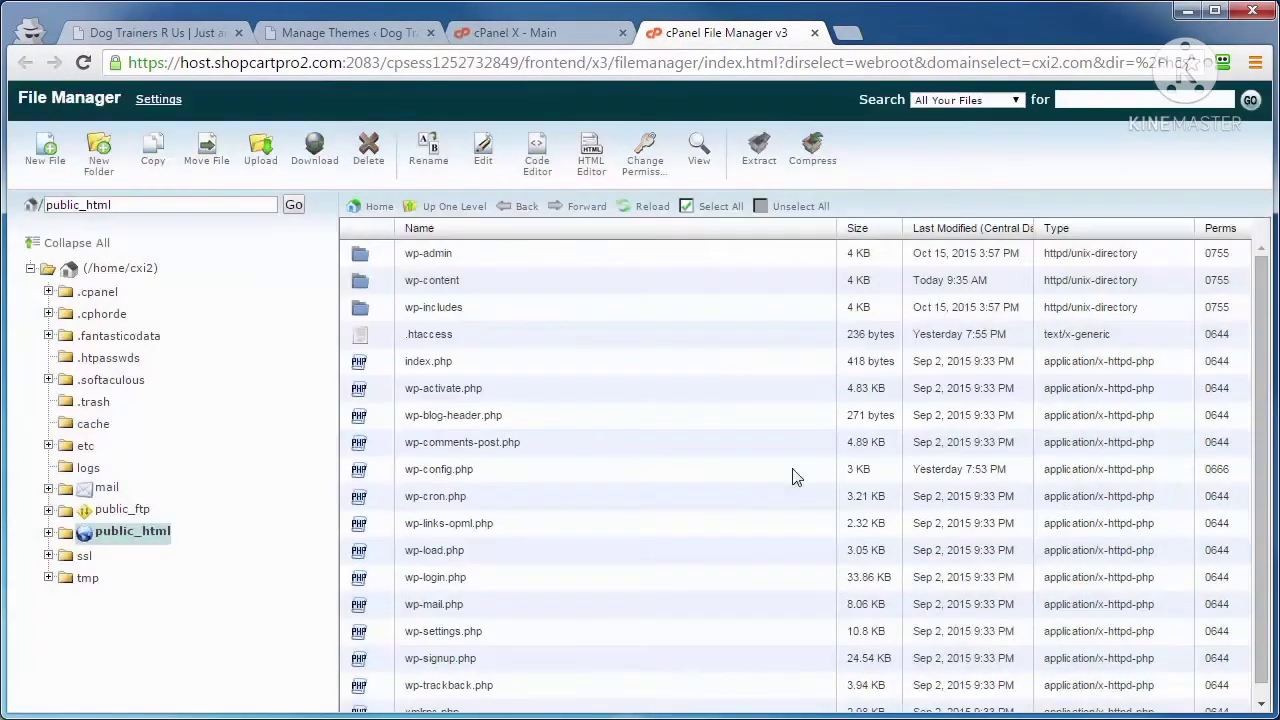
Delete install.php and install-helper.php from the wp-admin folder.
{"action": "double_click", "coordinate": [378, 262]}
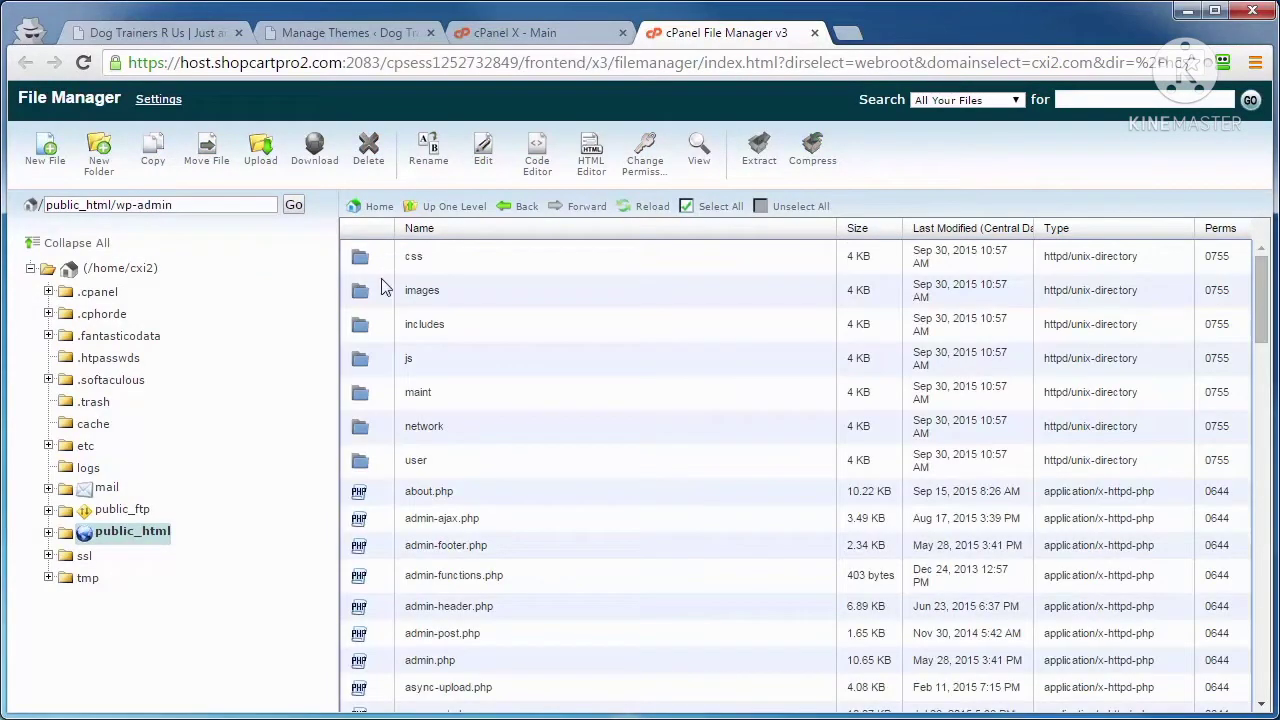
{"action": "scroll", "coordinate": [487, 548], "scroll_direction": "down", "scroll_amount": 4}
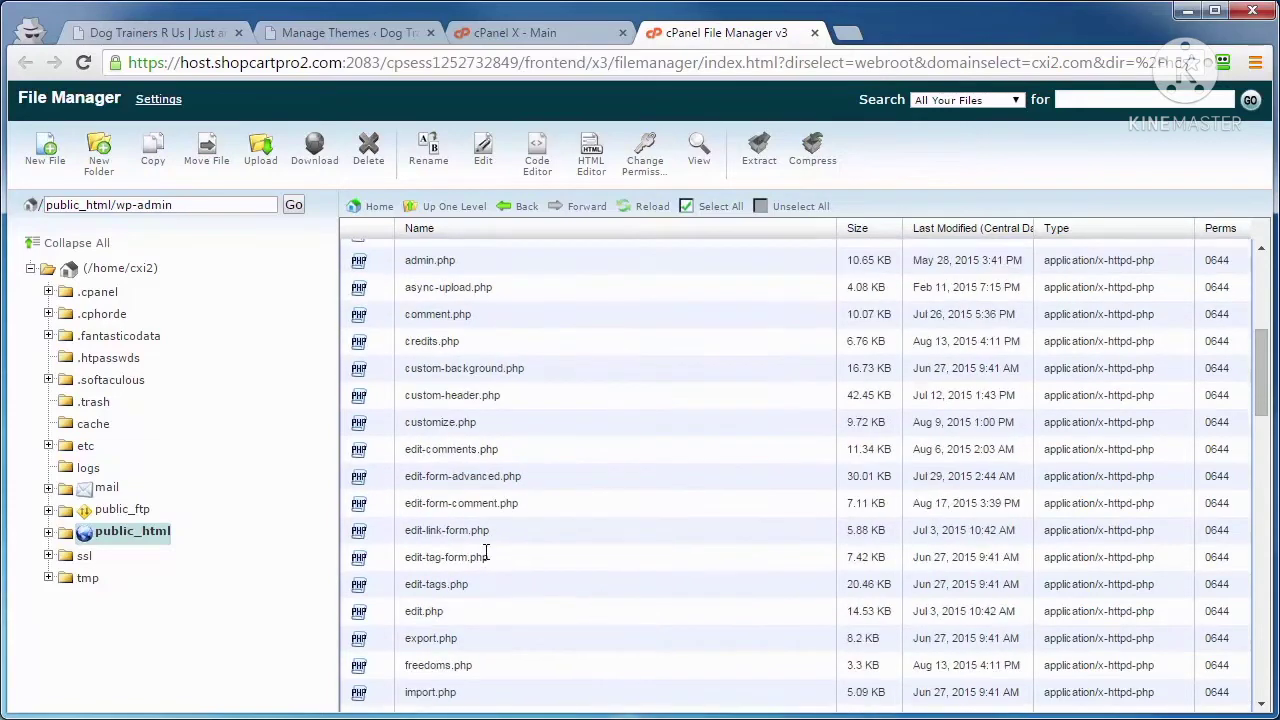
{"action": "scroll", "coordinate": [487, 553], "scroll_direction": "down", "scroll_amount": 3}
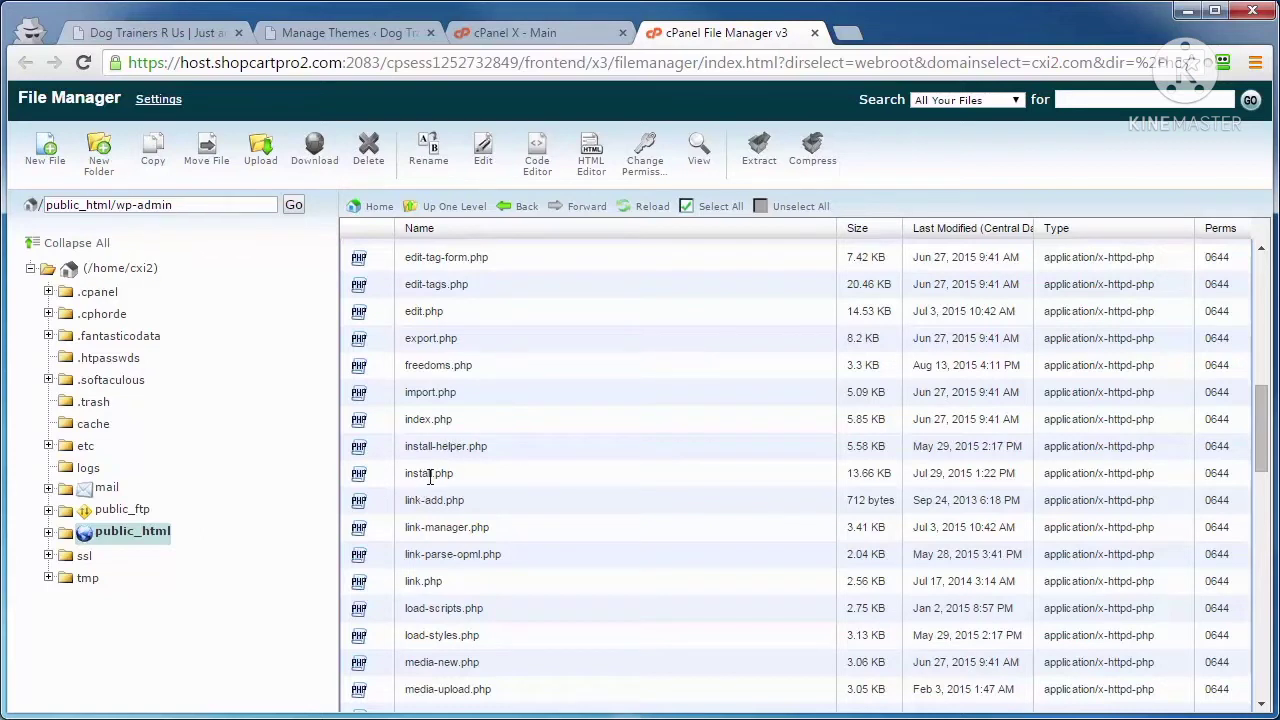
{"action": "left_click", "coordinate": [373, 475]}
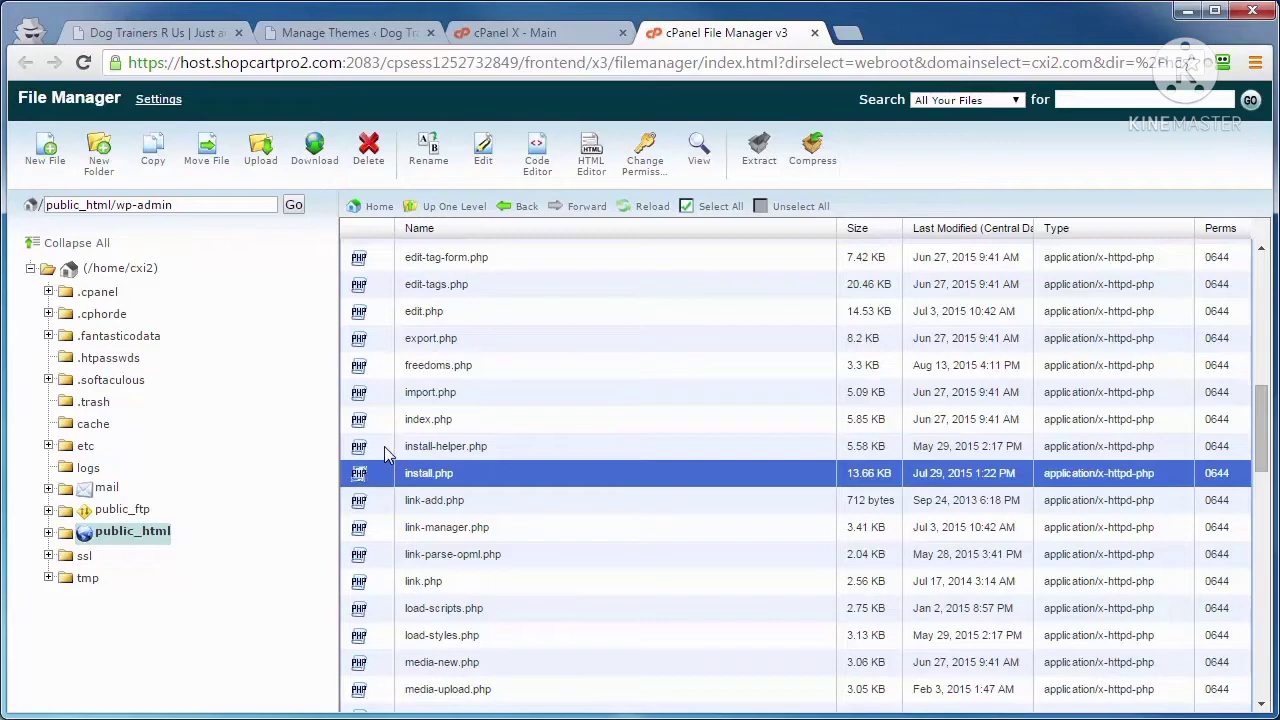
{"action": "left_click", "coordinate": [384, 446], "text": "ctrl"}
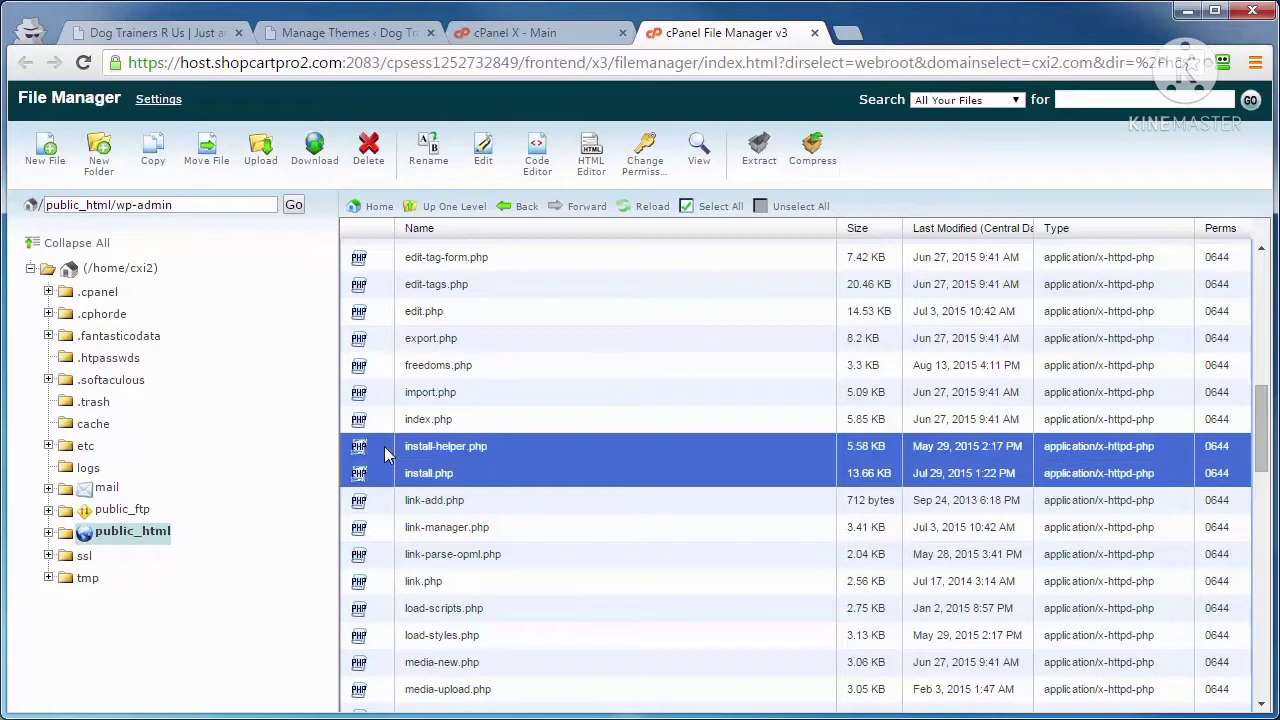
{"action": "left_click", "coordinate": [369, 155]}
{"action": "left_click", "coordinate": [782, 464]}
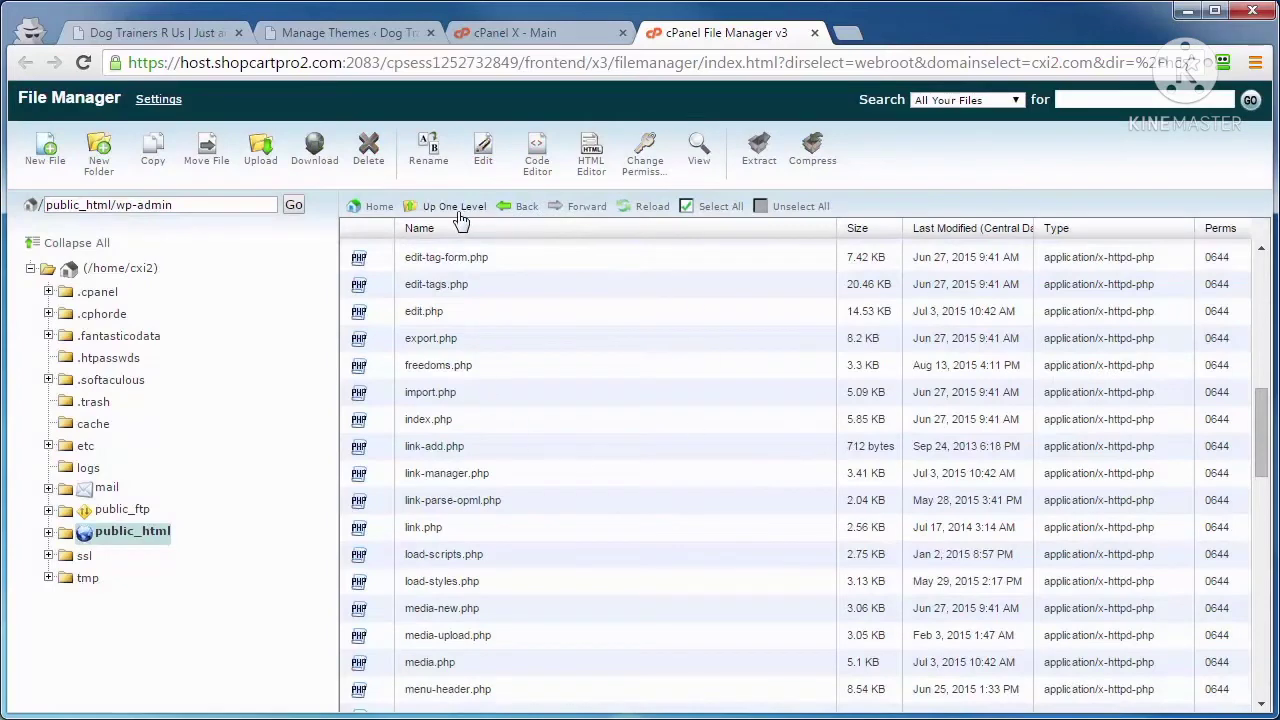
Close the File Manager tab and move the default Hello world! post to the Trash.
{"action": "left_click", "coordinate": [815, 33]}
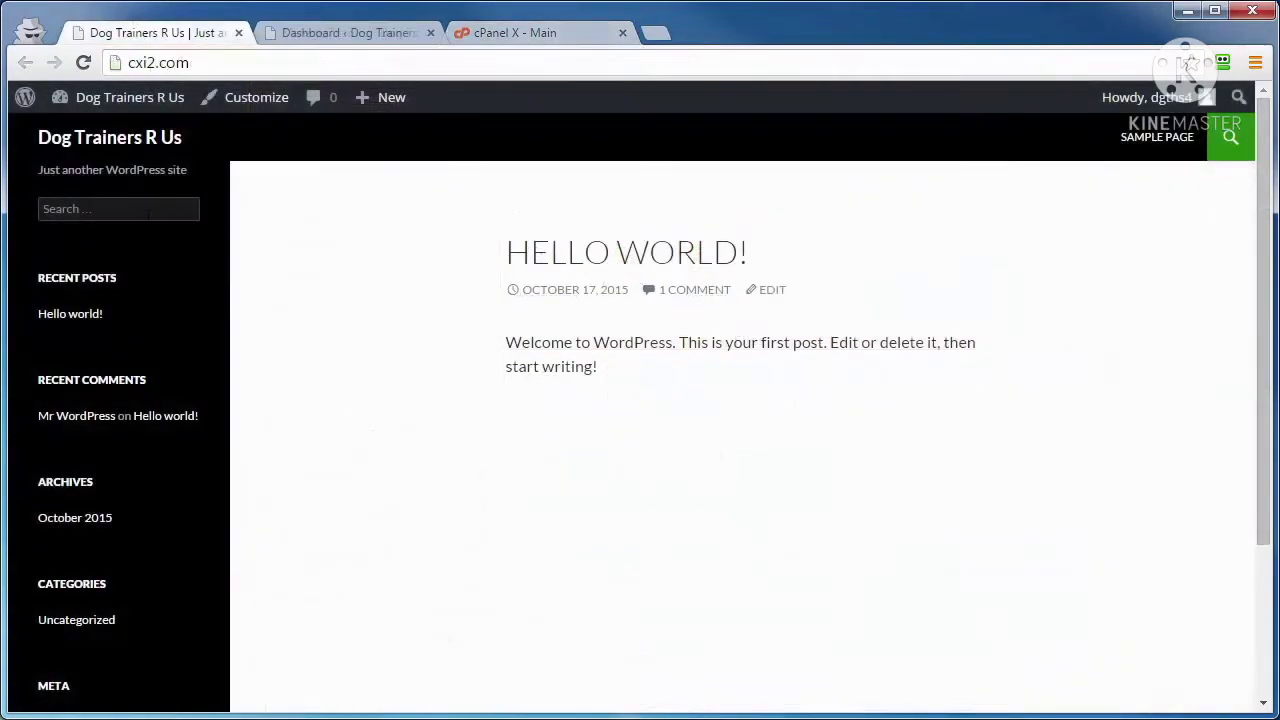
{"action": "left_click", "coordinate": [318, 33]}
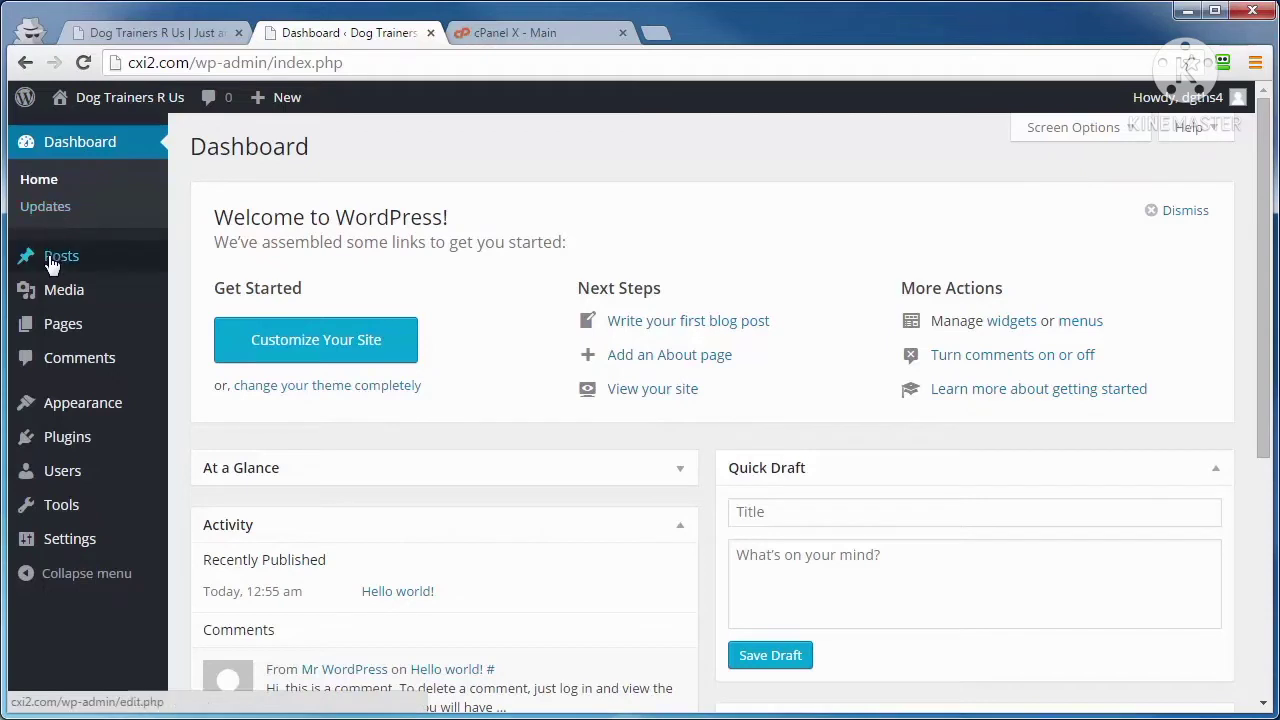
{"action": "mouse_move", "coordinate": [55, 265]}
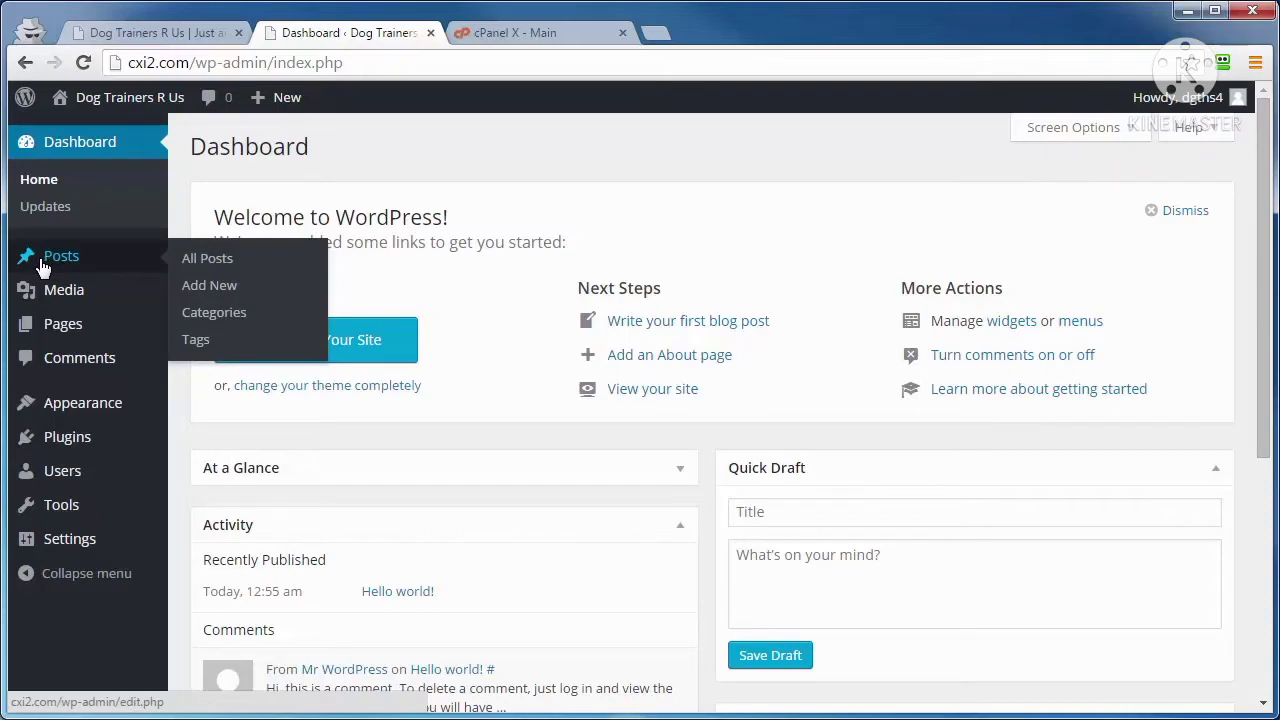
{"action": "left_click", "coordinate": [44, 266]}
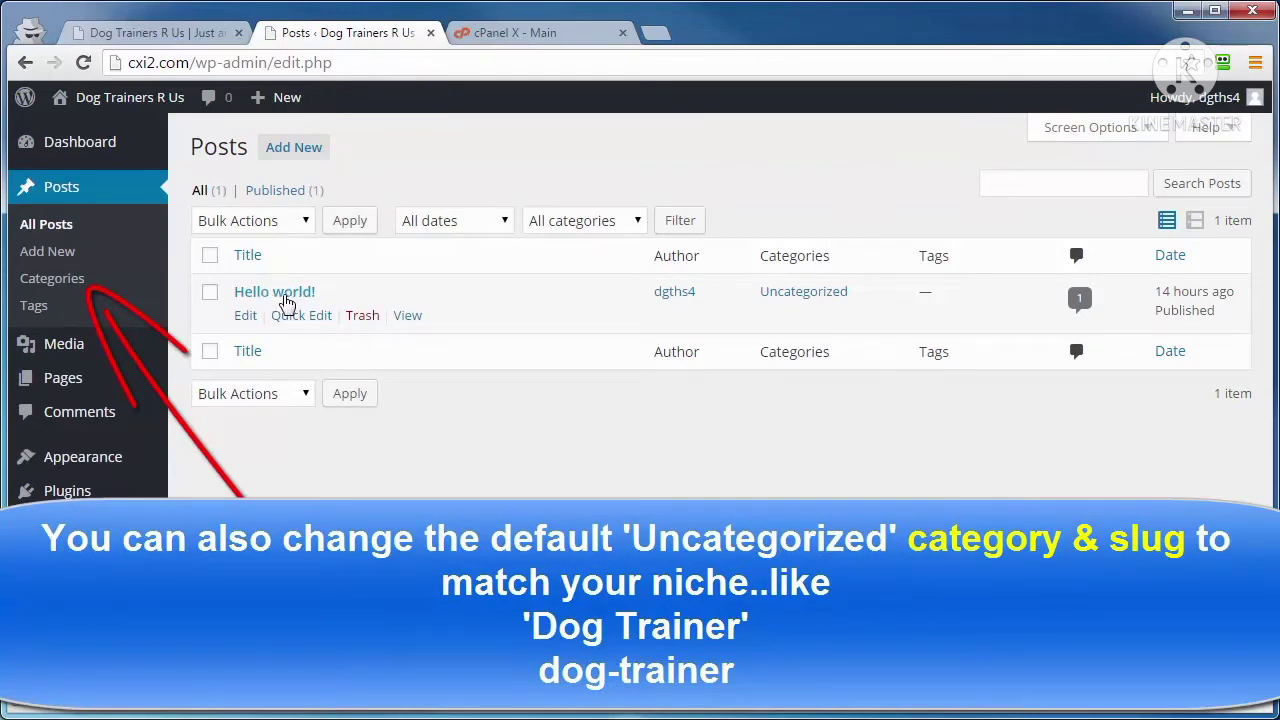
{"action": "left_click", "coordinate": [171, 33]}
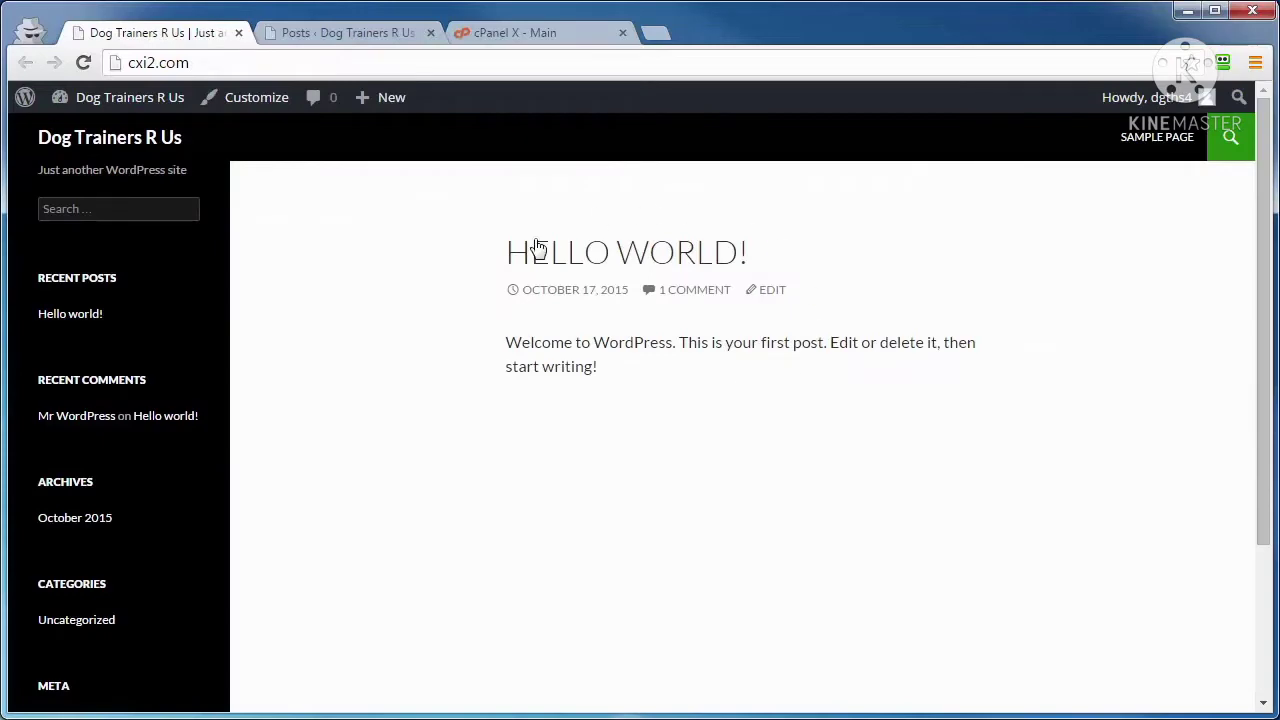
{"action": "left_click", "coordinate": [304, 32]}
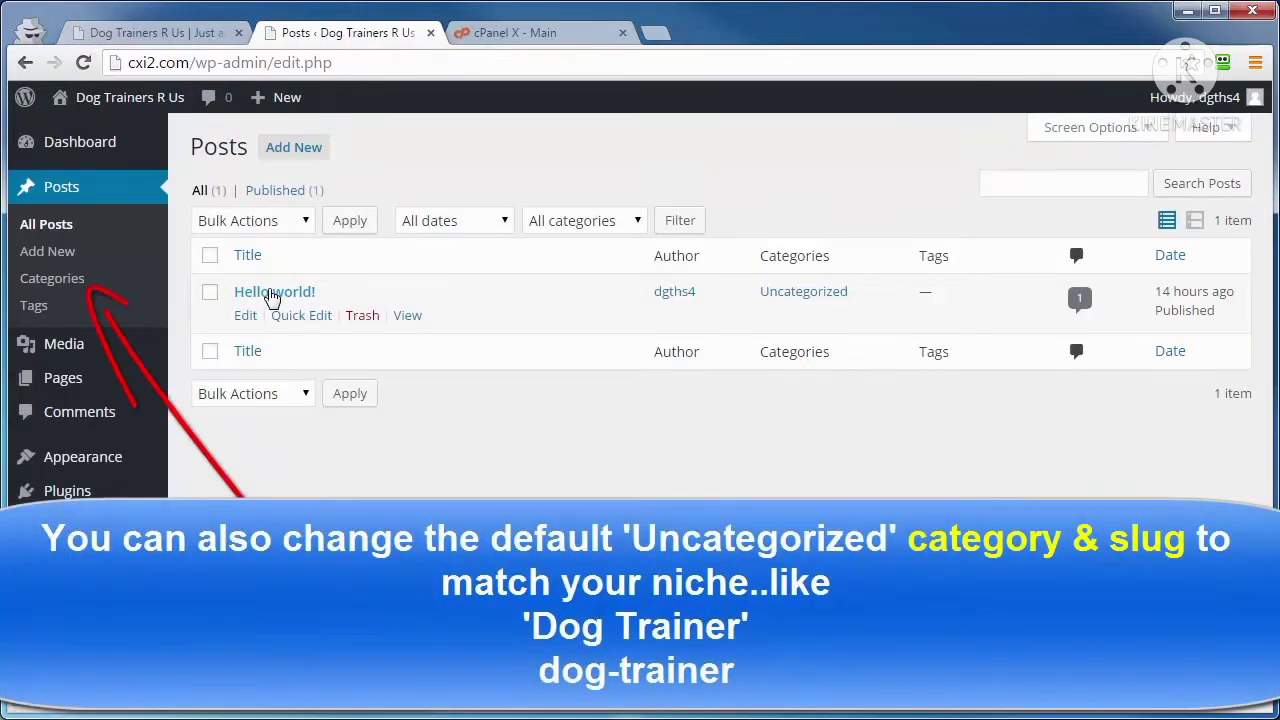
{"action": "left_click", "coordinate": [362, 316]}
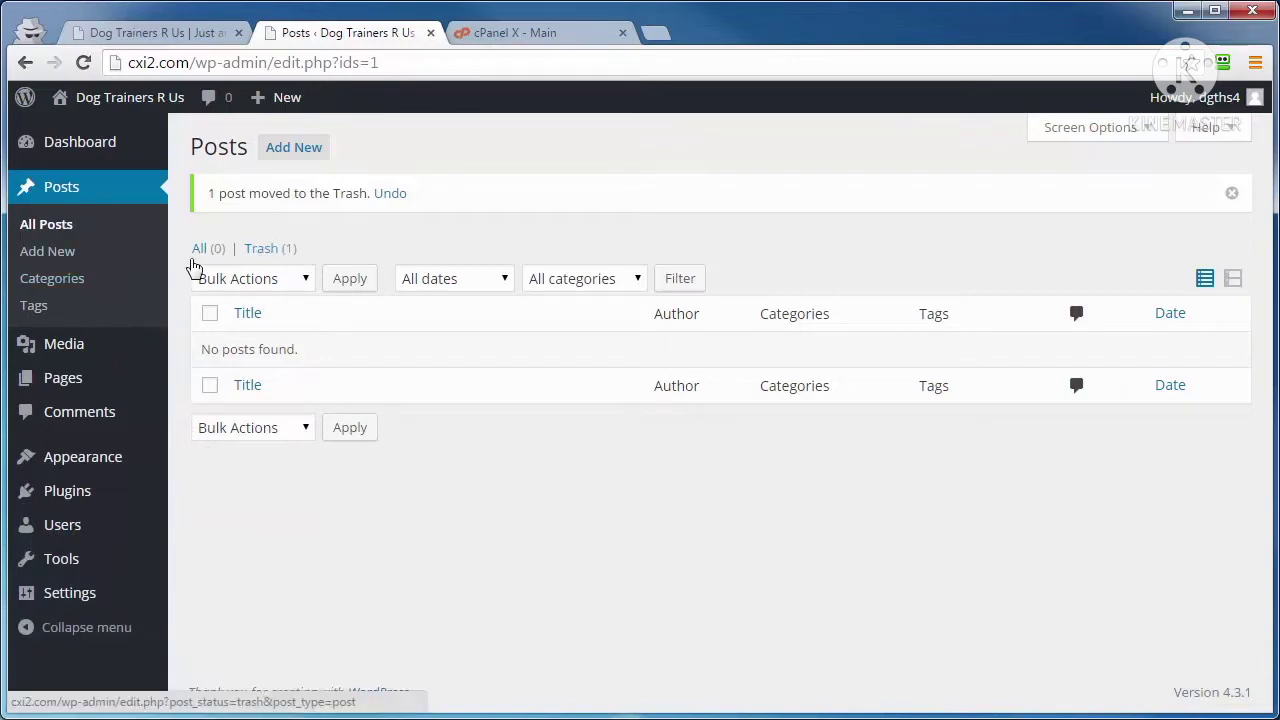
Check the comments list, then move the default Sample Page to the Trash.
{"action": "left_click", "coordinate": [72, 421]}
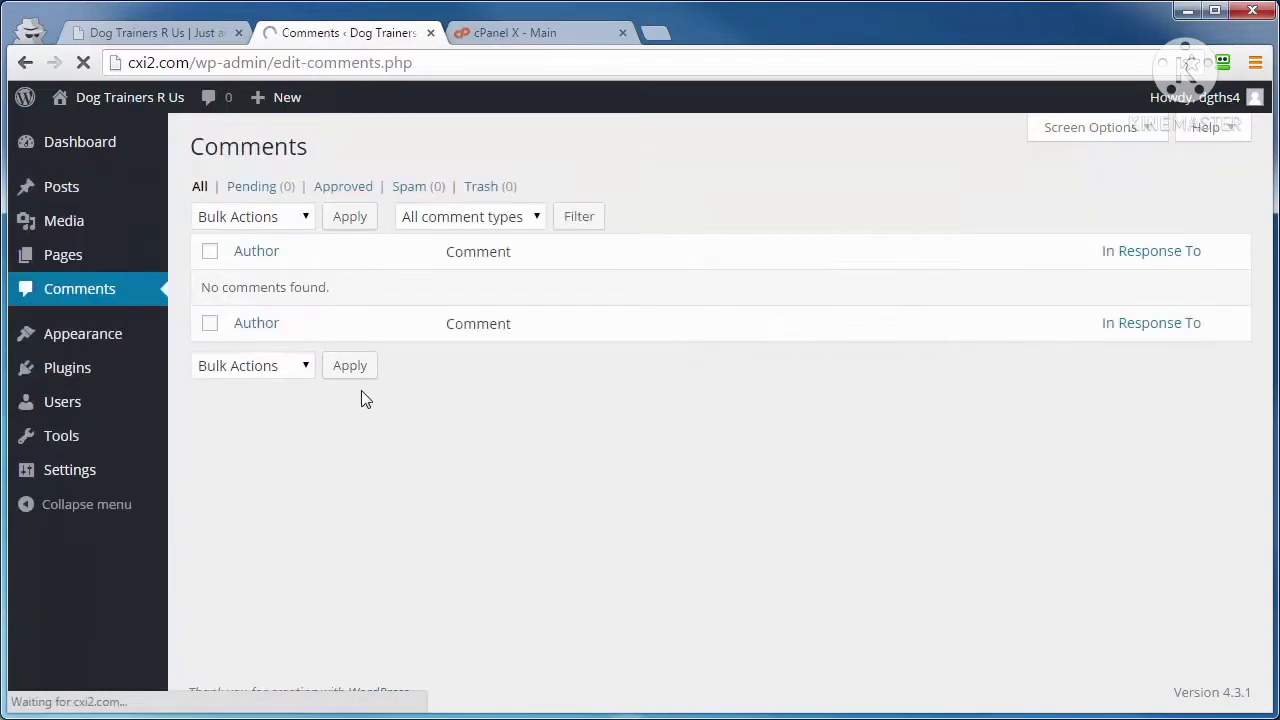
{"action": "left_click", "coordinate": [20, 257]}
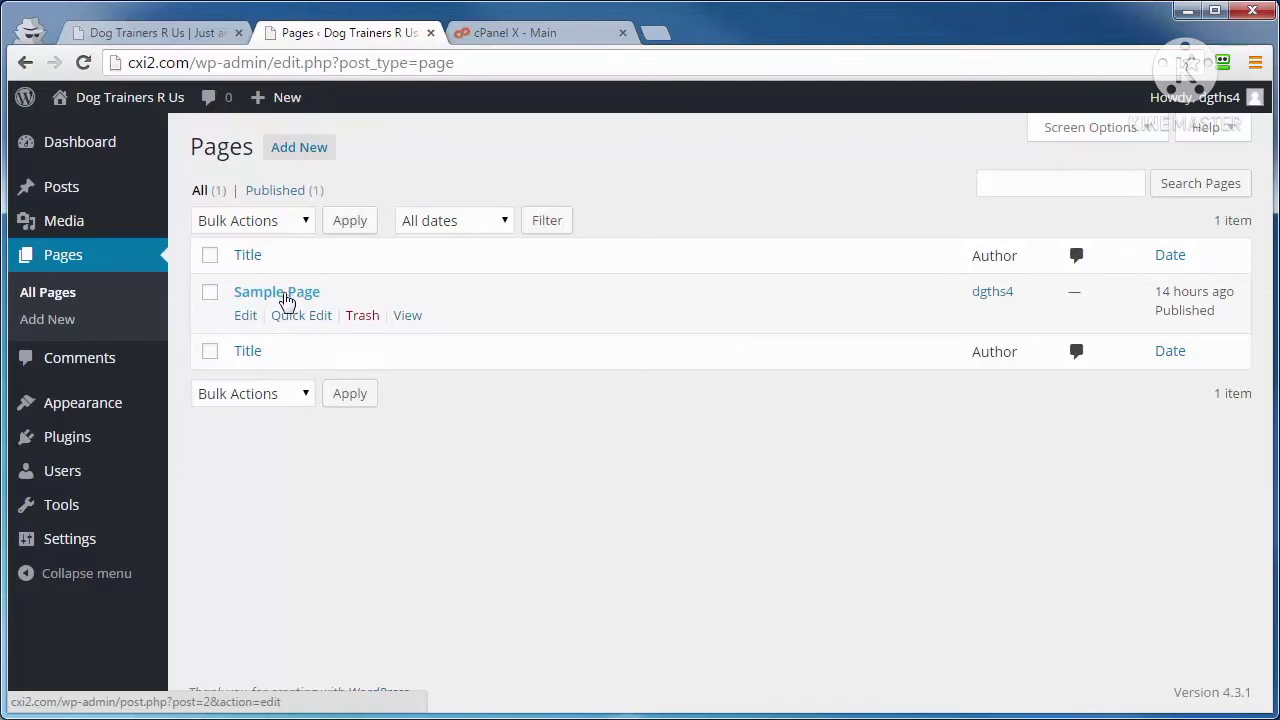
{"action": "left_click", "coordinate": [163, 40]}
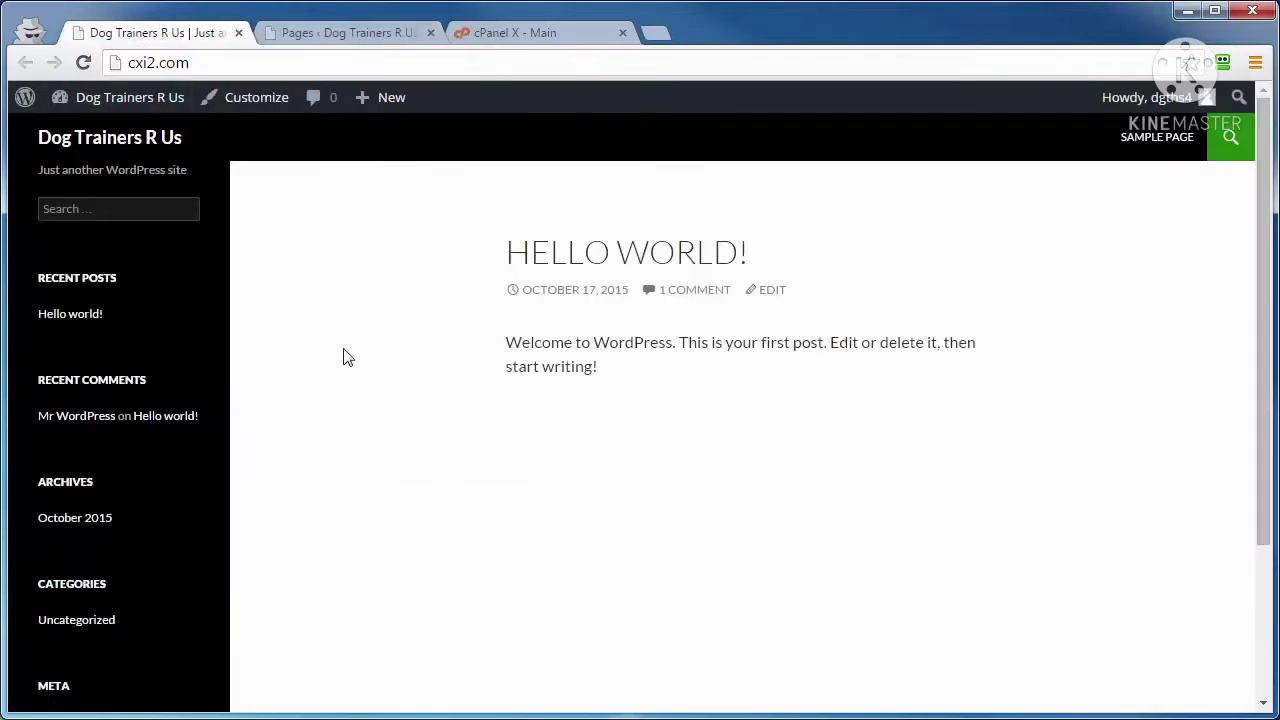
{"action": "scroll", "coordinate": [543, 557], "scroll_direction": "down", "scroll_amount": 3}
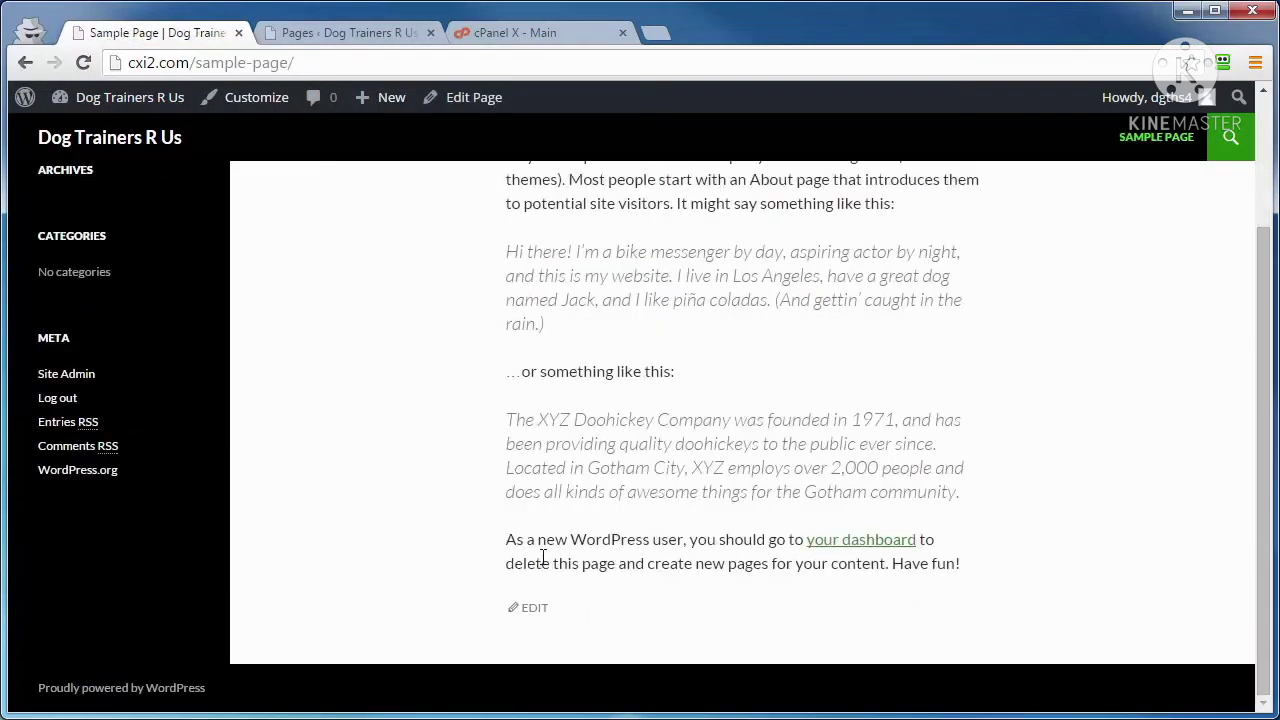
{"action": "scroll", "coordinate": [543, 557], "scroll_direction": "up", "scroll_amount": 3}
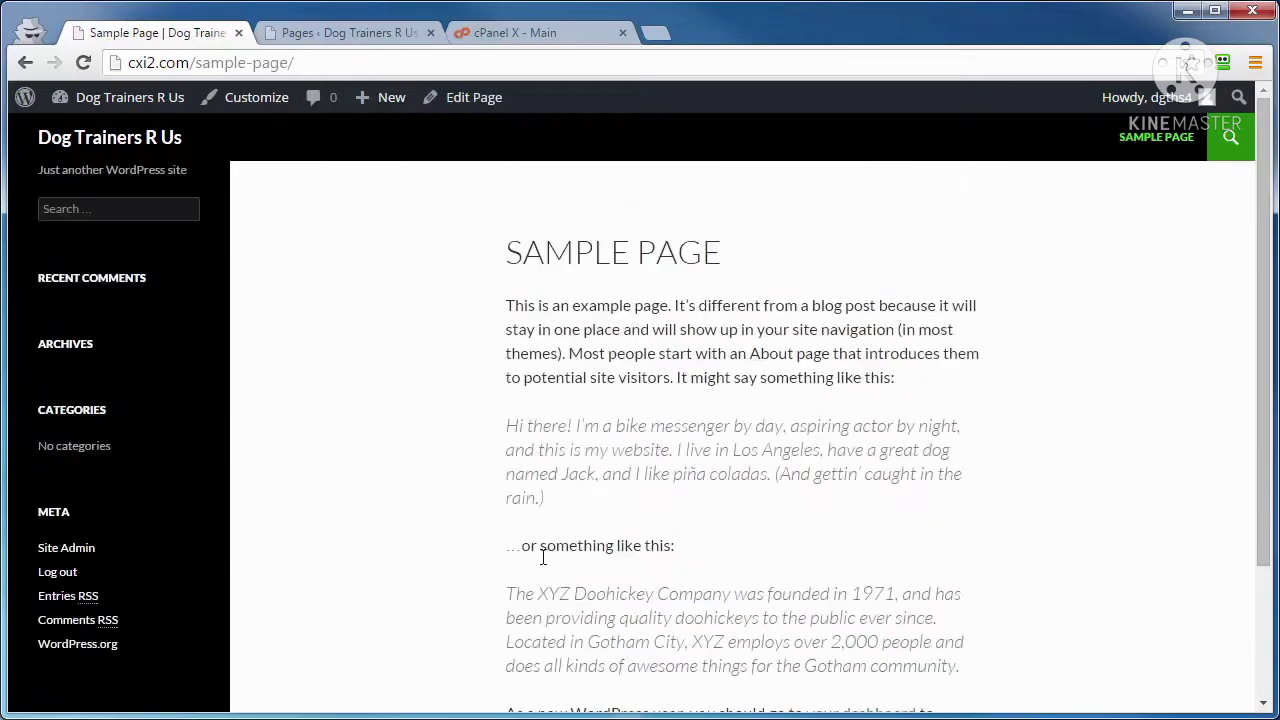
{"action": "left_click", "coordinate": [329, 33]}
{"action": "left_click", "coordinate": [360, 315]}
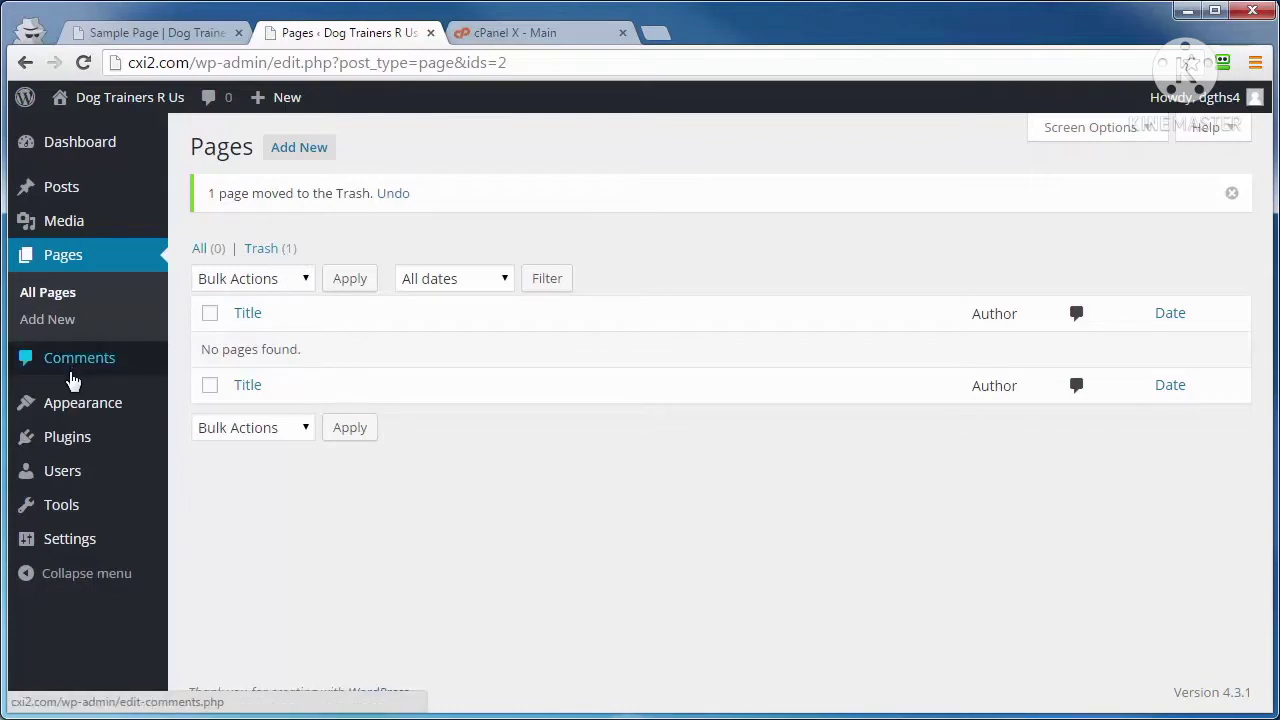
Open the installed themes under Appearance and browse the available themes.
{"action": "mouse_move", "coordinate": [72, 405]}
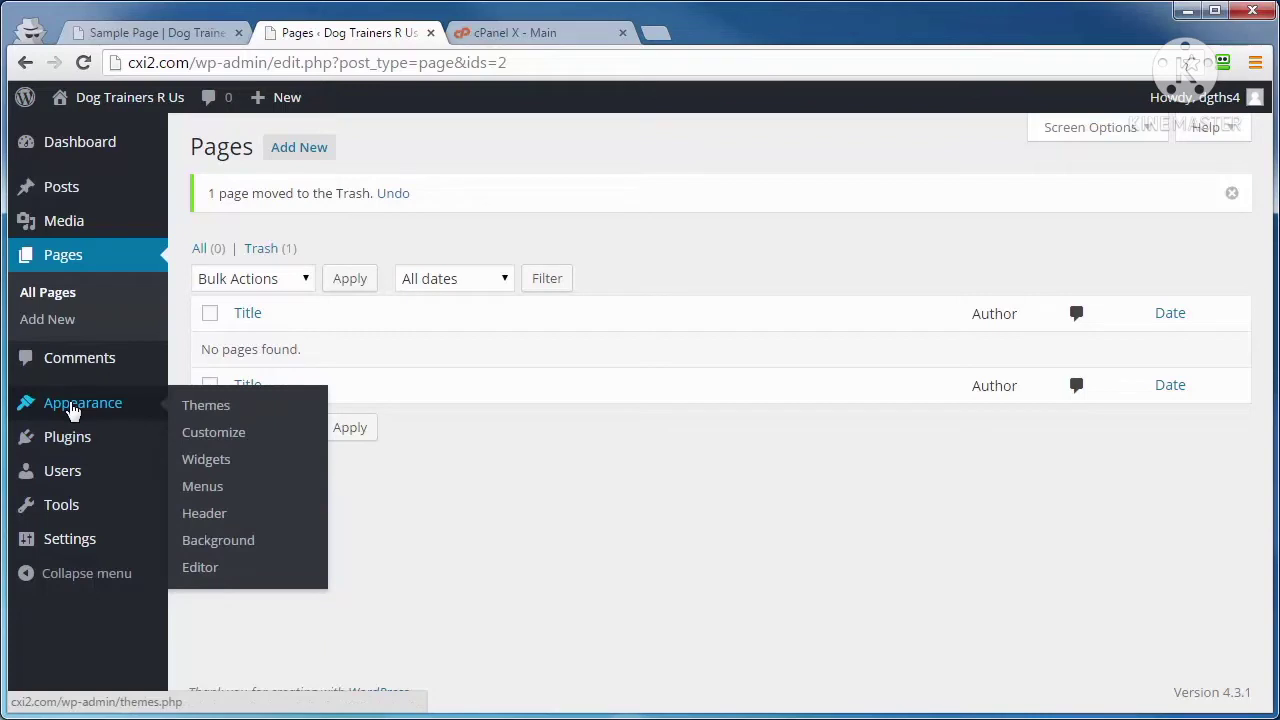
{"action": "left_click", "coordinate": [75, 410]}
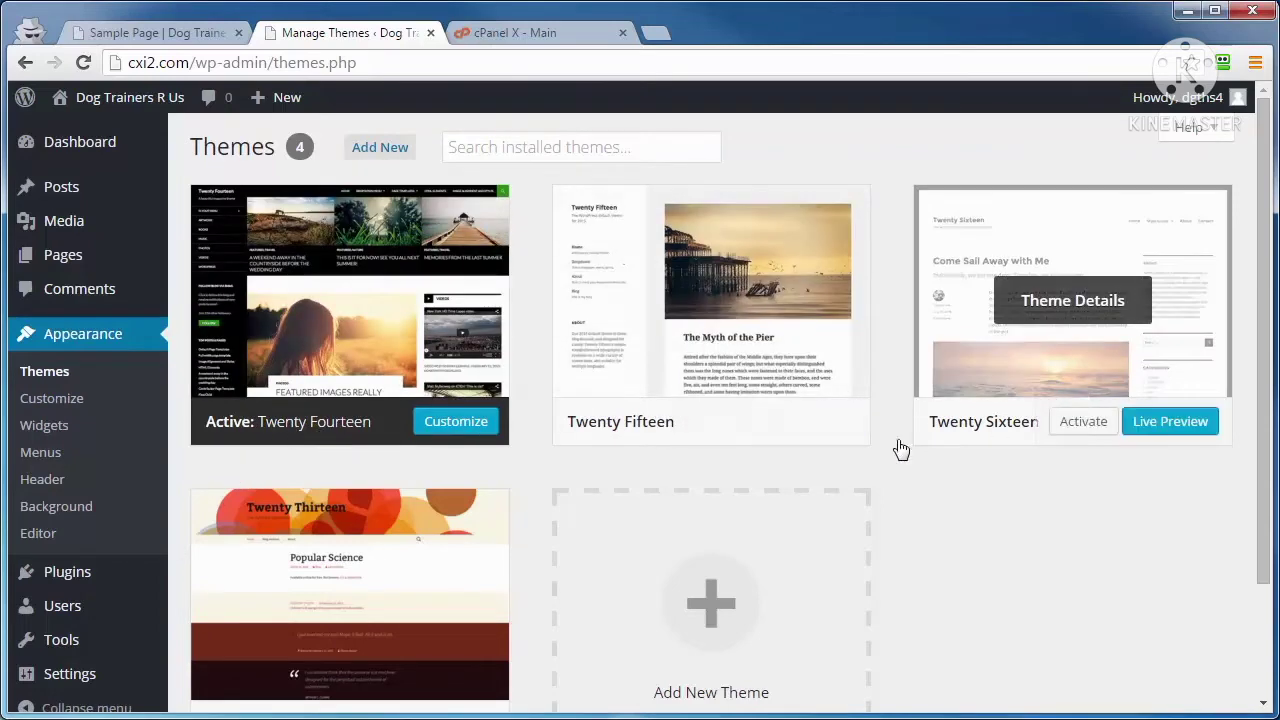
{"action": "scroll", "coordinate": [275, 638], "scroll_direction": "down", "scroll_amount": 3}
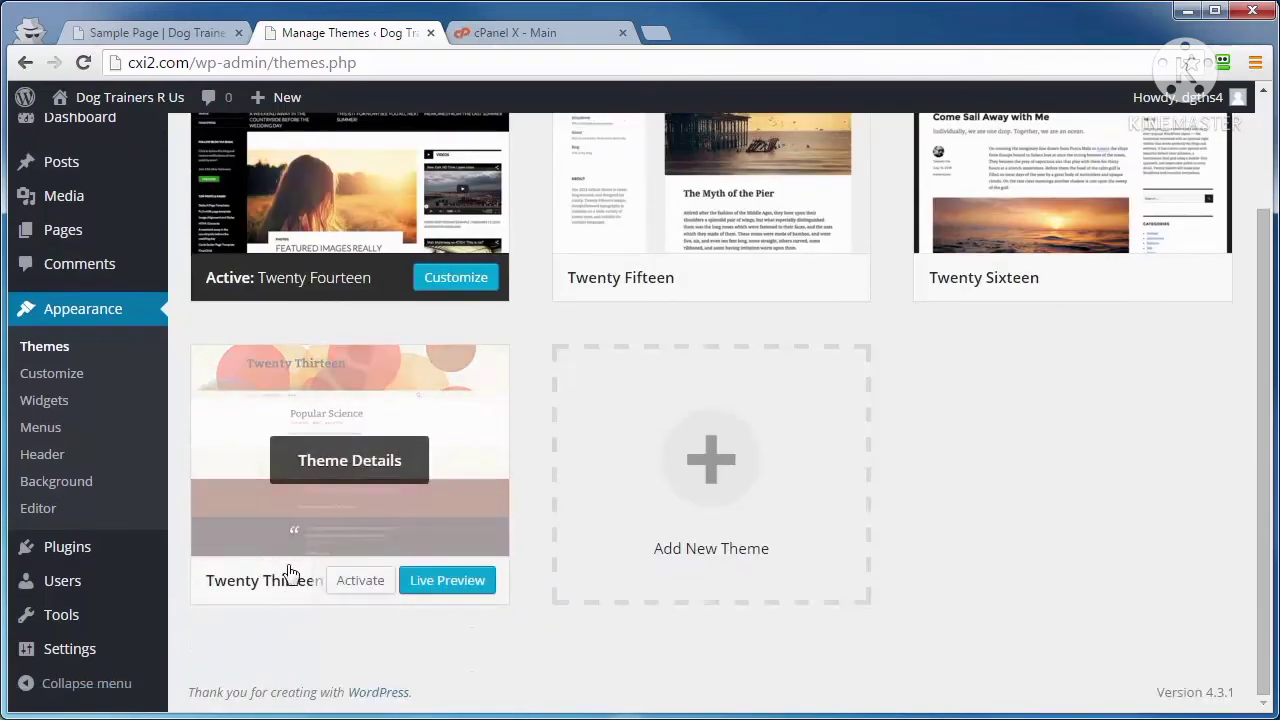
{"action": "scroll", "coordinate": [281, 568], "scroll_direction": "up", "scroll_amount": 3}
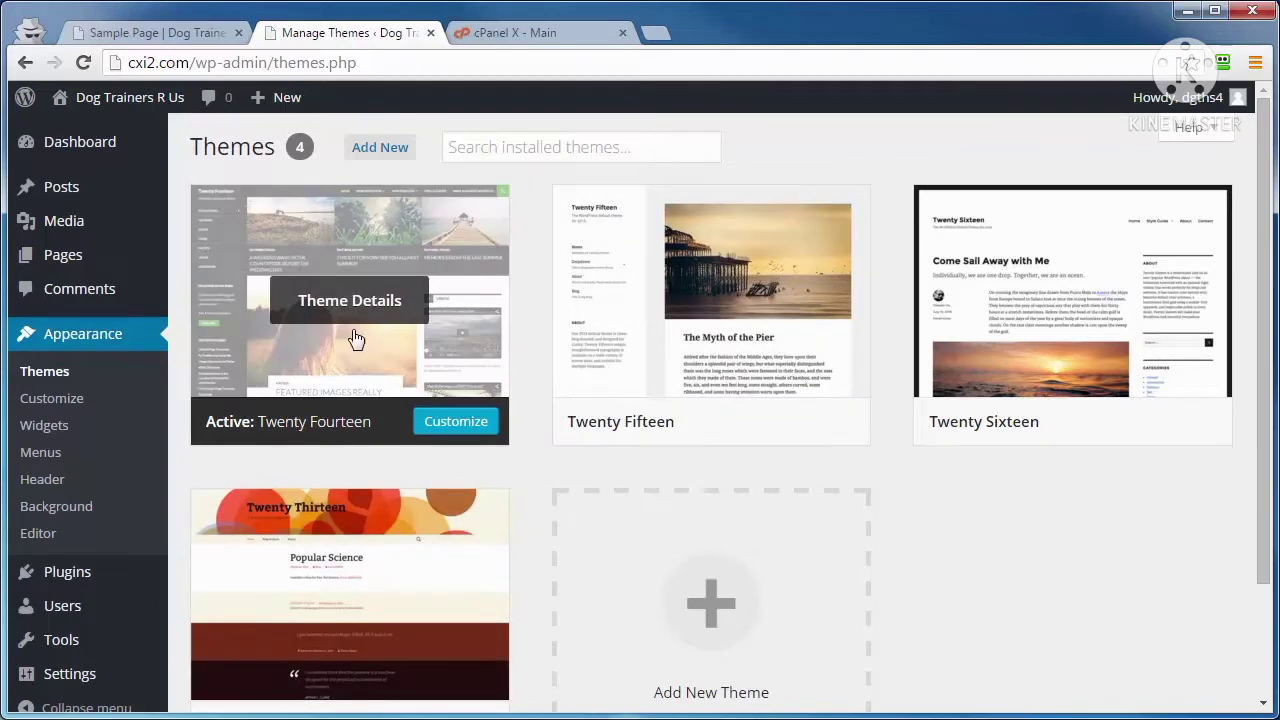
Delete the Twenty Fifteen theme from its theme details.
{"action": "left_click", "coordinate": [590, 367]}
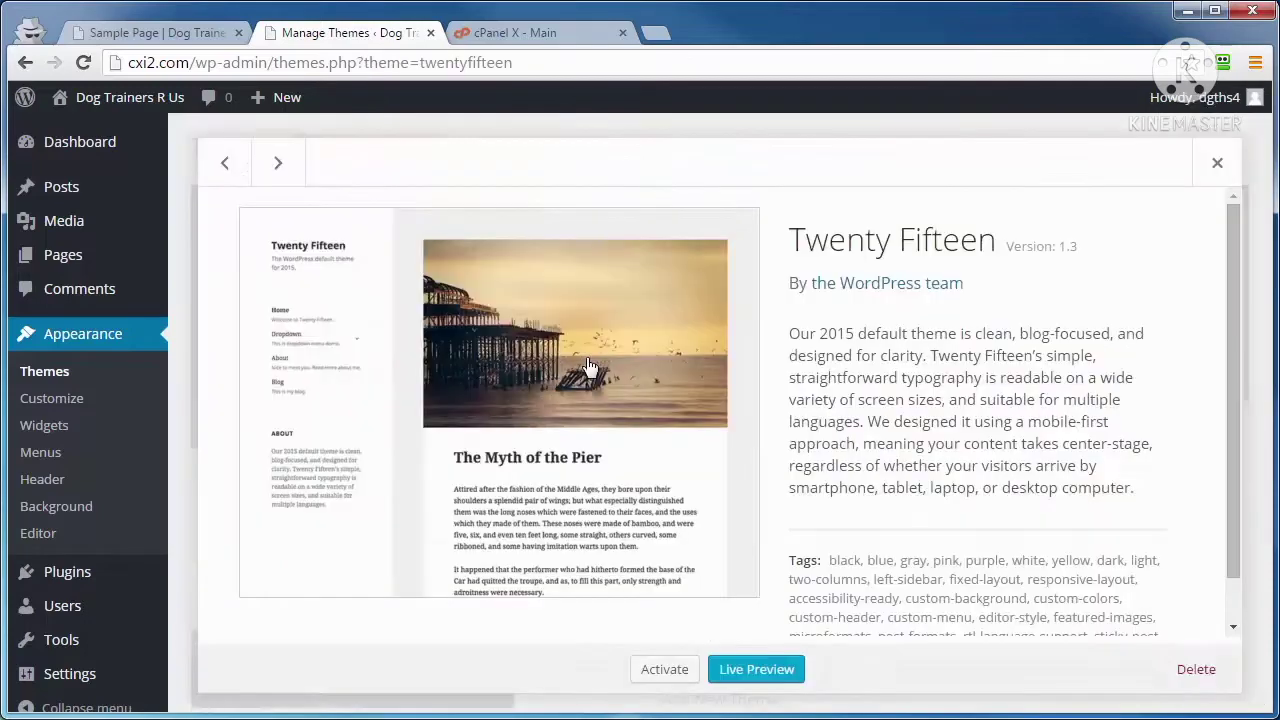
{"action": "left_click", "coordinate": [1196, 669]}
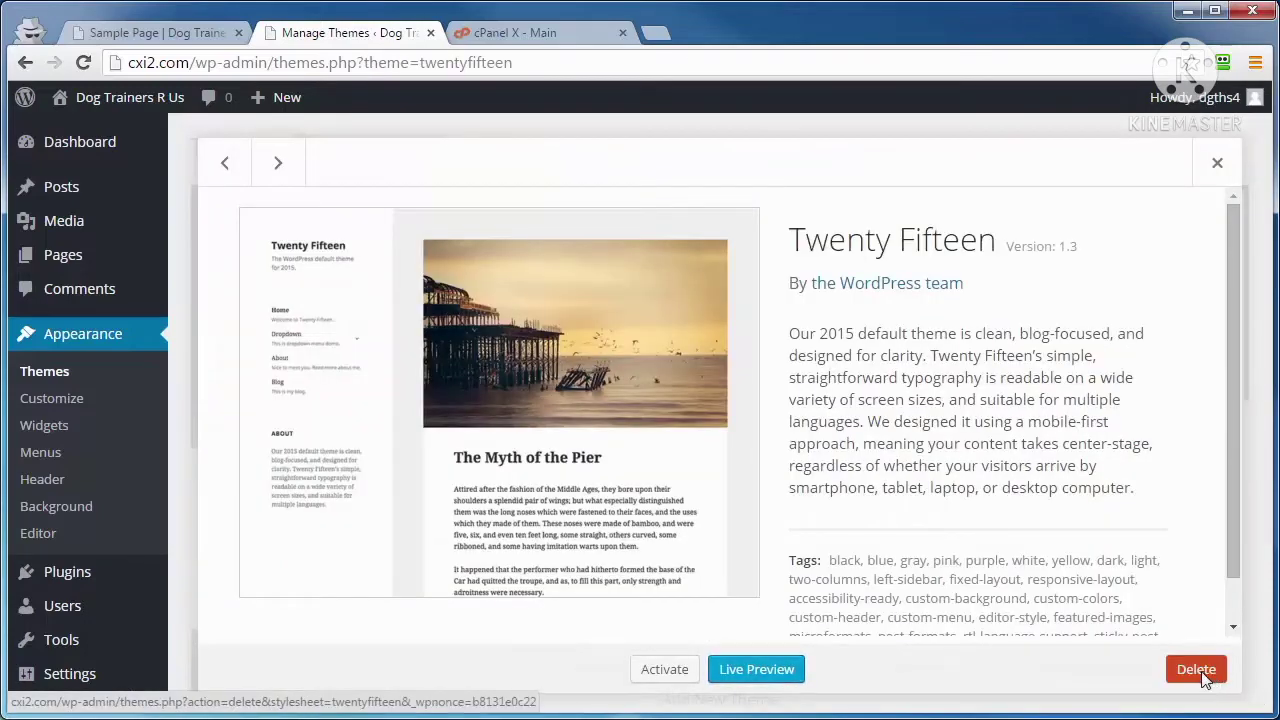
{"action": "left_click", "coordinate": [674, 217]}
Open the Twenty Sixteen theme details and delete that theme, confirming the deletion.
{"action": "left_click", "coordinate": [636, 432]}
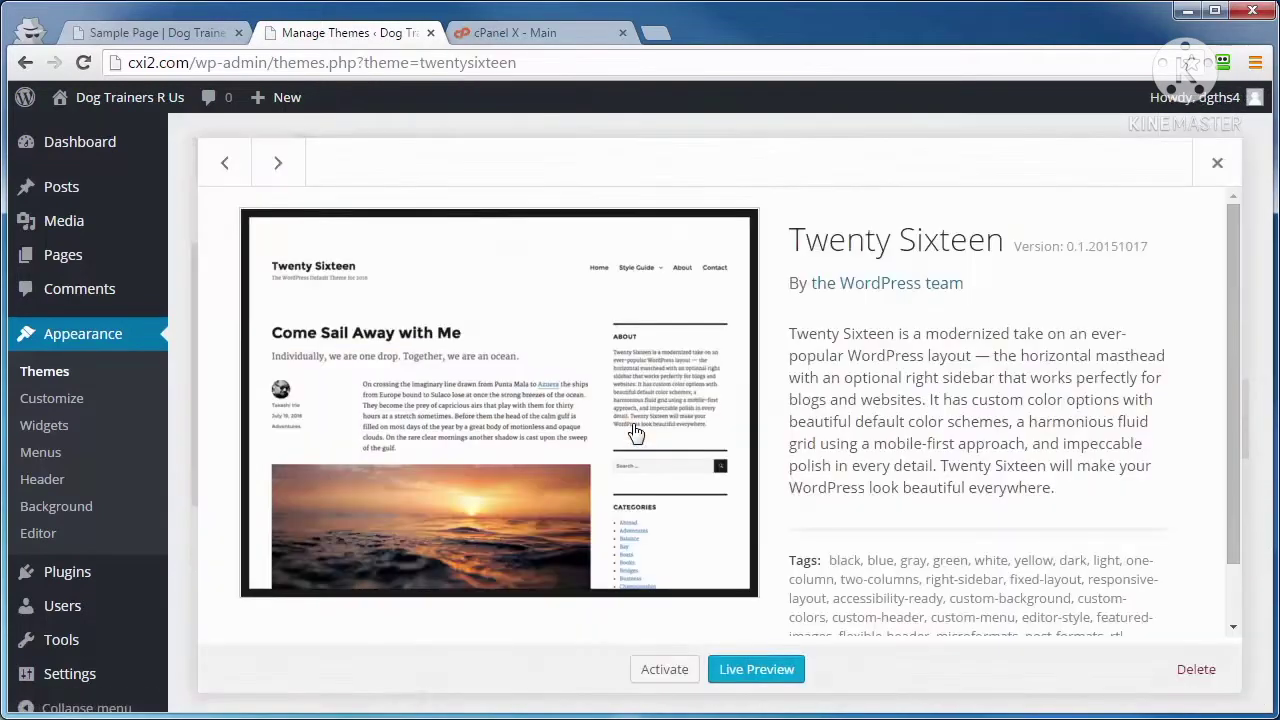
{"action": "left_click", "coordinate": [1198, 672]}
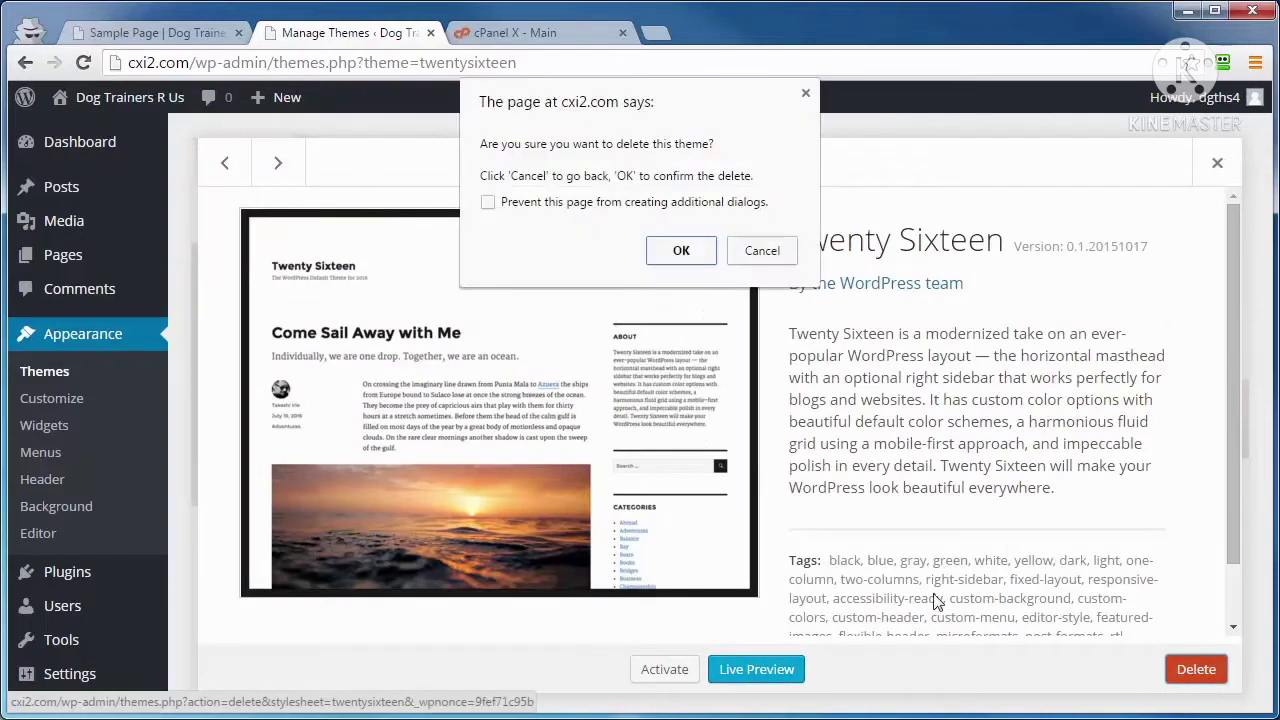
{"action": "left_click", "coordinate": [680, 250]}
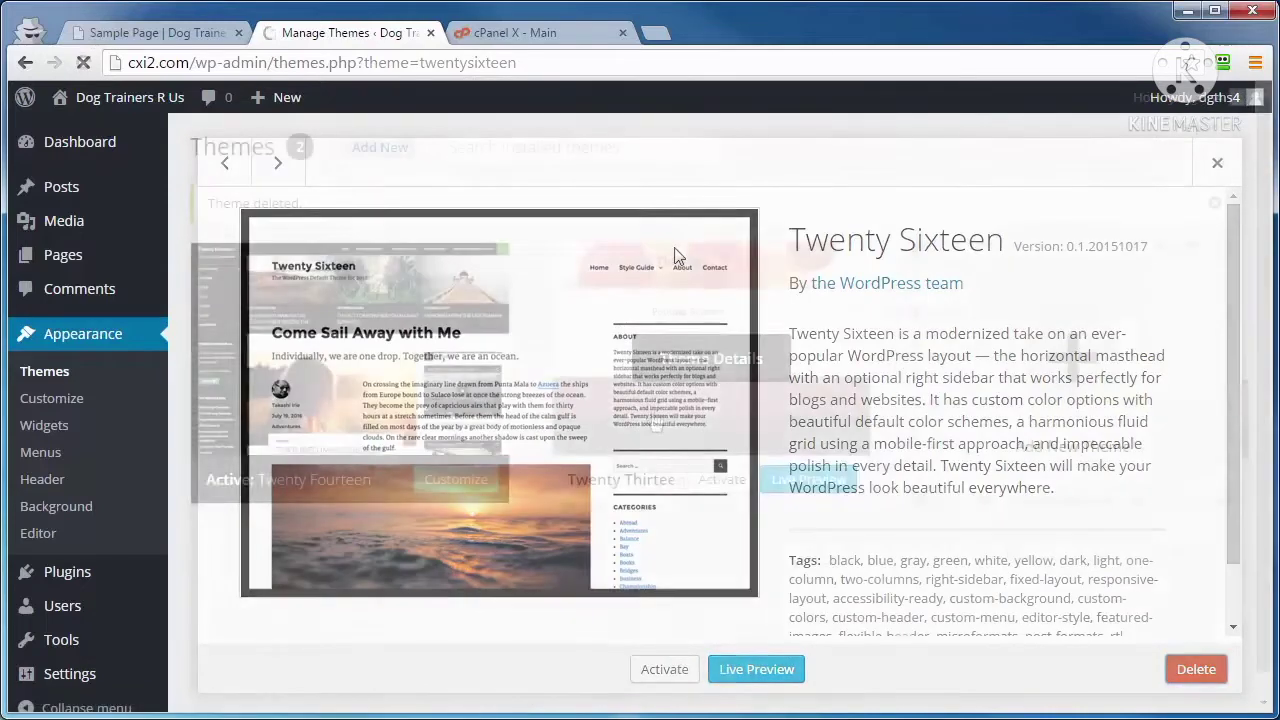
Open the Twenty Thirteen theme details and delete that theme, confirming the deletion.
{"action": "left_click", "coordinate": [651, 430]}
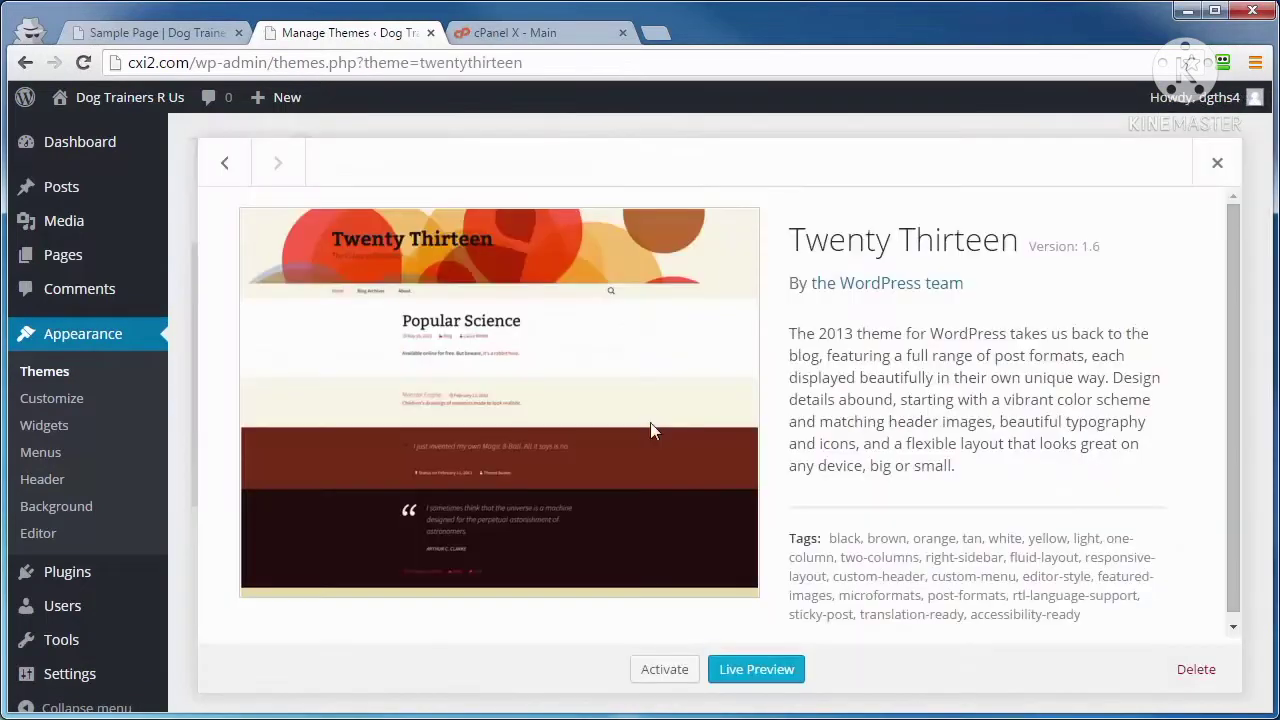
{"action": "left_click", "coordinate": [1196, 669]}
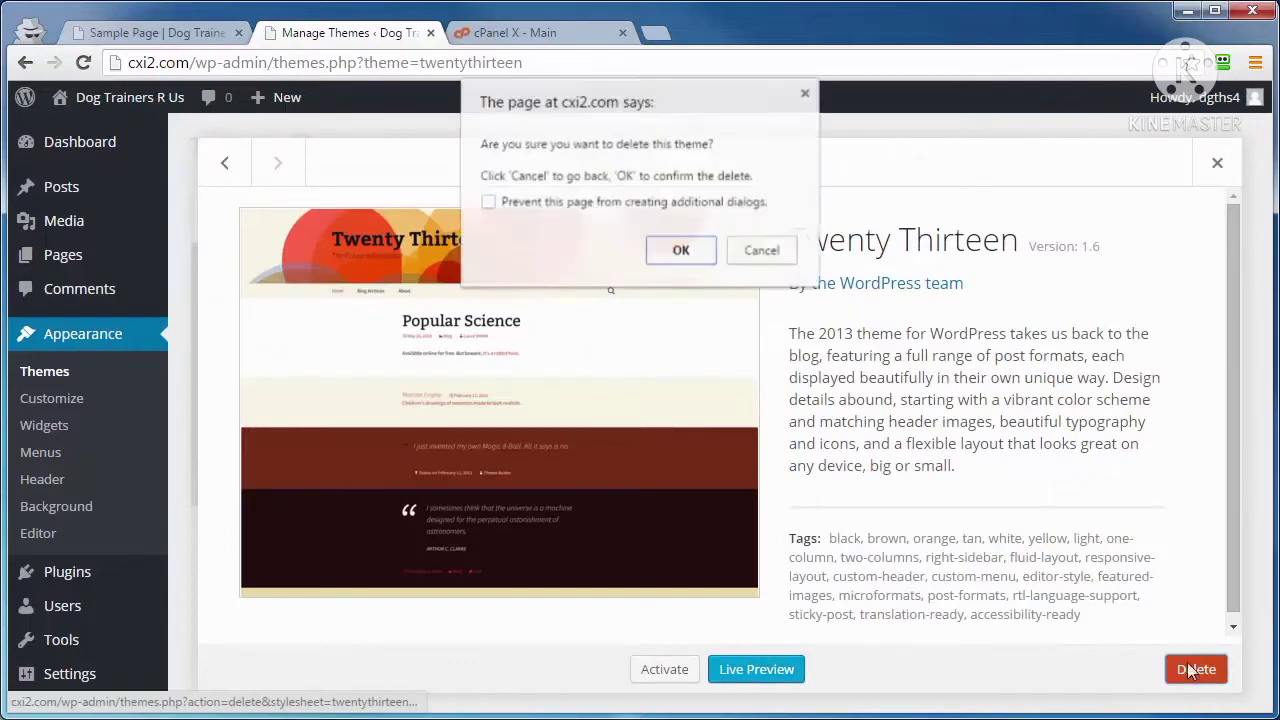
{"action": "left_click", "coordinate": [680, 252]}
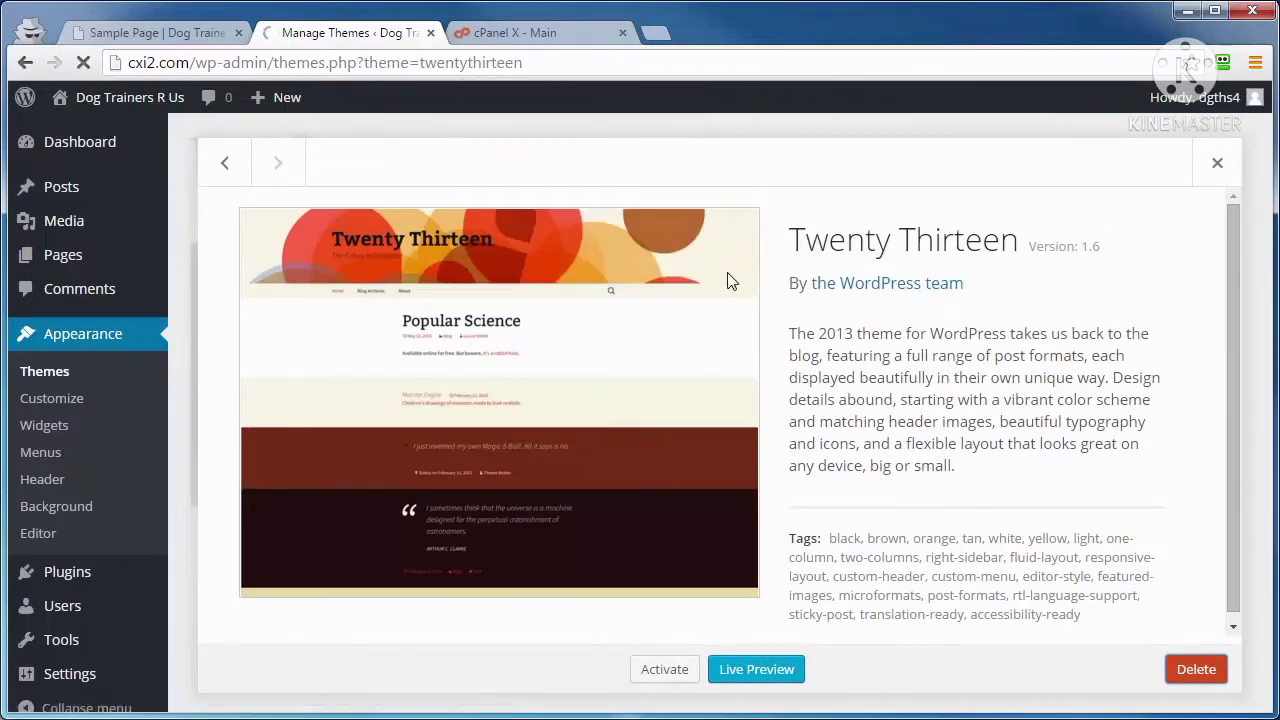
Delete the Hello Dolly plugin from the installed plugins list, confirming removal of its files.
{"action": "scroll", "coordinate": [482, 443], "scroll_direction": "down", "scroll_amount": 3}
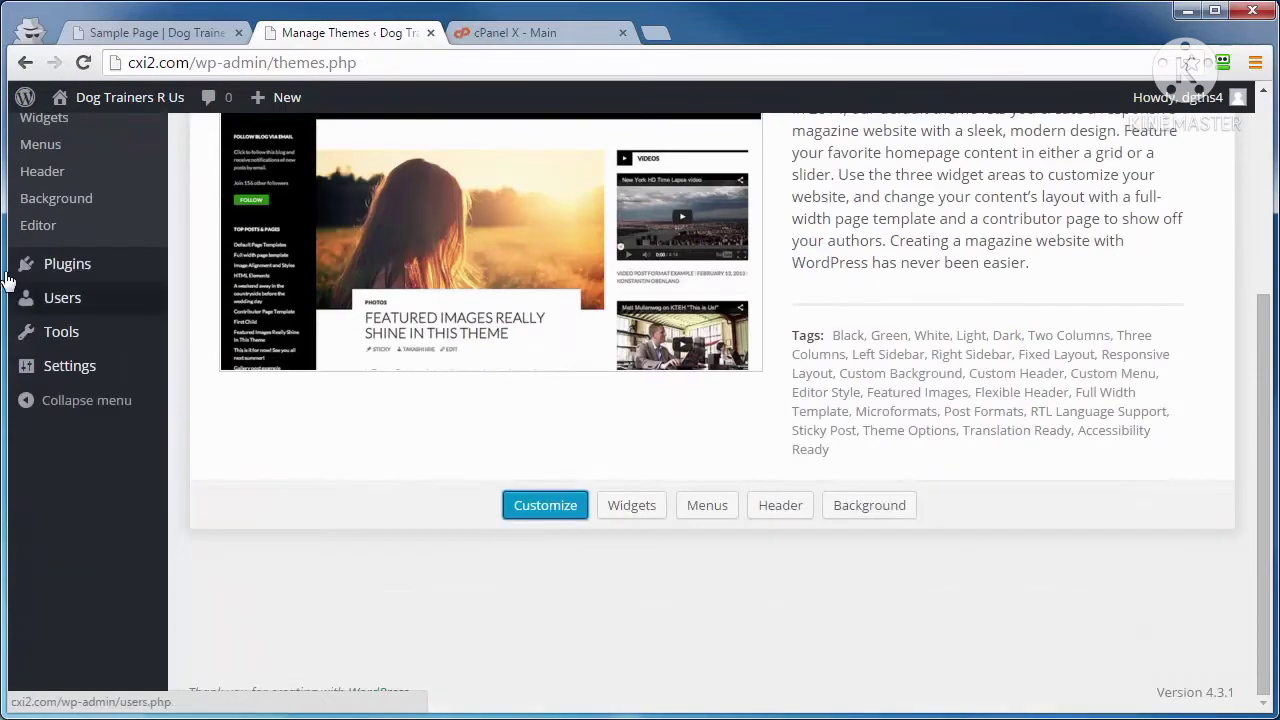
{"action": "left_click", "coordinate": [60, 270]}
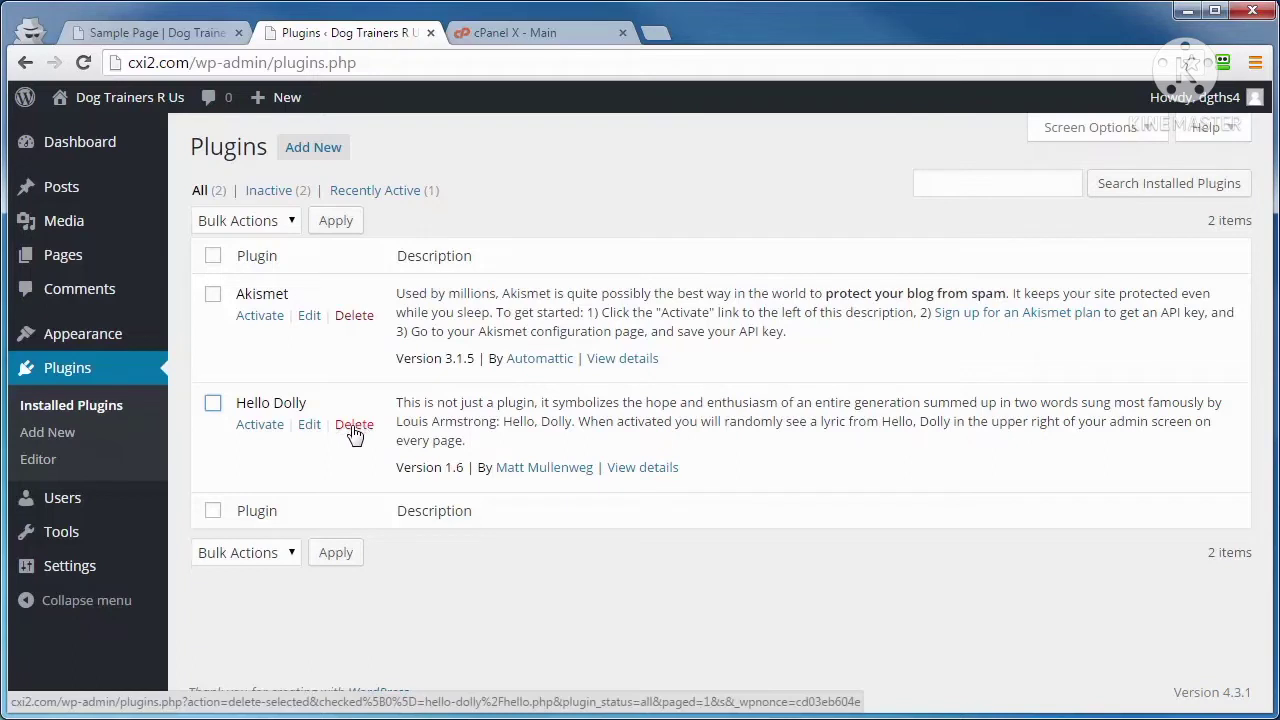
{"action": "left_click", "coordinate": [214, 257]}
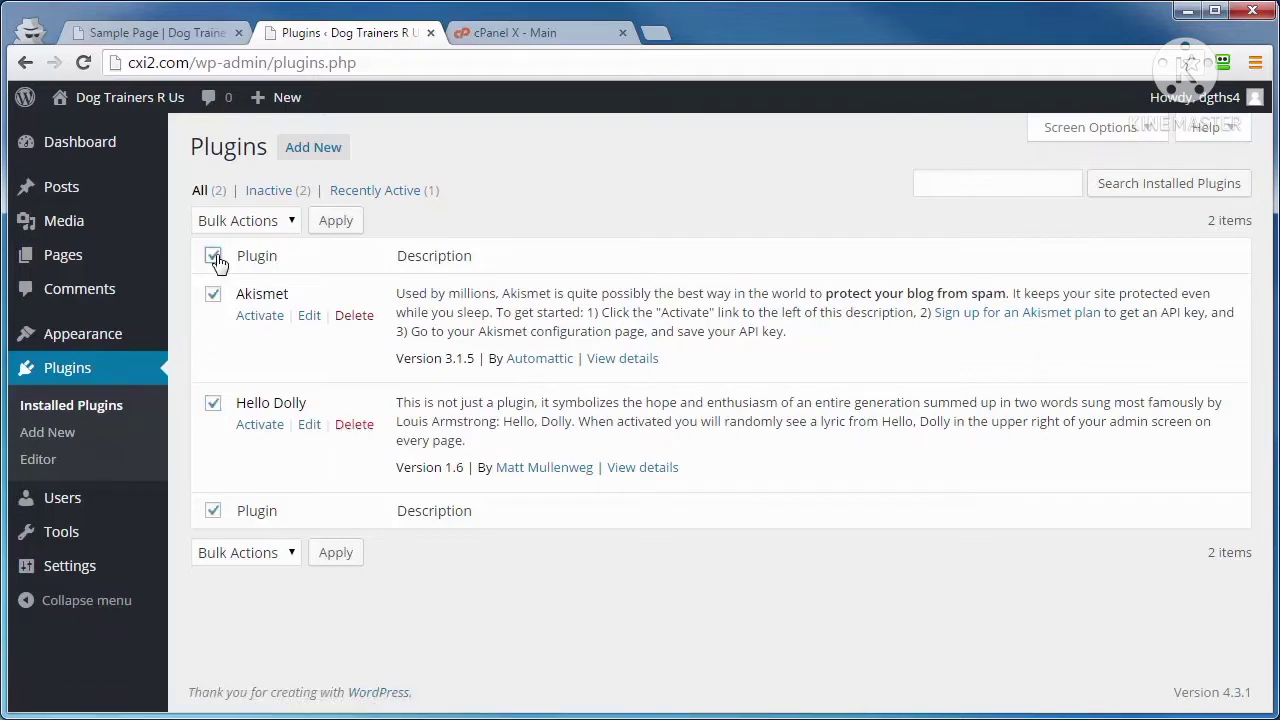
{"action": "left_click", "coordinate": [283, 222]}
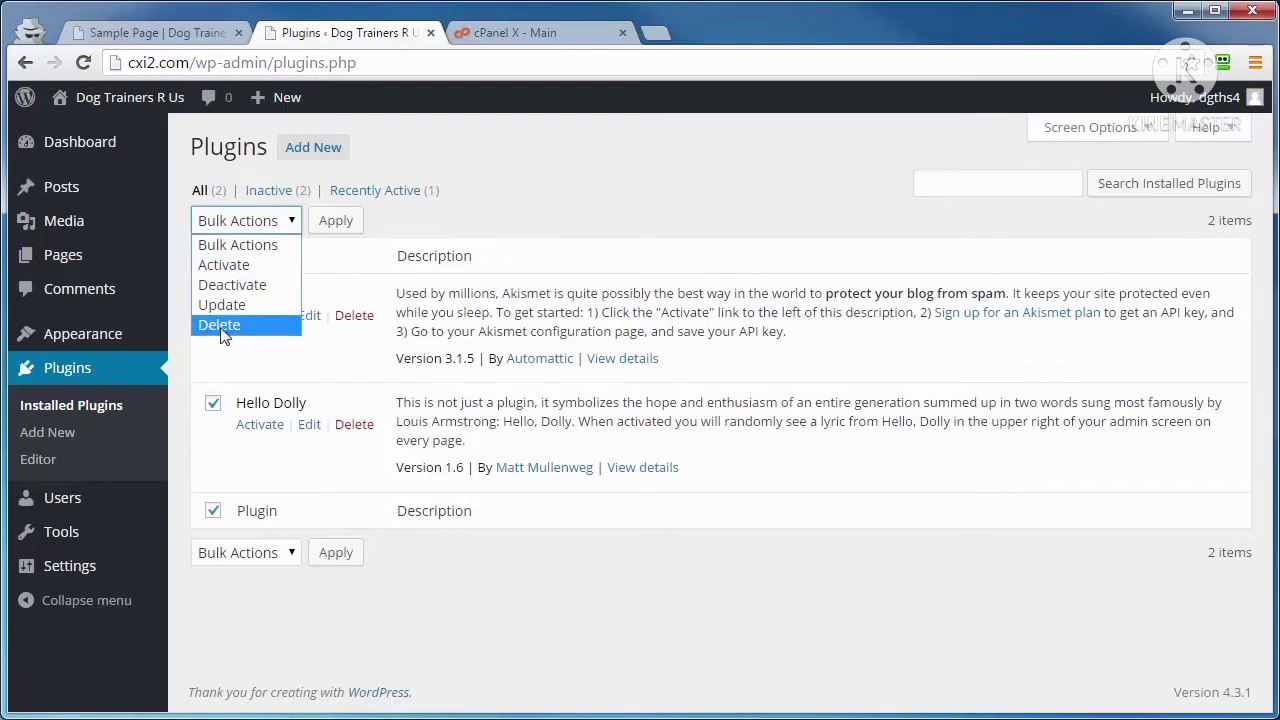
{"action": "left_click", "coordinate": [241, 364]}
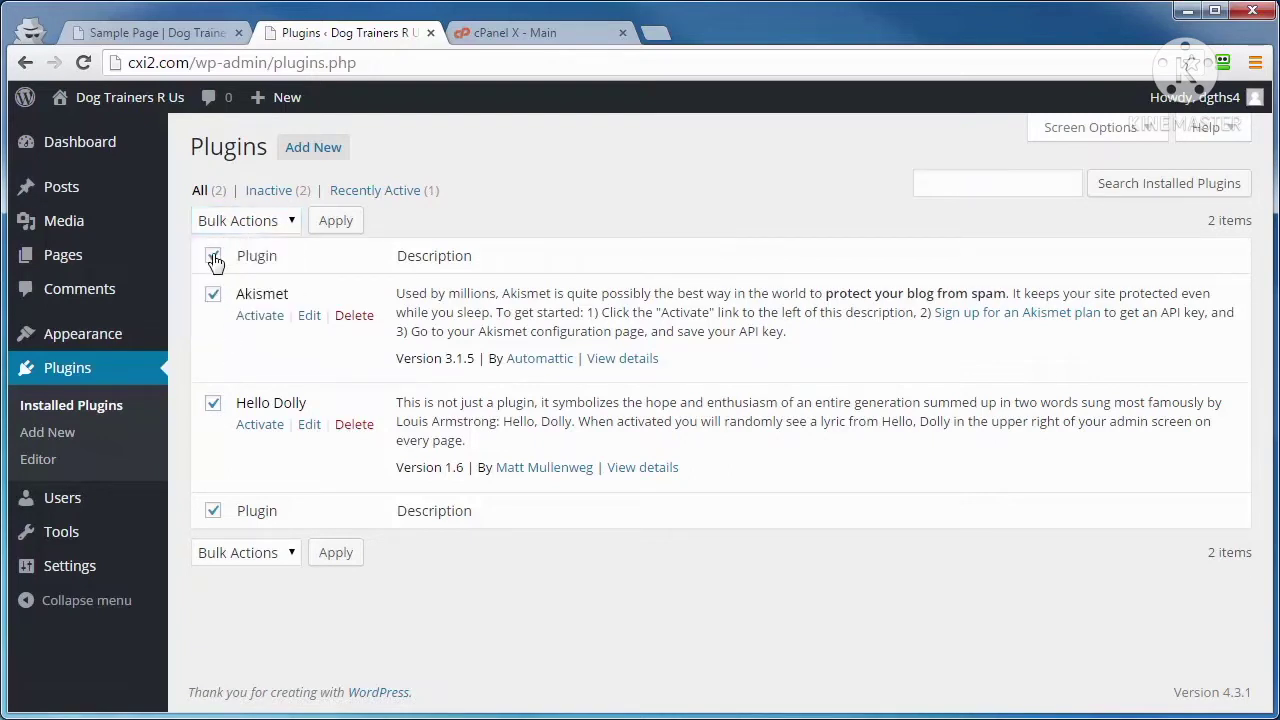
{"action": "left_click", "coordinate": [214, 257]}
{"action": "left_click", "coordinate": [365, 426]}
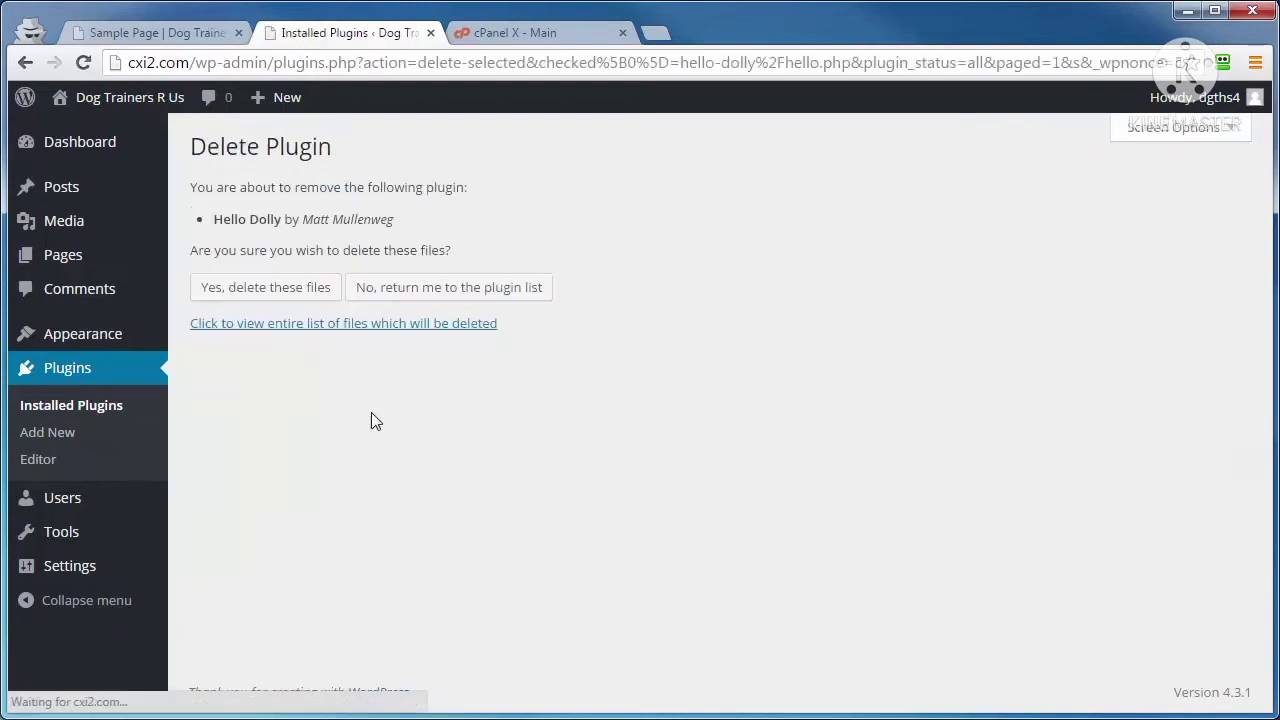
{"action": "left_click", "coordinate": [257, 290]}
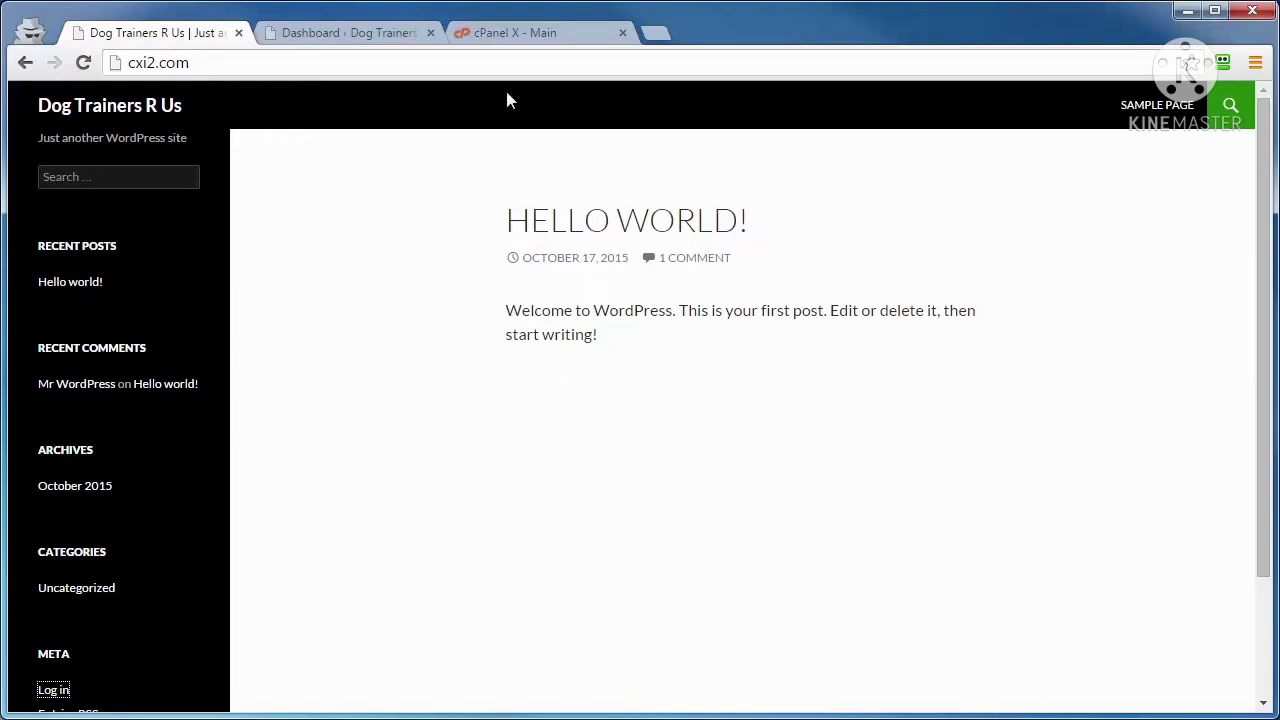
Open phpMyAdmin from cPanel and browse the wp_users table of the cxi2_dgths4 database.
{"action": "left_click", "coordinate": [508, 33]}
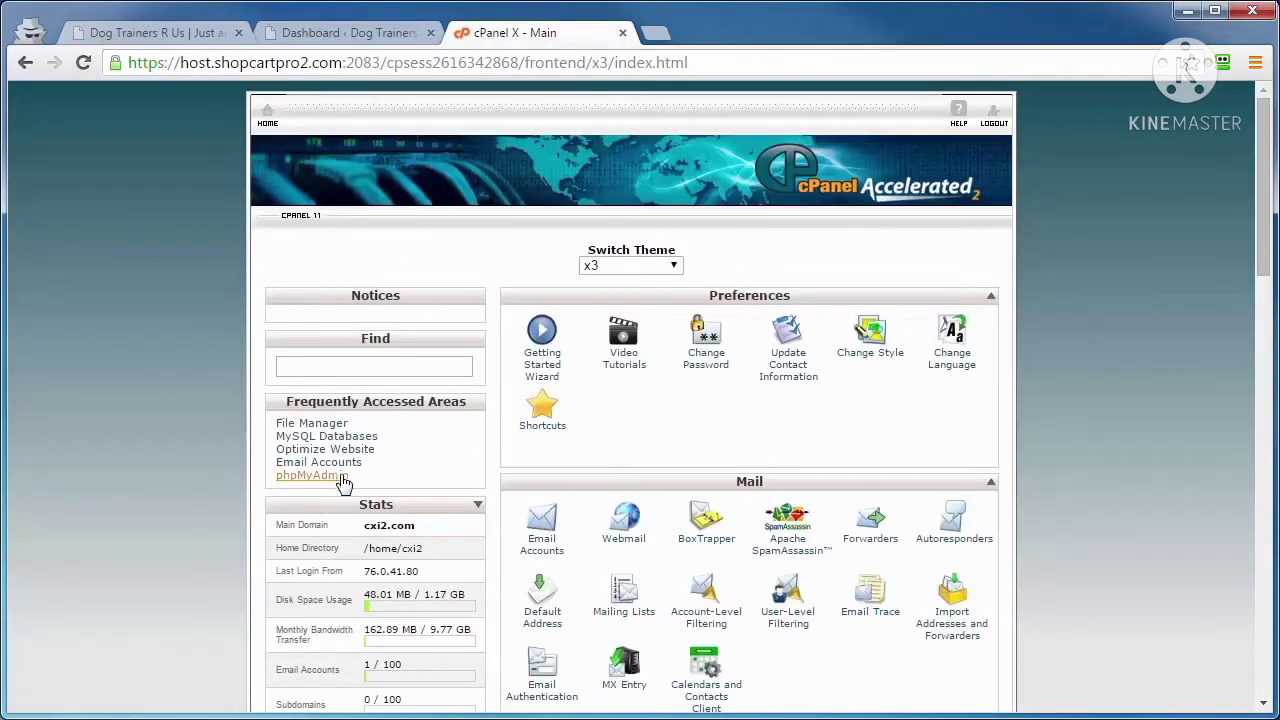
{"action": "scroll", "coordinate": [638, 420], "scroll_direction": "down", "scroll_amount": 12}
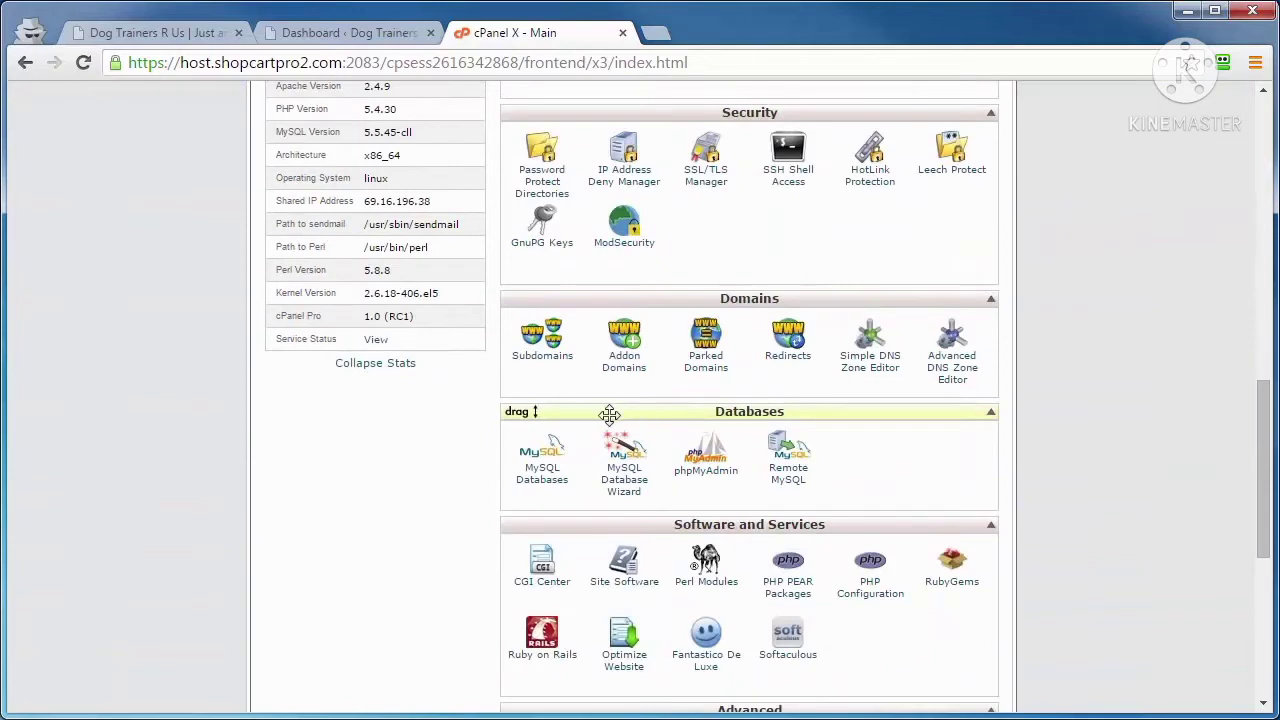
{"action": "left_click", "coordinate": [705, 470]}
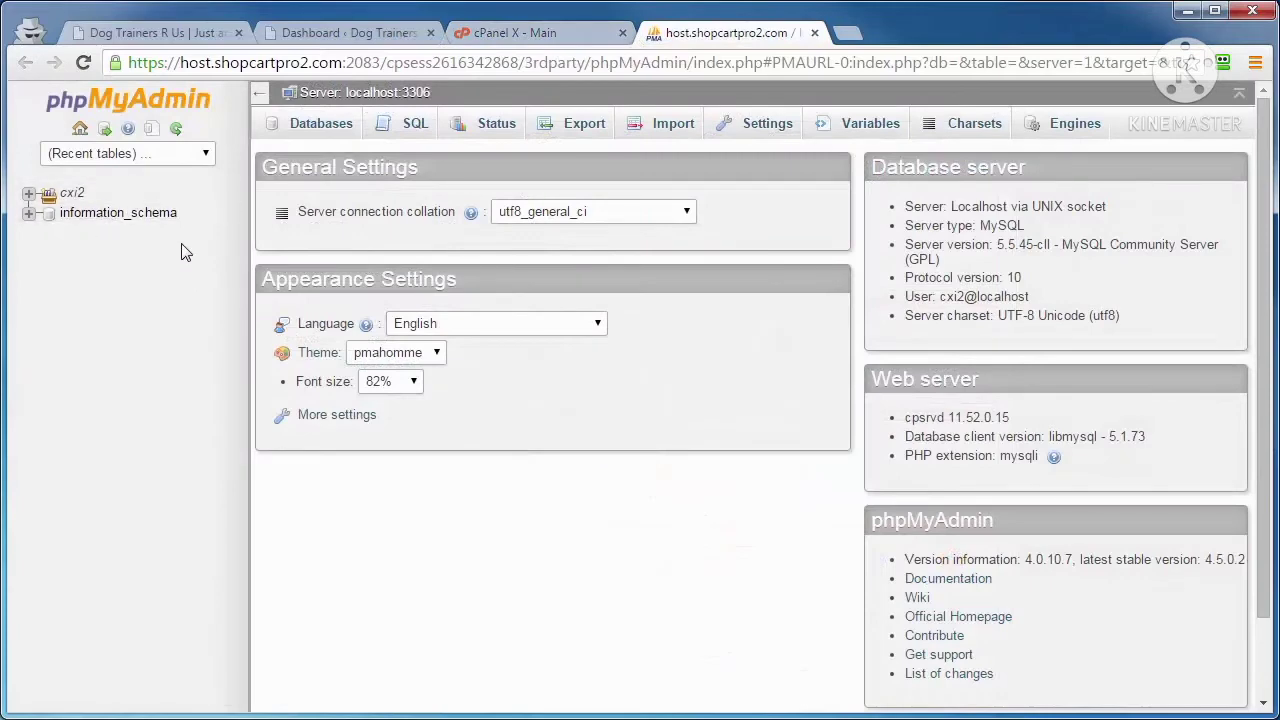
{"action": "left_click", "coordinate": [30, 194]}
{"action": "left_click", "coordinate": [90, 218]}
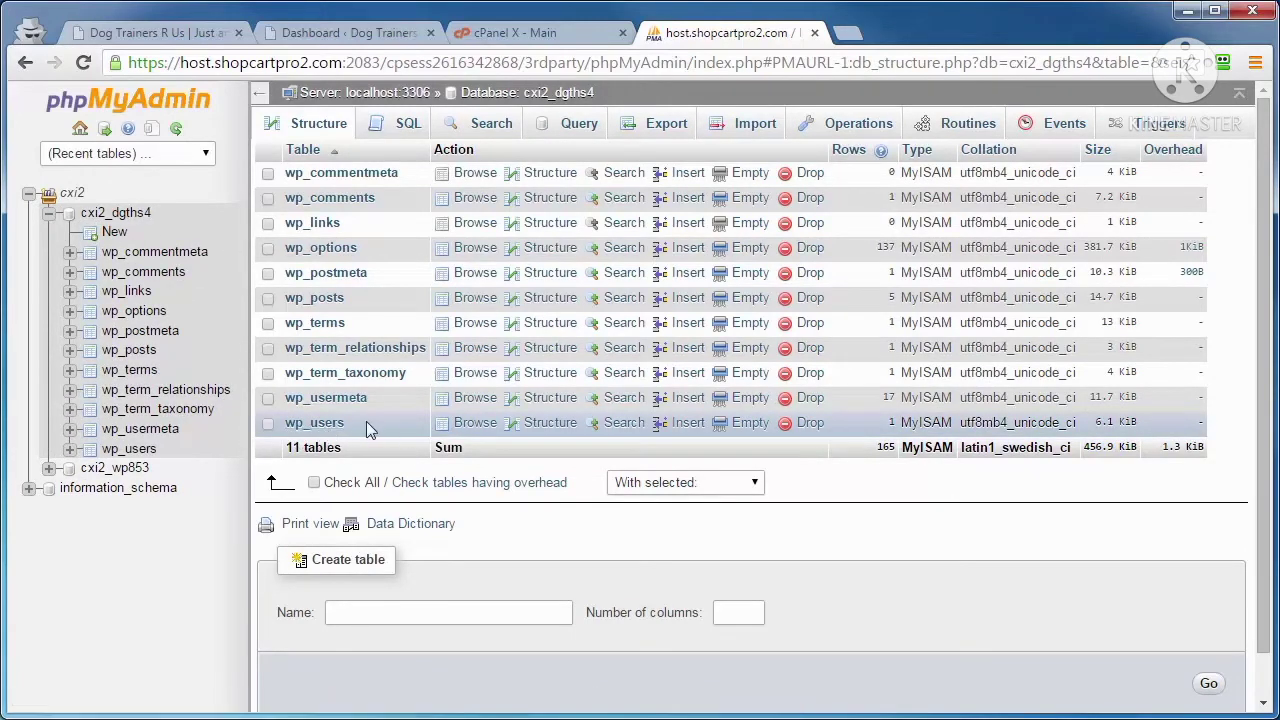
{"action": "left_click", "coordinate": [326, 430]}
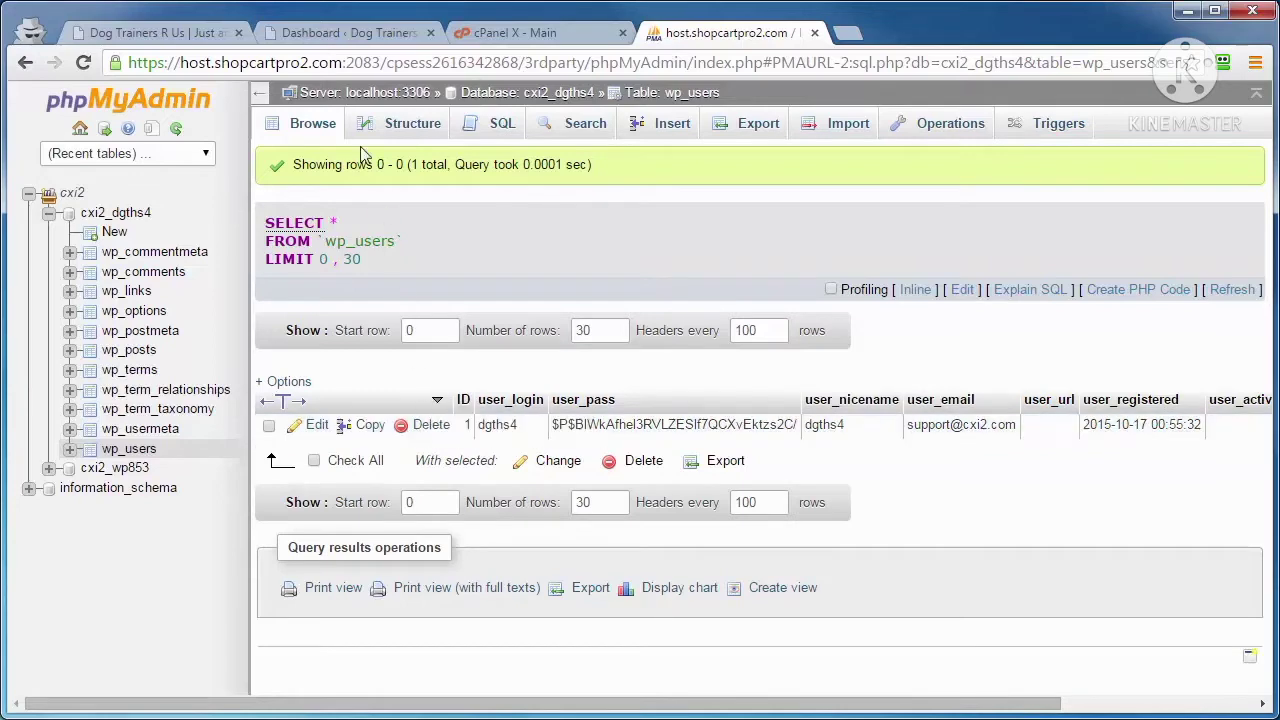
Open the Add New User form in the dashboard and set the role to Administrator.
{"action": "left_click", "coordinate": [288, 36]}
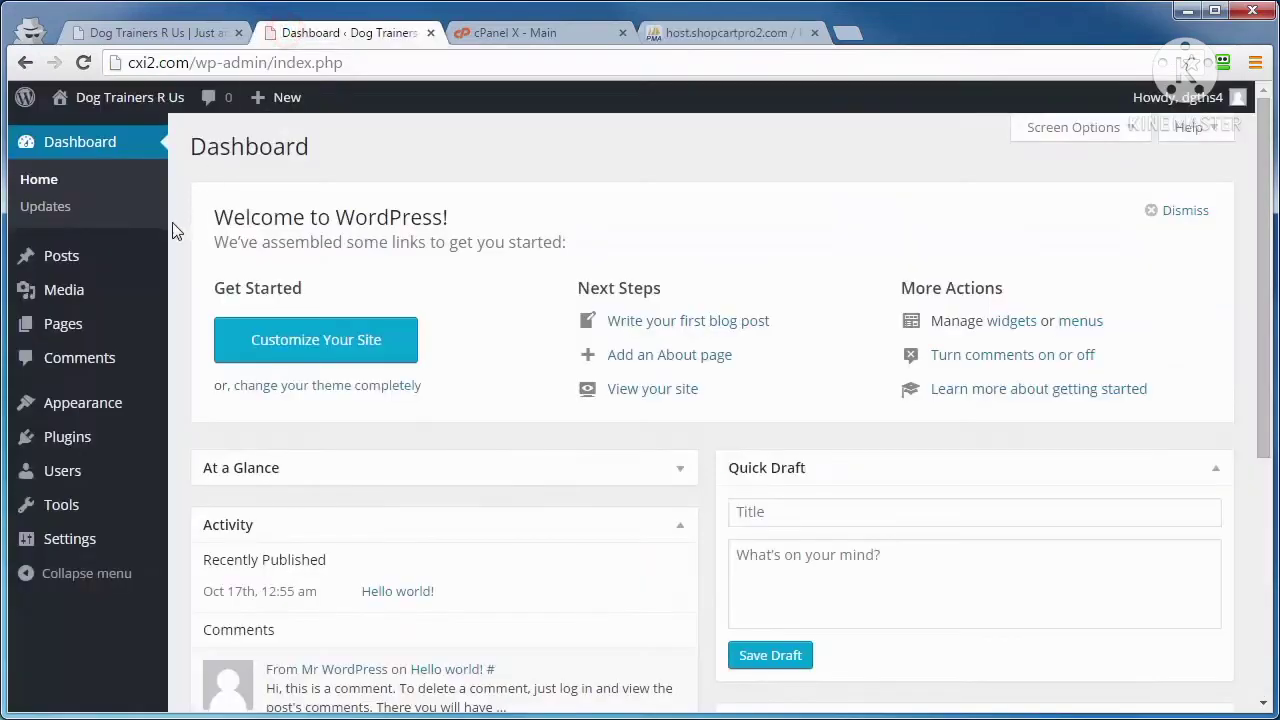
{"action": "mouse_move", "coordinate": [63, 484]}
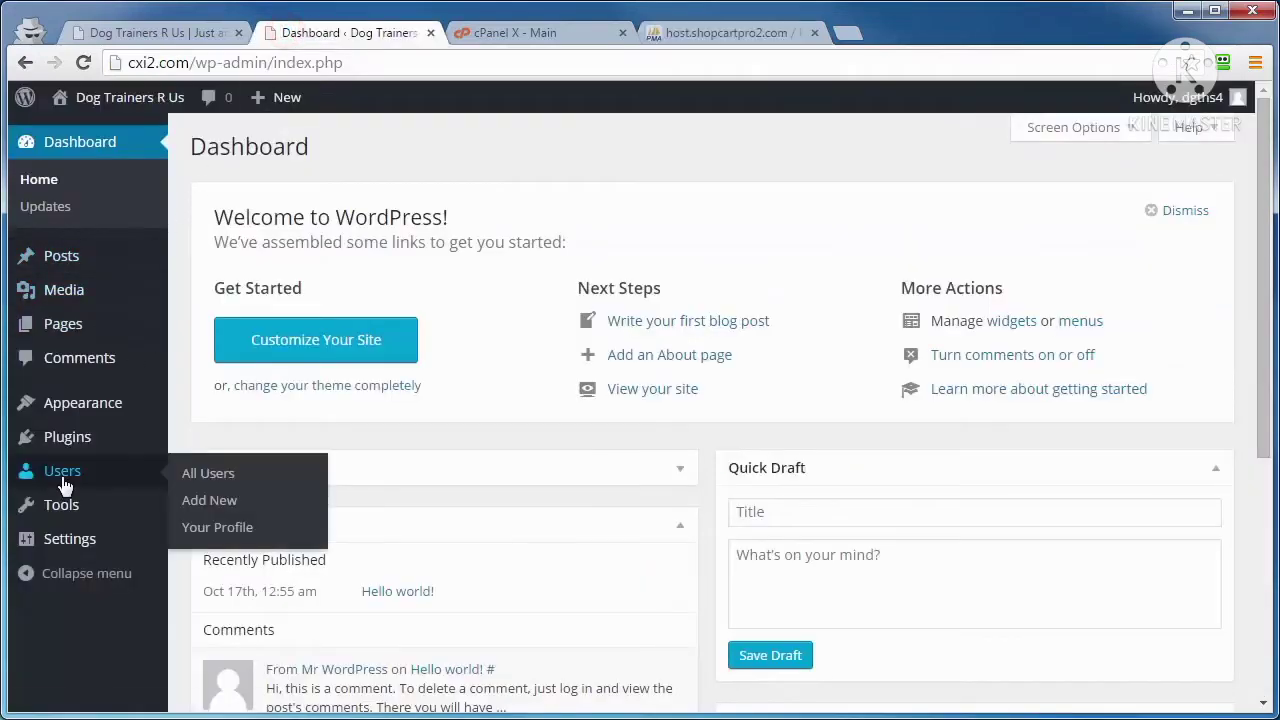
{"action": "left_click", "coordinate": [212, 505]}
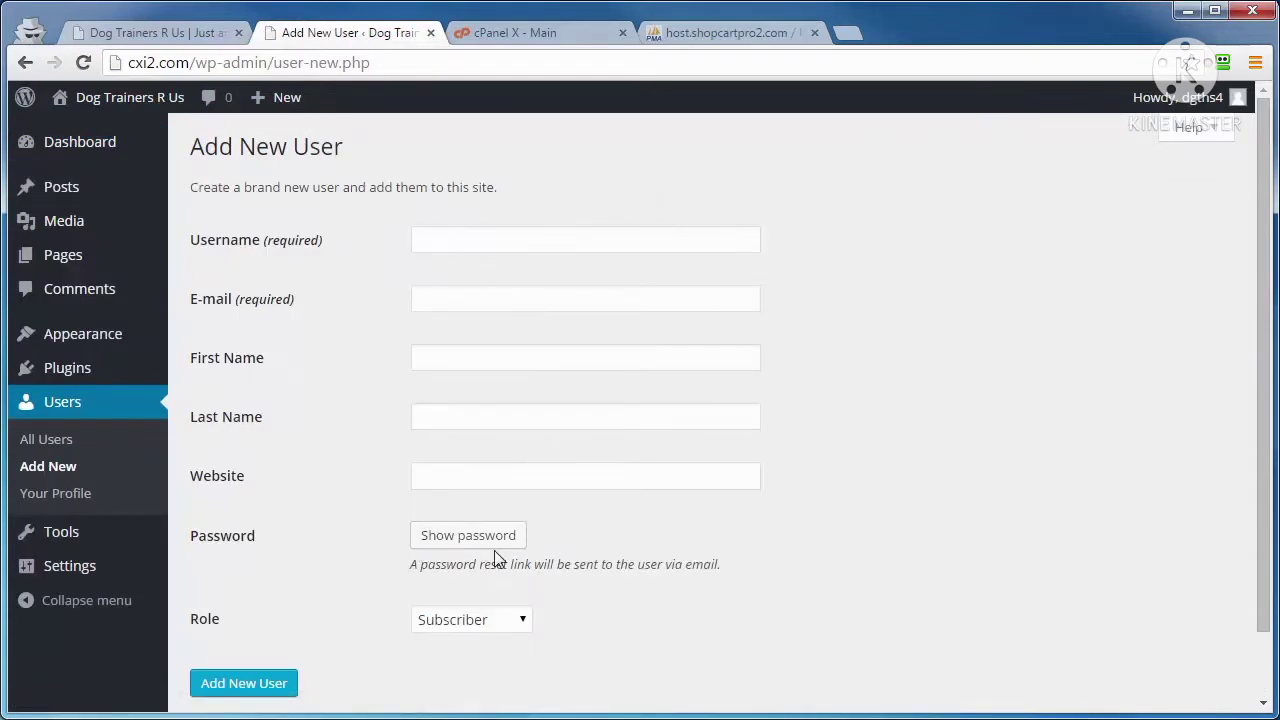
{"action": "left_click", "coordinate": [487, 622]}
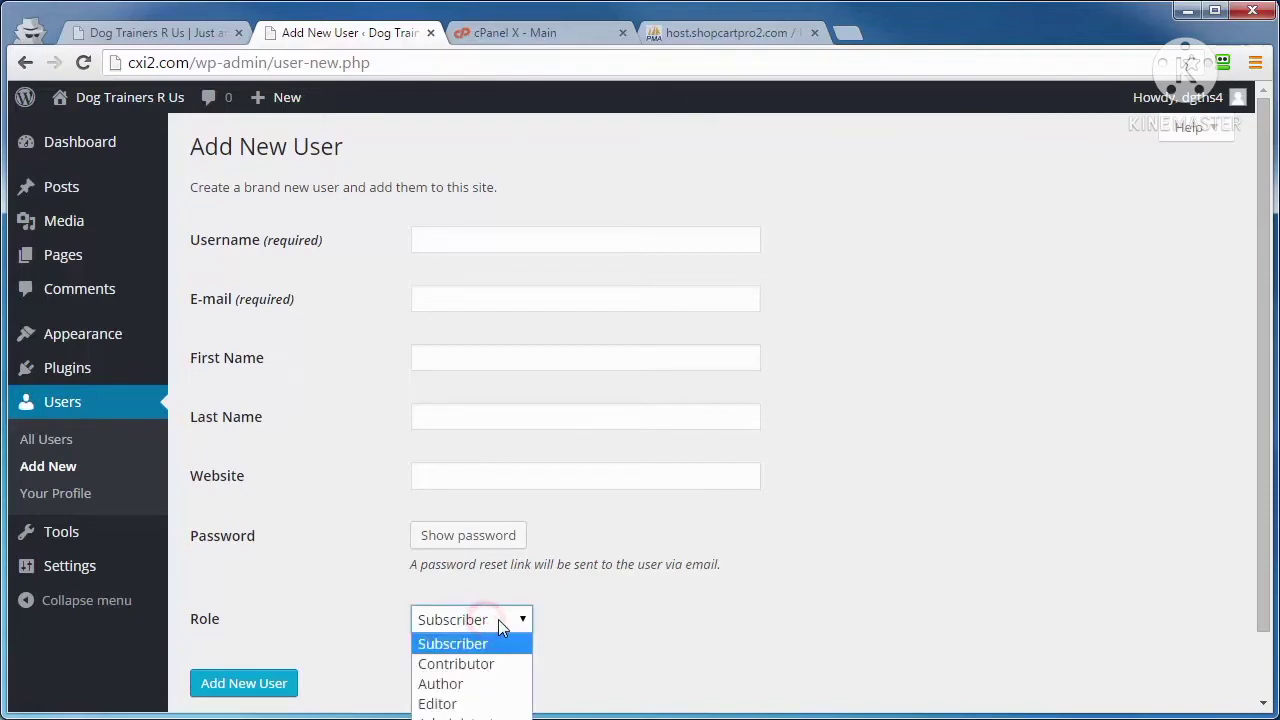
{"action": "scroll", "coordinate": [500, 619], "scroll_direction": "down", "scroll_amount": 1}
{"action": "left_click", "coordinate": [442, 655]}
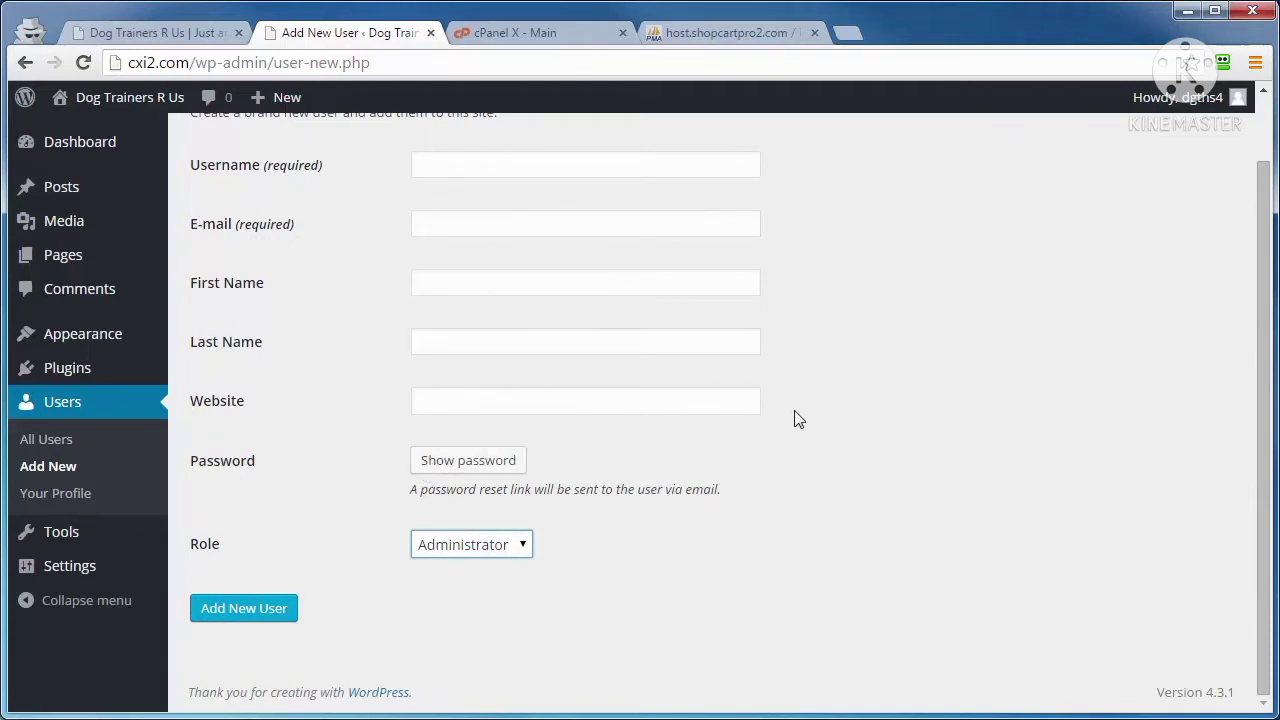
Compare the wp_users table with the dashboard's list of all users.
{"action": "left_click", "coordinate": [676, 36]}
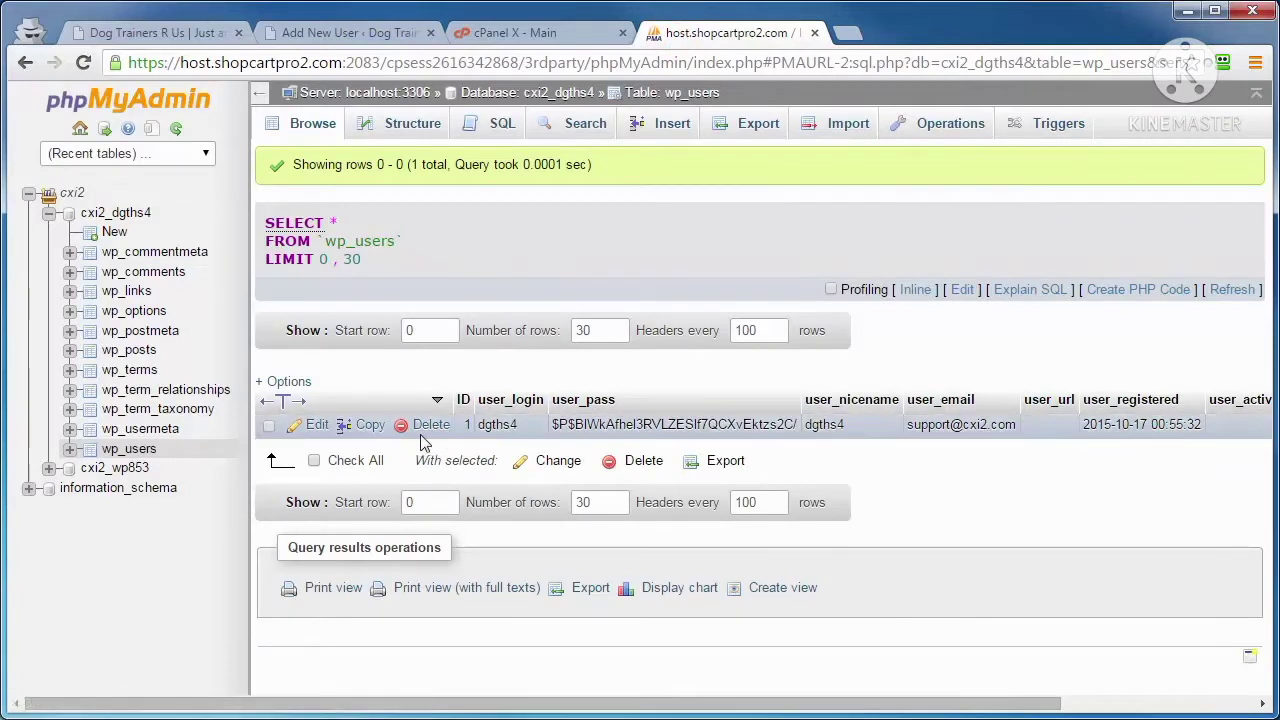
{"action": "left_click", "coordinate": [343, 34]}
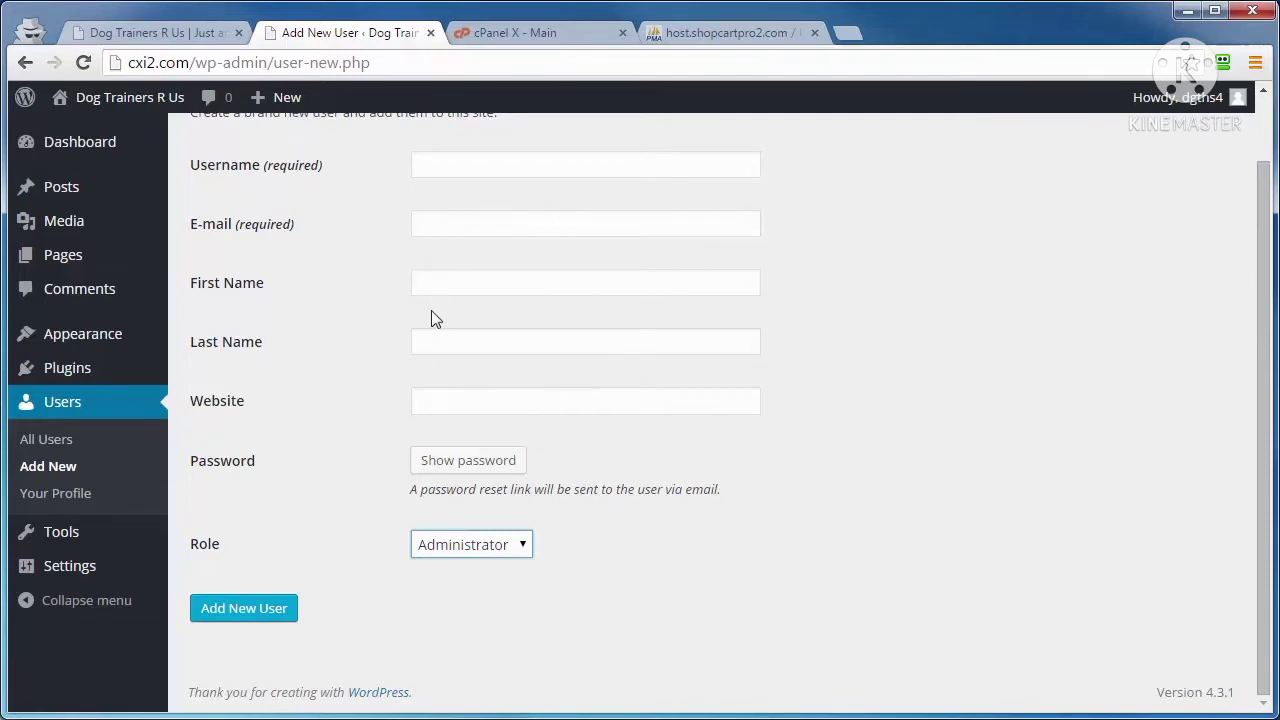
{"action": "left_click", "coordinate": [52, 439]}
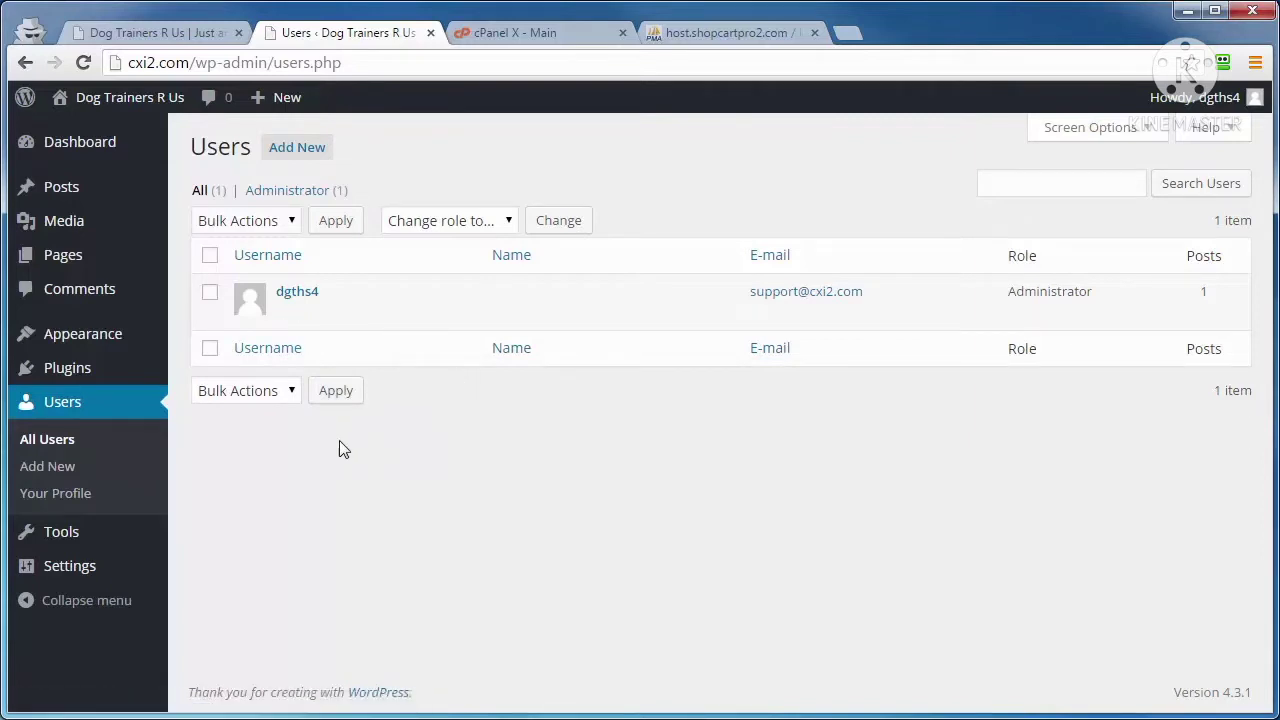
{"action": "mouse_move", "coordinate": [66, 378]}
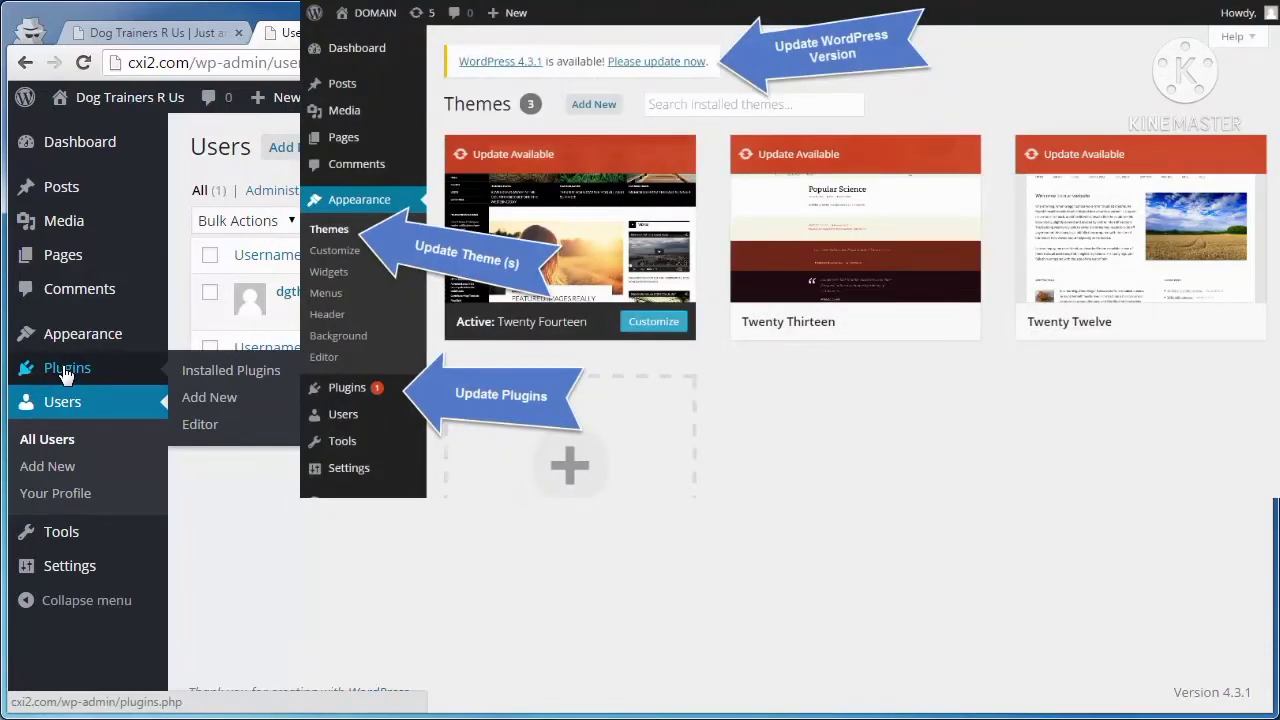
{"action": "mouse_move", "coordinate": [40, 336]}
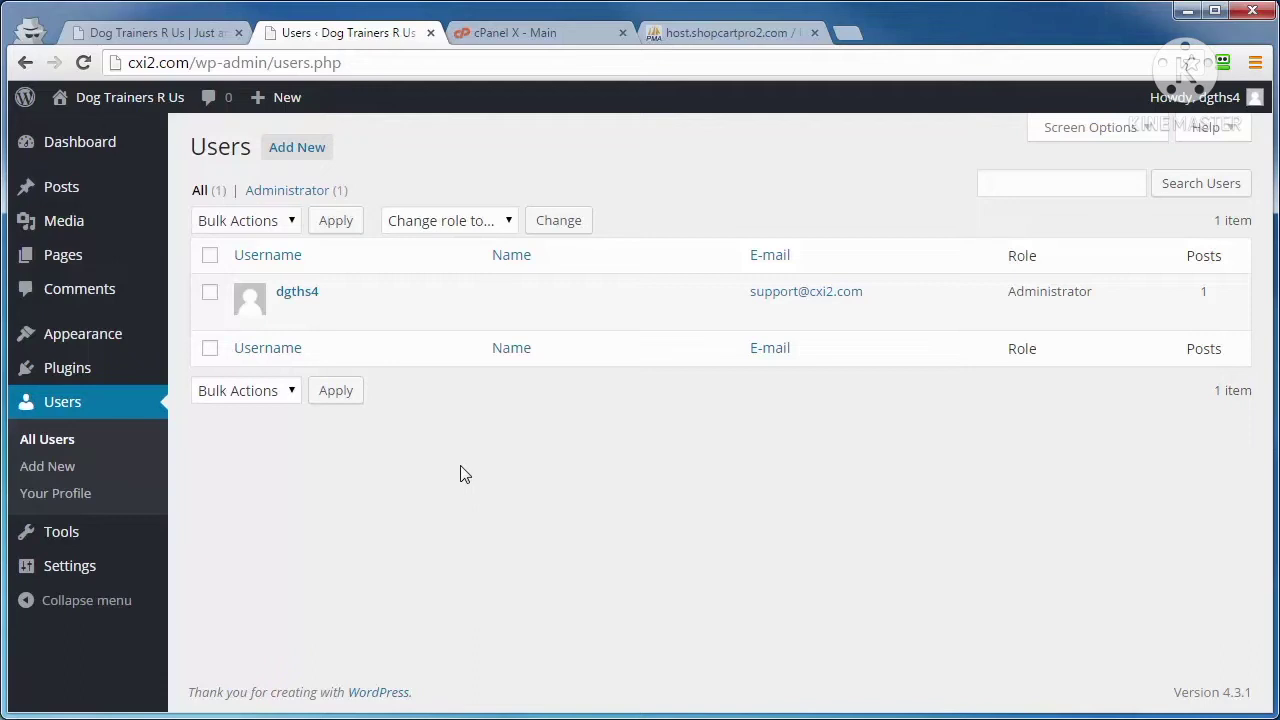
View the page source of the site's home page, then return to the users list.
{"action": "left_click", "coordinate": [140, 33]}
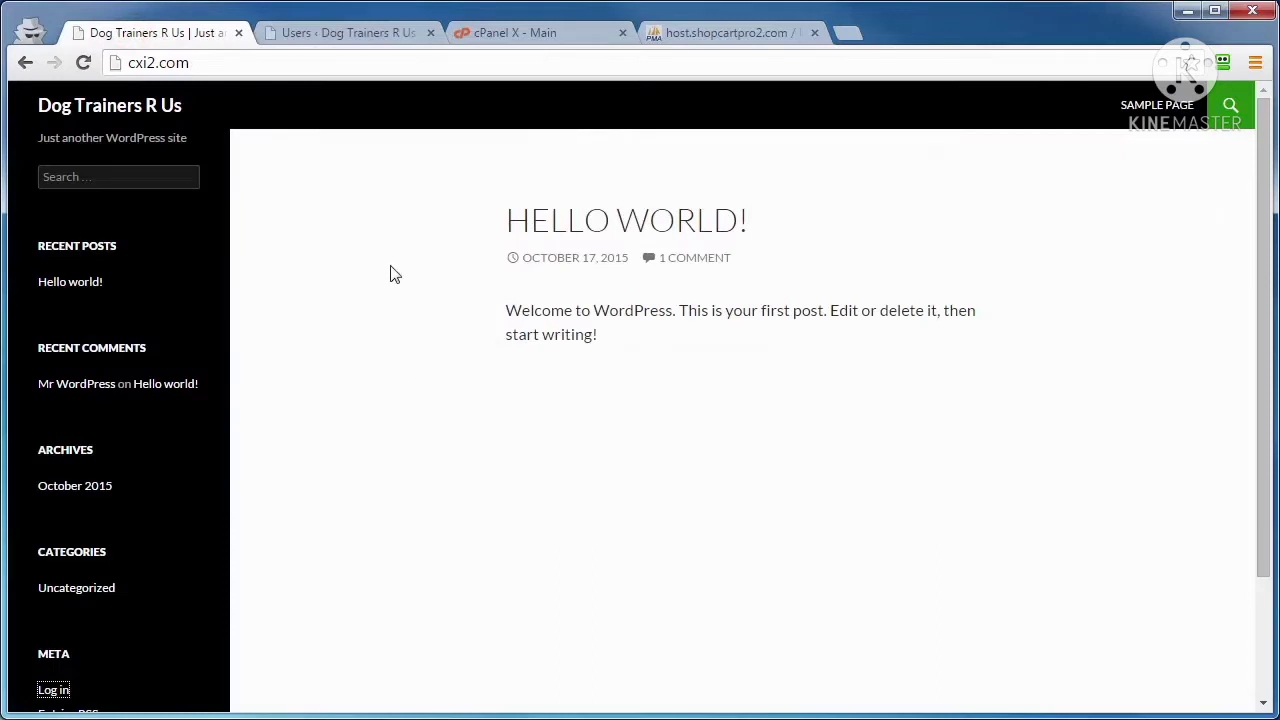
{"action": "right_click", "coordinate": [346, 292]}
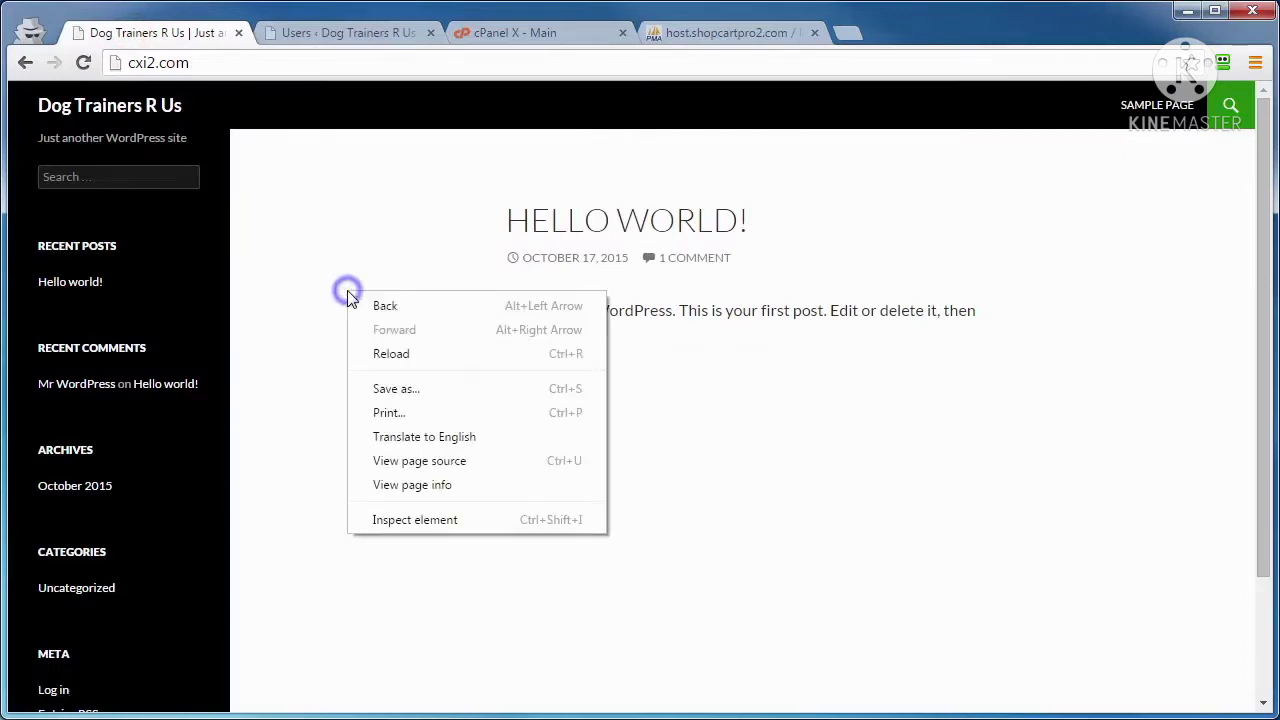
{"action": "right_click", "coordinate": [290, 227]}
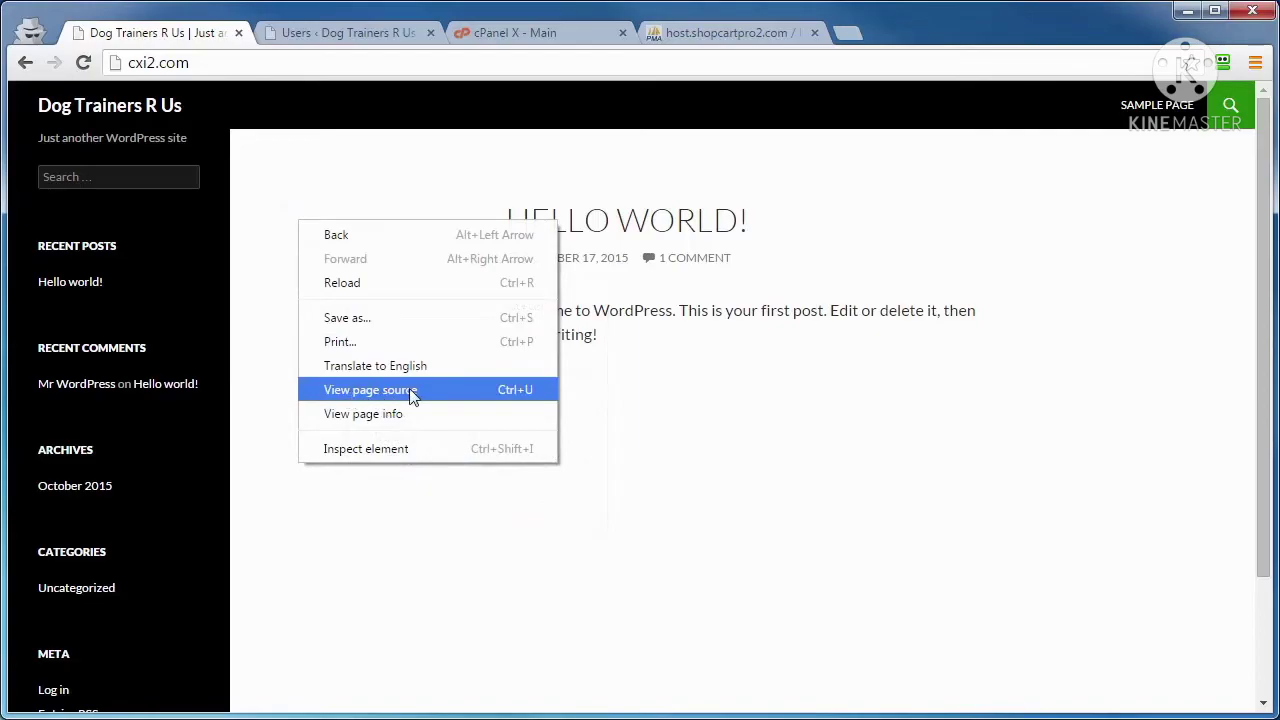
{"action": "left_click", "coordinate": [350, 390]}
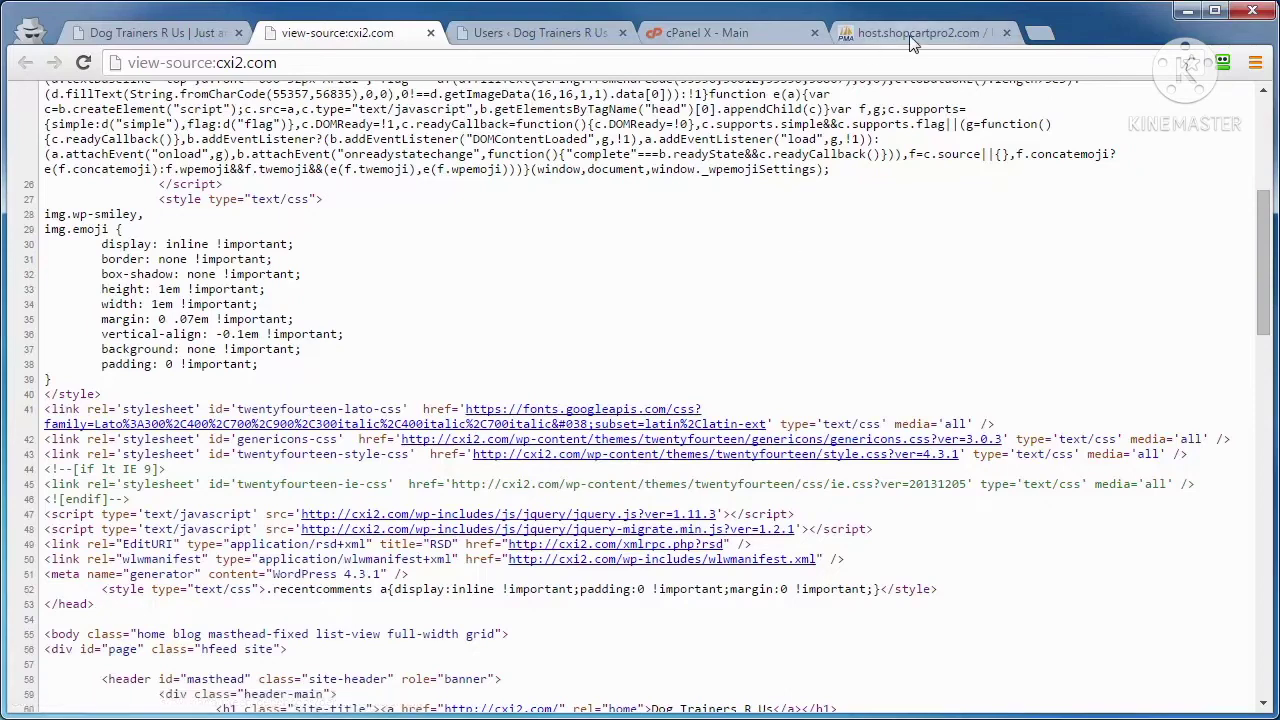
{"action": "left_click", "coordinate": [430, 32]}
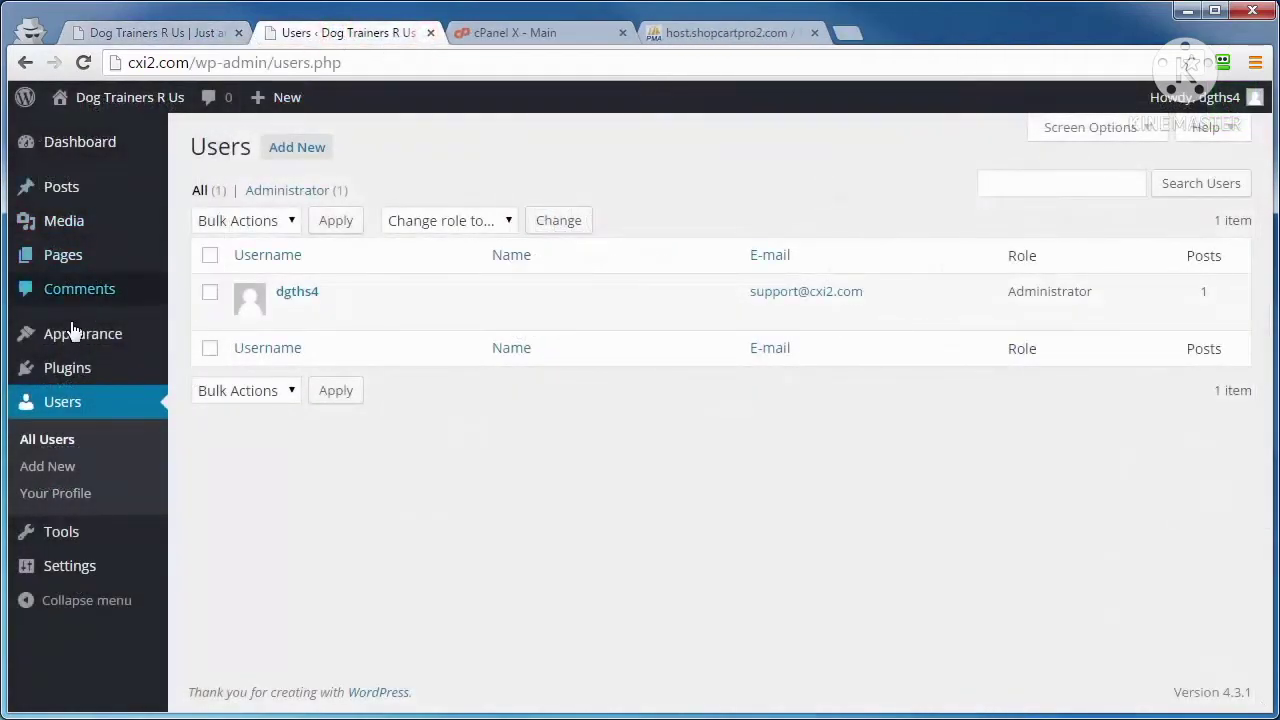
Install and activate the Meta Generator and Version Info Remover plugin, then open its settings page.
{"action": "mouse_move", "coordinate": [55, 368]}
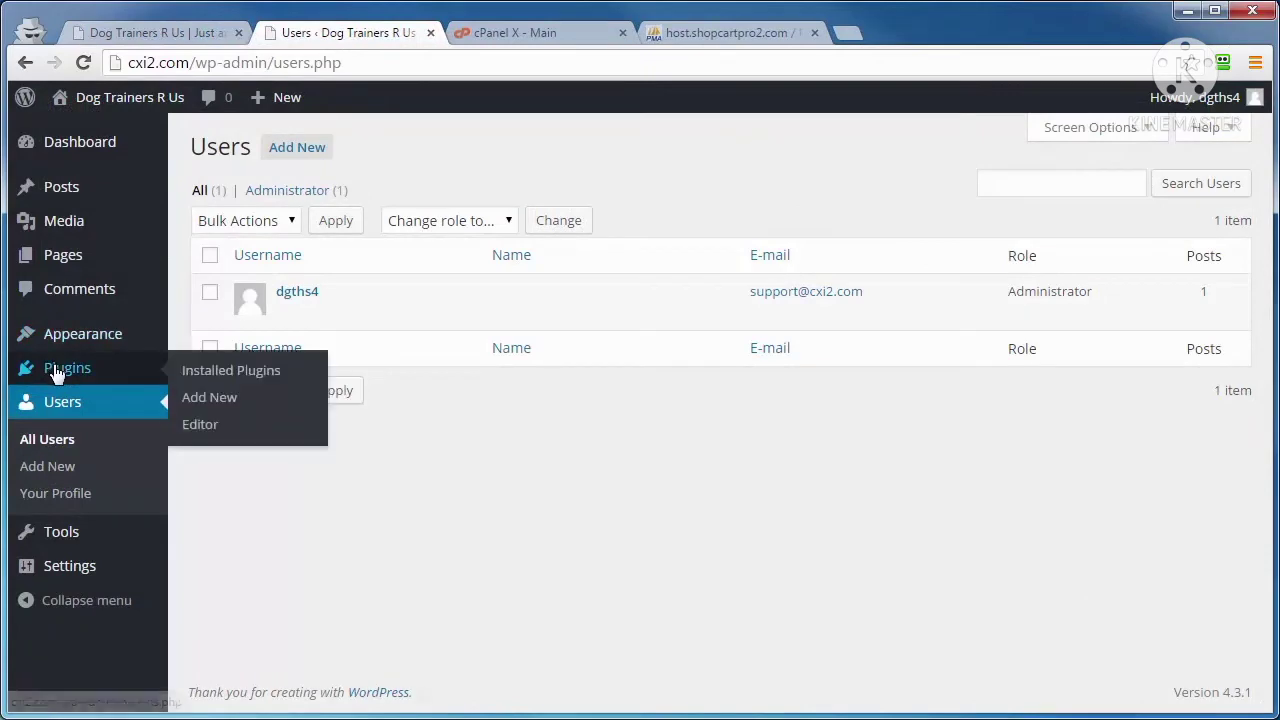
{"action": "left_click", "coordinate": [220, 399]}
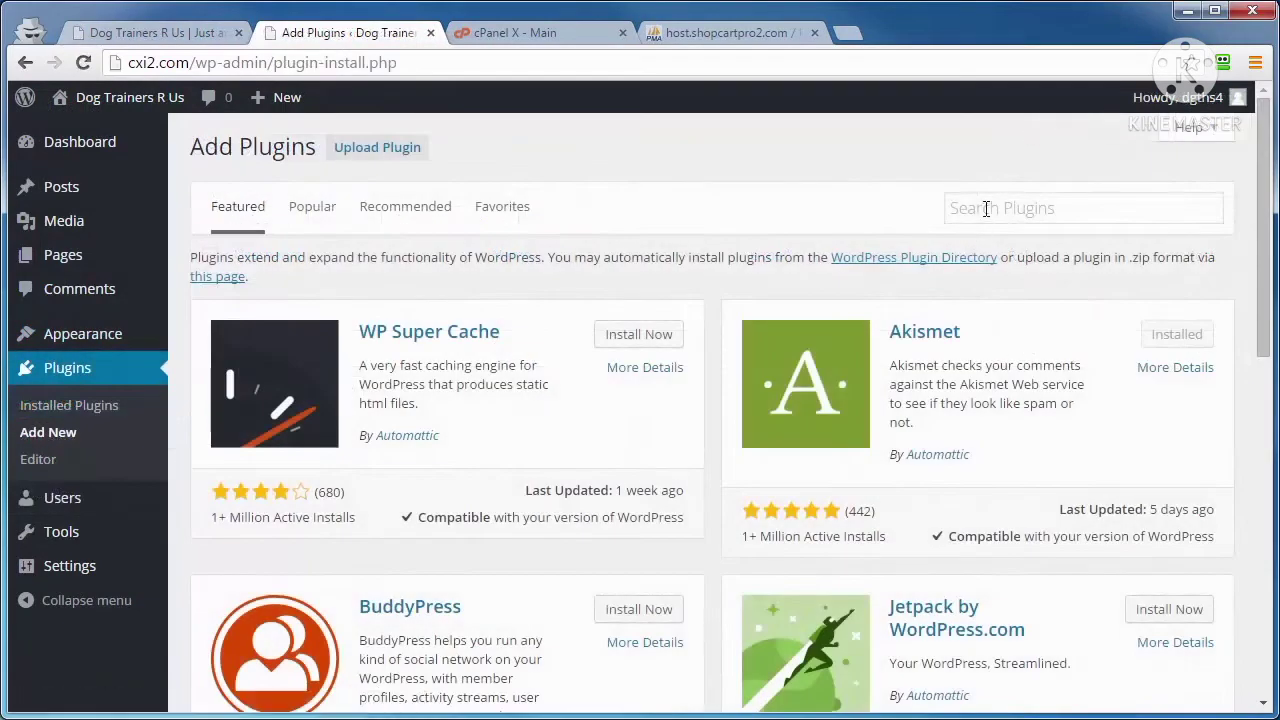
{"action": "left_click", "coordinate": [986, 208]}
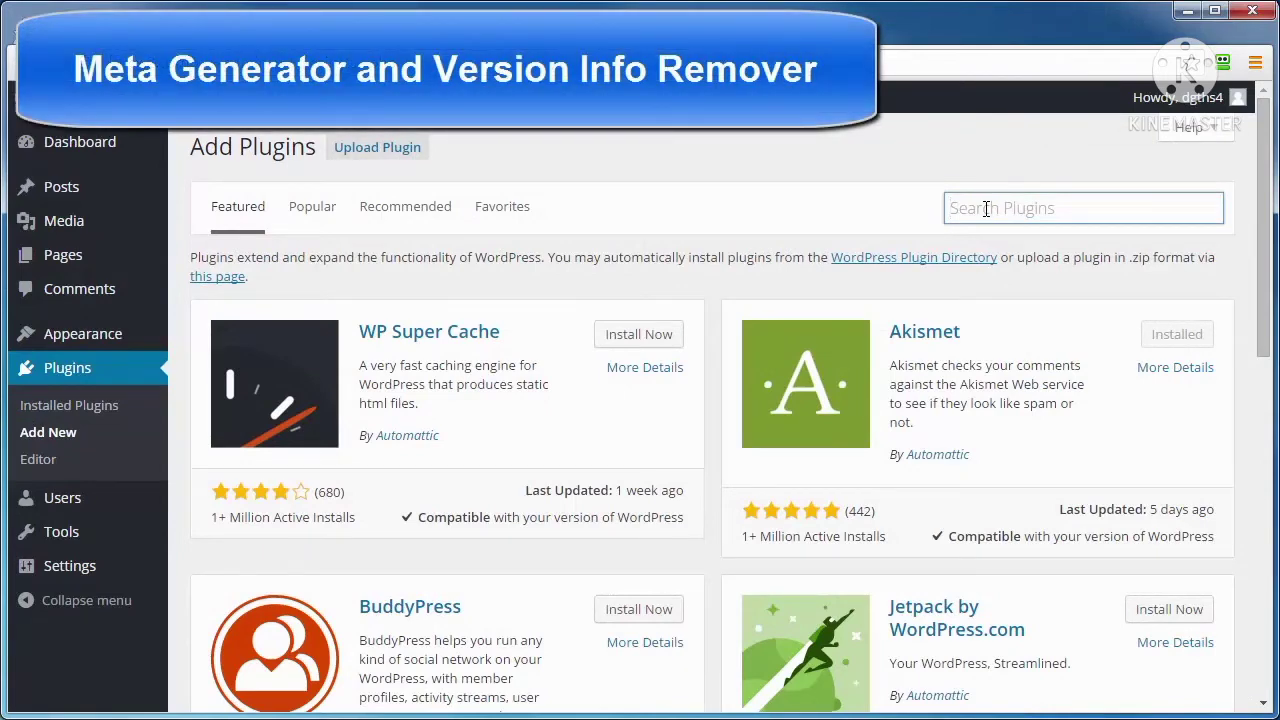
{"action": "type", "text": "Meta Generator and Version Info Remover"}
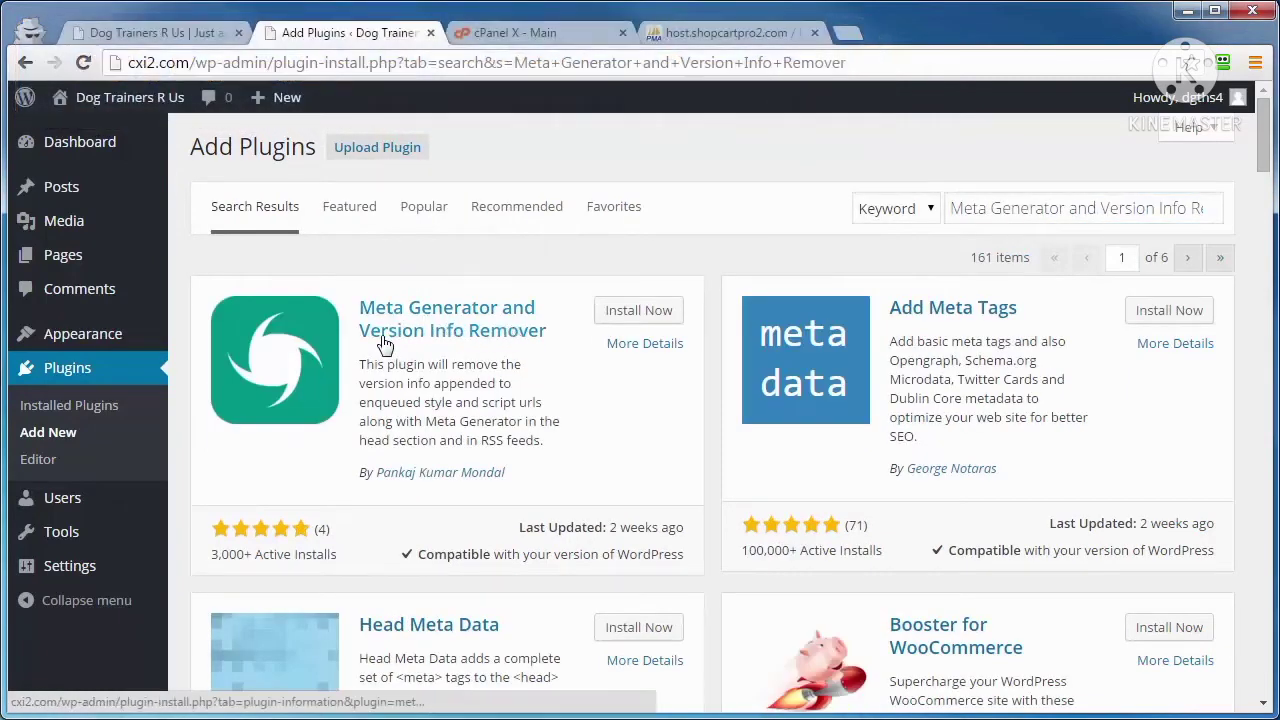
{"action": "left_click", "coordinate": [635, 312]}
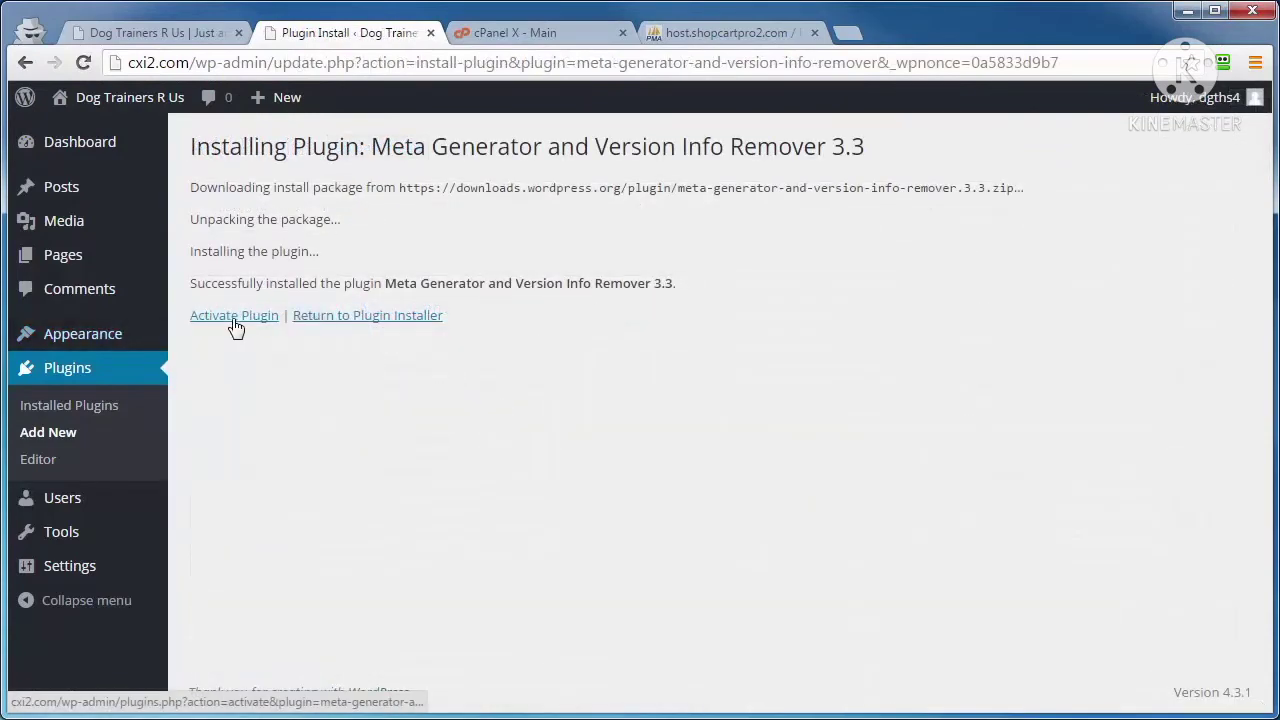
{"action": "left_click", "coordinate": [232, 317]}
{"action": "mouse_move", "coordinate": [55, 572]}
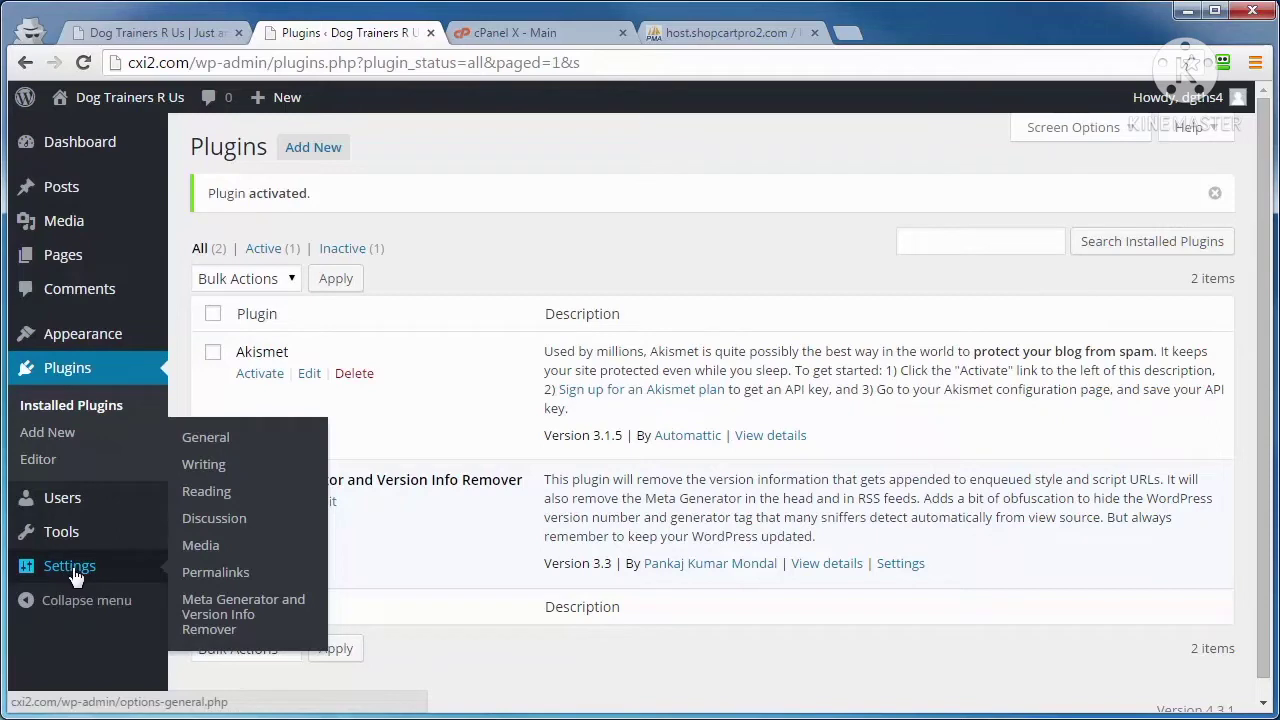
{"action": "left_click", "coordinate": [218, 616]}
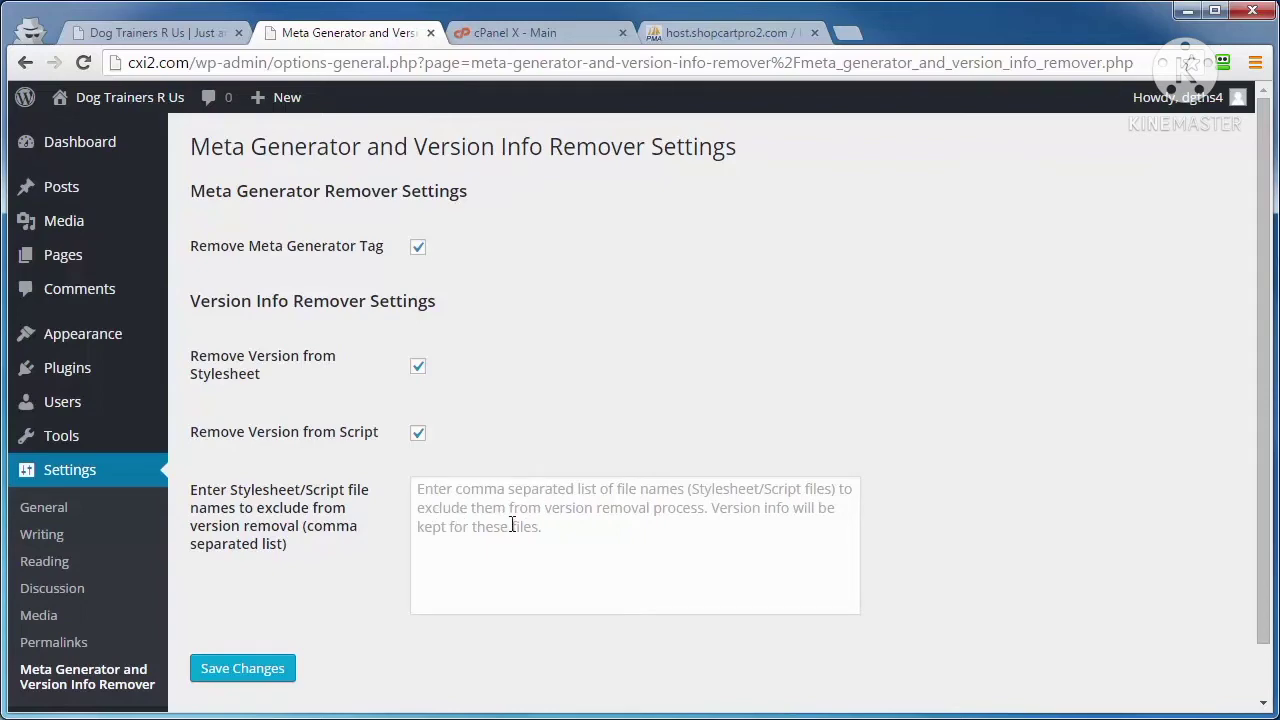
View the page source of the site's home page, then close it and return to the plugin settings.
{"action": "left_click", "coordinate": [150, 34]}
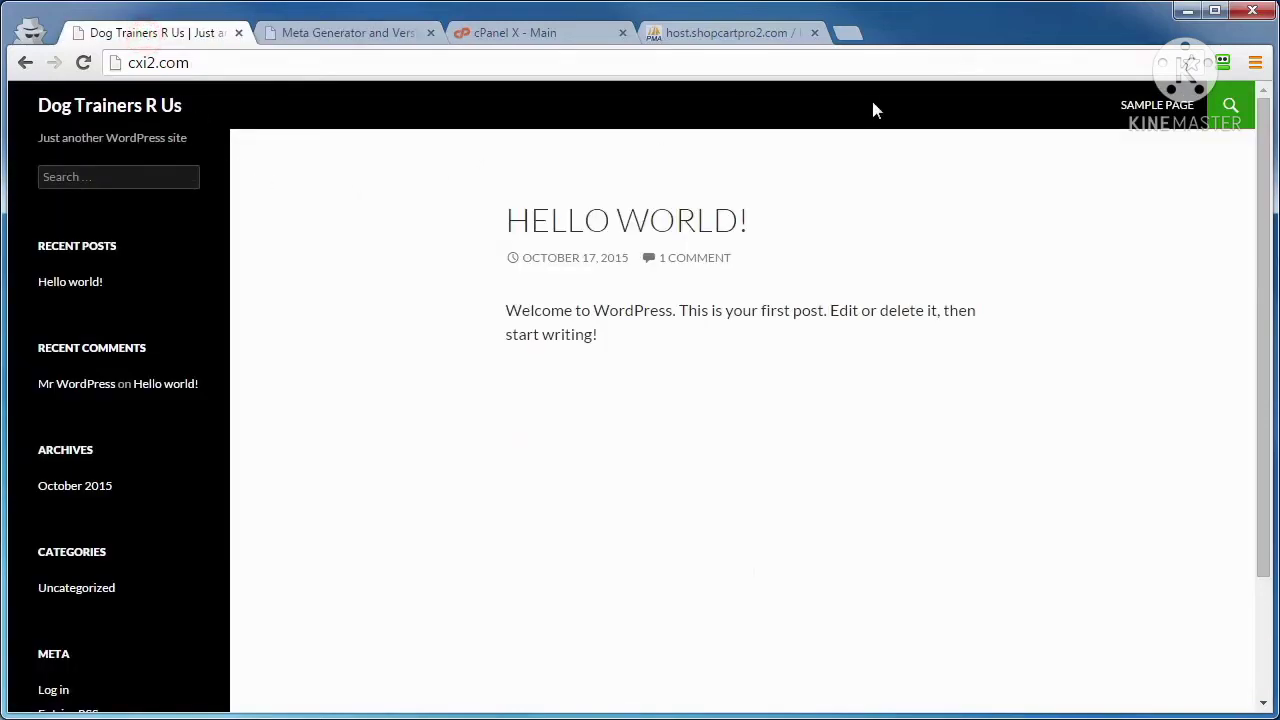
{"action": "right_click", "coordinate": [361, 229]}
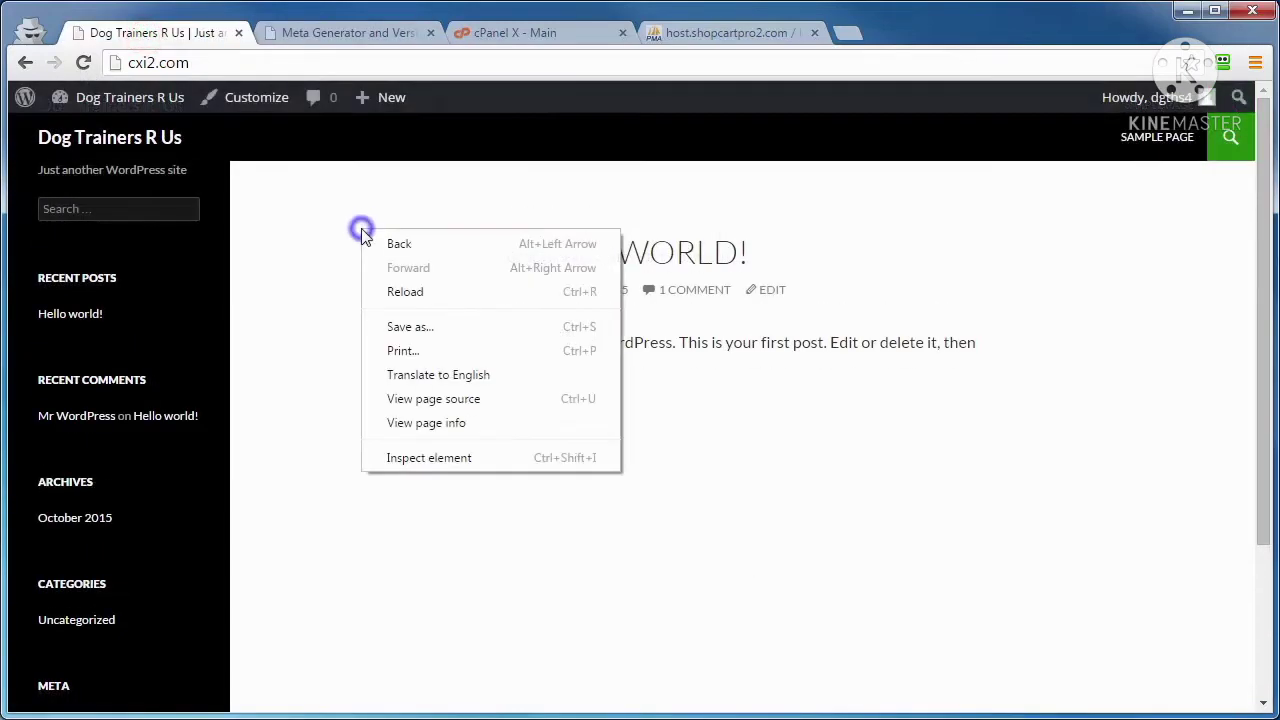
{"action": "left_click", "coordinate": [432, 399]}
{"action": "scroll", "coordinate": [430, 400], "scroll_direction": "down", "scroll_amount": 5}
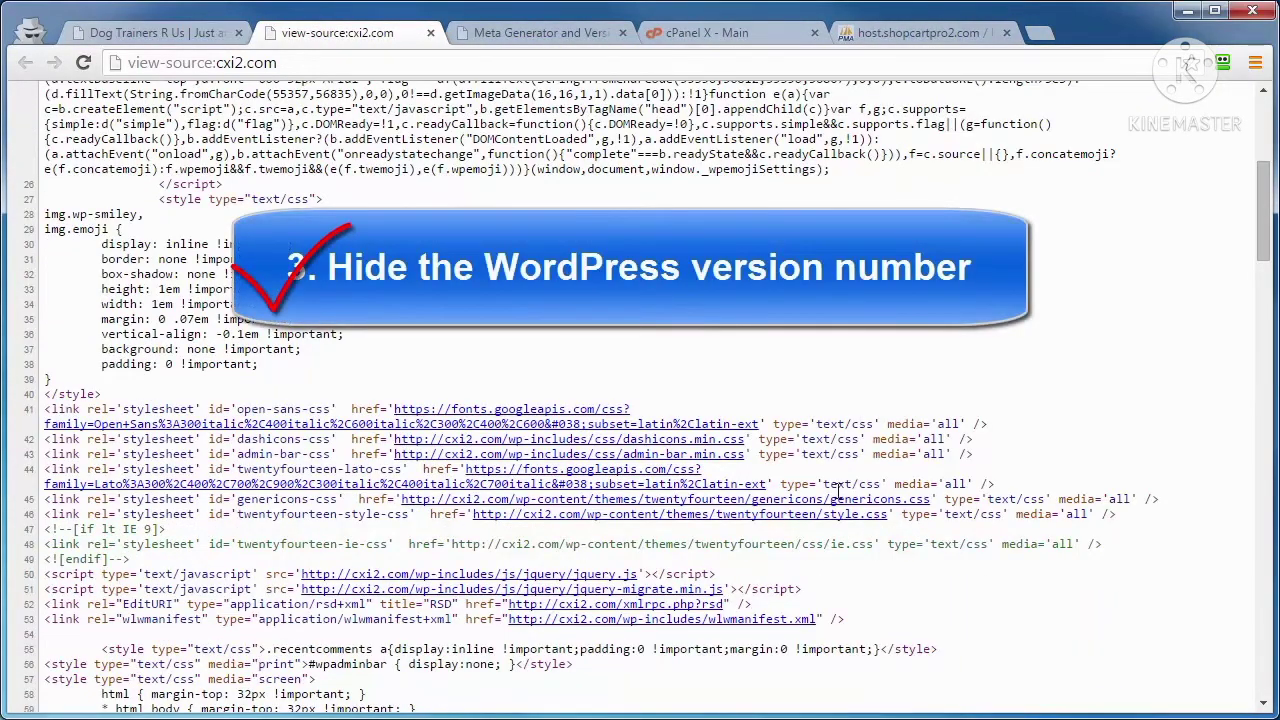
{"action": "left_click", "coordinate": [430, 34]}
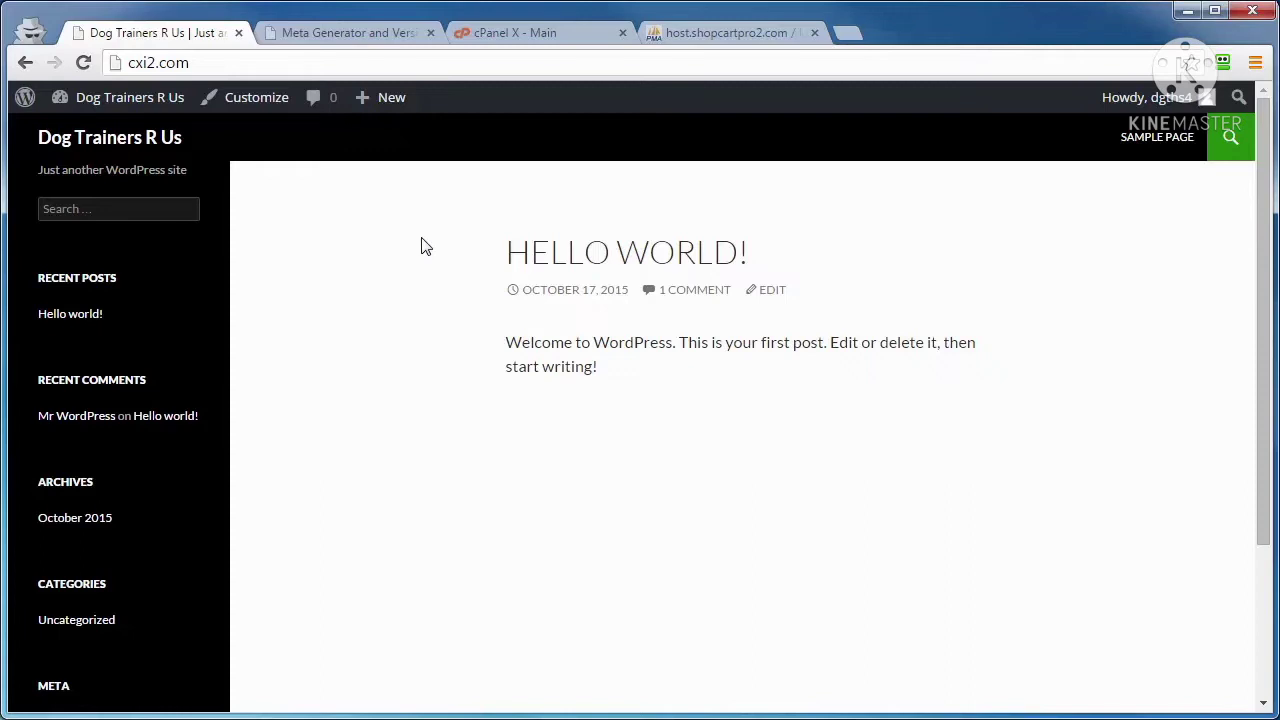
{"action": "left_click", "coordinate": [368, 36]}
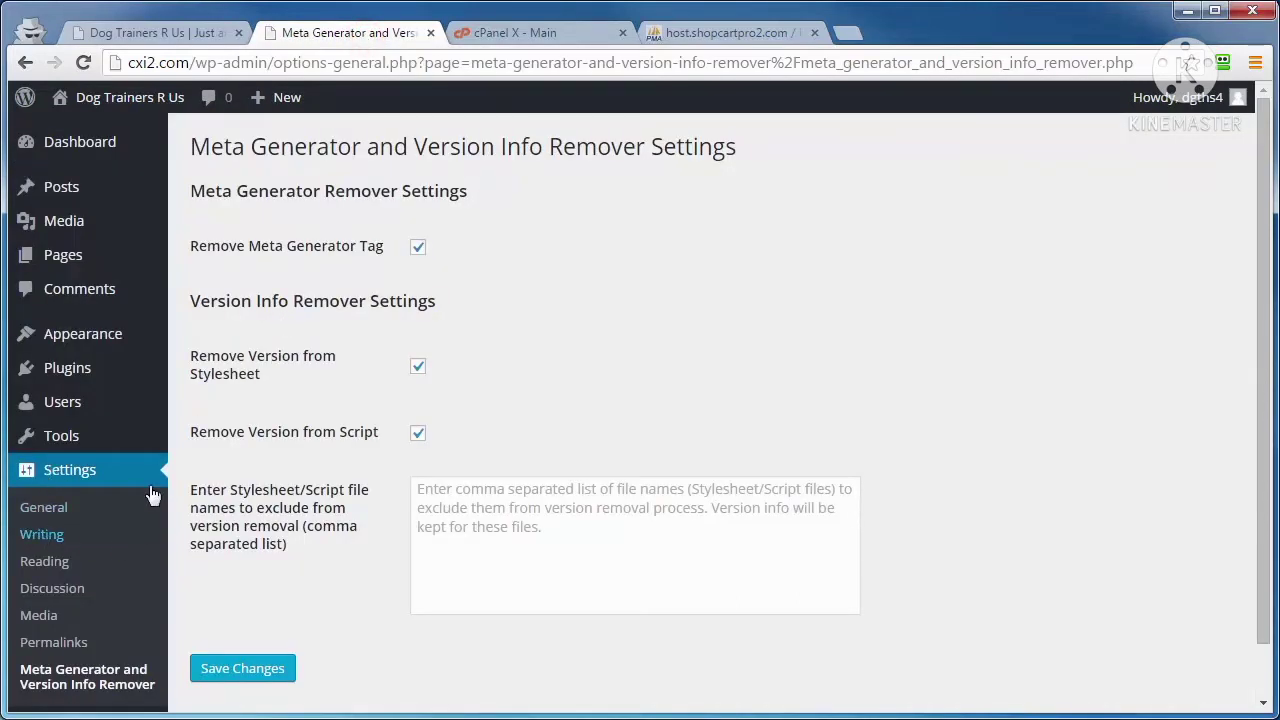
Search plugins for updraft, install and activate UpdraftPlus Backup and Restoration, and open its UpdraftPlus Backups settings.
{"action": "mouse_move", "coordinate": [62, 372]}
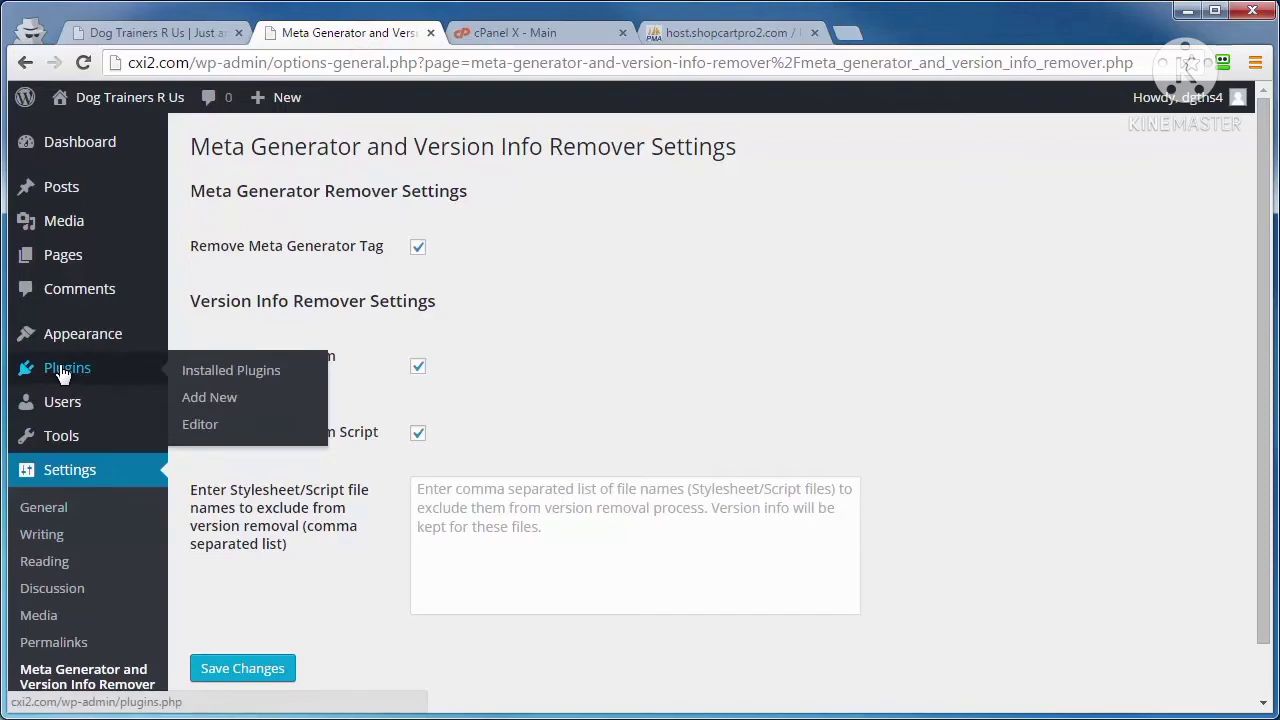
{"action": "left_click", "coordinate": [223, 399]}
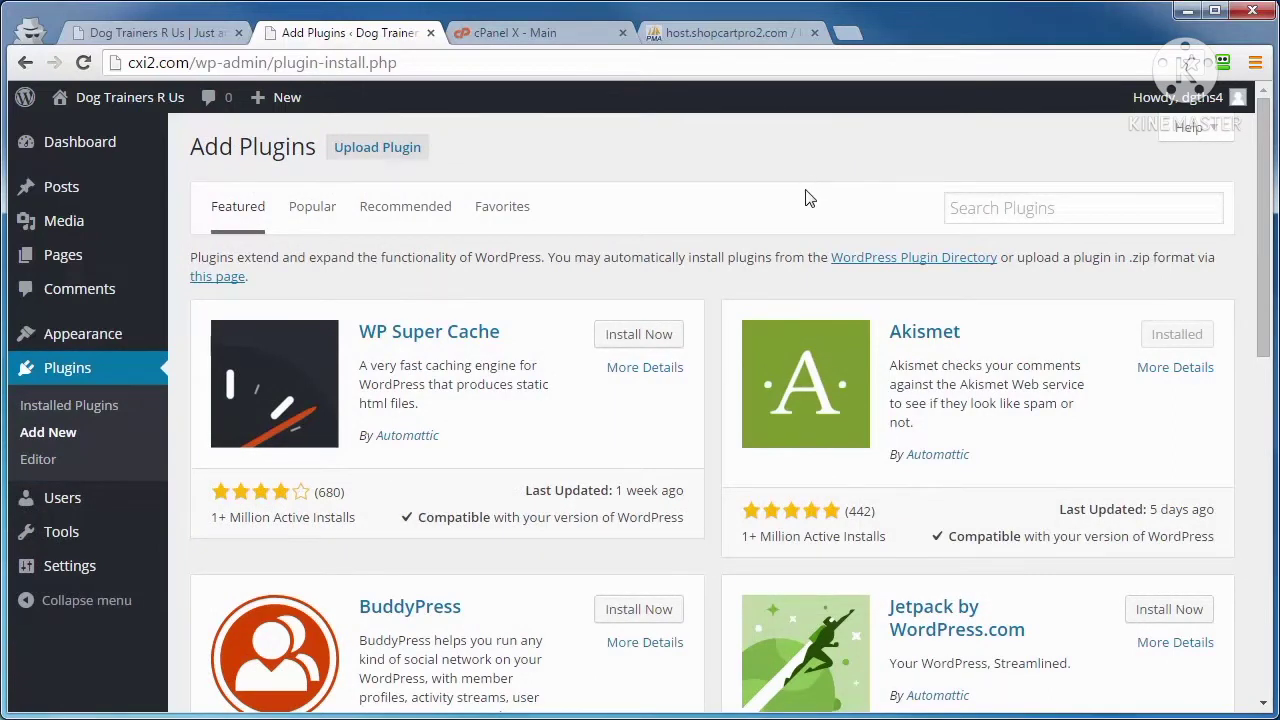
{"action": "left_click", "coordinate": [975, 207]}
{"action": "type", "text": "updraft"}
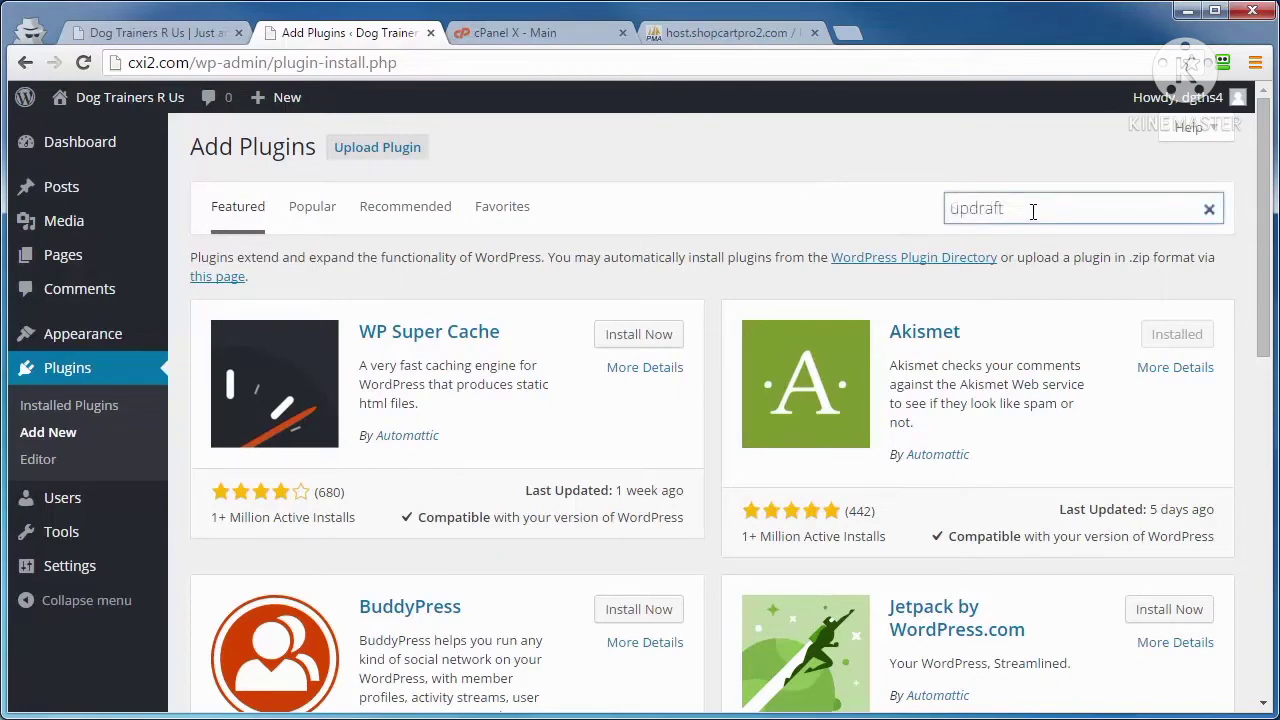
{"action": "key", "text": "Return"}
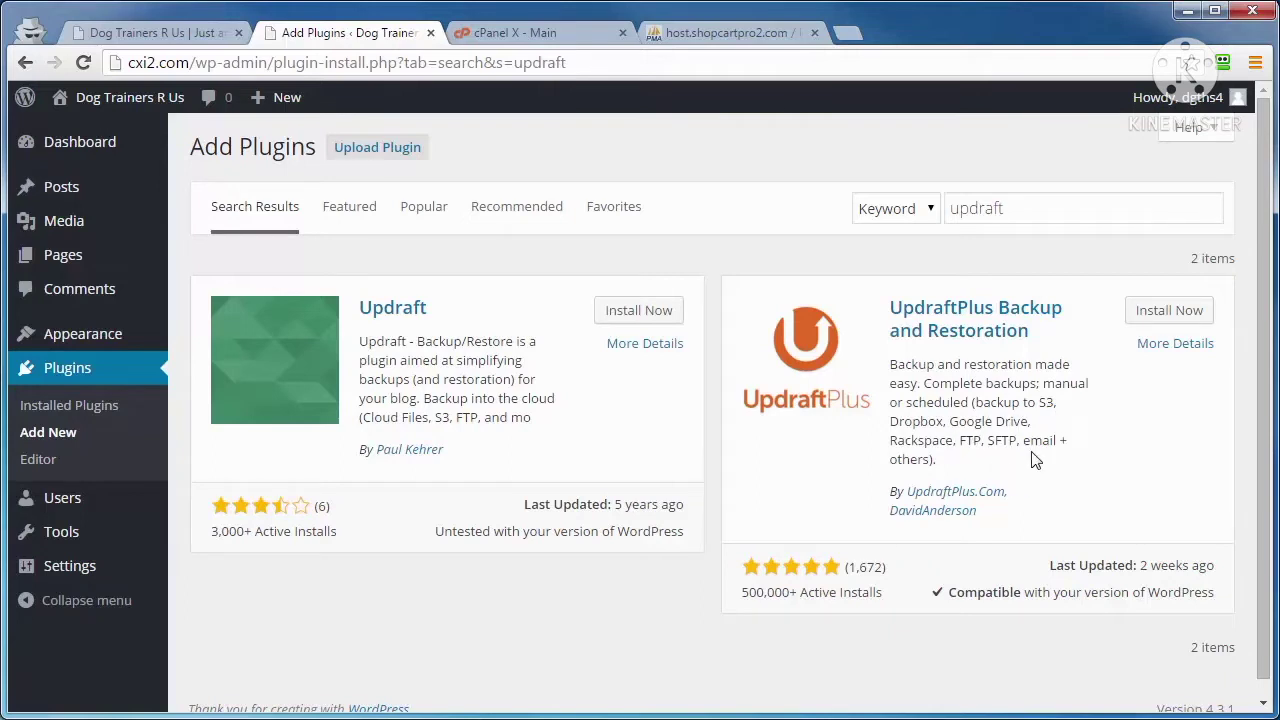
{"action": "left_click", "coordinate": [1170, 312]}
{"action": "left_click", "coordinate": [229, 317]}
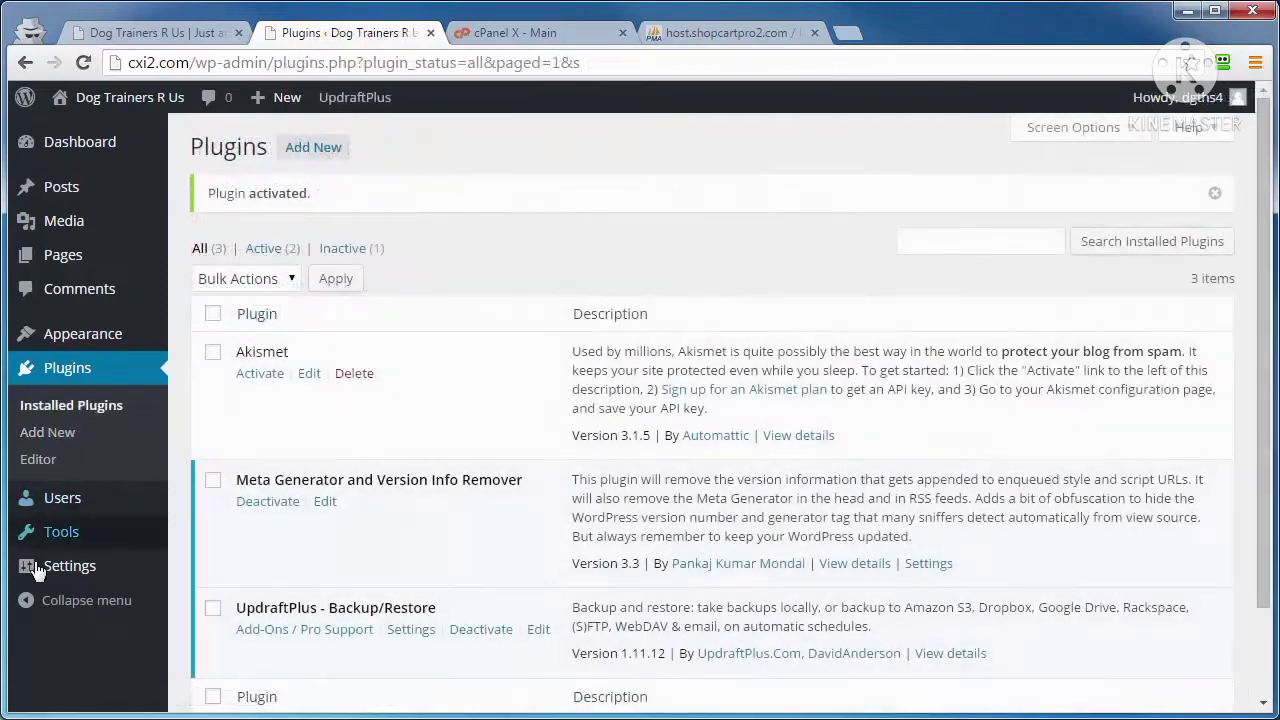
{"action": "mouse_move", "coordinate": [55, 573]}
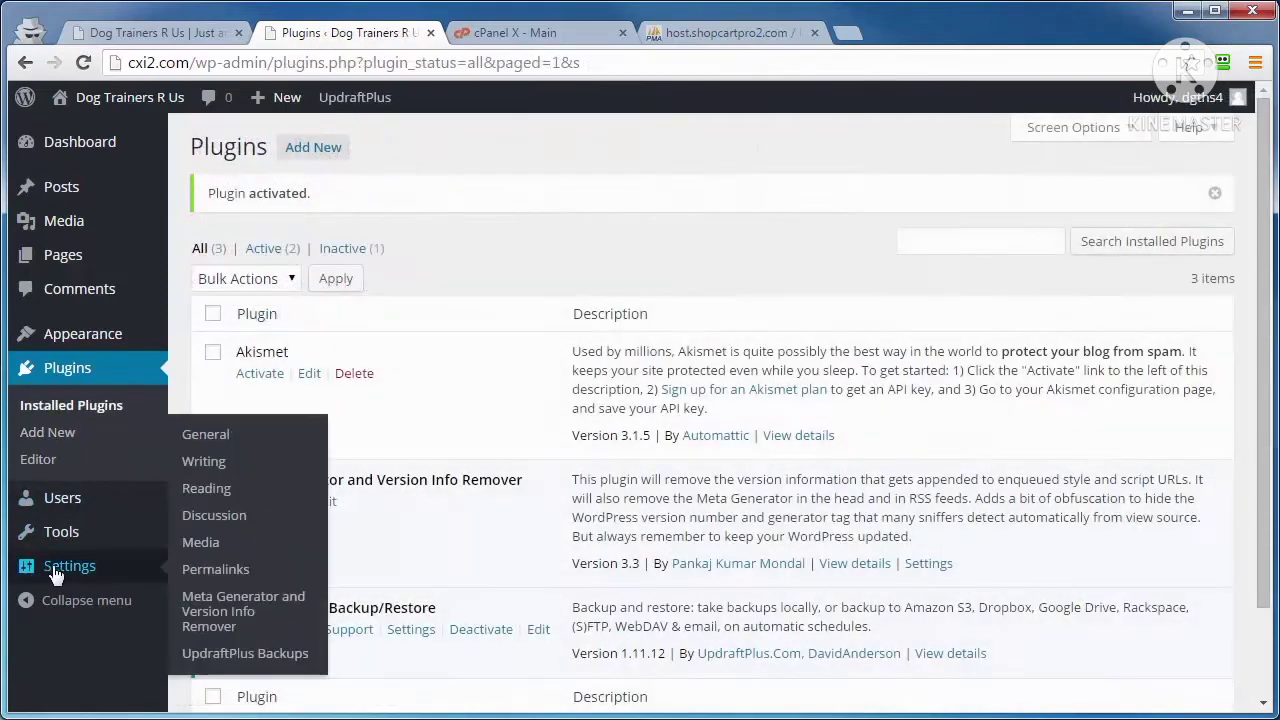
{"action": "left_click", "coordinate": [201, 655]}
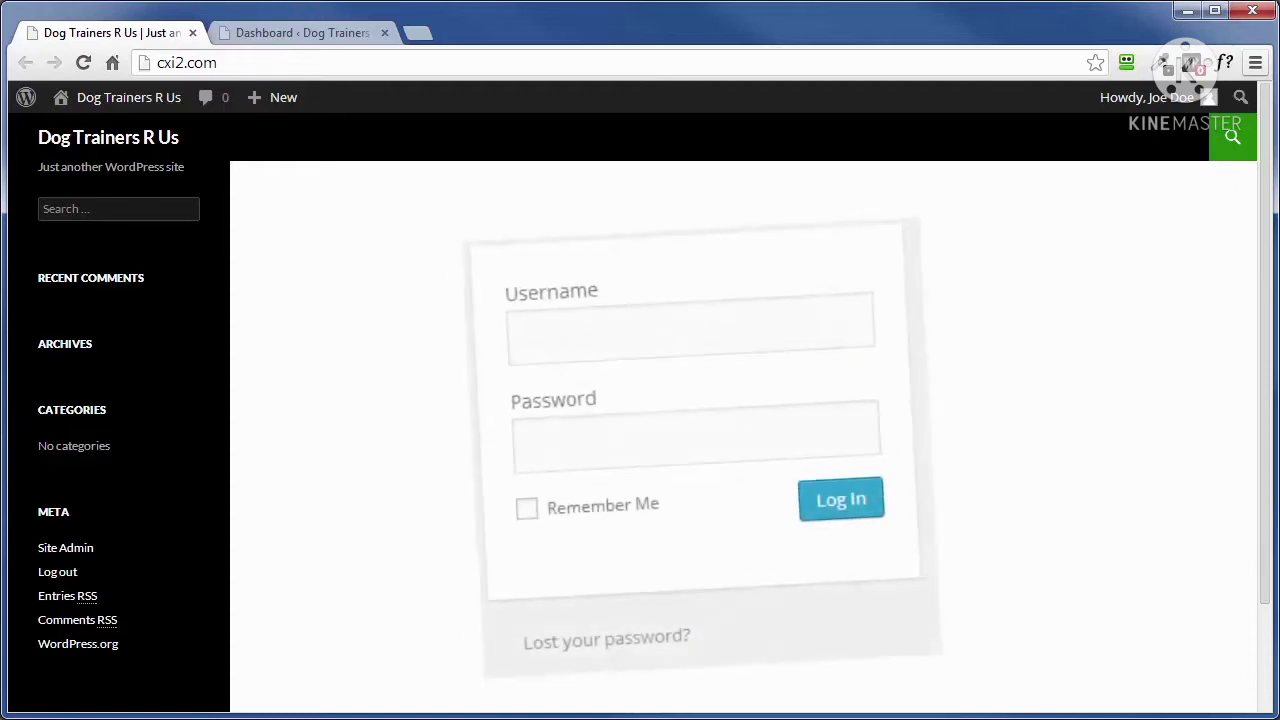
Explore the admin toolbar menus, visit the site's front end and return to the dashboard.
{"action": "left_click", "coordinate": [250, 33]}
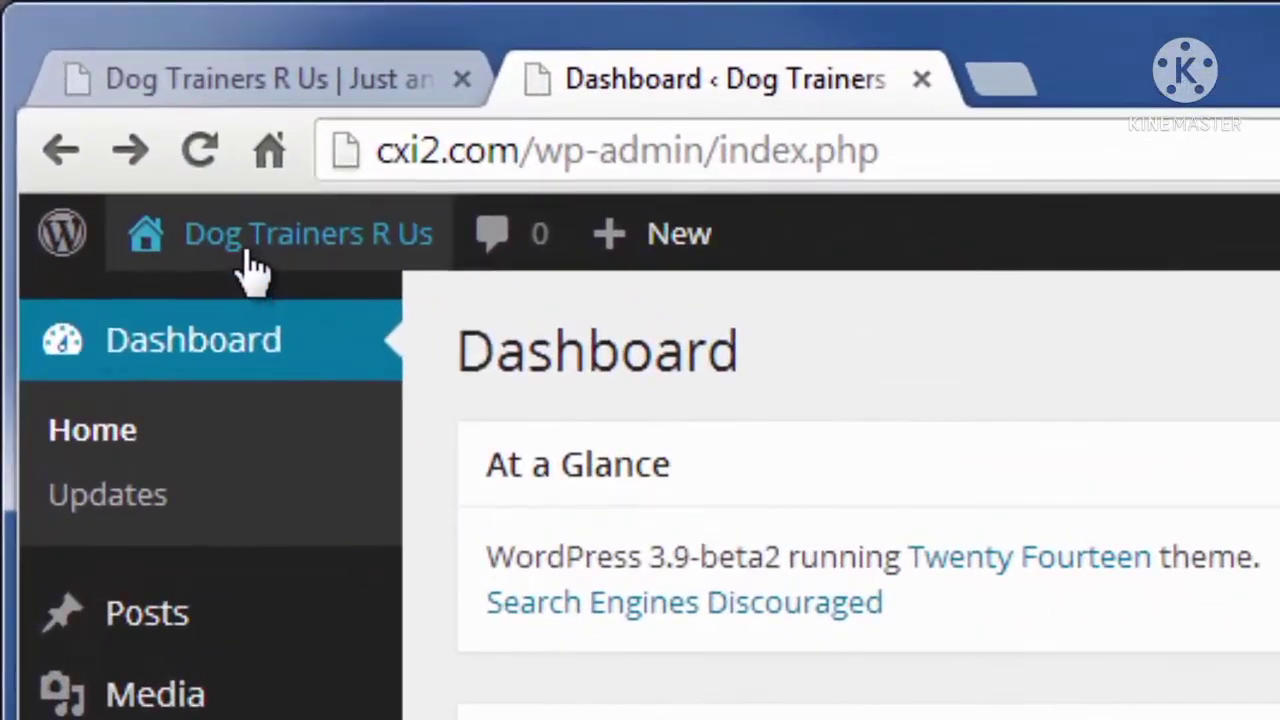
{"action": "mouse_move", "coordinate": [53, 174]}
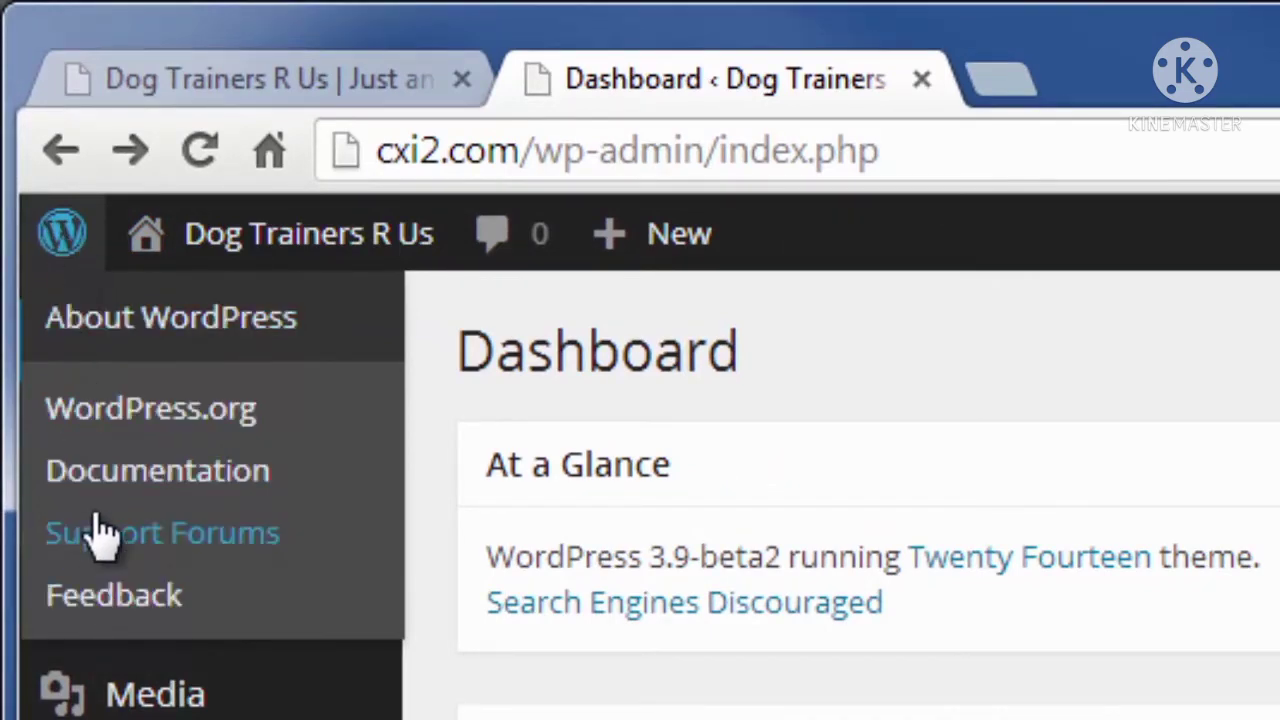
{"action": "mouse_move", "coordinate": [150, 250]}
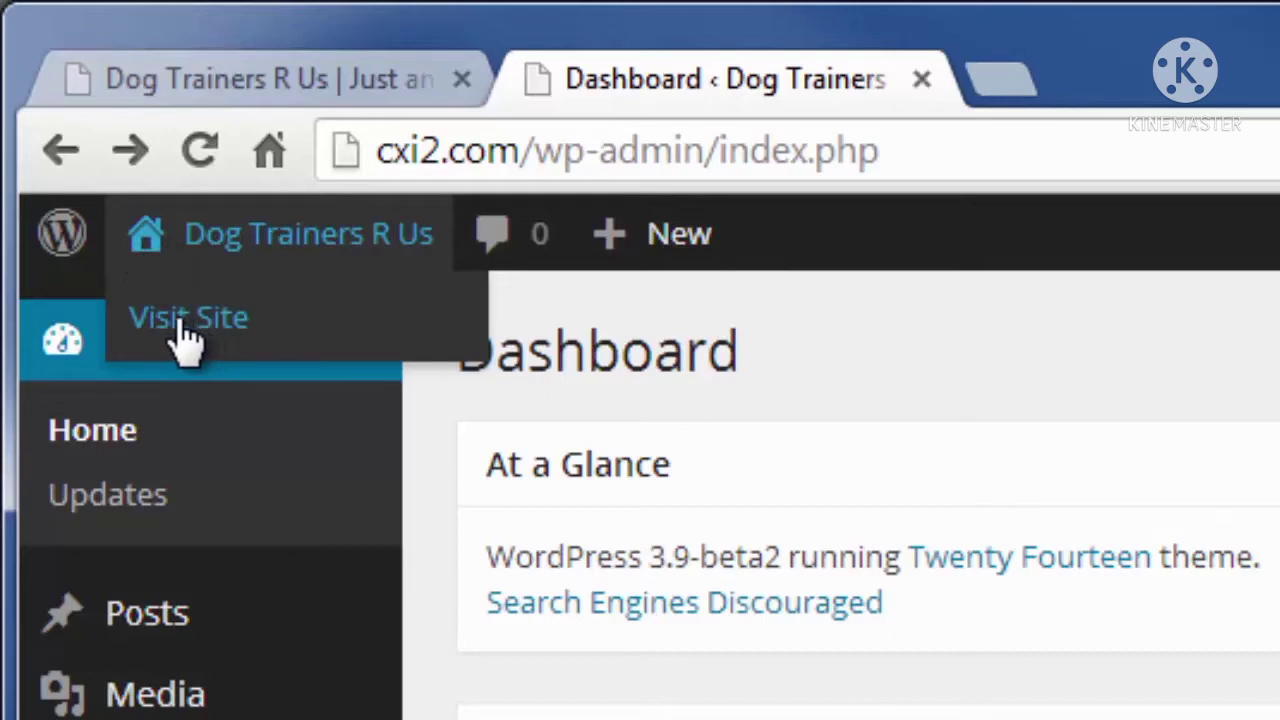
{"action": "left_click", "coordinate": [200, 85]}
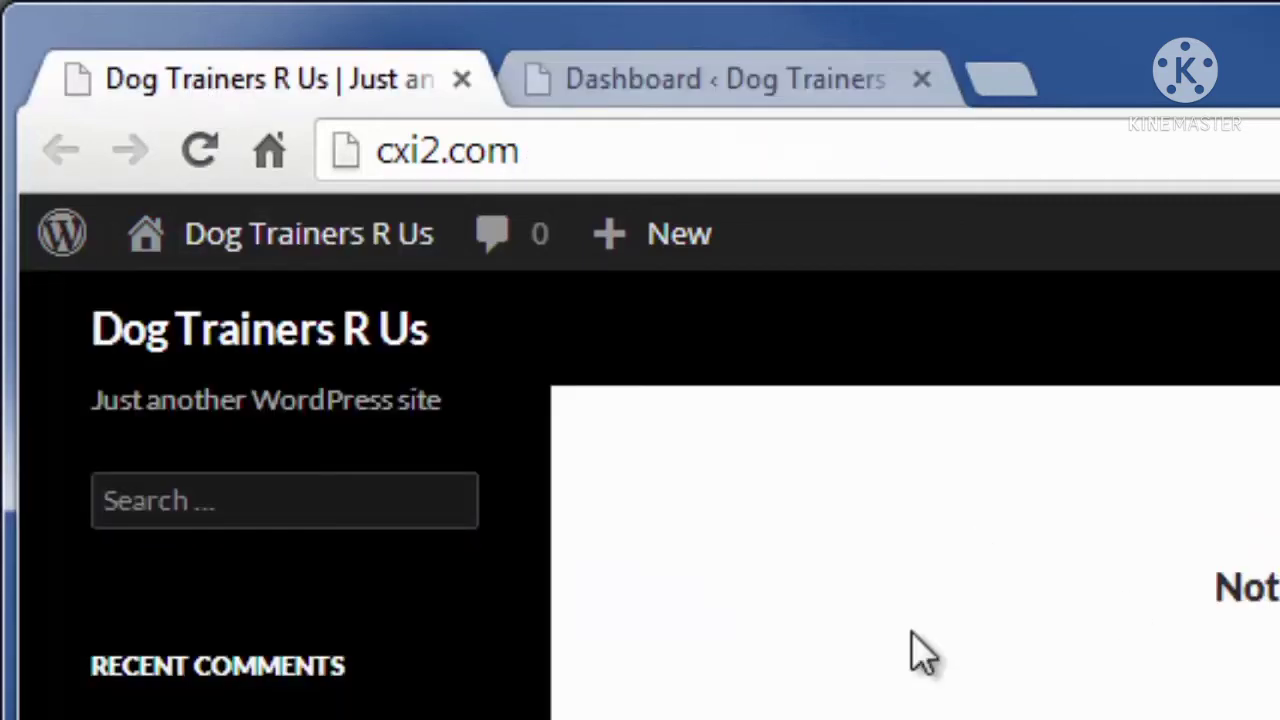
{"action": "left_click", "coordinate": [690, 78]}
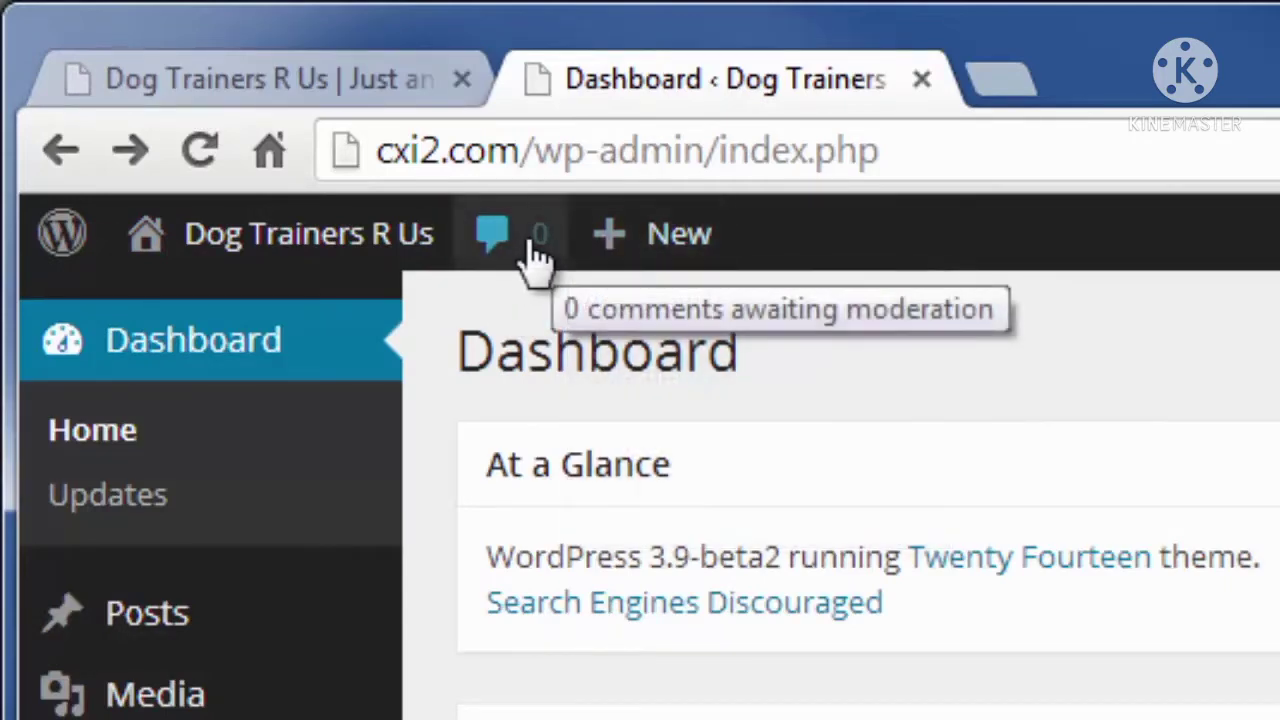
{"action": "mouse_move", "coordinate": [660, 248]}
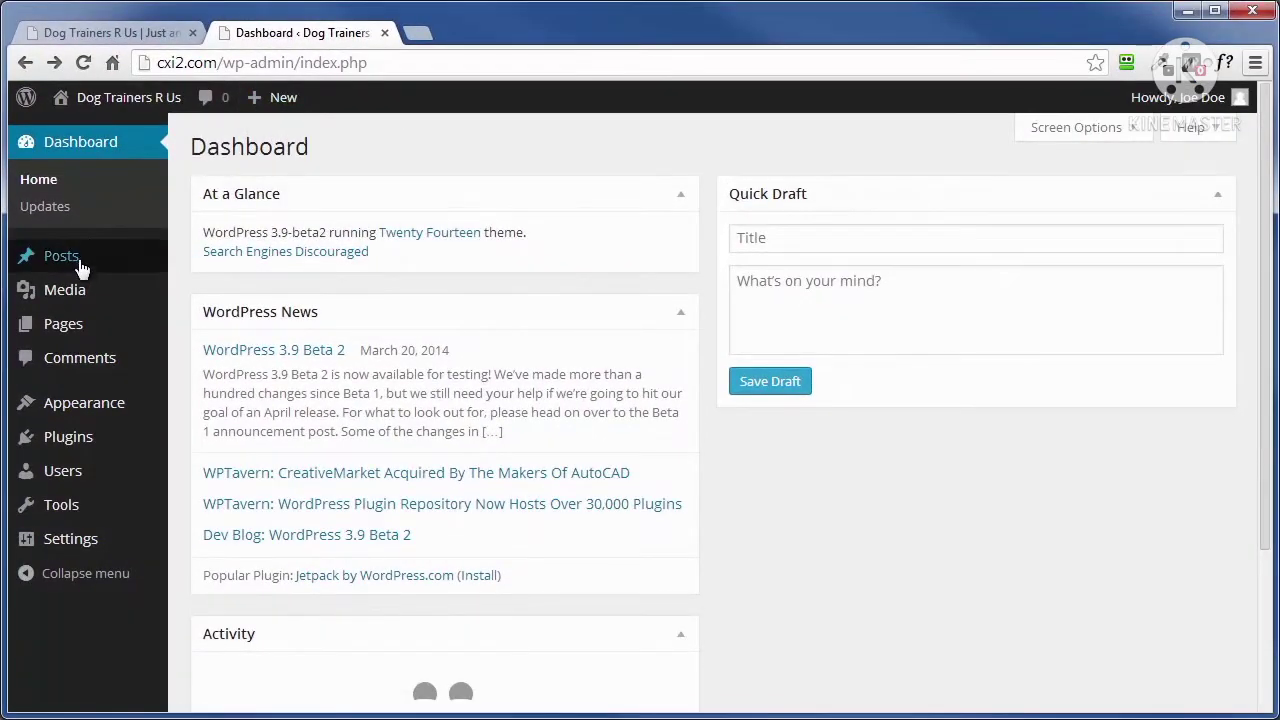
{"action": "mouse_move", "coordinate": [63, 245]}
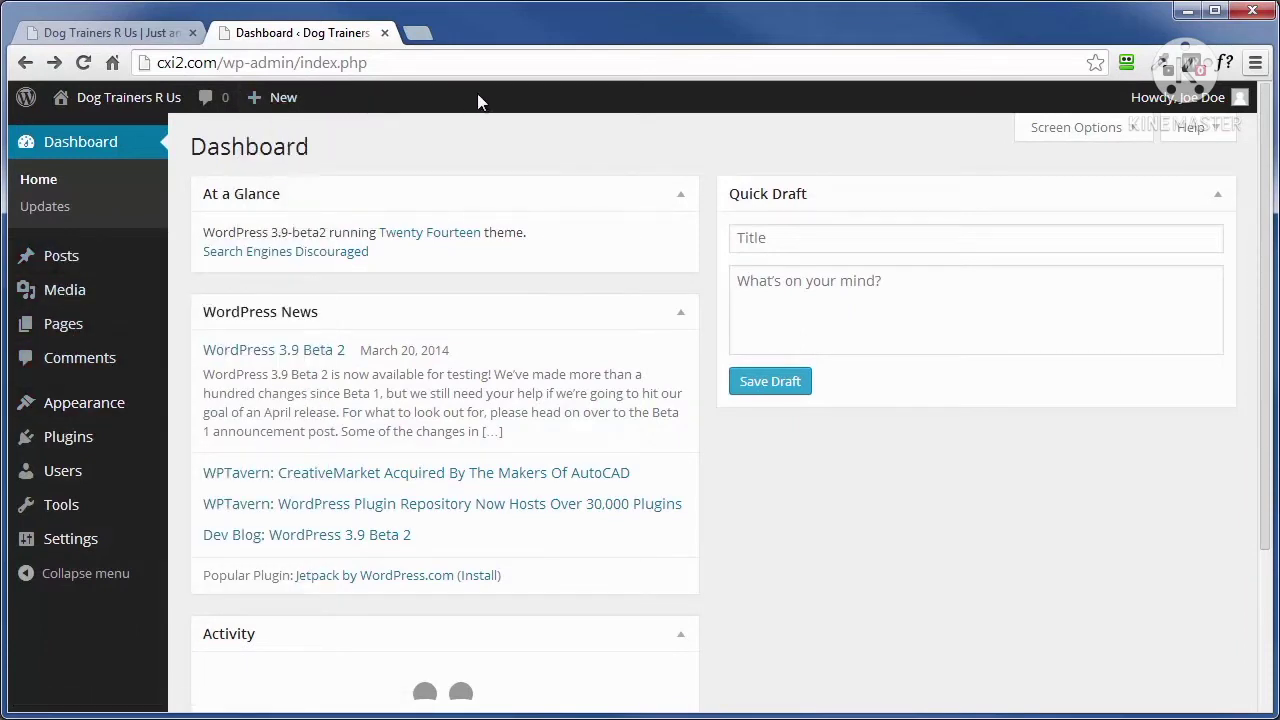
{"action": "mouse_move", "coordinate": [1190, 100]}
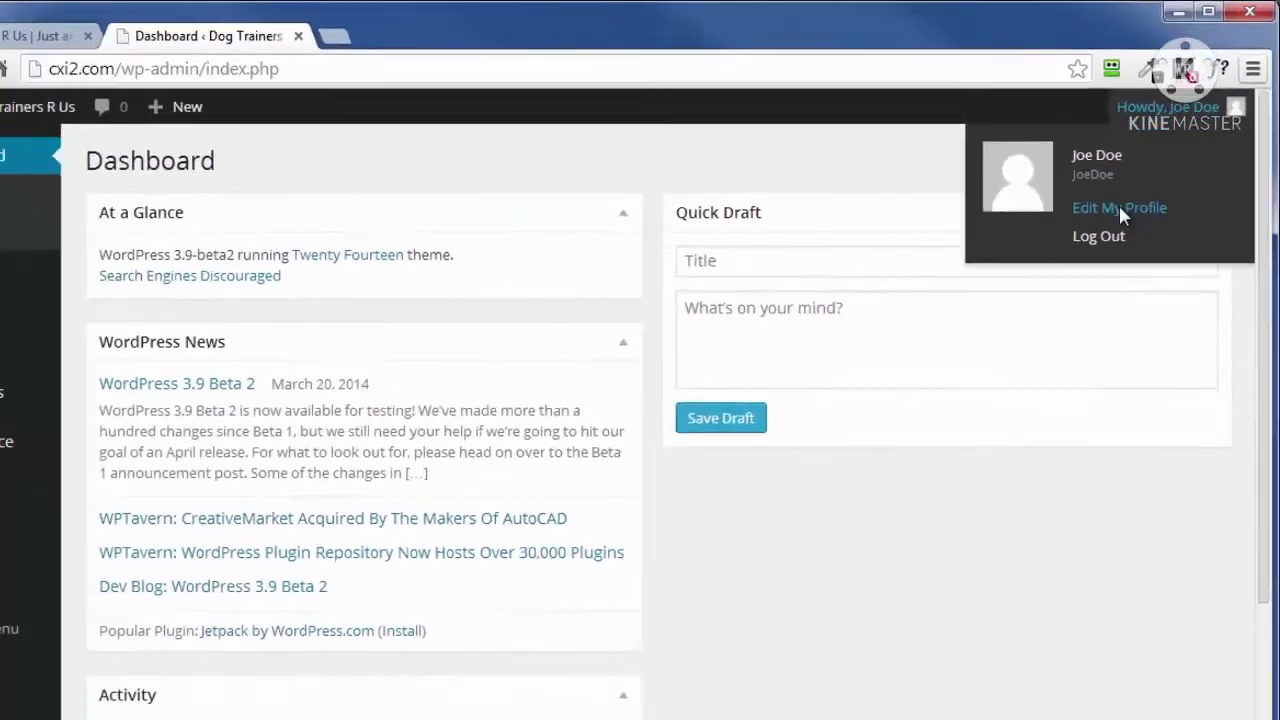
{"action": "left_click", "coordinate": [1068, 284]}
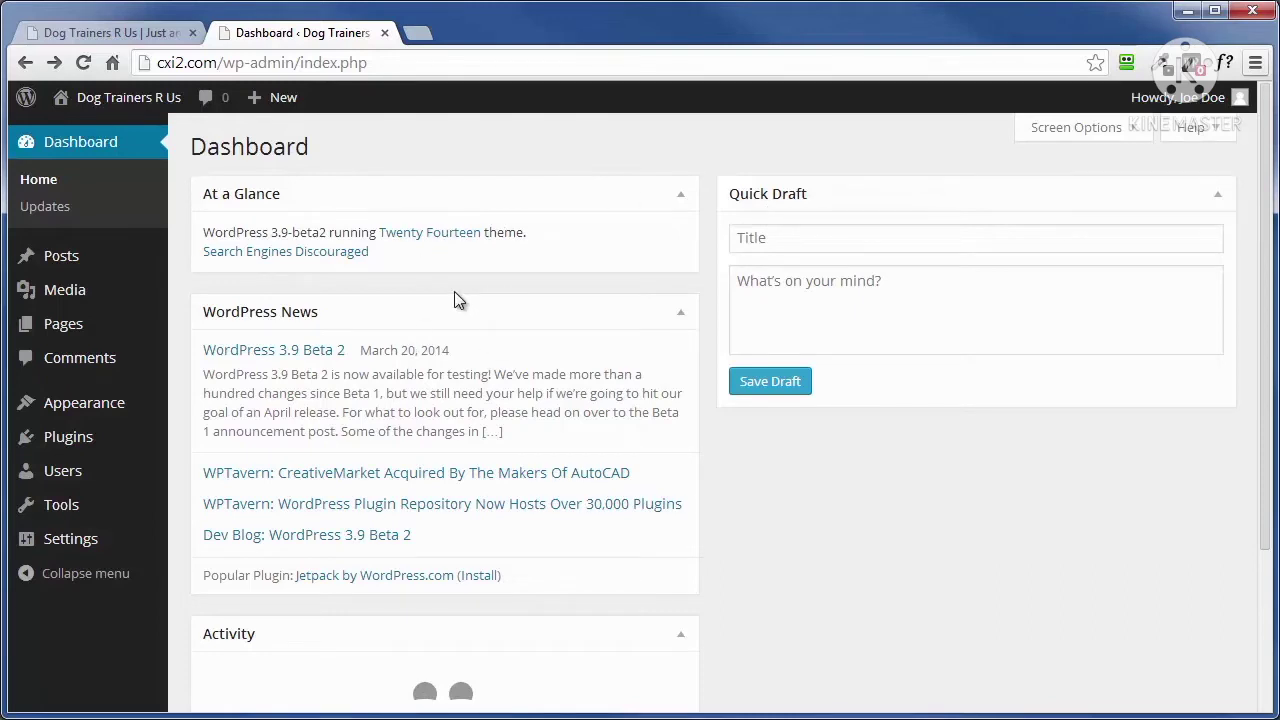
Use Screen Options to hide the At a Glance box and show the Welcome panel, then open Help.
{"action": "left_click", "coordinate": [1122, 135]}
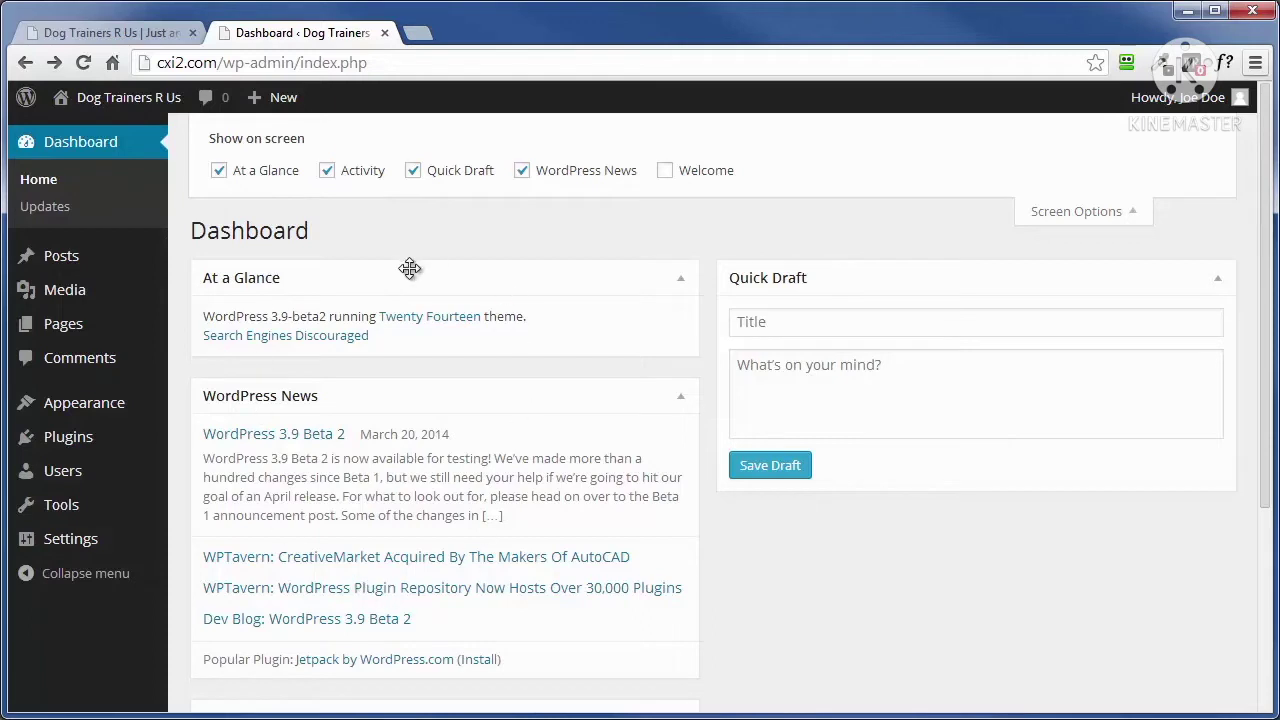
{"action": "left_click", "coordinate": [220, 172]}
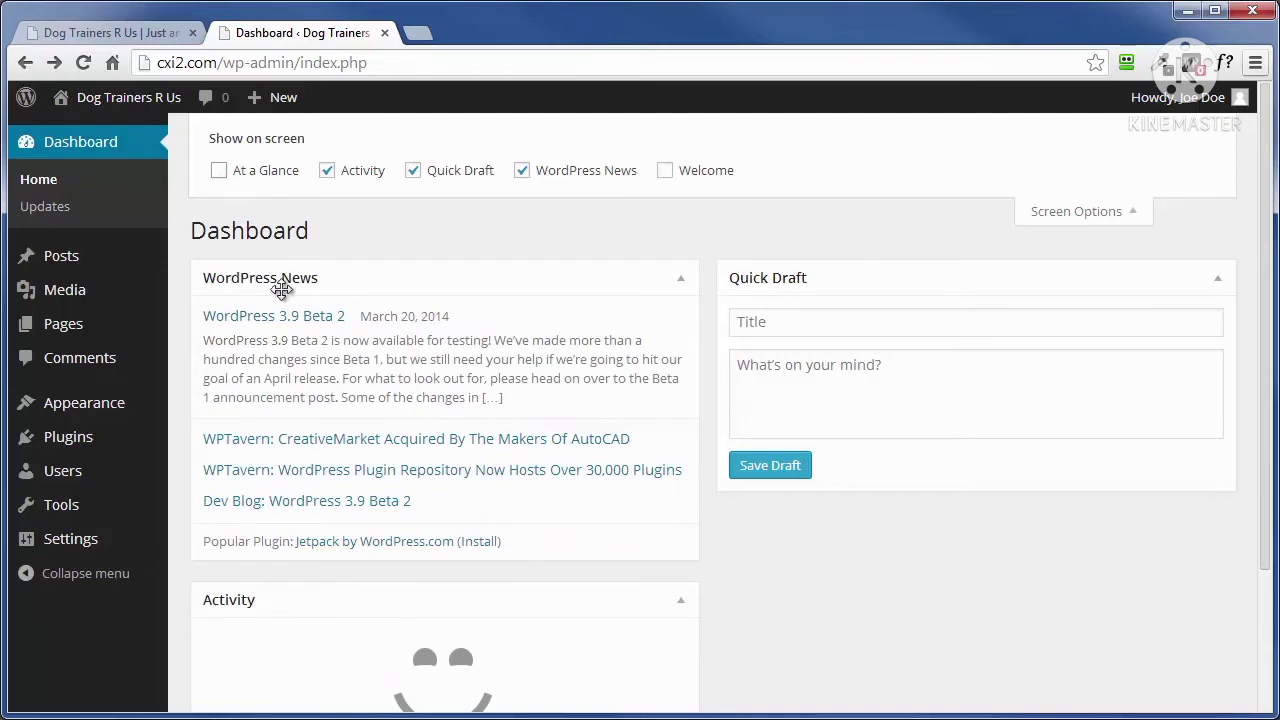
{"action": "left_click", "coordinate": [520, 176]}
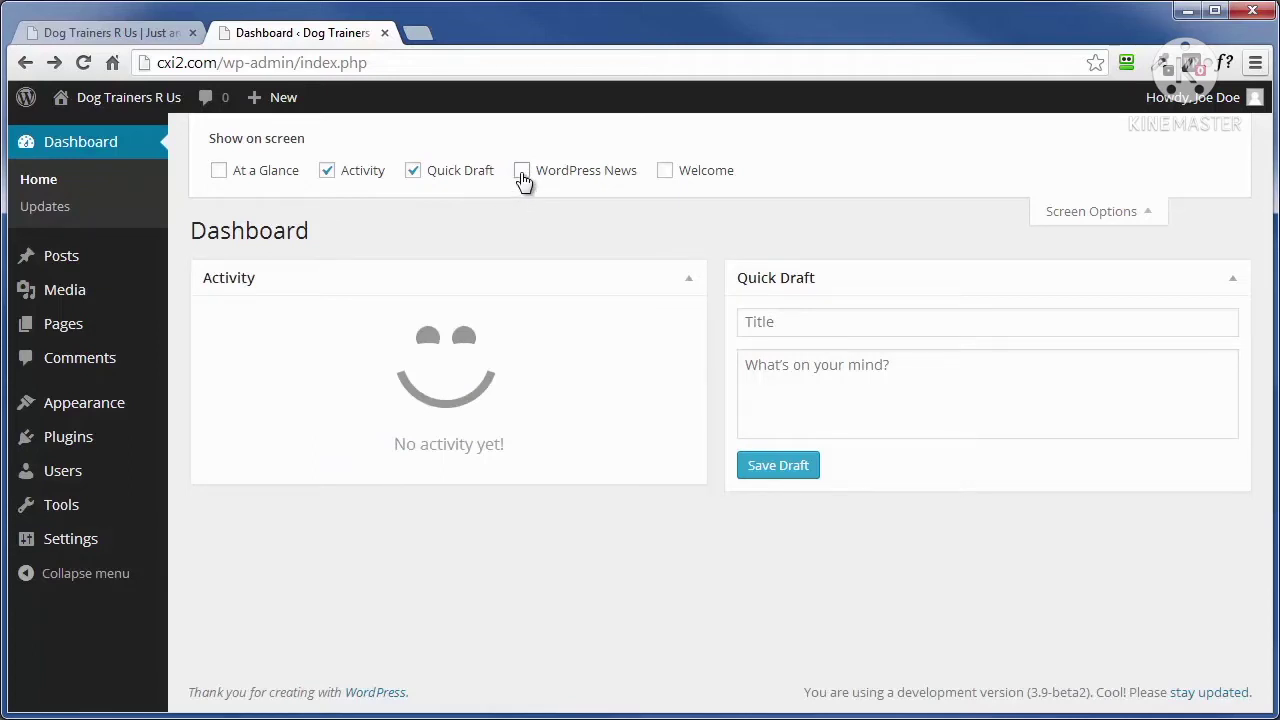
{"action": "left_click", "coordinate": [522, 176]}
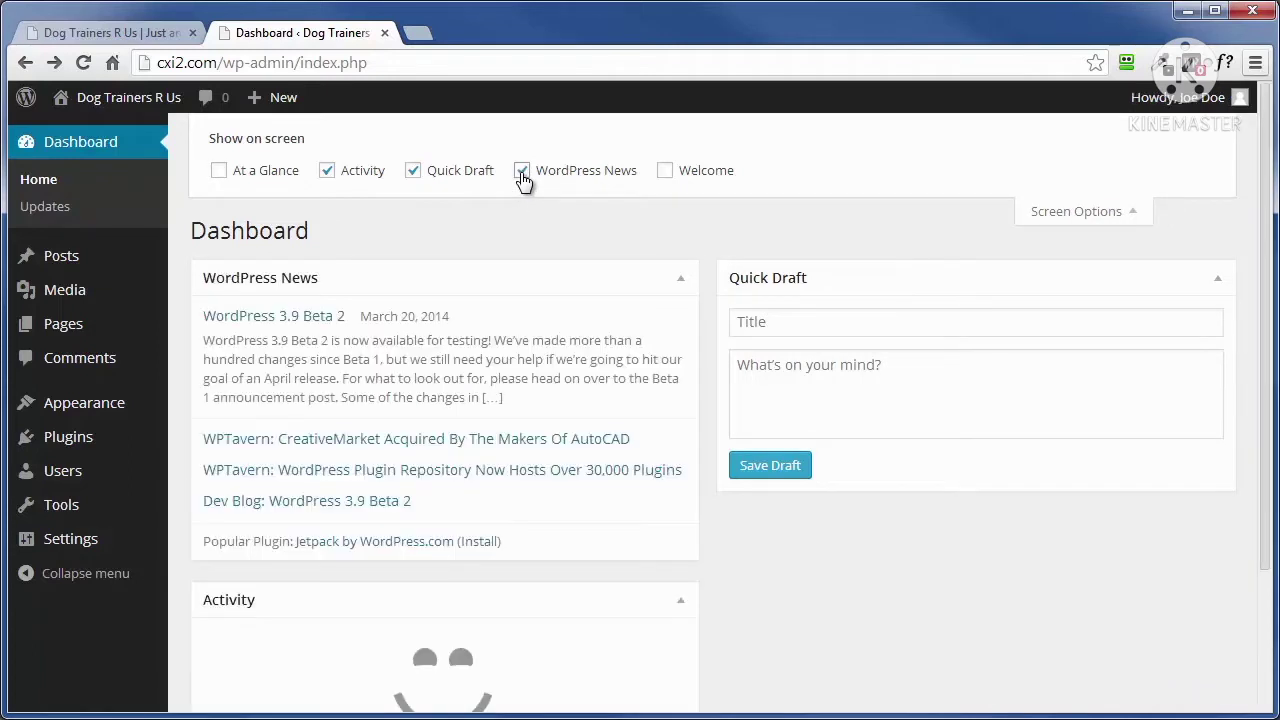
{"action": "left_click", "coordinate": [665, 176]}
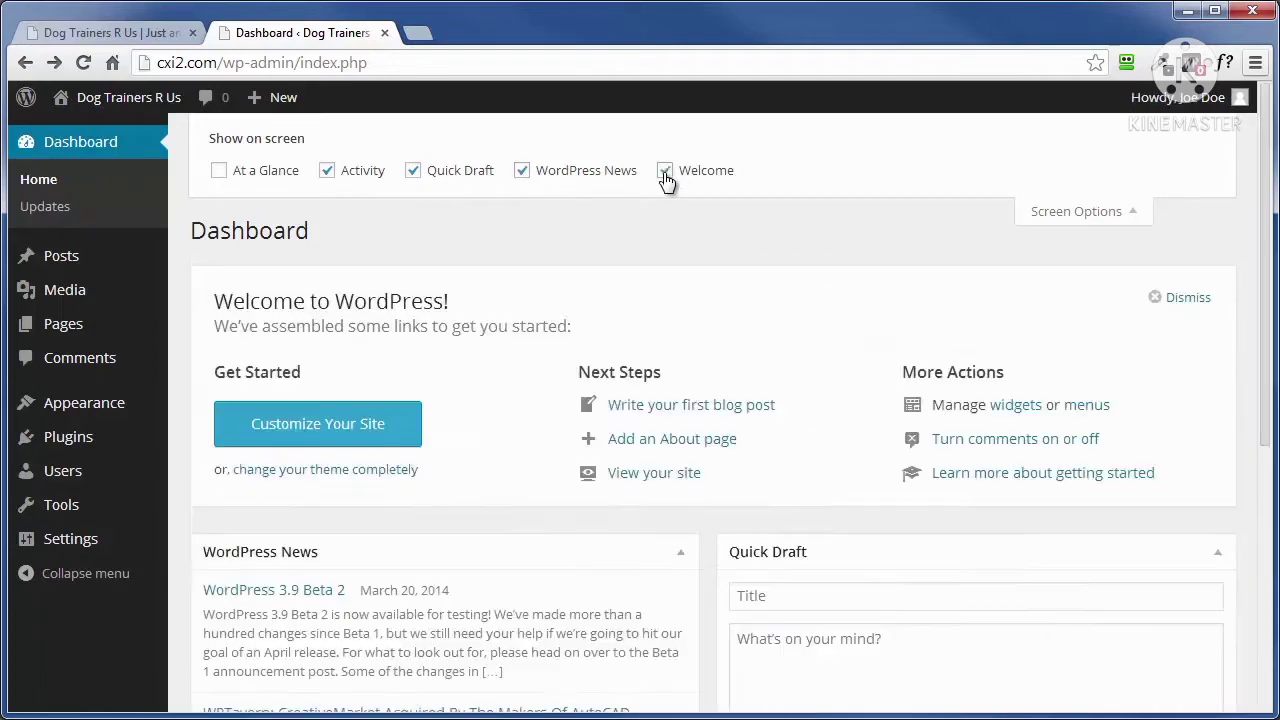
{"action": "left_click", "coordinate": [1078, 222]}
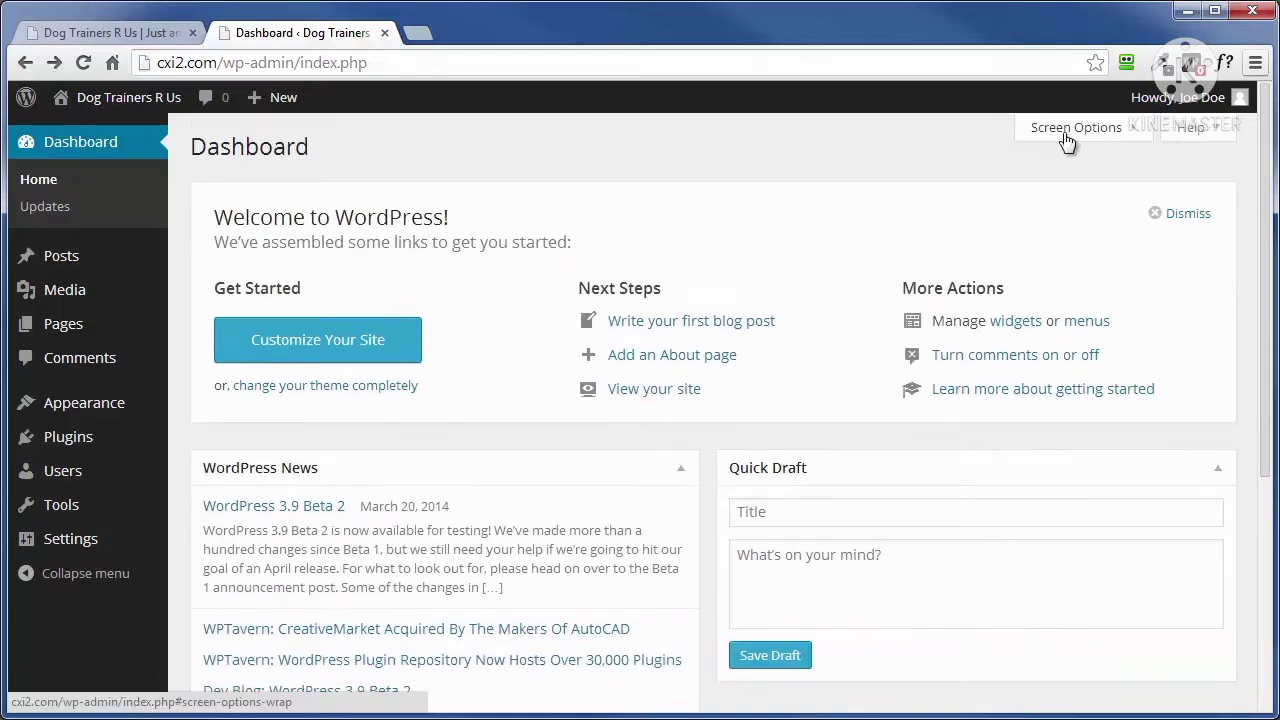
{"action": "left_click", "coordinate": [1195, 131]}
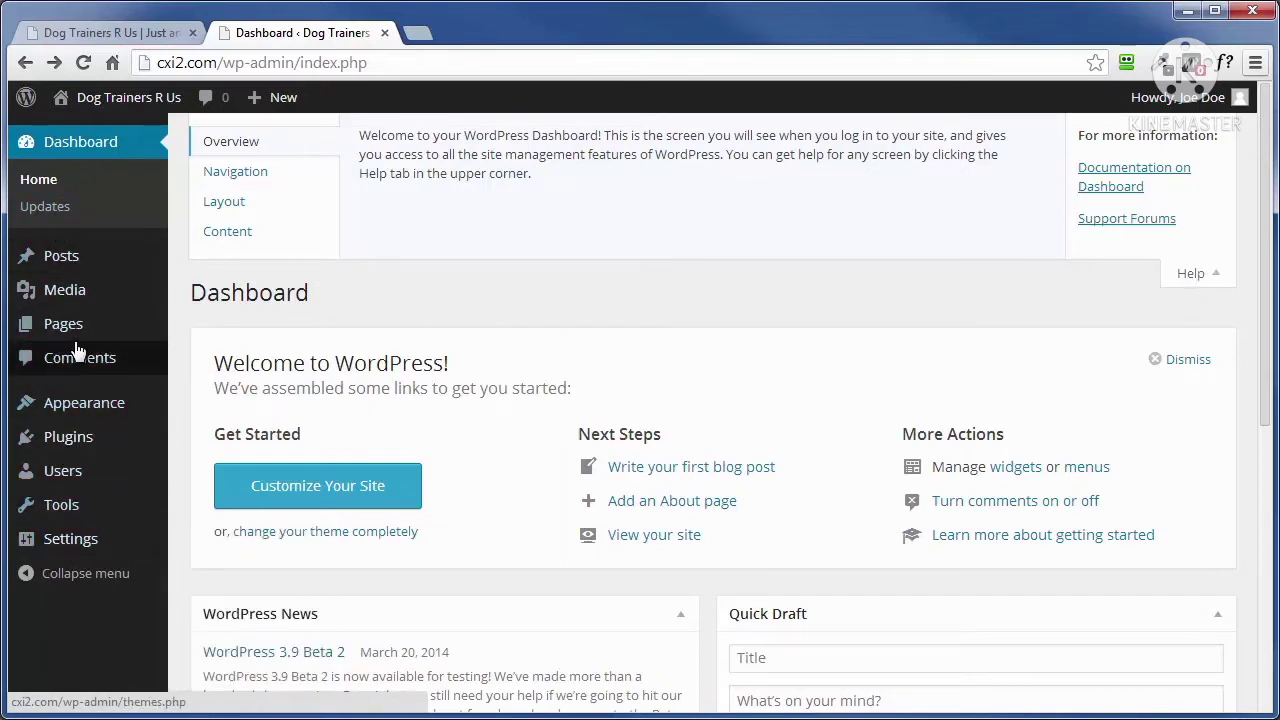
Open the Posts list, close the Help panel, and go to the Appearance Themes page.
{"action": "mouse_move", "coordinate": [66, 266]}
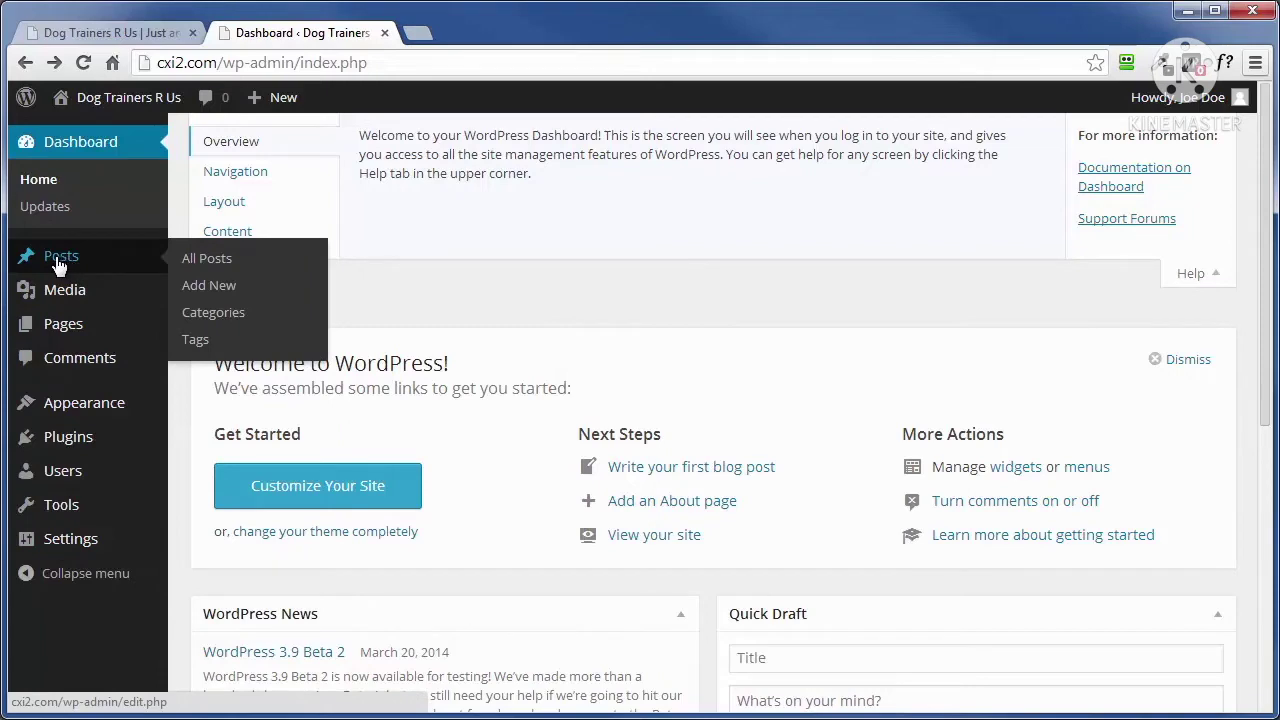
{"action": "left_click", "coordinate": [57, 258]}
{"action": "left_click", "coordinate": [1210, 132]}
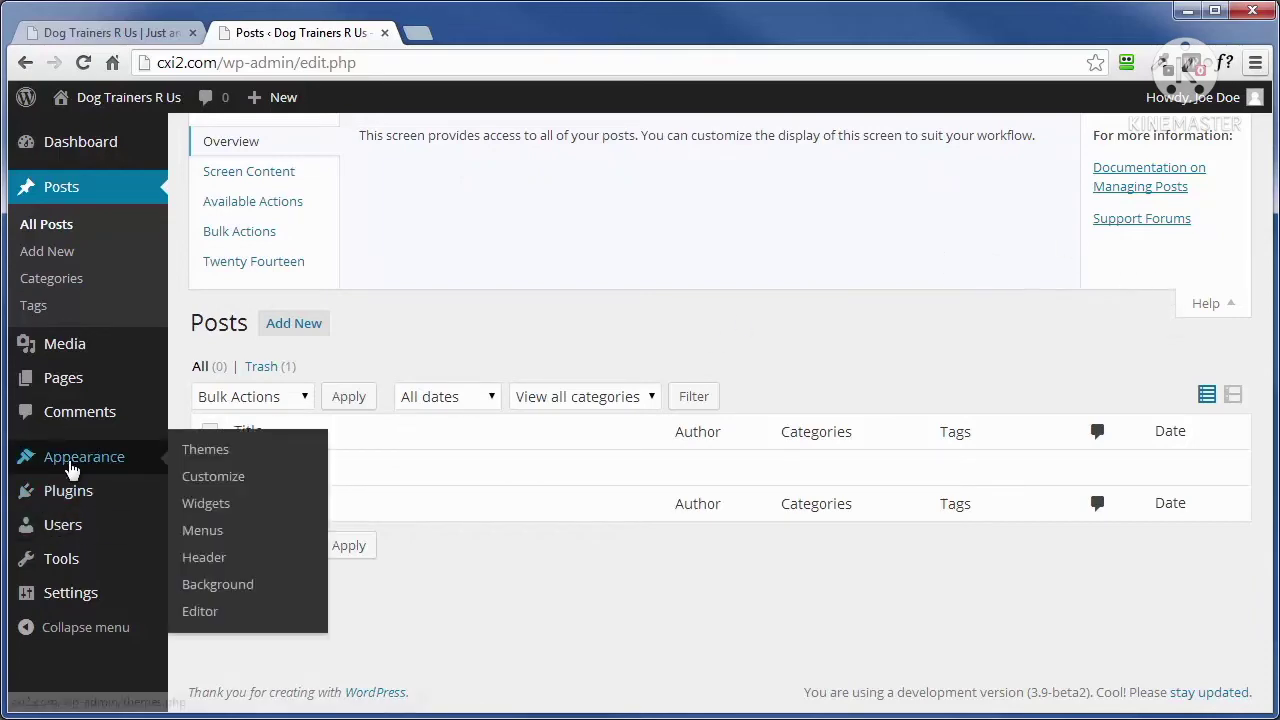
{"action": "left_click", "coordinate": [70, 465]}
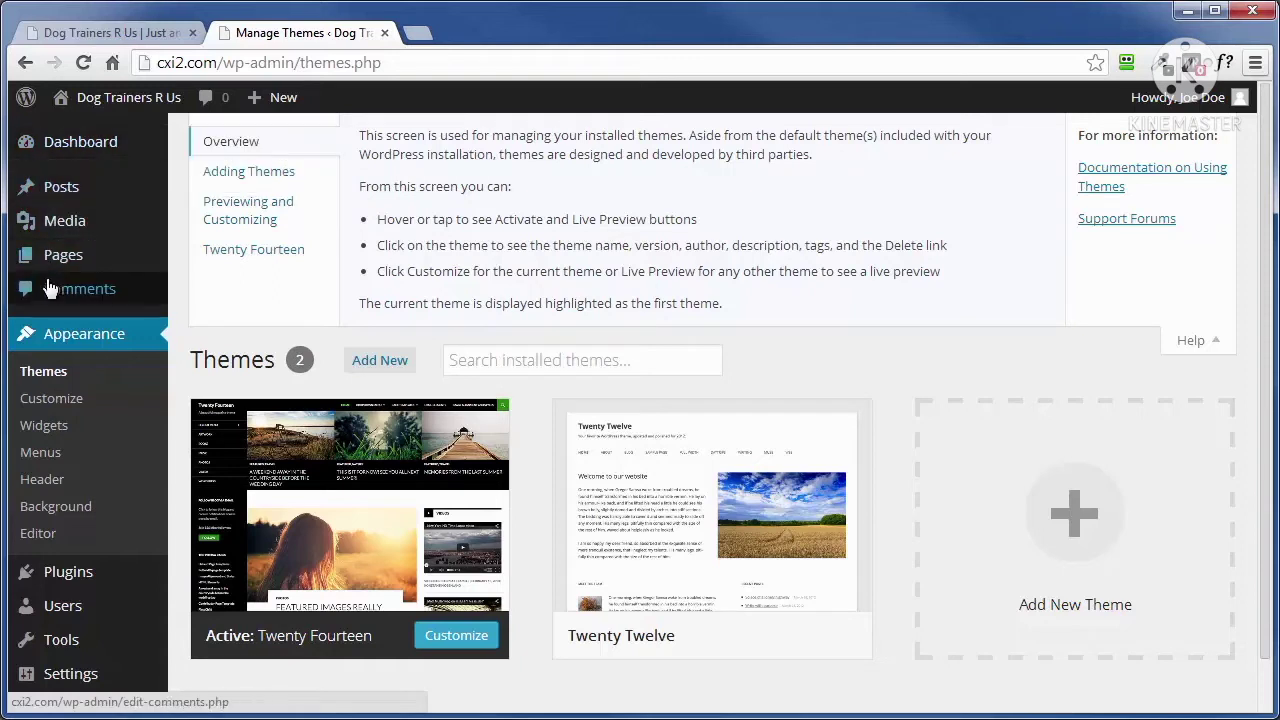
Browse the admin sidebar's submenus, returning to the All Posts list along the way.
{"action": "mouse_move", "coordinate": [48, 228]}
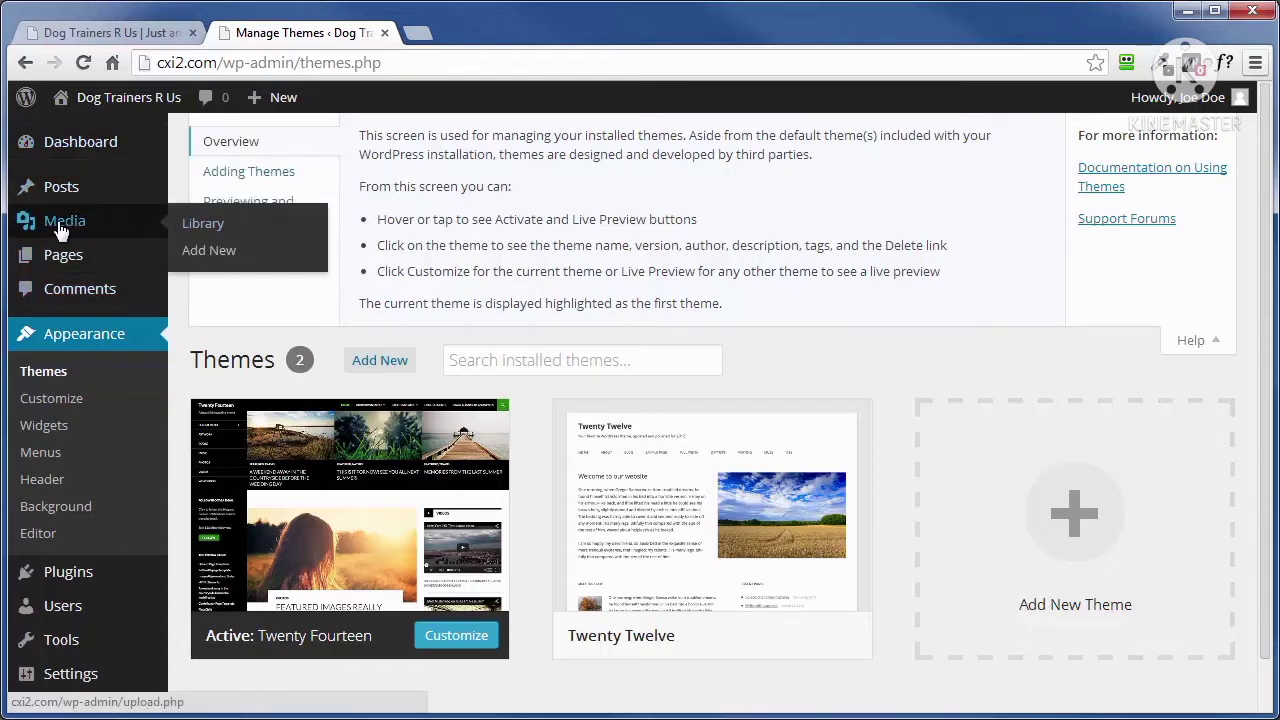
{"action": "mouse_move", "coordinate": [57, 270]}
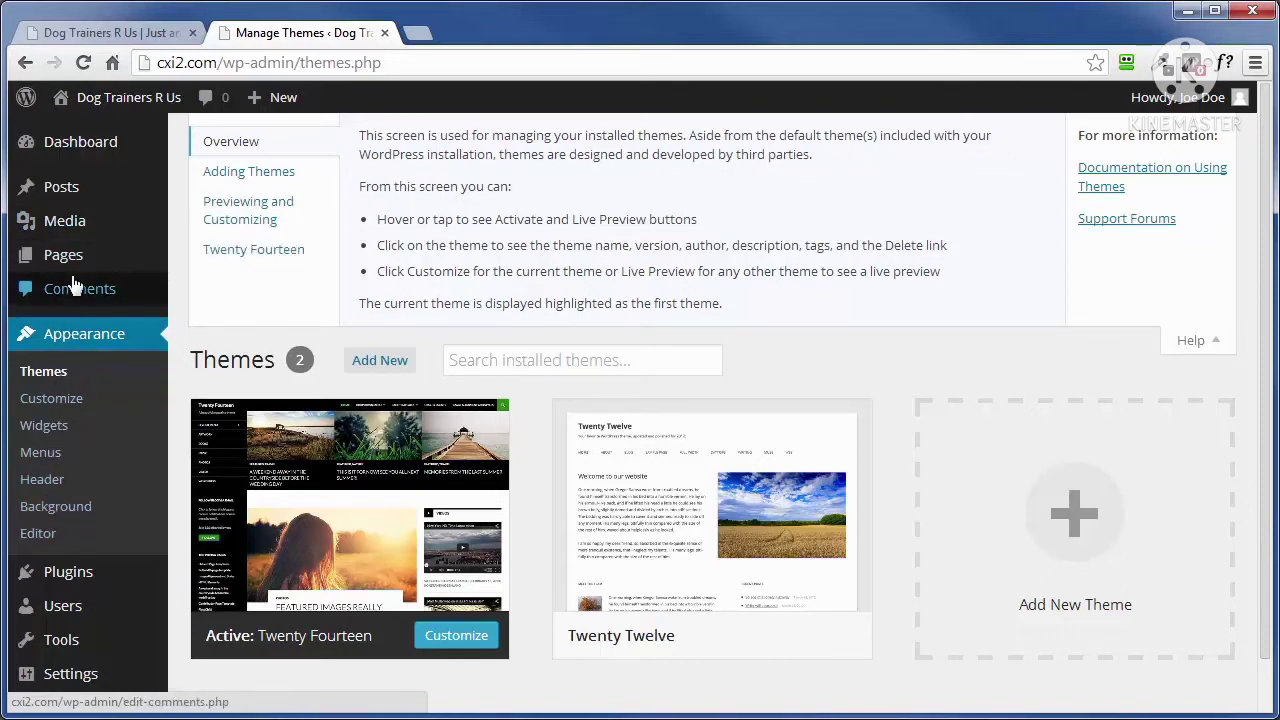
{"action": "mouse_move", "coordinate": [72, 198]}
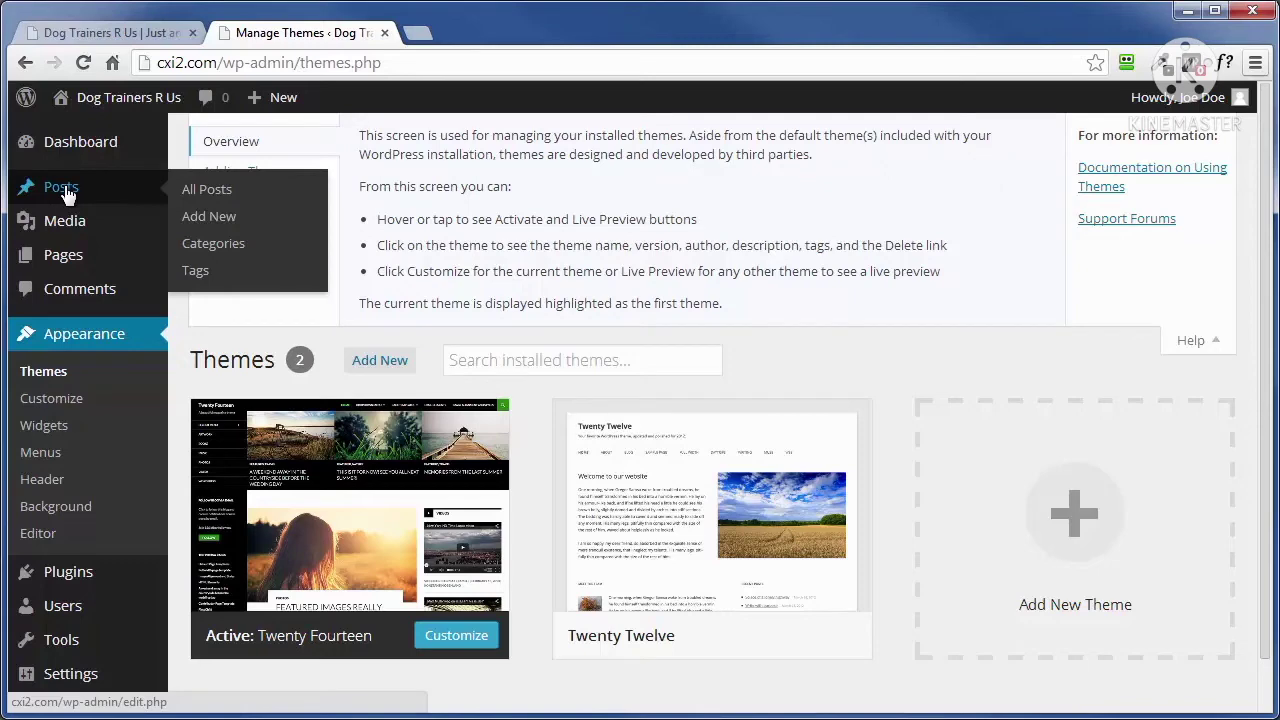
{"action": "left_click", "coordinate": [64, 187]}
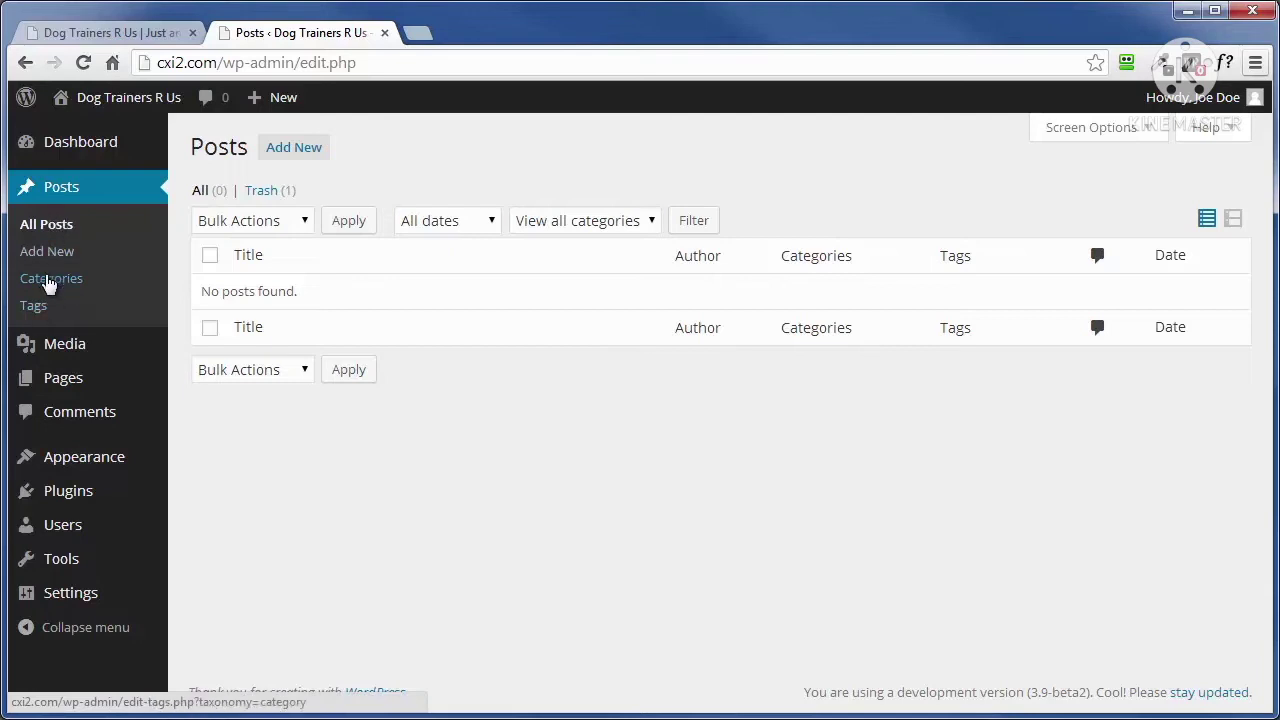
{"action": "mouse_move", "coordinate": [63, 362]}
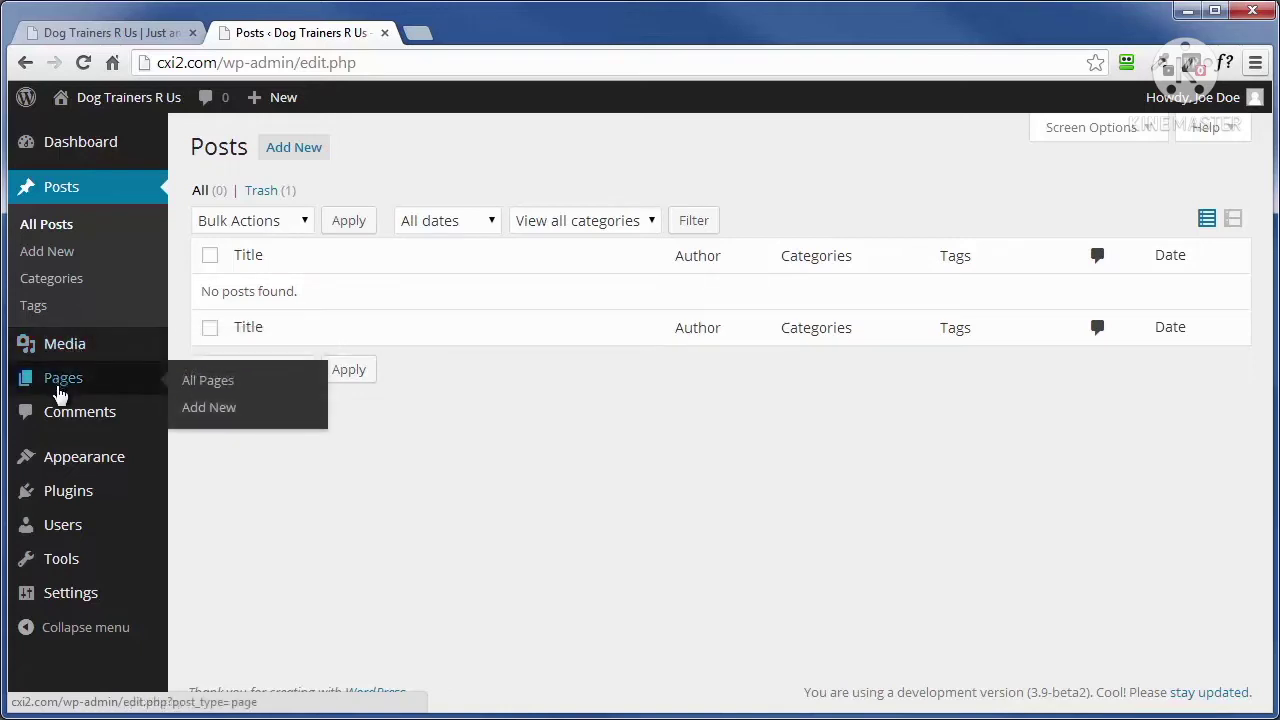
{"action": "mouse_move", "coordinate": [88, 462]}
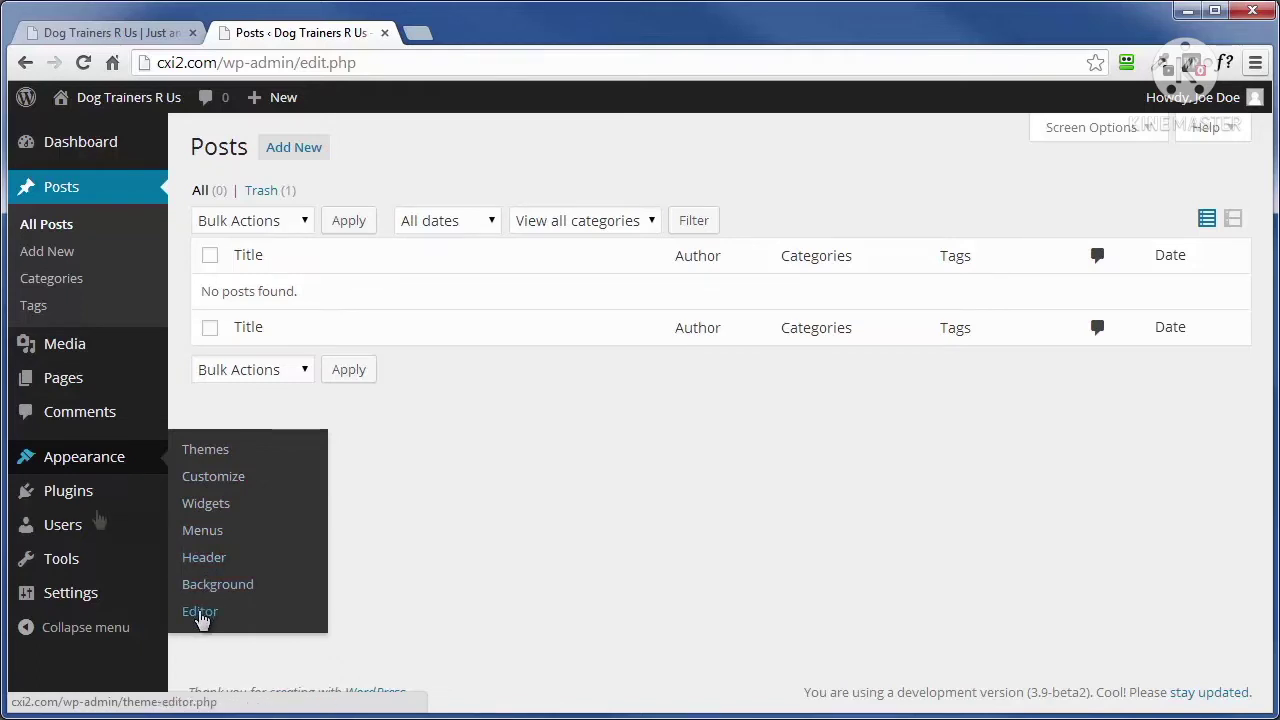
{"action": "mouse_move", "coordinate": [66, 494]}
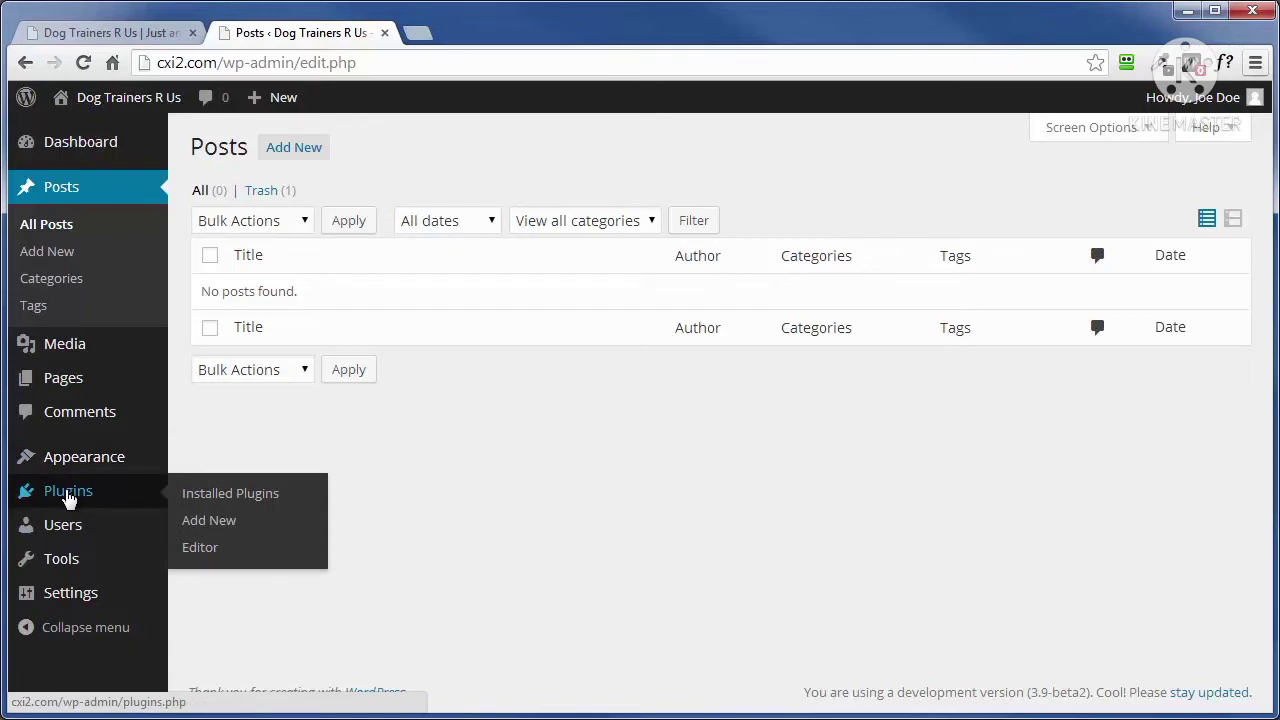
{"action": "mouse_move", "coordinate": [58, 533]}
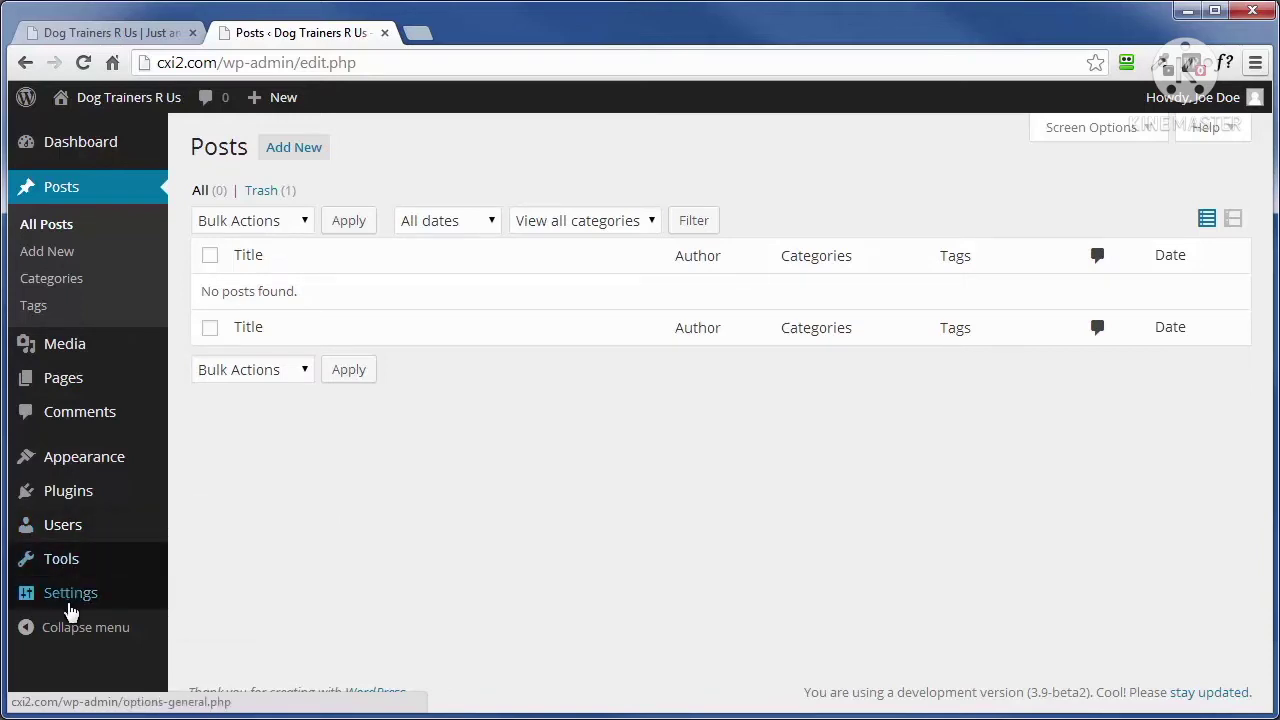
{"action": "mouse_move", "coordinate": [75, 603]}
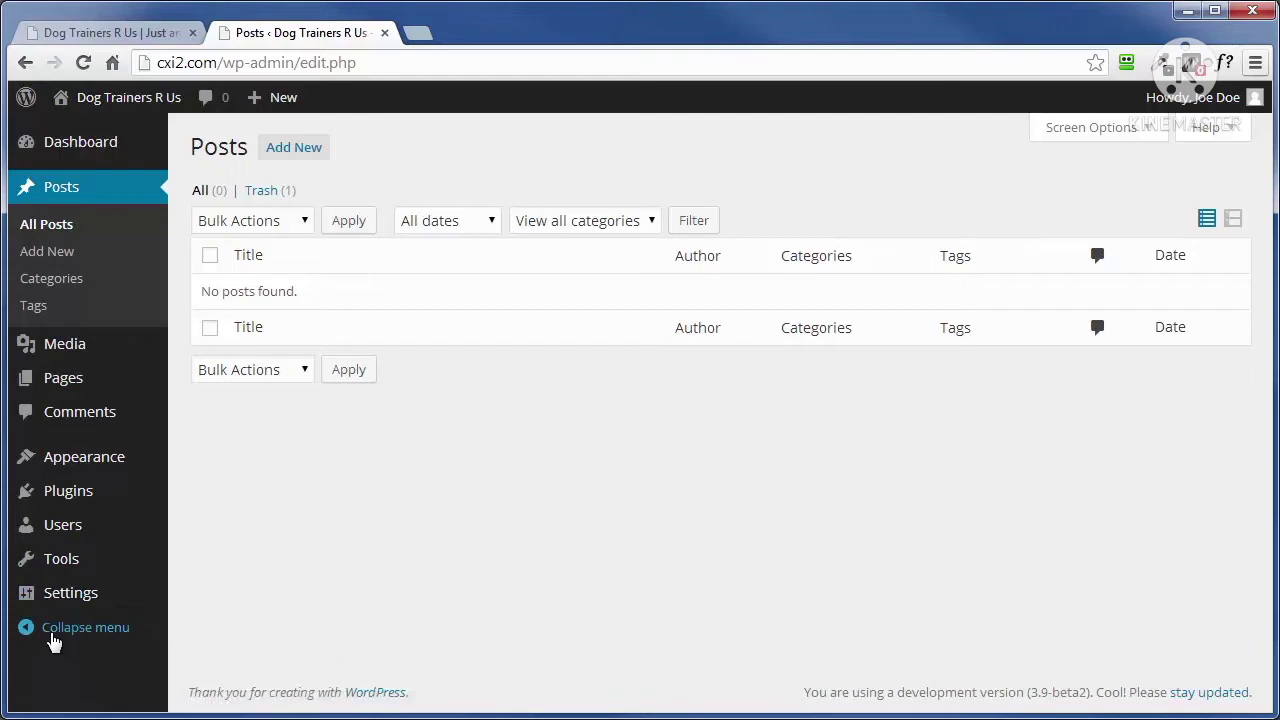
Collapse the admin sidebar menu and expand it again.
{"action": "left_click", "coordinate": [85, 628]}
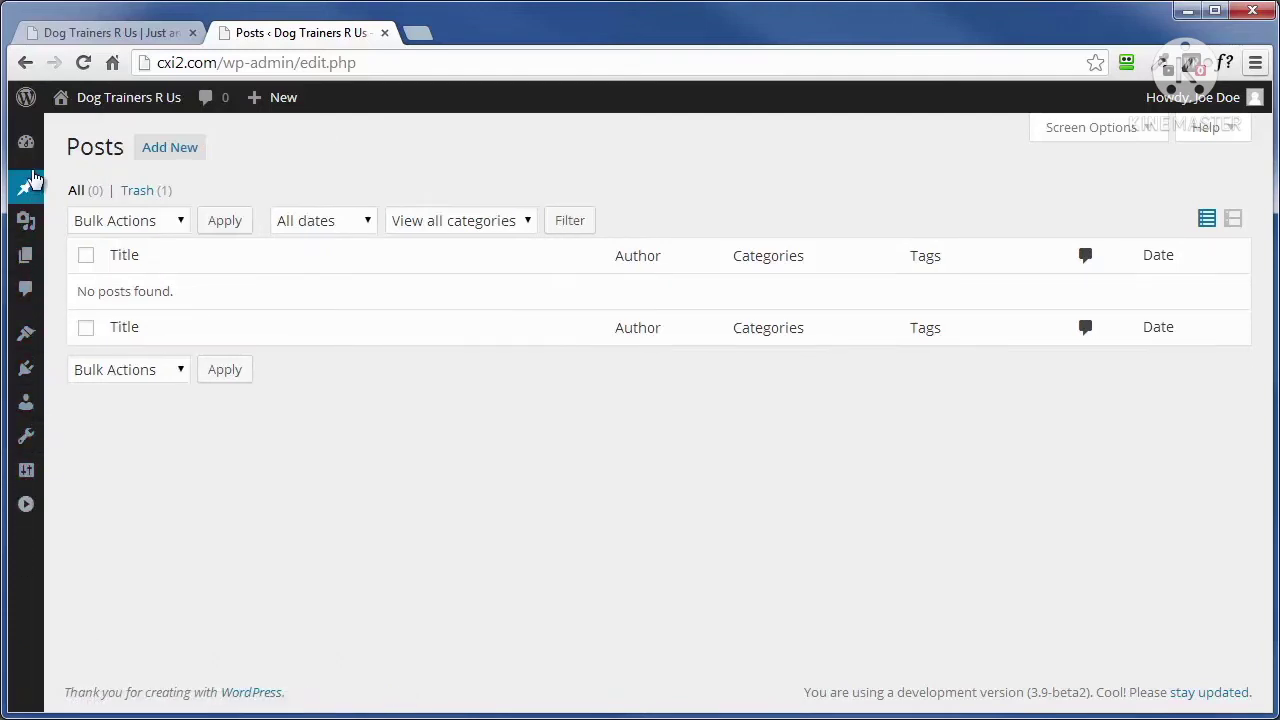
{"action": "mouse_move", "coordinate": [30, 190]}
{"action": "left_click", "coordinate": [26, 507]}
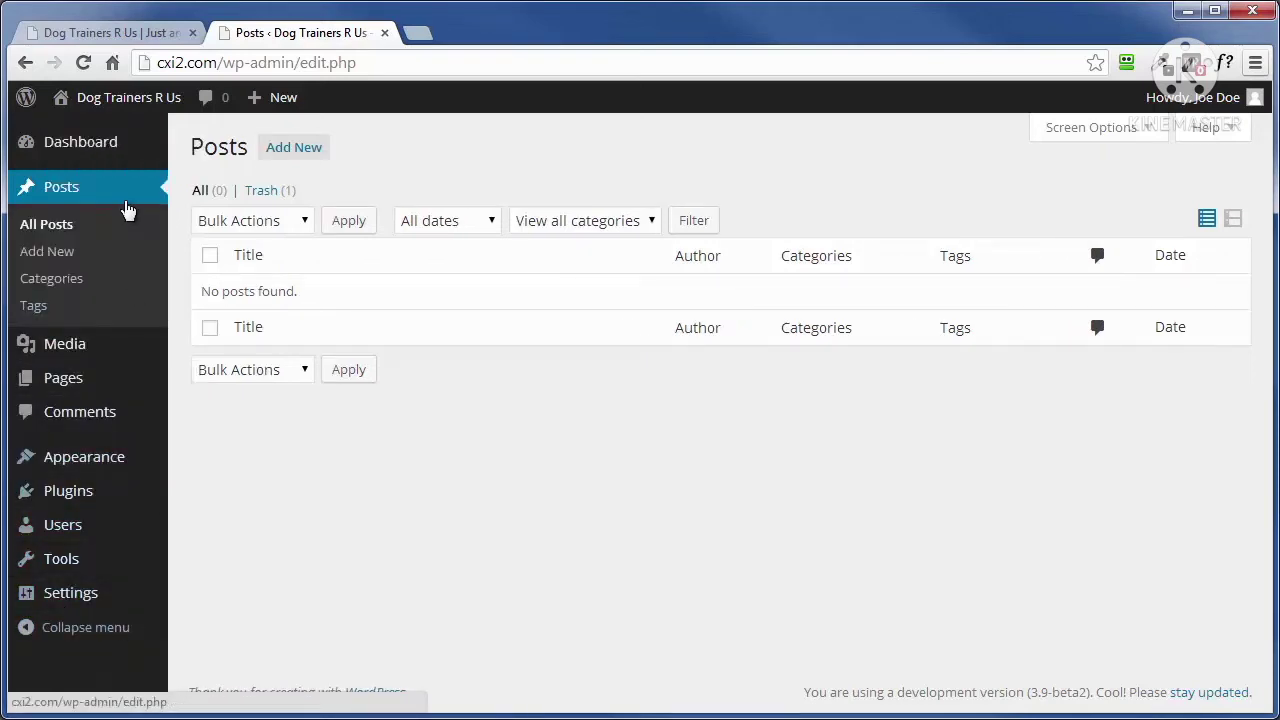
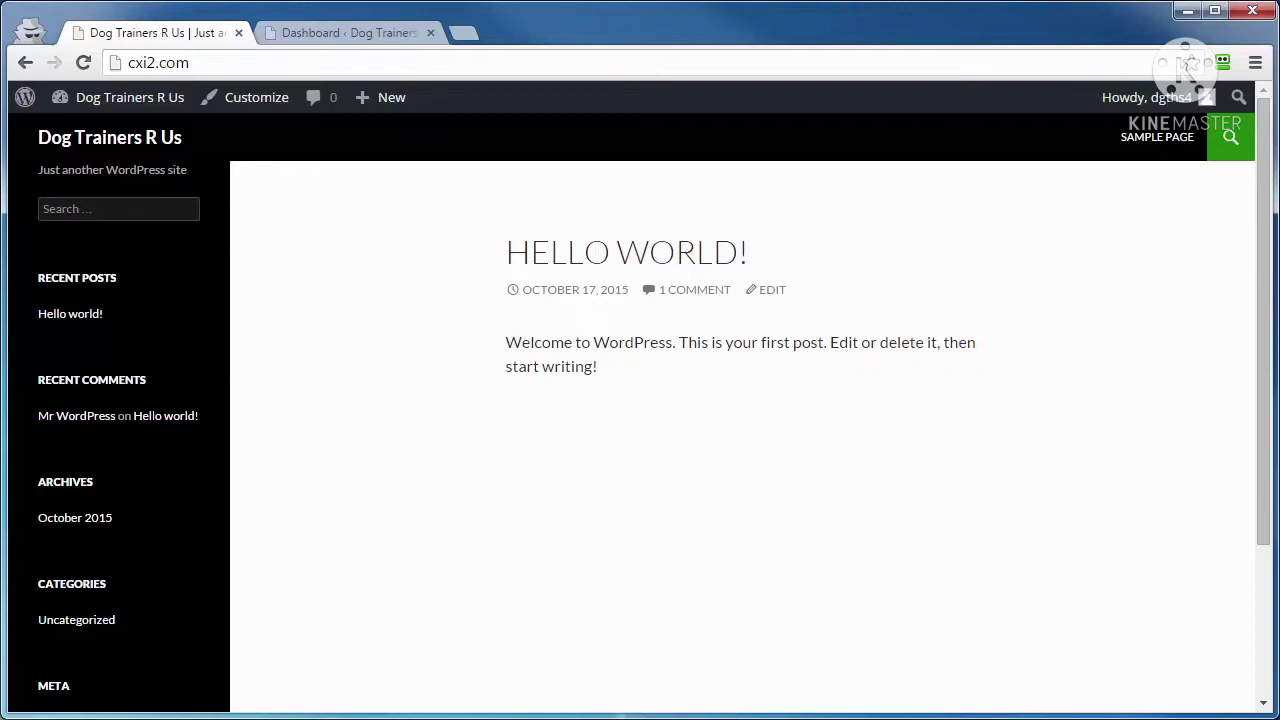
Open the Pages list from the dashboard tab and briefly open Sample Page's Quick Edit without making changes.
{"action": "left_click", "coordinate": [338, 44]}
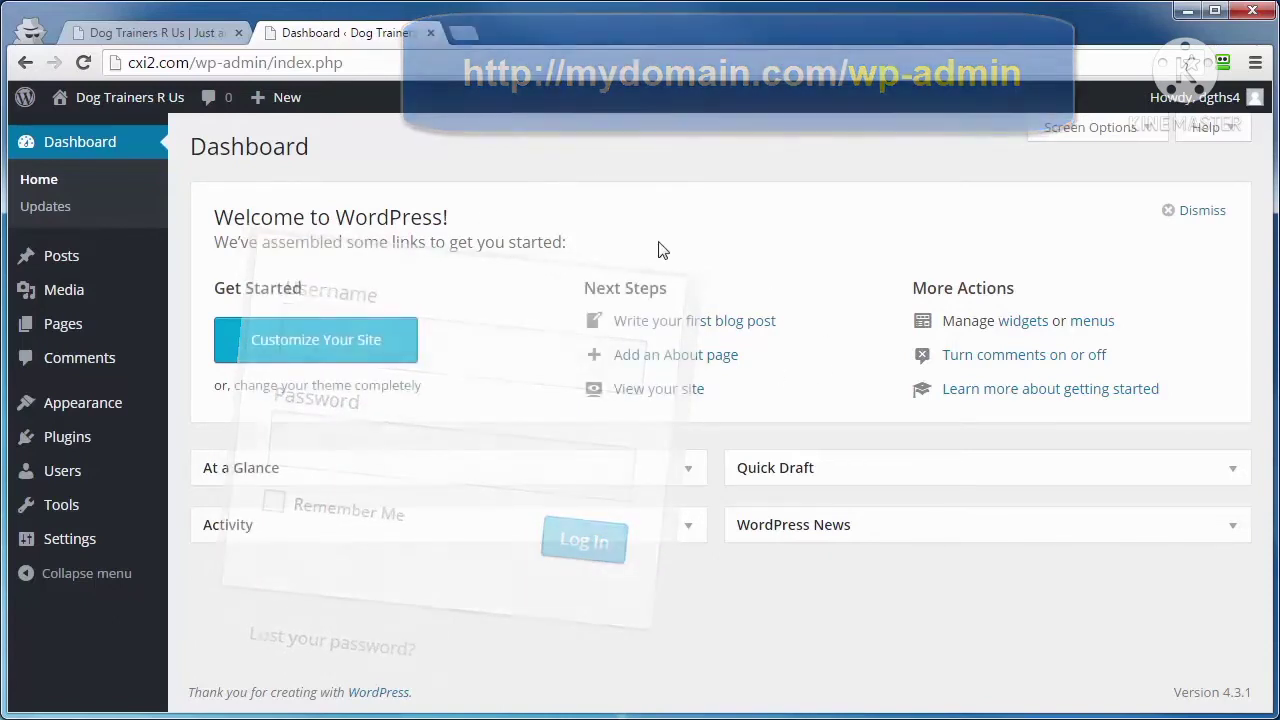
{"action": "mouse_move", "coordinate": [30, 336]}
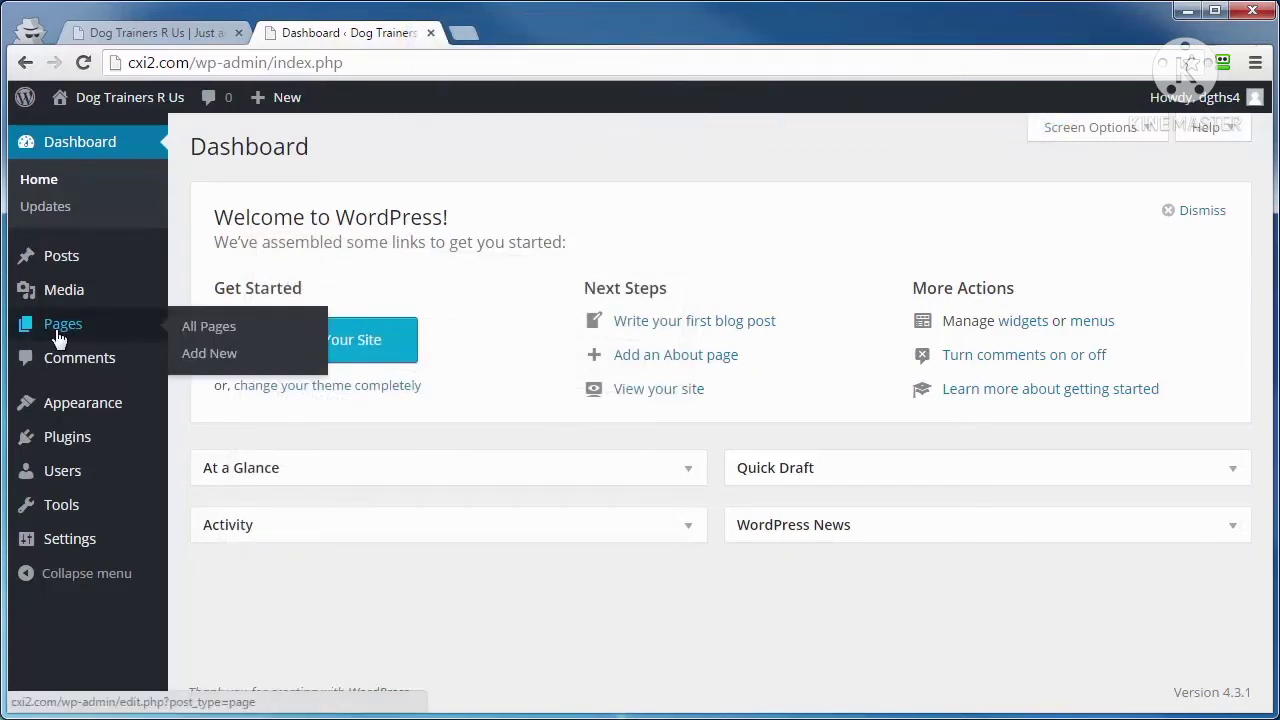
{"action": "left_click", "coordinate": [60, 332]}
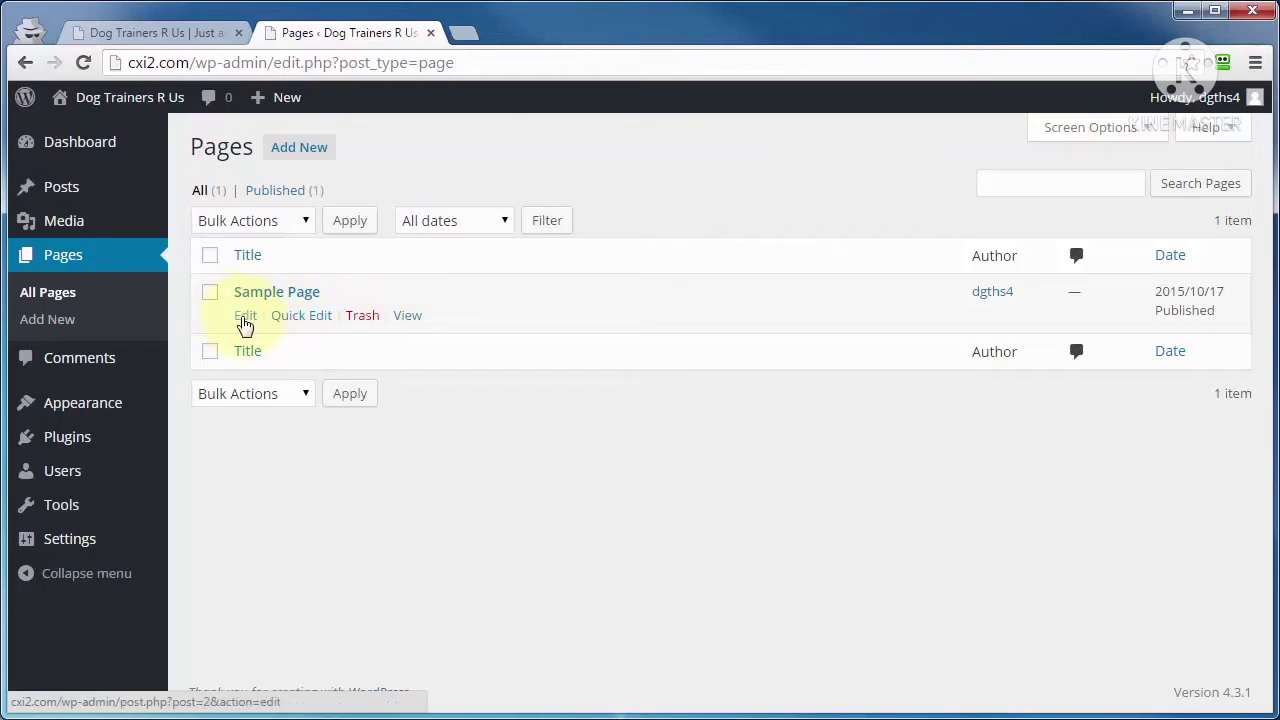
{"action": "left_click", "coordinate": [289, 322]}
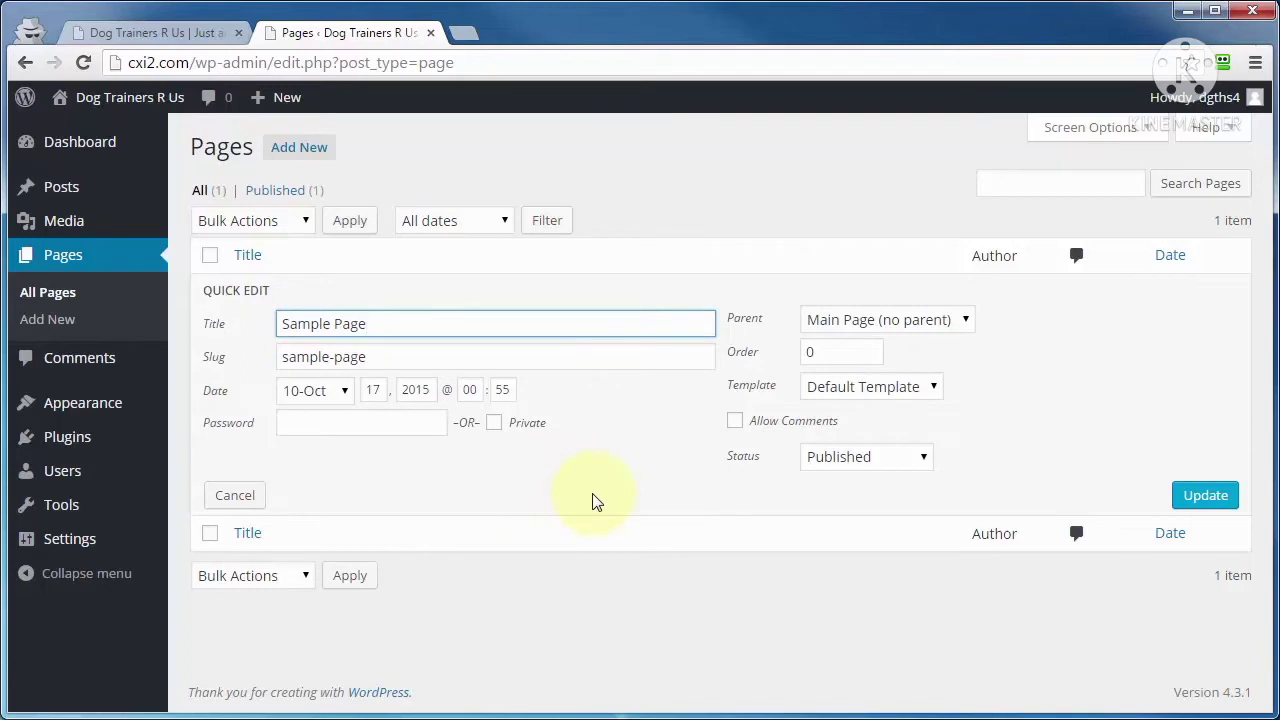
{"action": "key", "text": "Escape"}
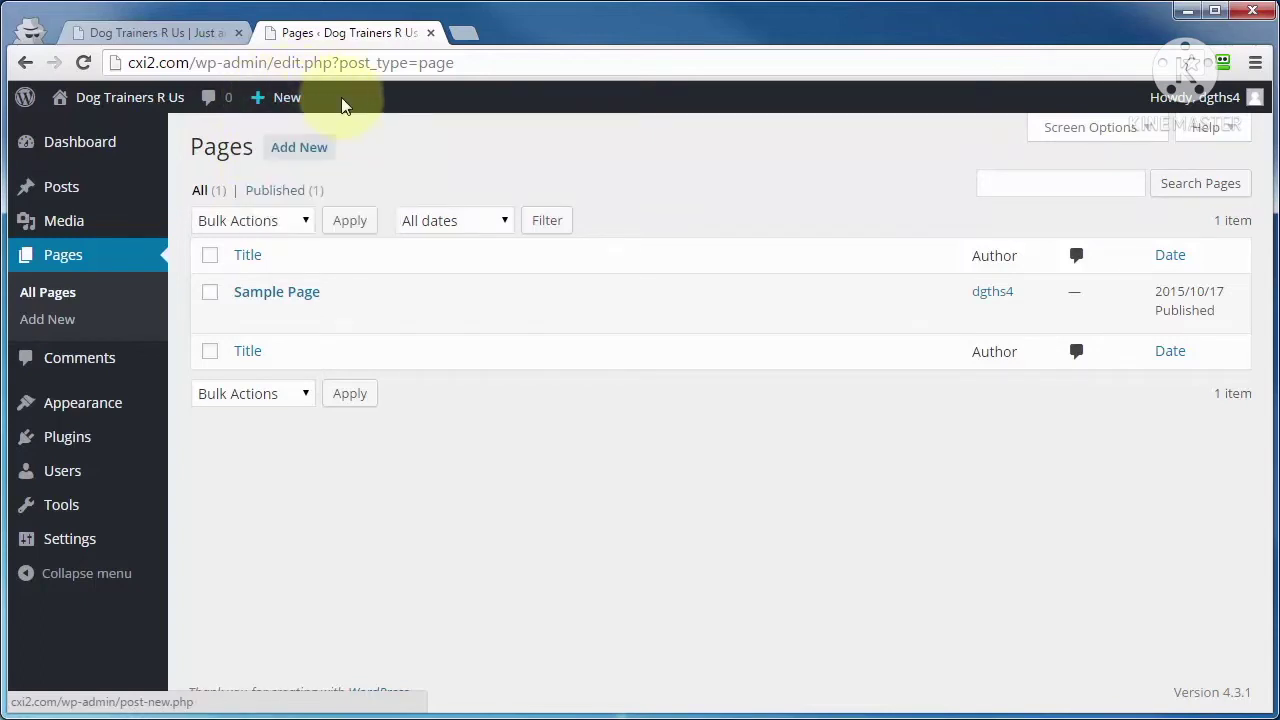
Create a new page titled "Setting Up A WordPress Membership Site".
{"action": "mouse_move", "coordinate": [276, 105]}
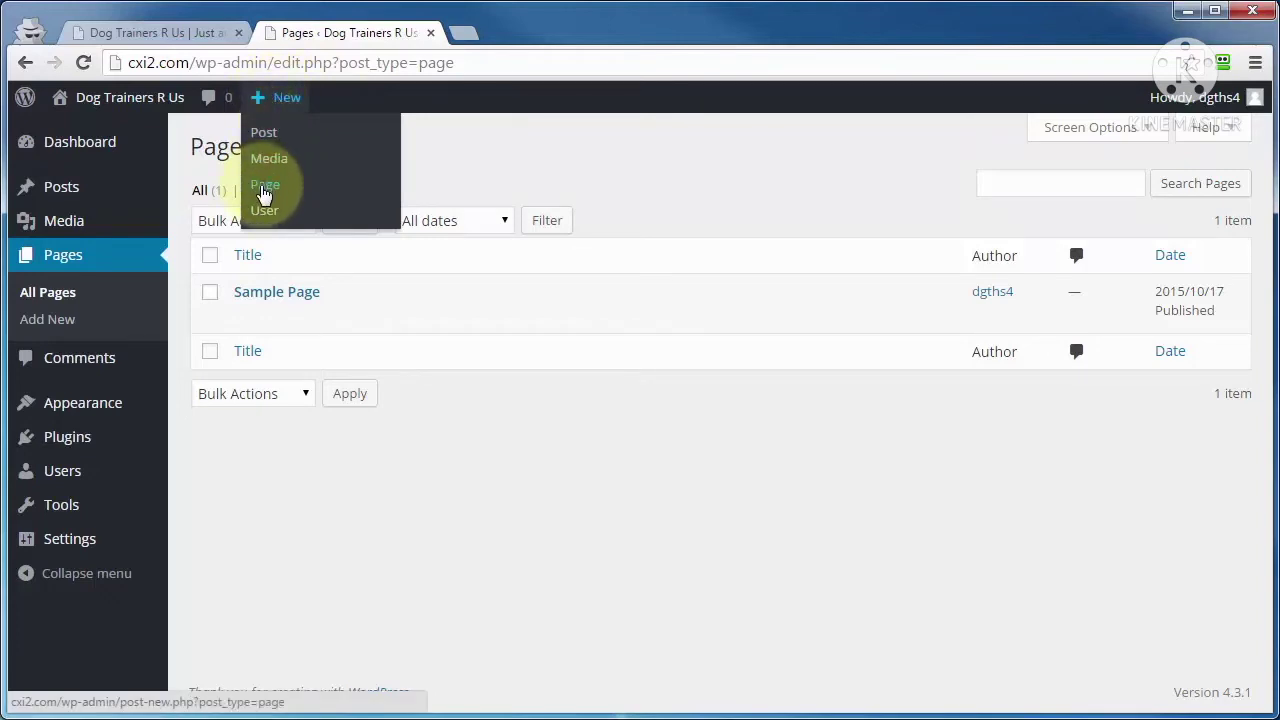
{"action": "left_click", "coordinate": [265, 193]}
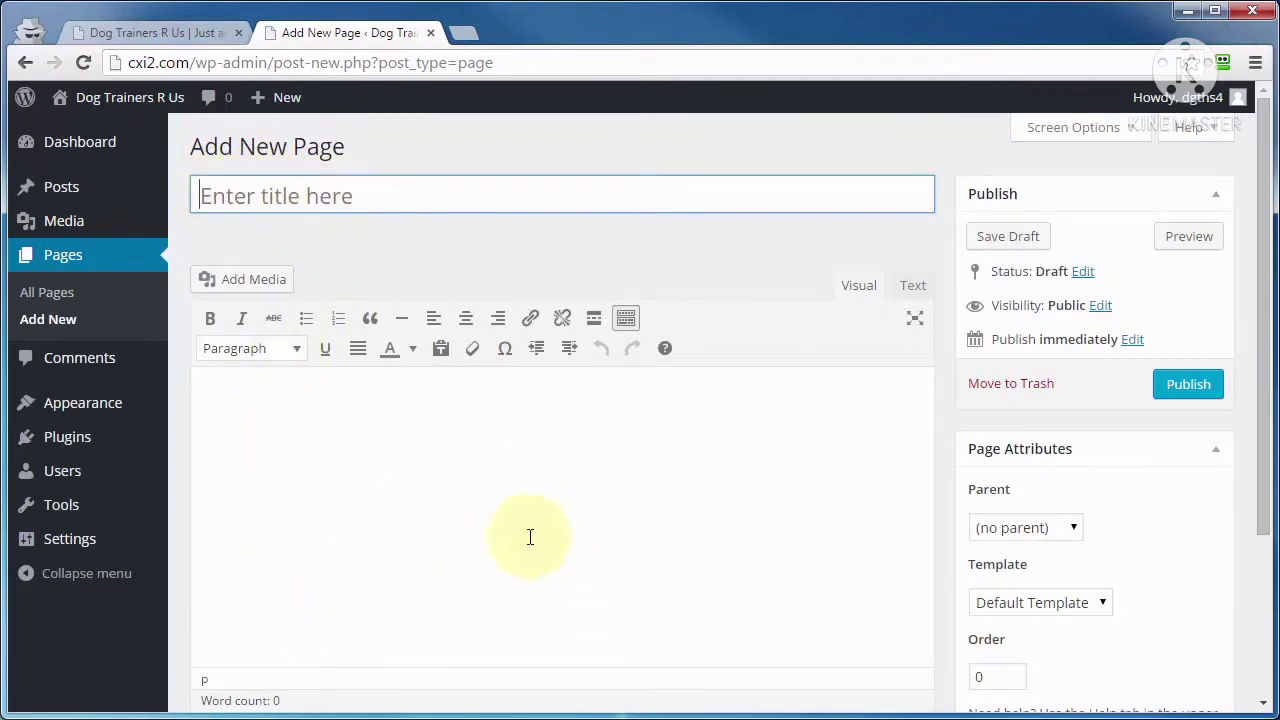
{"action": "type", "text": "Setting Up A WordPress Membership Site"}
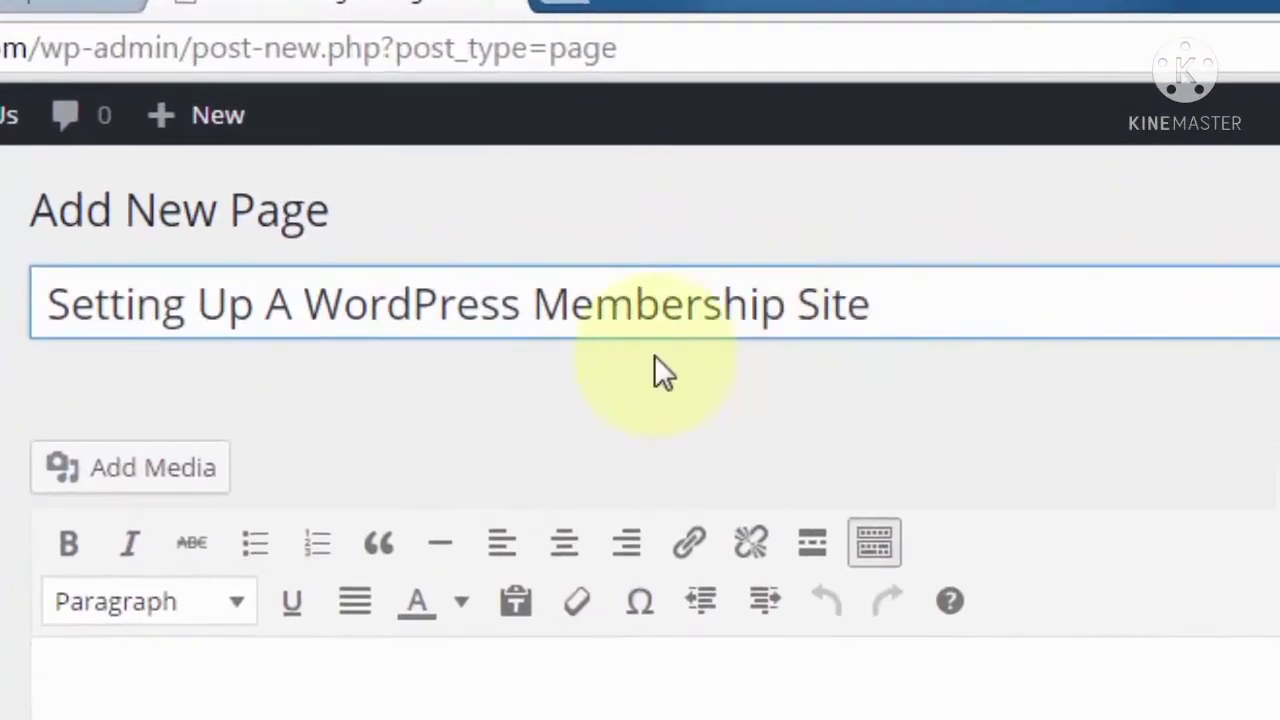
{"action": "left_click", "coordinate": [893, 405]}
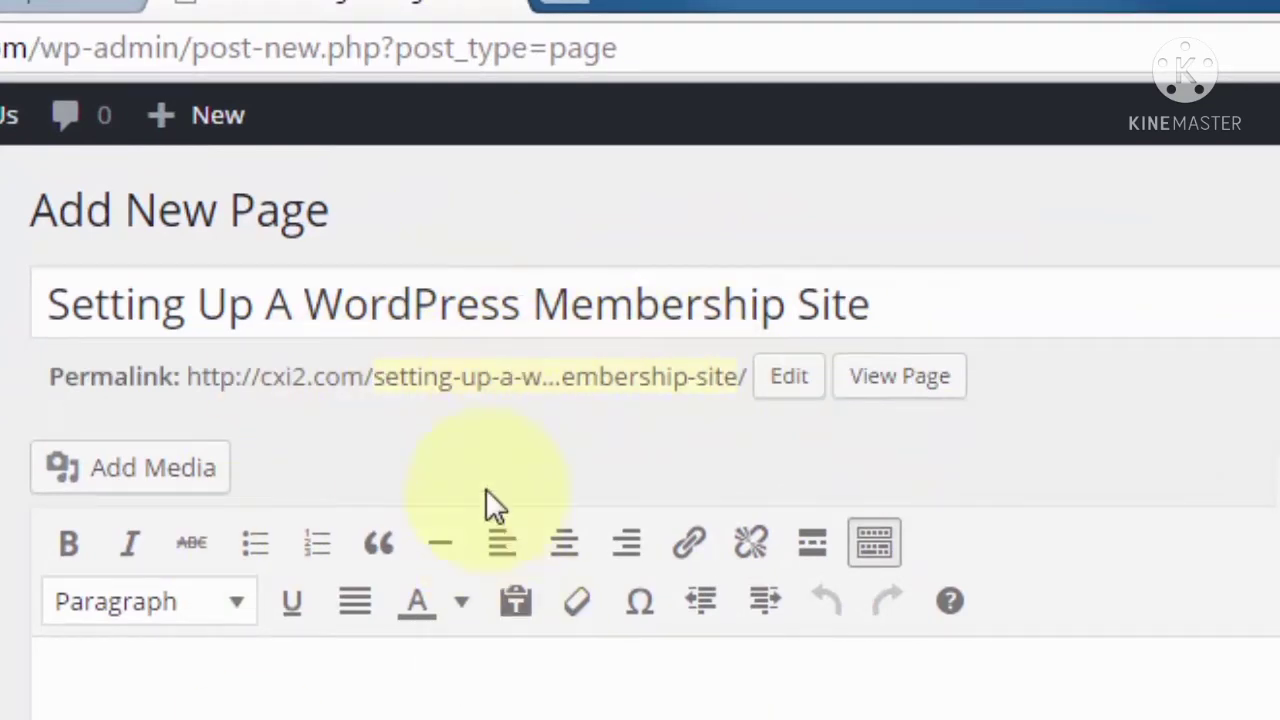
Open the page's permalink slug for editing and confirm it.
{"action": "left_click", "coordinate": [380, 380]}
{"action": "left_click_drag", "start_coordinate": [380, 380], "coordinate": [749, 378]}
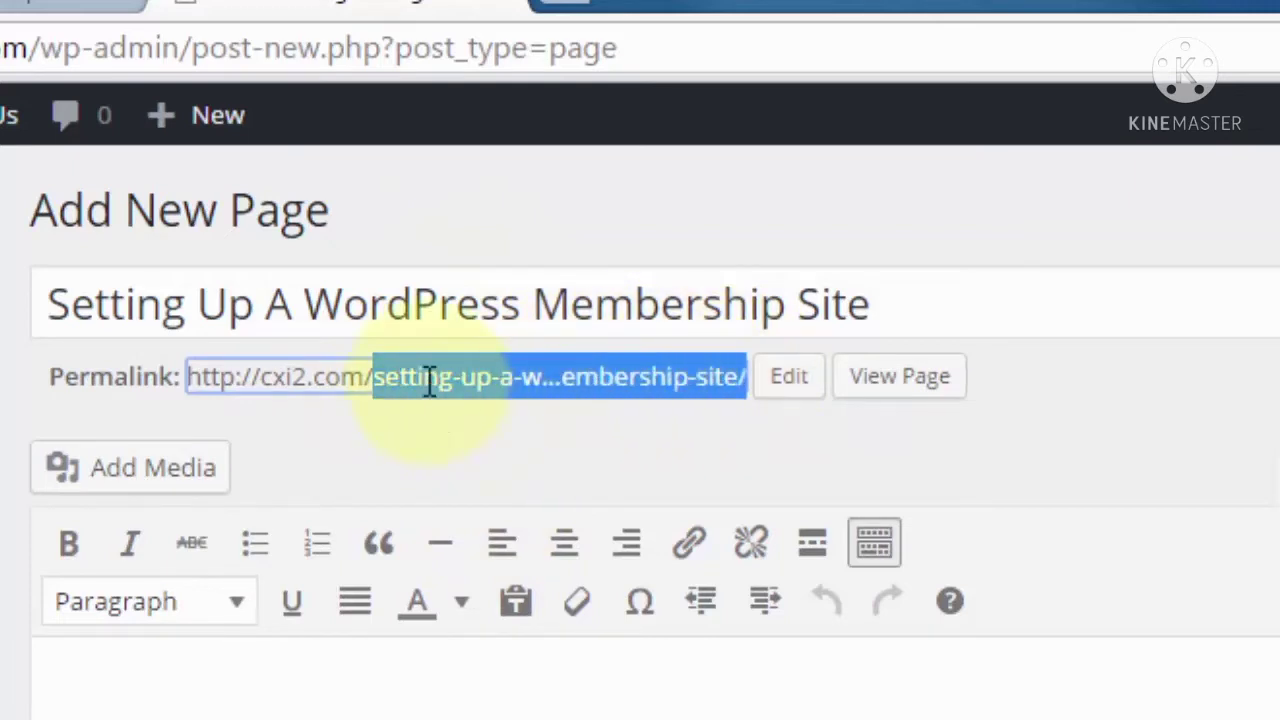
{"action": "left_click", "coordinate": [815, 392]}
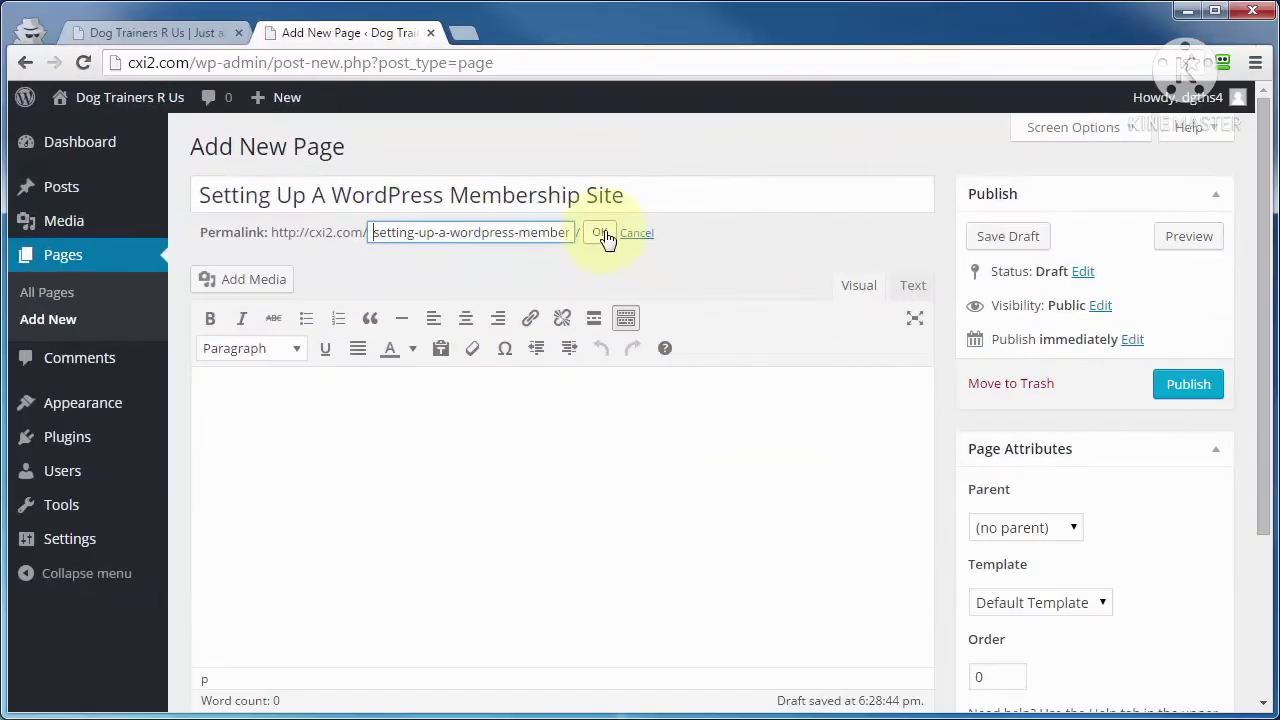
{"action": "left_click", "coordinate": [792, 356]}
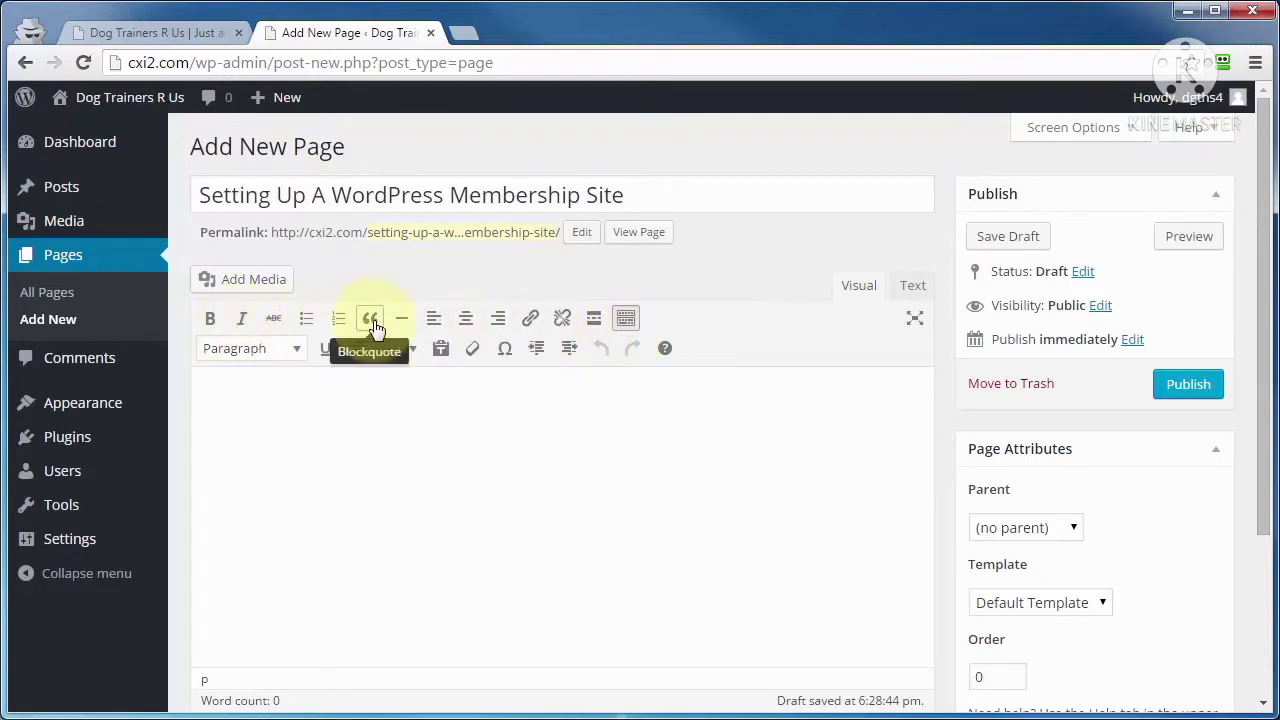
Hide and reshow the editor's second toolbar row, then switch to Text view and back to Visual.
{"action": "left_click", "coordinate": [626, 320]}
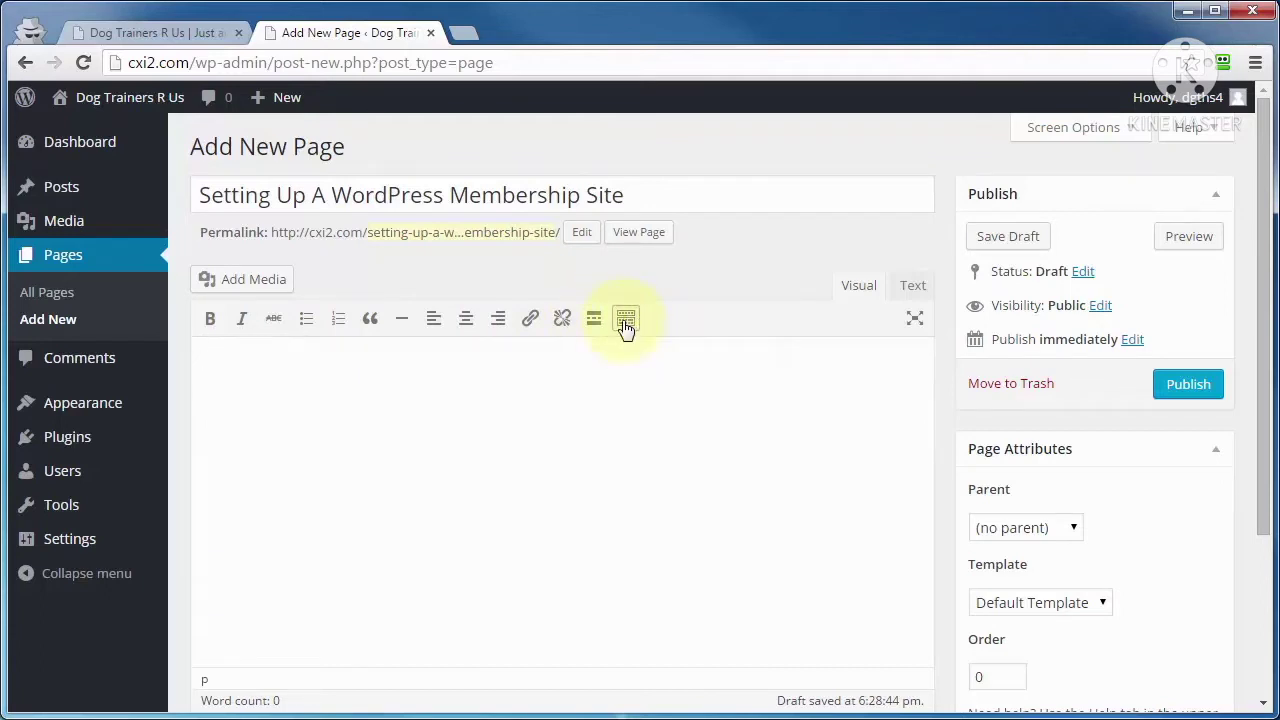
{"action": "left_click", "coordinate": [626, 322]}
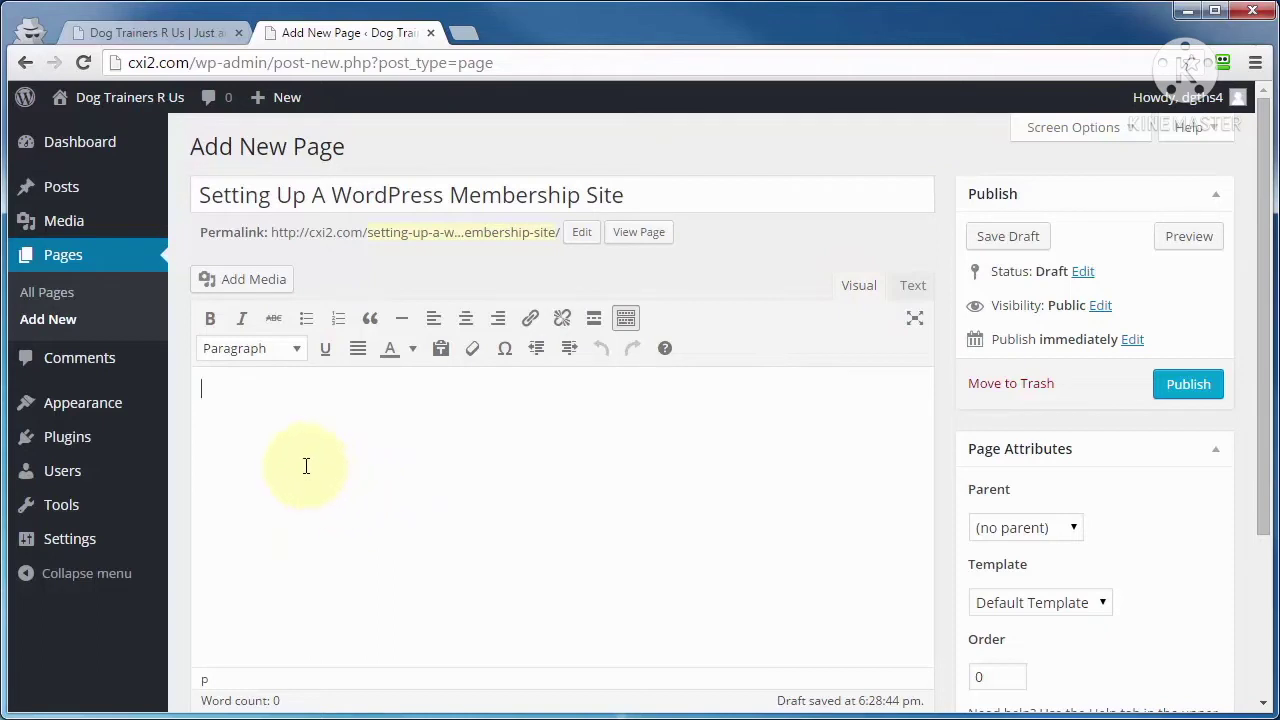
{"action": "left_click", "coordinate": [913, 287]}
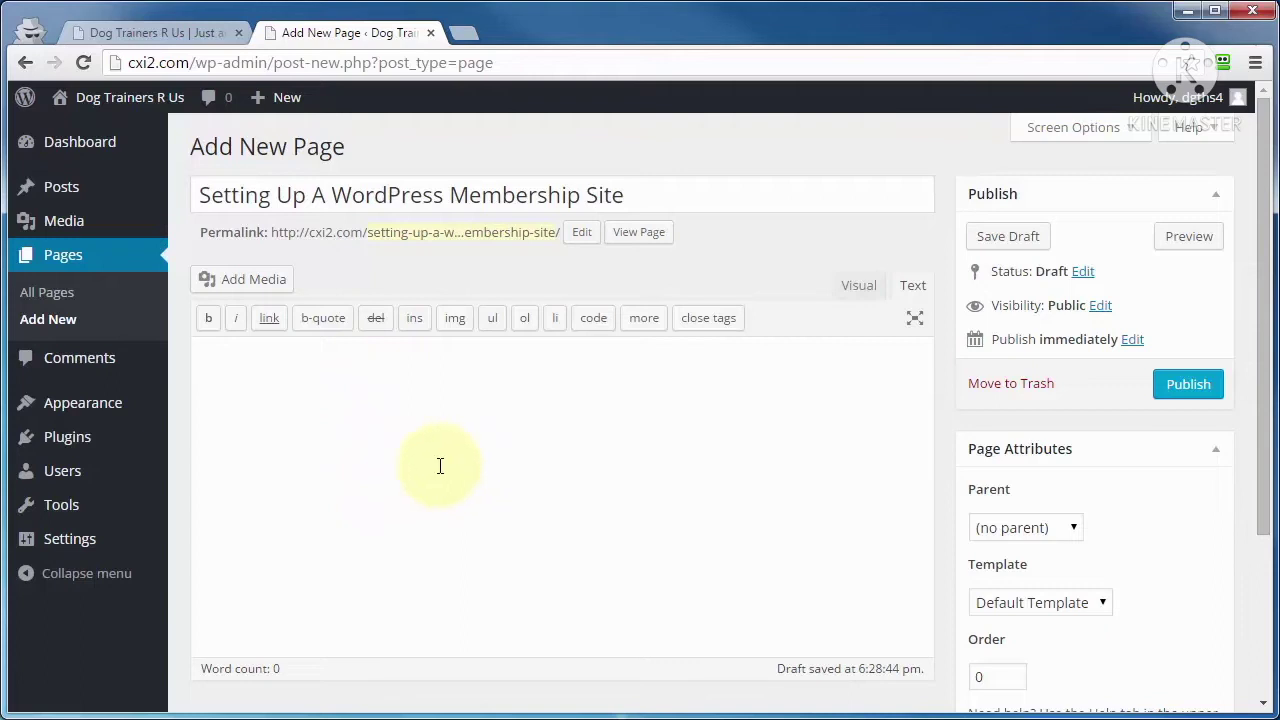
{"action": "left_click", "coordinate": [858, 286]}
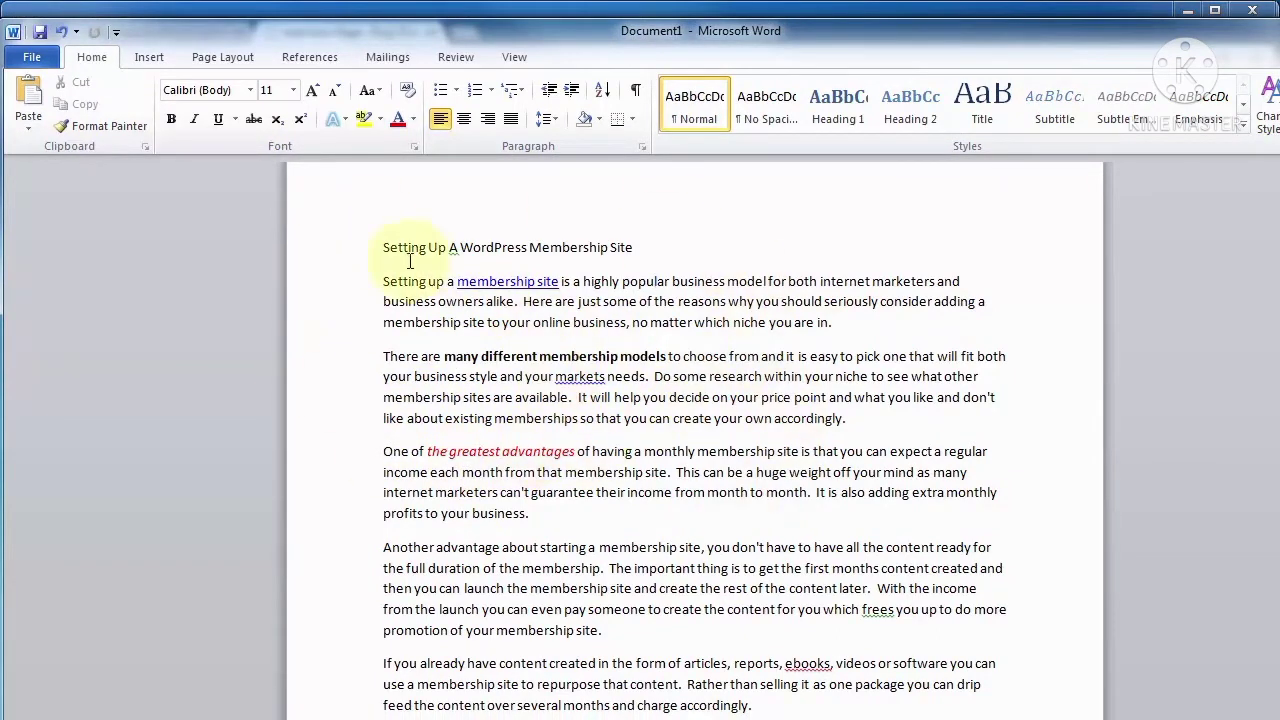
Copy the article body from the Word document and paste it into the page editor.
{"action": "left_click_drag", "start_coordinate": [383, 285], "coordinate": [557, 500]}
{"action": "right_click", "coordinate": [538, 485]}
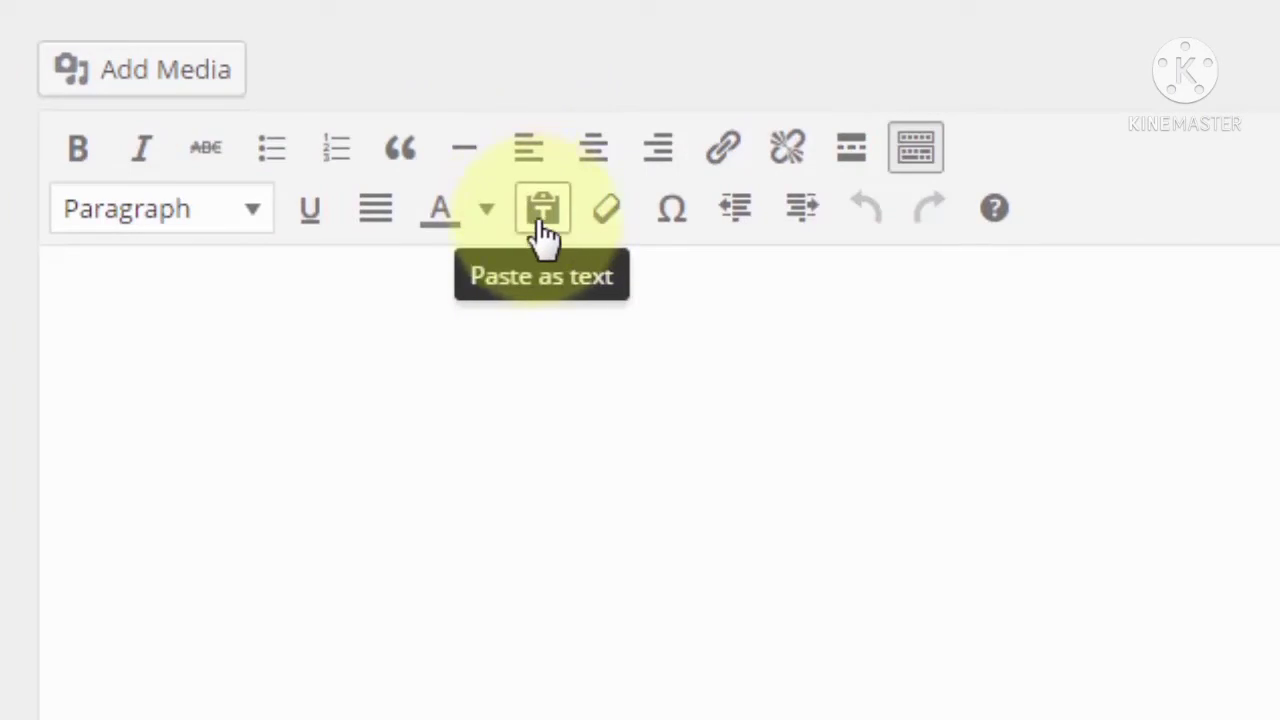
{"action": "left_click", "coordinate": [543, 235]}
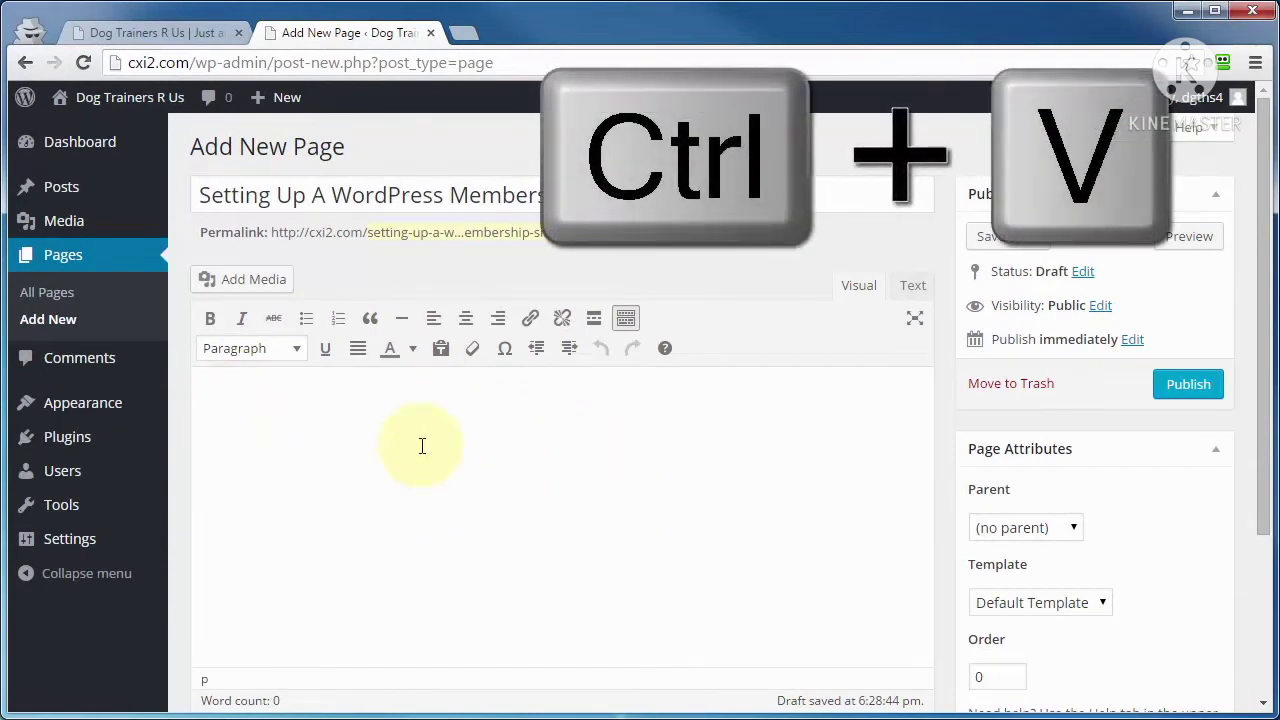
{"action": "key", "text": "ctrl+v"}
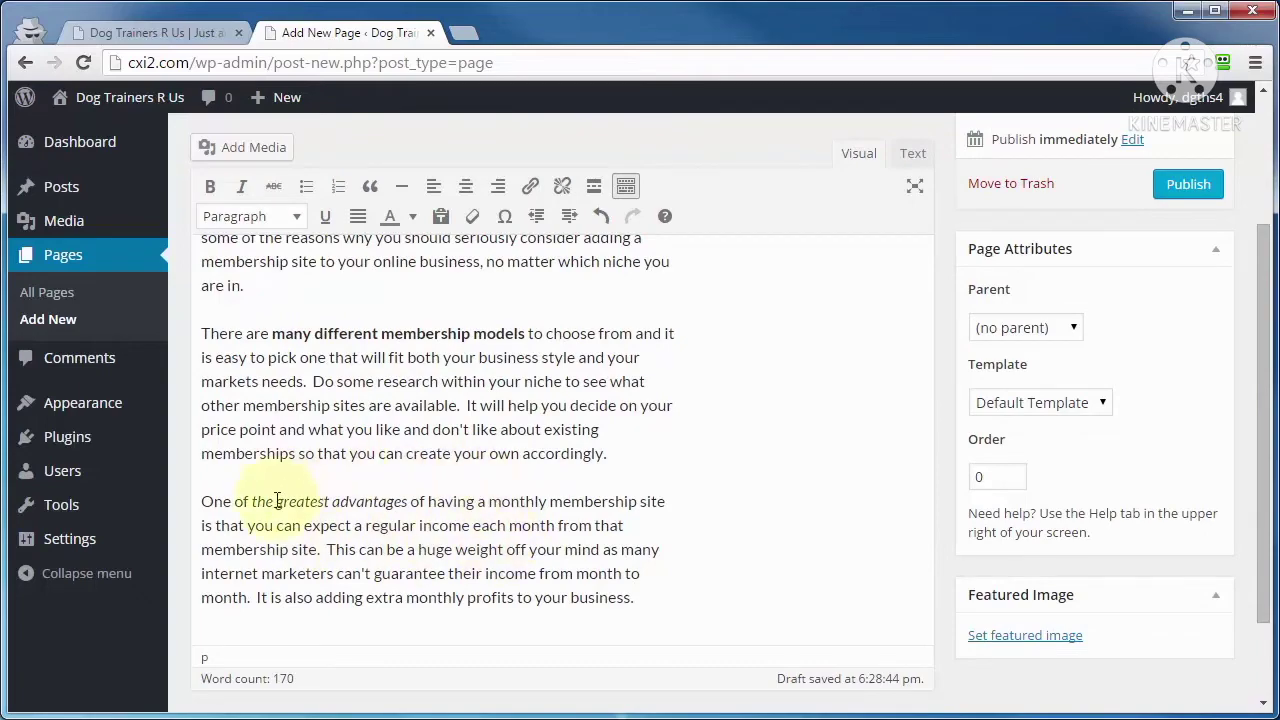
{"action": "scroll", "coordinate": [430, 550], "scroll_direction": "up", "scroll_amount": 2}
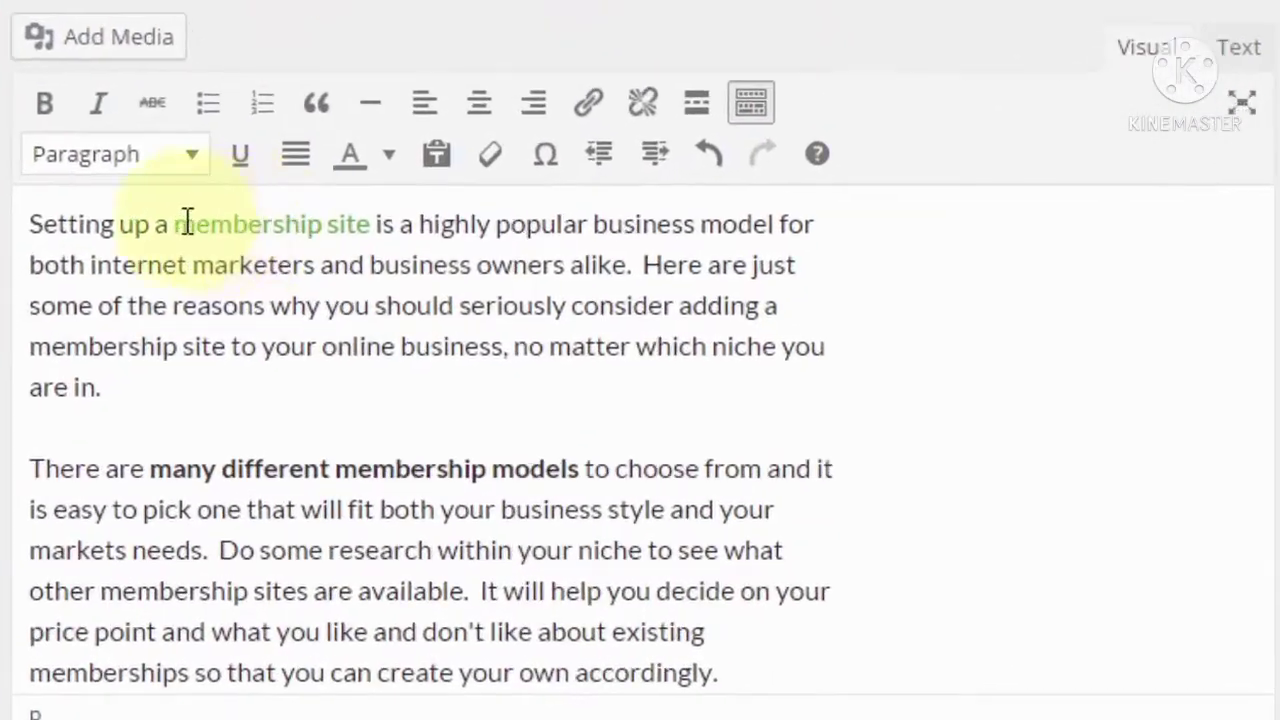
Clear the pasted content, turn on Paste as text mode, and paste the article again as plain text.
{"action": "left_click", "coordinate": [1238, 48]}
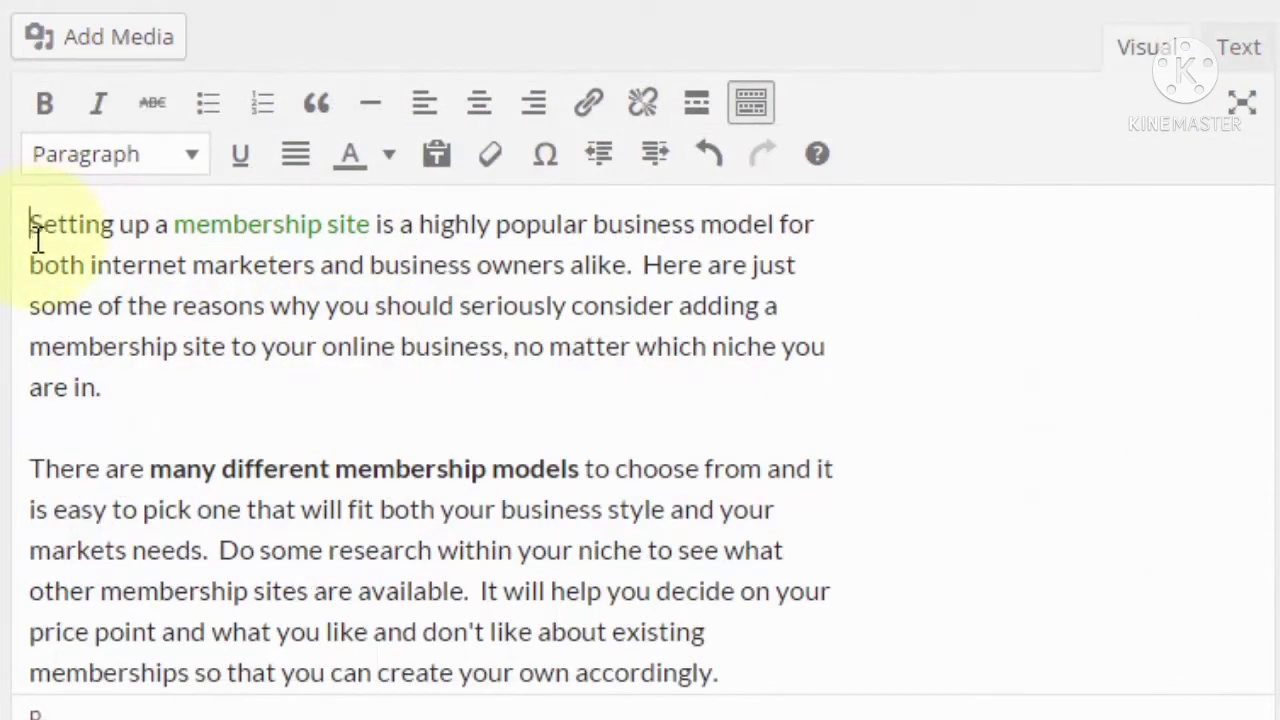
{"action": "left_click_drag", "start_coordinate": [32, 223], "coordinate": [533, 350]}
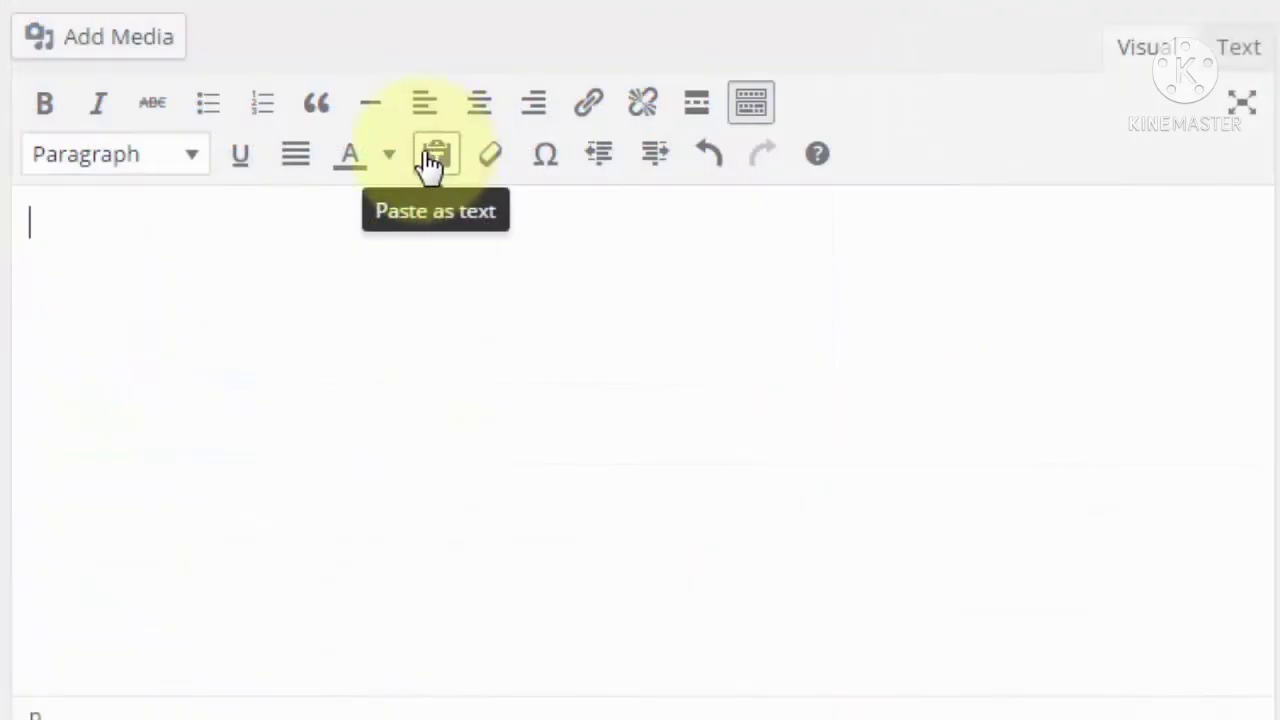
{"action": "left_click", "coordinate": [438, 163]}
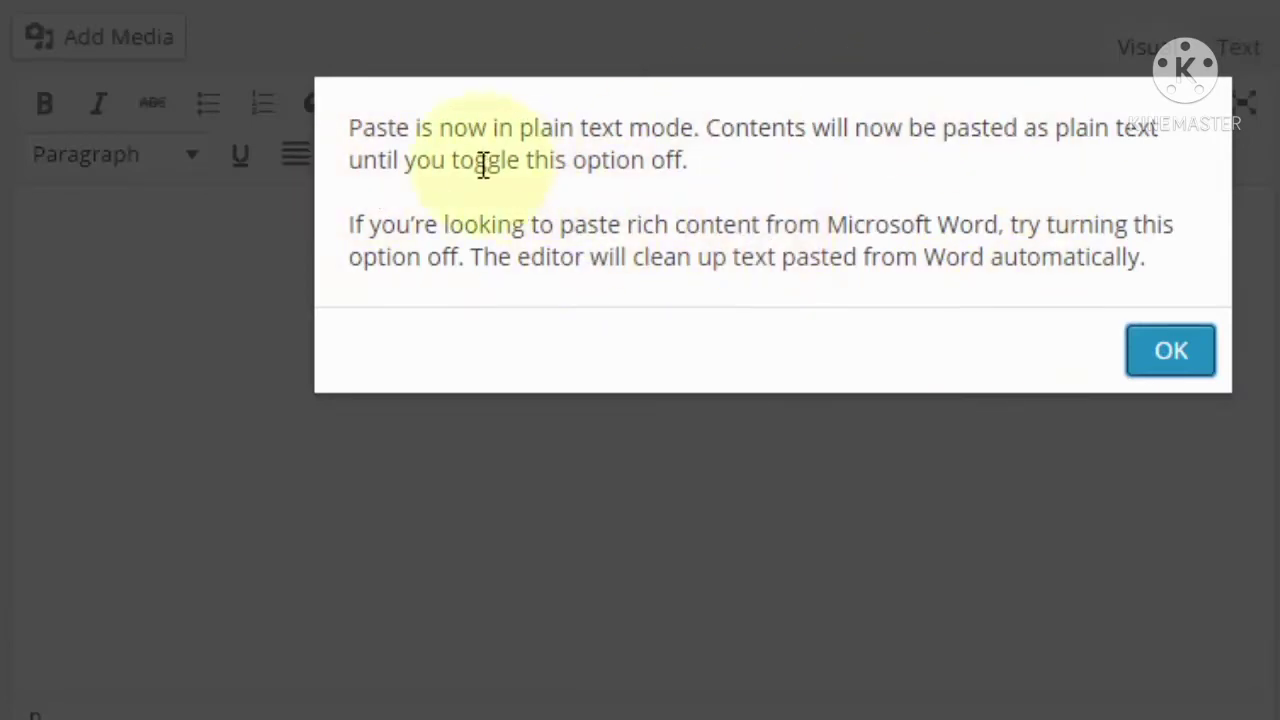
{"action": "left_click", "coordinate": [1170, 351]}
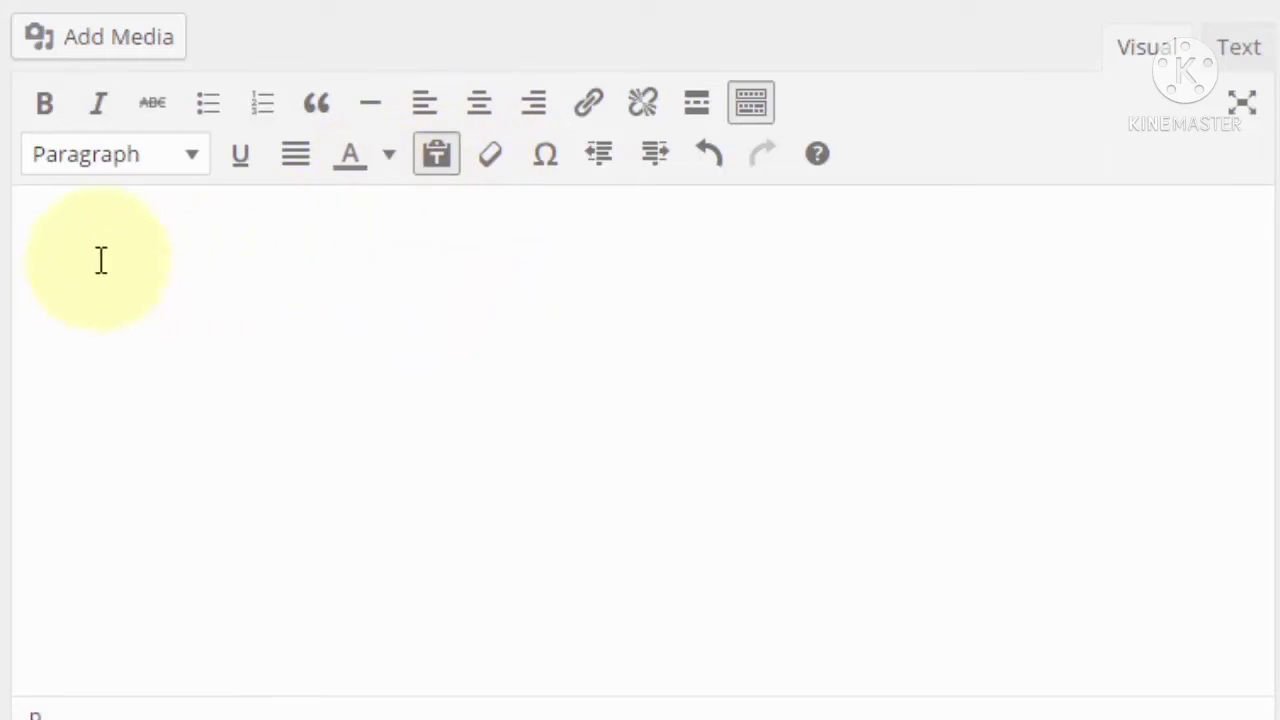
{"action": "key", "text": "ctrl+v"}
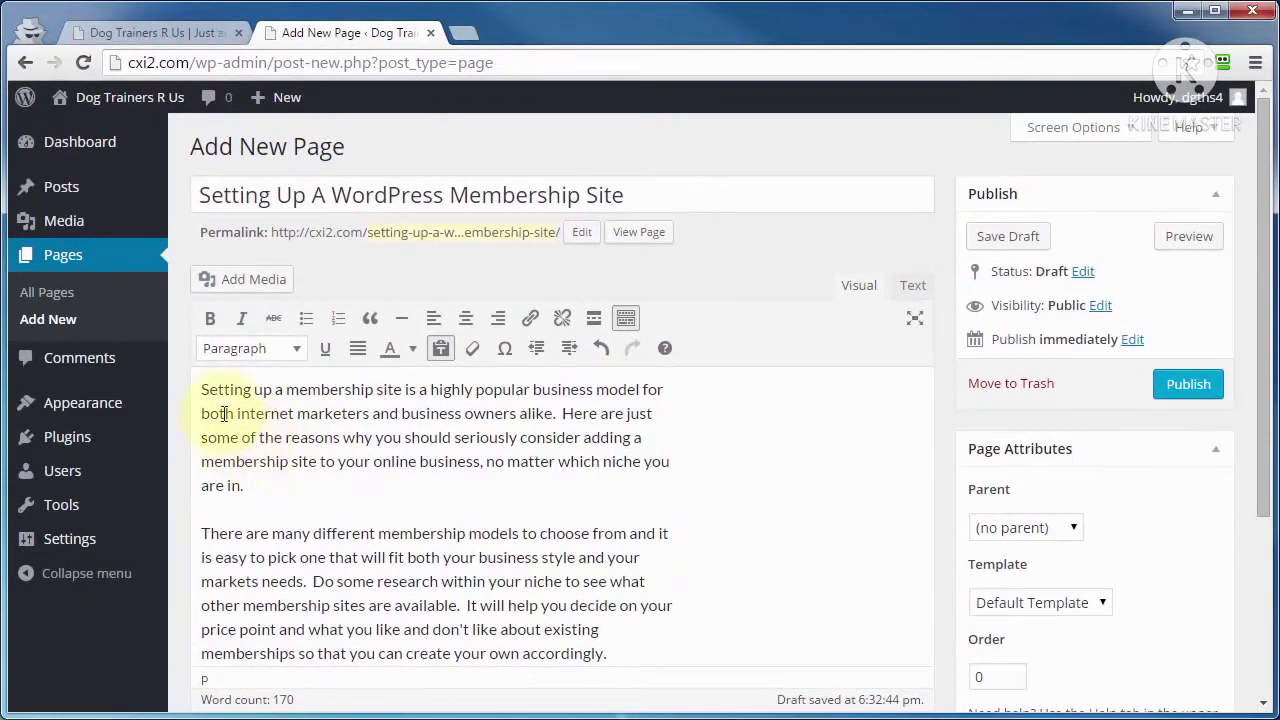
Insert Working-hamster.jpg from the Media Library before the second paragraph and select the image.
{"action": "mouse_move", "coordinate": [45, 215]}
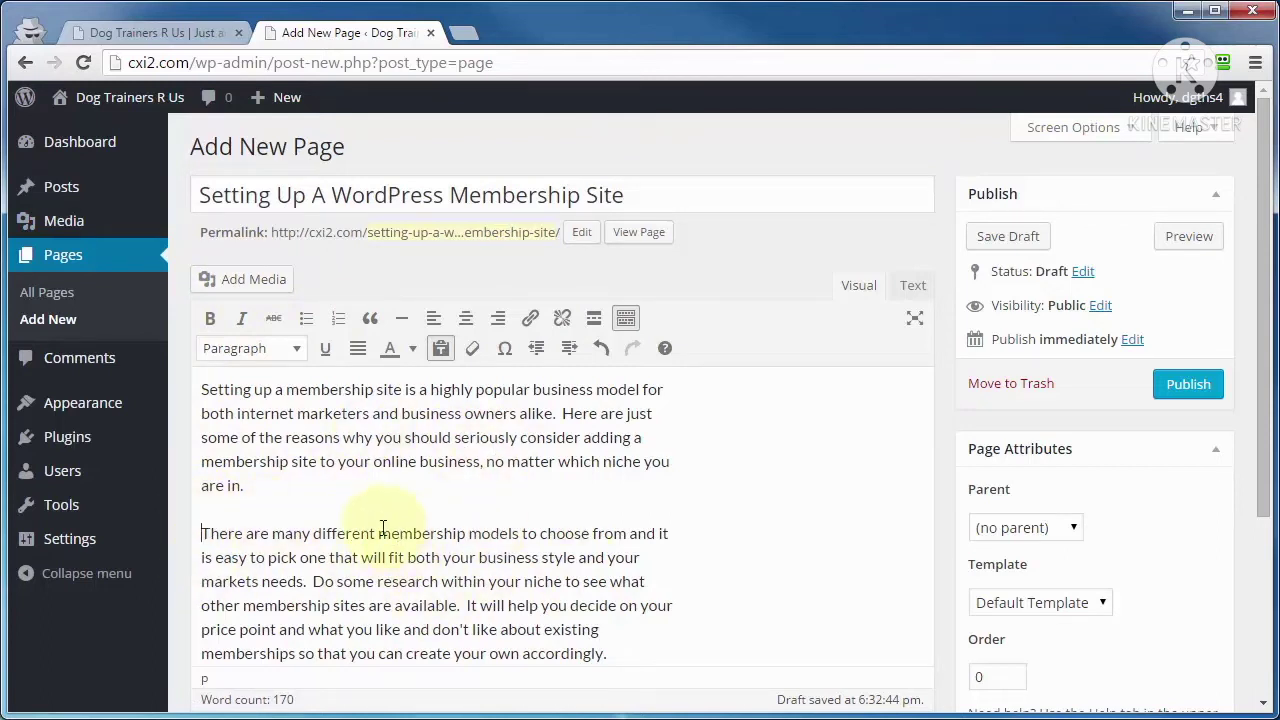
{"action": "left_click", "coordinate": [225, 283]}
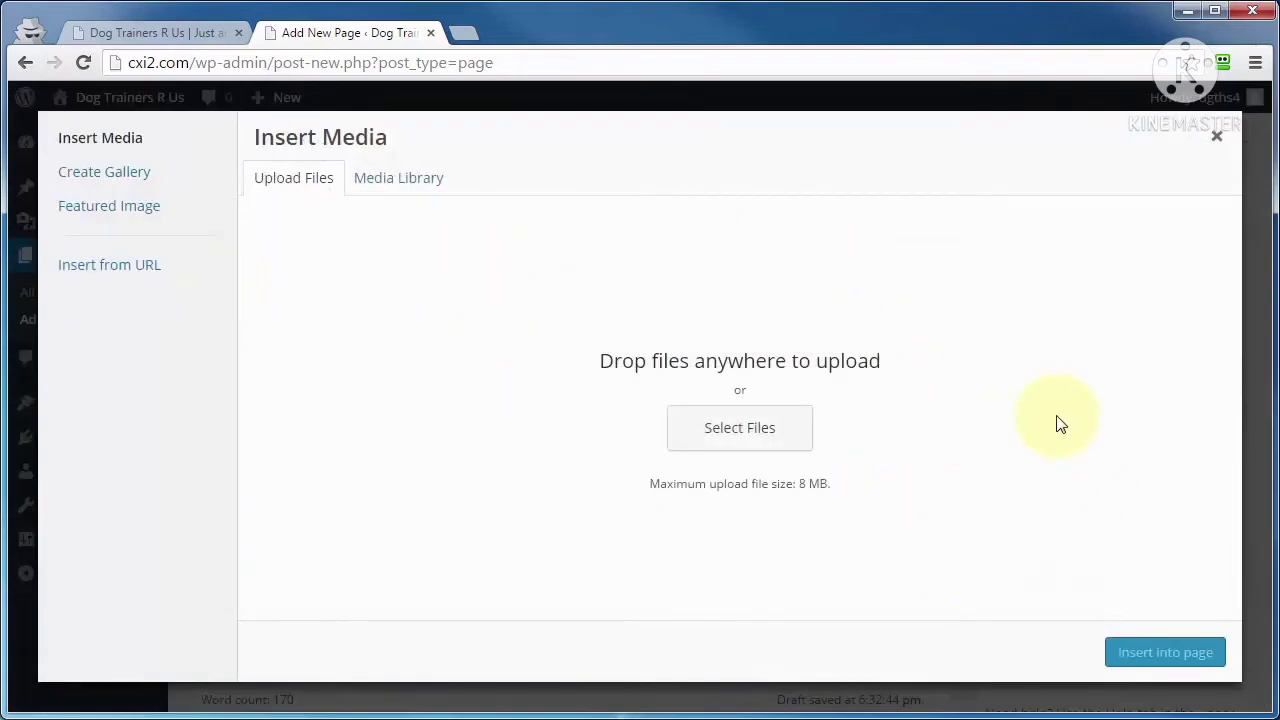
{"action": "left_click", "coordinate": [378, 185]}
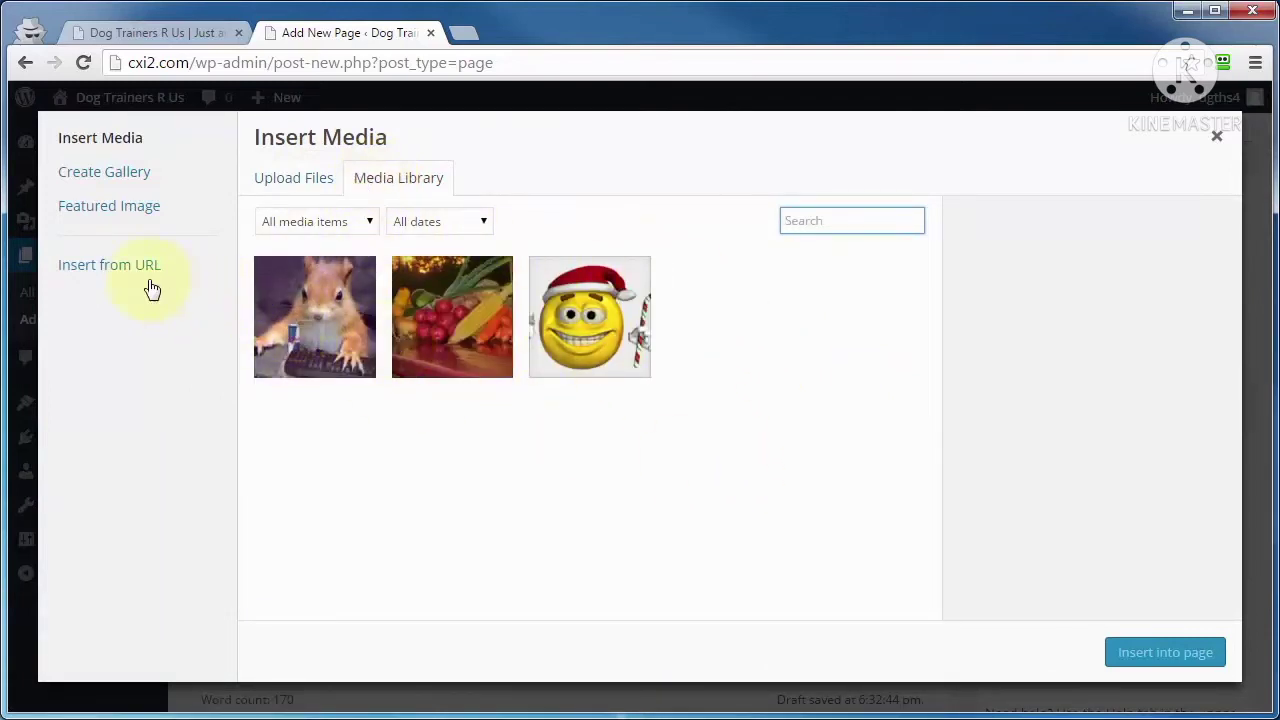
{"action": "left_click", "coordinate": [325, 320]}
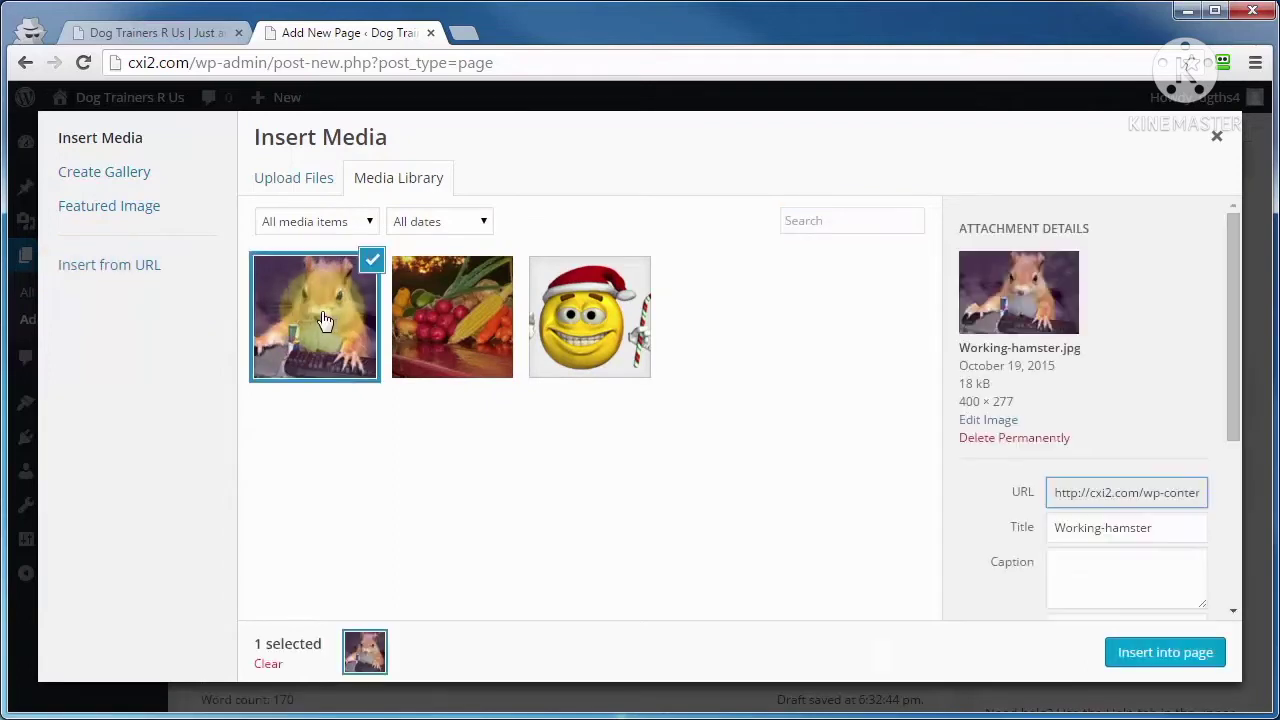
{"action": "left_click", "coordinate": [1160, 652]}
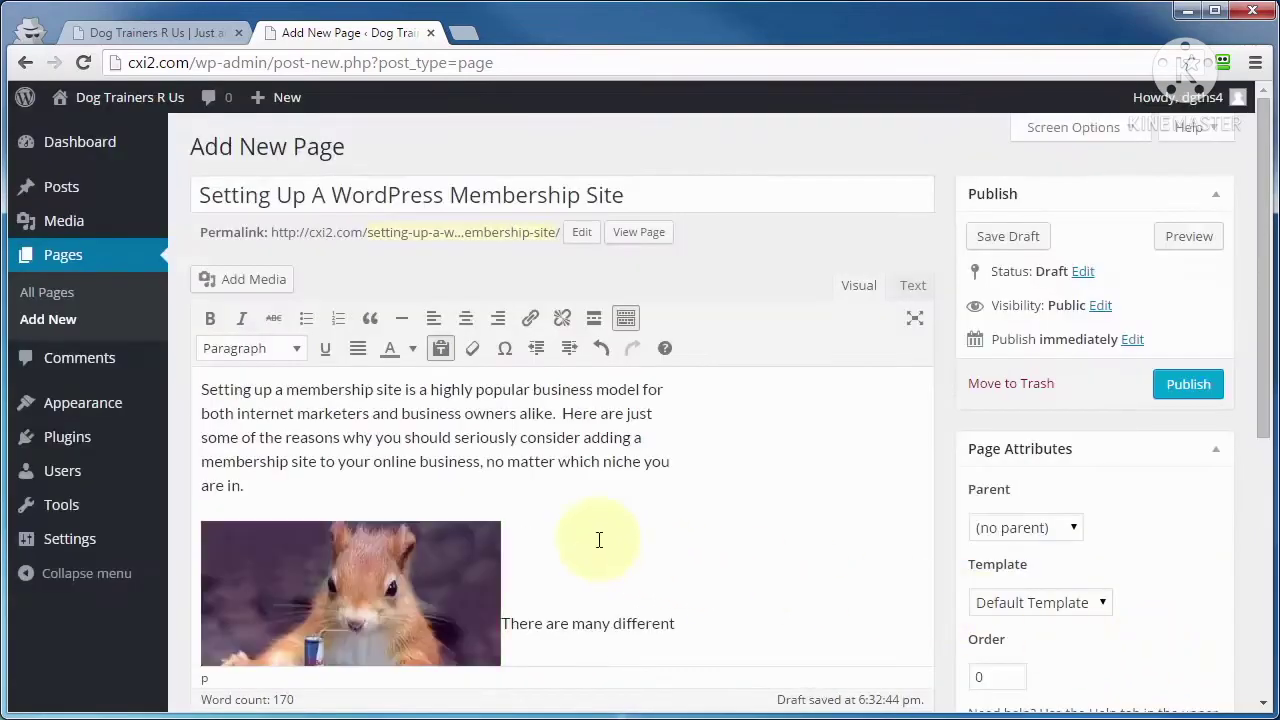
{"action": "scroll", "coordinate": [600, 590], "scroll_direction": "down", "scroll_amount": 1}
{"action": "left_click", "coordinate": [341, 487]}
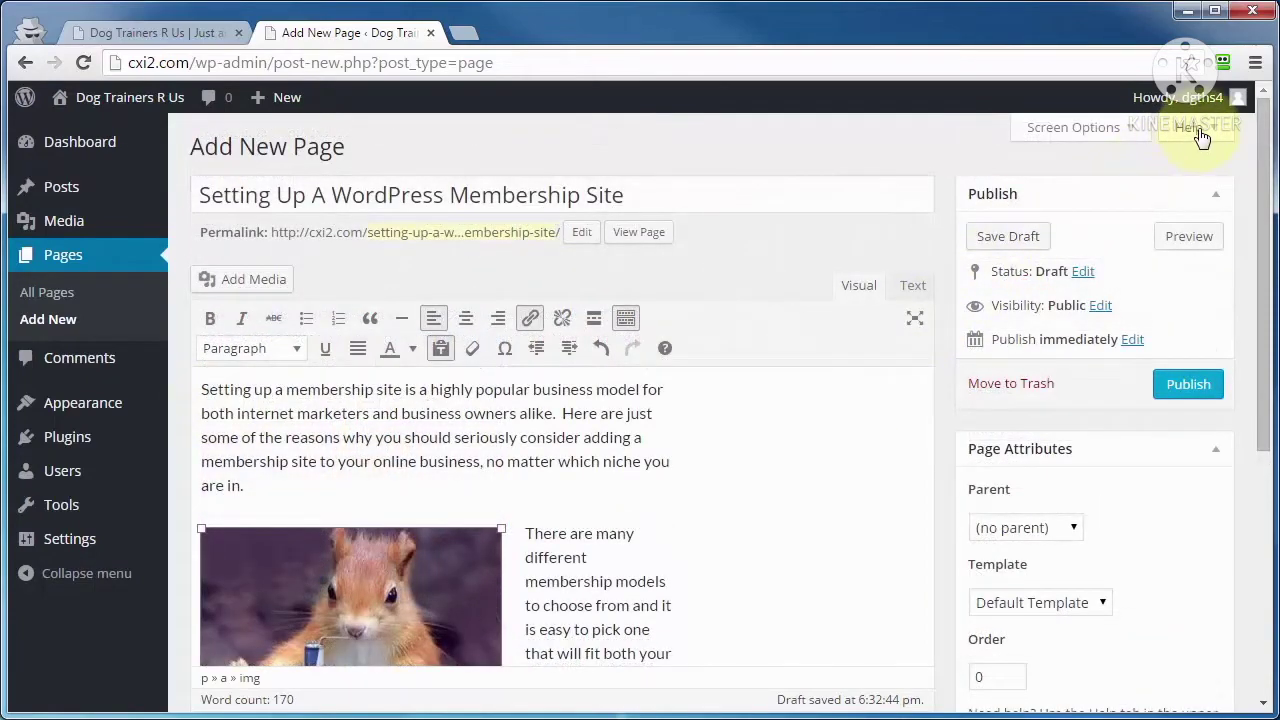
Open and close the Help panel, then enable the Discussion box through Screen Options.
{"action": "left_click", "coordinate": [1190, 128]}
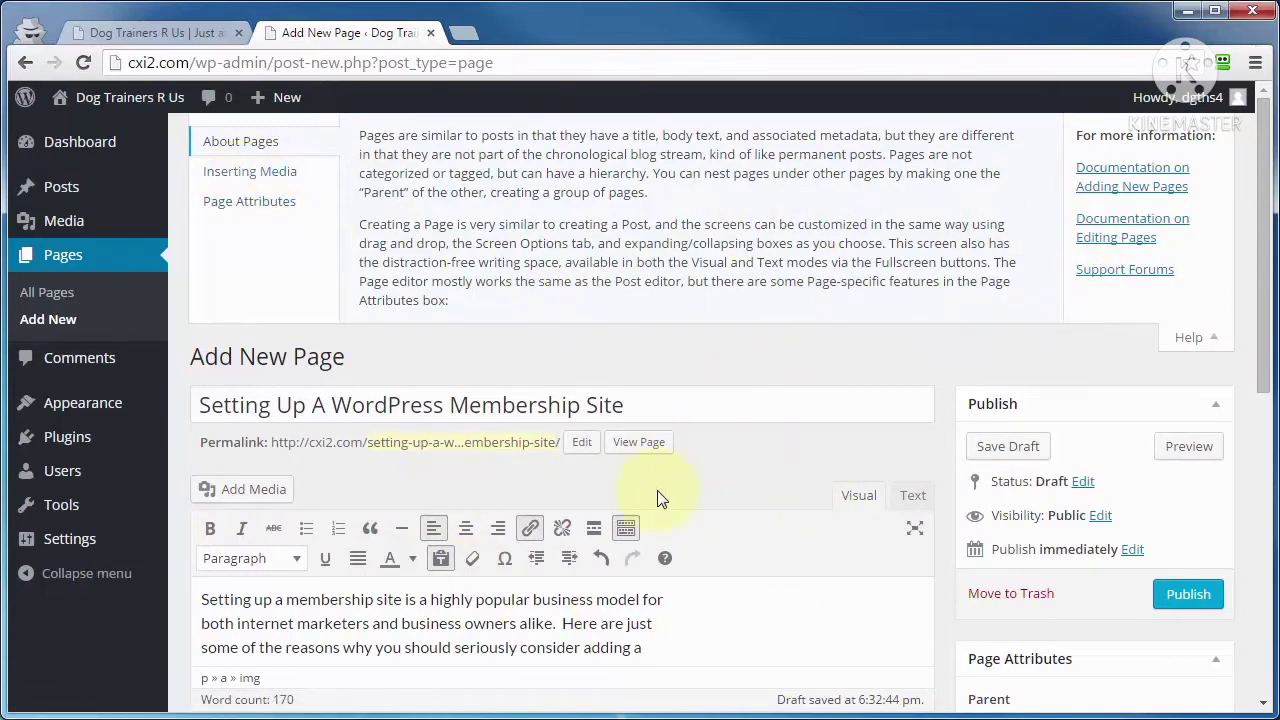
{"action": "left_click", "coordinate": [1190, 337]}
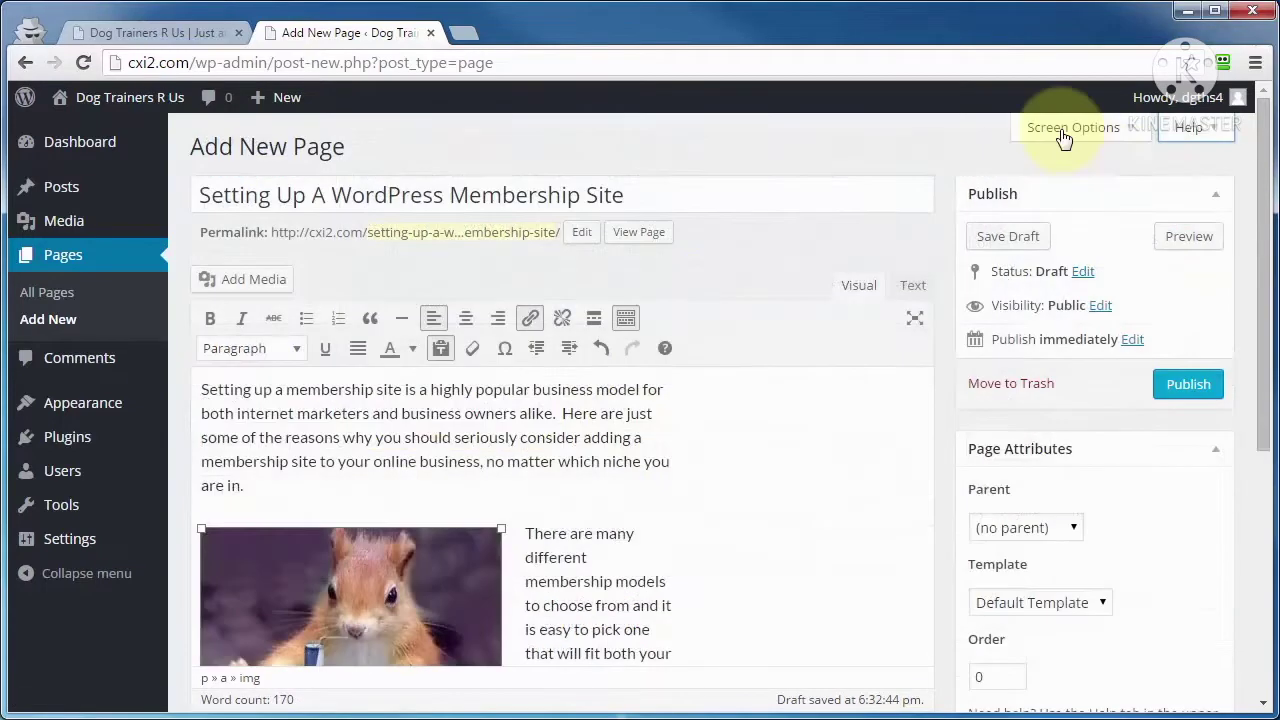
{"action": "left_click", "coordinate": [1060, 128]}
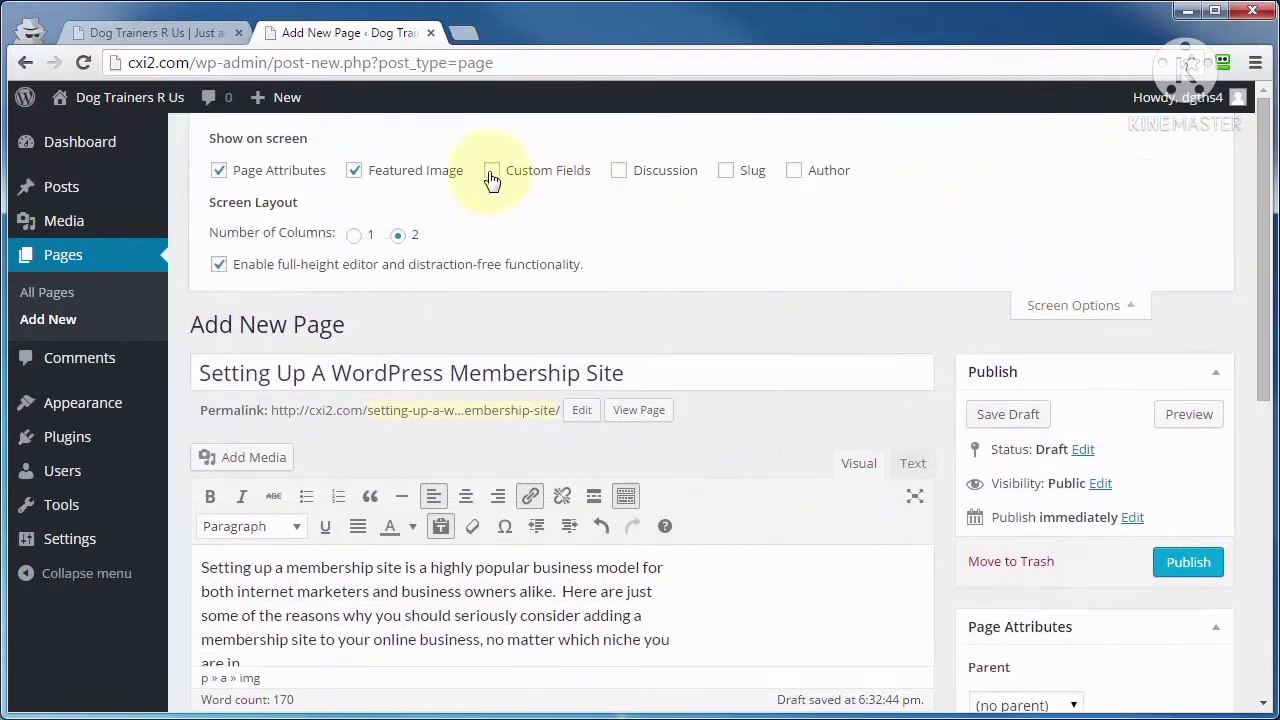
{"action": "left_click", "coordinate": [619, 172]}
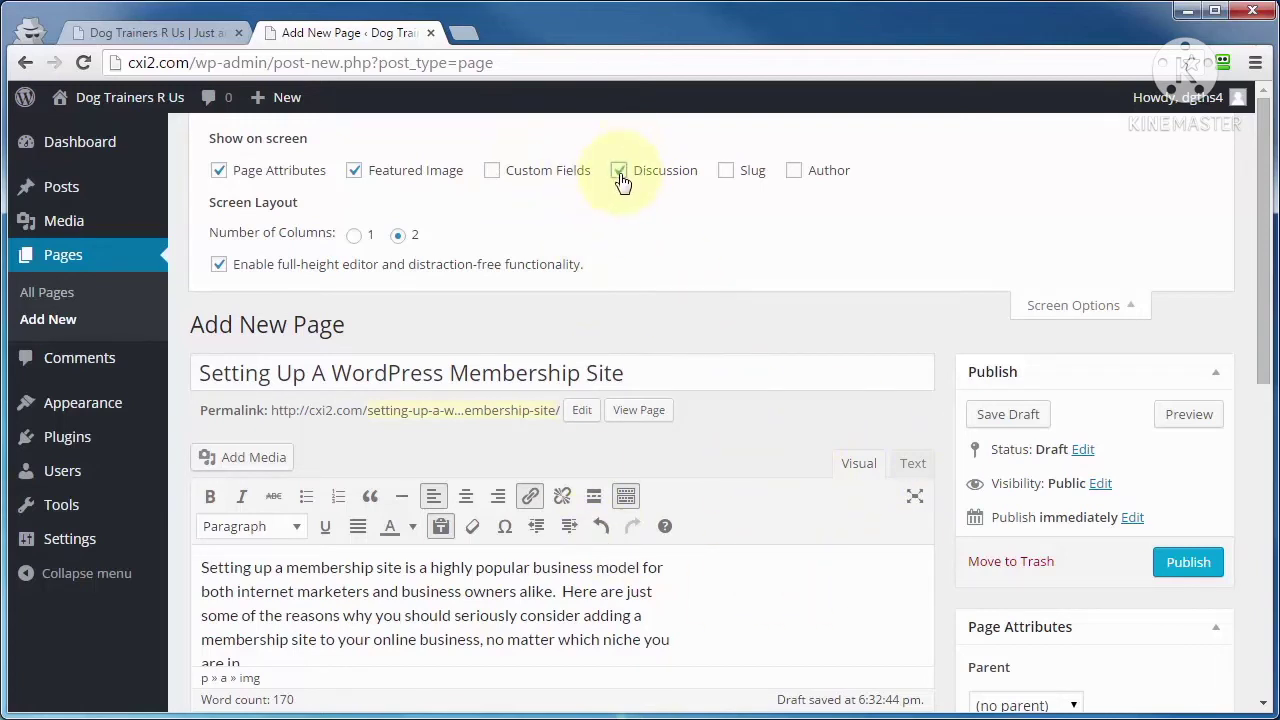
{"action": "scroll", "coordinate": [940, 482], "scroll_direction": "down", "scroll_amount": 10}
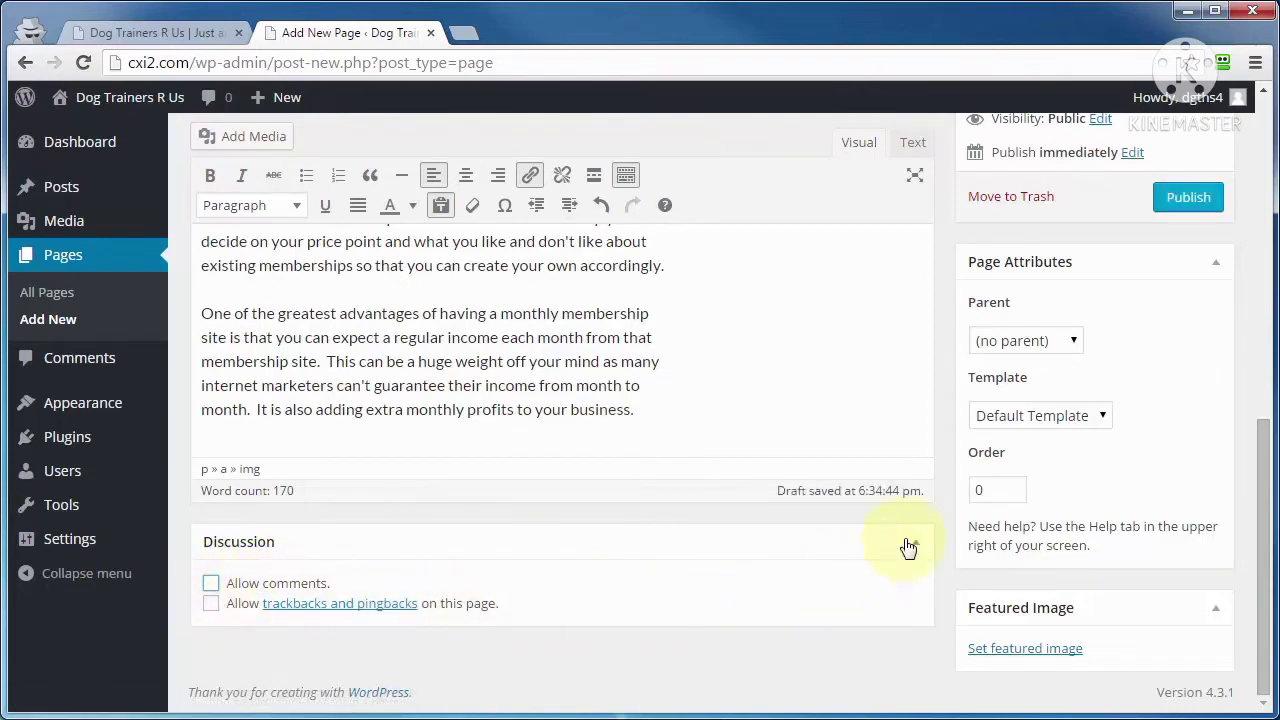
{"action": "scroll", "coordinate": [903, 546], "scroll_direction": "up", "scroll_amount": 10}
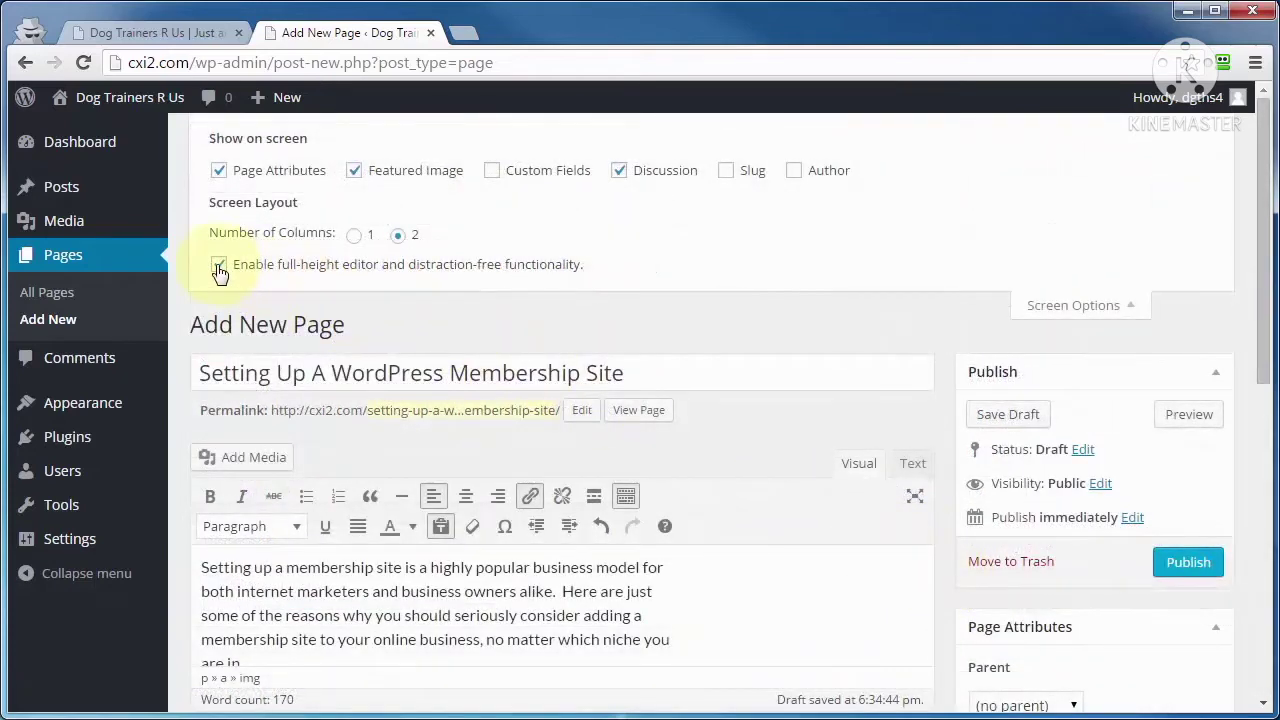
Switch the screen layout to one column and back to two columns.
{"action": "left_click", "coordinate": [355, 236]}
{"action": "left_click", "coordinate": [397, 236]}
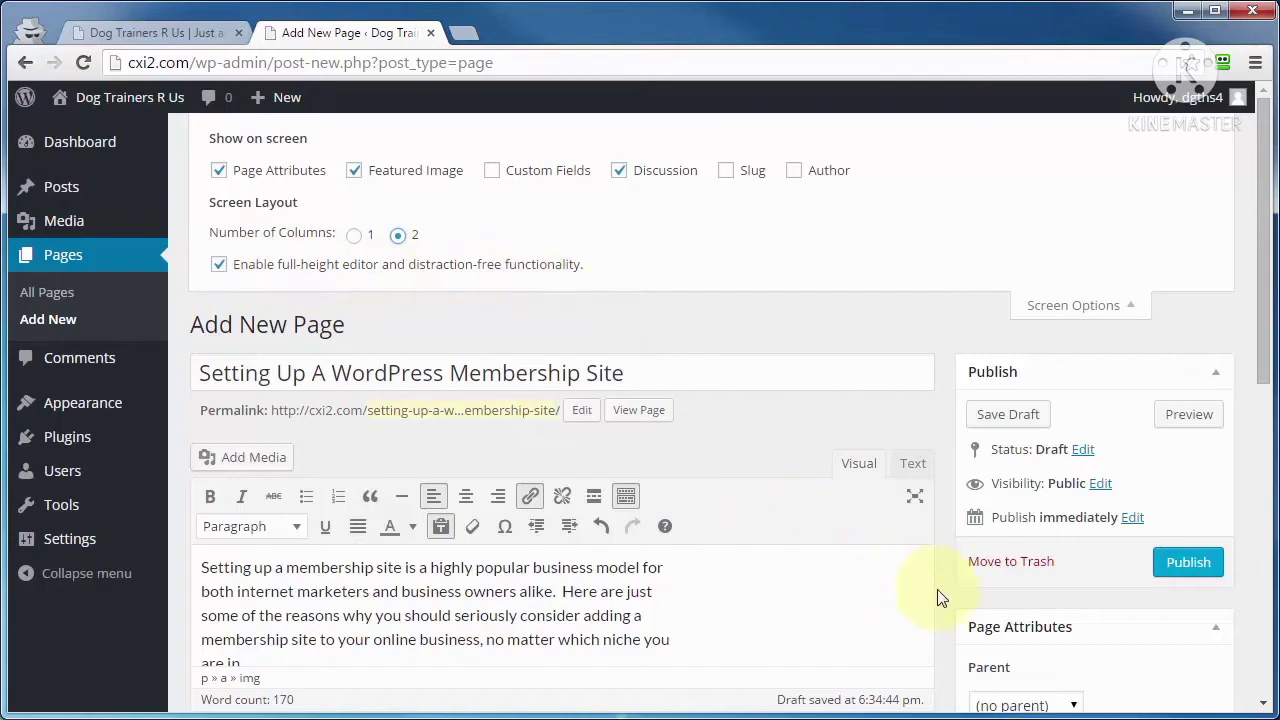
{"action": "scroll", "coordinate": [940, 598], "scroll_direction": "down", "scroll_amount": 2}
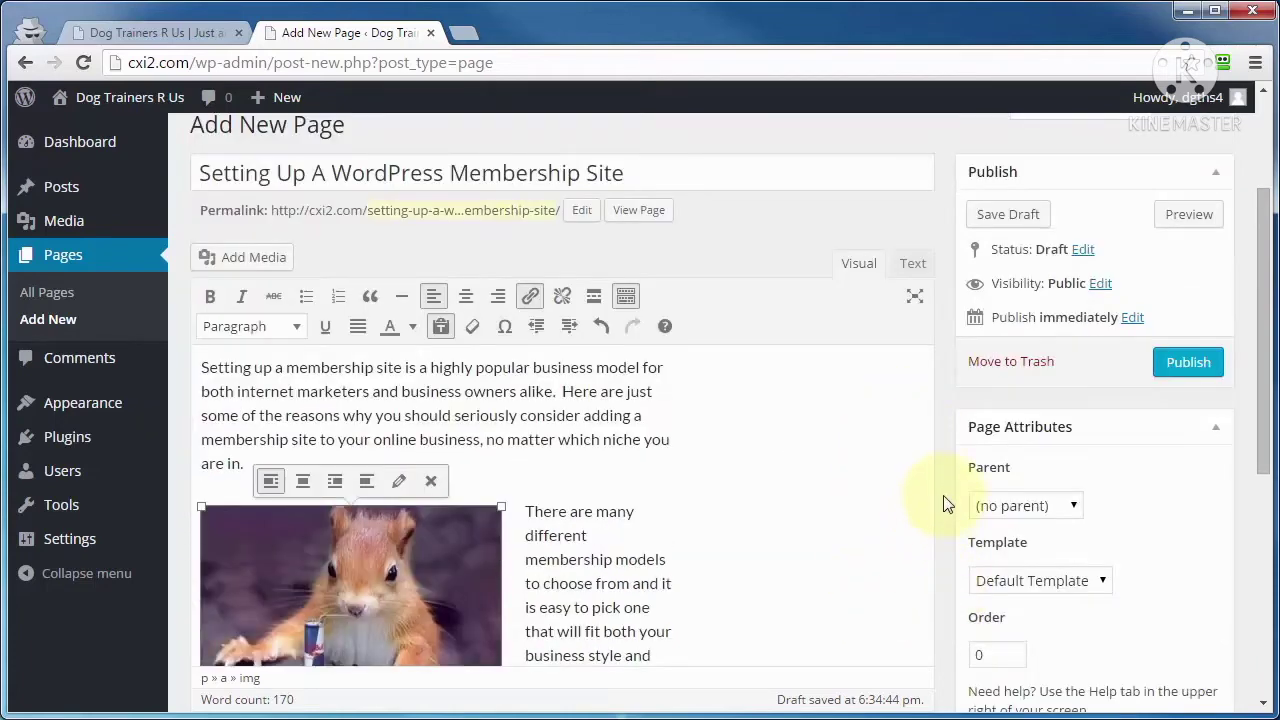
{"action": "scroll", "coordinate": [943, 495], "scroll_direction": "down", "scroll_amount": 4}
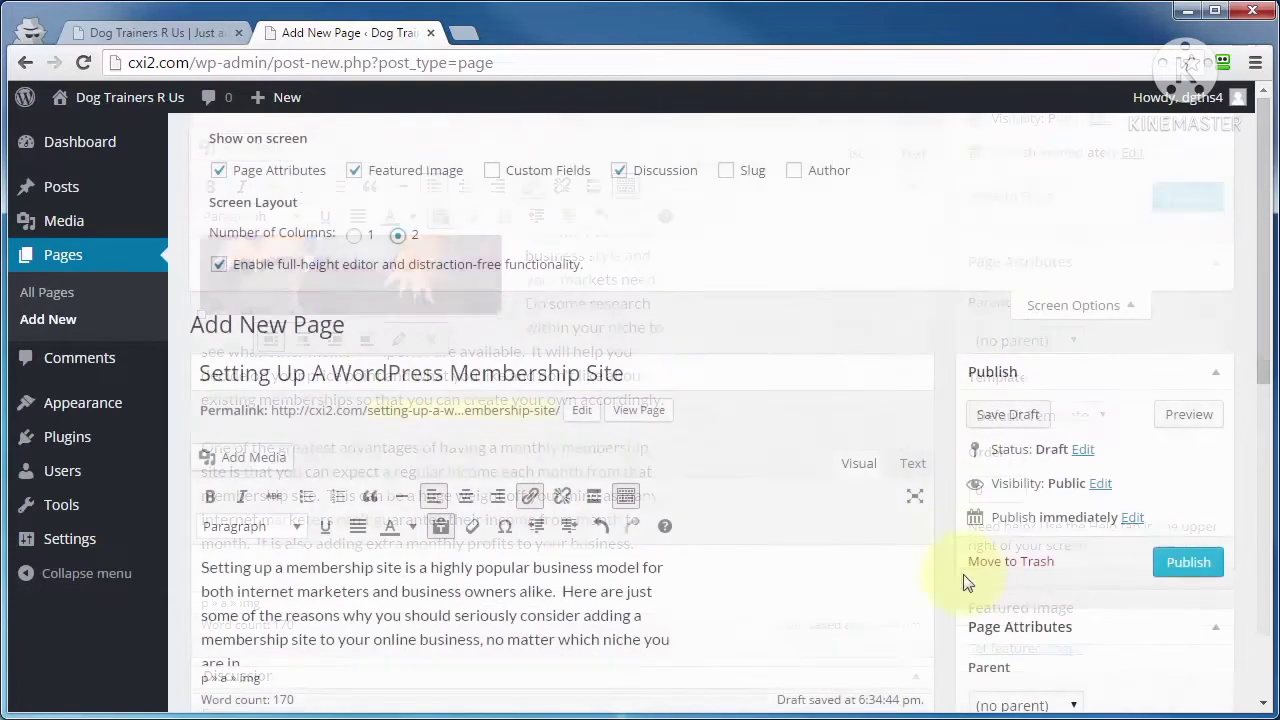
Turn off the full-height editor option and scroll through the editor's content.
{"action": "left_click", "coordinate": [219, 264]}
{"action": "scroll", "coordinate": [925, 431], "scroll_direction": "down", "scroll_amount": 2}
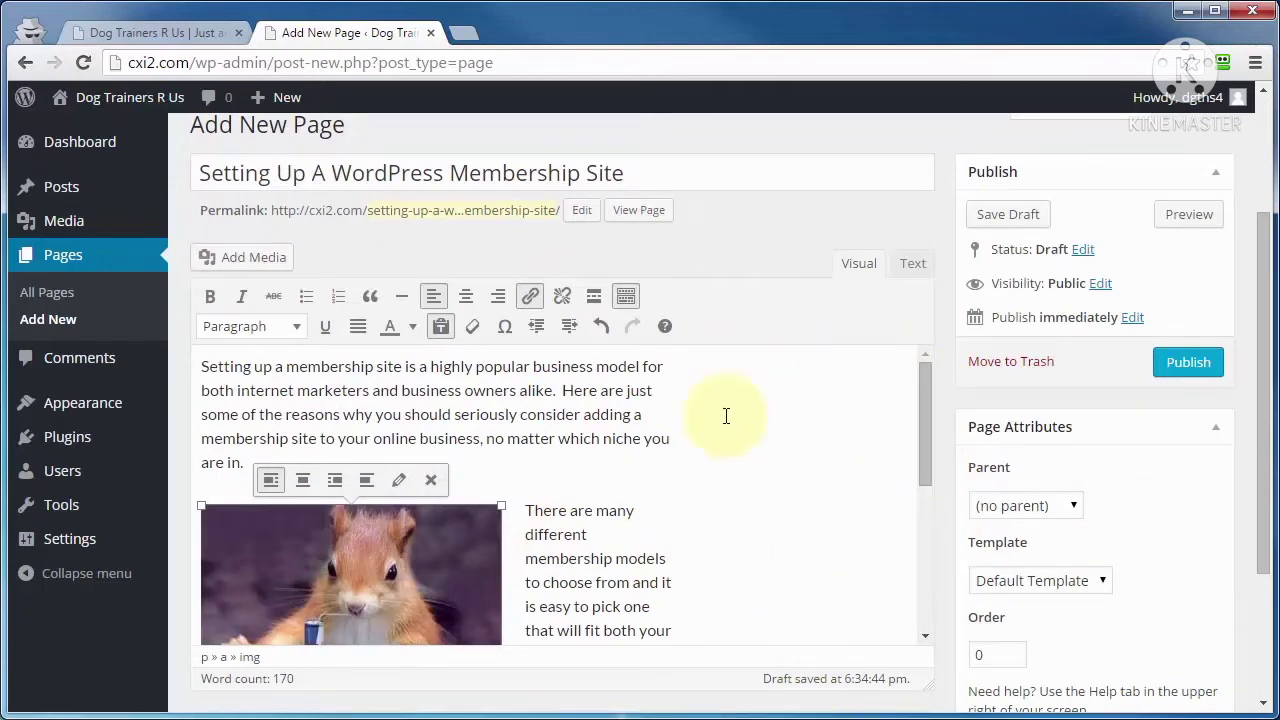
{"action": "left_click_drag", "start_coordinate": [918, 466], "coordinate": [923, 634]}
{"action": "left_click_drag", "start_coordinate": [928, 573], "coordinate": [923, 360]}
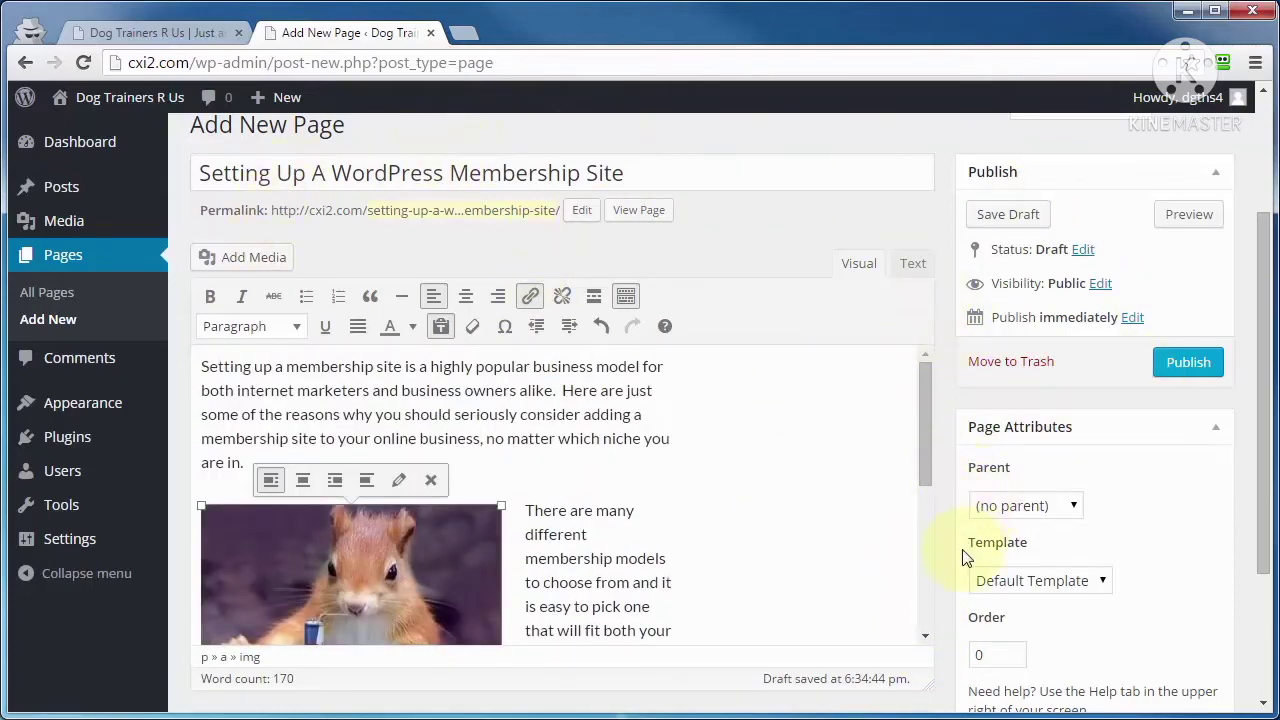
{"action": "scroll", "coordinate": [965, 560], "scroll_direction": "down", "scroll_amount": 2}
{"action": "scroll", "coordinate": [960, 595], "scroll_direction": "up", "scroll_amount": 4}
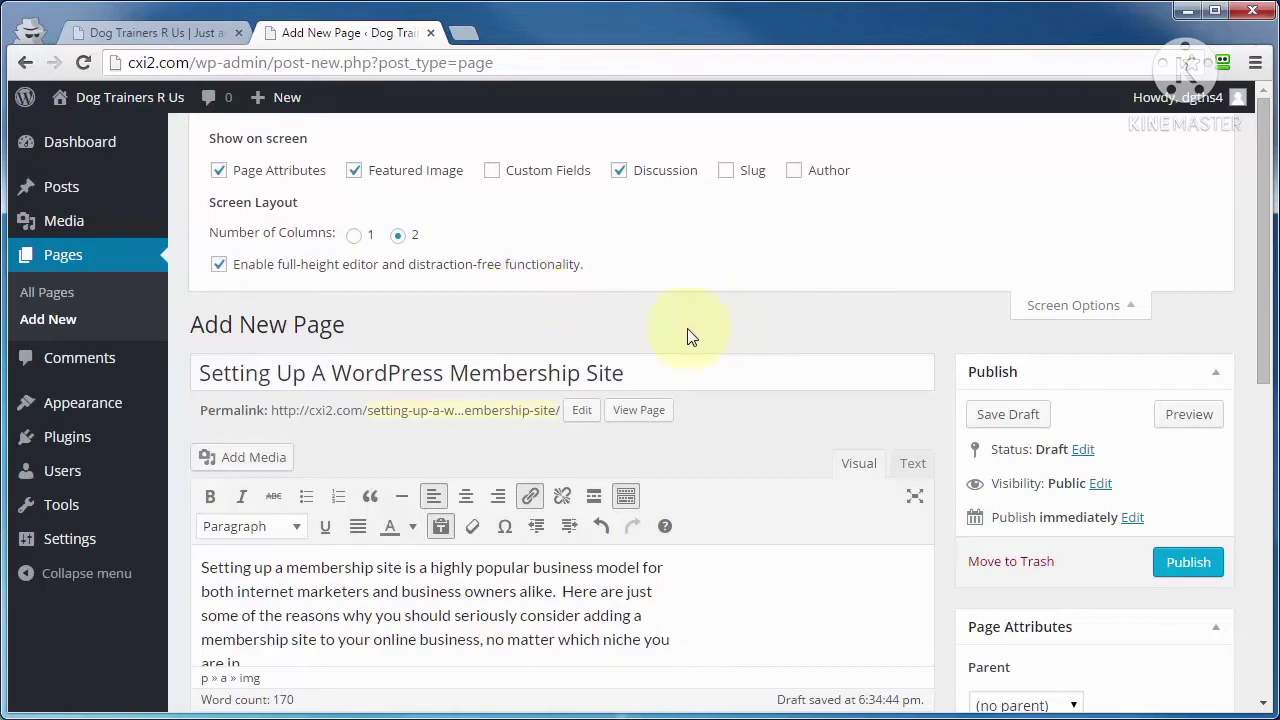
Add an empty paragraph after the first paragraph in distraction-free mode, then exit it and close Screen Options.
{"action": "left_click", "coordinate": [915, 497]}
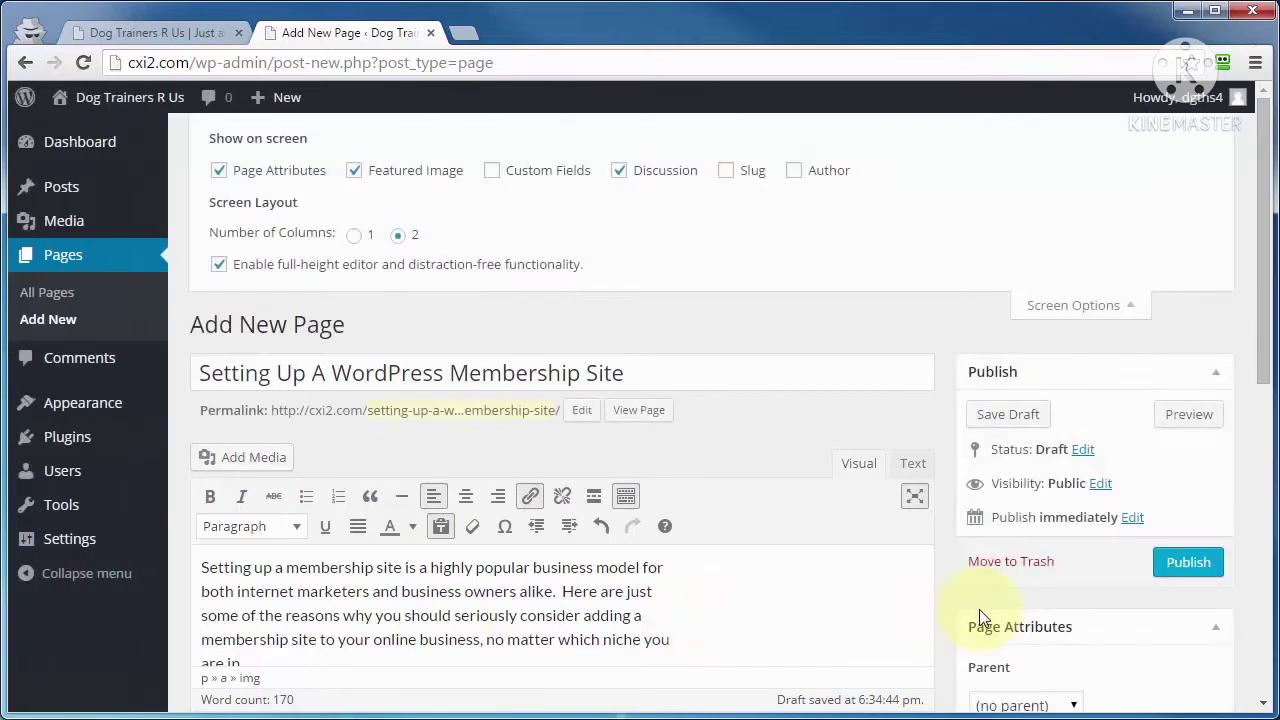
{"action": "scroll", "coordinate": [686, 614], "scroll_direction": "down", "scroll_amount": 3}
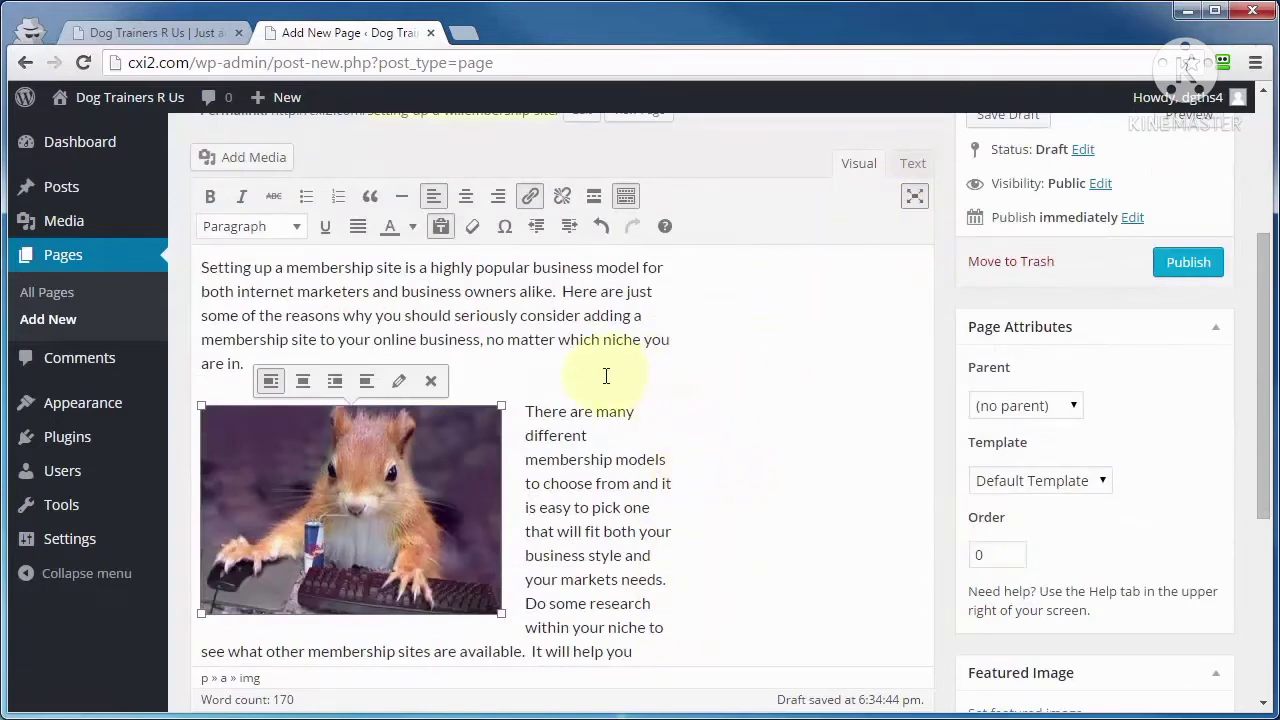
{"action": "left_click", "coordinate": [569, 375]}
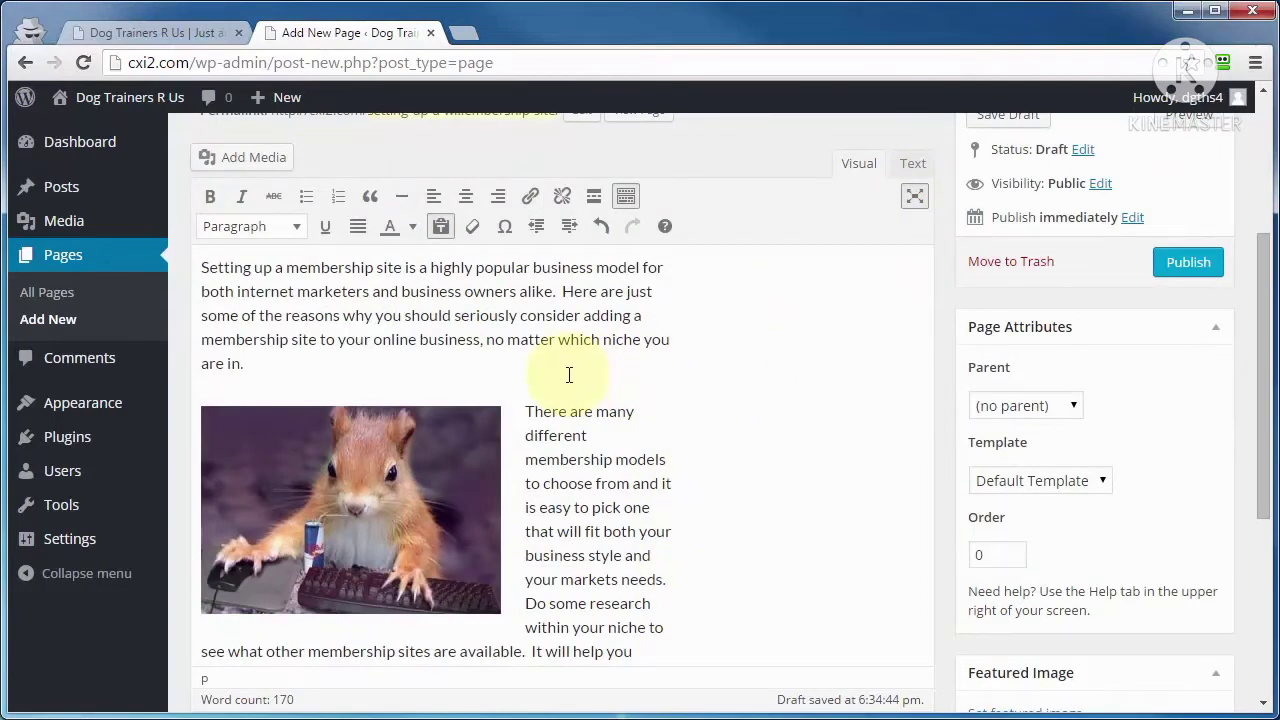
{"action": "key", "text": "Return"}
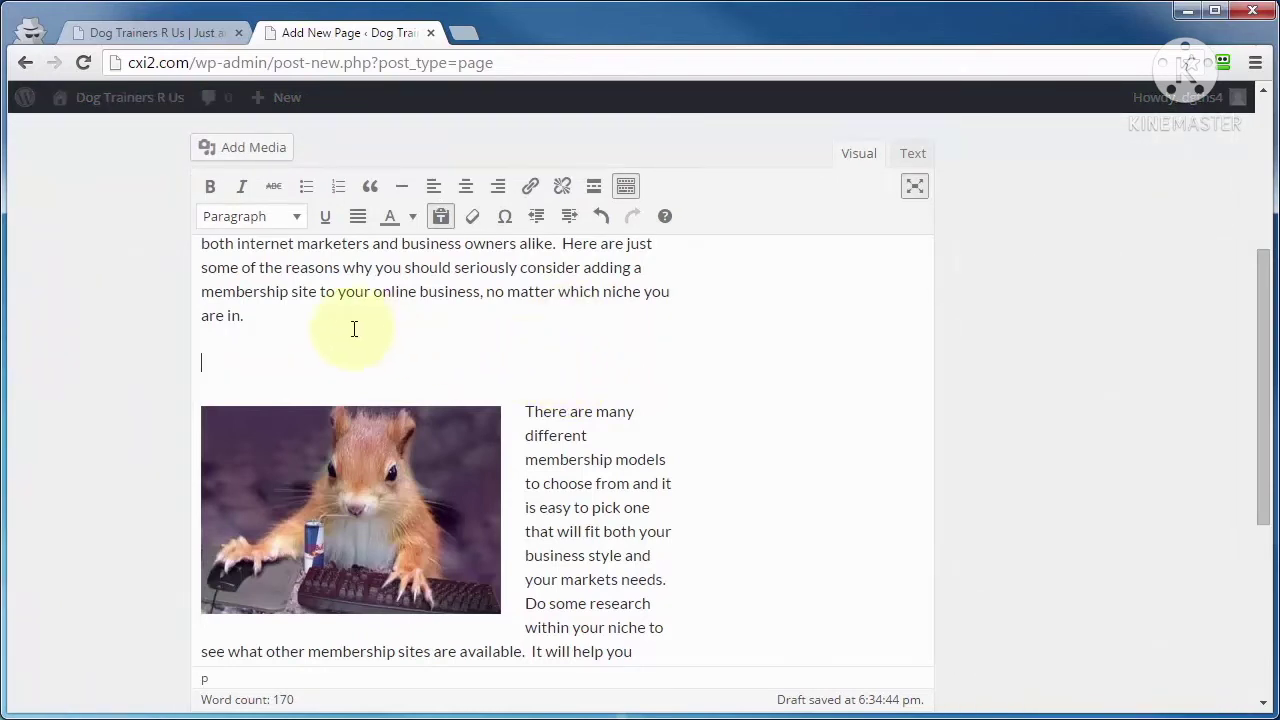
{"action": "left_click", "coordinate": [914, 187]}
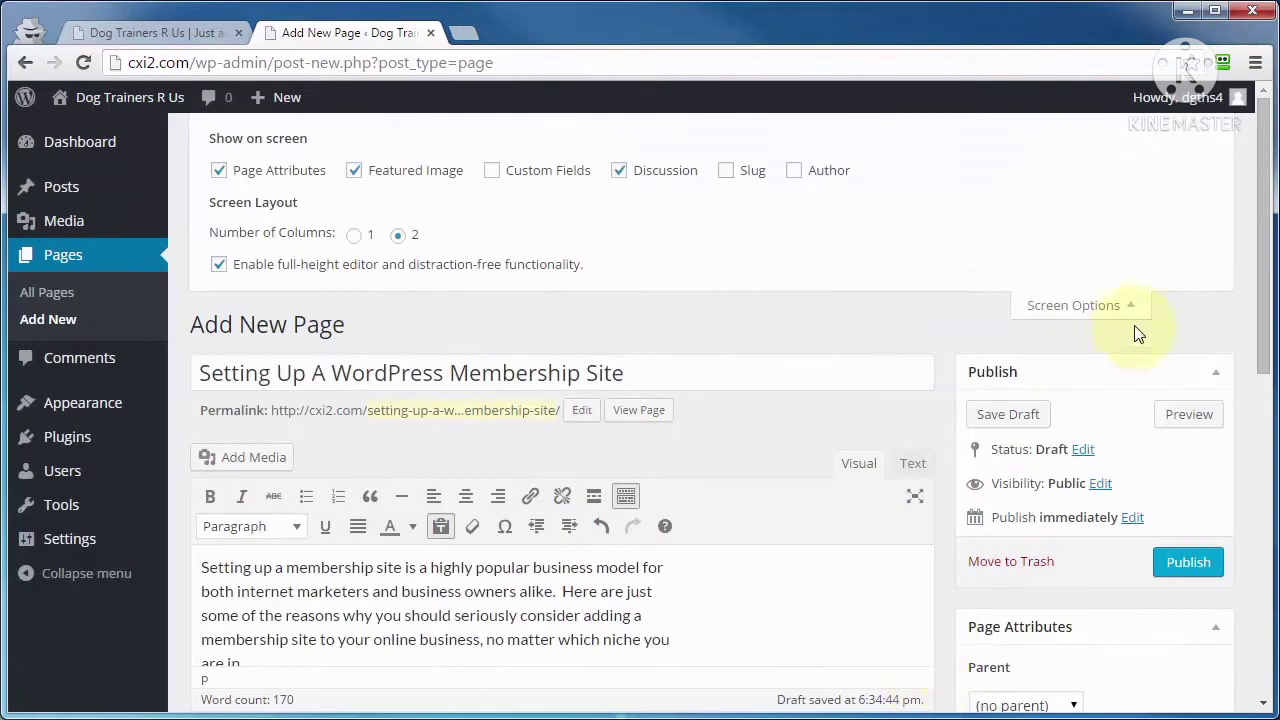
{"action": "left_click", "coordinate": [1088, 305]}
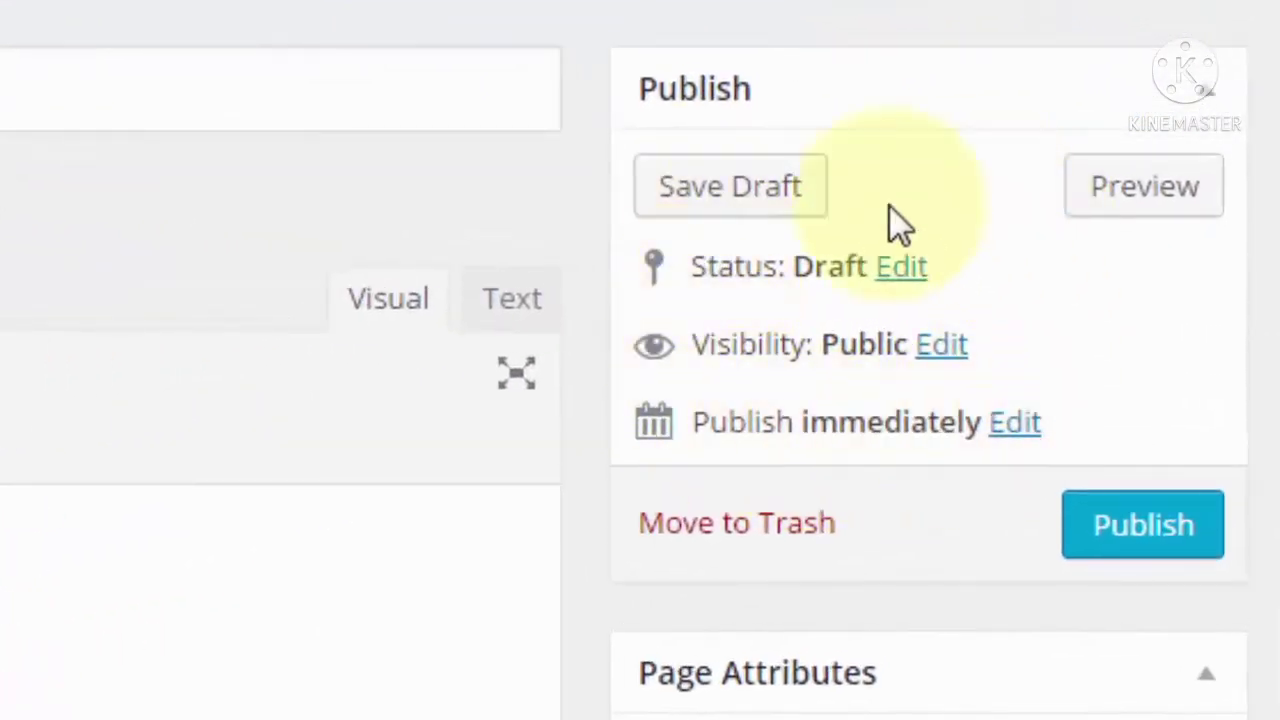
Schedule the page to publish on Oct 20, 2015 at 18:28.
{"action": "left_click", "coordinate": [1016, 424]}
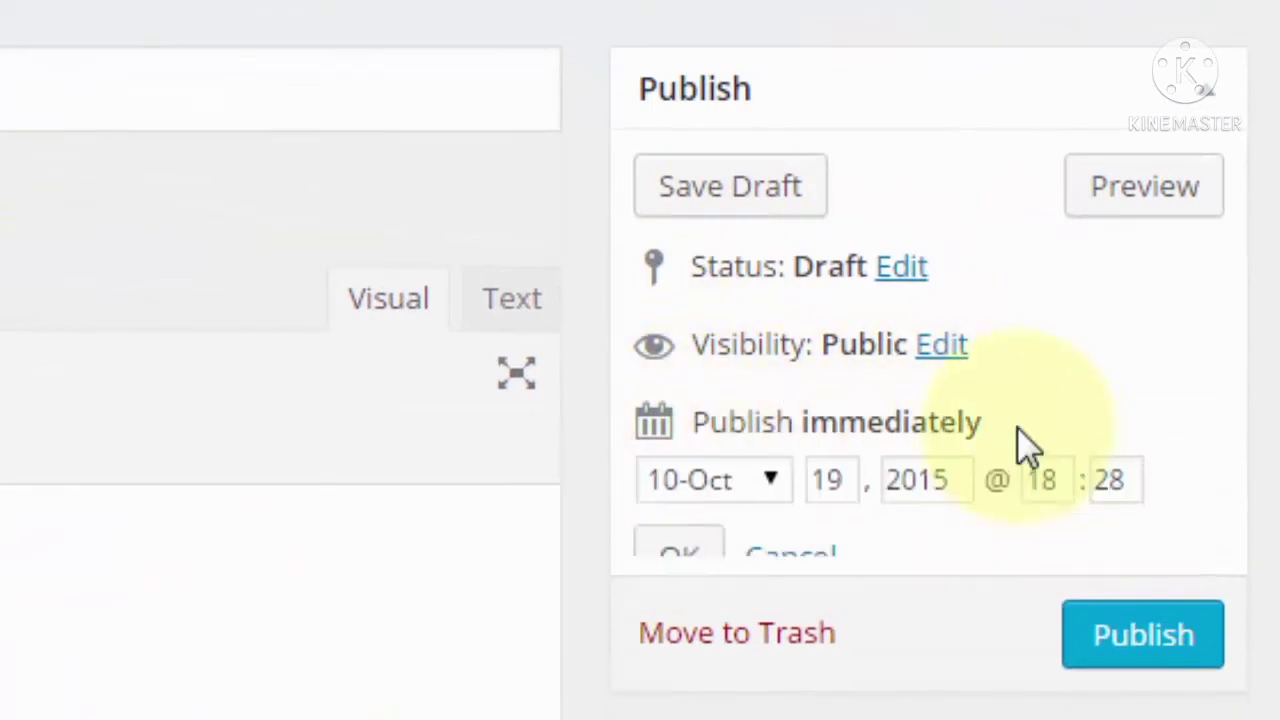
{"action": "double_click", "coordinate": [826, 484]}
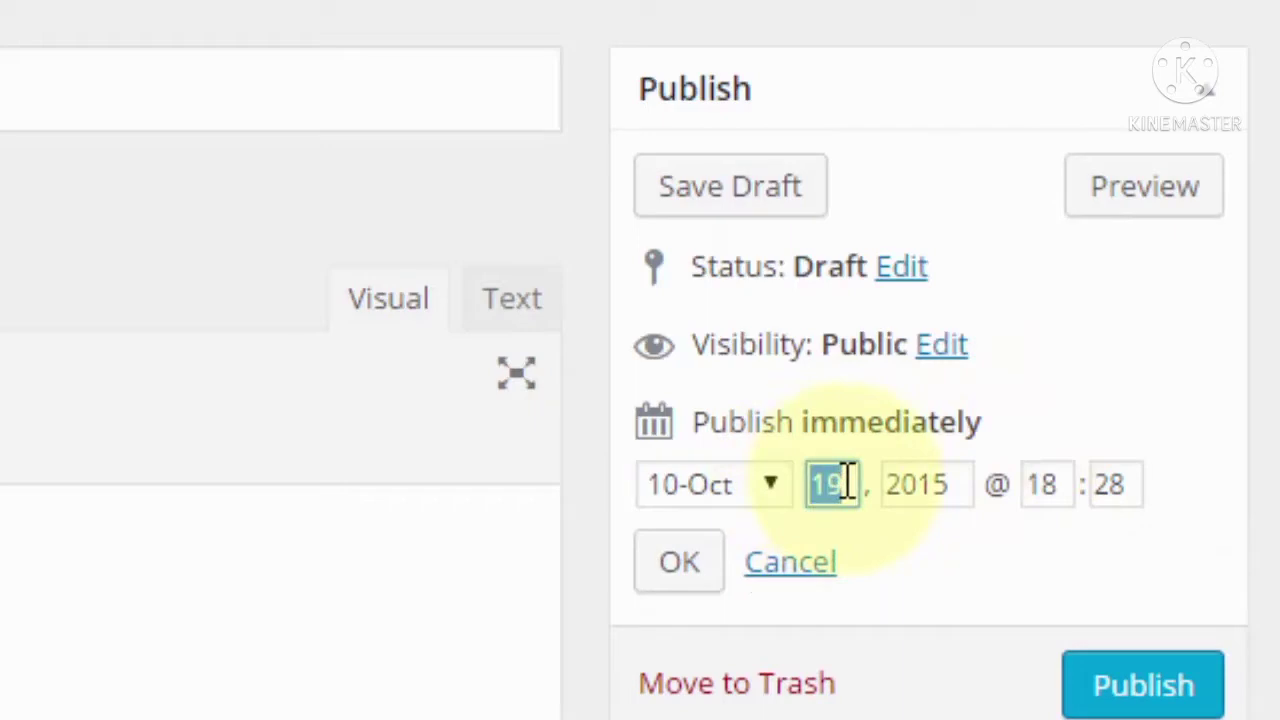
{"action": "type", "text": "20"}
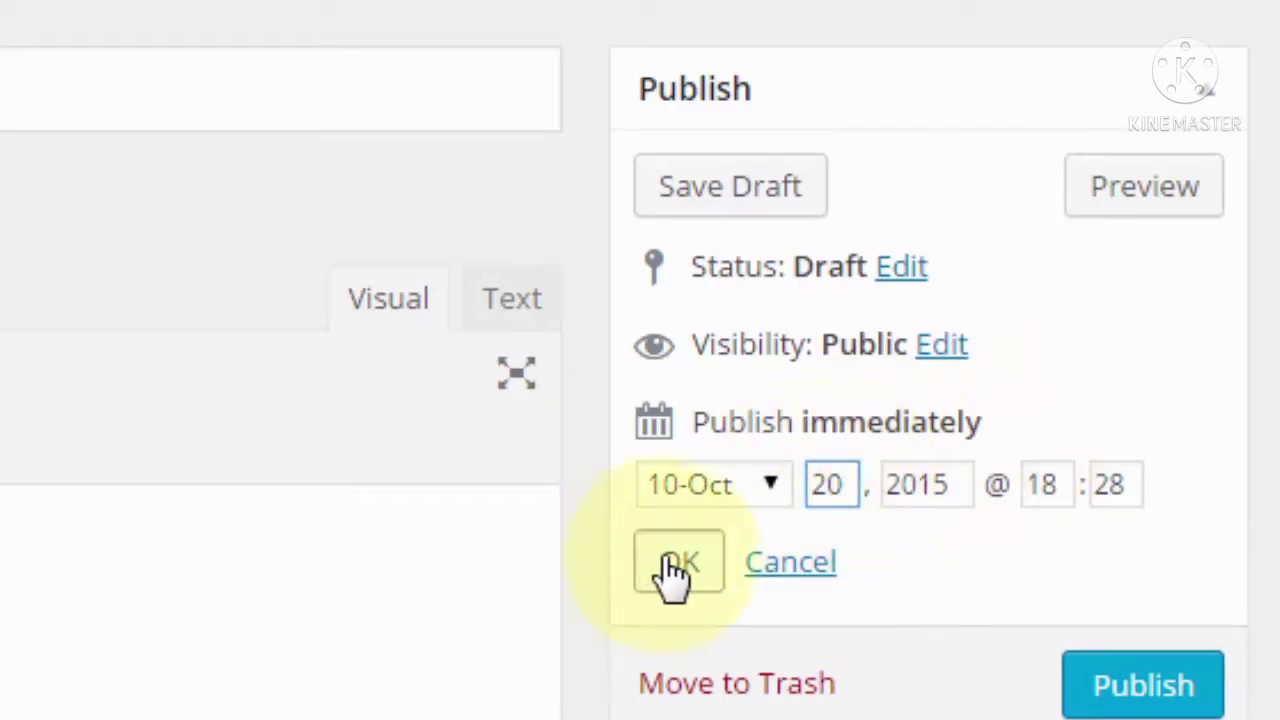
{"action": "left_click", "coordinate": [674, 568]}
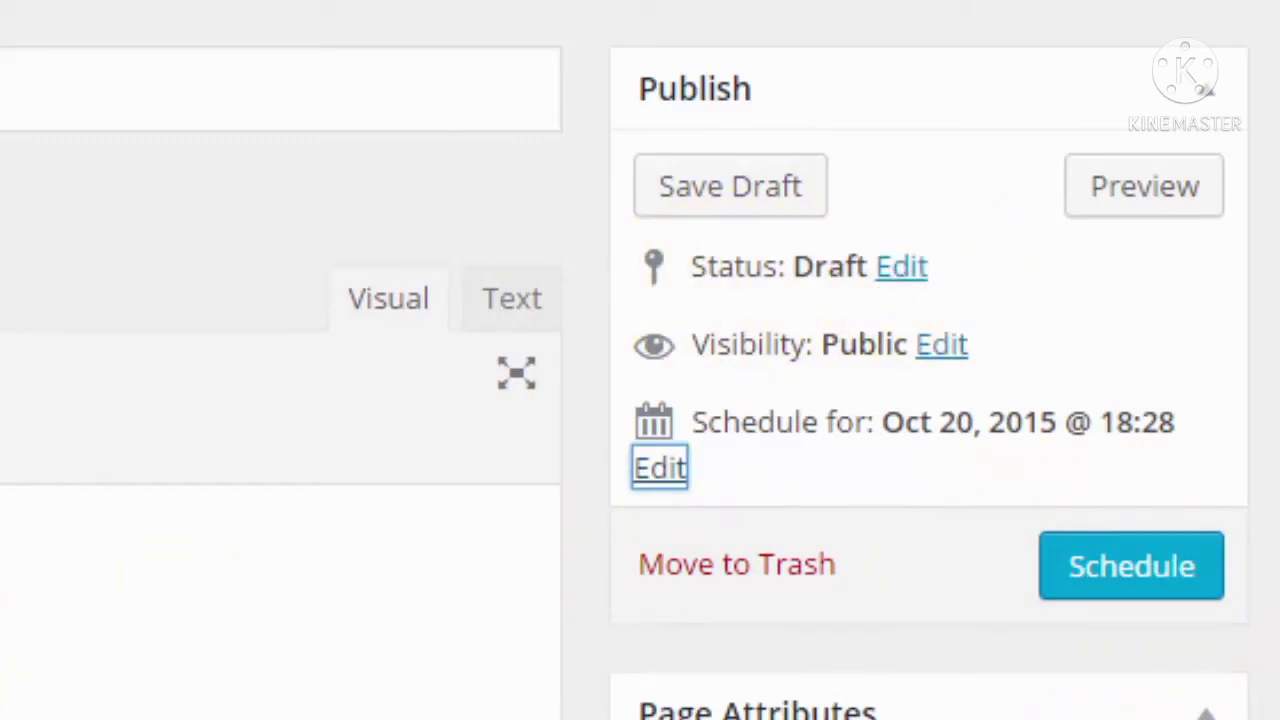
{"action": "left_click", "coordinate": [943, 350]}
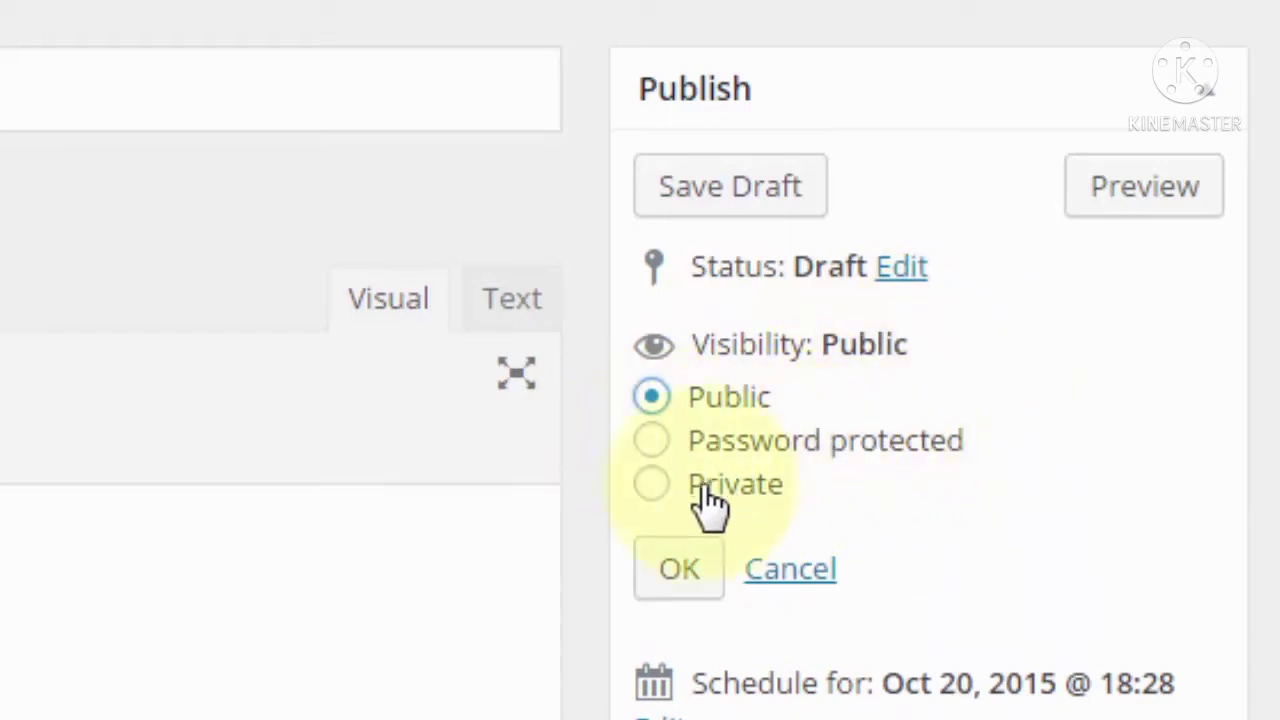
{"action": "left_click", "coordinate": [655, 487]}
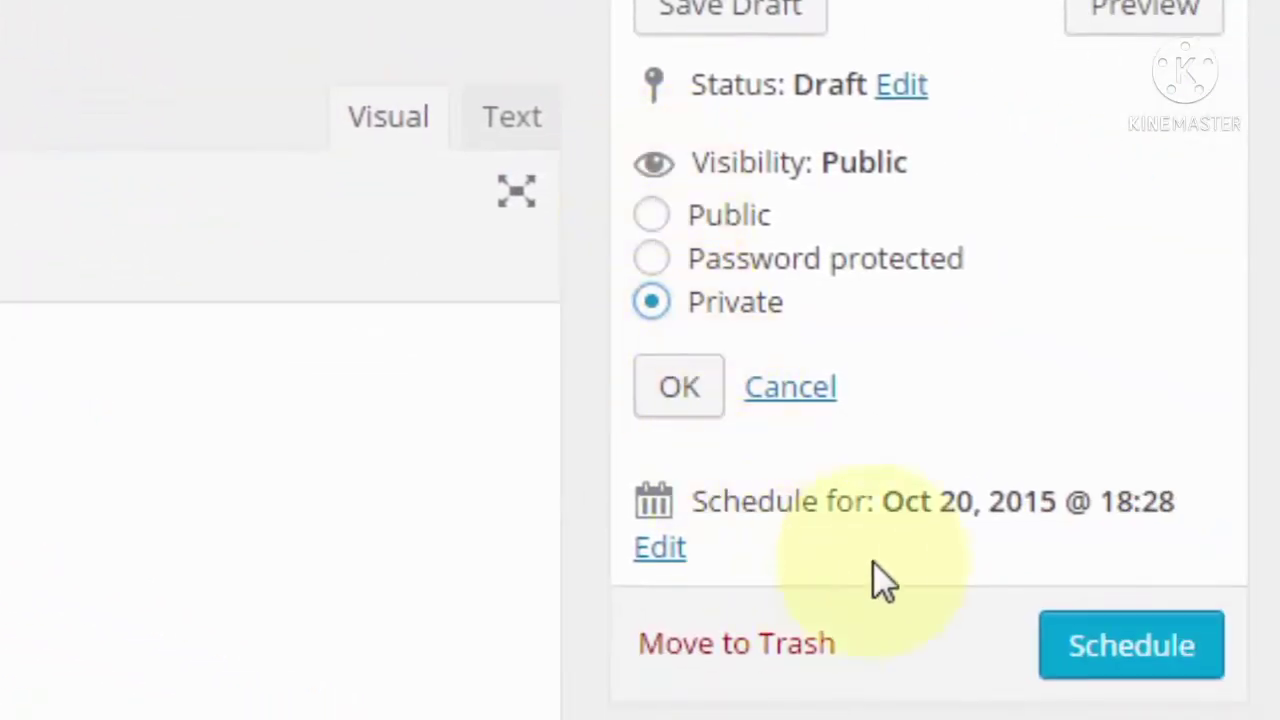
{"action": "left_click", "coordinate": [652, 216]}
{"action": "left_click", "coordinate": [779, 392]}
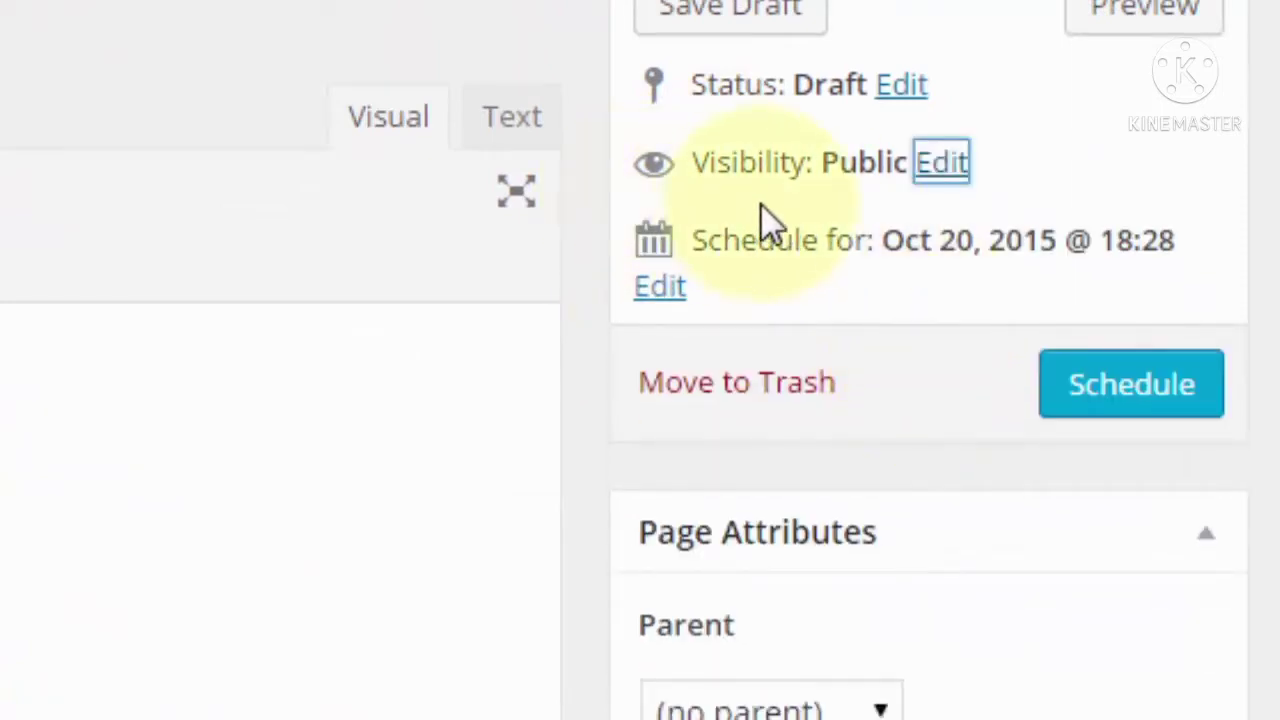
Change the publish day back to 19 October 2015.
{"action": "left_click", "coordinate": [665, 288]}
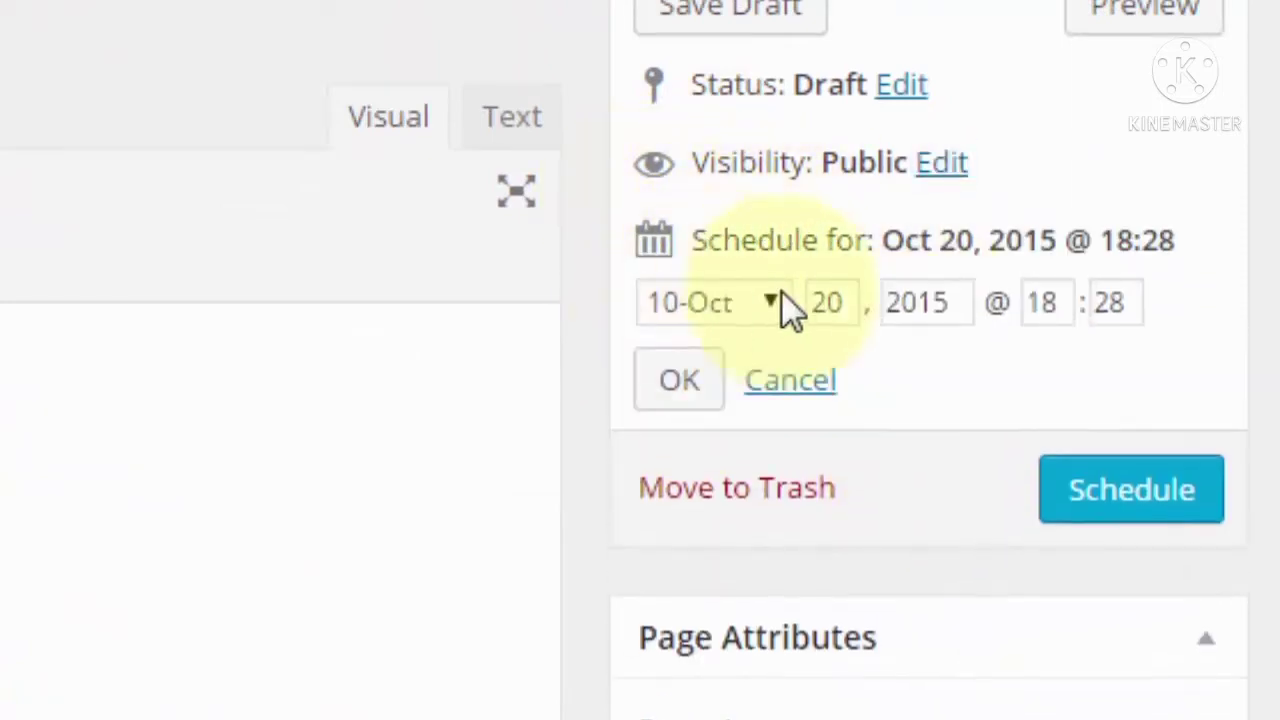
{"action": "double_click", "coordinate": [838, 300]}
{"action": "type", "text": "19"}
{"action": "left_click", "coordinate": [677, 386]}
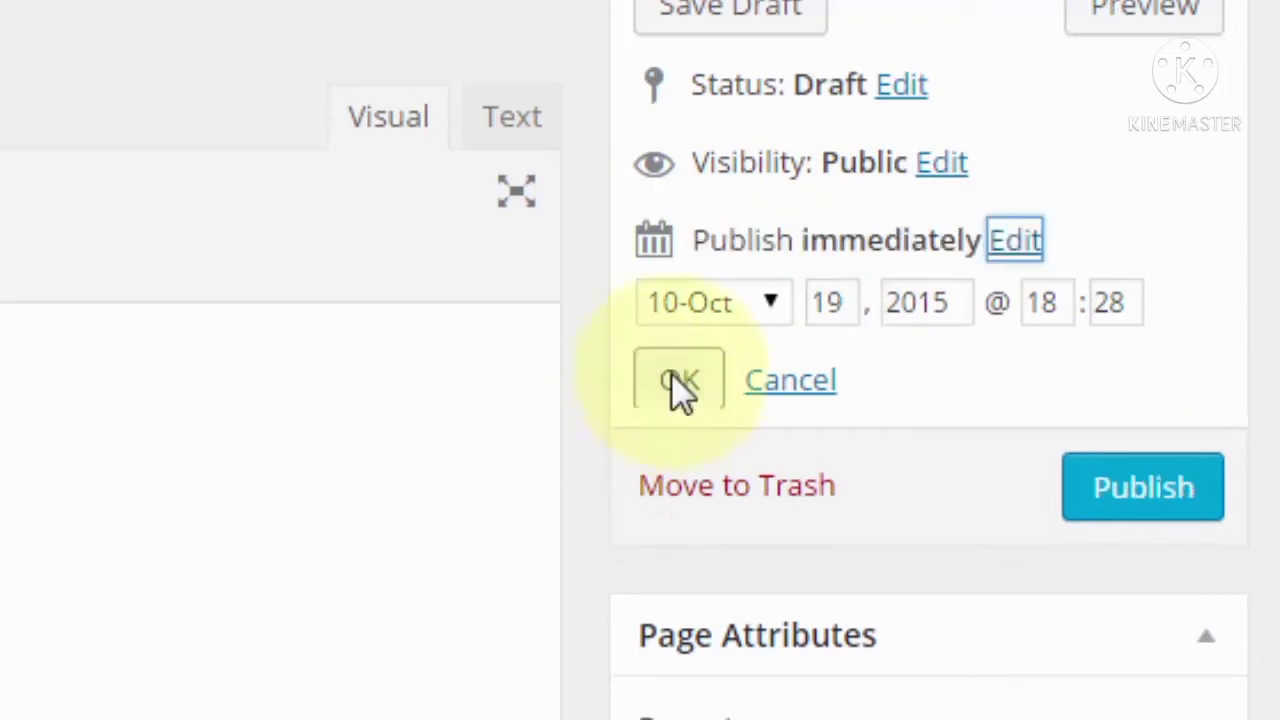
Browse the available page template options.
{"action": "scroll", "coordinate": [1063, 534], "scroll_direction": "down", "scroll_amount": 4}
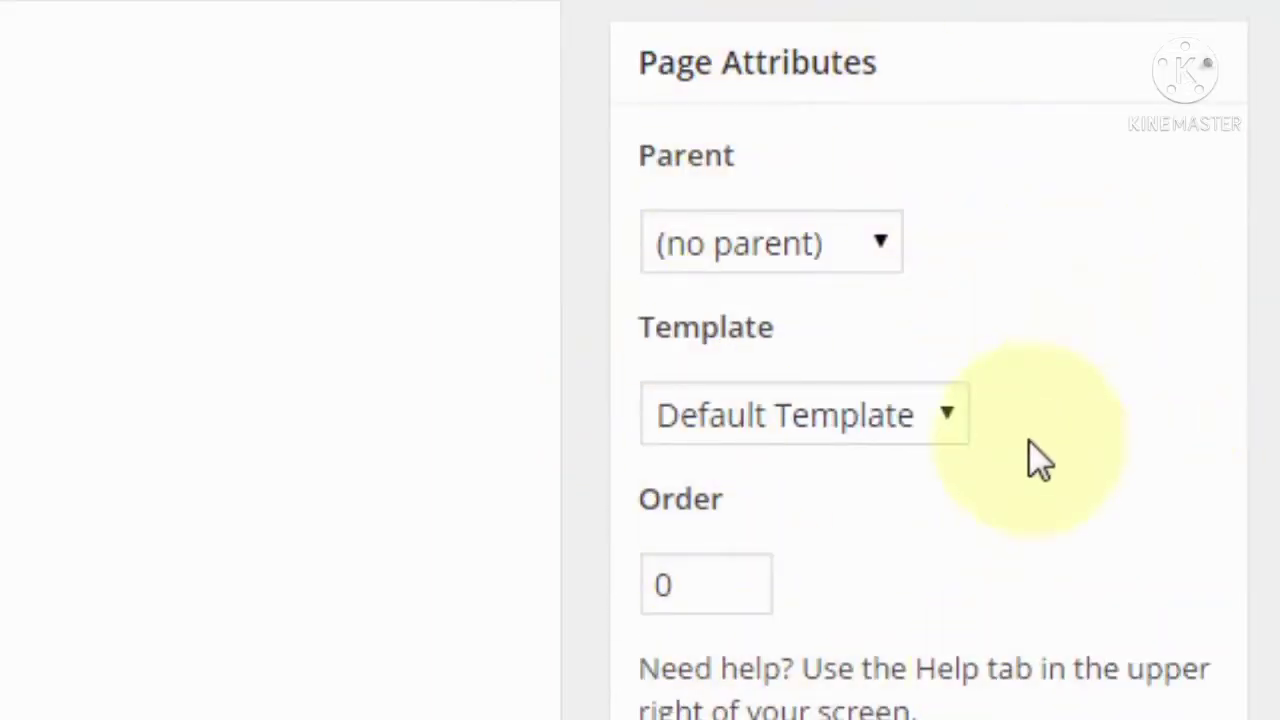
{"action": "left_click", "coordinate": [718, 443]}
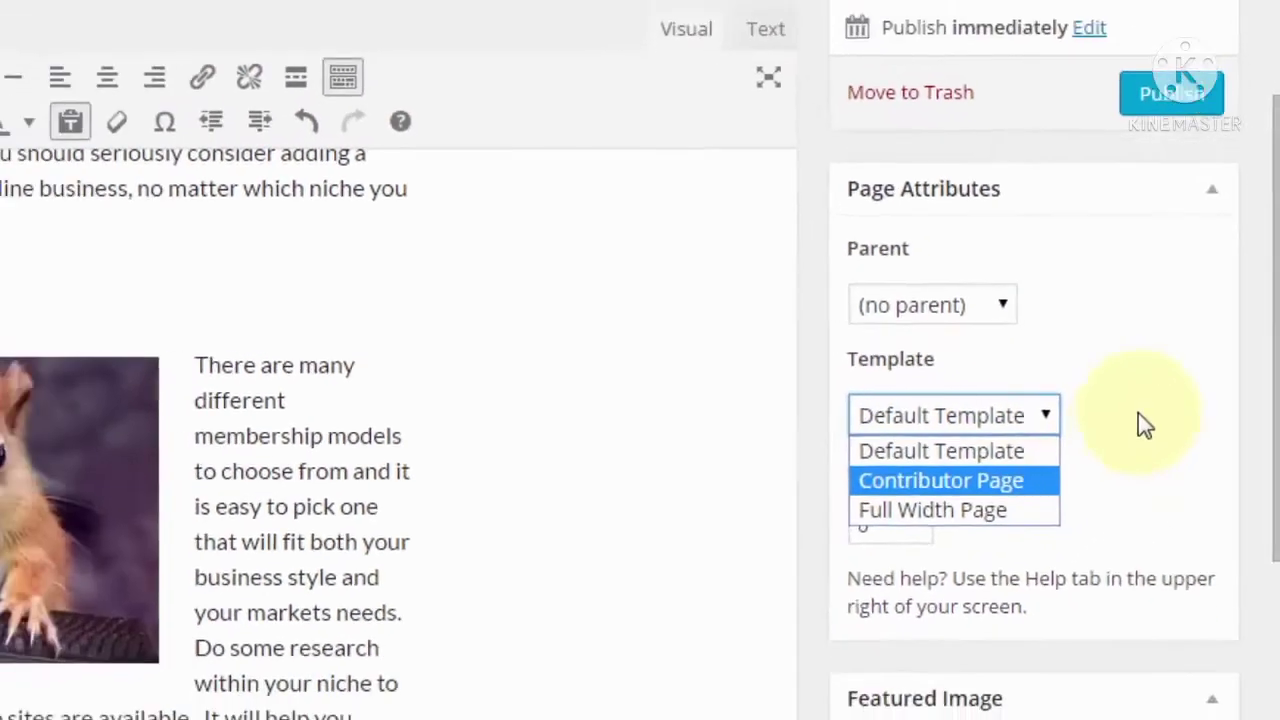
{"action": "left_click", "coordinate": [1092, 418]}
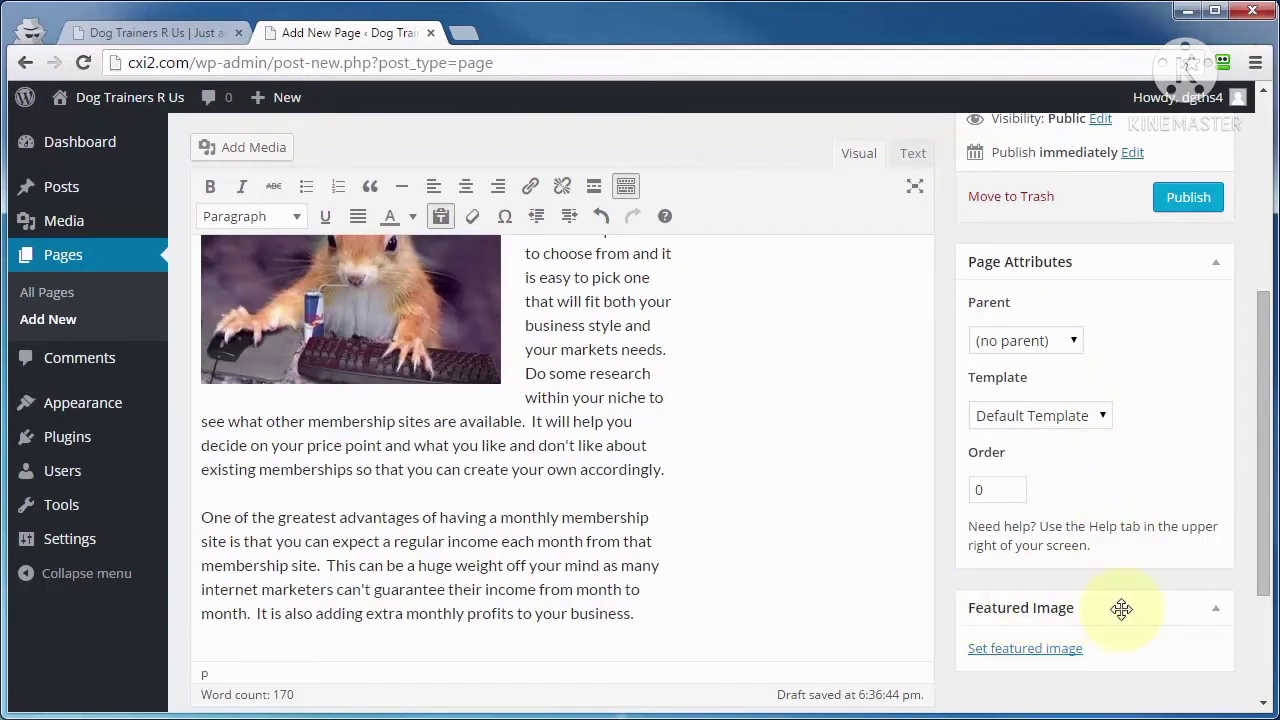
Move the Featured Image box above Page Attributes and publish the page.
{"action": "left_click_drag", "start_coordinate": [1121, 608], "coordinate": [1123, 293]}
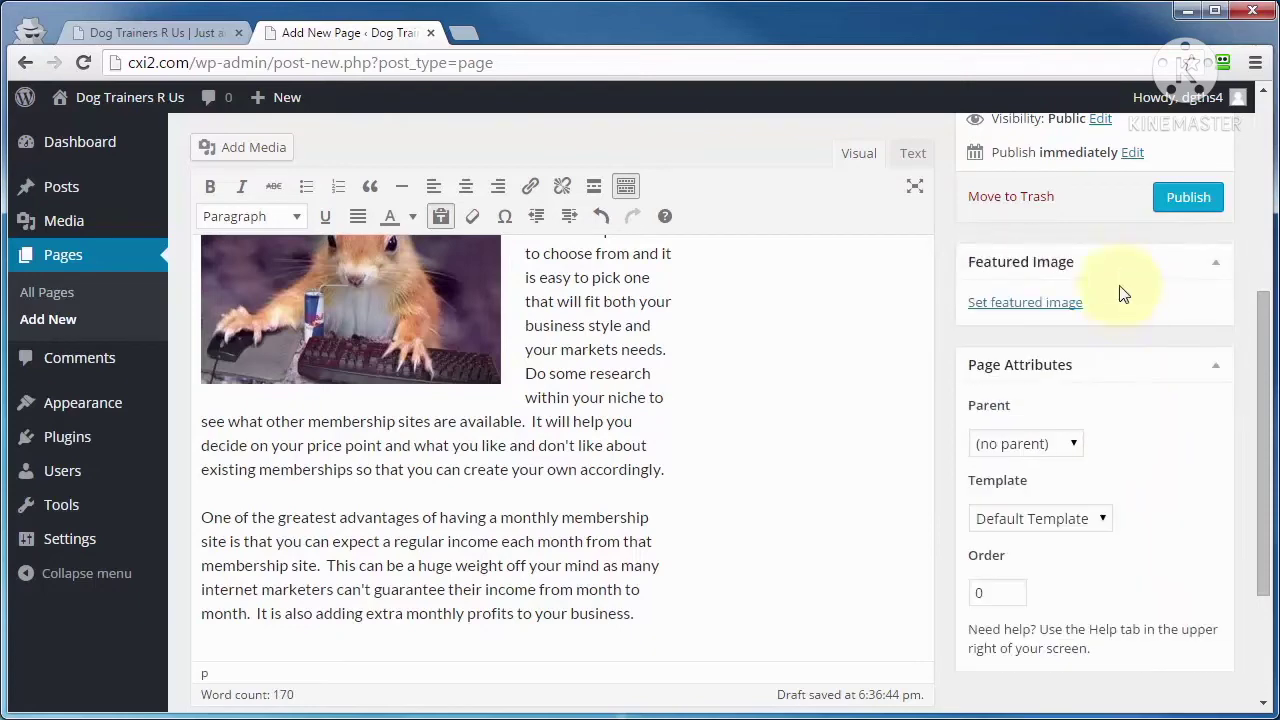
{"action": "scroll", "coordinate": [940, 460], "scroll_direction": "up", "scroll_amount": 4}
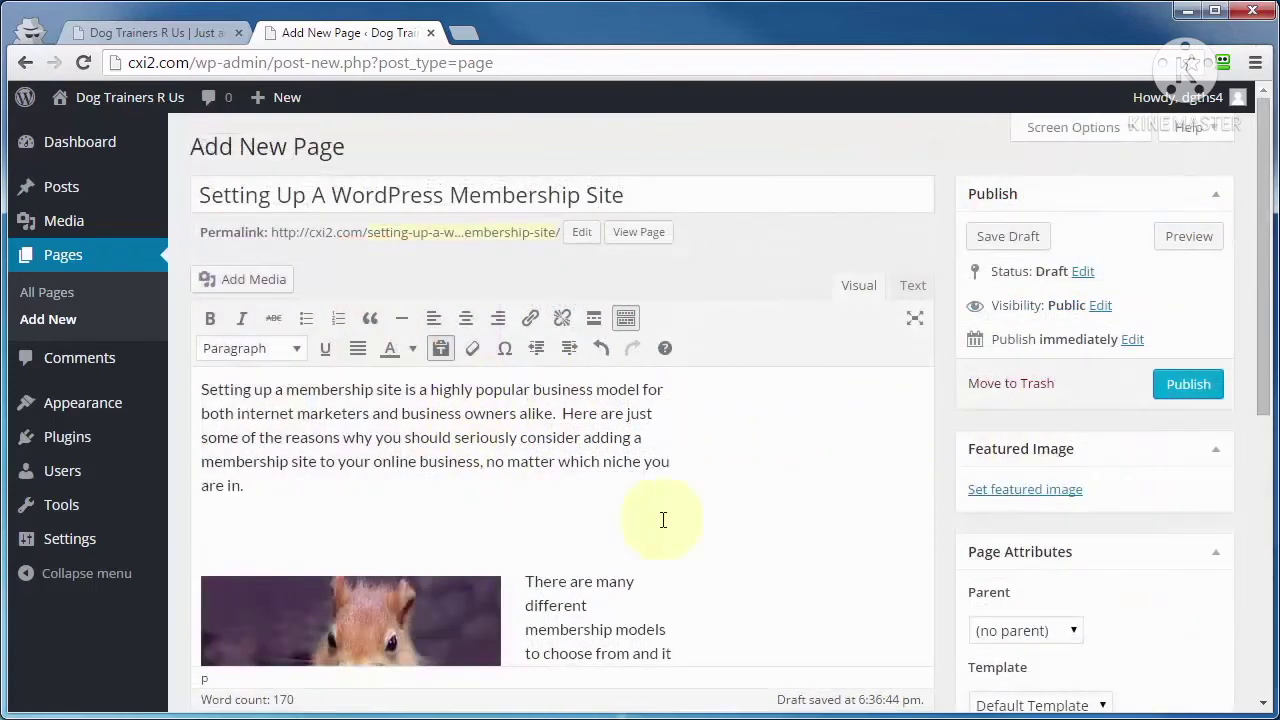
{"action": "left_click", "coordinate": [1186, 386]}
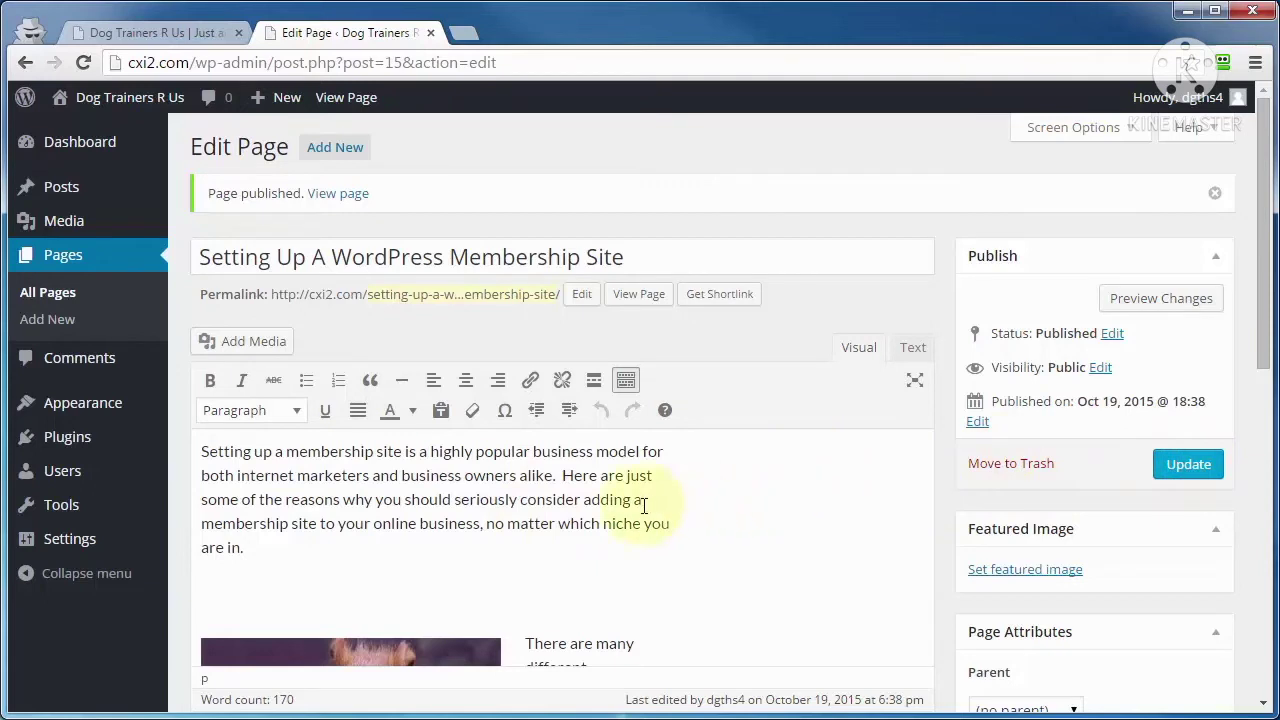
Get the page's shortlink, close its dialog, and open the published page on the site.
{"action": "left_click", "coordinate": [727, 301]}
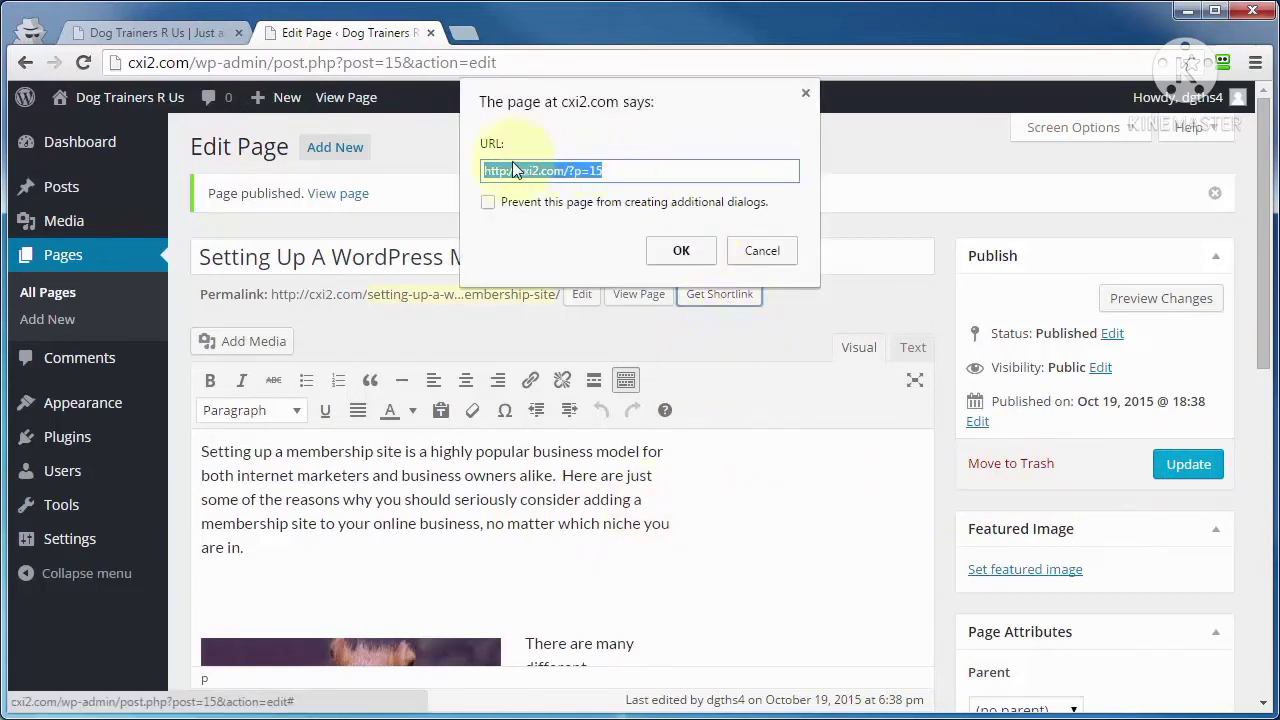
{"action": "left_click", "coordinate": [760, 250]}
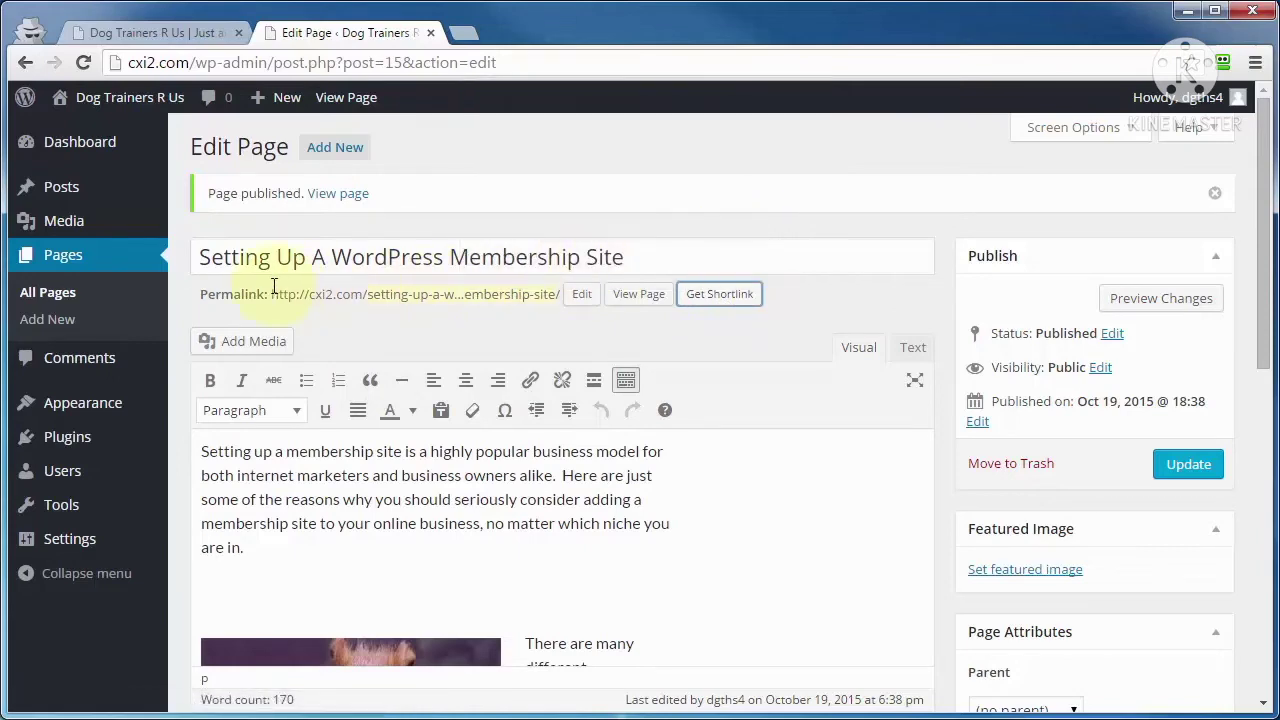
{"action": "left_click", "coordinate": [639, 296]}
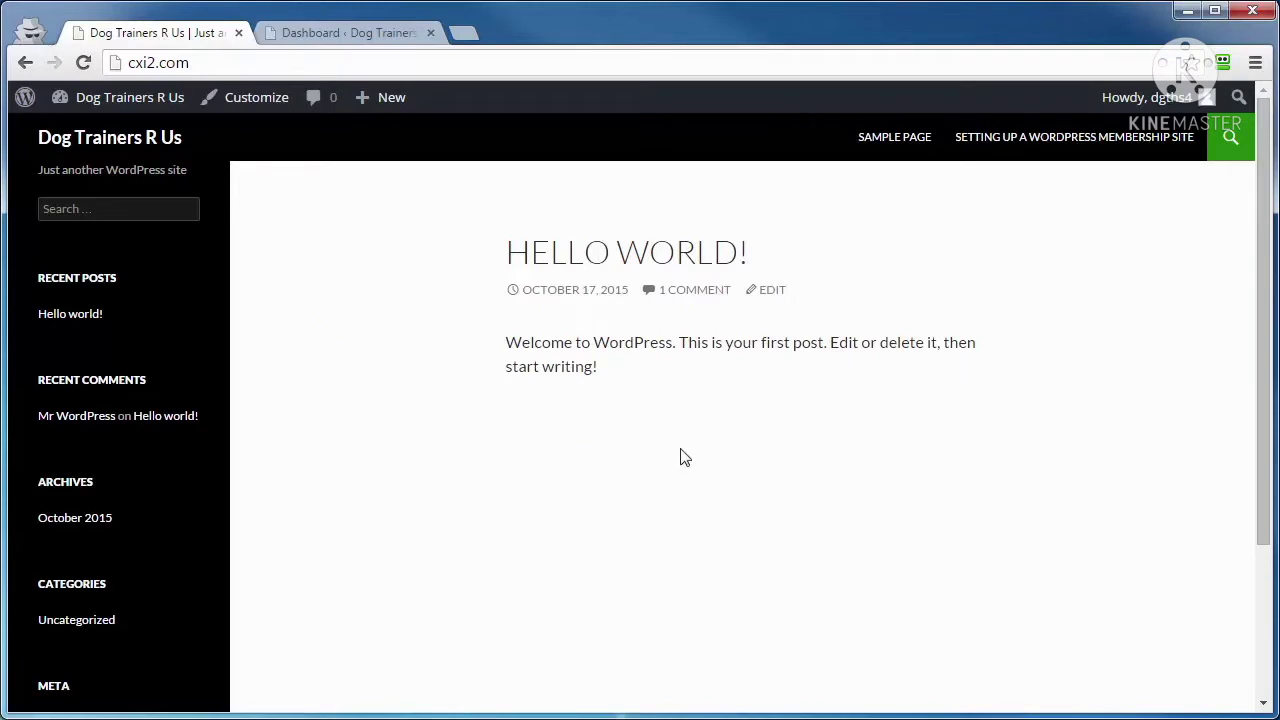
Return to the dashboard and start a new post.
{"action": "left_click", "coordinate": [353, 33]}
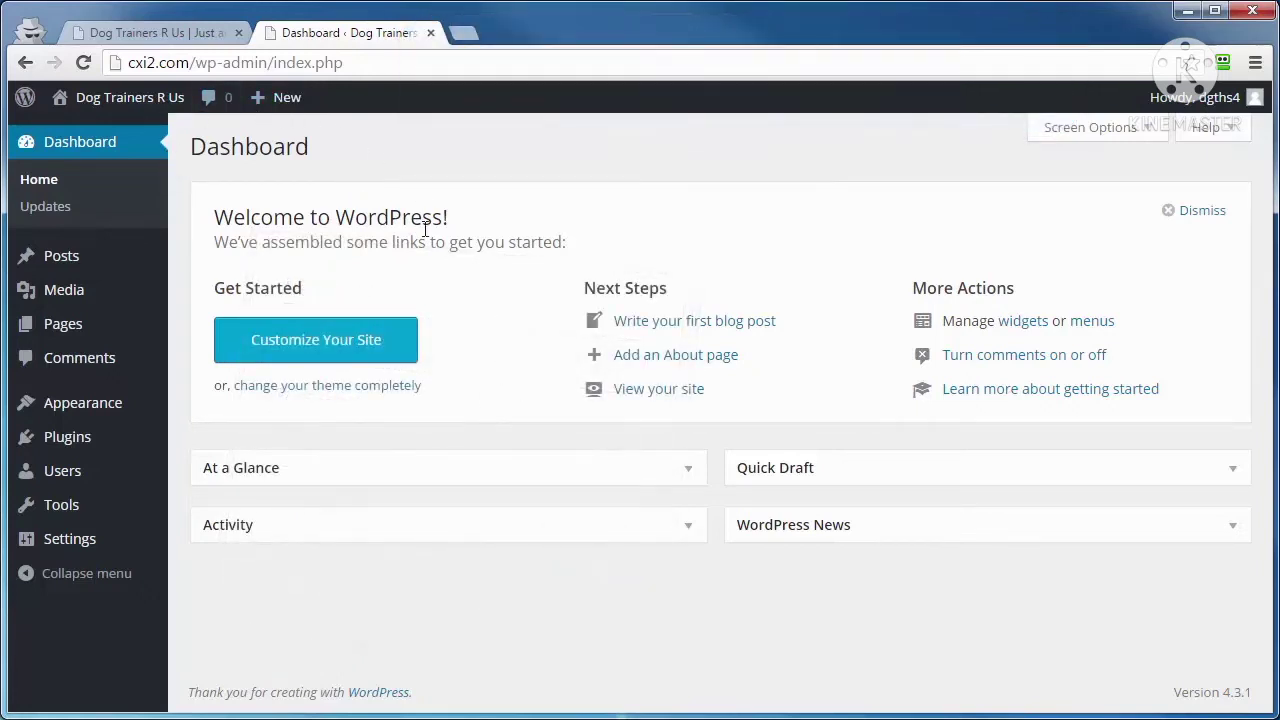
{"action": "mouse_move", "coordinate": [22, 261]}
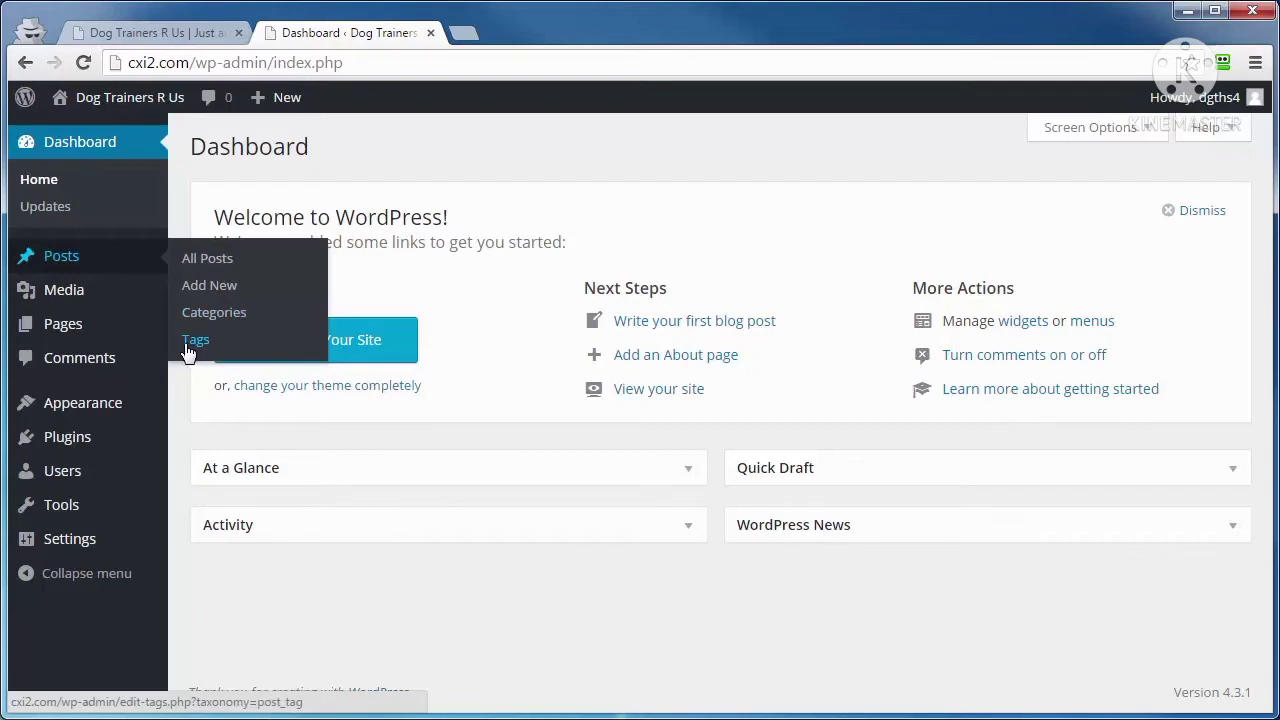
{"action": "left_click", "coordinate": [192, 290]}
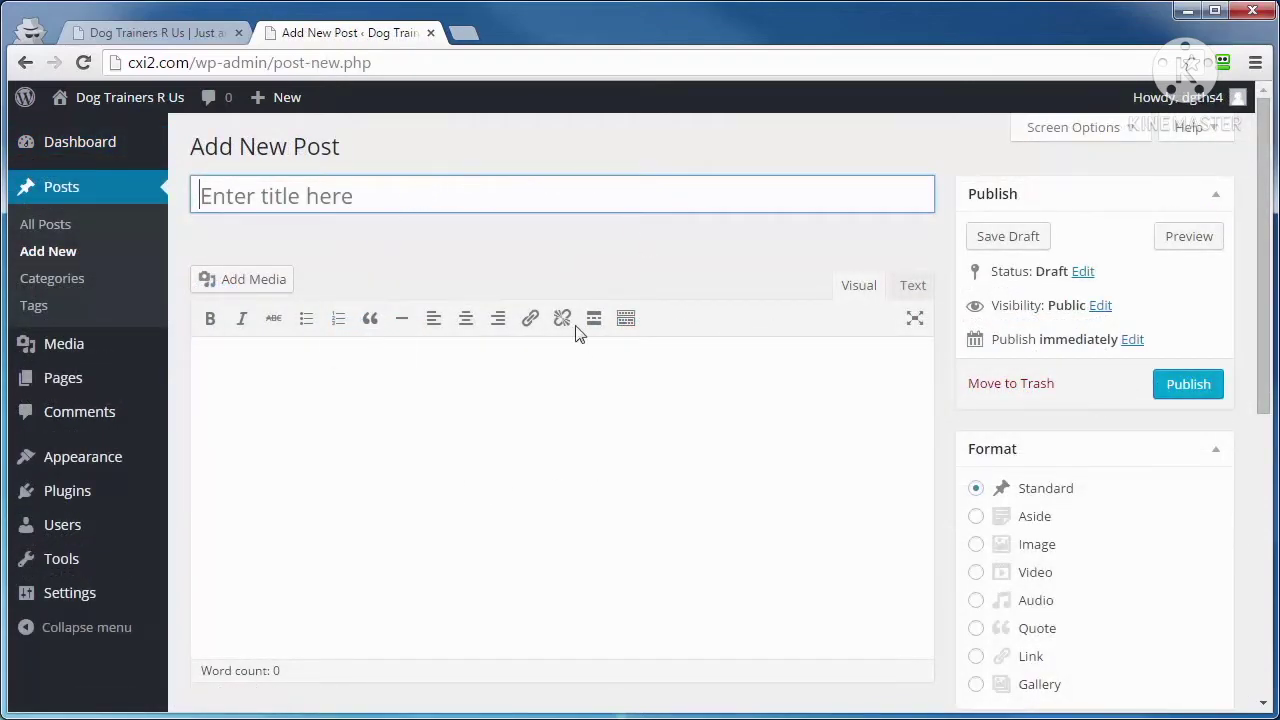
{"action": "mouse_move", "coordinate": [287, 110]}
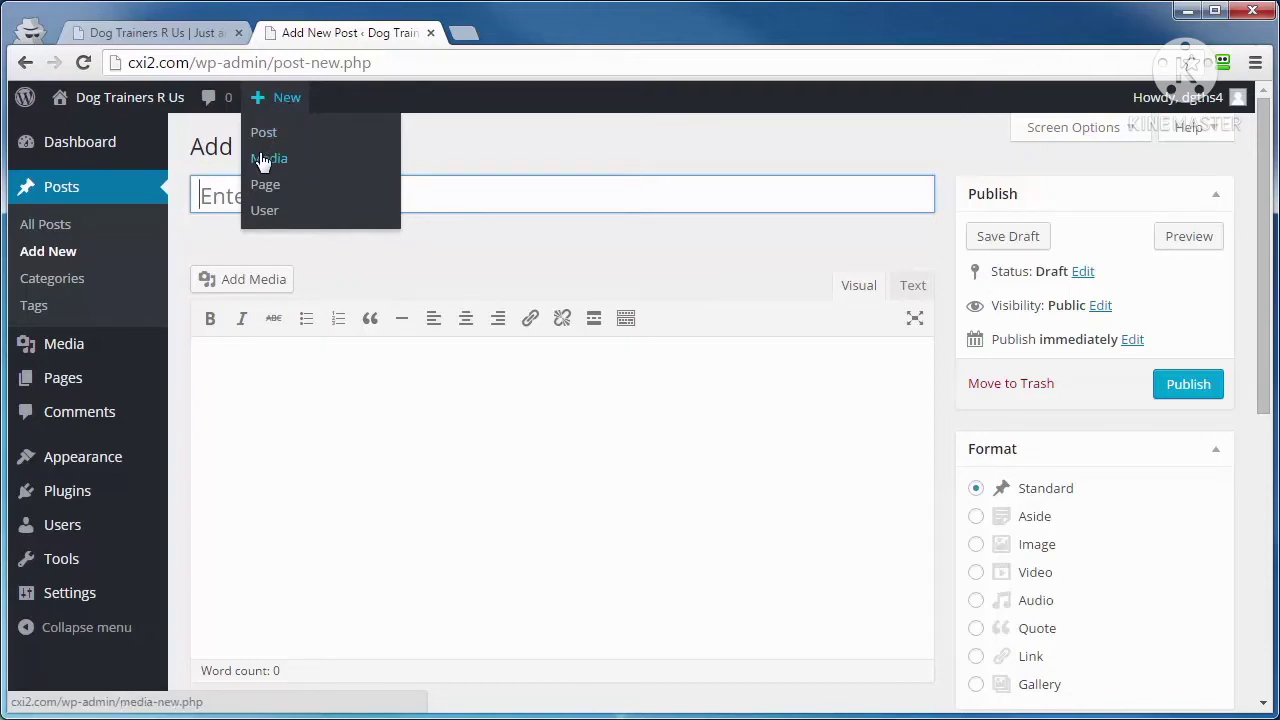
{"action": "left_click", "coordinate": [265, 133]}
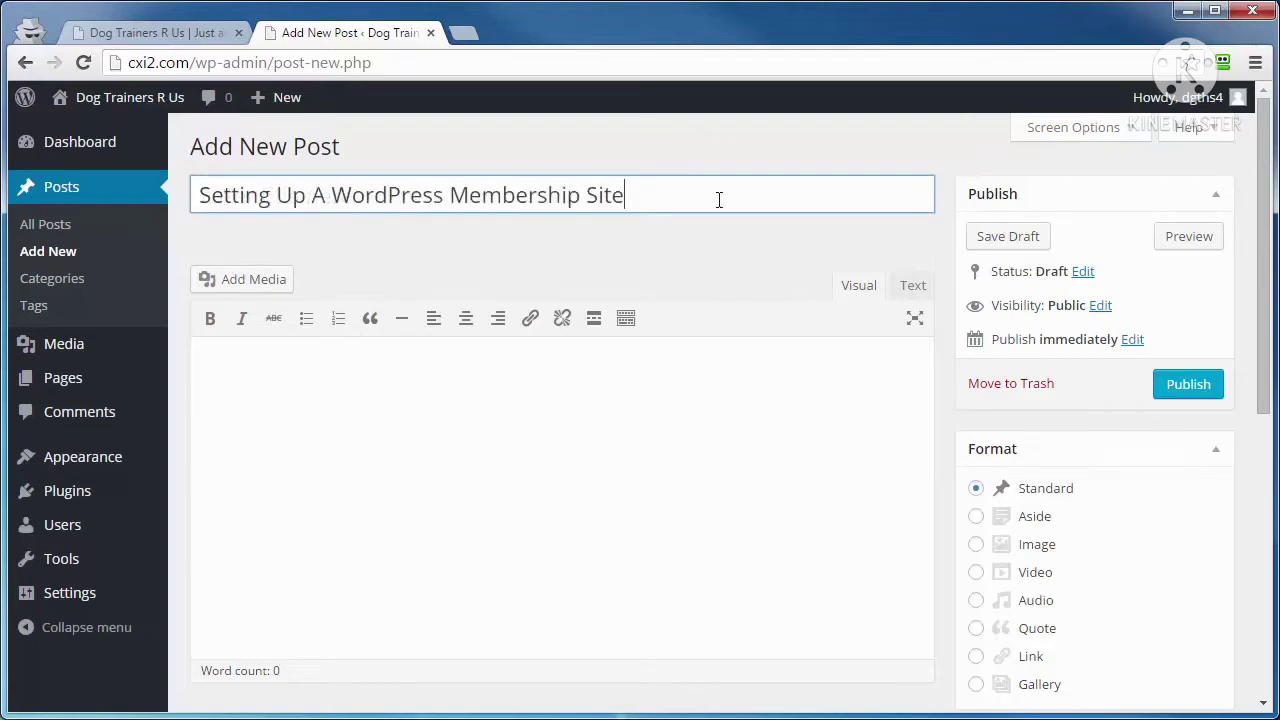
Title the post Setting Up A WordPress Membership Site and open and confirm its permalink slug.
{"action": "left_click", "coordinate": [321, 262]}
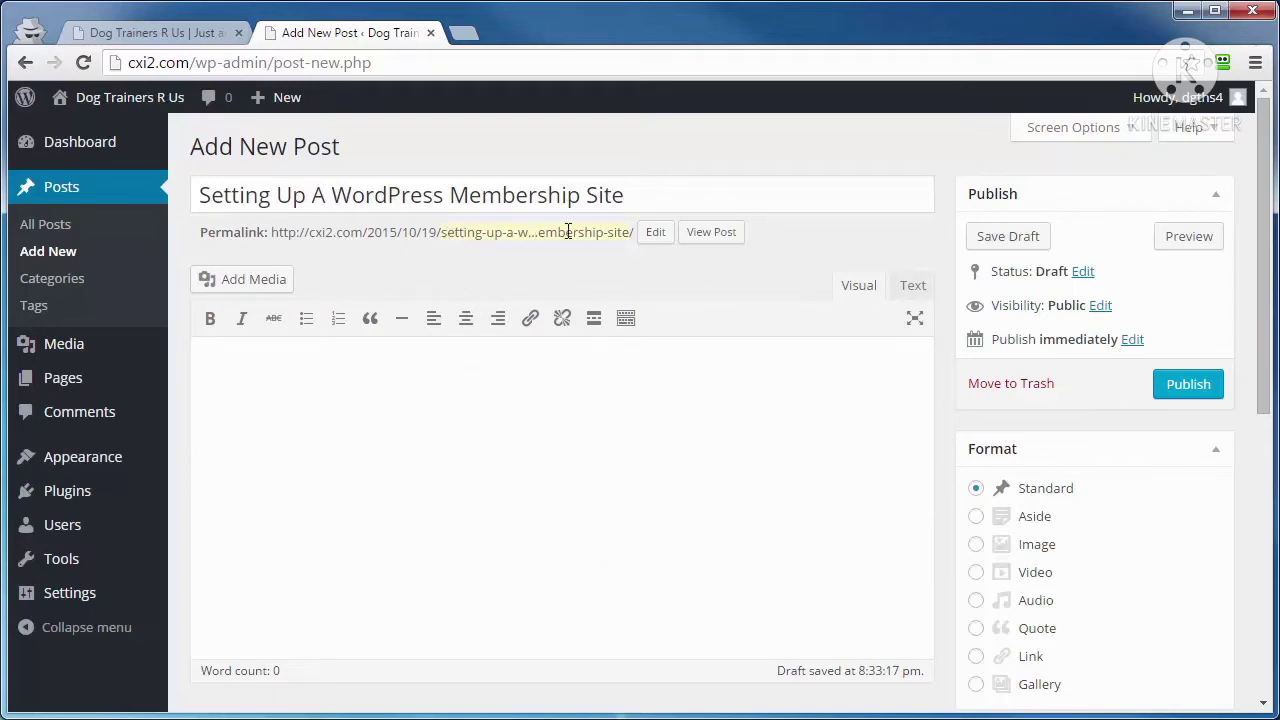
{"action": "left_click", "coordinate": [654, 234]}
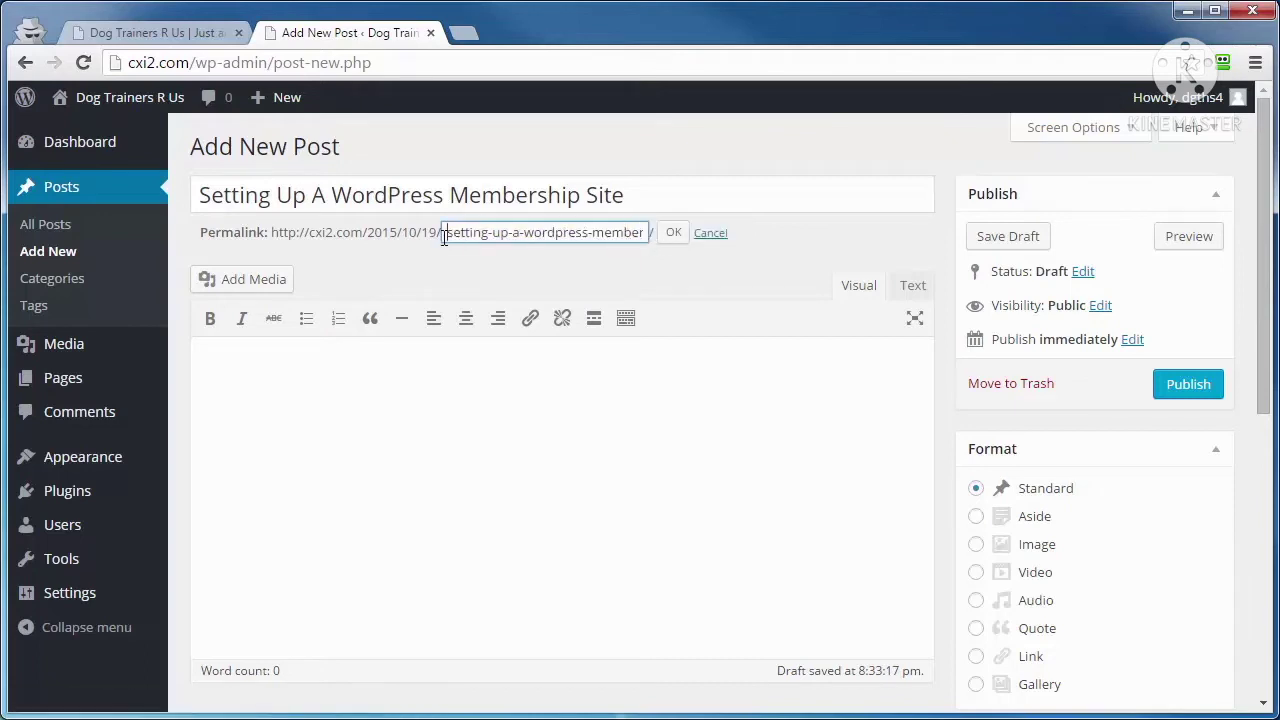
{"action": "left_click", "coordinate": [670, 238]}
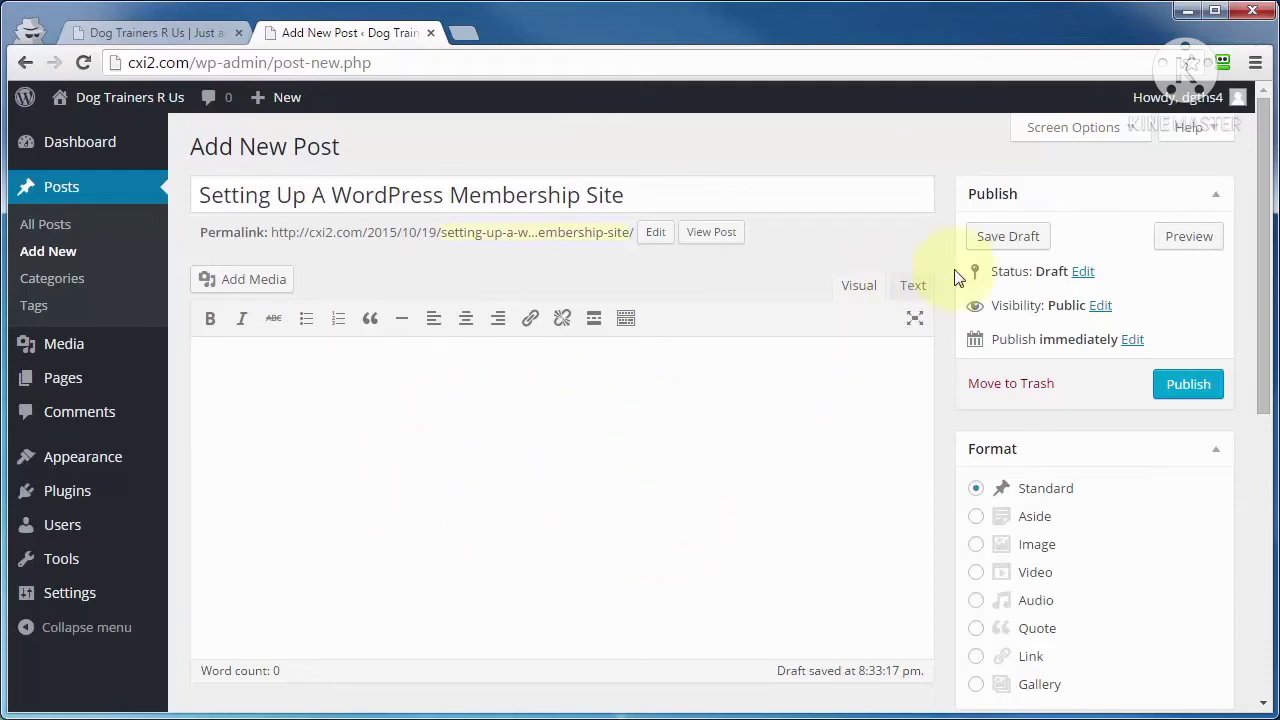
Switch between the Visual and Text editor modes and expand the editor's second toolbar row.
{"action": "left_click", "coordinate": [912, 290]}
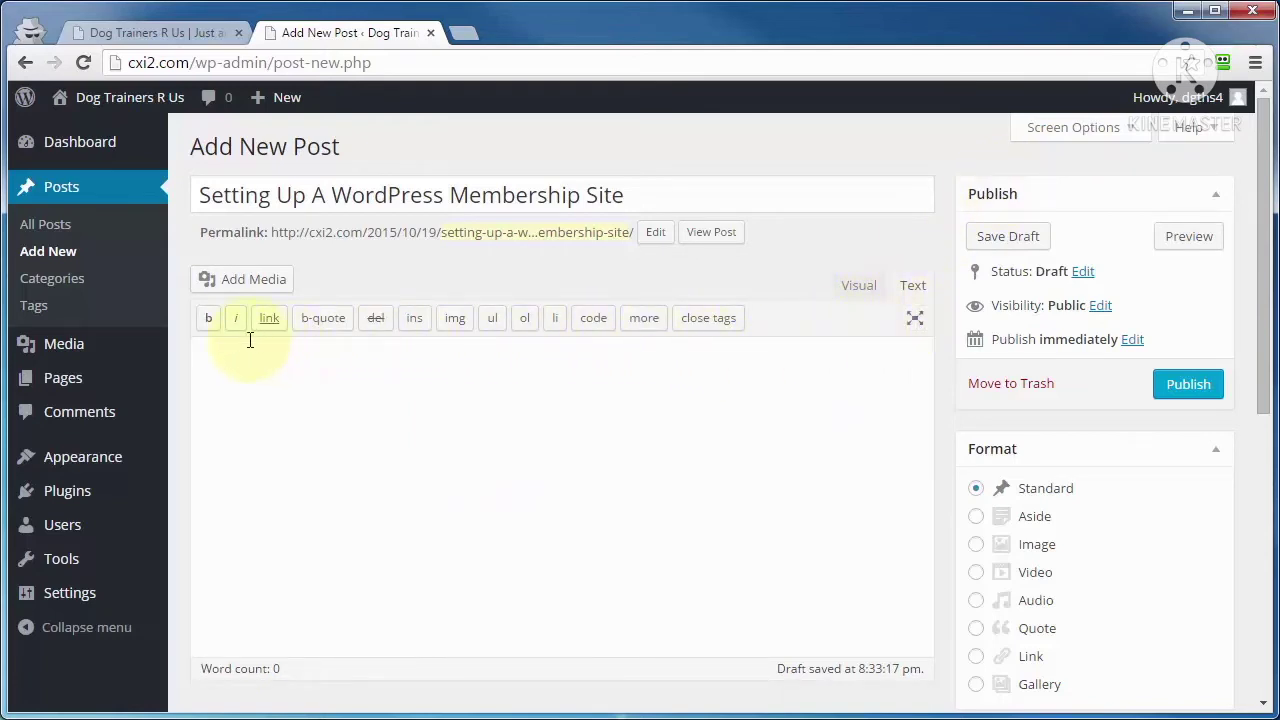
{"action": "left_click", "coordinate": [850, 296]}
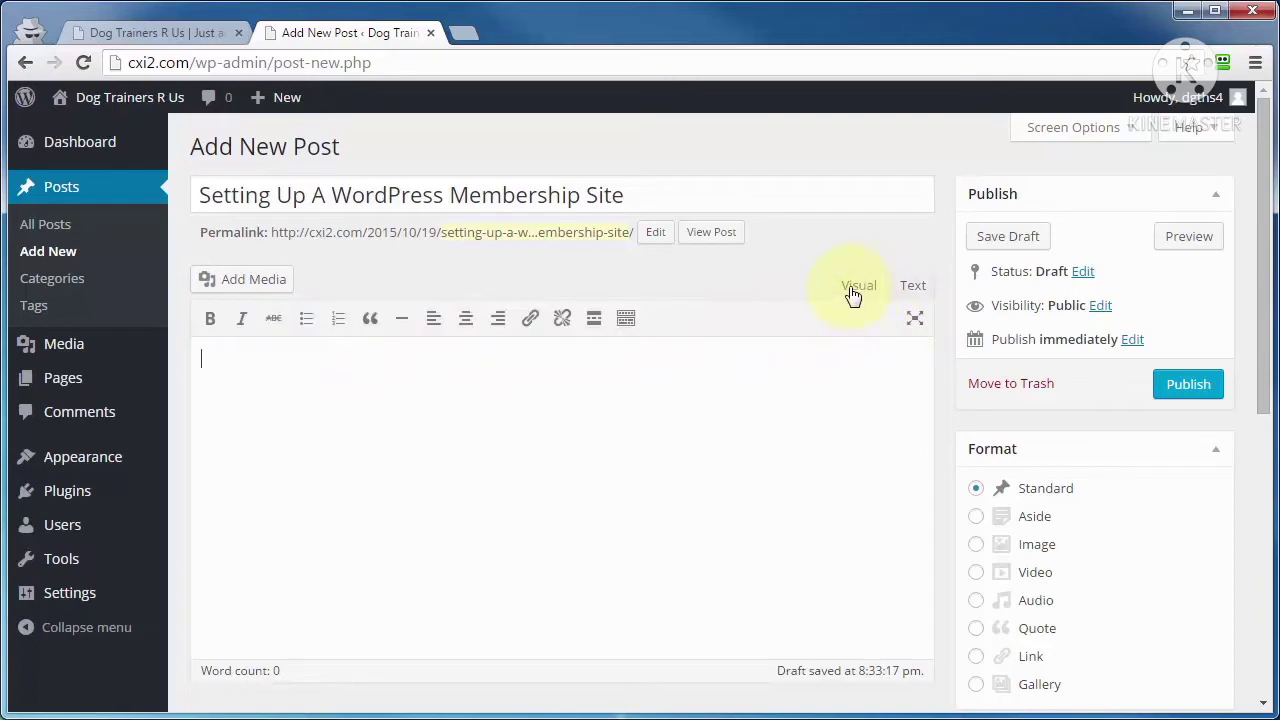
{"action": "left_click", "coordinate": [626, 320]}
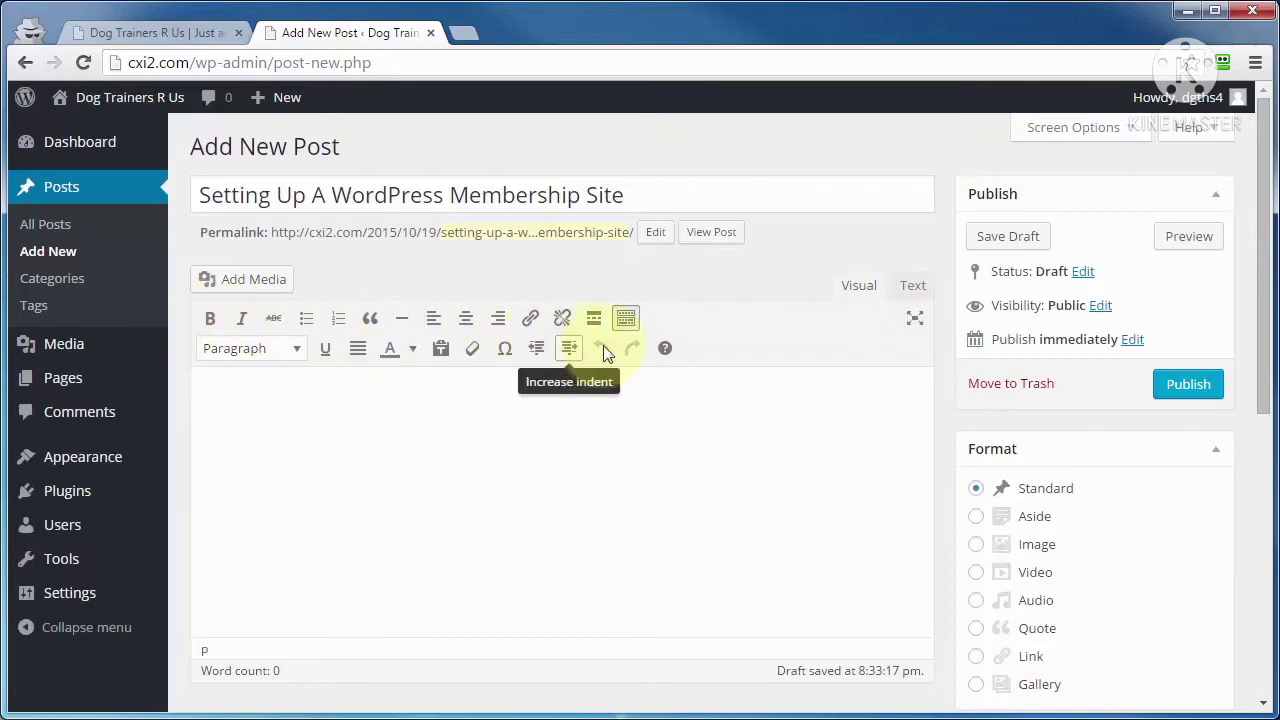
{"action": "left_click", "coordinate": [913, 286]}
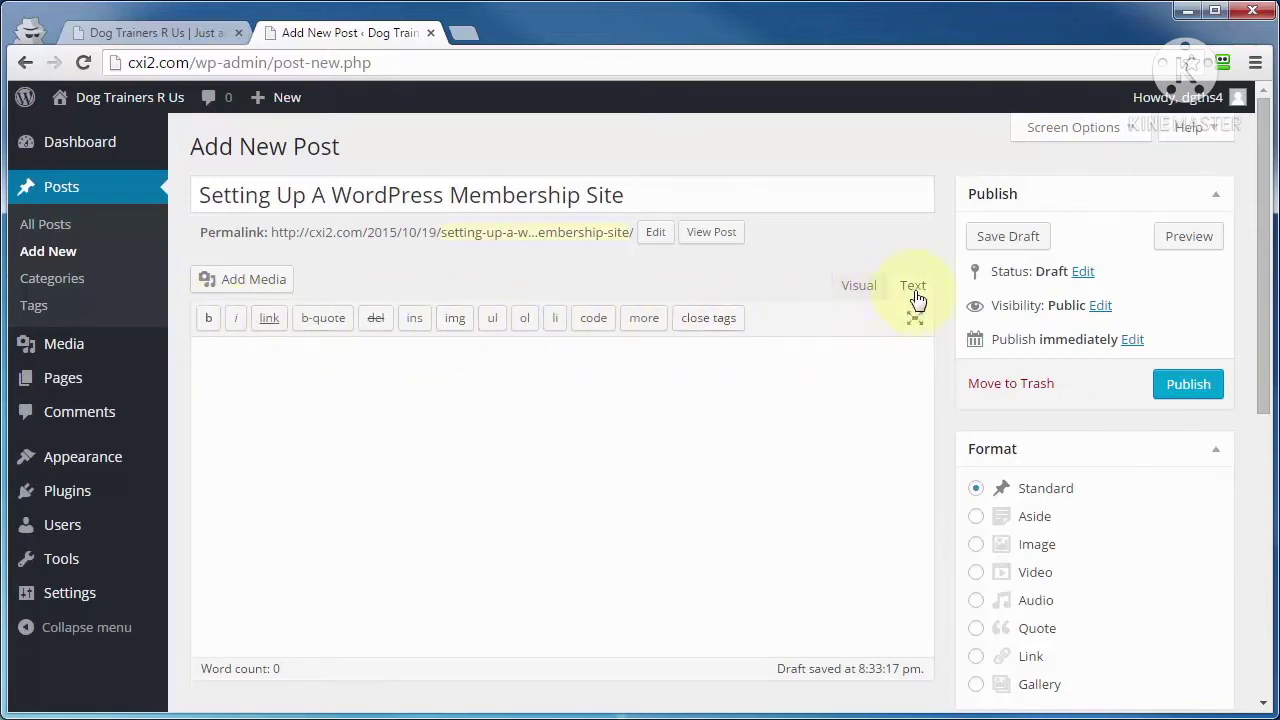
{"action": "left_click", "coordinate": [852, 290]}
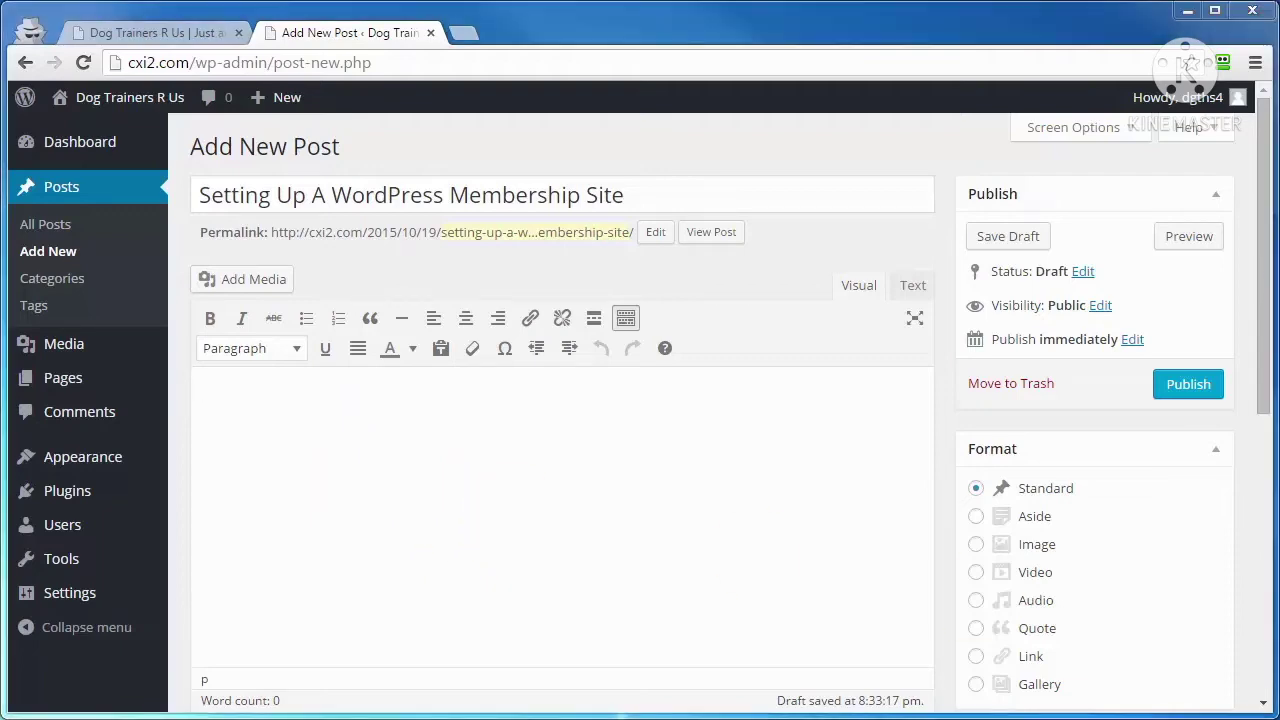
Switch to Microsoft Word, select the article paragraphs below the title, and copy them.
{"action": "left_click_drag", "start_coordinate": [1279, 200], "coordinate": [924, 90]}
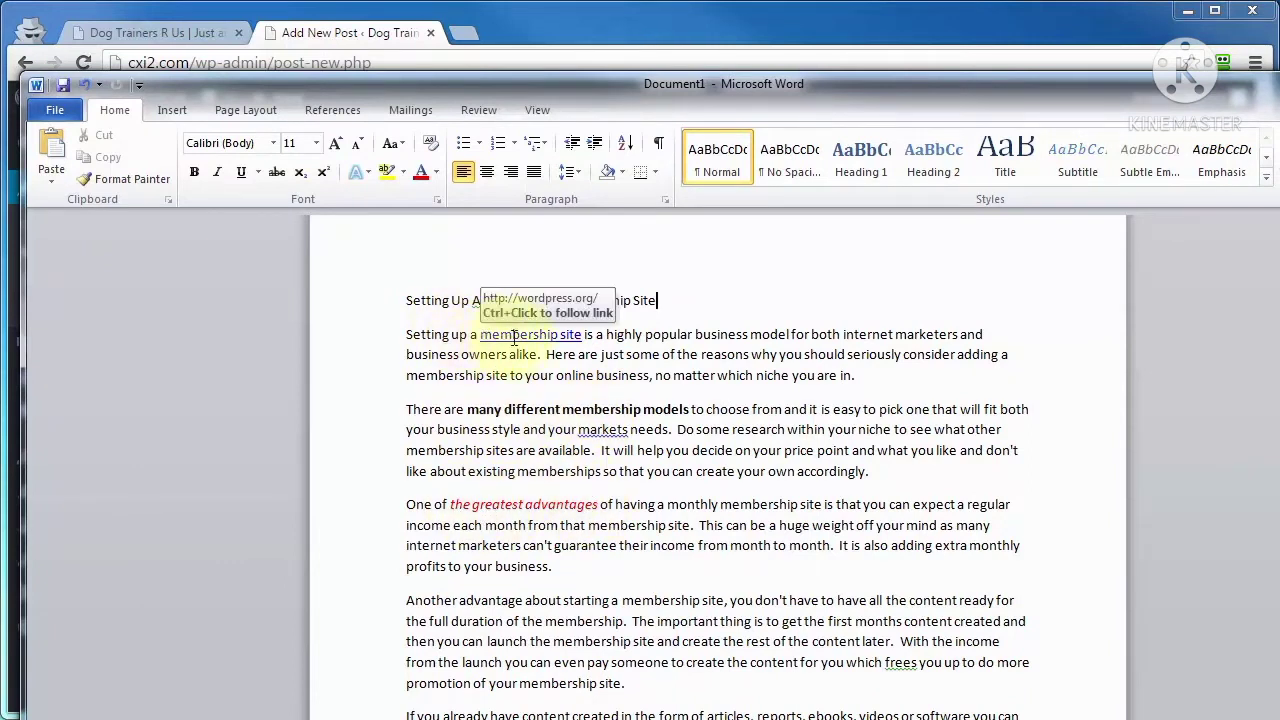
{"action": "left_click_drag", "start_coordinate": [514, 338], "coordinate": [600, 566]}
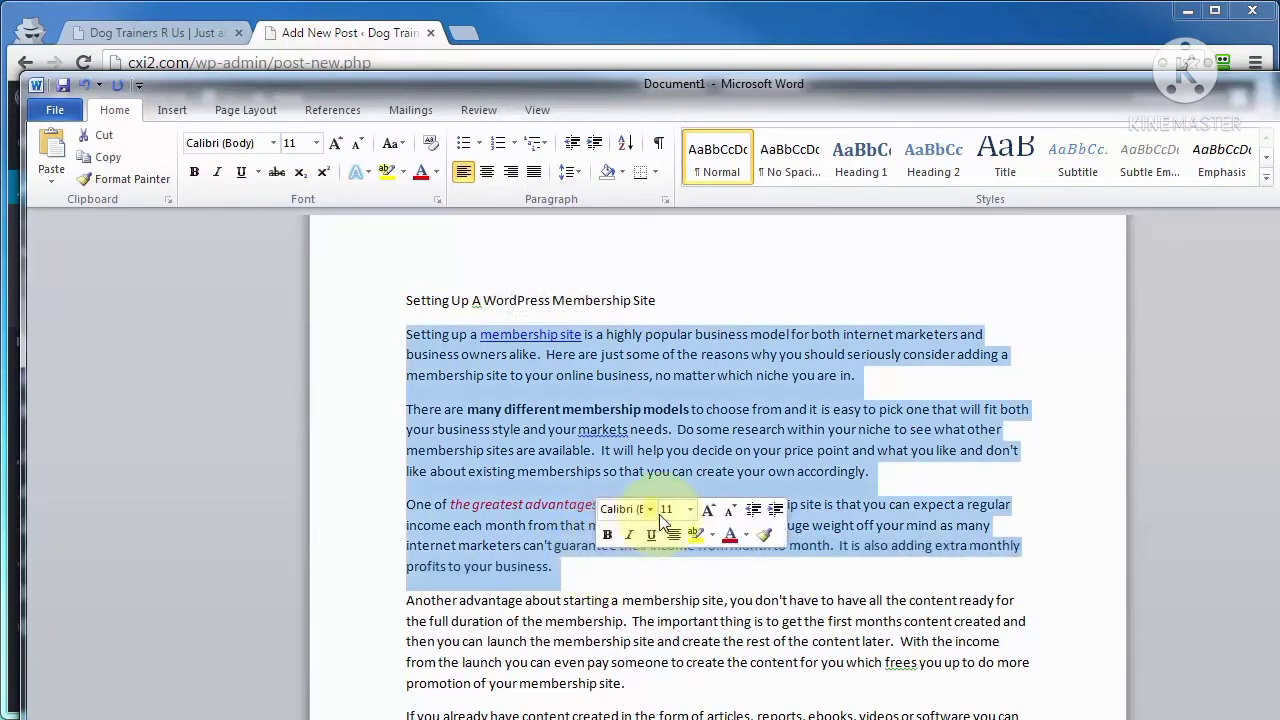
{"action": "right_click", "coordinate": [716, 432]}
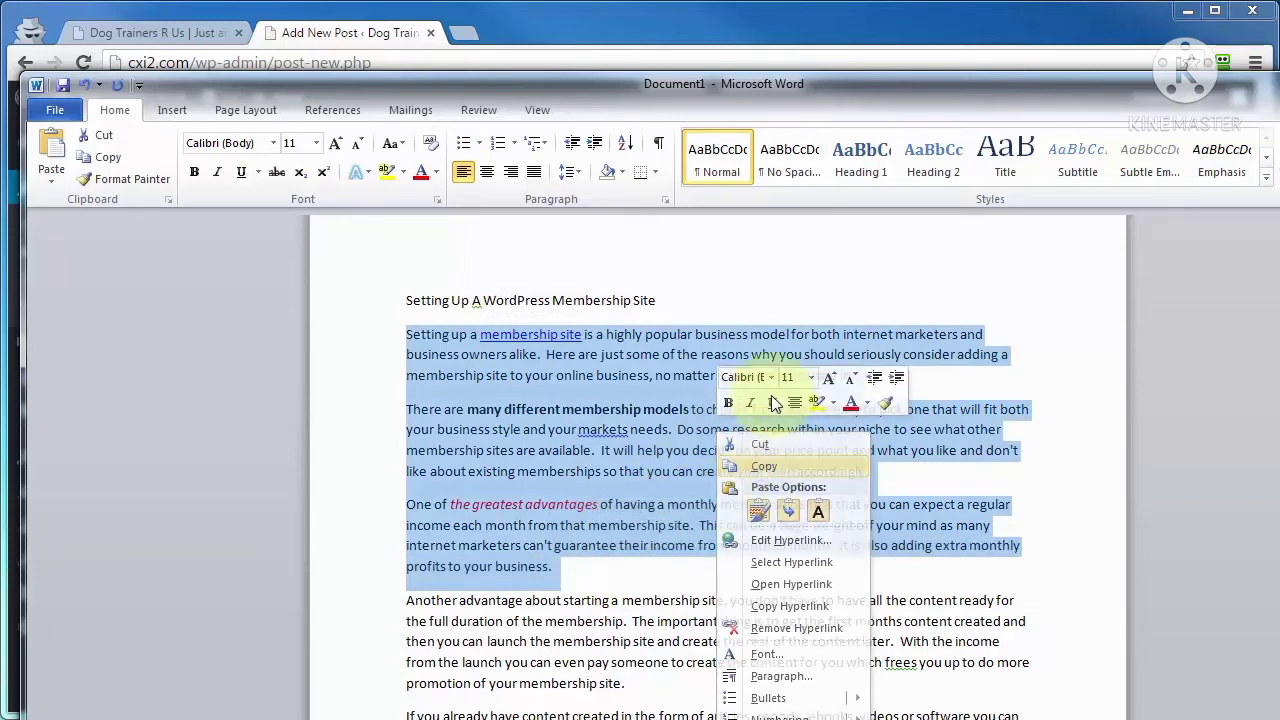
{"action": "left_click", "coordinate": [764, 466]}
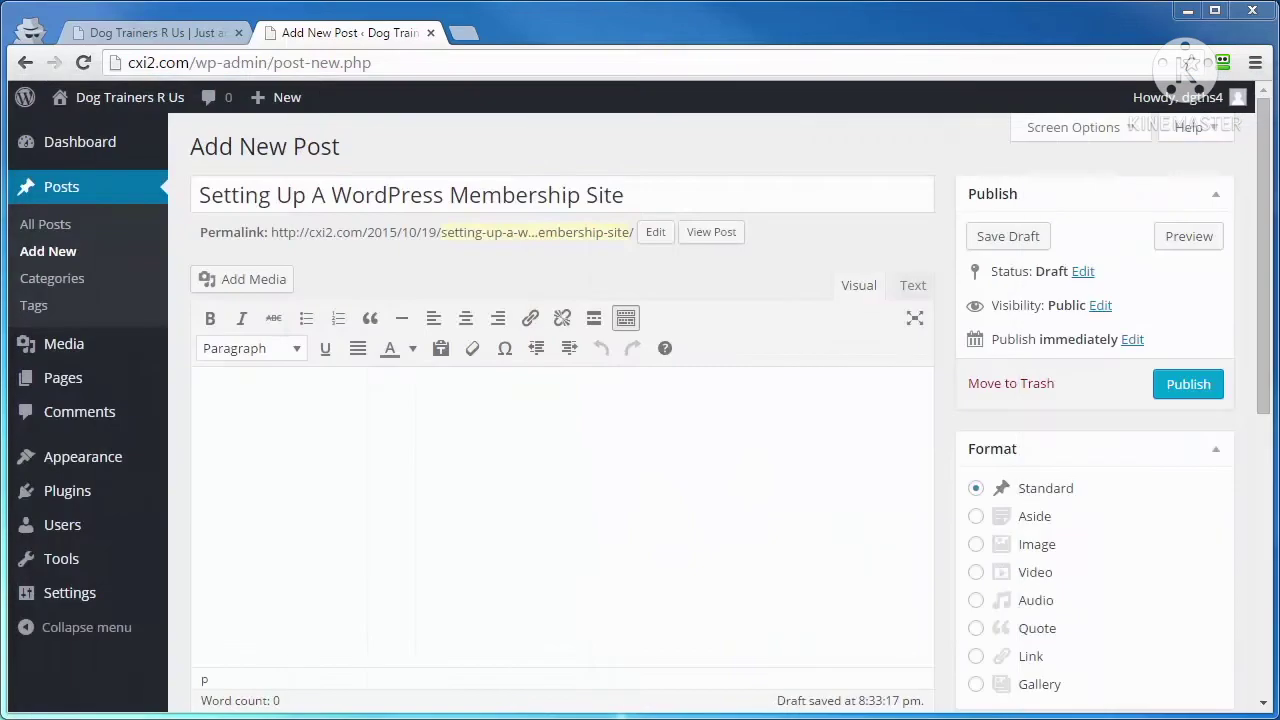
{"action": "left_click", "coordinate": [471, 434]}
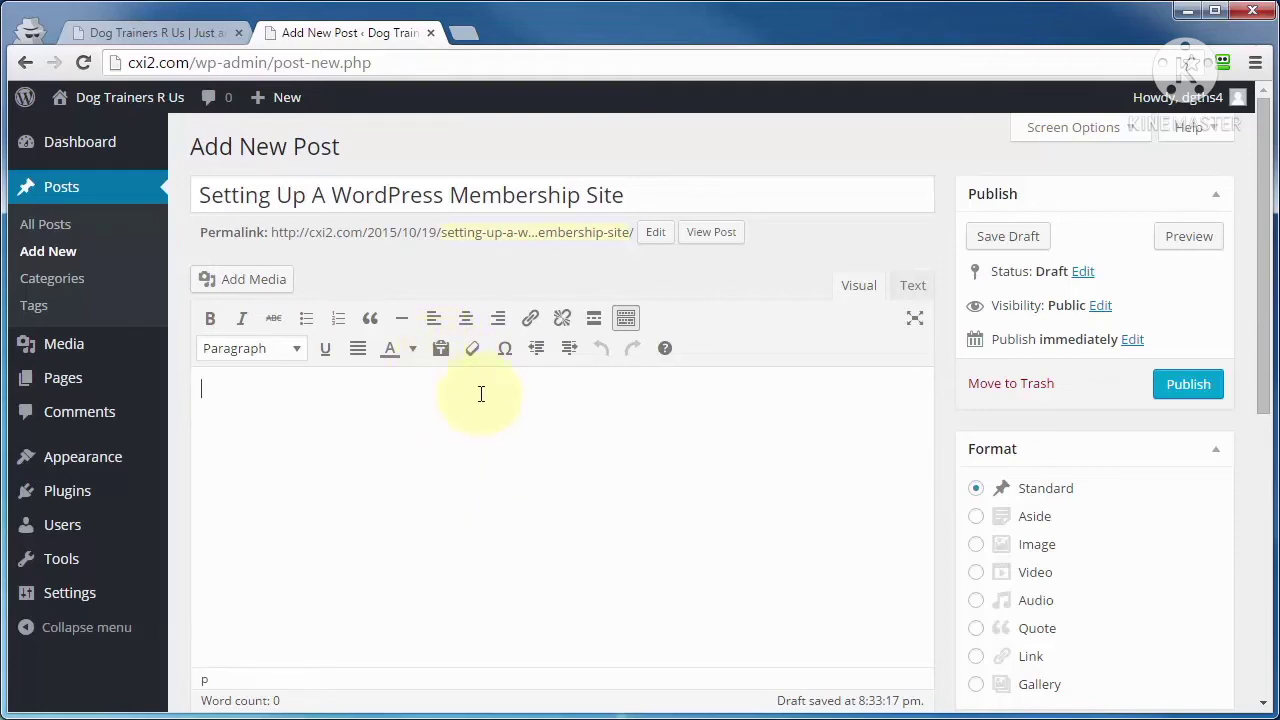
Turn on paste as plain text and paste the copied article into the post body.
{"action": "left_click", "coordinate": [448, 357]}
{"action": "left_click", "coordinate": [441, 352]}
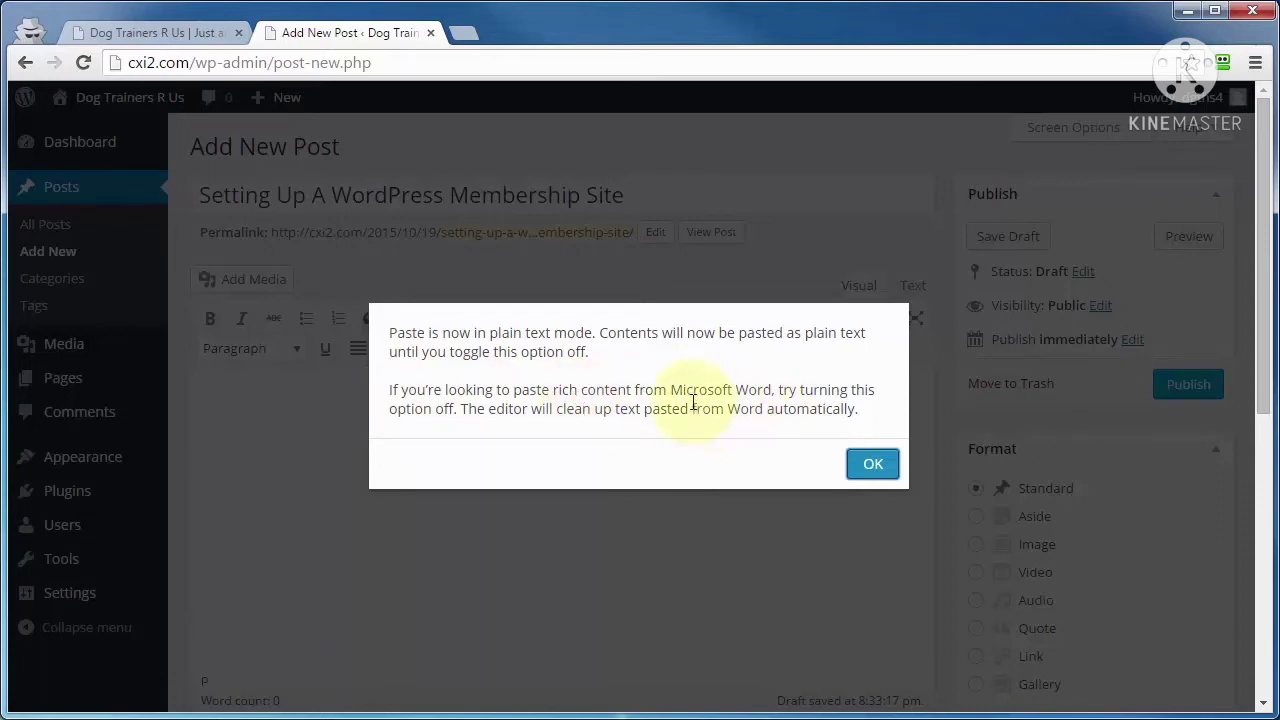
{"action": "left_click", "coordinate": [873, 466]}
{"action": "right_click", "coordinate": [240, 394]}
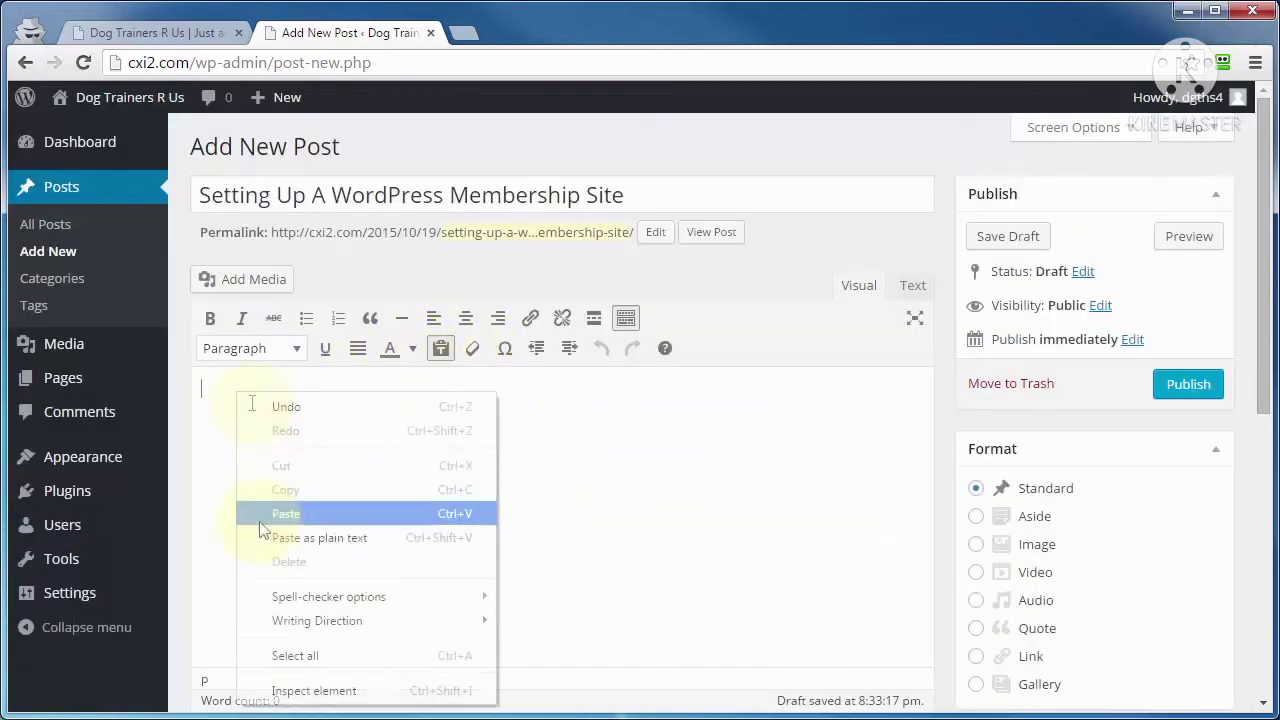
{"action": "left_click", "coordinate": [286, 514]}
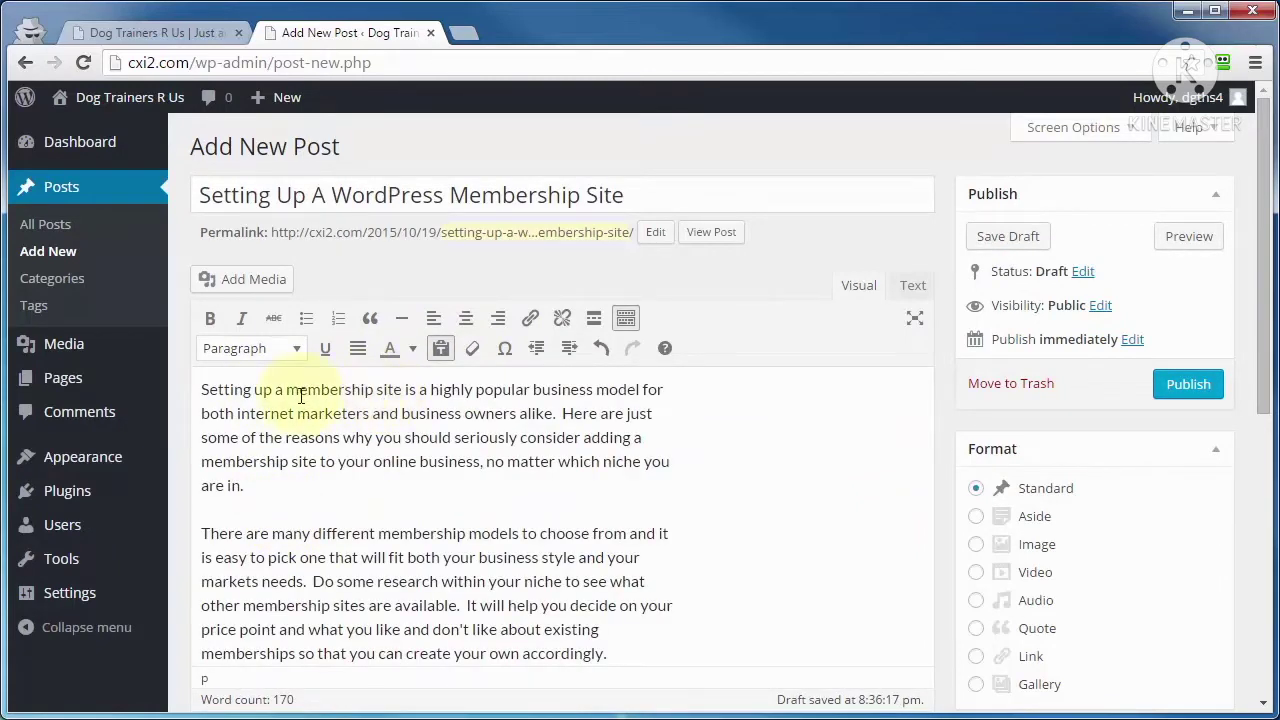
Turn off paste as plain text, paste the article again with its Word formatting, and check its HTML in Text view.
{"action": "left_click_drag", "start_coordinate": [286, 390], "coordinate": [384, 393]}
{"action": "left_click", "coordinate": [384, 393]}
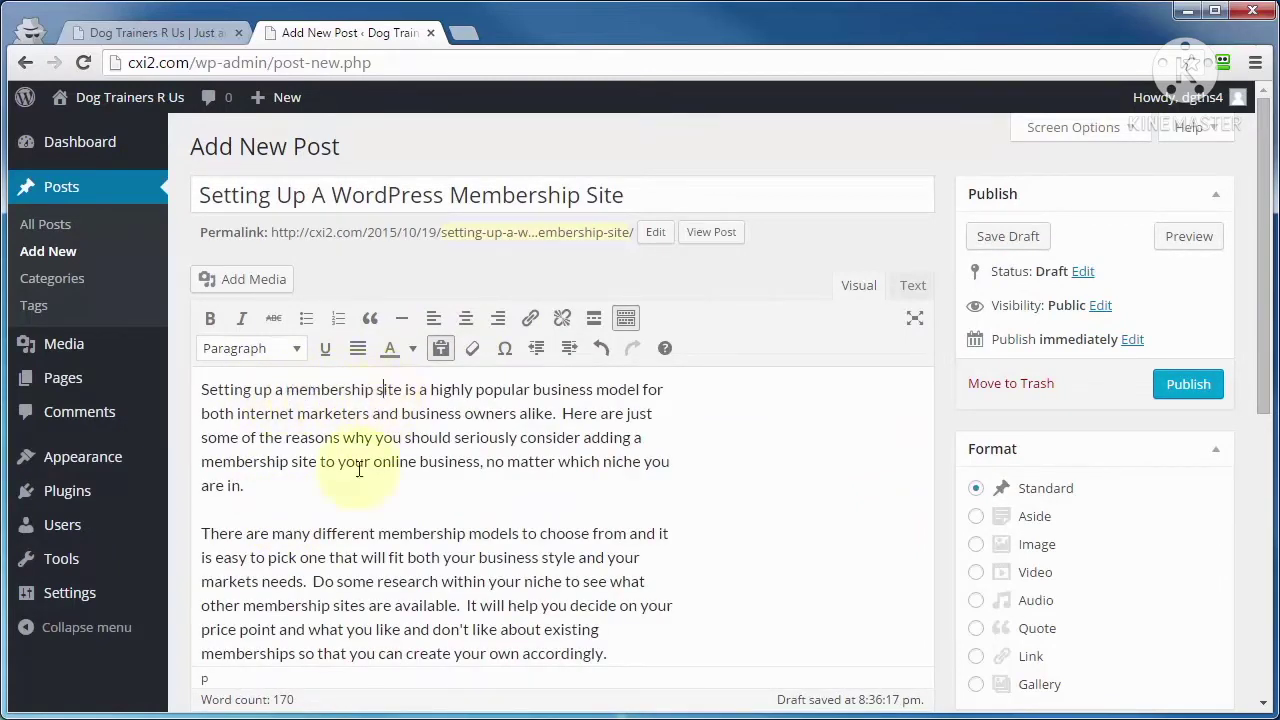
{"action": "left_click", "coordinate": [441, 349]}
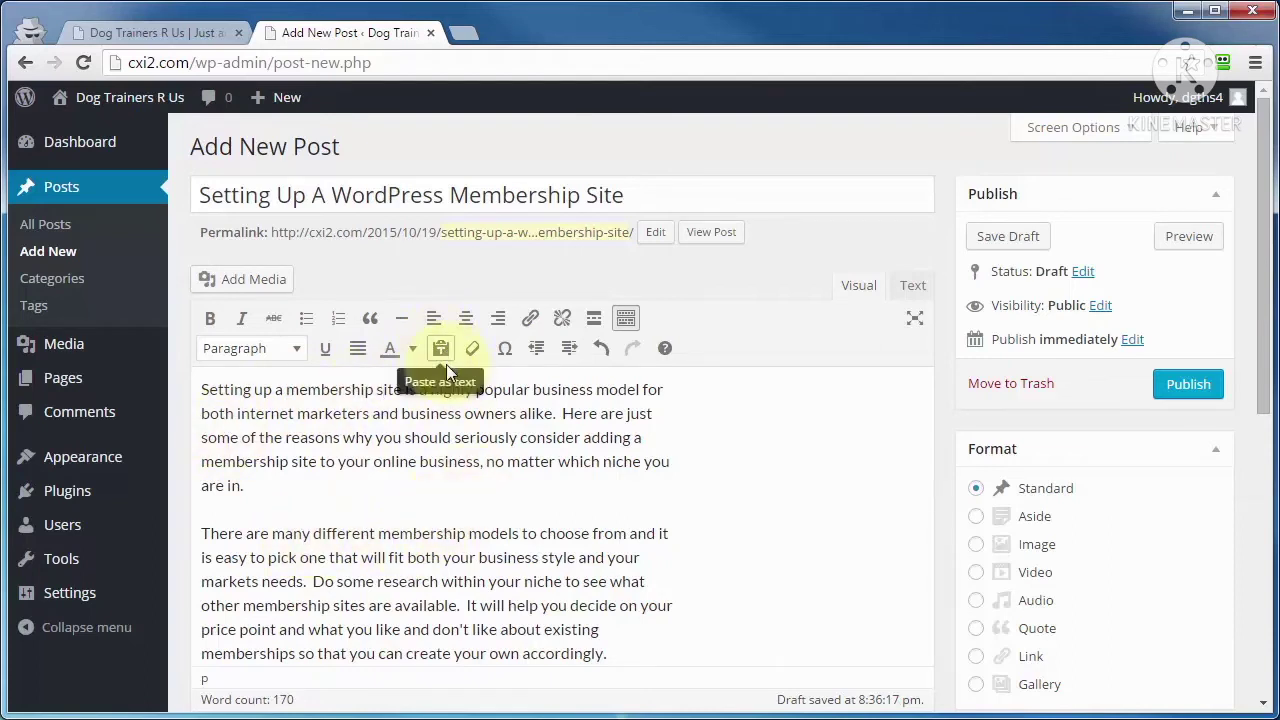
{"action": "right_click", "coordinate": [218, 345]}
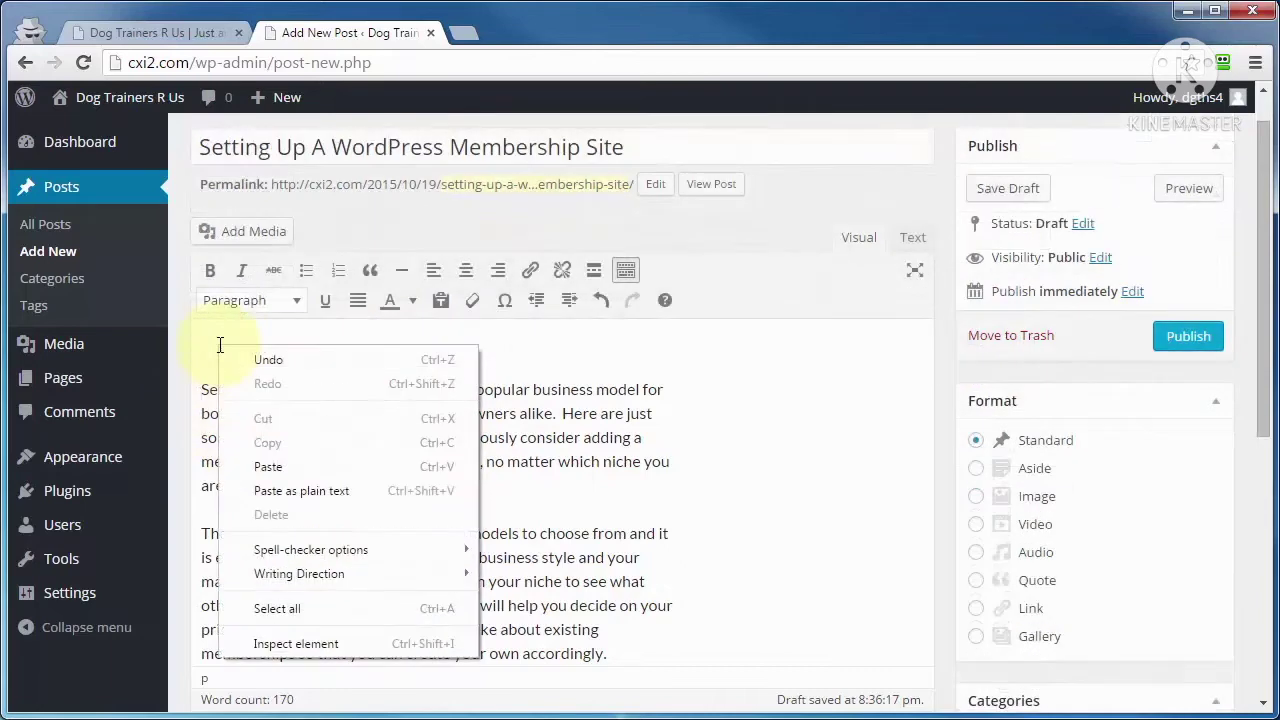
{"action": "left_click", "coordinate": [274, 464]}
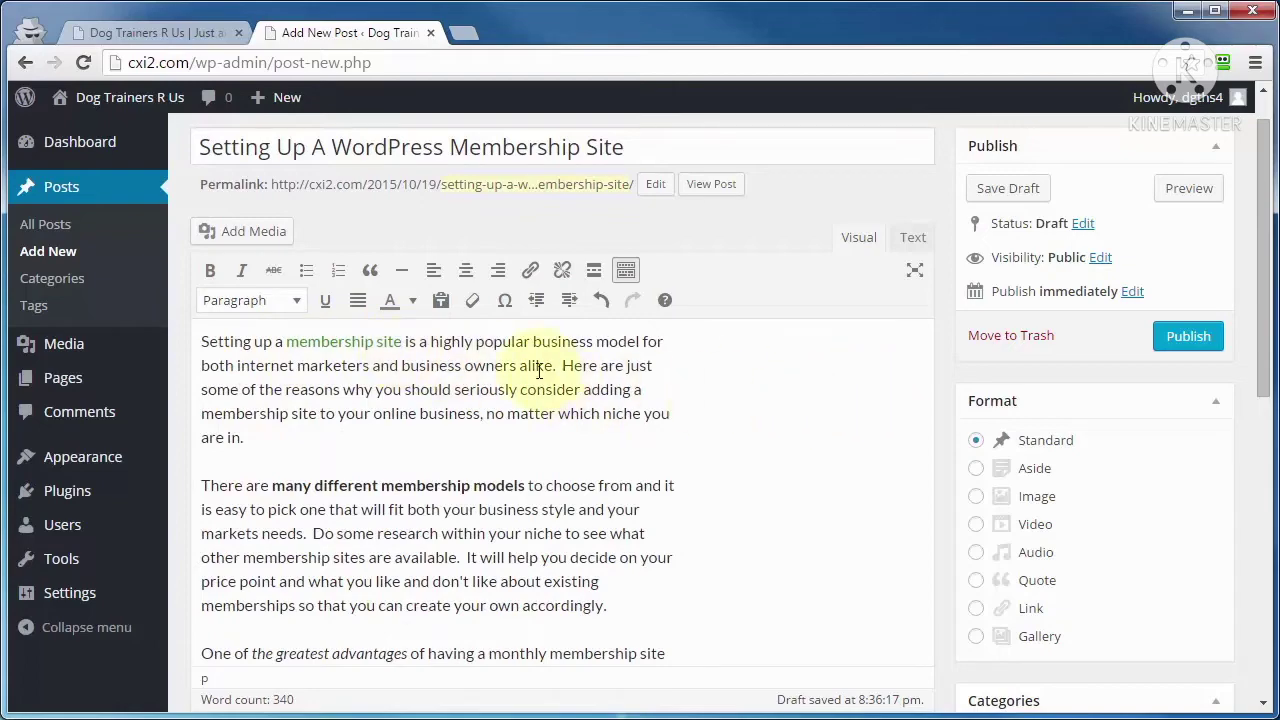
{"action": "left_click", "coordinate": [913, 240]}
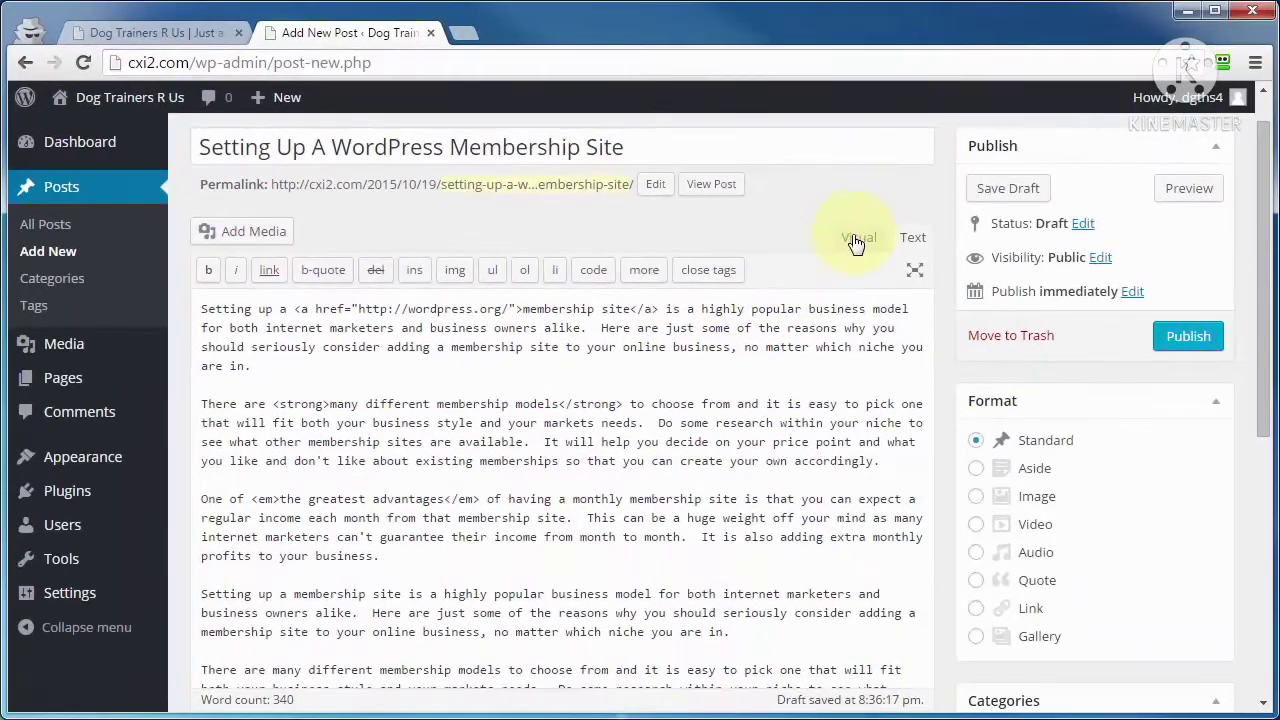
{"action": "left_click", "coordinate": [855, 240]}
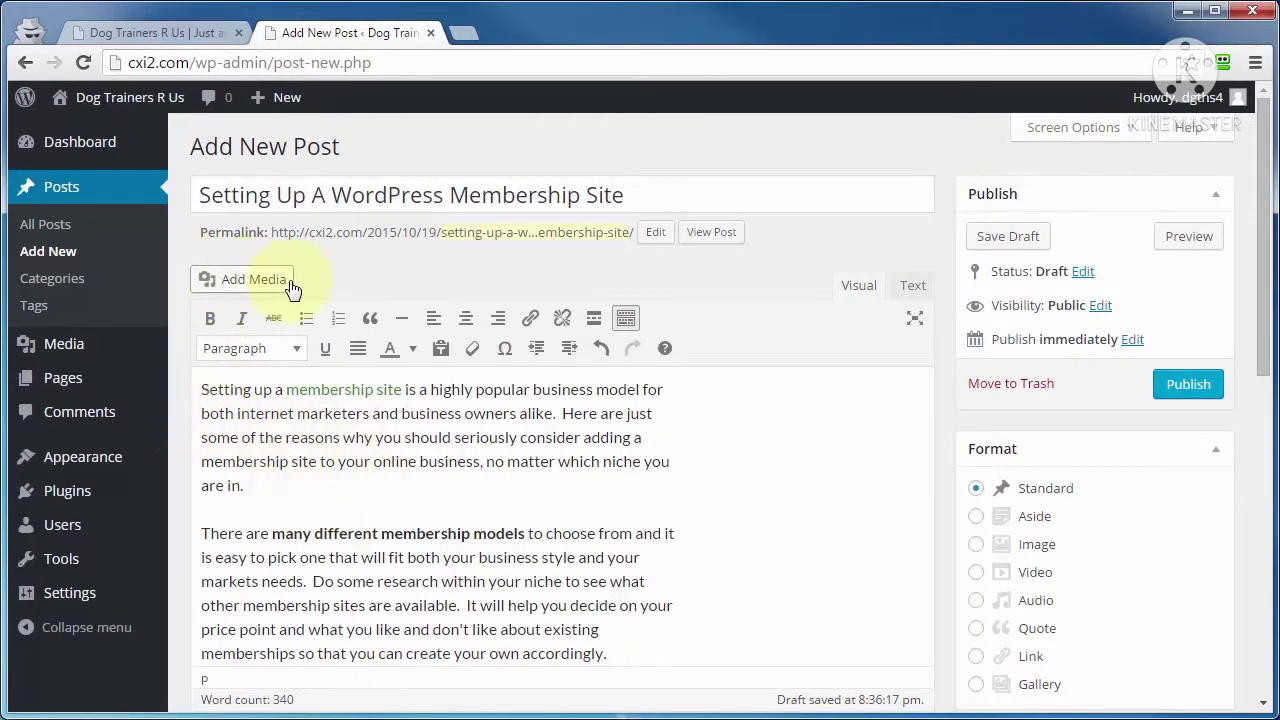
Insert the happy-christmas-smiley image from the media library at the start of the post body.
{"action": "left_click", "coordinate": [204, 392]}
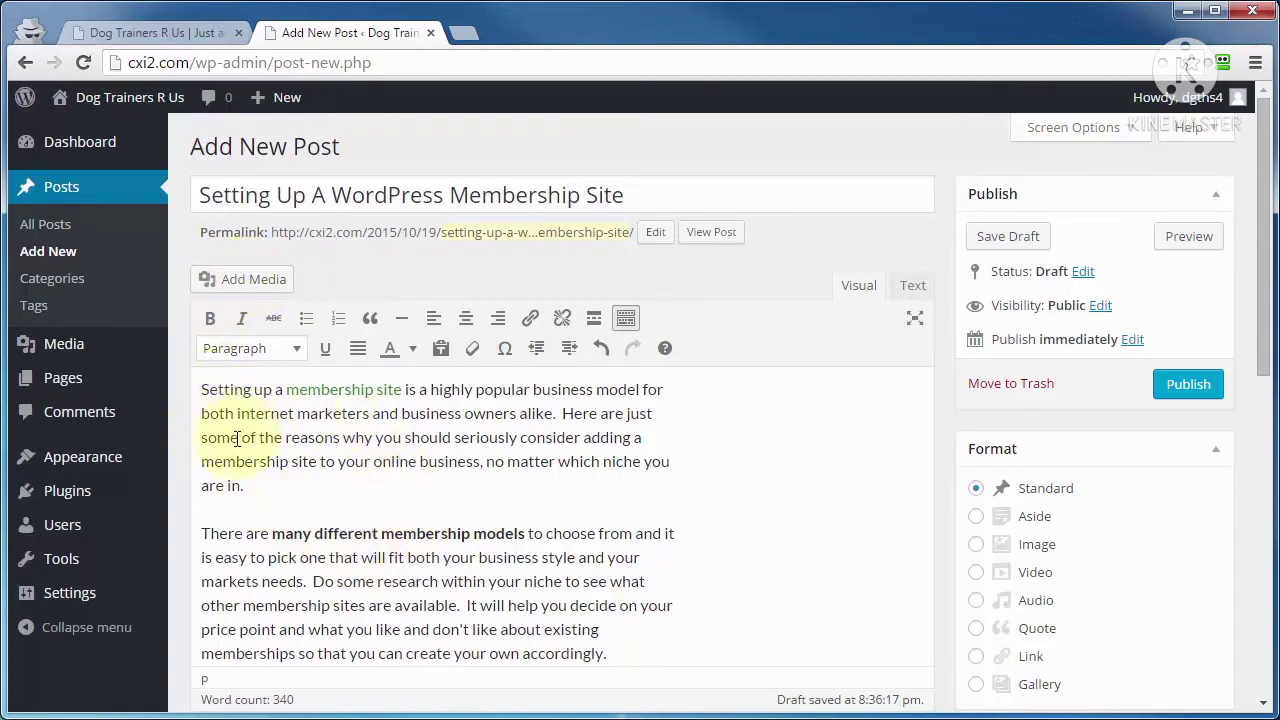
{"action": "left_click", "coordinate": [255, 284]}
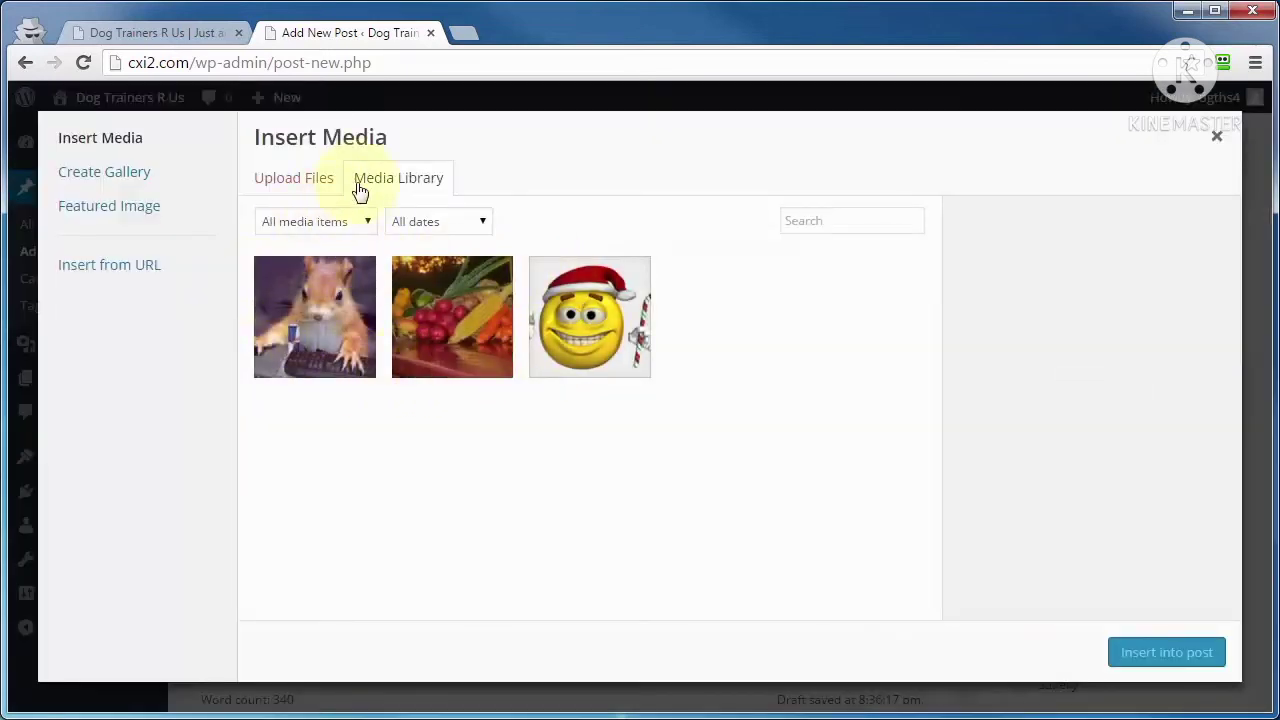
{"action": "left_click", "coordinate": [271, 179]}
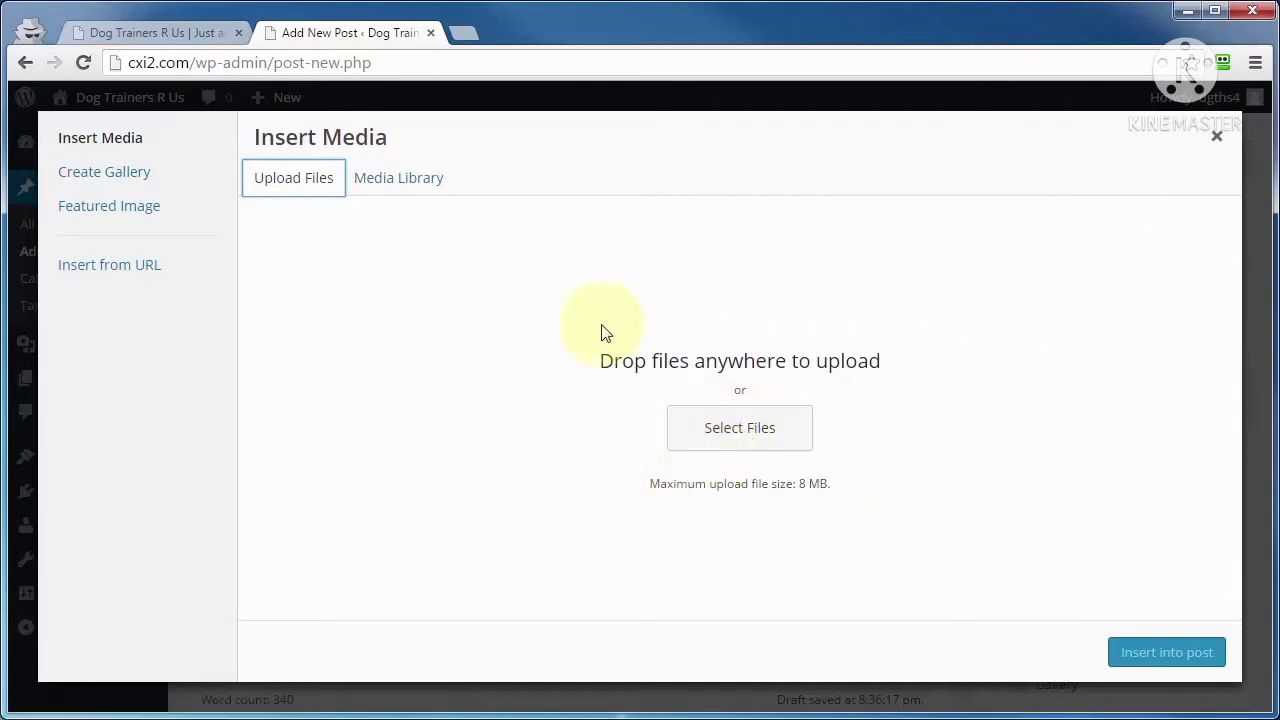
{"action": "left_click", "coordinate": [109, 272]}
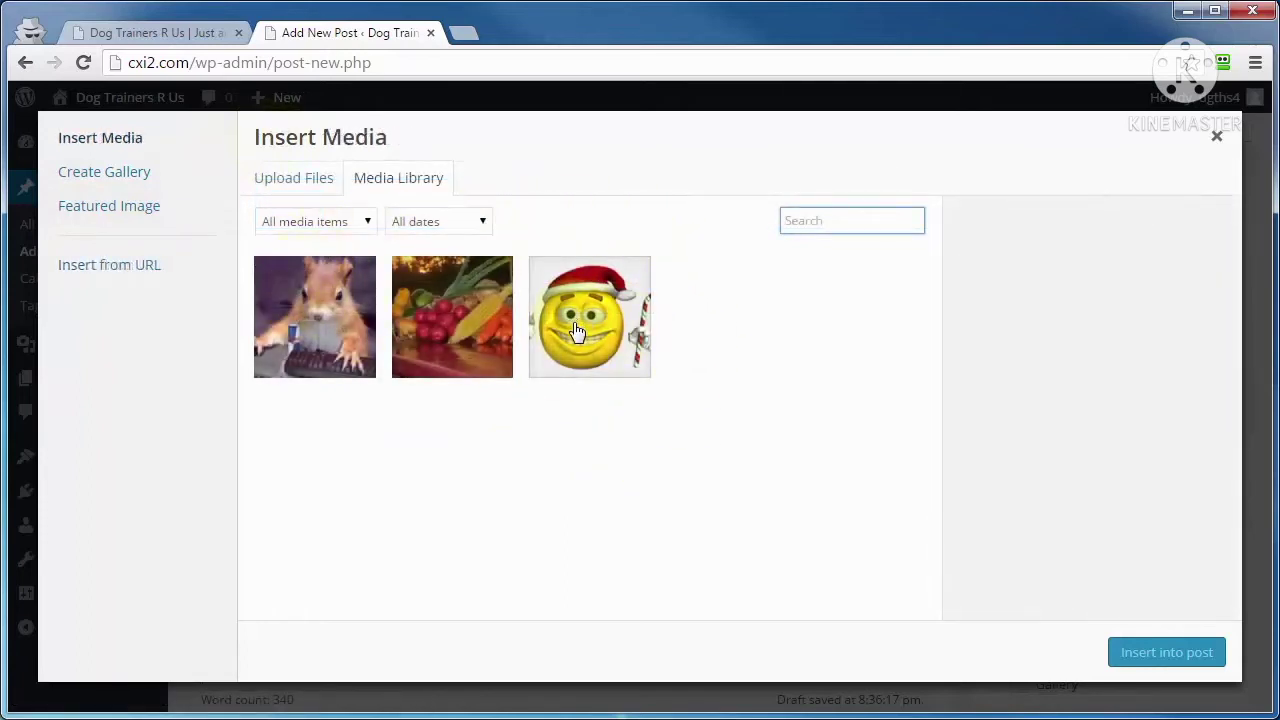
{"action": "left_click", "coordinate": [577, 331]}
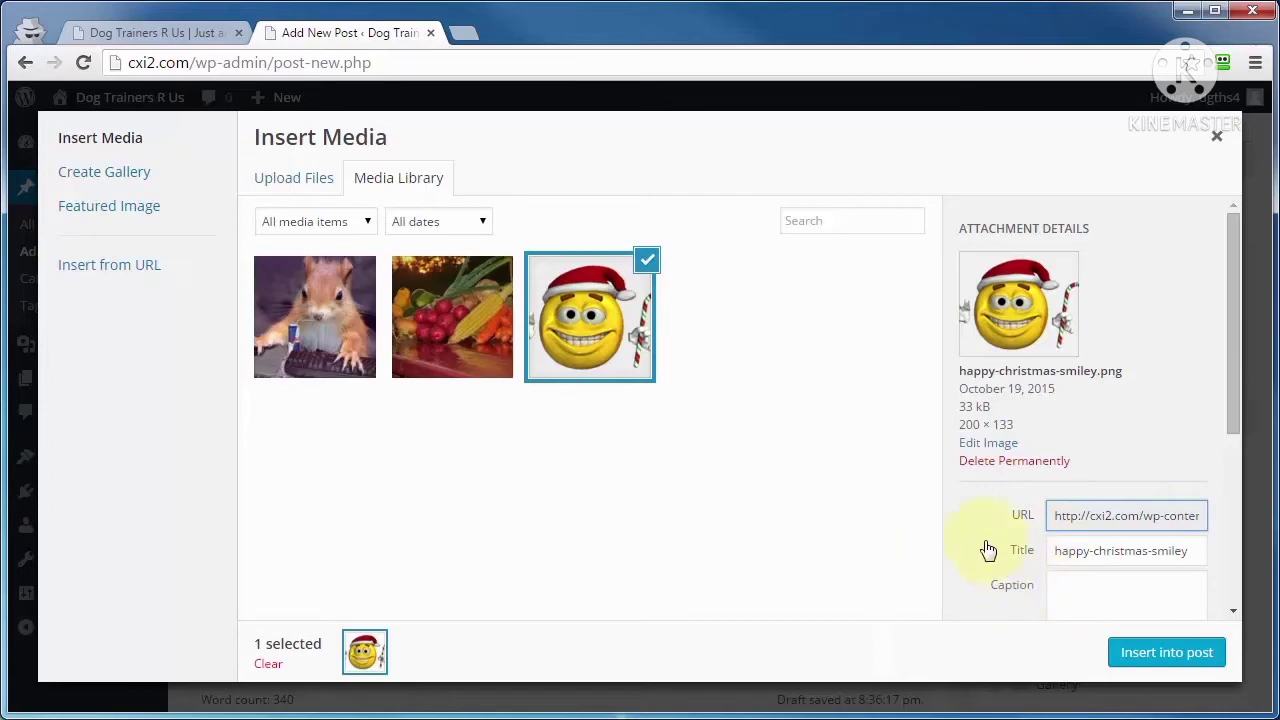
{"action": "scroll", "coordinate": [986, 551], "scroll_direction": "down", "scroll_amount": 3}
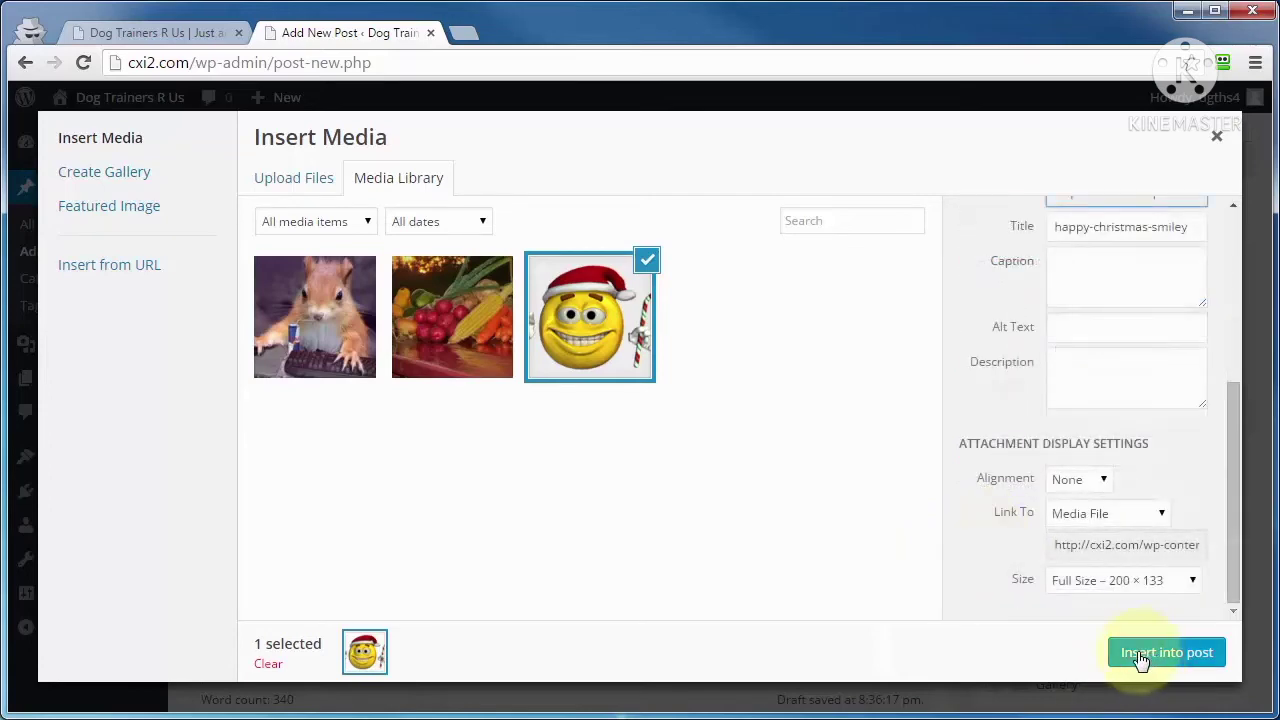
{"action": "left_click", "coordinate": [1158, 655]}
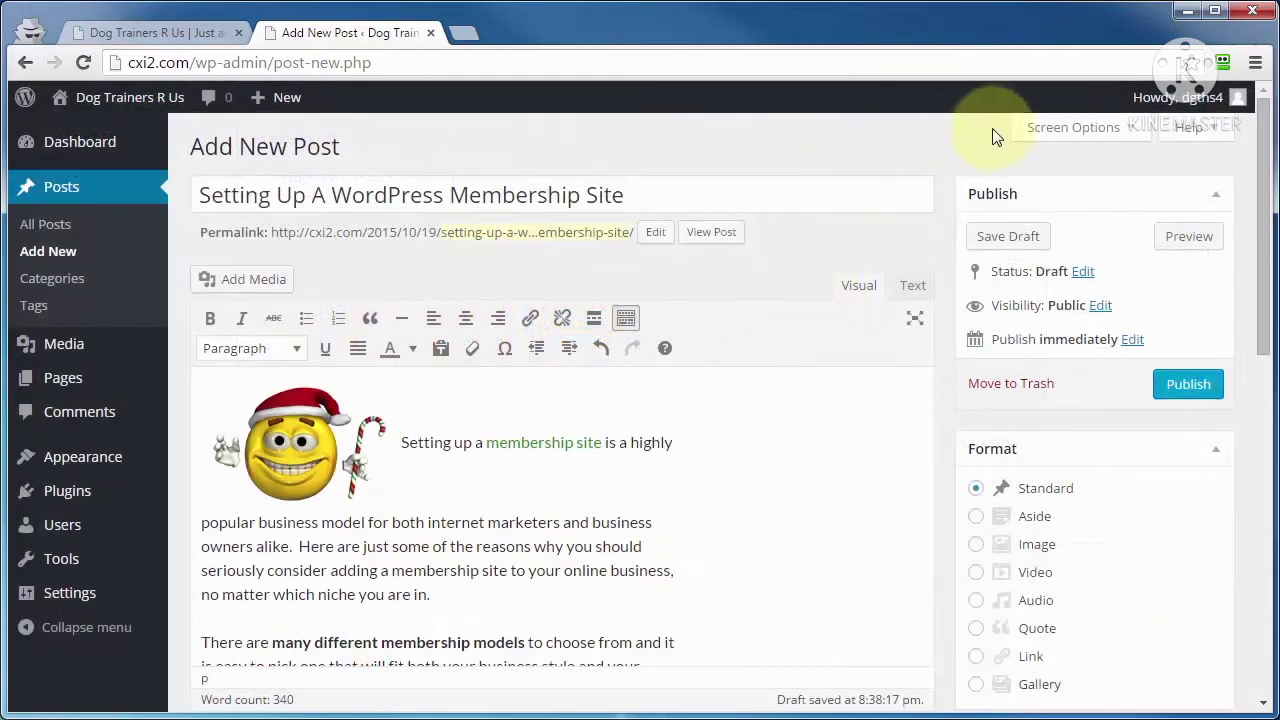
Open the Screen Options panel for the post editor.
{"action": "left_click", "coordinate": [1096, 135]}
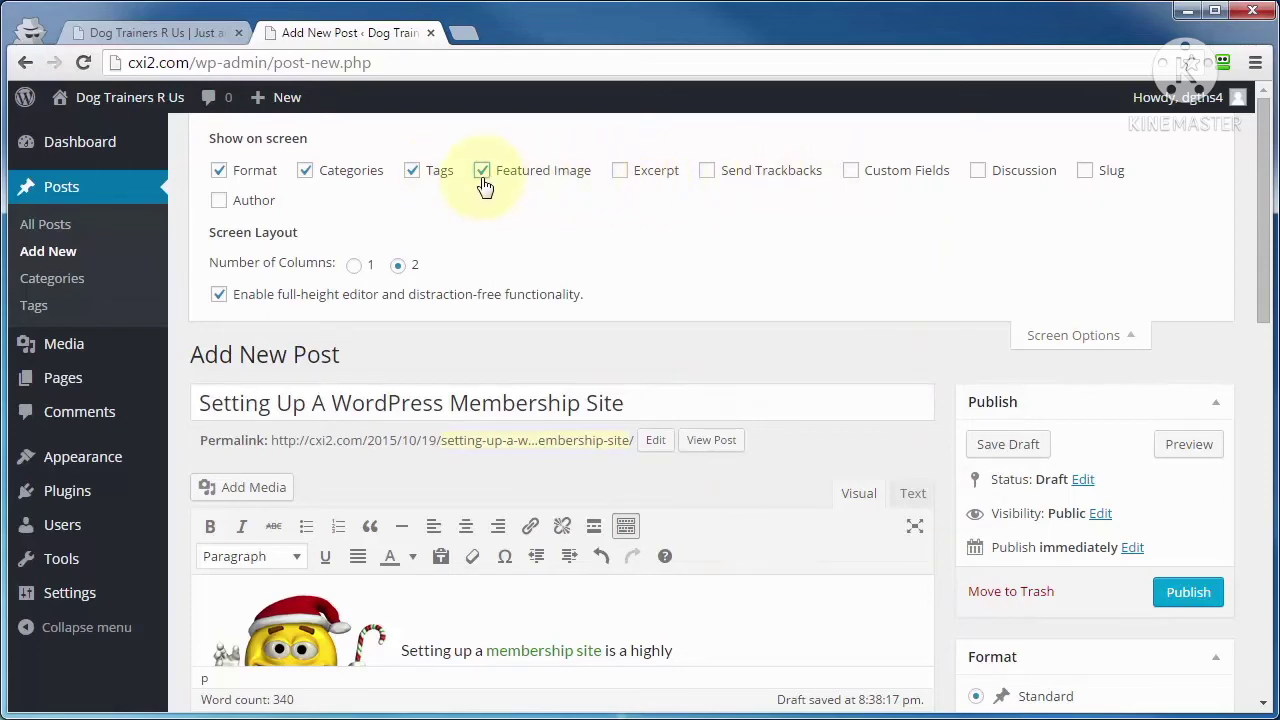
{"action": "scroll", "coordinate": [1020, 290], "scroll_direction": "down", "scroll_amount": 8}
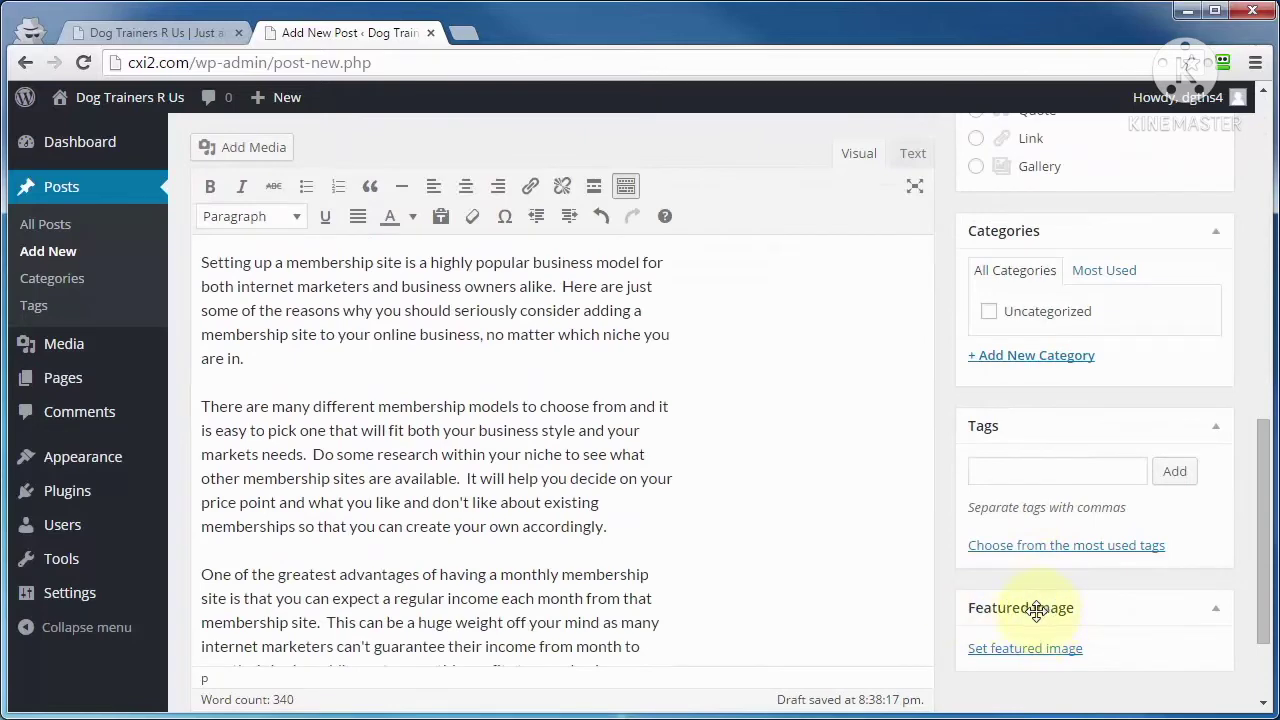
{"action": "scroll", "coordinate": [950, 425], "scroll_direction": "up", "scroll_amount": 3}
{"action": "scroll", "coordinate": [950, 425], "scroll_direction": "up", "scroll_amount": 5}
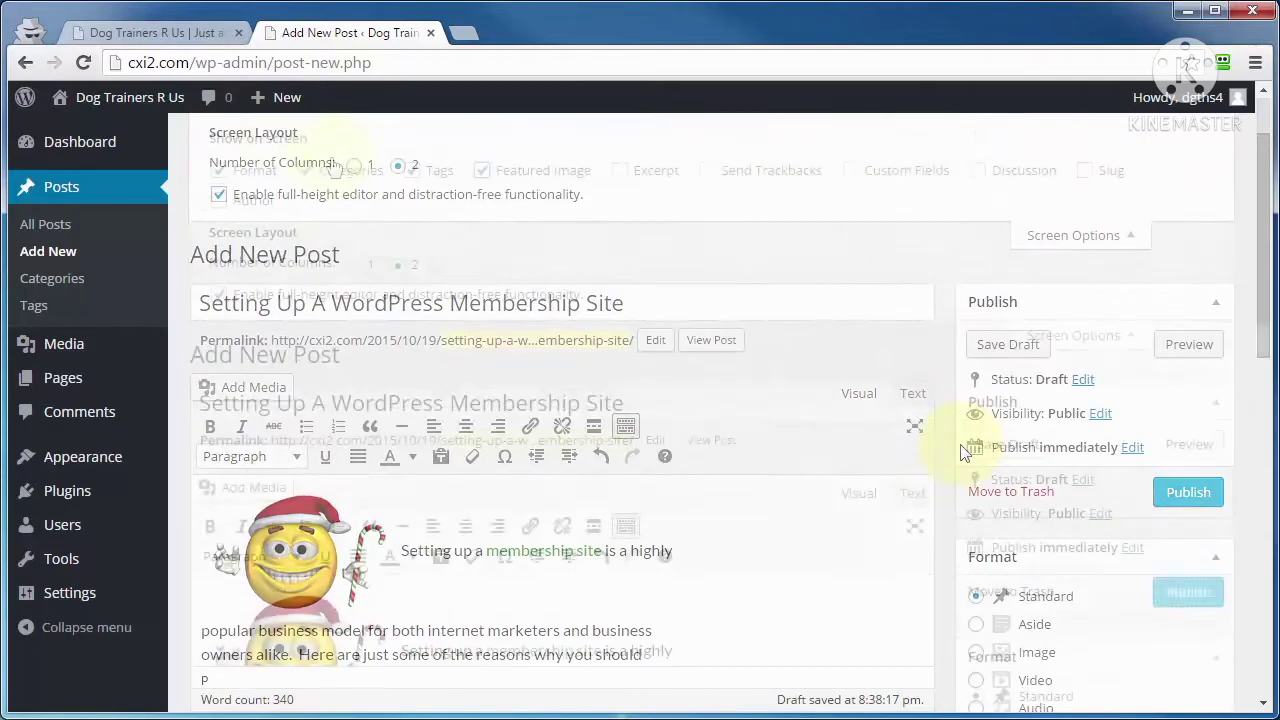
Hide the Categories, Tags, Featured Image and Format boxes through Screen Options.
{"action": "left_click", "coordinate": [307, 172]}
{"action": "left_click", "coordinate": [412, 171]}
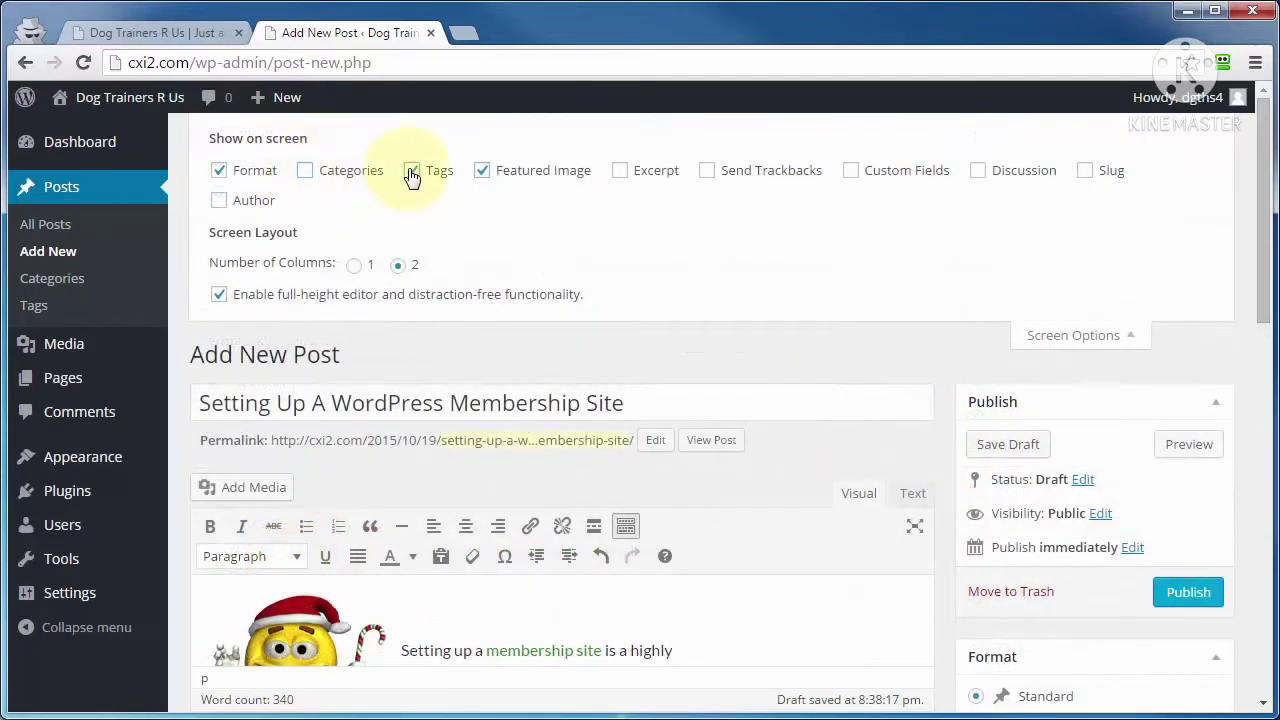
{"action": "left_click", "coordinate": [482, 171]}
{"action": "left_click", "coordinate": [1070, 336]}
{"action": "scroll", "coordinate": [1071, 391], "scroll_direction": "down", "scroll_amount": 5}
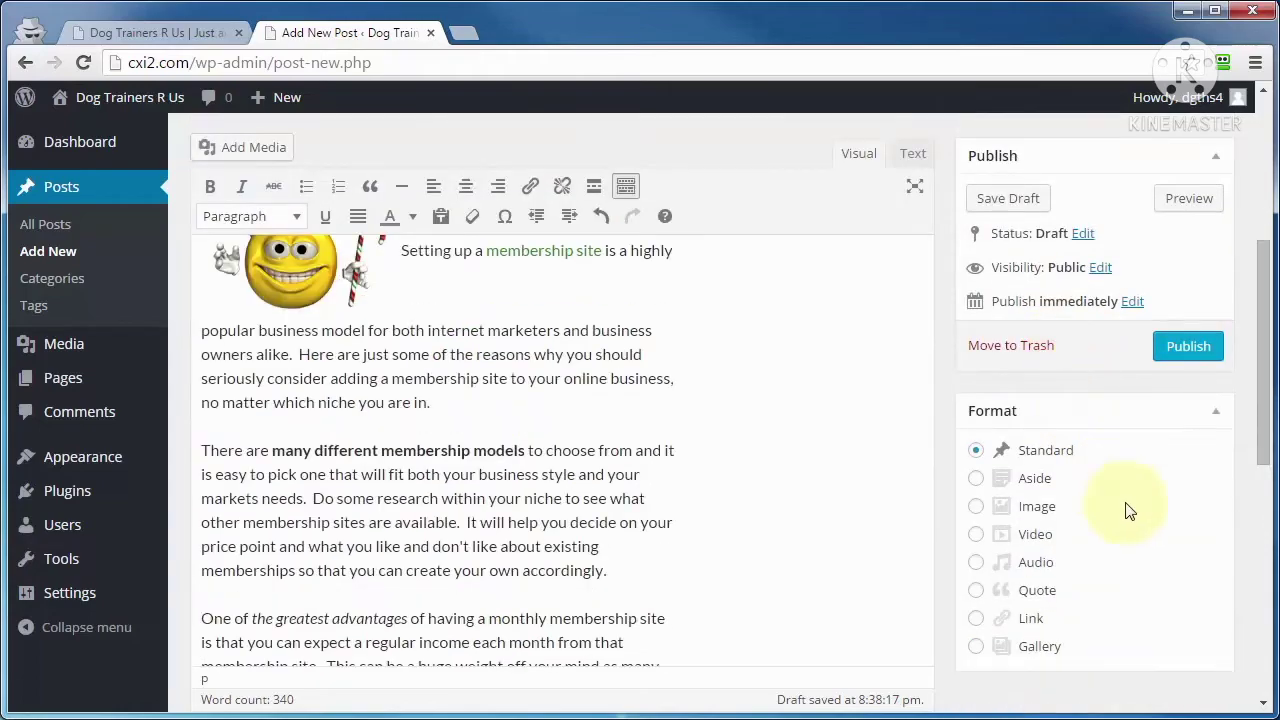
{"action": "scroll", "coordinate": [988, 548], "scroll_direction": "up", "scroll_amount": 5}
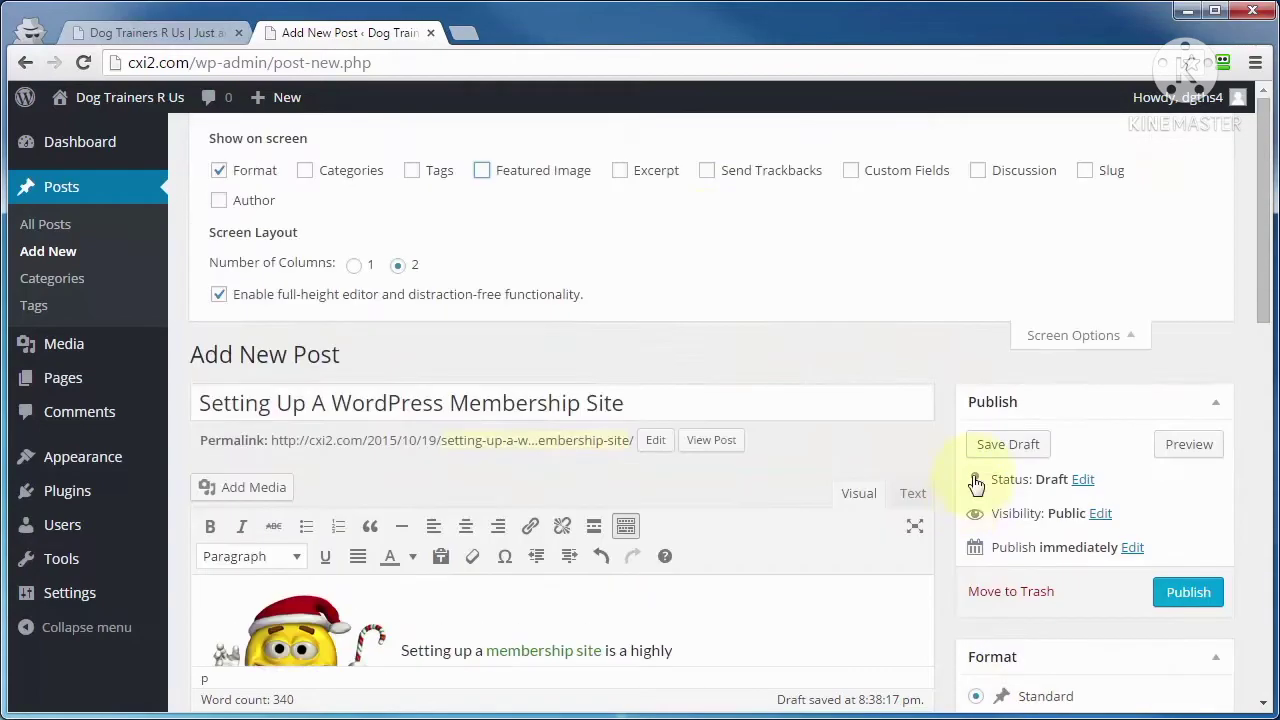
{"action": "left_click", "coordinate": [218, 171]}
{"action": "scroll", "coordinate": [1123, 575], "scroll_direction": "down", "scroll_amount": 3}
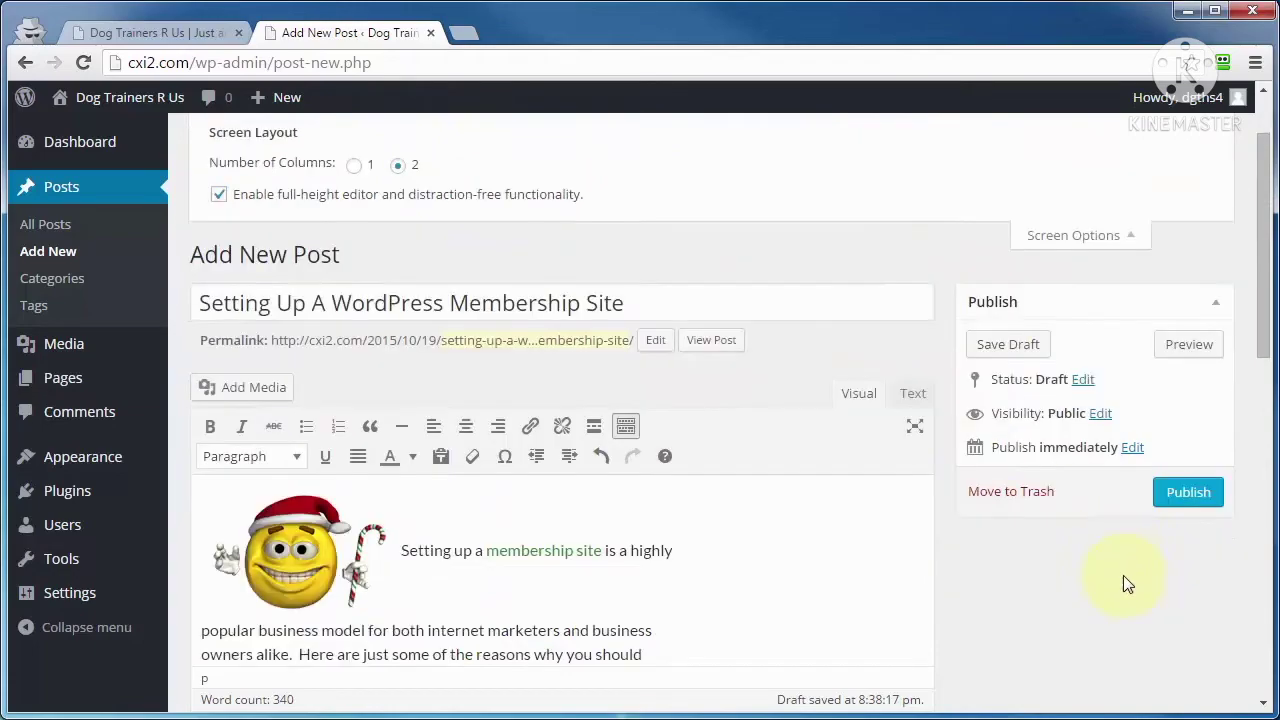
{"action": "scroll", "coordinate": [1113, 553], "scroll_direction": "up", "scroll_amount": 3}
{"action": "scroll", "coordinate": [1100, 254], "scroll_direction": "down", "scroll_amount": 3}
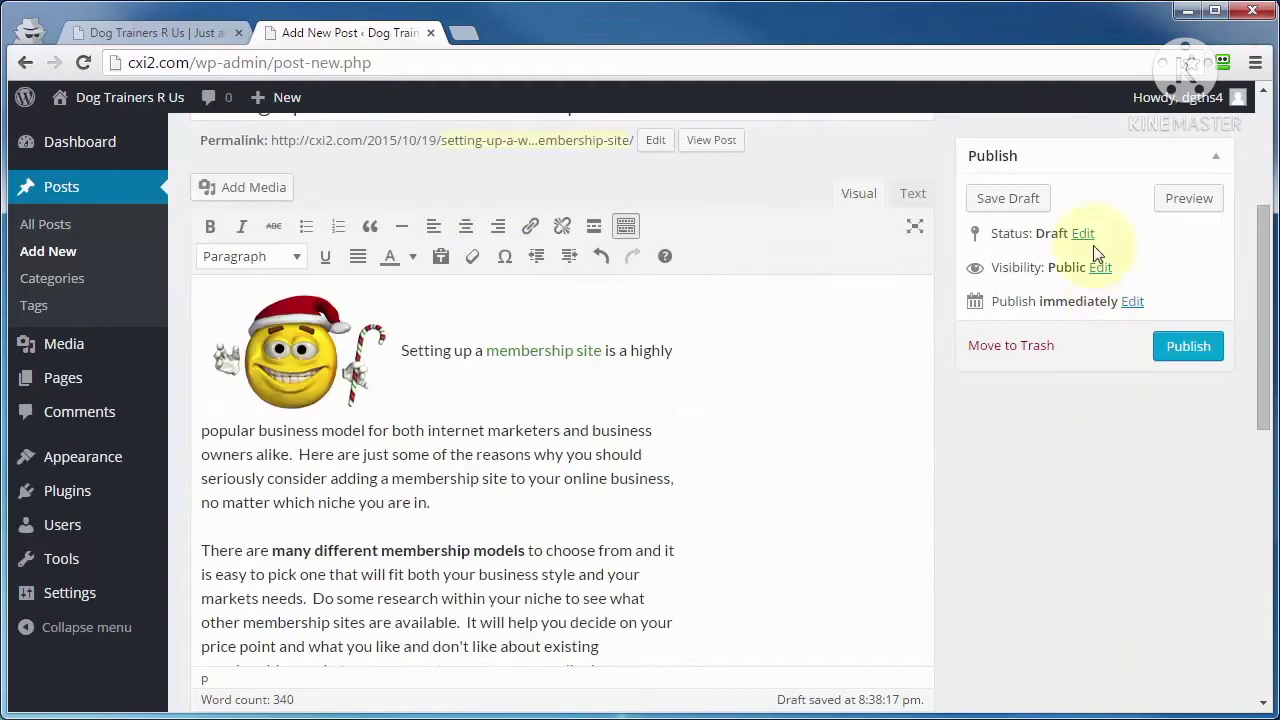
{"action": "scroll", "coordinate": [1080, 553], "scroll_direction": "up", "scroll_amount": 3}
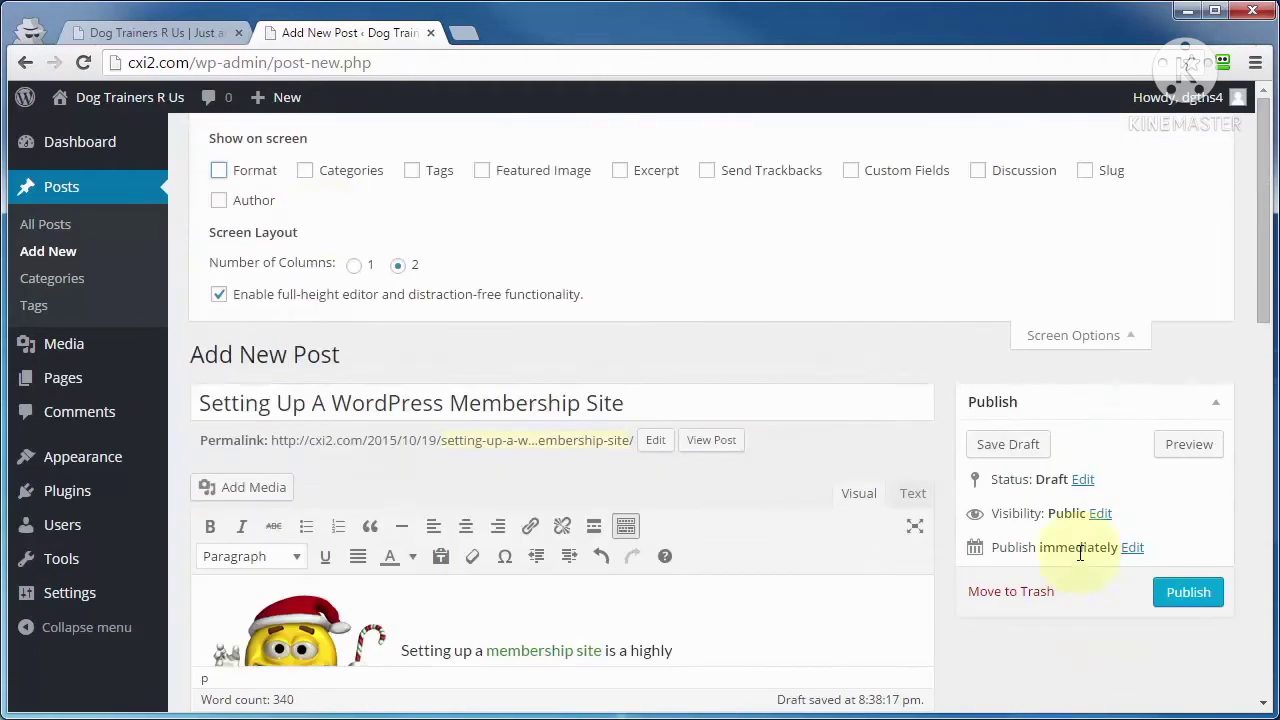
Show the Format, Categories, Tags, Featured Image and Discussion boxes again in Screen Options.
{"action": "left_click", "coordinate": [219, 172]}
{"action": "left_click", "coordinate": [306, 176]}
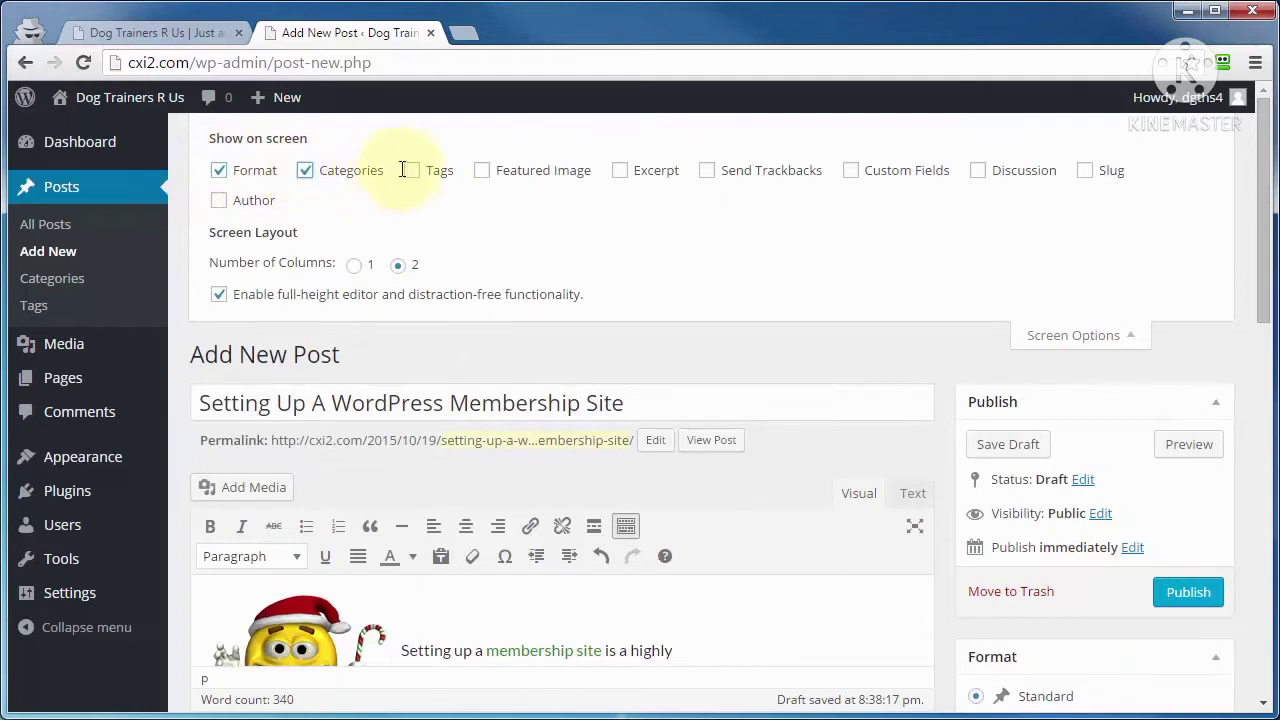
{"action": "left_click", "coordinate": [412, 172]}
{"action": "left_click", "coordinate": [482, 172]}
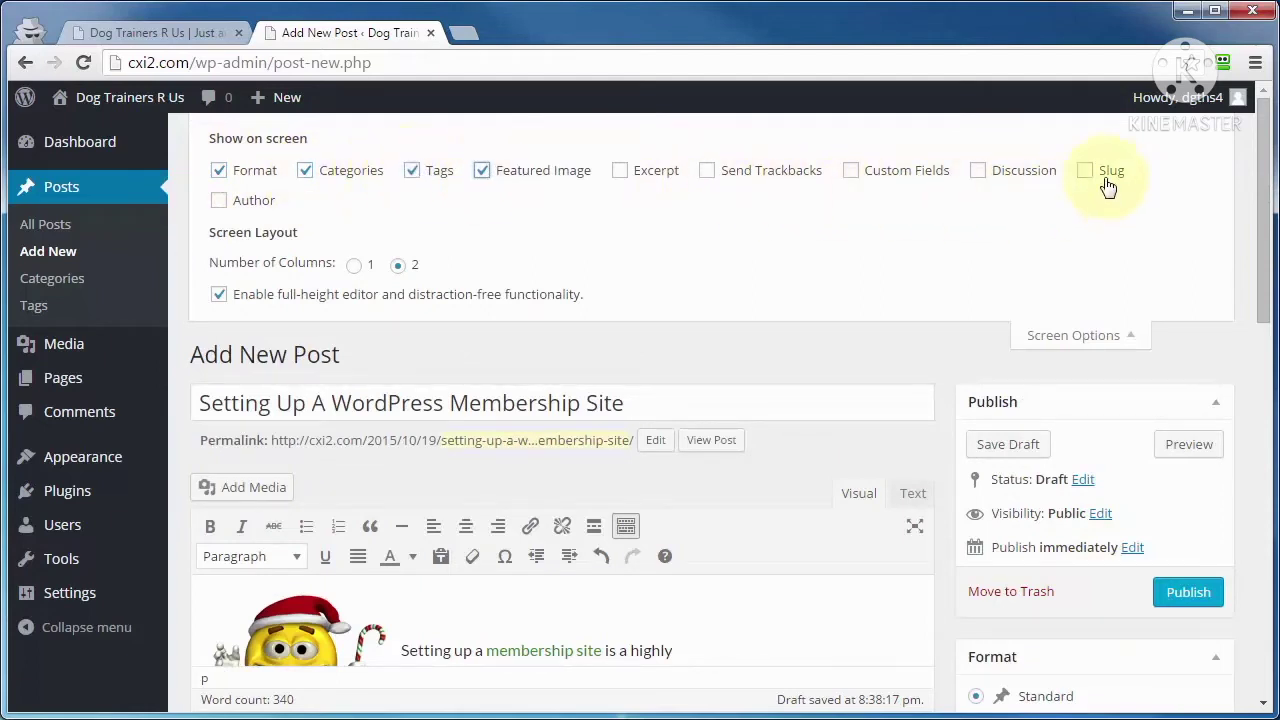
{"action": "left_click", "coordinate": [979, 176]}
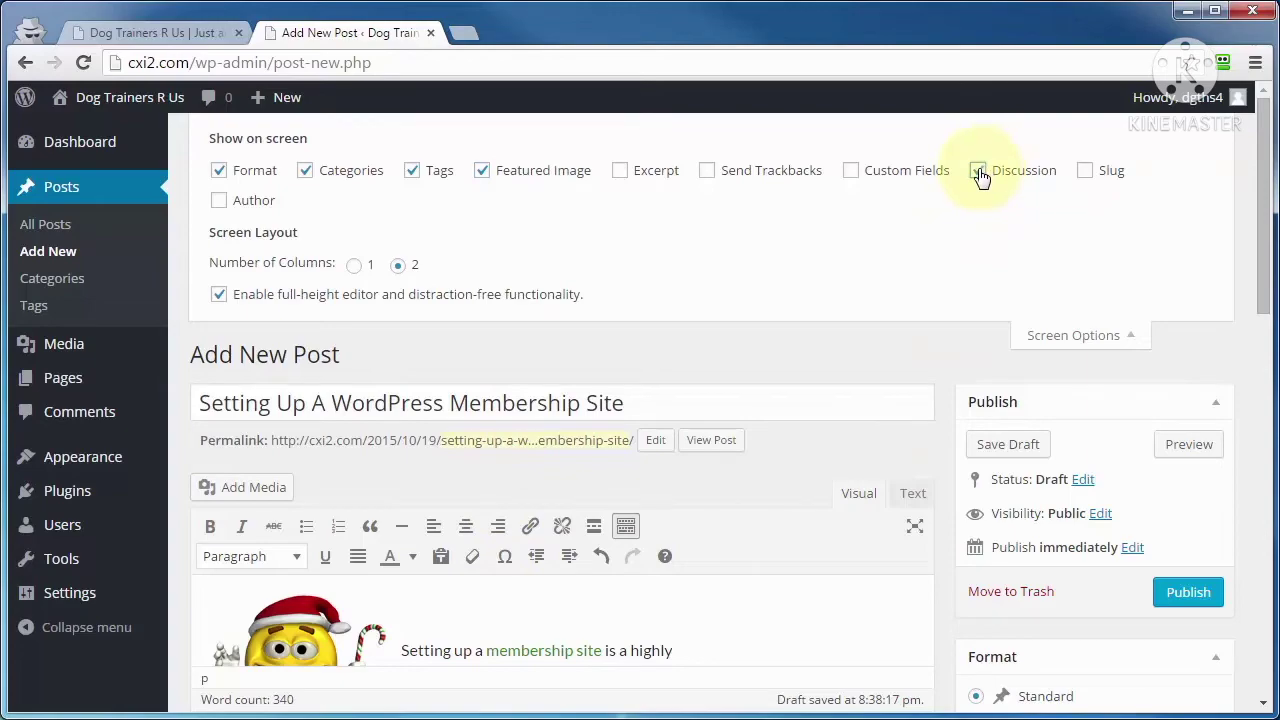
{"action": "scroll", "coordinate": [940, 480], "scroll_direction": "down", "scroll_amount": 5}
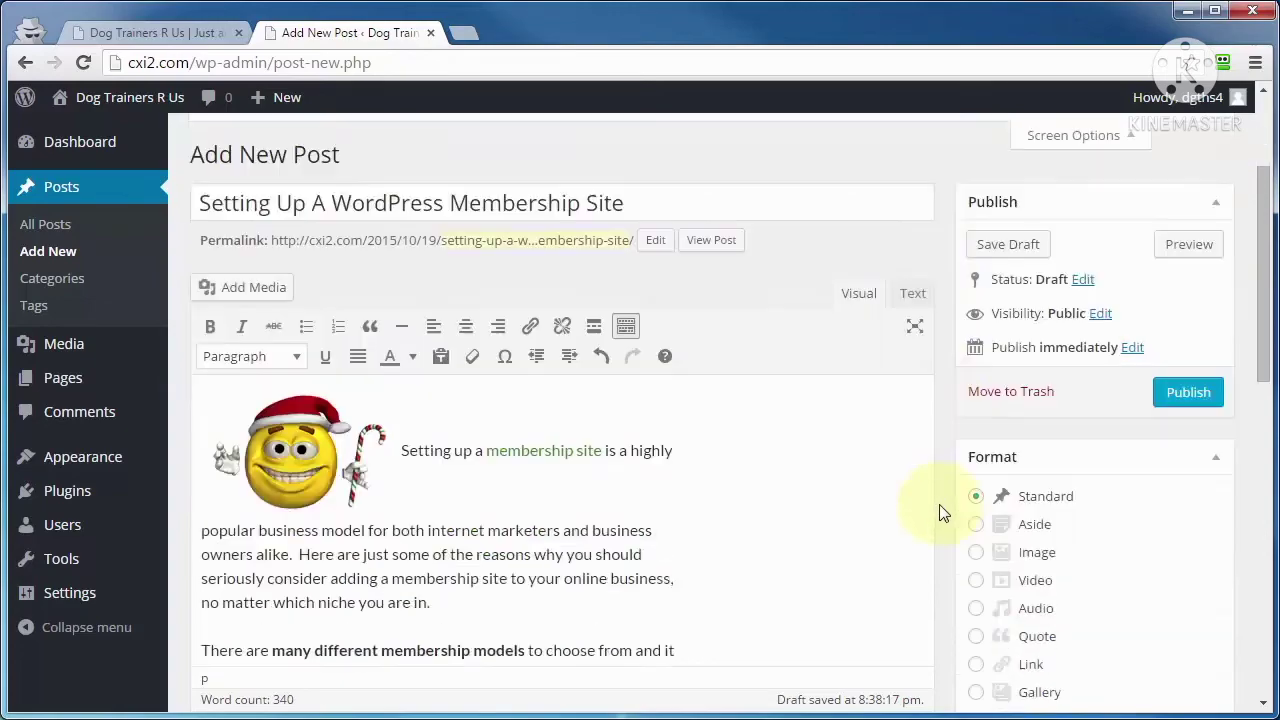
Switch the post editor layout to one column and back to two columns in Screen Options.
{"action": "scroll", "coordinate": [948, 540], "scroll_direction": "down", "scroll_amount": 5}
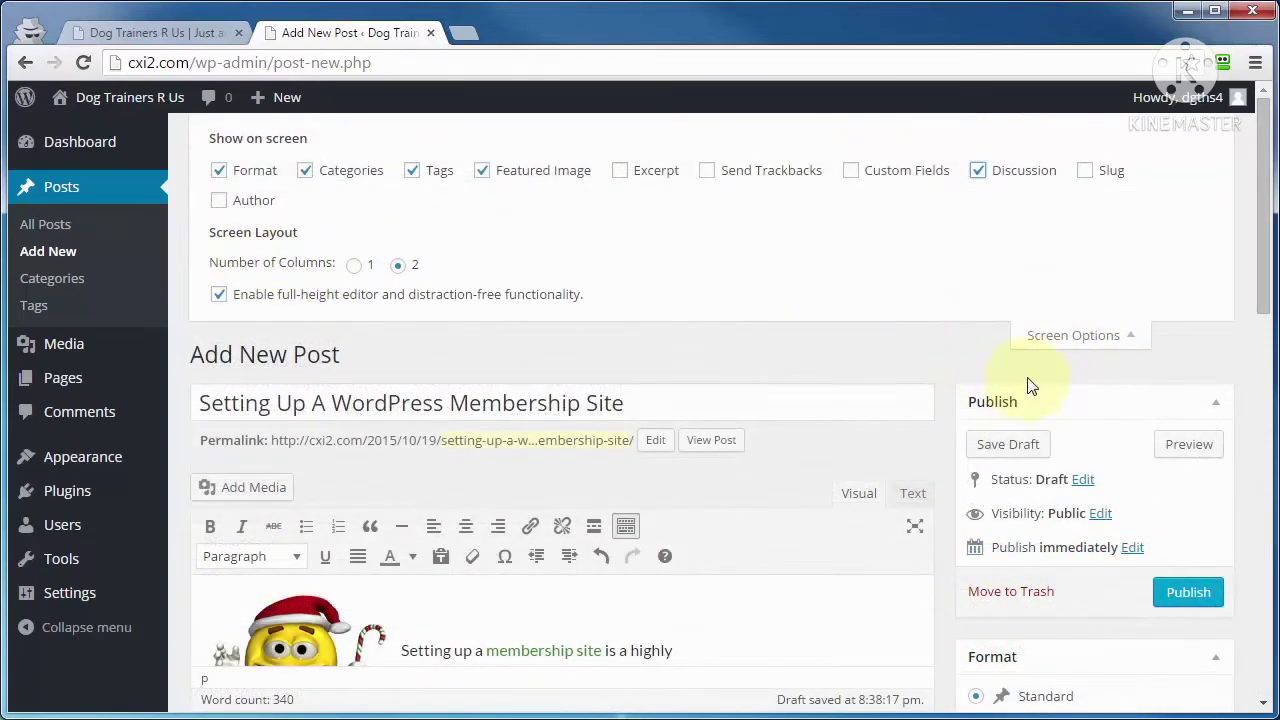
{"action": "left_click", "coordinate": [354, 266]}
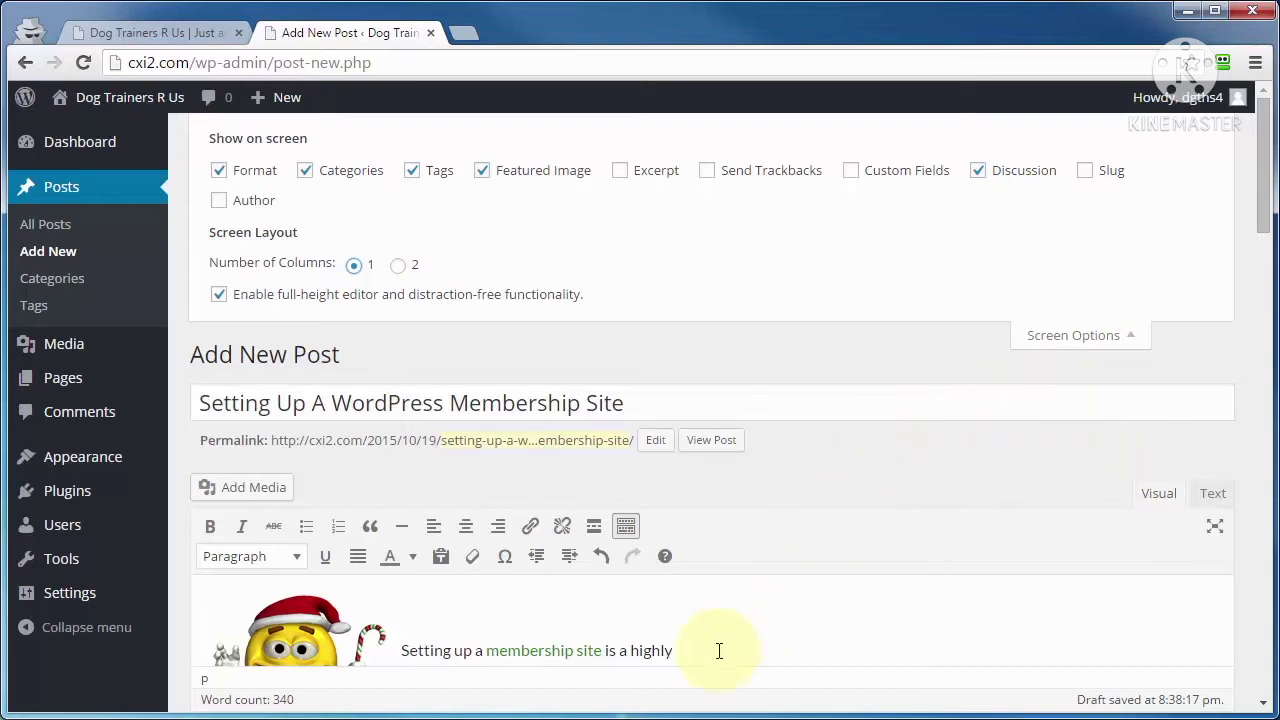
{"action": "left_click", "coordinate": [398, 265]}
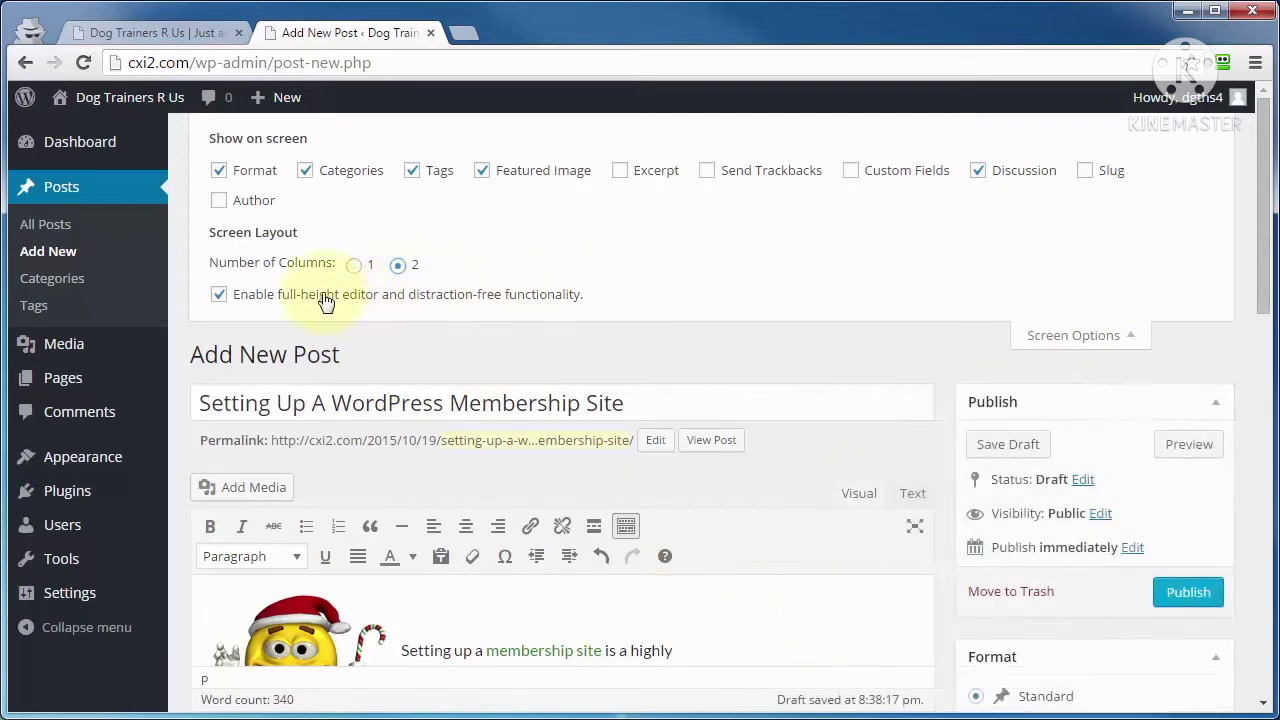
Turn the full-height editor and distraction-free option off and back on in Screen Options.
{"action": "left_click", "coordinate": [219, 297]}
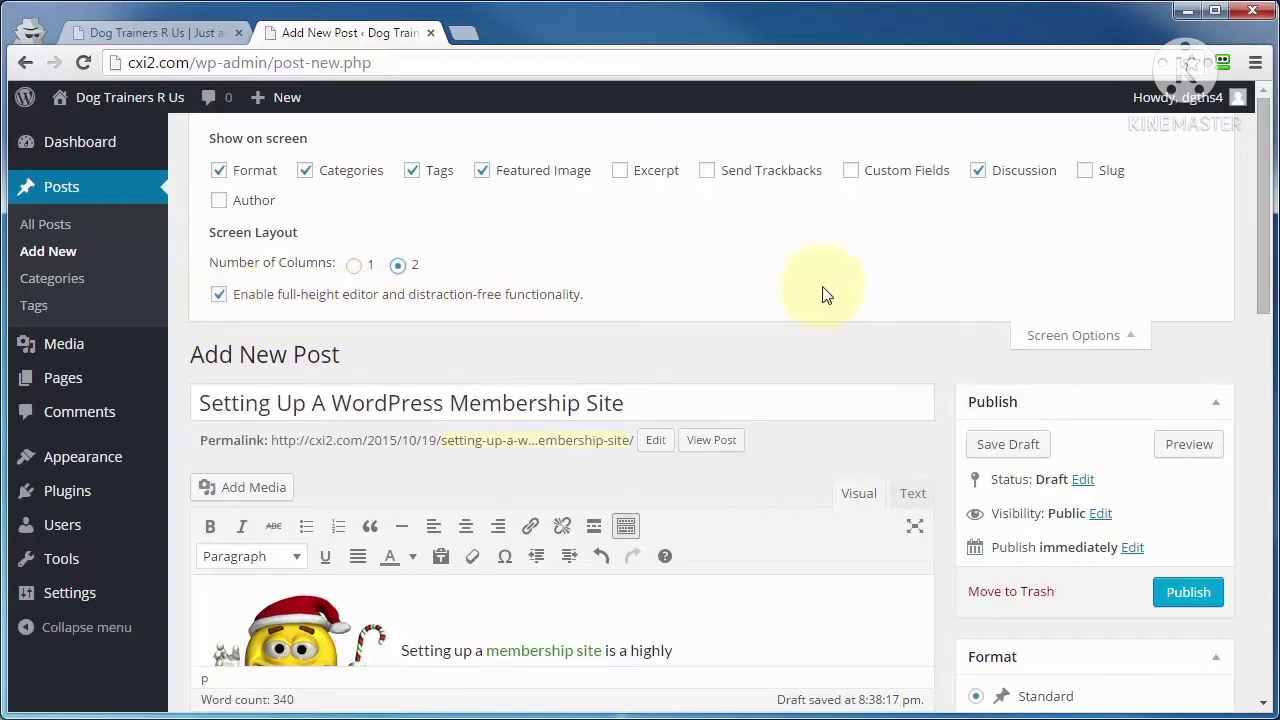
{"action": "scroll", "coordinate": [960, 457], "scroll_direction": "down", "scroll_amount": 3}
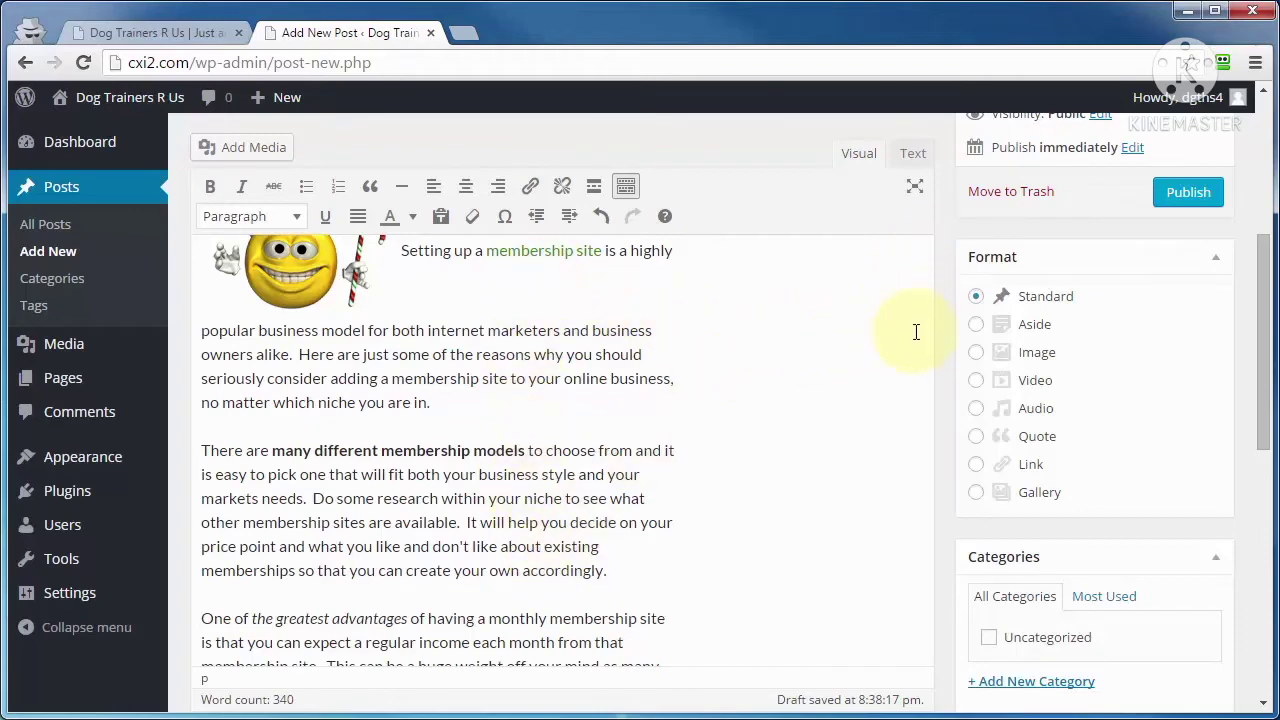
{"action": "scroll", "coordinate": [913, 587], "scroll_direction": "up", "scroll_amount": 3}
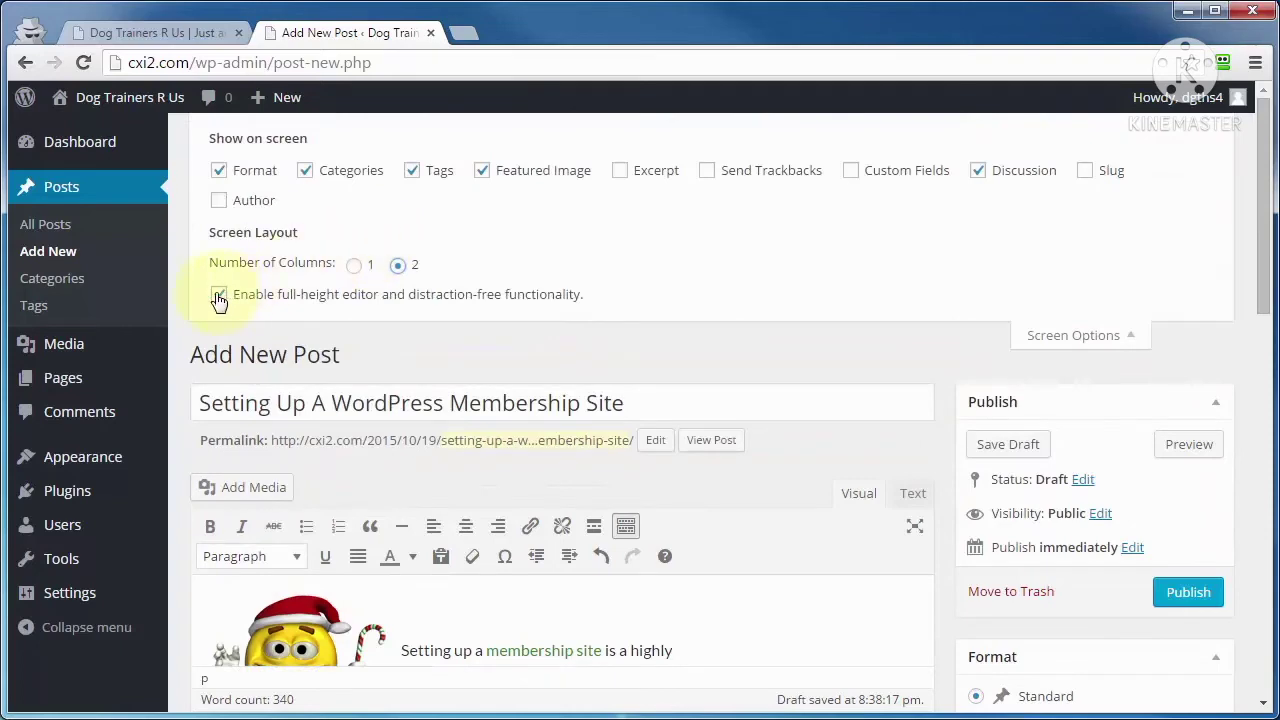
{"action": "left_click", "coordinate": [218, 296]}
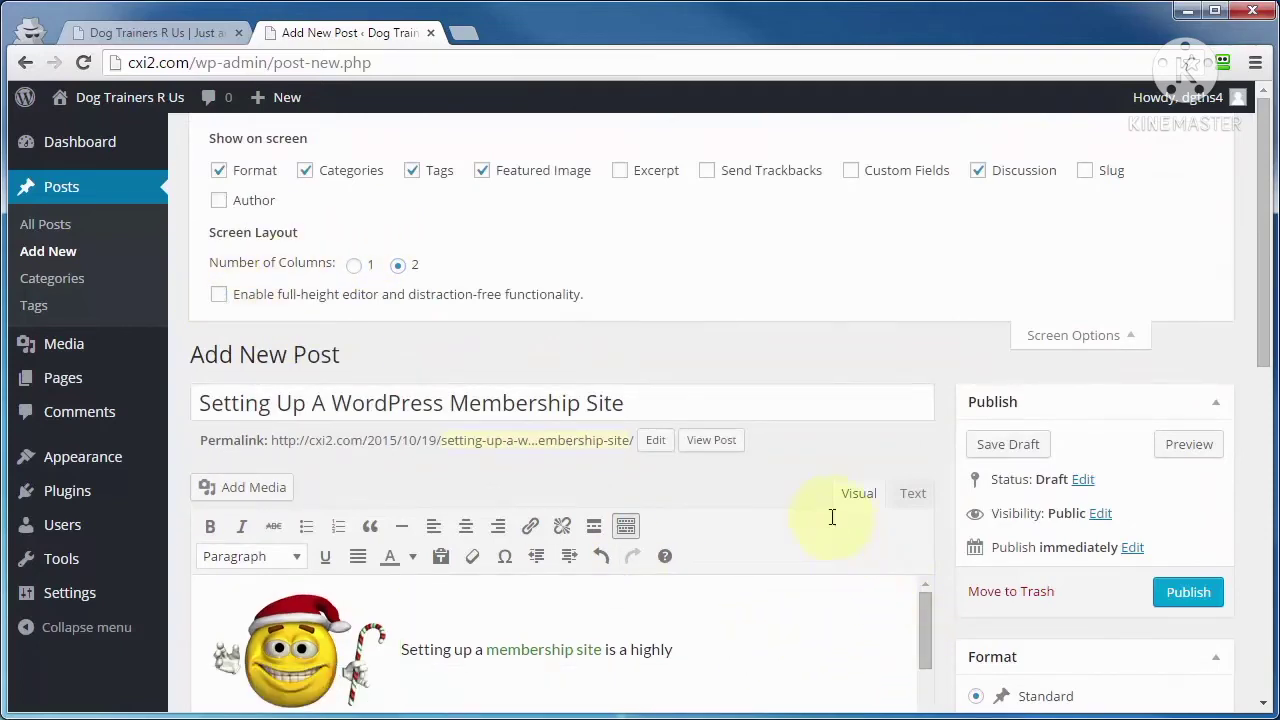
{"action": "scroll", "coordinate": [831, 517], "scroll_direction": "down", "scroll_amount": 3}
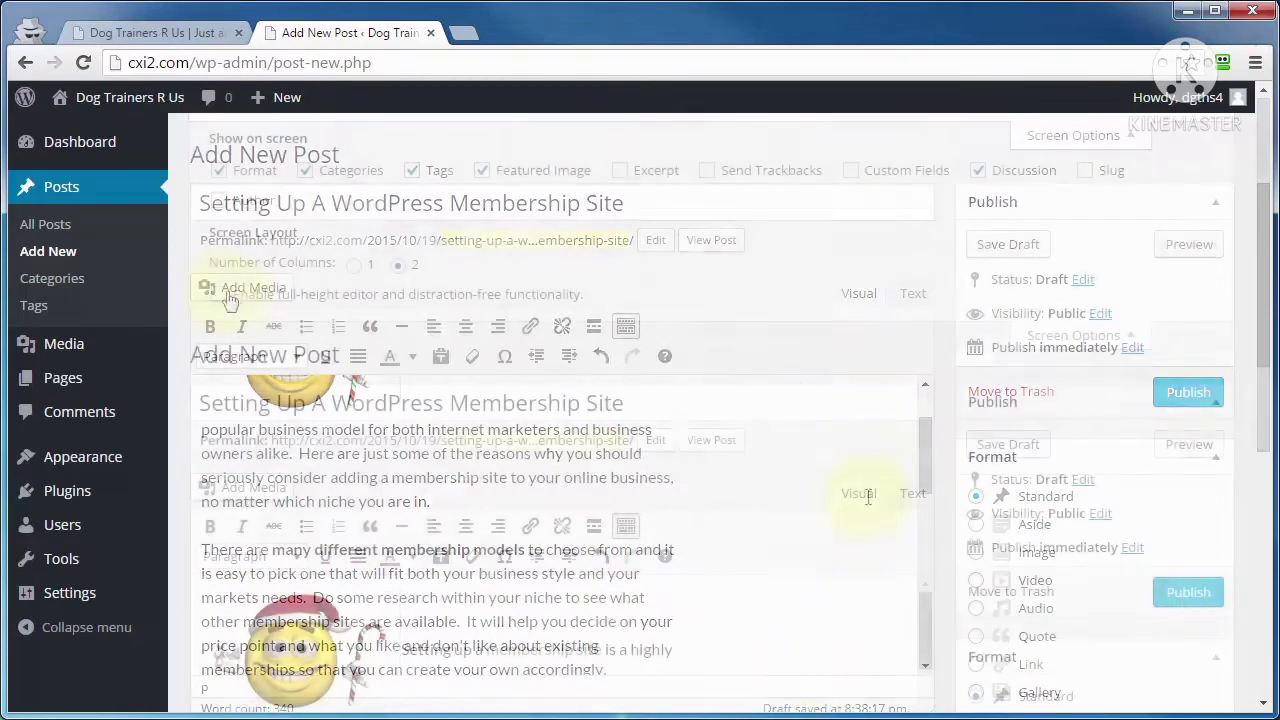
{"action": "left_click", "coordinate": [218, 295]}
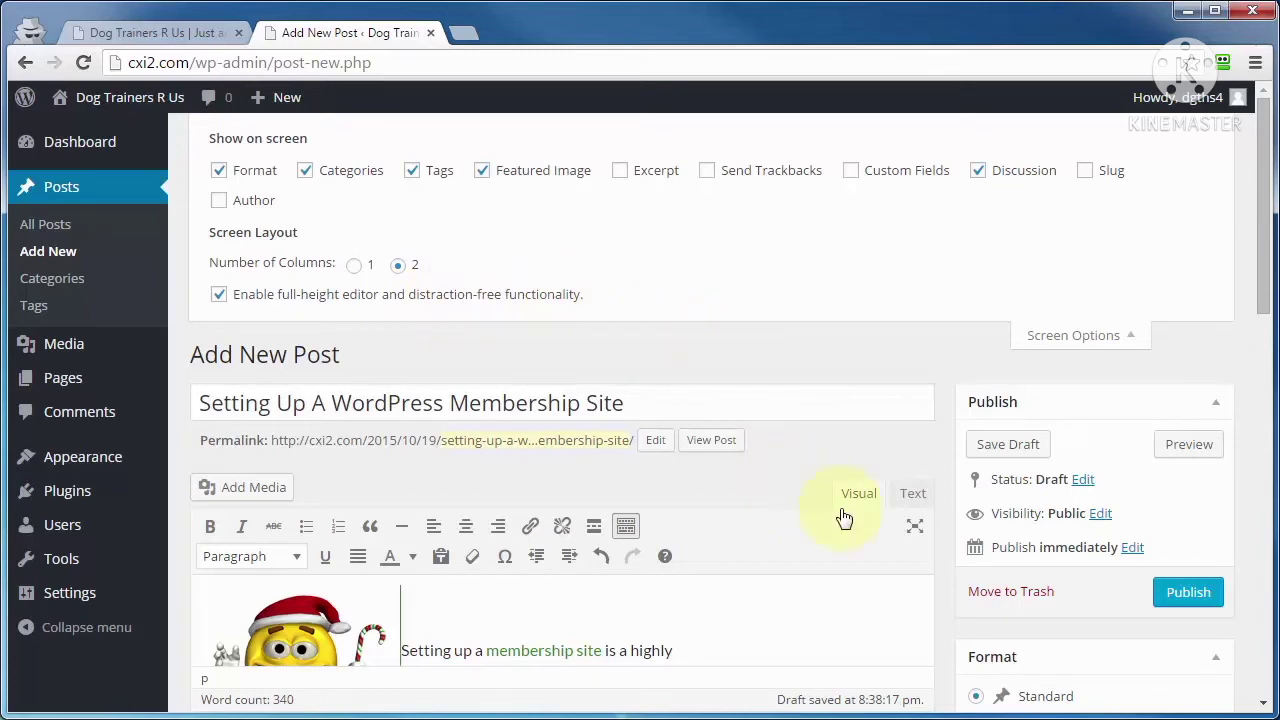
Enter distraction-free writing mode, add an empty line before the second paragraph, and leave that mode.
{"action": "left_click", "coordinate": [915, 530]}
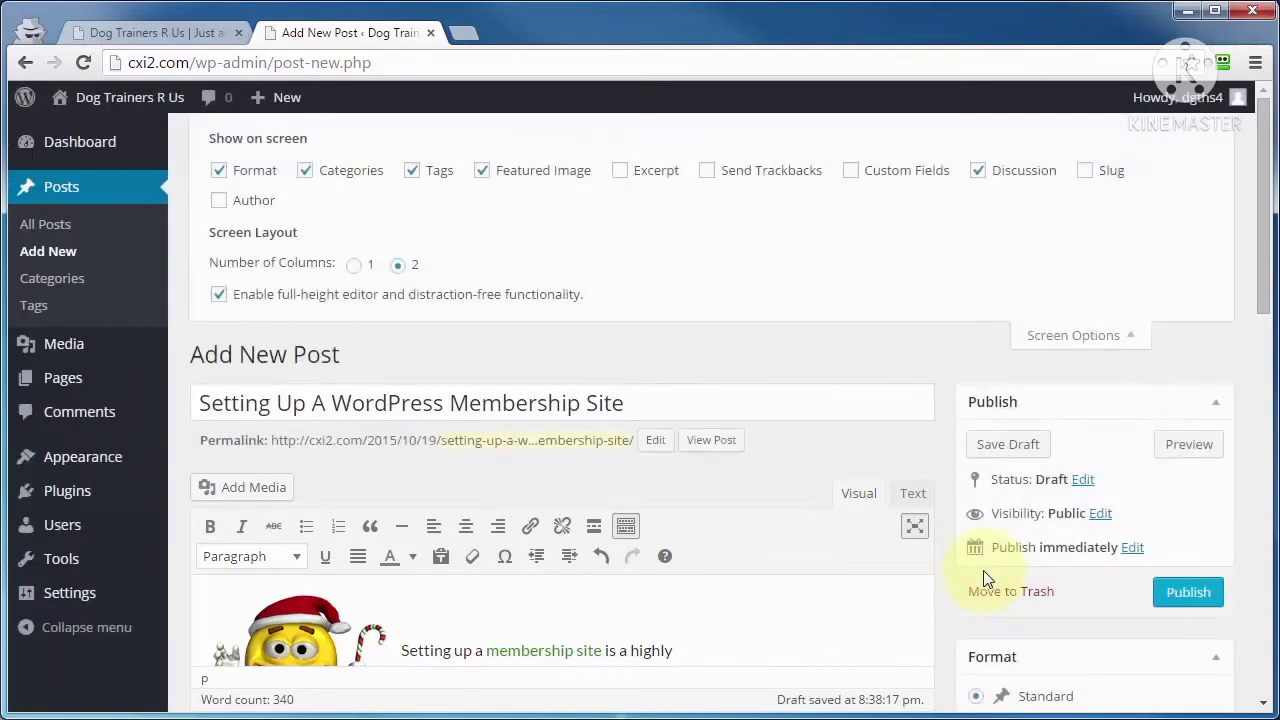
{"action": "scroll", "coordinate": [702, 455], "scroll_direction": "down", "scroll_amount": 3}
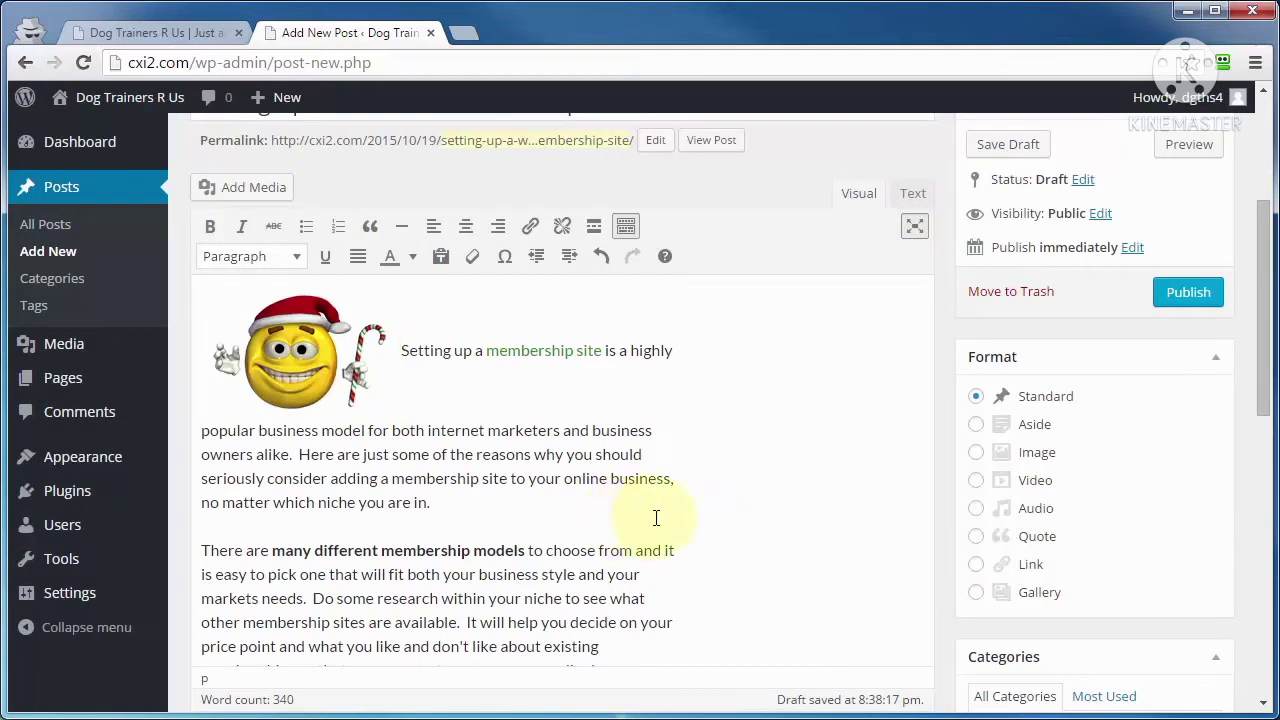
{"action": "key", "text": "Return"}
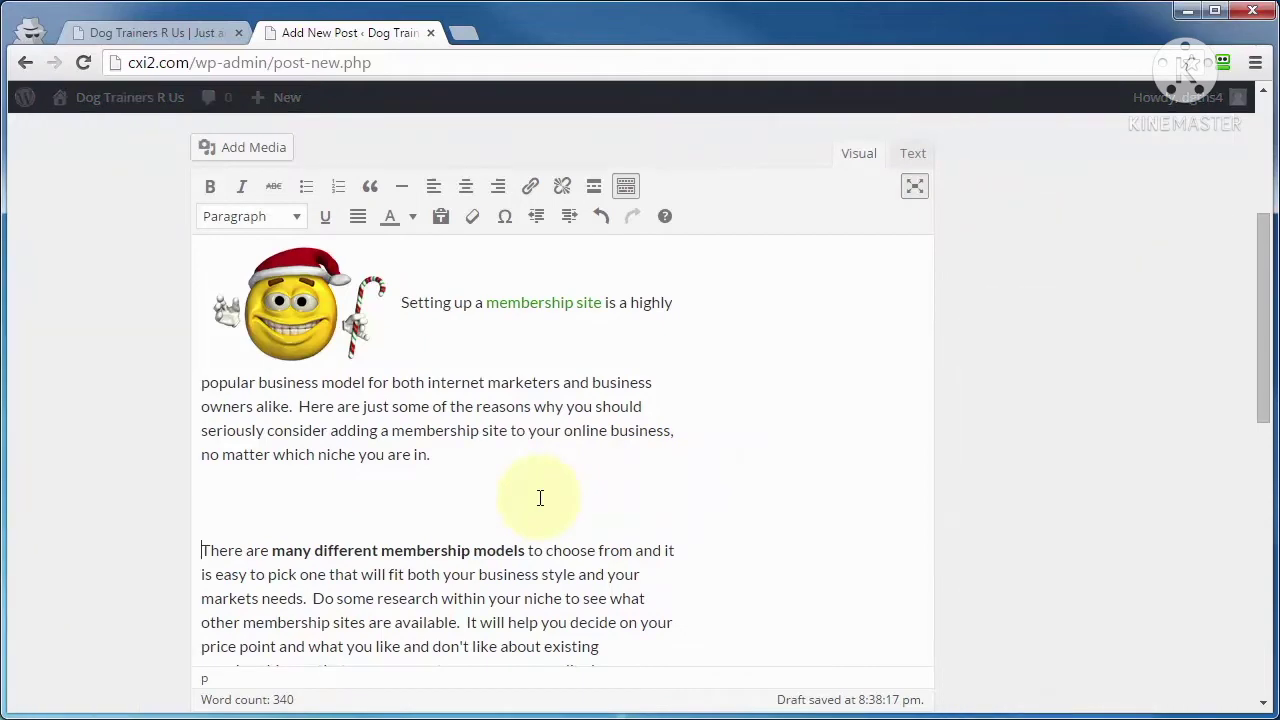
{"action": "left_click", "coordinate": [915, 190]}
Close Screen Options and open and close the Help panel for the post editor.
{"action": "scroll", "coordinate": [1000, 280], "scroll_direction": "up", "scroll_amount": 4}
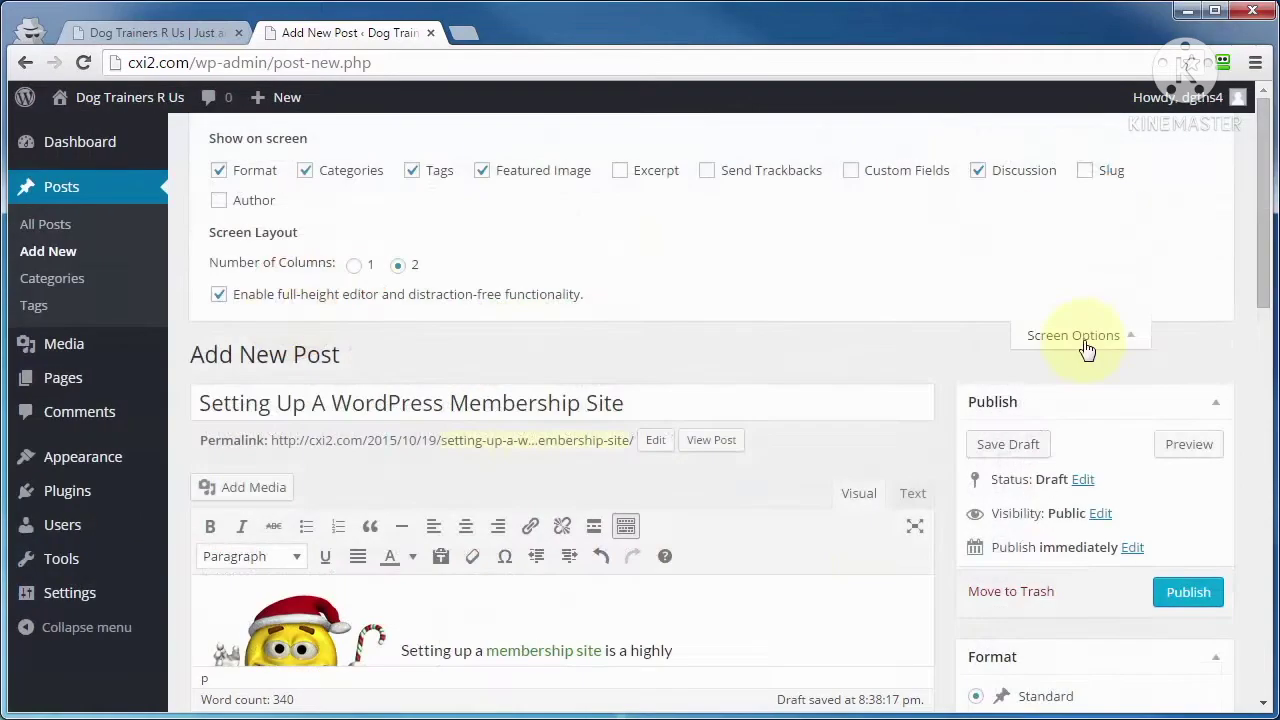
{"action": "left_click", "coordinate": [1060, 336]}
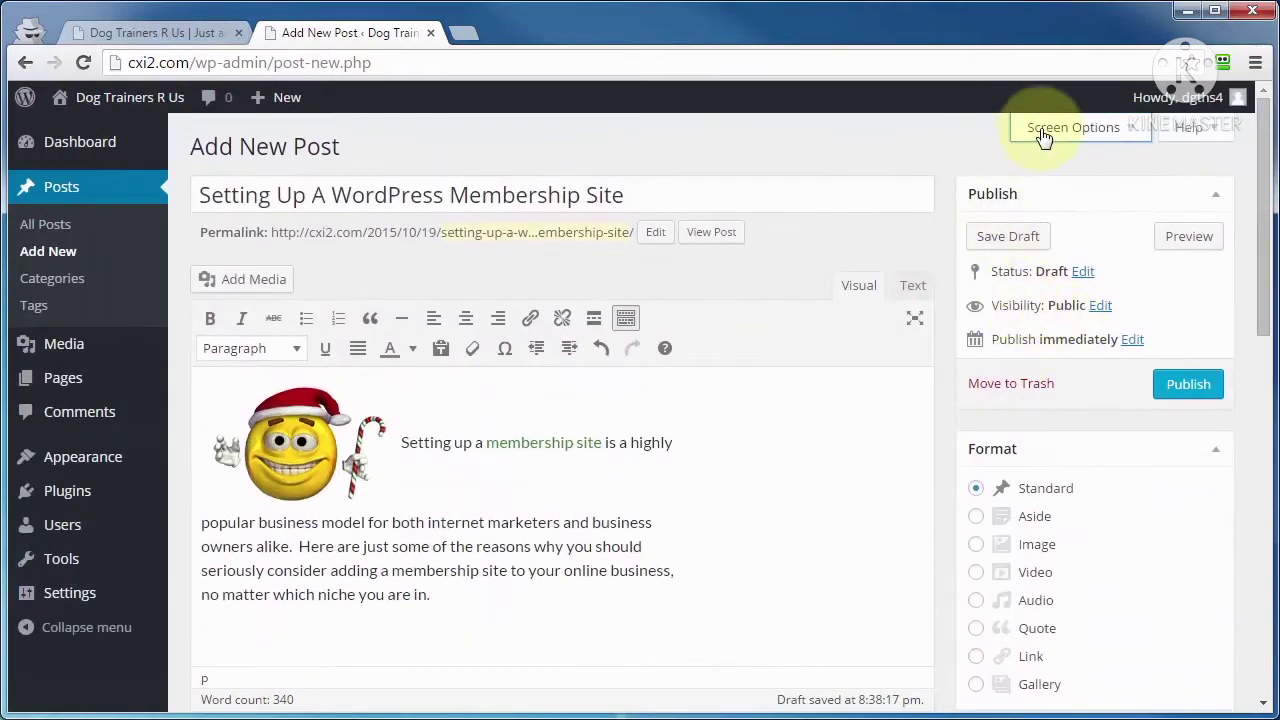
{"action": "left_click", "coordinate": [1195, 133]}
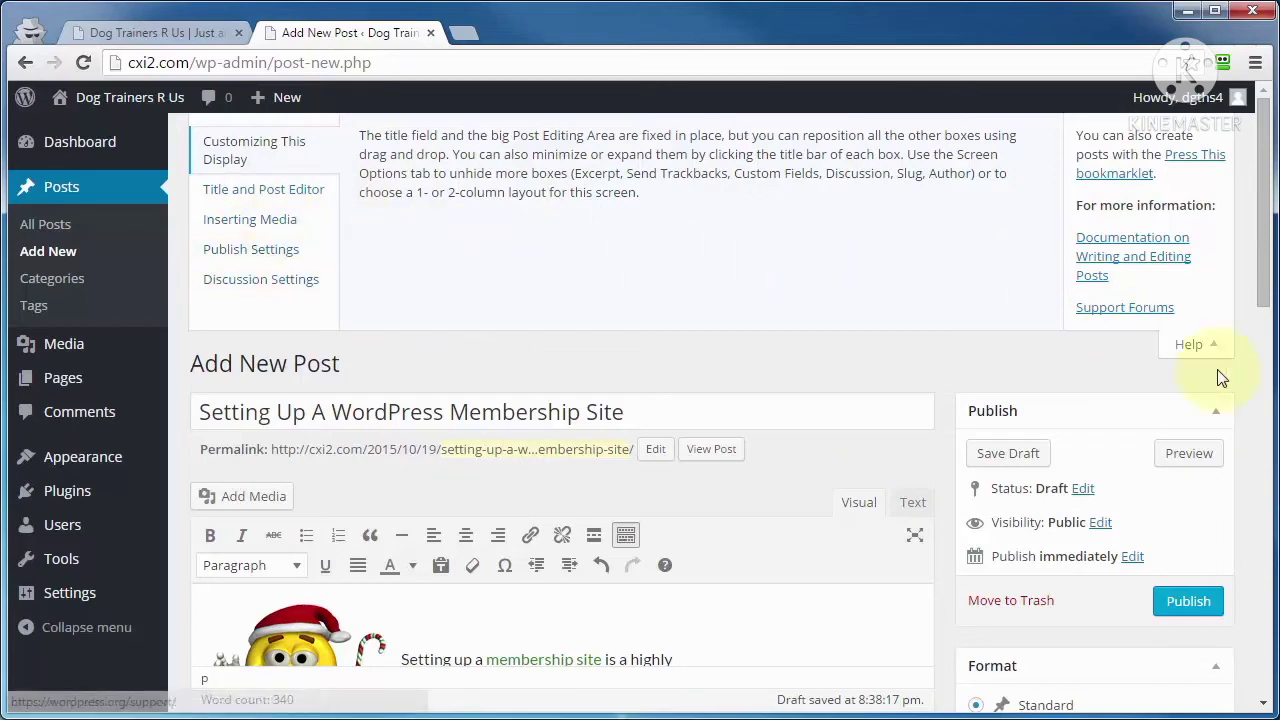
{"action": "left_click", "coordinate": [1193, 345]}
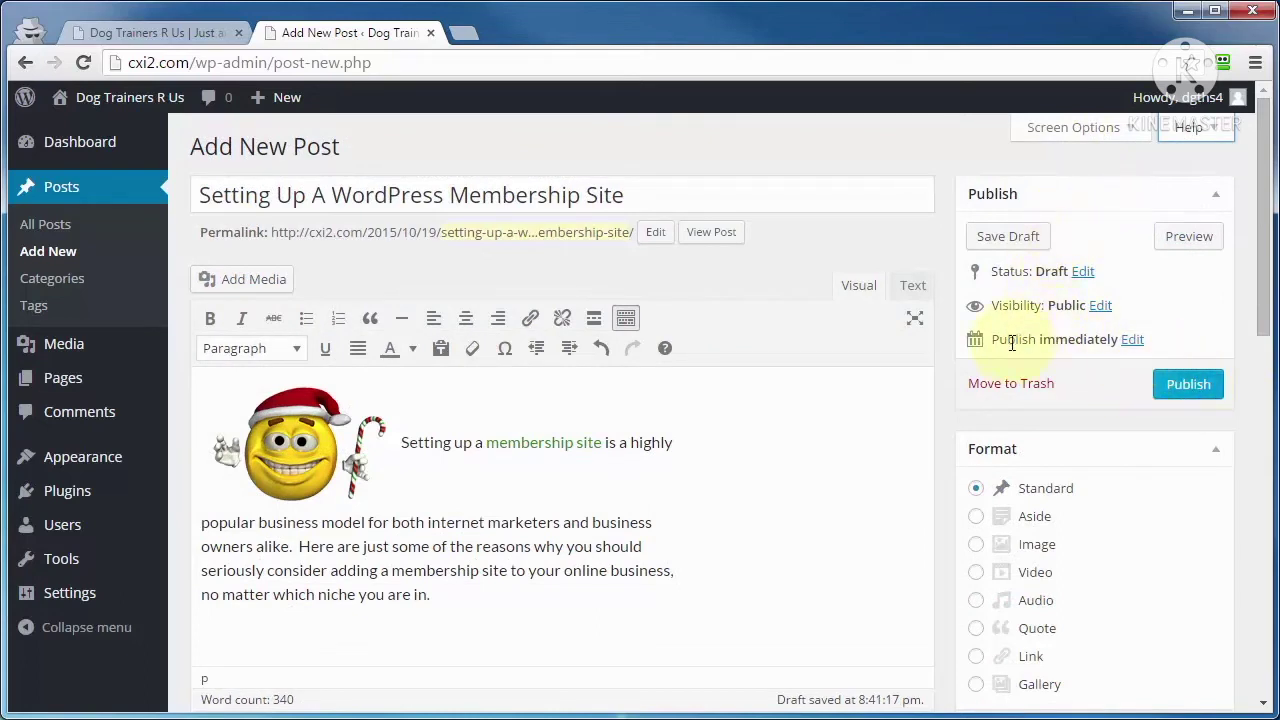
Try scheduling the post for Oct 20, 2015 and cancel the schedule change.
{"action": "left_click", "coordinate": [1133, 341]}
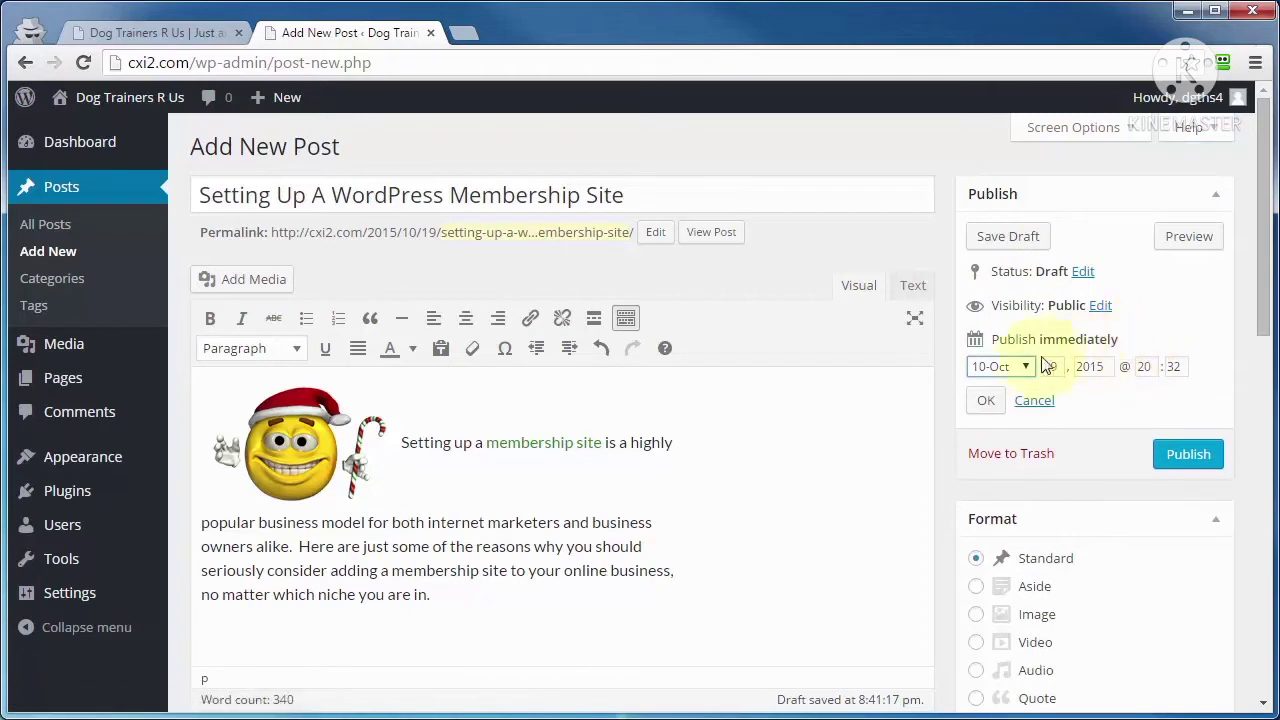
{"action": "left_click_drag", "start_coordinate": [1045, 366], "coordinate": [1060, 366]}
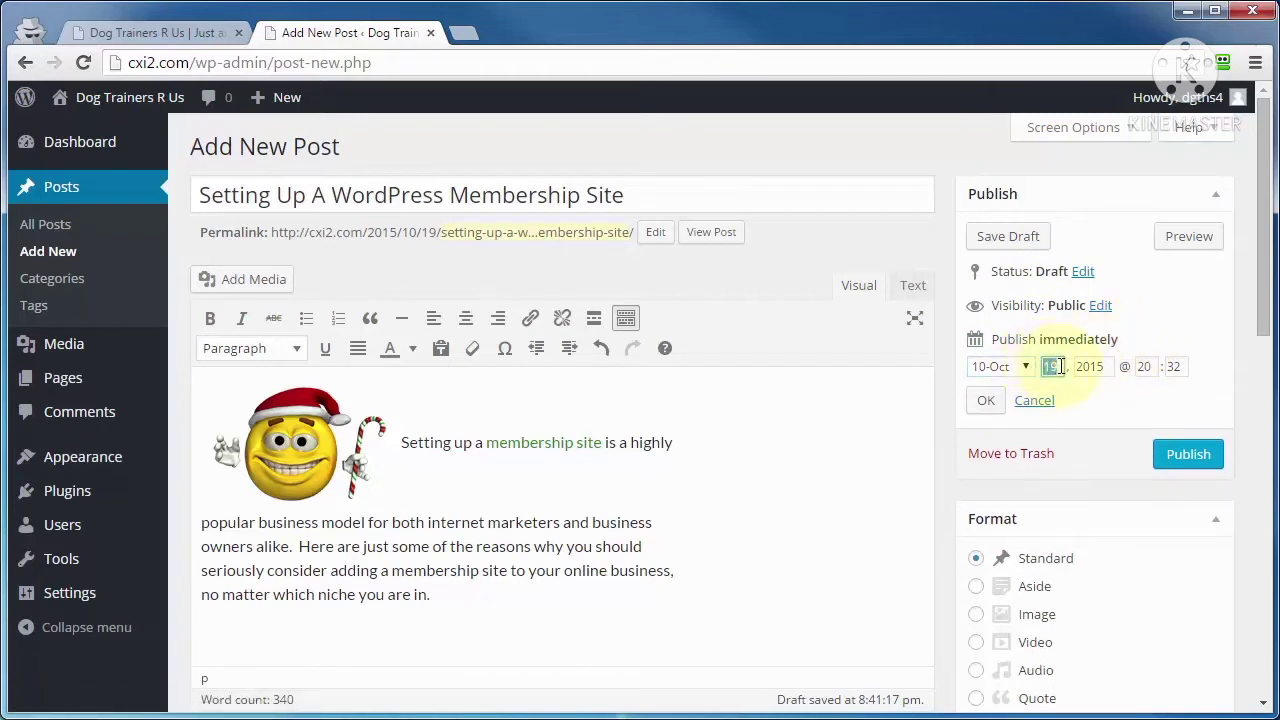
{"action": "type", "text": "20"}
{"action": "left_click", "coordinate": [986, 400]}
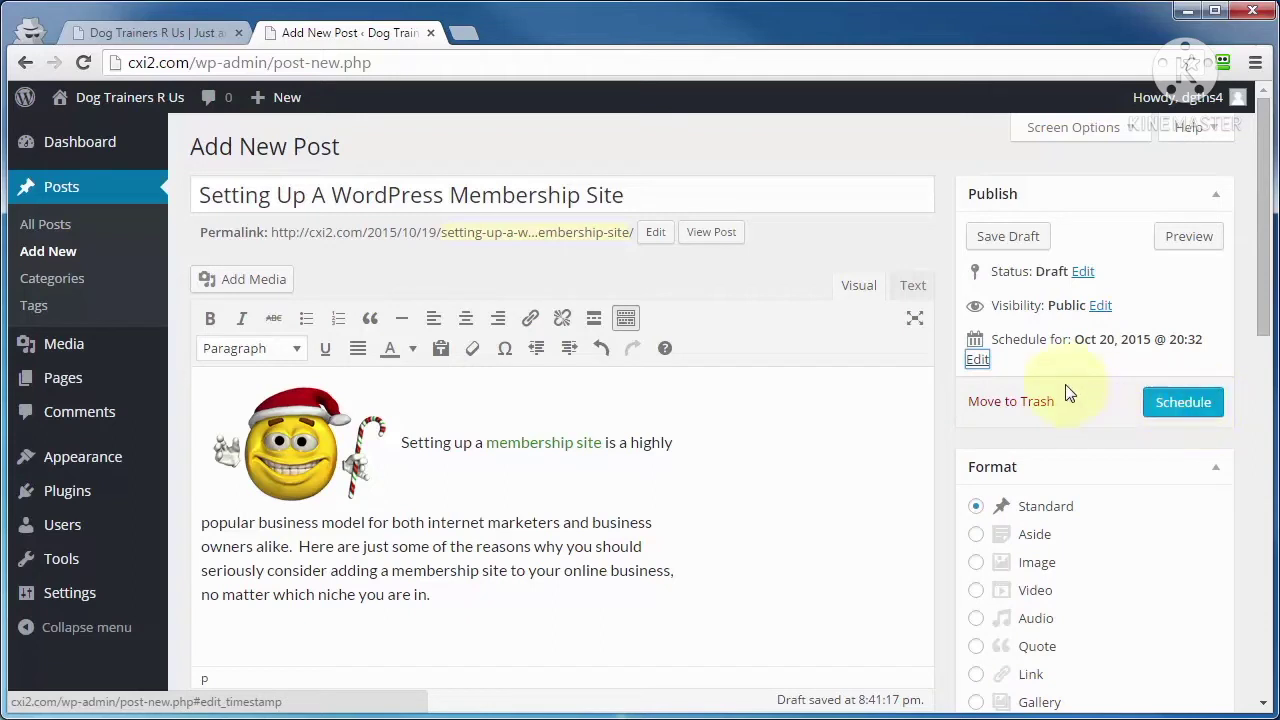
{"action": "left_click", "coordinate": [975, 360]}
{"action": "left_click", "coordinate": [1034, 400]}
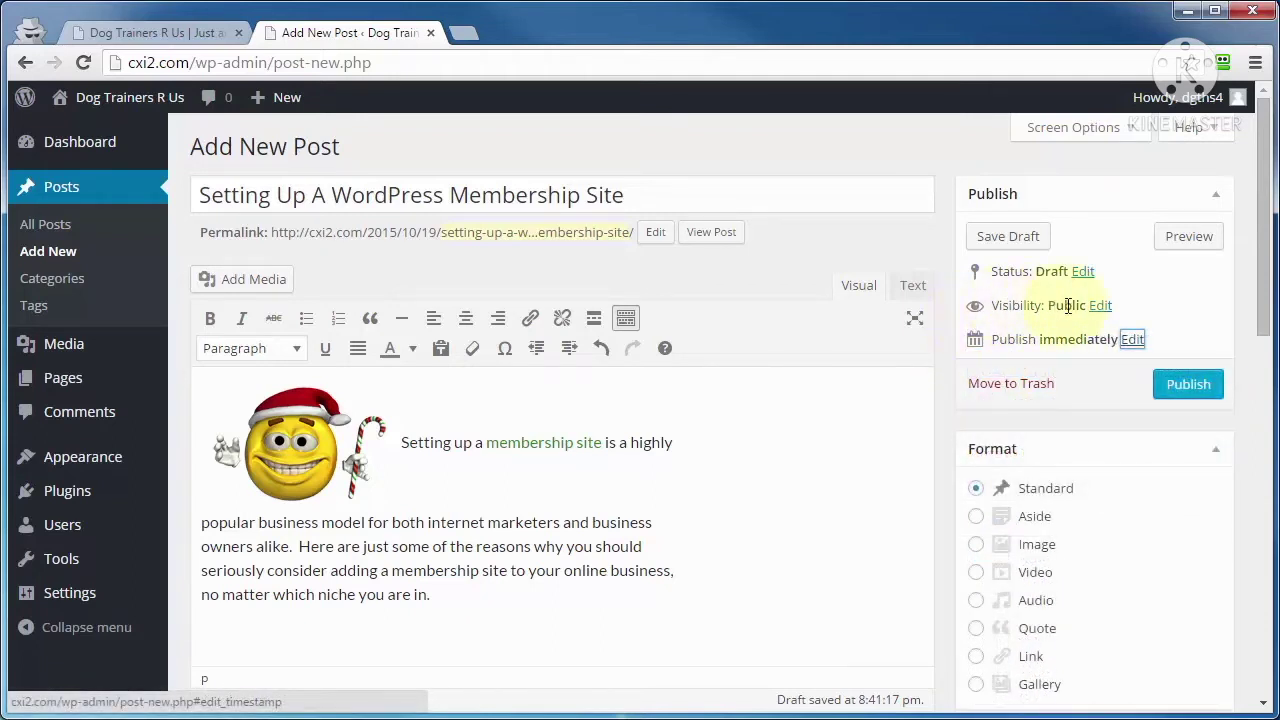
Explore the visibility settings, toggling Stick this post to the front page on and off, keeping the post Public.
{"action": "left_click", "coordinate": [1100, 306]}
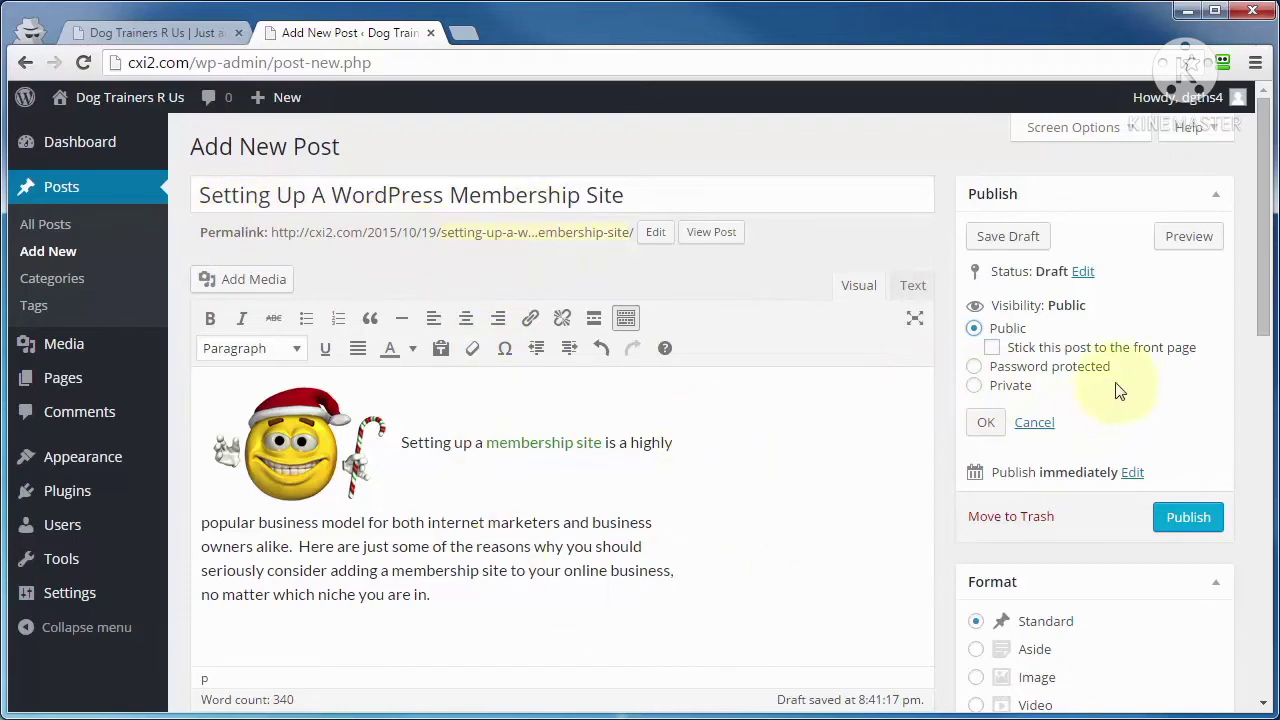
{"action": "left_click", "coordinate": [993, 349]}
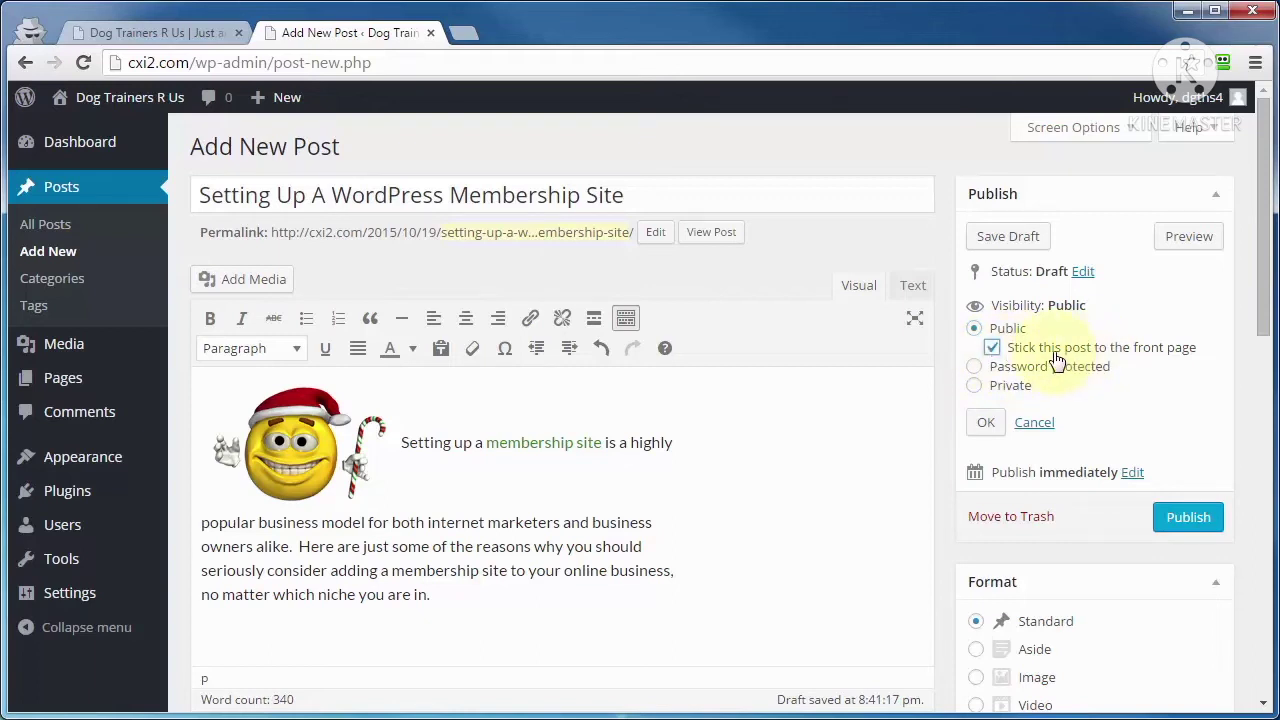
{"action": "left_click", "coordinate": [116, 32]}
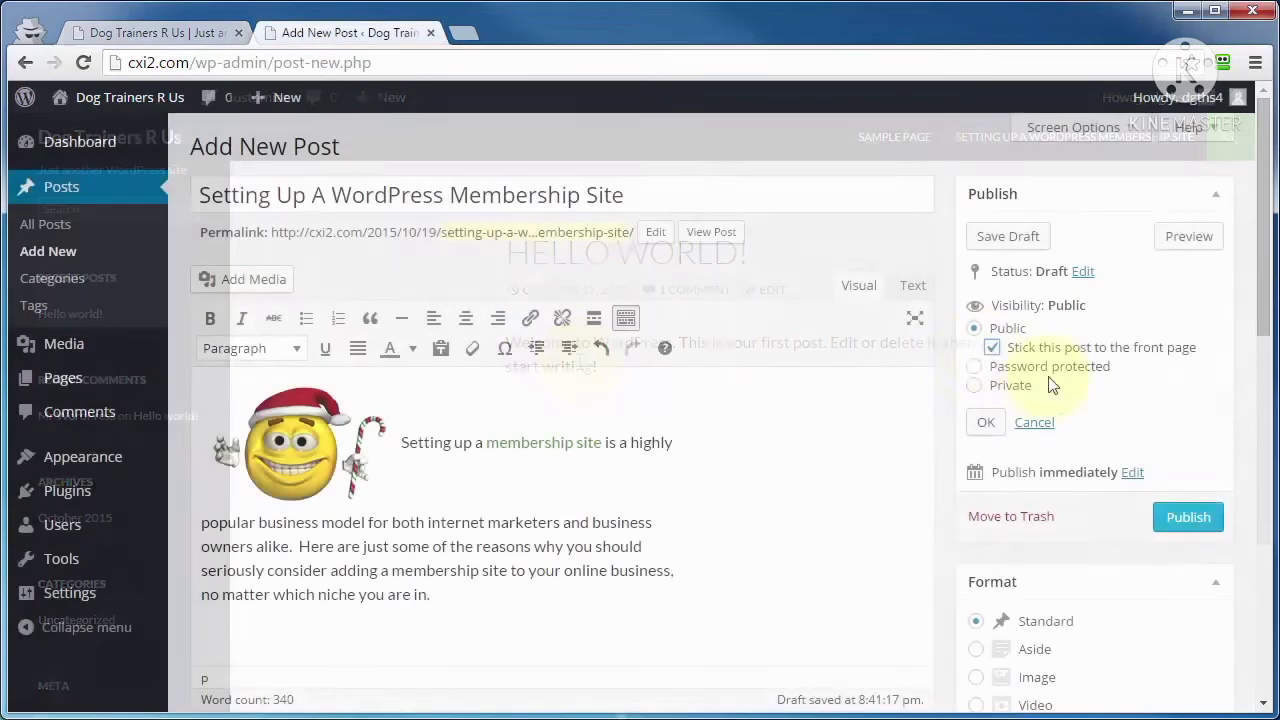
{"action": "left_click", "coordinate": [991, 347]}
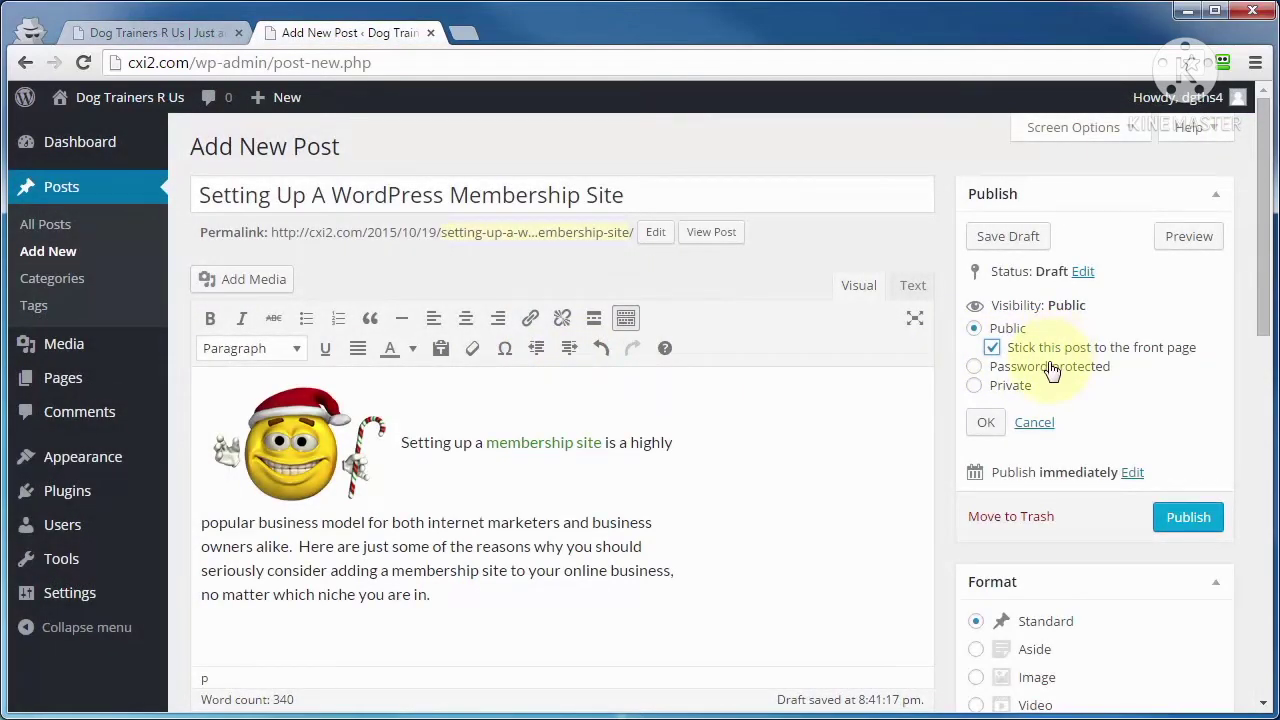
{"action": "left_click", "coordinate": [1043, 350]}
{"action": "left_click", "coordinate": [986, 422]}
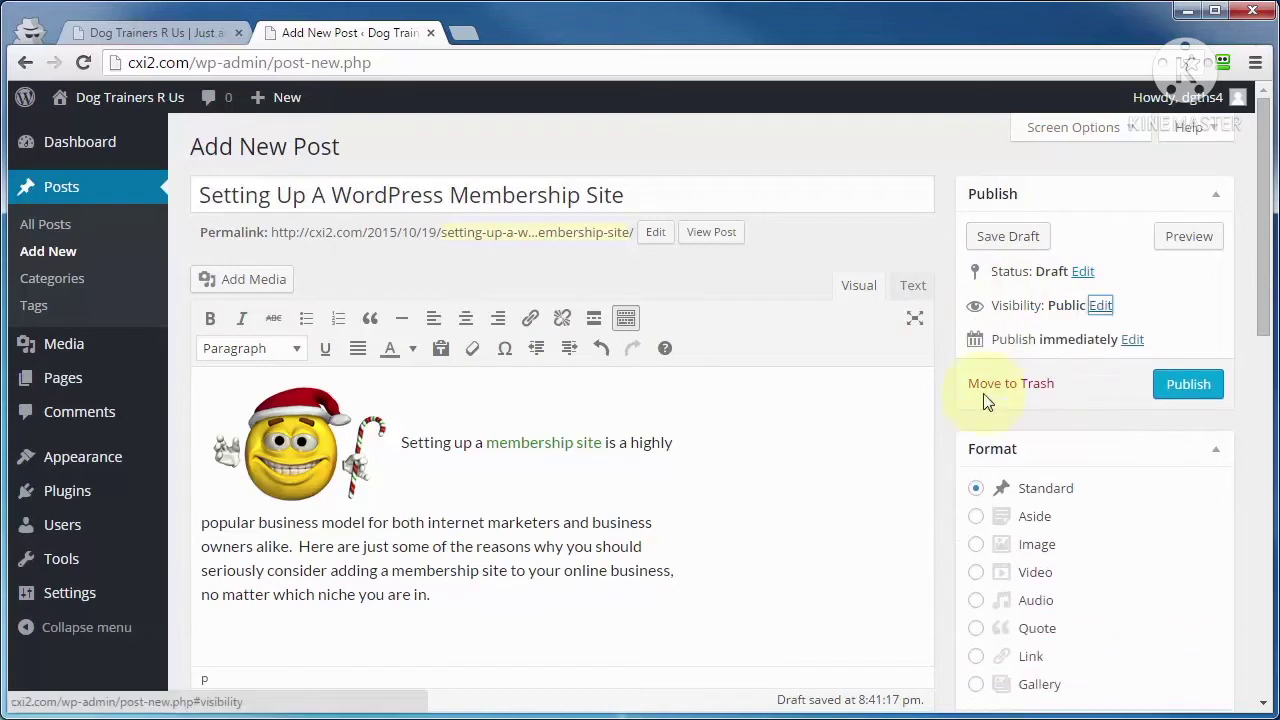
Preview the post in a new tab and publish it from the editor.
{"action": "left_click", "coordinate": [1186, 237]}
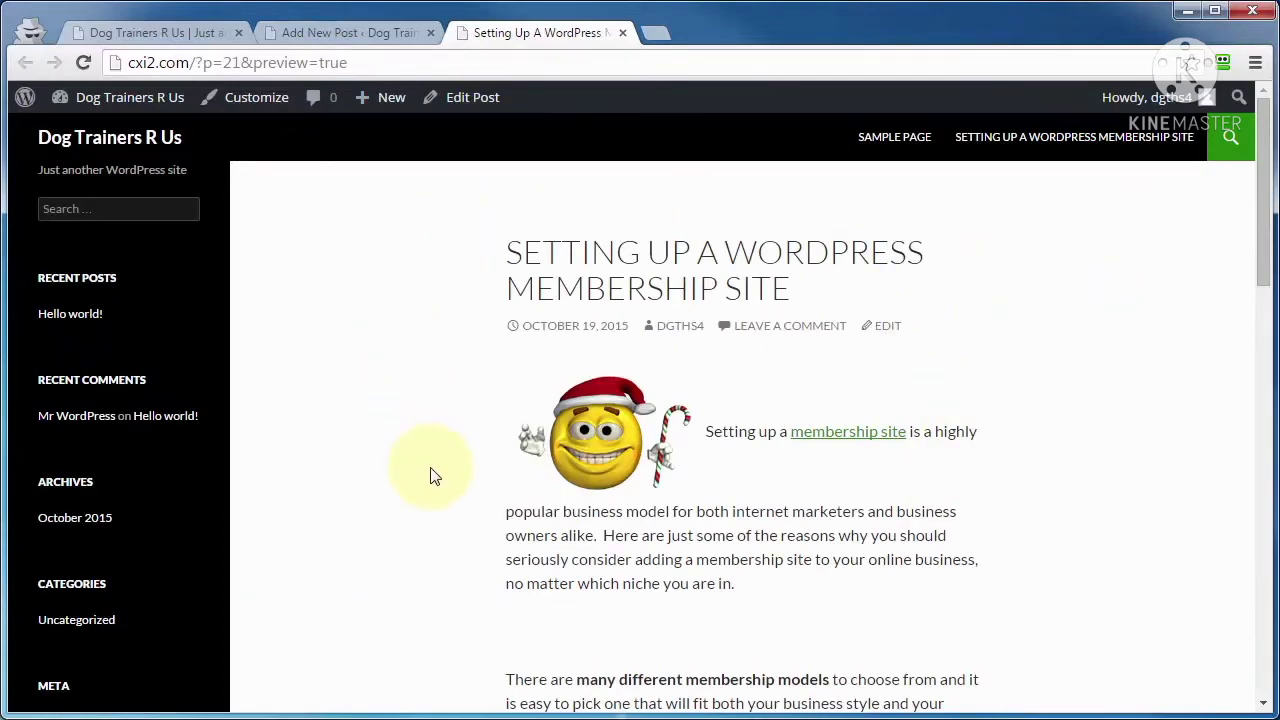
{"action": "left_click", "coordinate": [622, 32]}
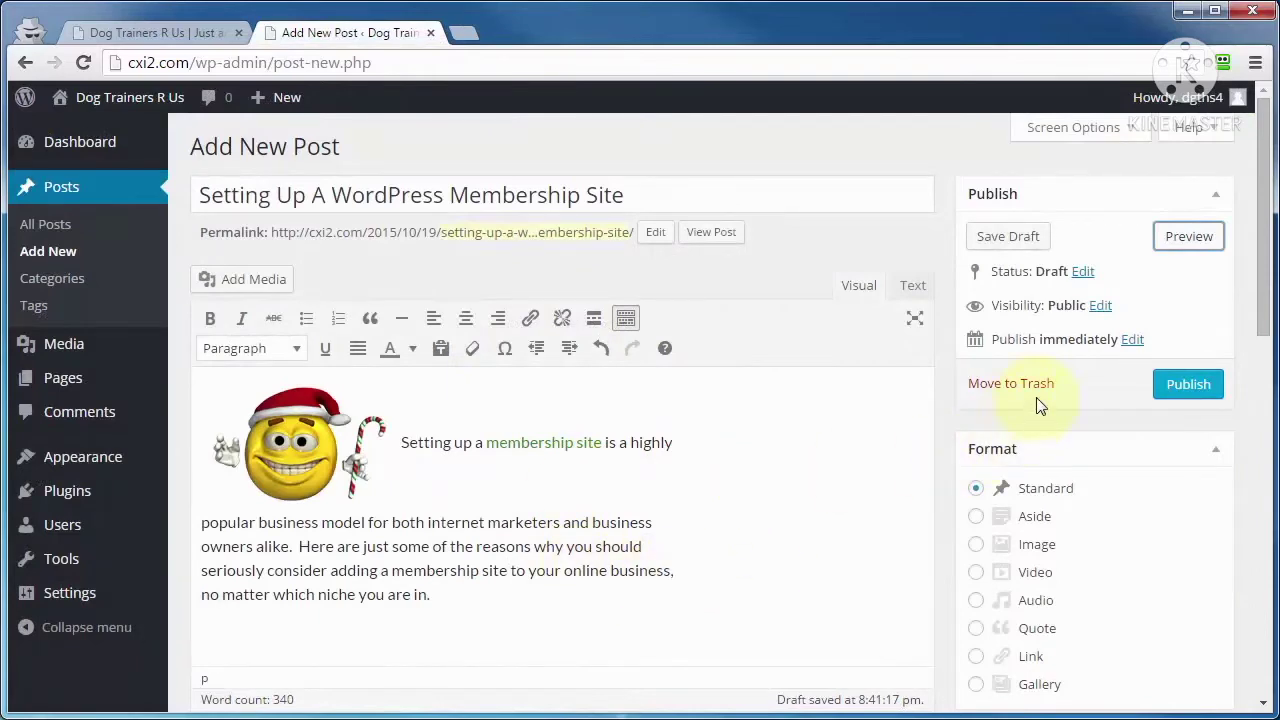
{"action": "scroll", "coordinate": [1045, 390], "scroll_direction": "down", "scroll_amount": 2}
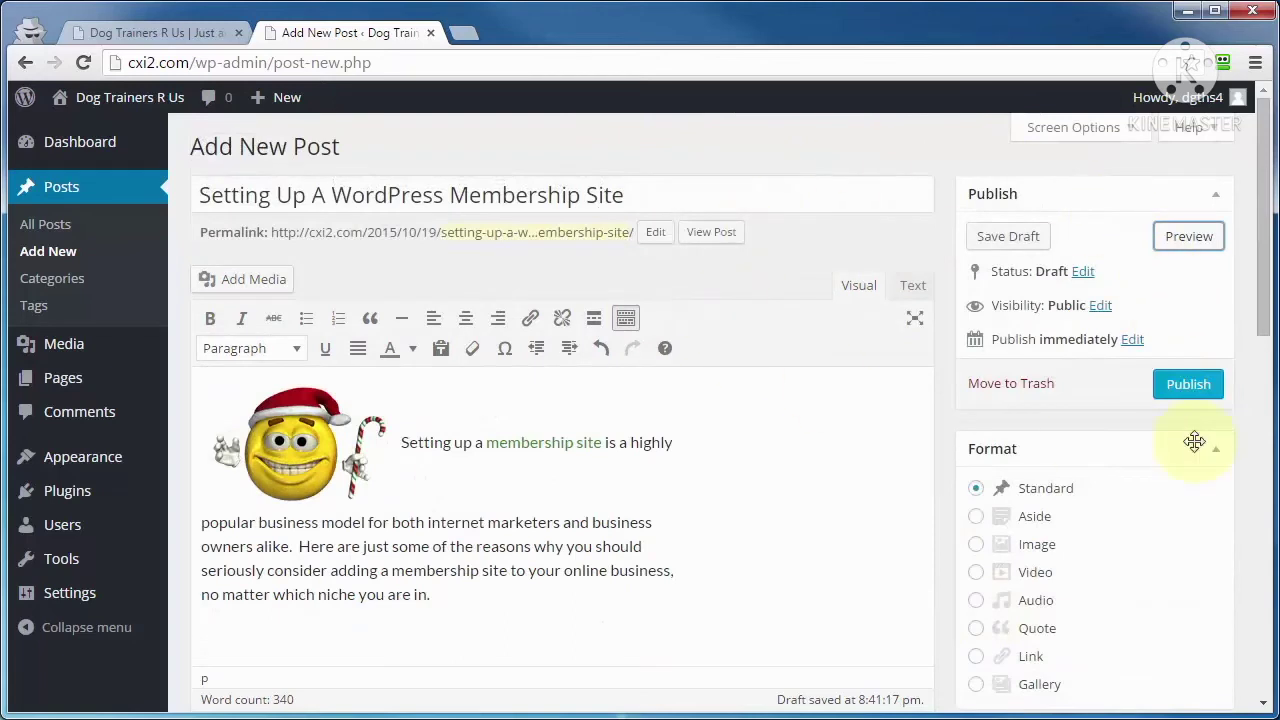
{"action": "left_click", "coordinate": [1187, 387]}
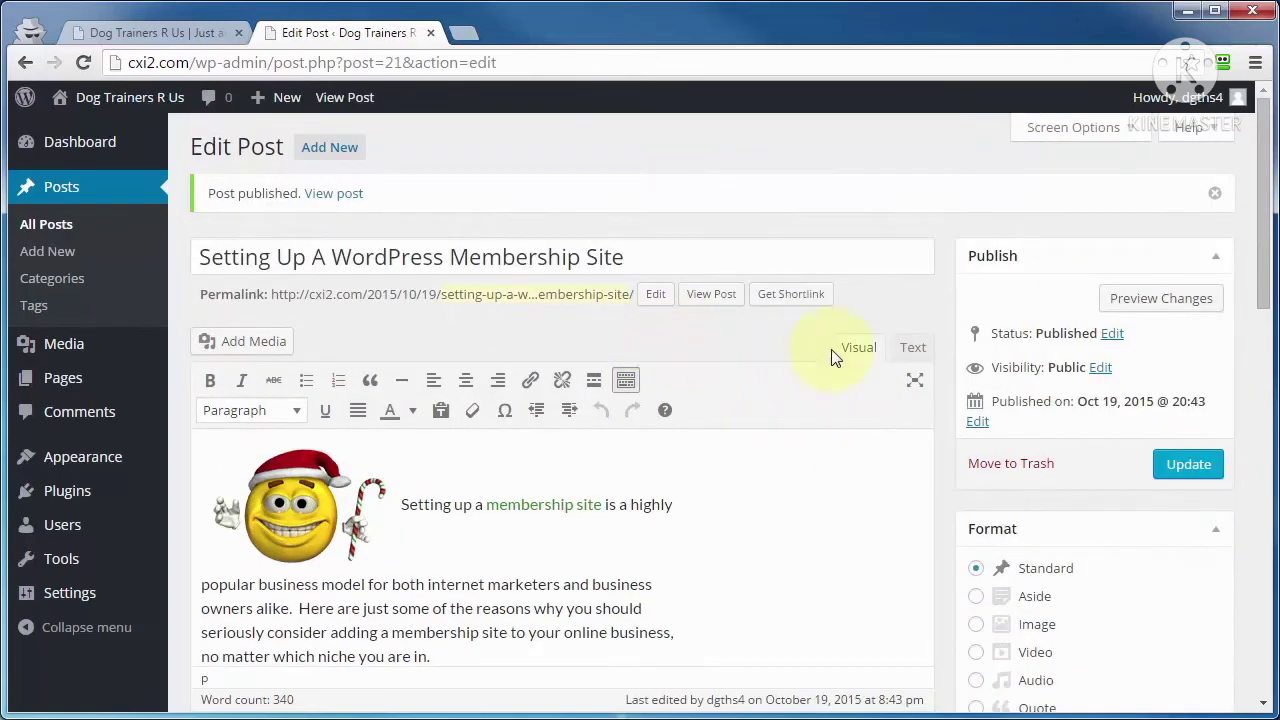
Get the published post's shortlink and close the dialog.
{"action": "left_click", "coordinate": [803, 306]}
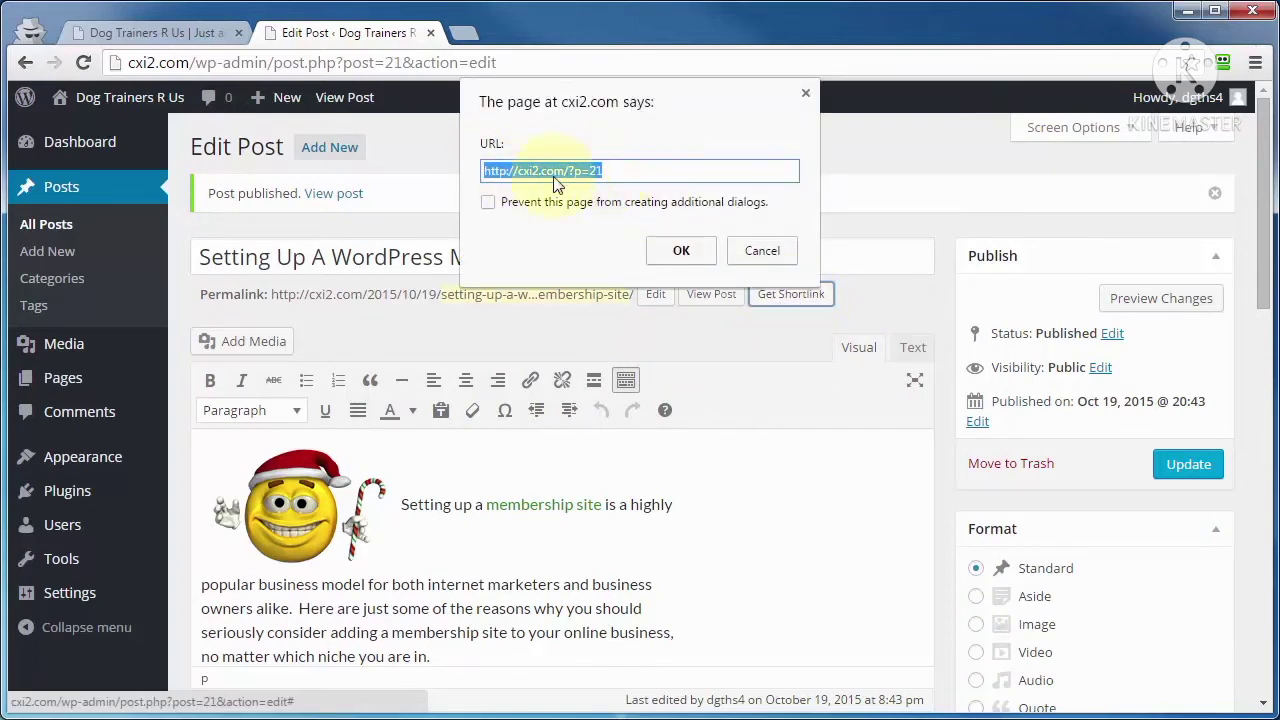
{"action": "left_click", "coordinate": [752, 258]}
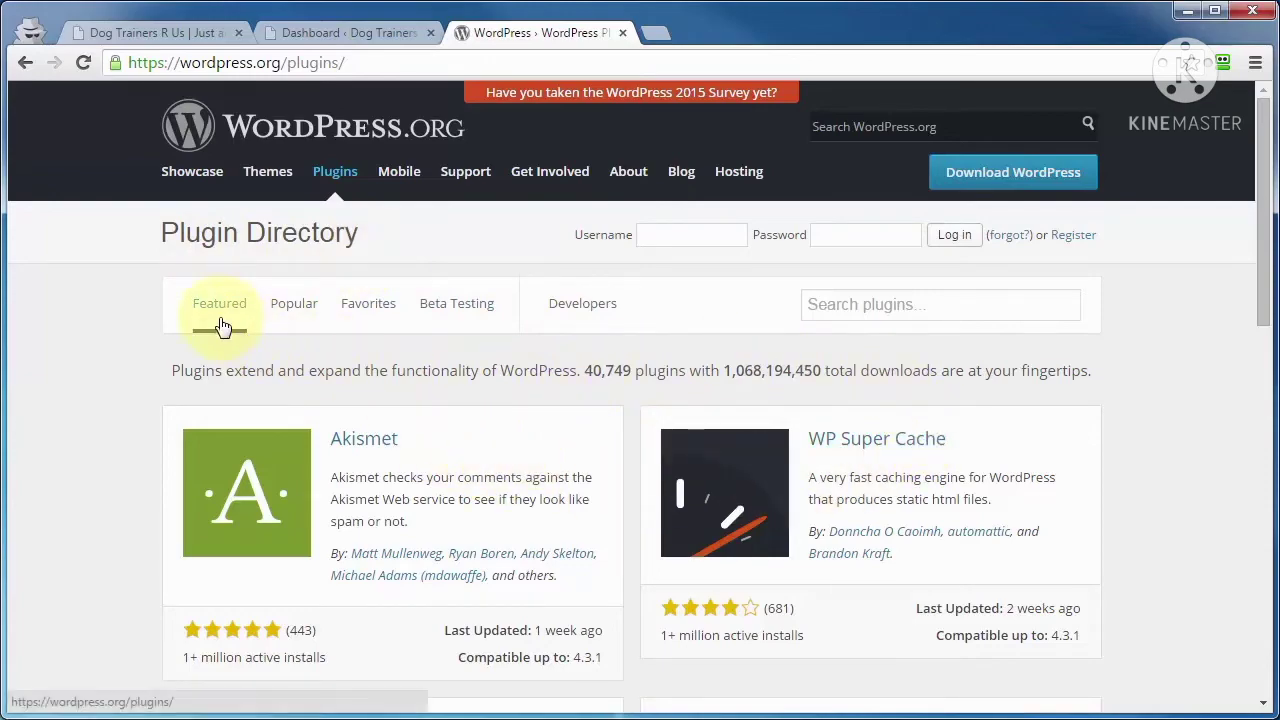
Browse the Featured, Popular and Favorites plugin lists in the WordPress.org Plugin Directory.
{"action": "scroll", "coordinate": [220, 323], "scroll_direction": "down", "scroll_amount": 5}
{"action": "scroll", "coordinate": [220, 323], "scroll_direction": "up", "scroll_amount": 5}
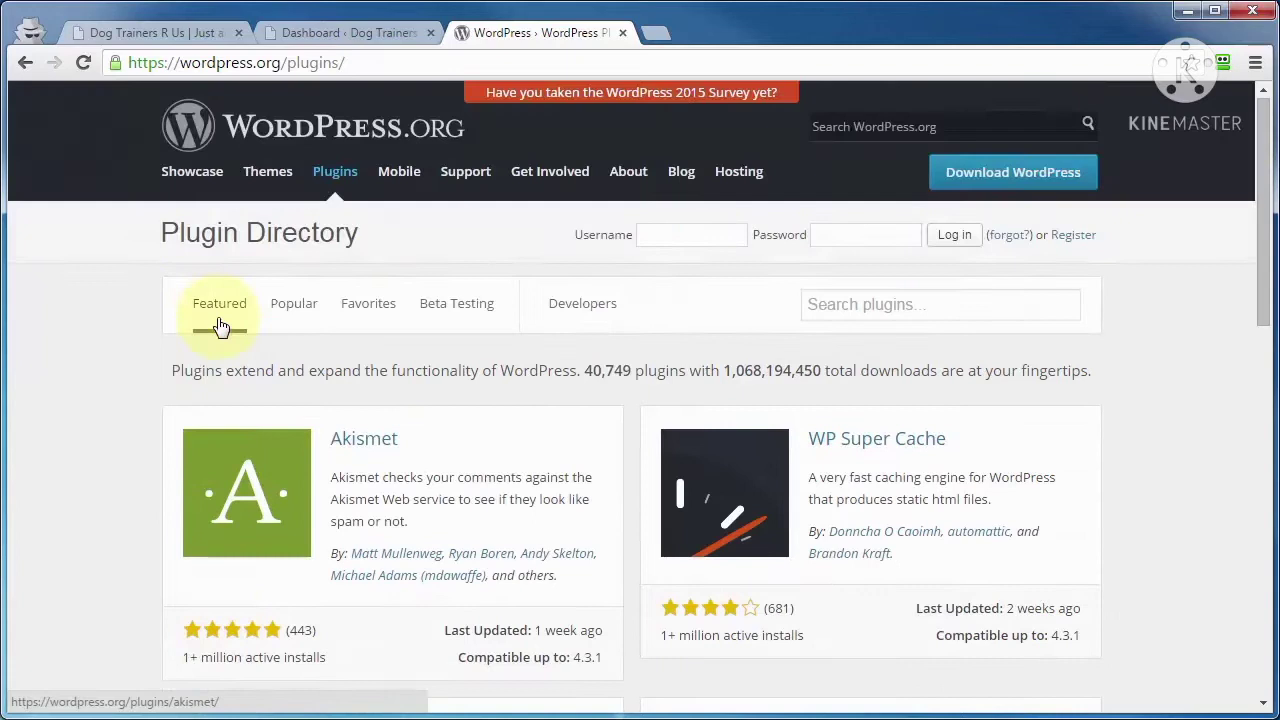
{"action": "left_click", "coordinate": [290, 318]}
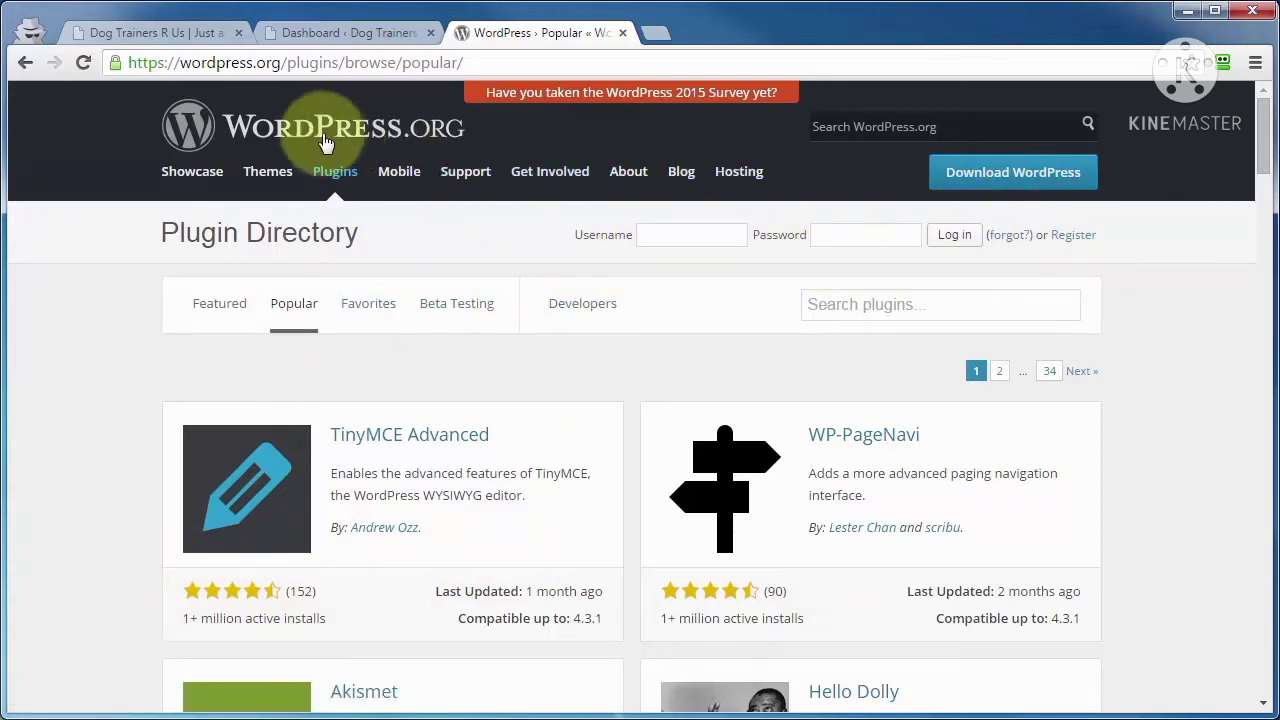
{"action": "left_click", "coordinate": [367, 322]}
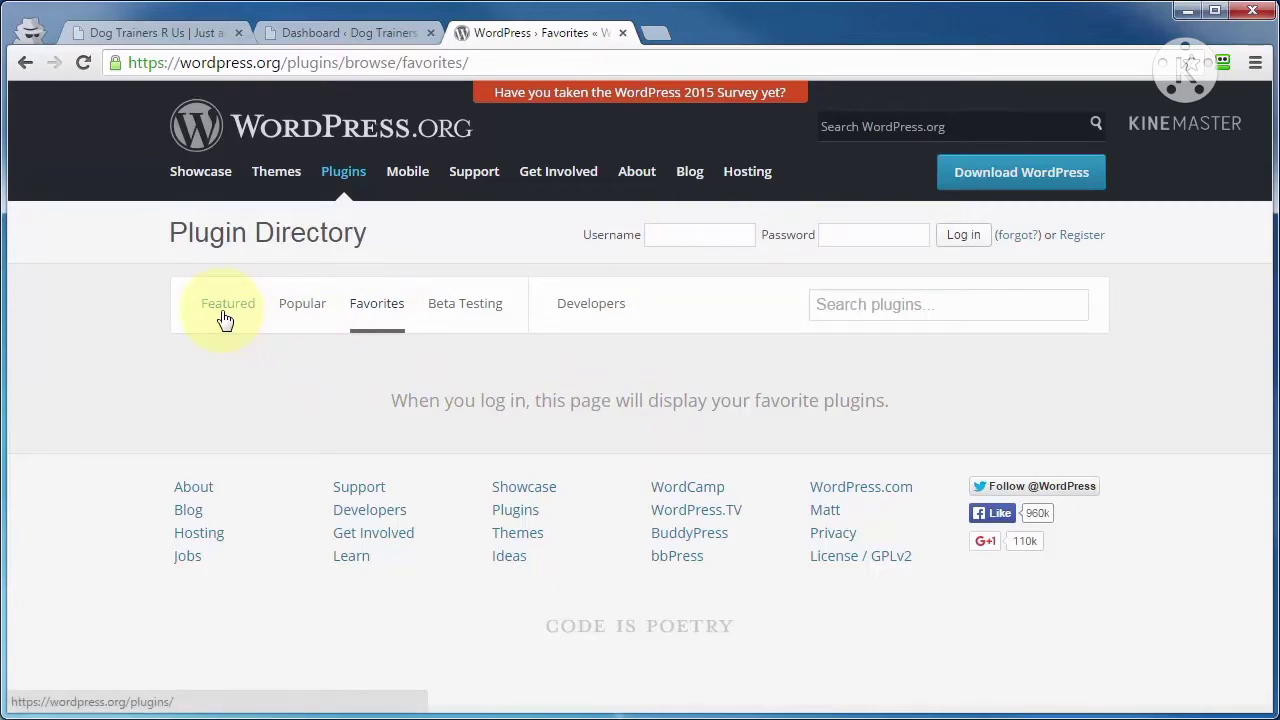
{"action": "left_click", "coordinate": [300, 310]}
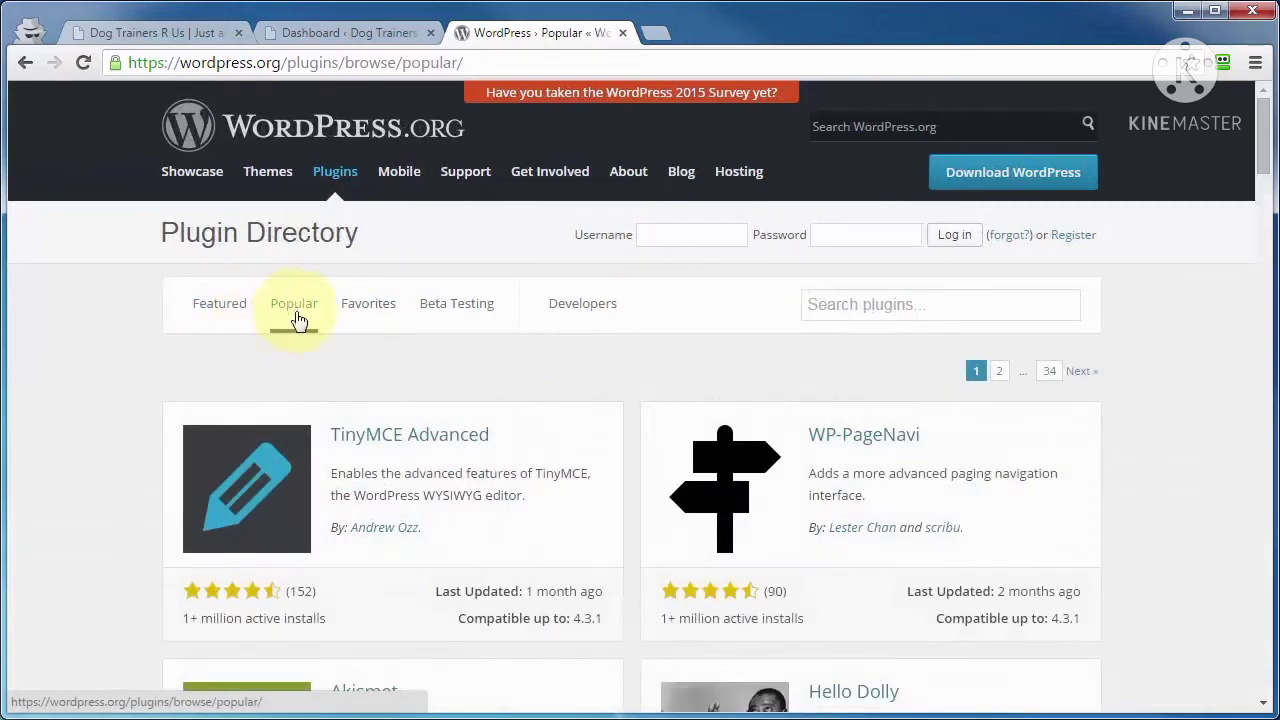
Open the Akismet plugin page from the Popular list and read its description.
{"action": "scroll", "coordinate": [420, 413], "scroll_direction": "down", "scroll_amount": 3}
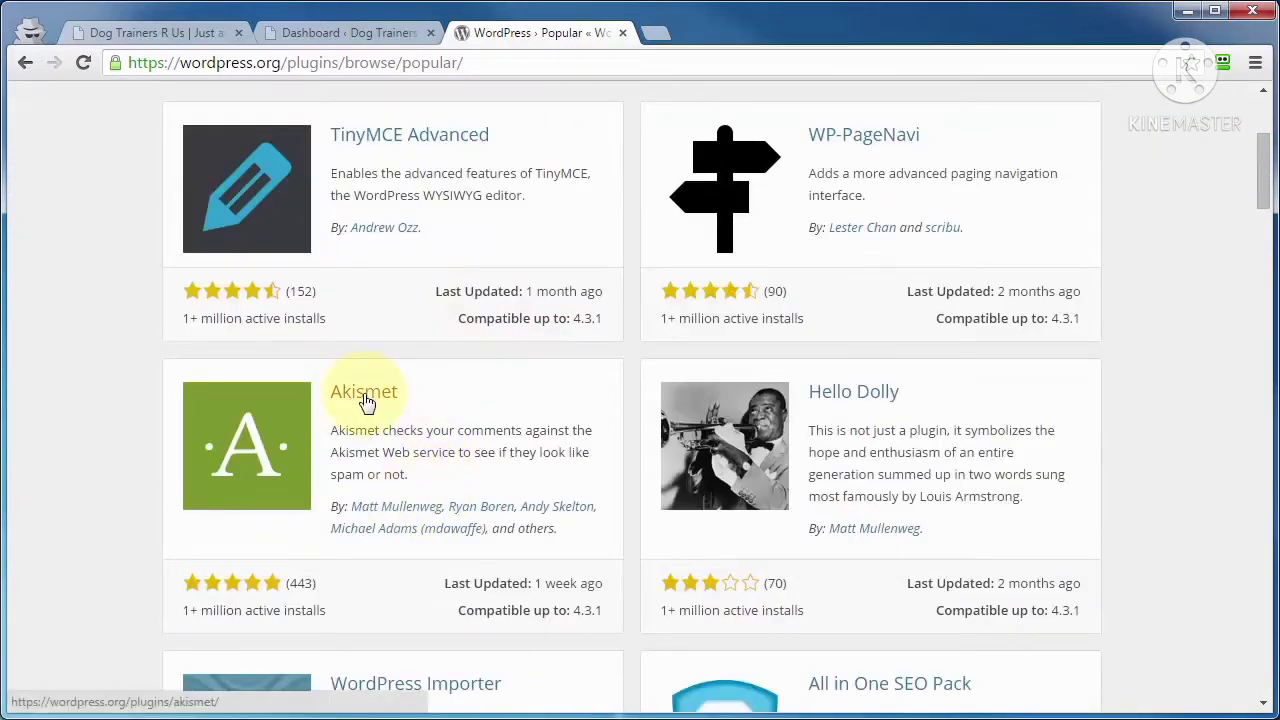
{"action": "left_click", "coordinate": [366, 398]}
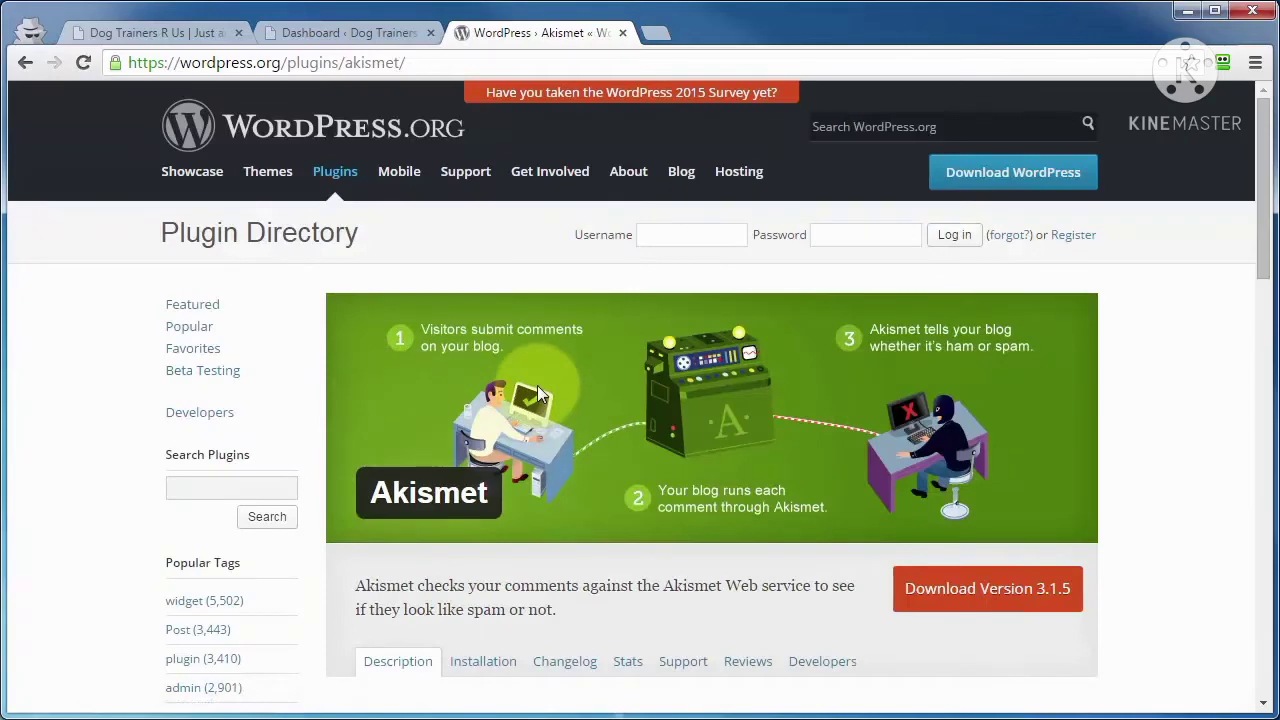
{"action": "scroll", "coordinate": [595, 408], "scroll_direction": "down", "scroll_amount": 1}
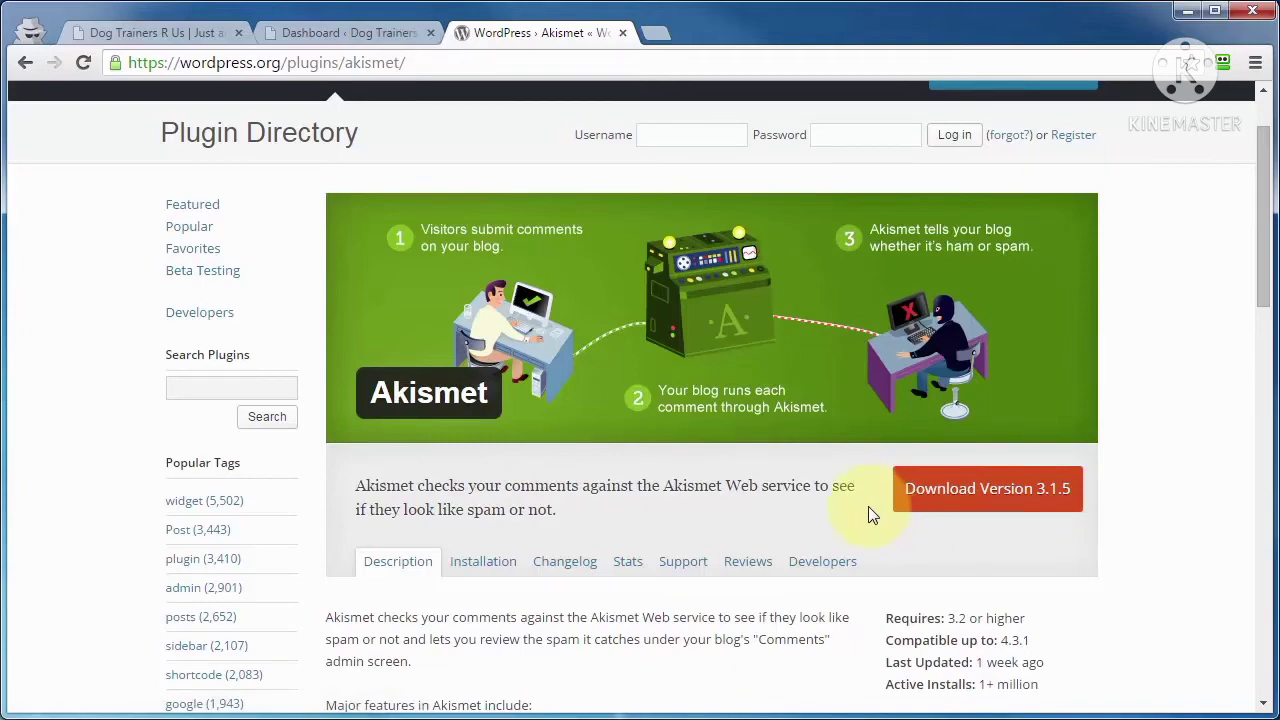
{"action": "scroll", "coordinate": [855, 500], "scroll_direction": "down", "scroll_amount": 1}
{"action": "scroll", "coordinate": [408, 510], "scroll_direction": "down", "scroll_amount": 2}
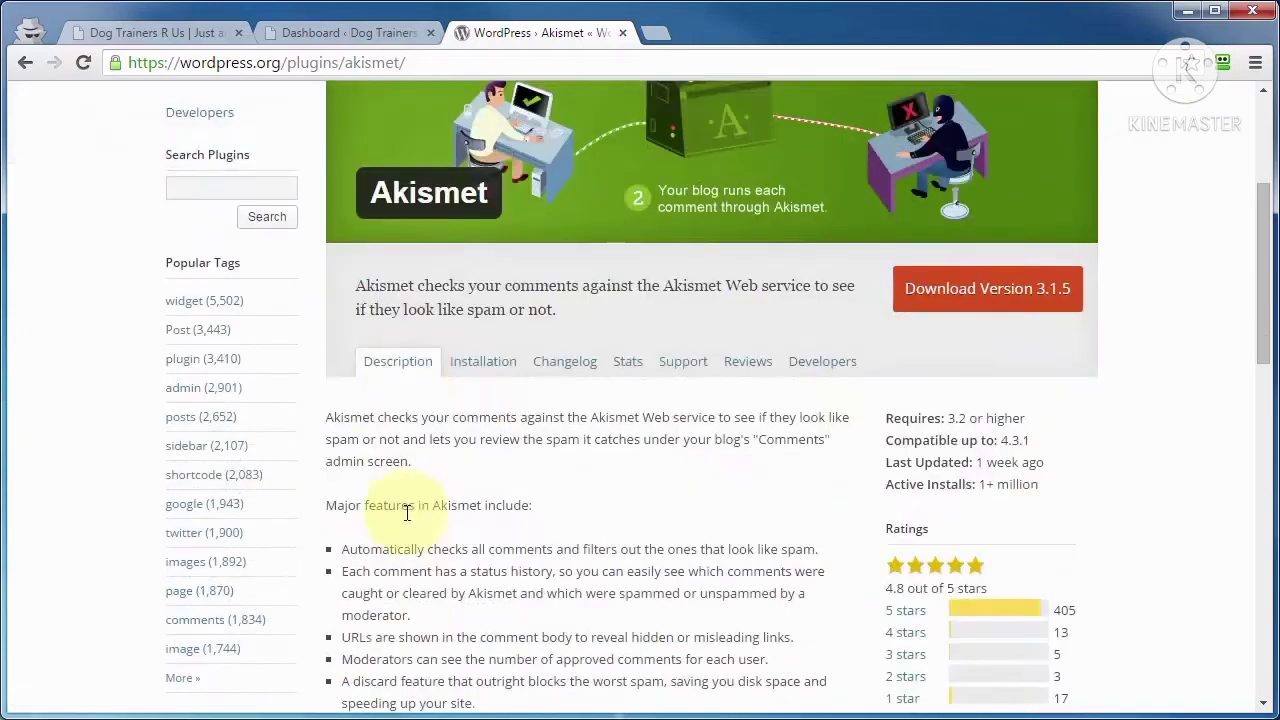
Scroll through the Akismet plugin page's description, requirements and ratings.
{"action": "scroll", "coordinate": [390, 520], "scroll_direction": "up", "scroll_amount": 1}
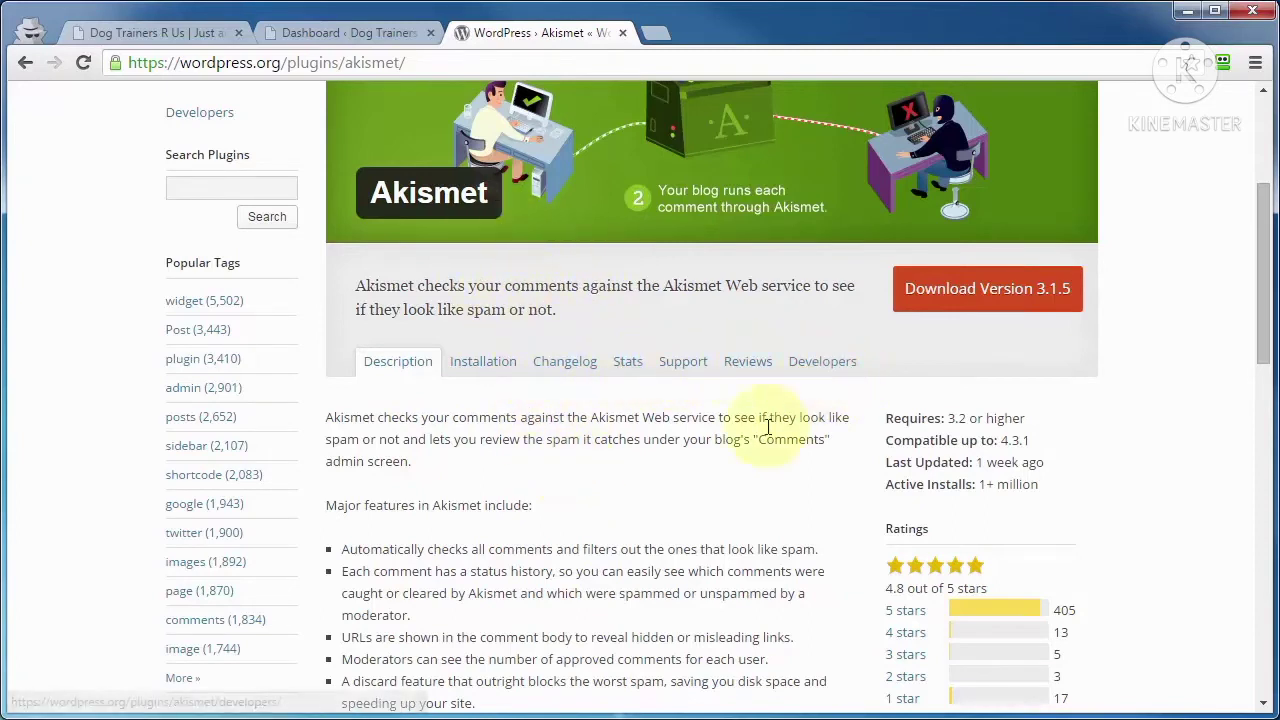
{"action": "scroll", "coordinate": [700, 497], "scroll_direction": "down", "scroll_amount": 1}
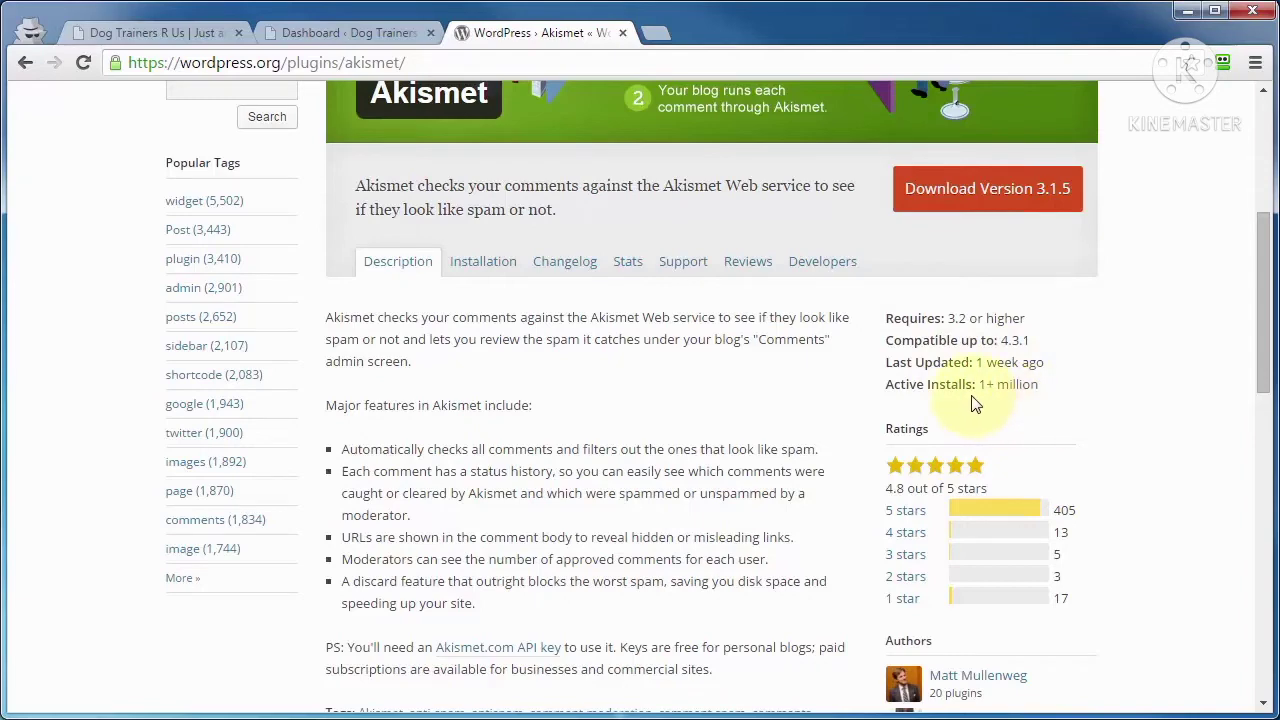
{"action": "scroll", "coordinate": [758, 455], "scroll_direction": "up", "scroll_amount": 4}
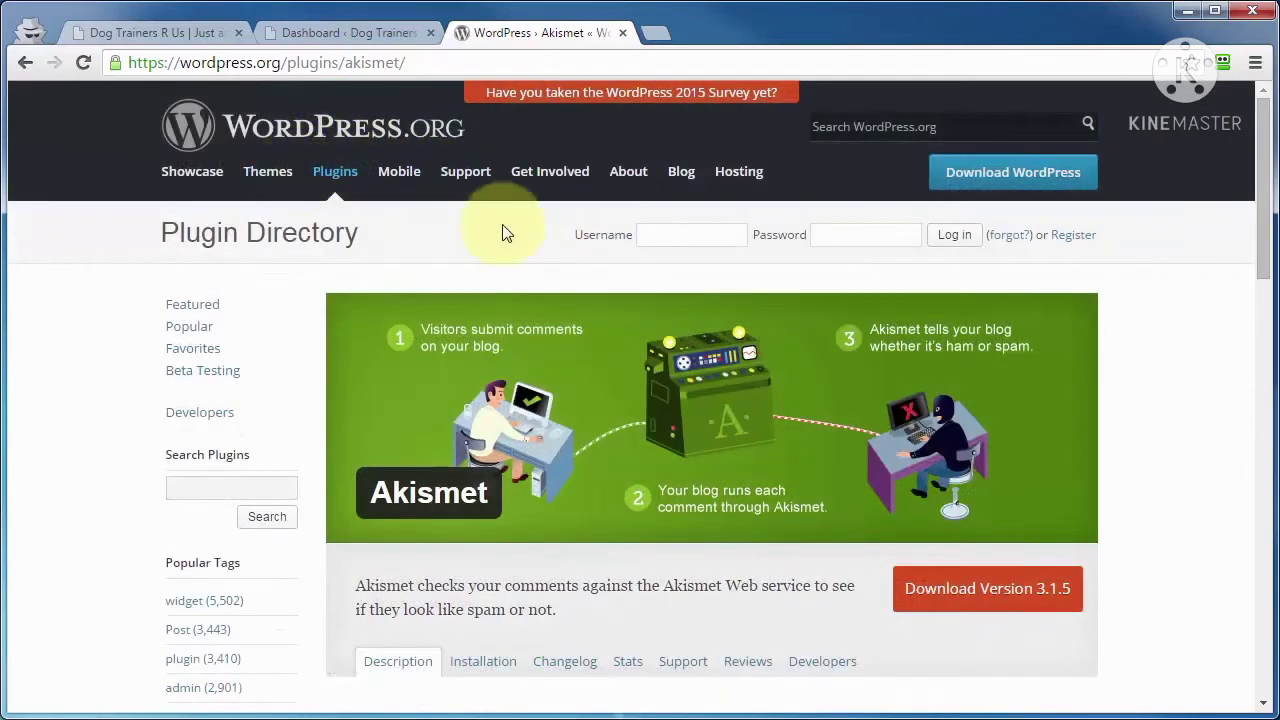
Switch to the site dashboard and open the list of installed plugins.
{"action": "left_click", "coordinate": [330, 35]}
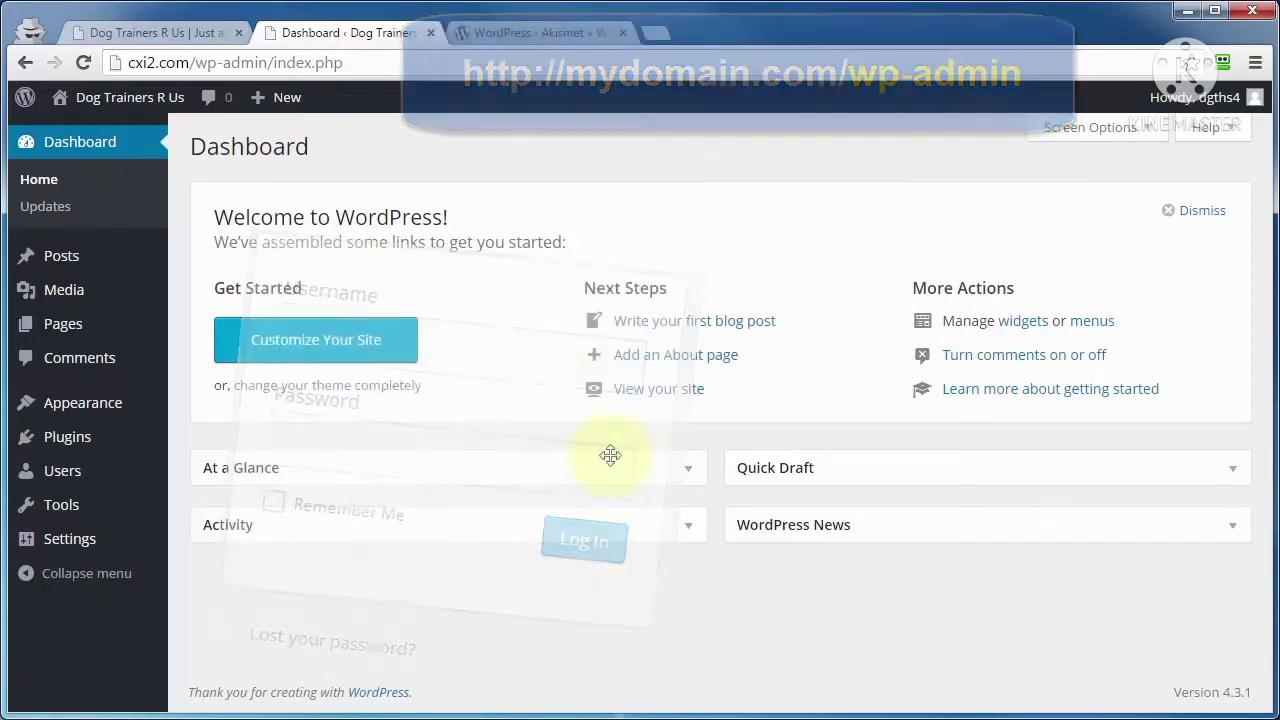
{"action": "mouse_move", "coordinate": [60, 443]}
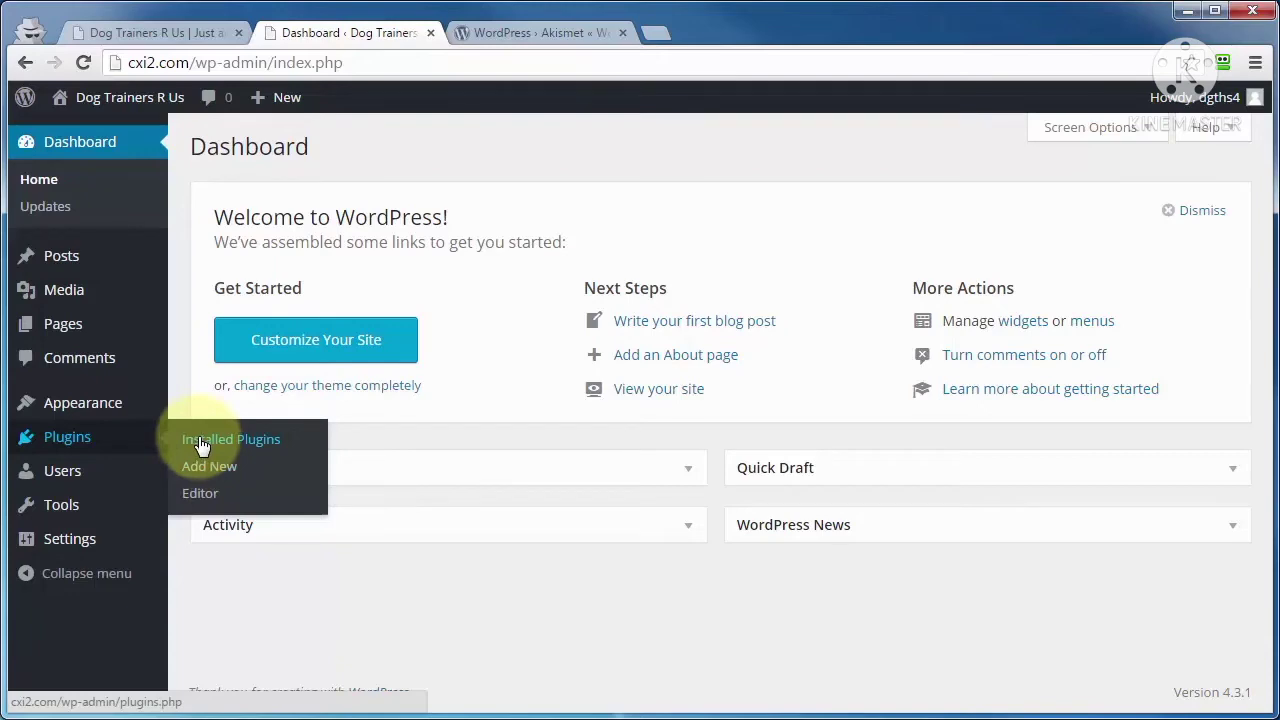
{"action": "left_click", "coordinate": [203, 441]}
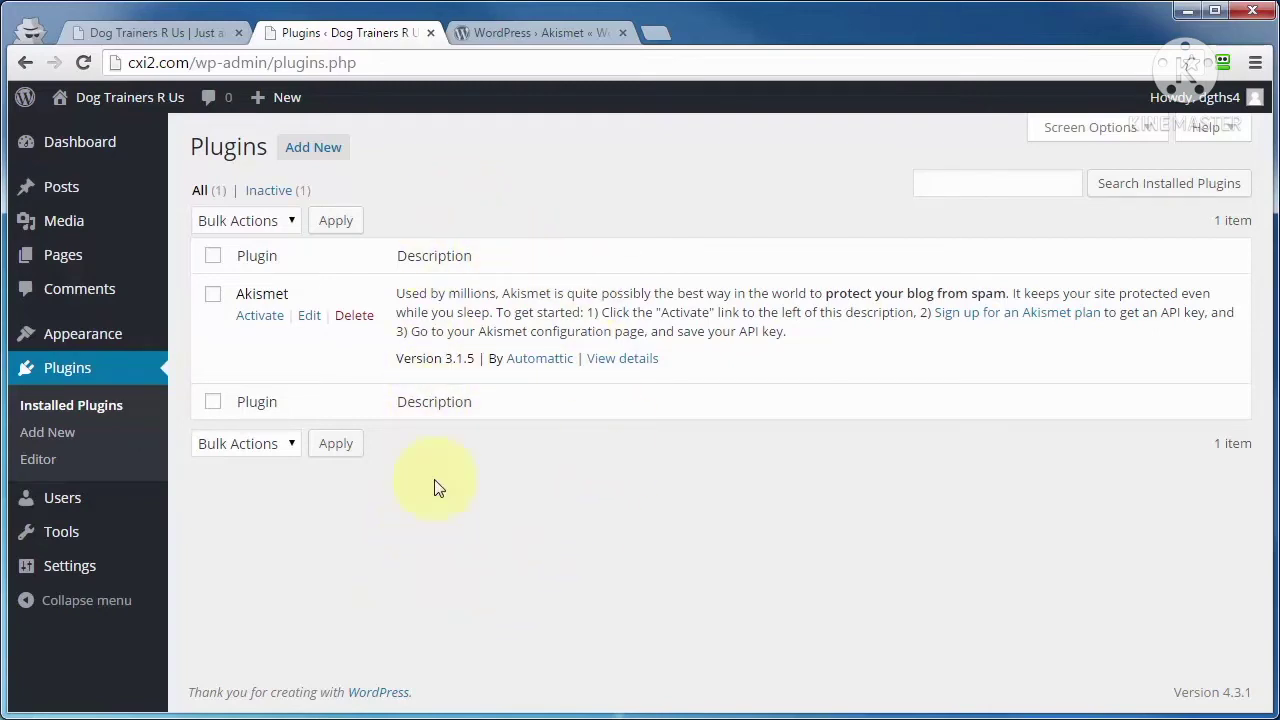
Open the Add Plugins screen and compare its Featured and Favorites tabs with the WordPress.org Plugin Directory.
{"action": "left_click", "coordinate": [303, 152]}
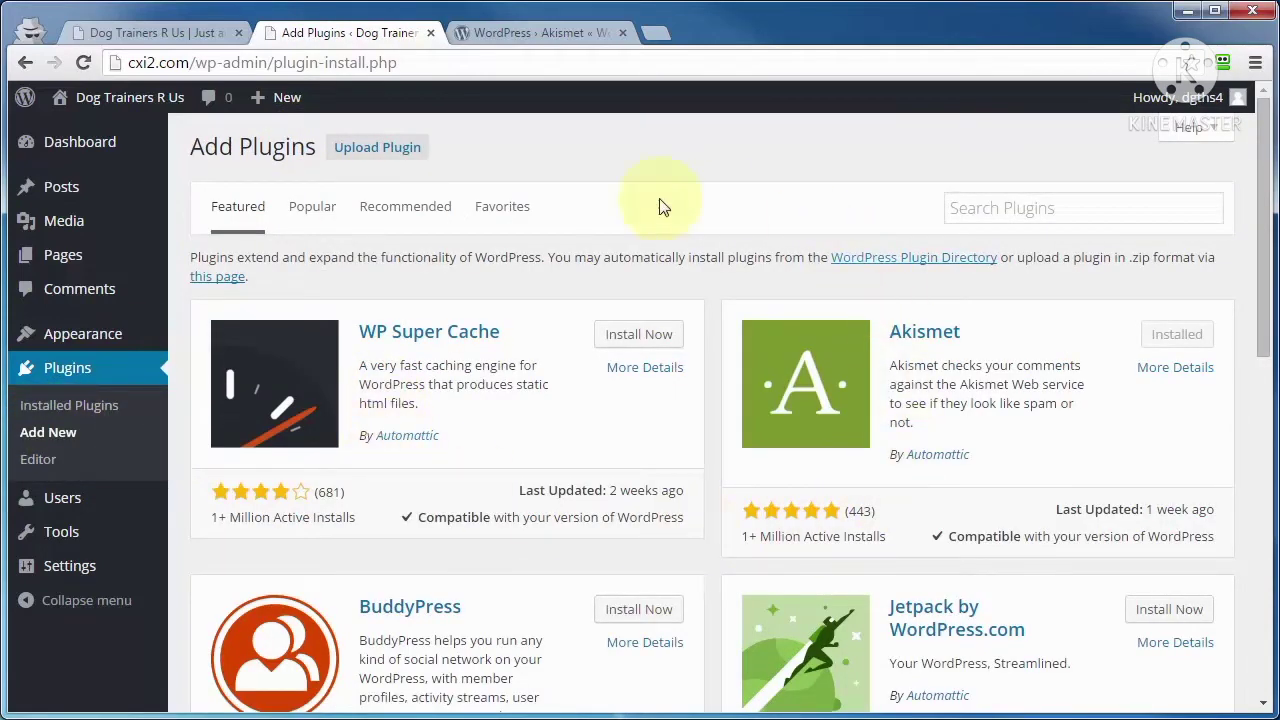
{"action": "left_click", "coordinate": [514, 37]}
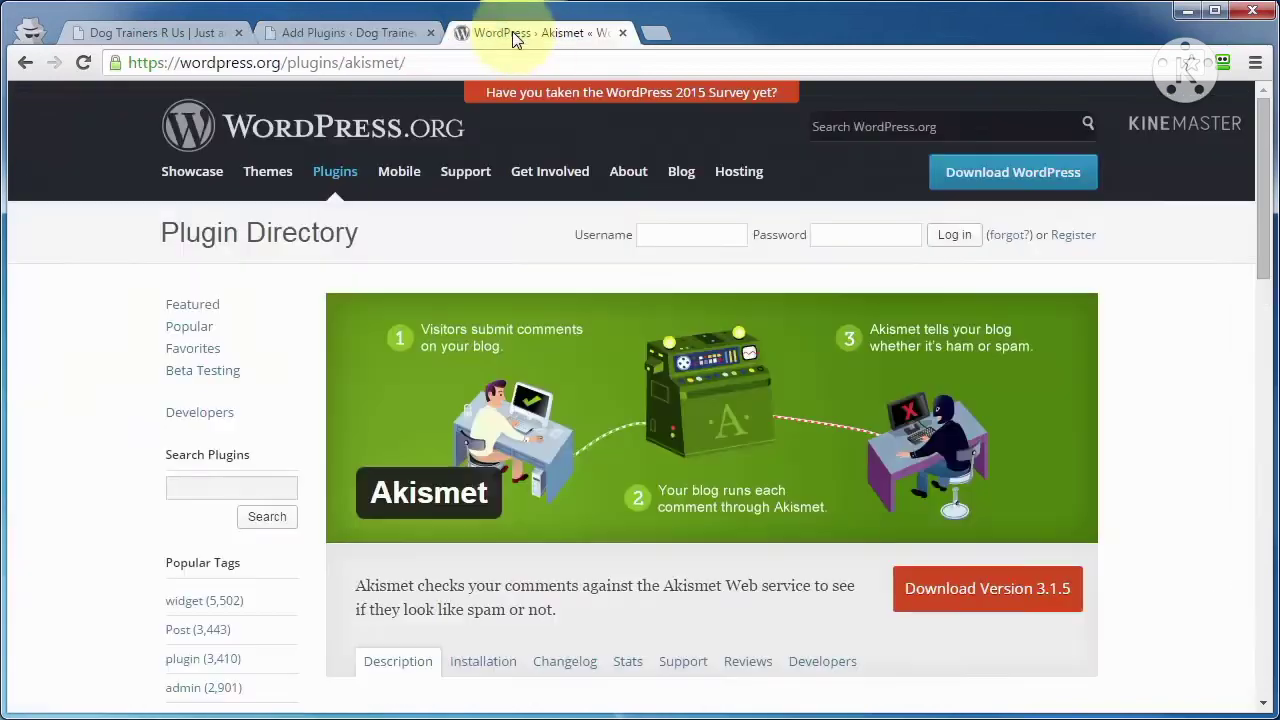
{"action": "left_click", "coordinate": [333, 178]}
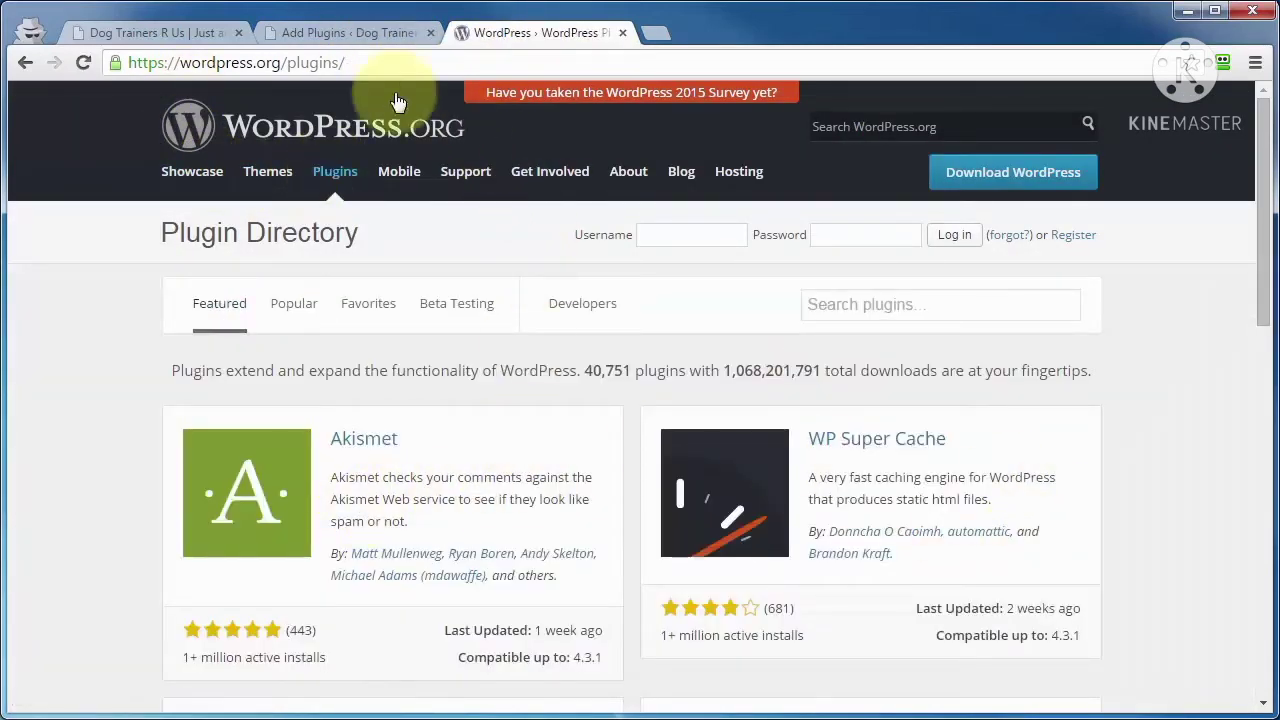
{"action": "left_click", "coordinate": [307, 32]}
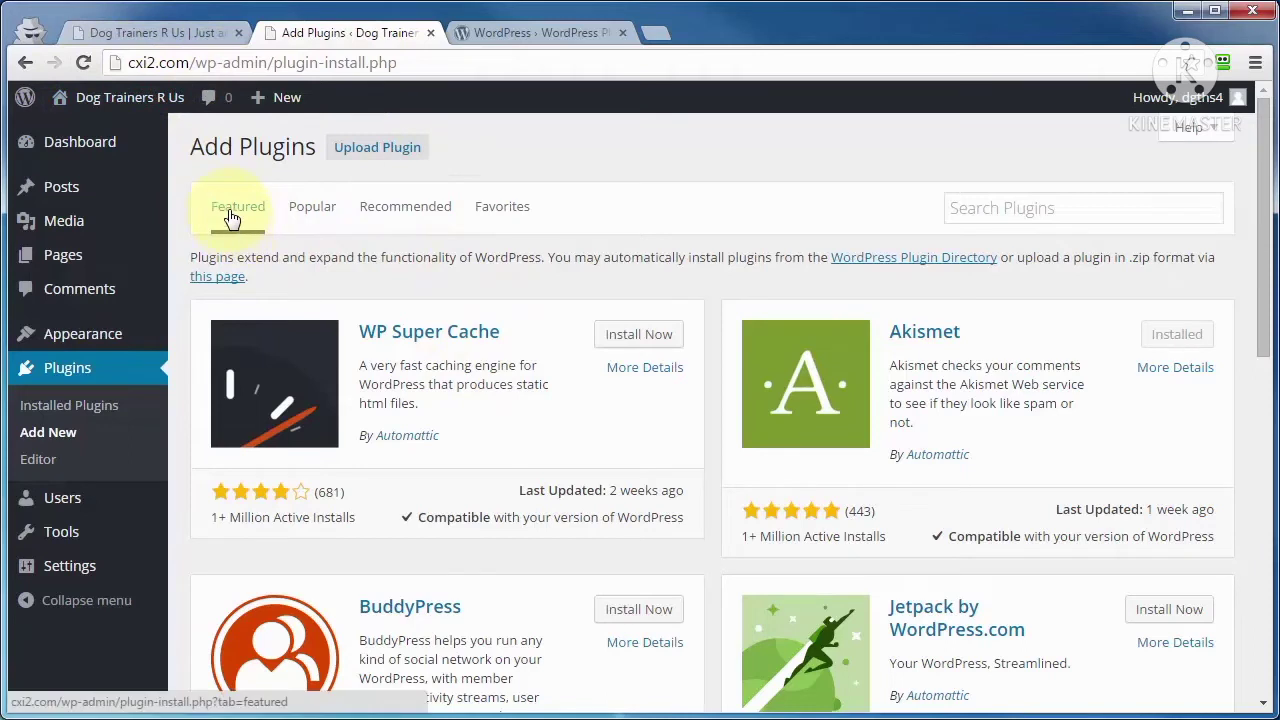
{"action": "left_click", "coordinate": [495, 219]}
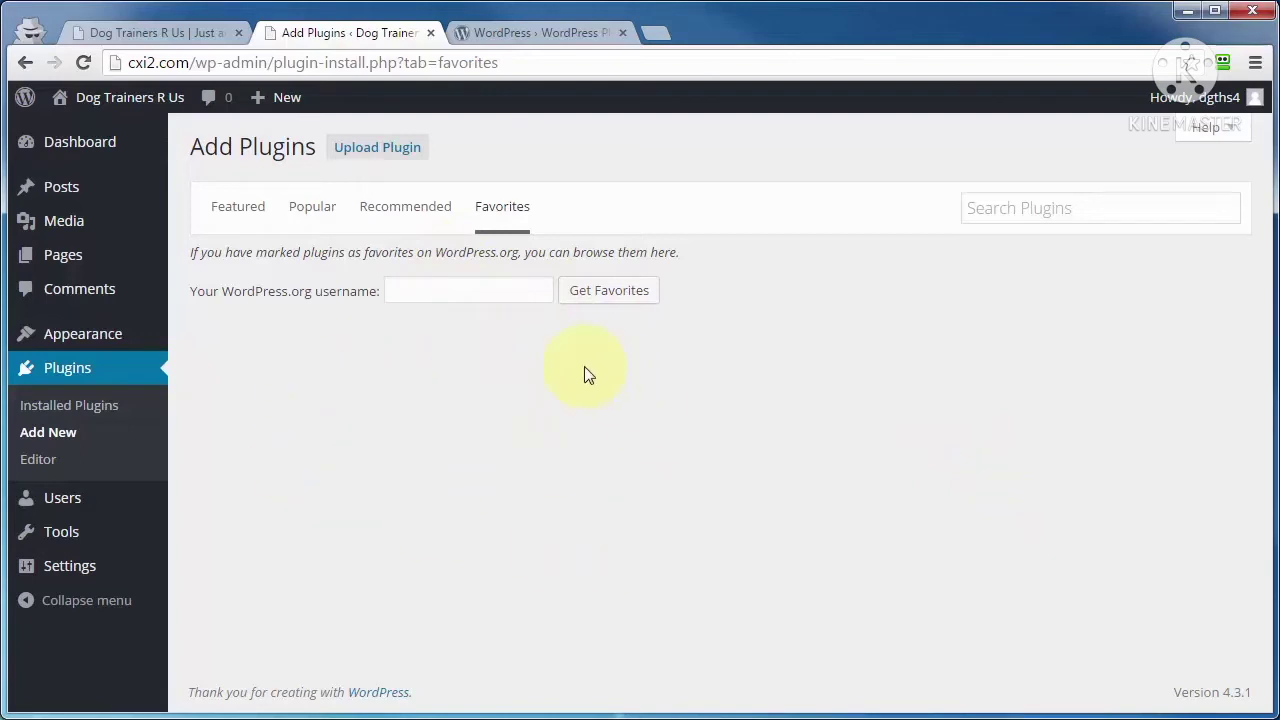
{"action": "left_click", "coordinate": [230, 210]}
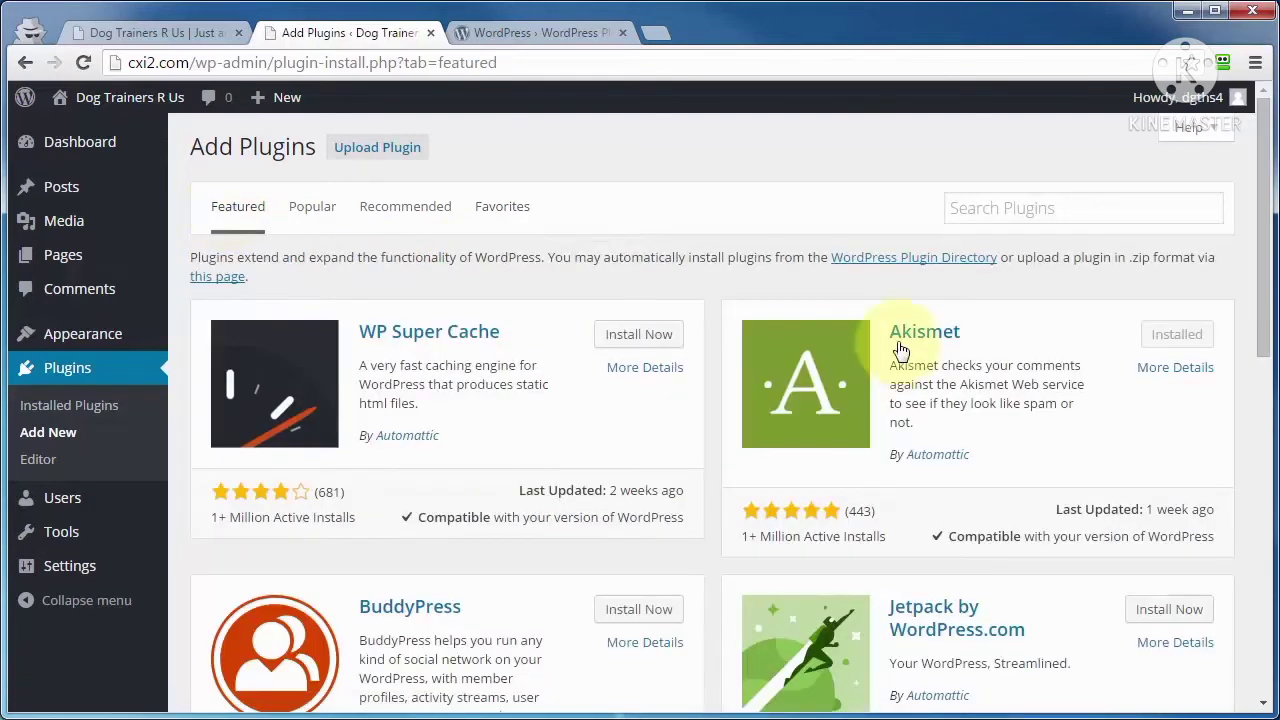
Open the Akismet details window from the Featured plugins and close it after reading.
{"action": "left_click", "coordinate": [916, 335]}
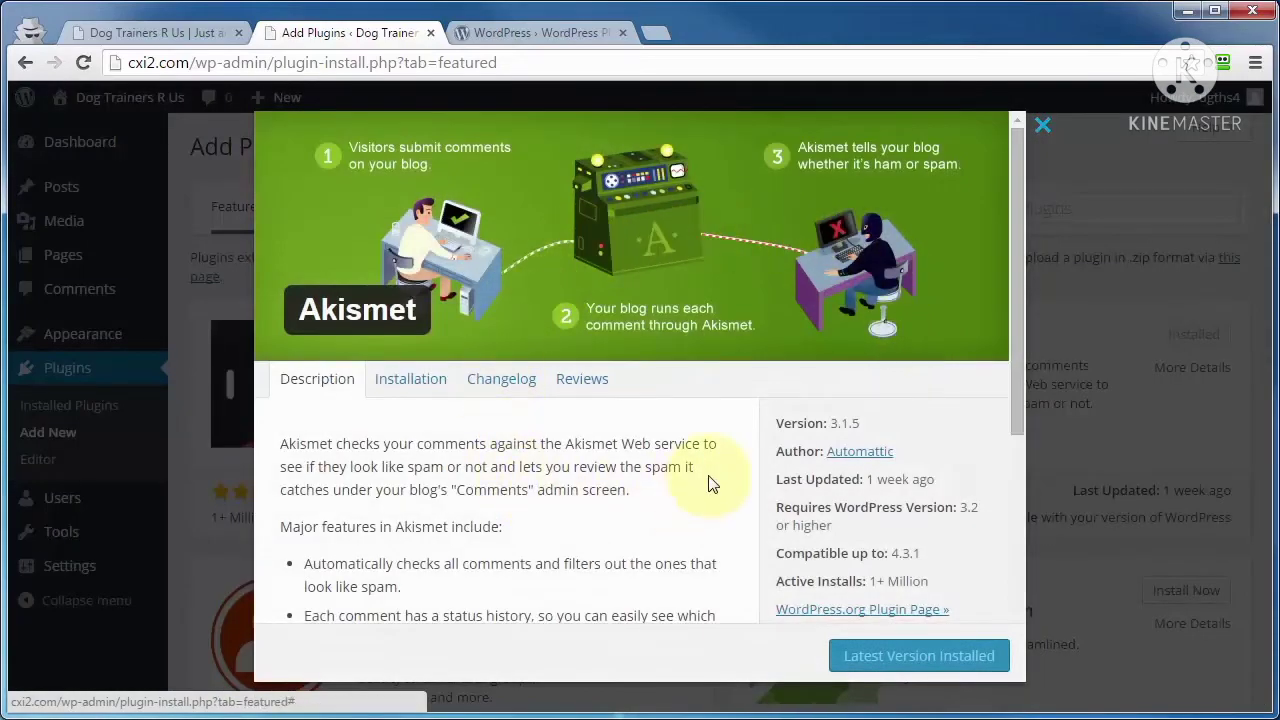
{"action": "scroll", "coordinate": [710, 483], "scroll_direction": "down", "scroll_amount": 5}
{"action": "scroll", "coordinate": [710, 483], "scroll_direction": "up", "scroll_amount": 5}
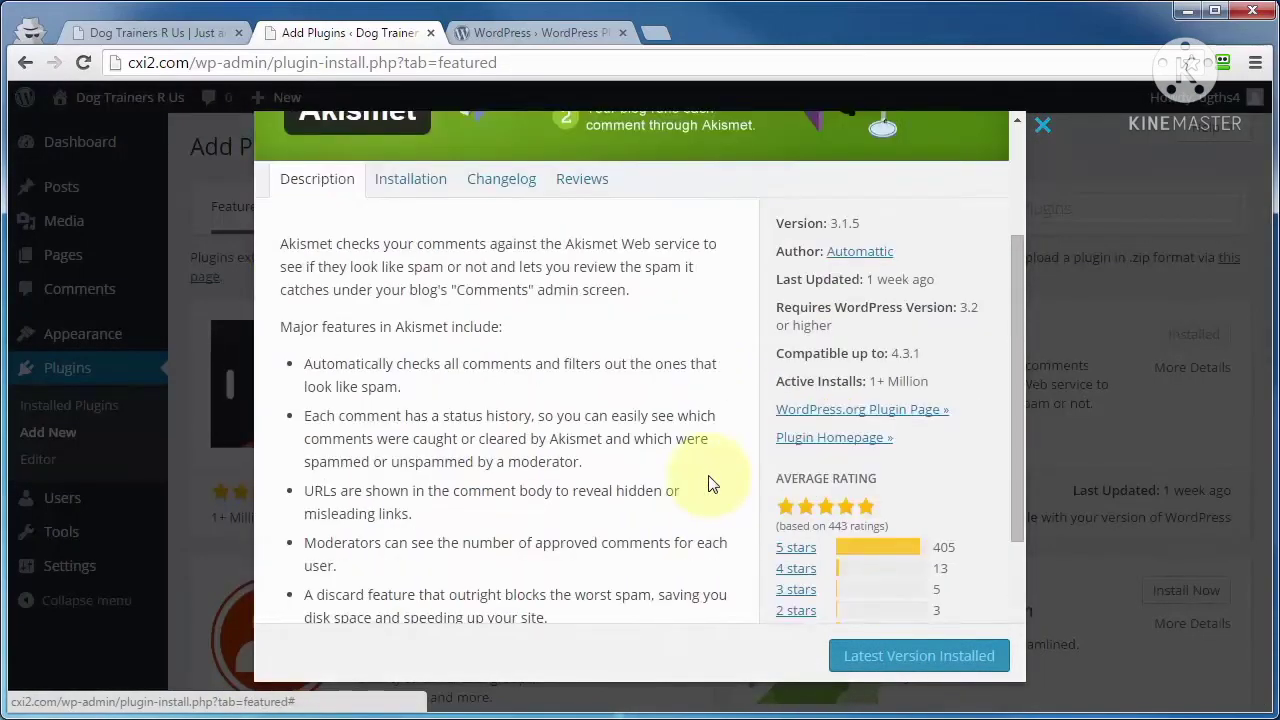
{"action": "key", "text": "Escape"}
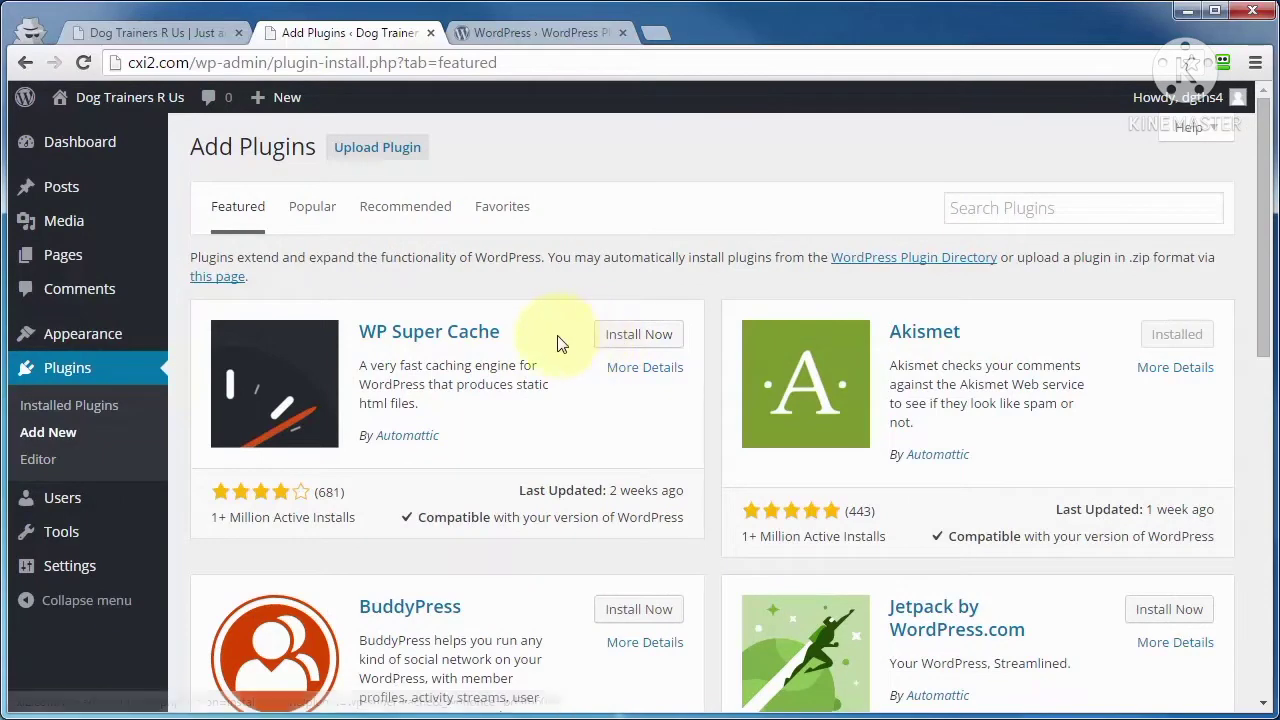
View the Upload Plugin screen for .zip plugins and return to browsing featured plugins.
{"action": "left_click", "coordinate": [543, 36]}
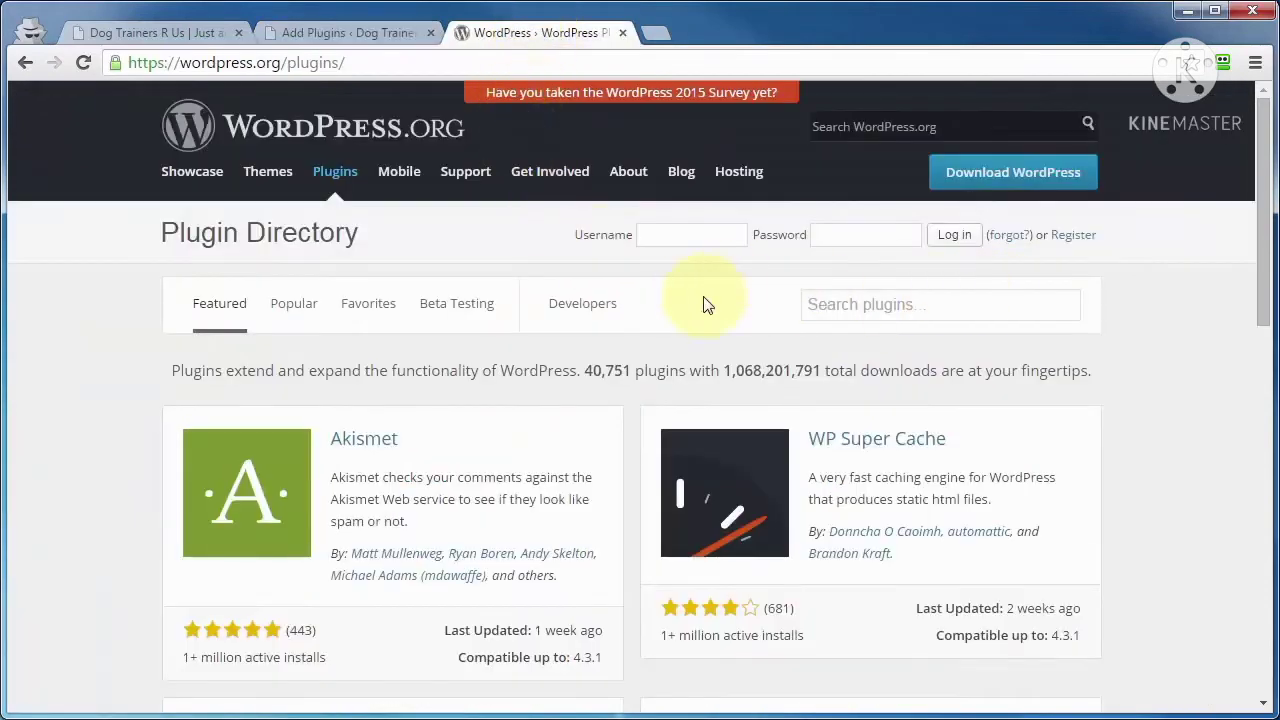
{"action": "left_click", "coordinate": [375, 40]}
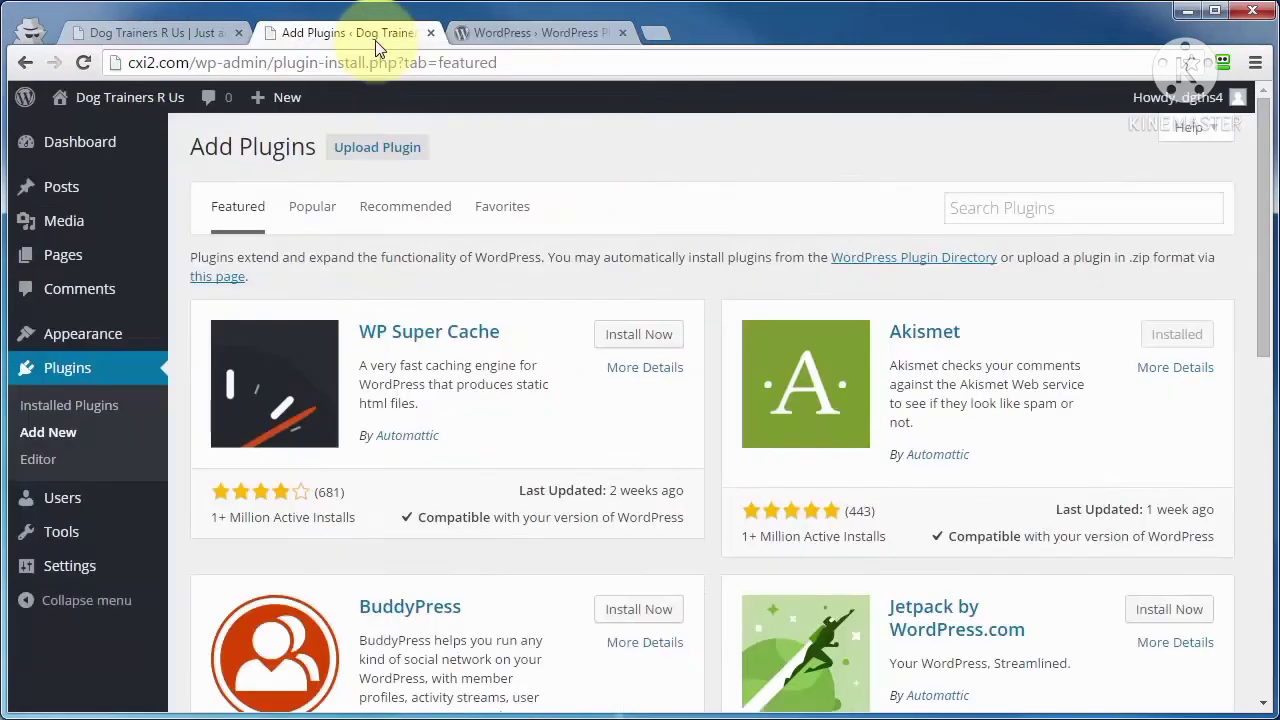
{"action": "left_click", "coordinate": [373, 155]}
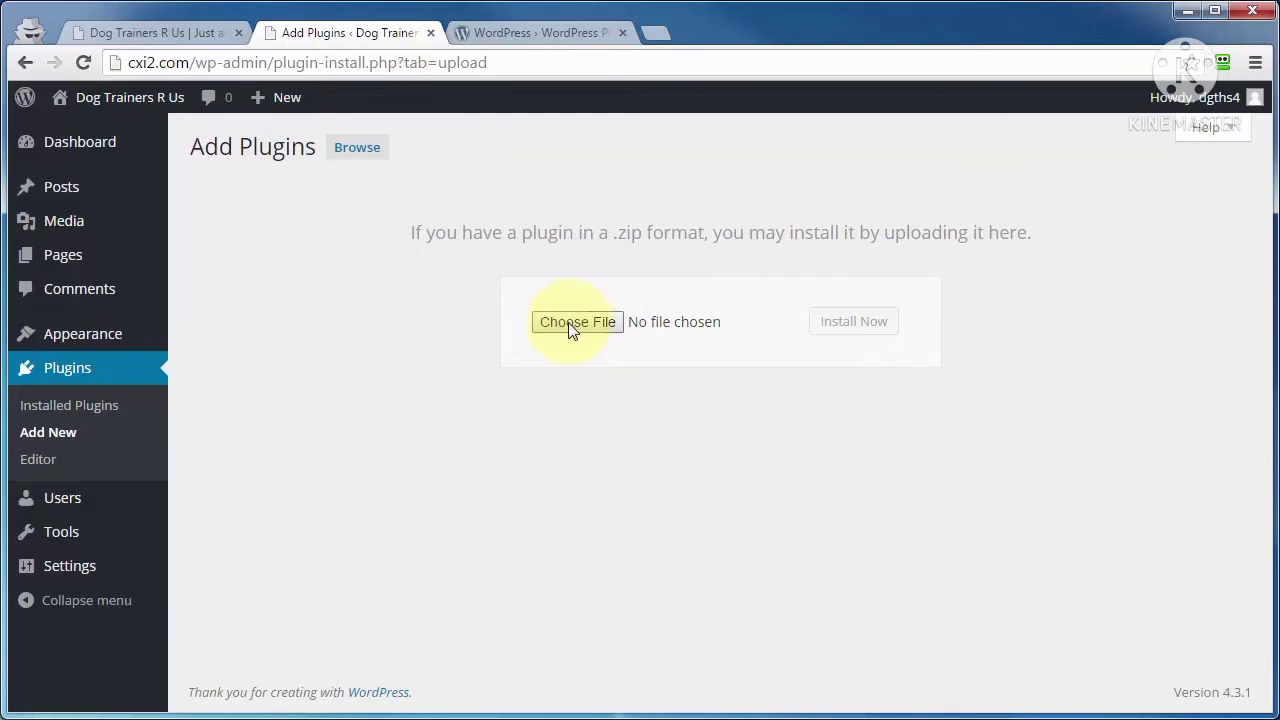
{"action": "left_click", "coordinate": [521, 33]}
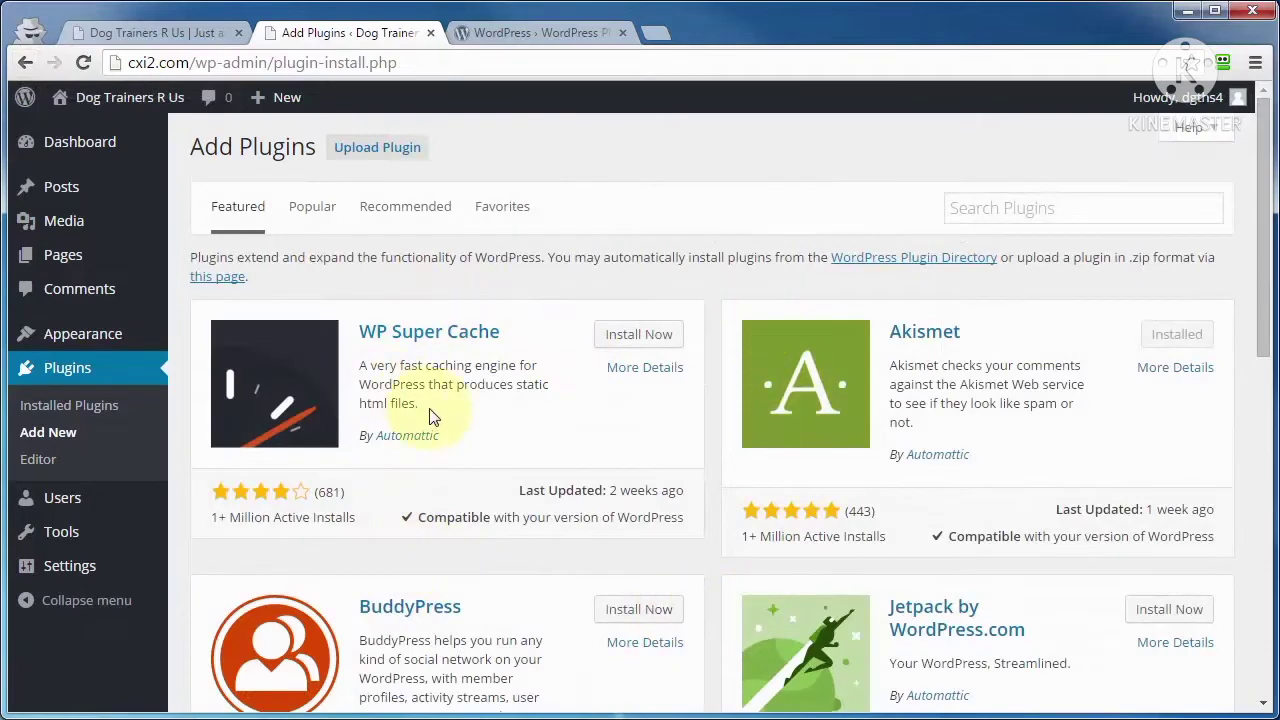
Install and activate the WP Super Cache plugin, and deactivate it again.
{"action": "left_click", "coordinate": [645, 336]}
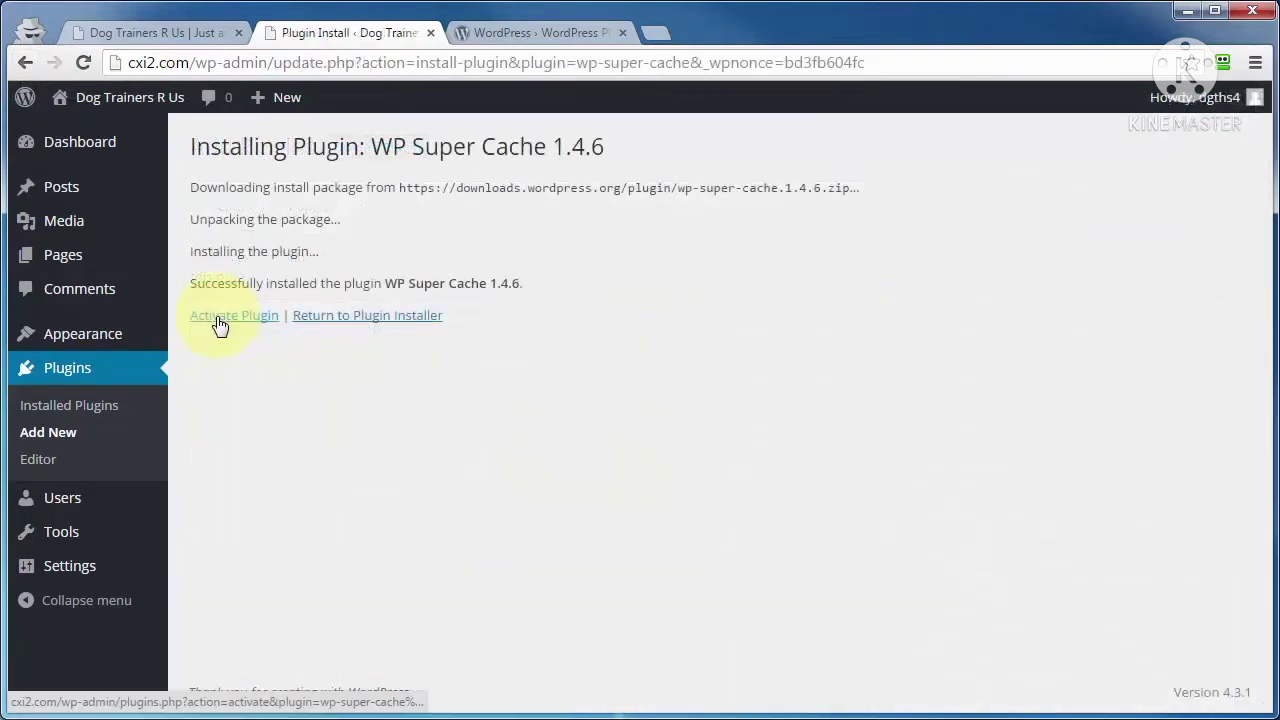
{"action": "left_click", "coordinate": [220, 324]}
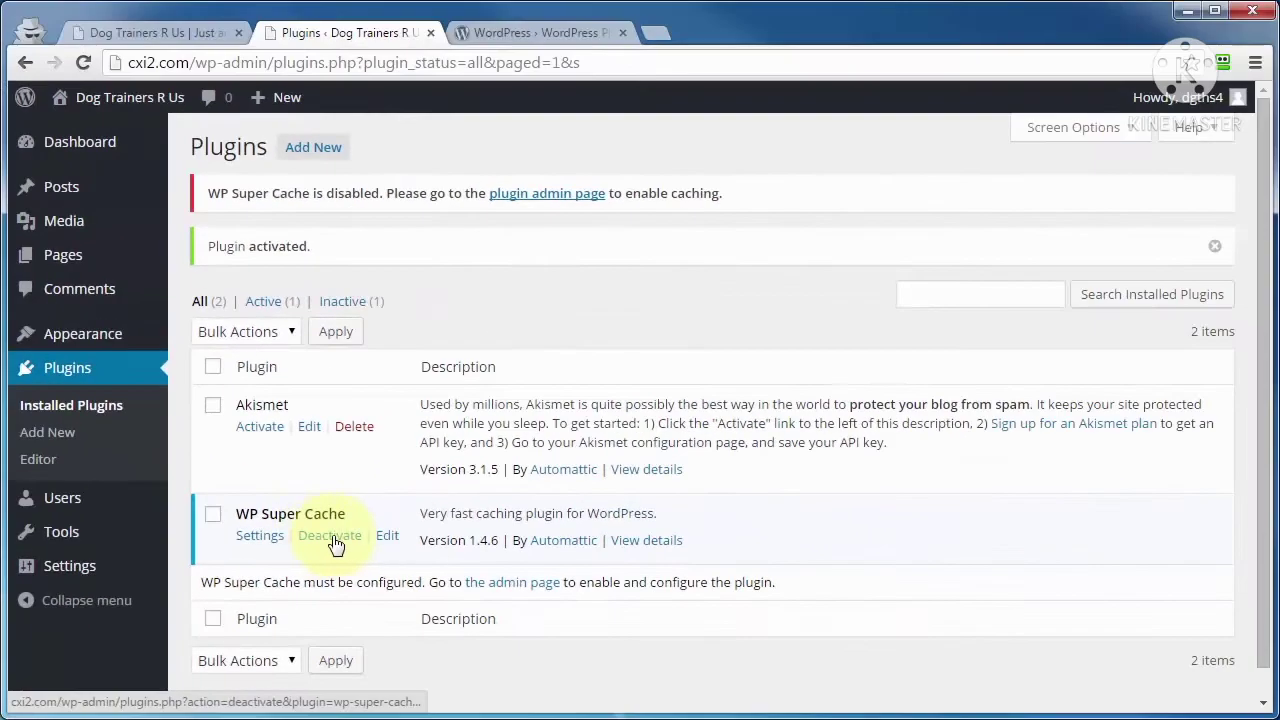
{"action": "left_click", "coordinate": [381, 504]}
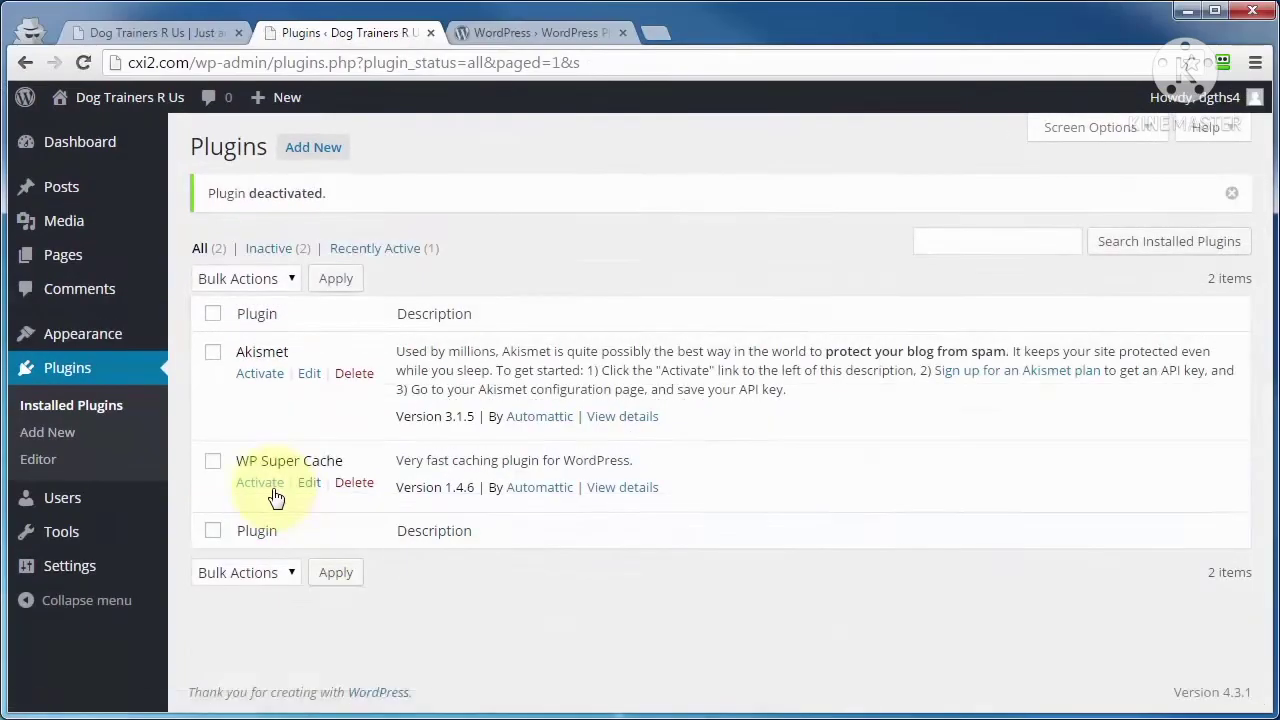
{"action": "left_click", "coordinate": [213, 354]}
{"action": "left_click", "coordinate": [213, 461]}
{"action": "left_click", "coordinate": [289, 279]}
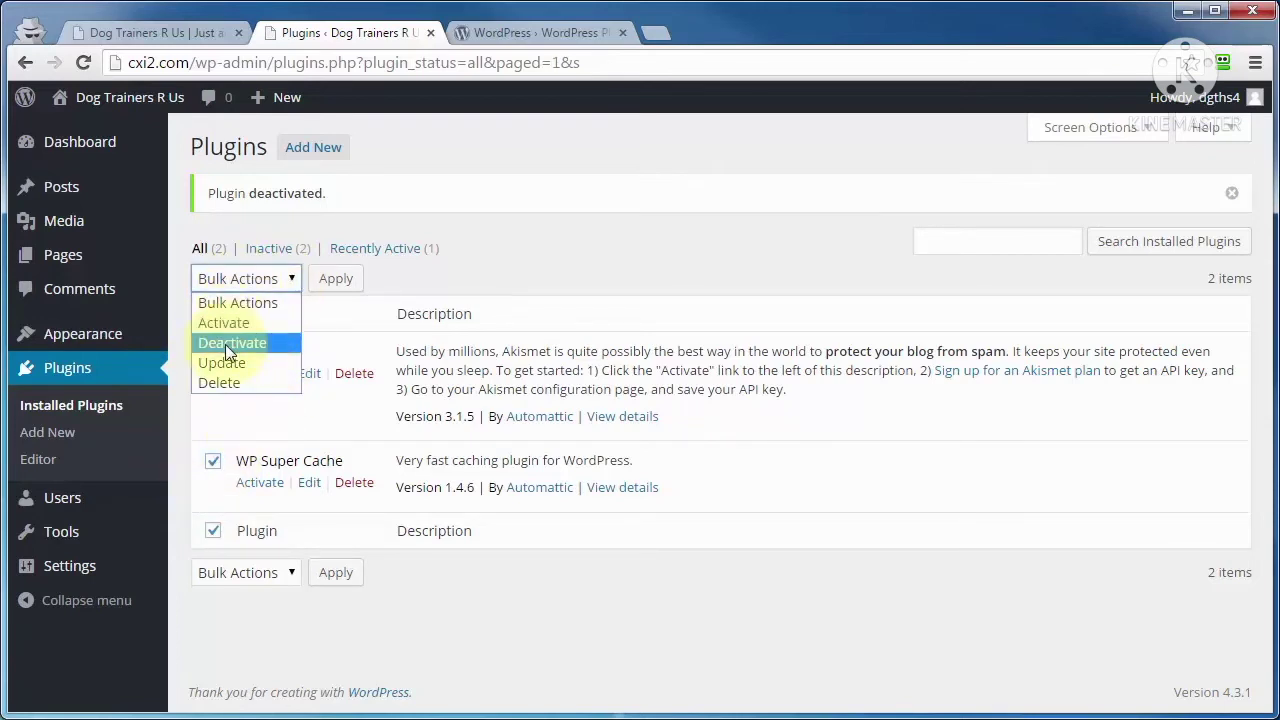
{"action": "left_click", "coordinate": [217, 381]}
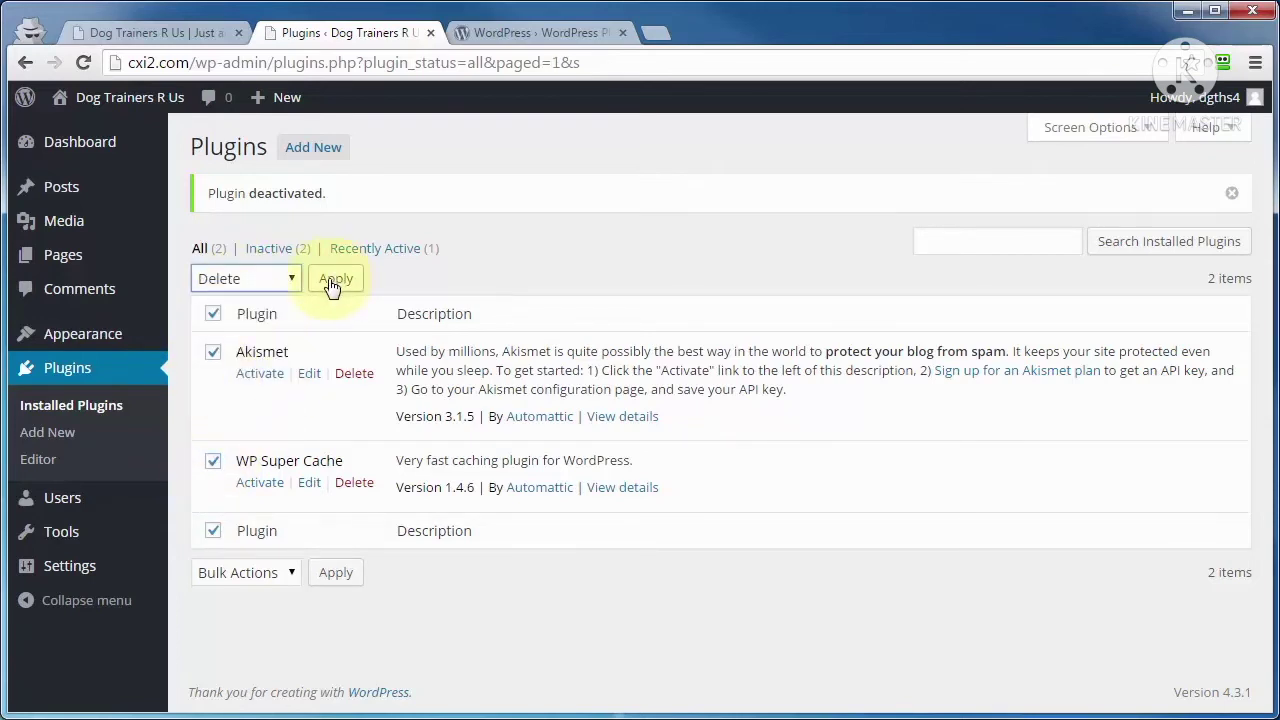
{"action": "left_click", "coordinate": [213, 313]}
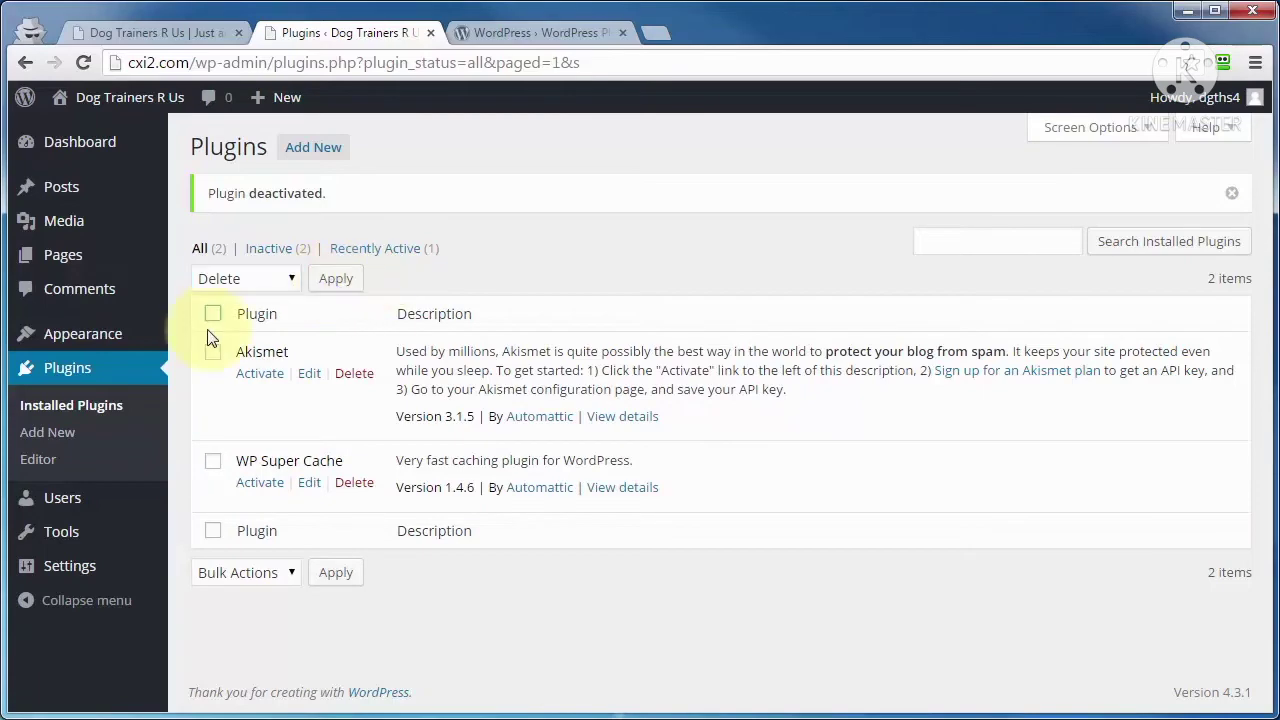
Delete the WP Super Cache plugin along with its files and data.
{"action": "left_click", "coordinate": [354, 484]}
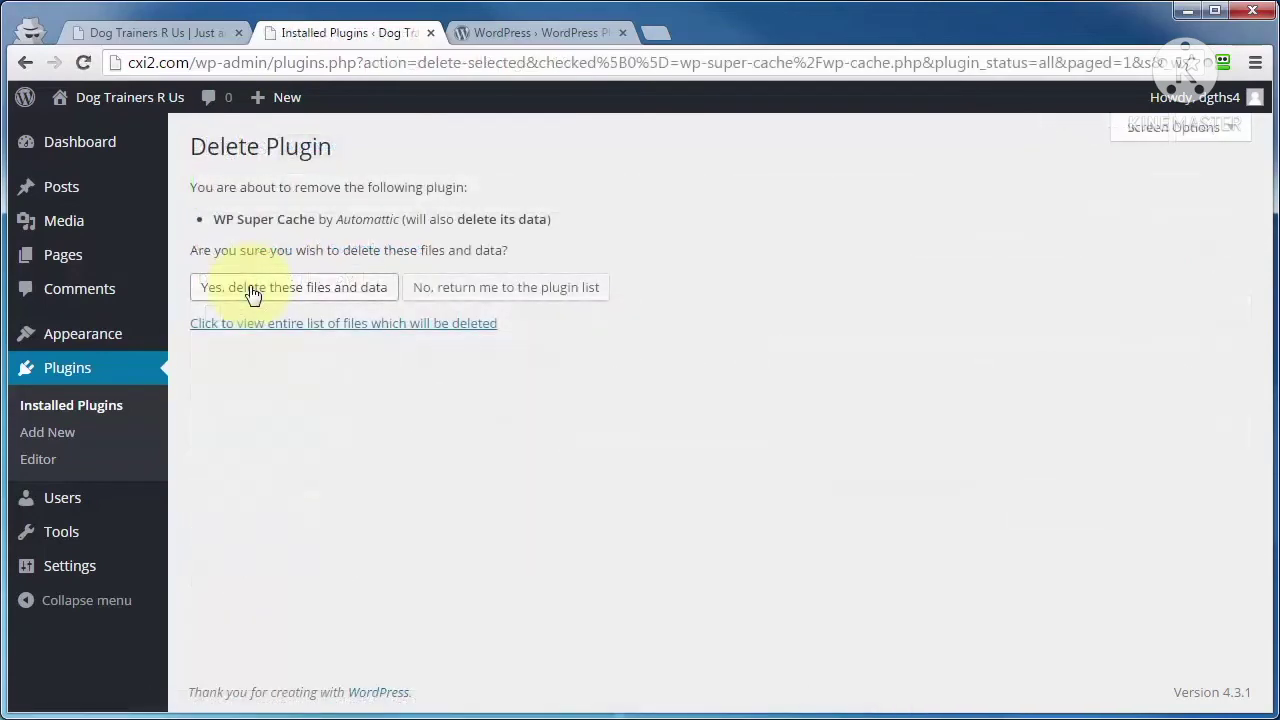
{"action": "left_click", "coordinate": [250, 288]}
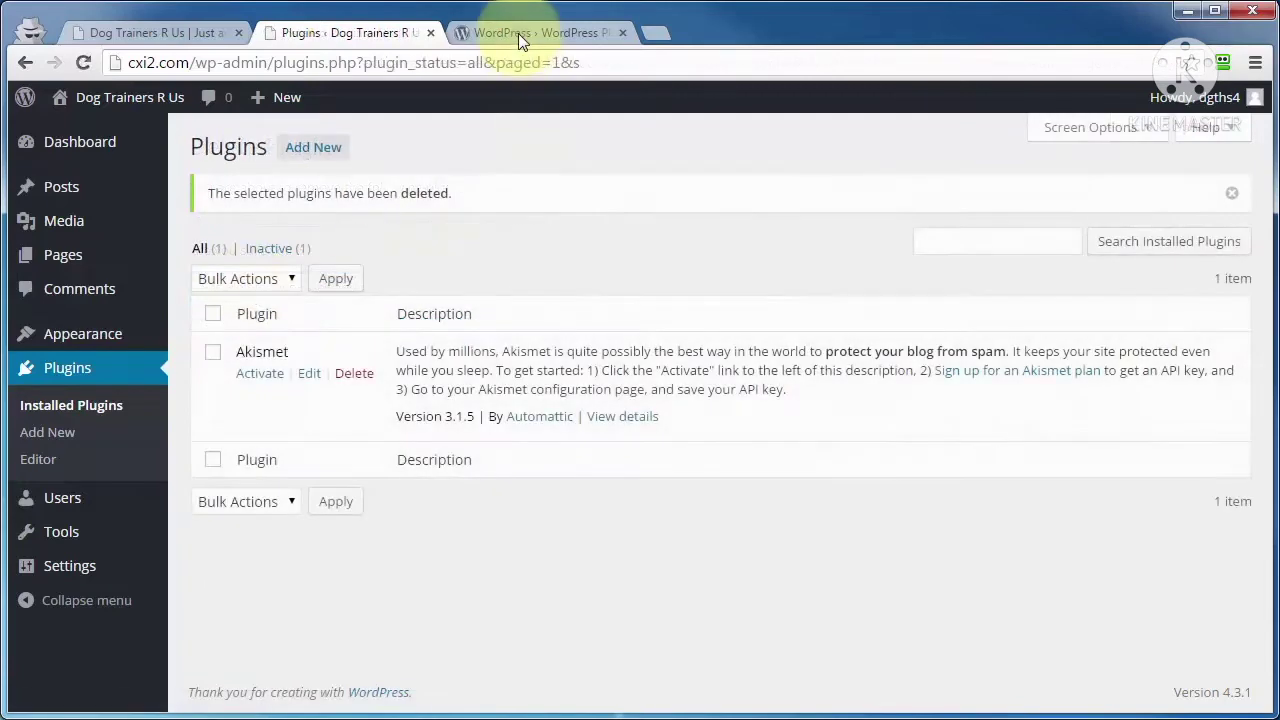
Open the WP Super Cache page in the WordPress.org Plugin Directory.
{"action": "left_click", "coordinate": [518, 32]}
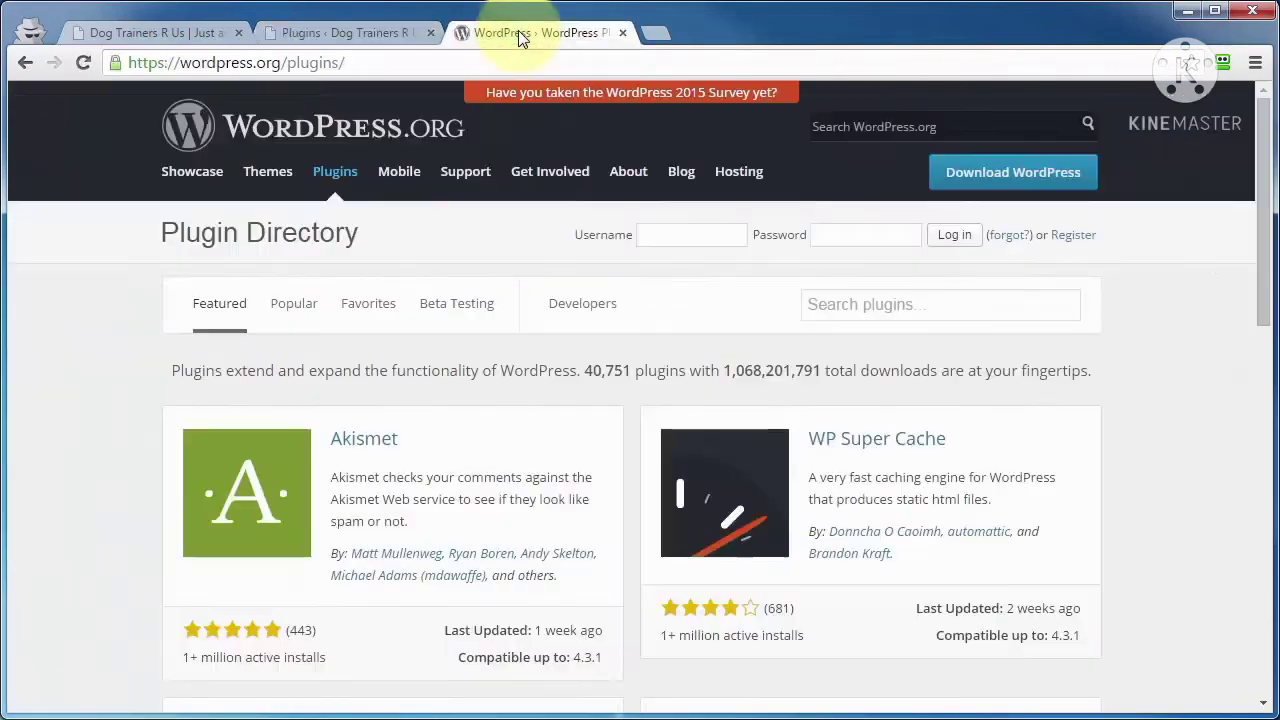
{"action": "left_click", "coordinate": [862, 452]}
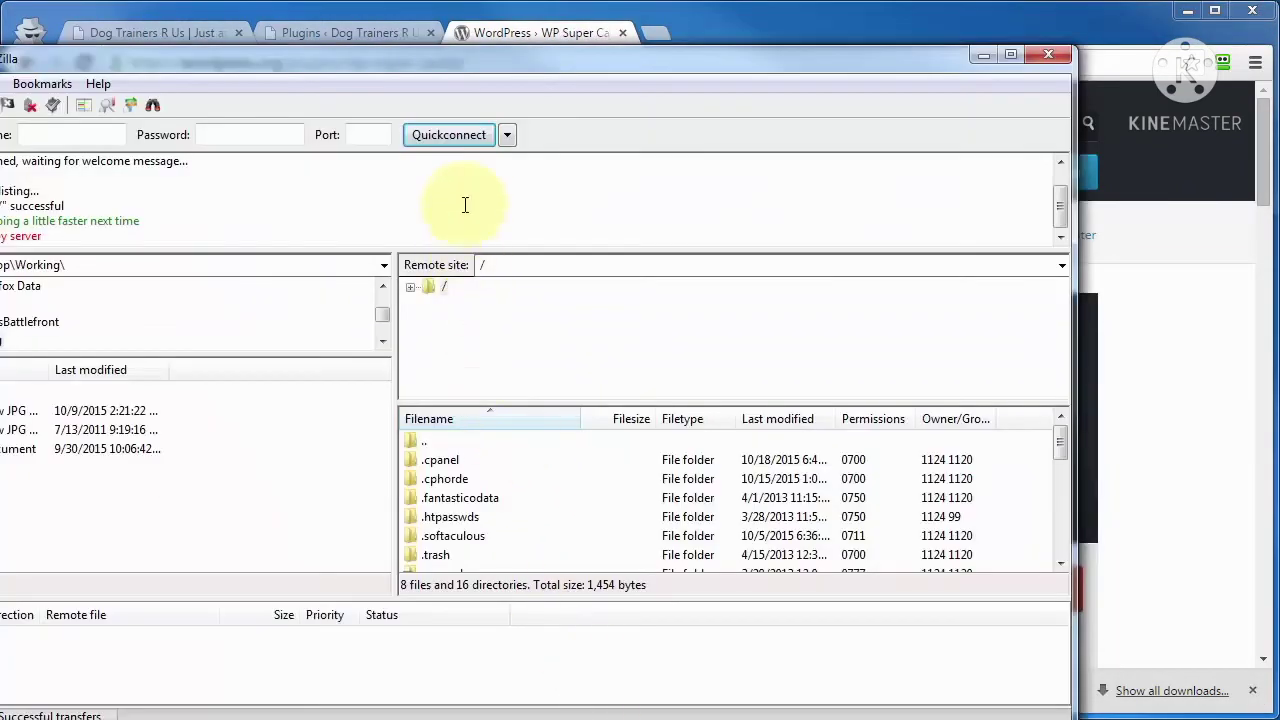
Extract the downloaded WP Super Cache zip into a wp-super-cache.1.4.6 folder with 7-Zip.
{"action": "left_click_drag", "start_coordinate": [494, 62], "coordinate": [640, 2]}
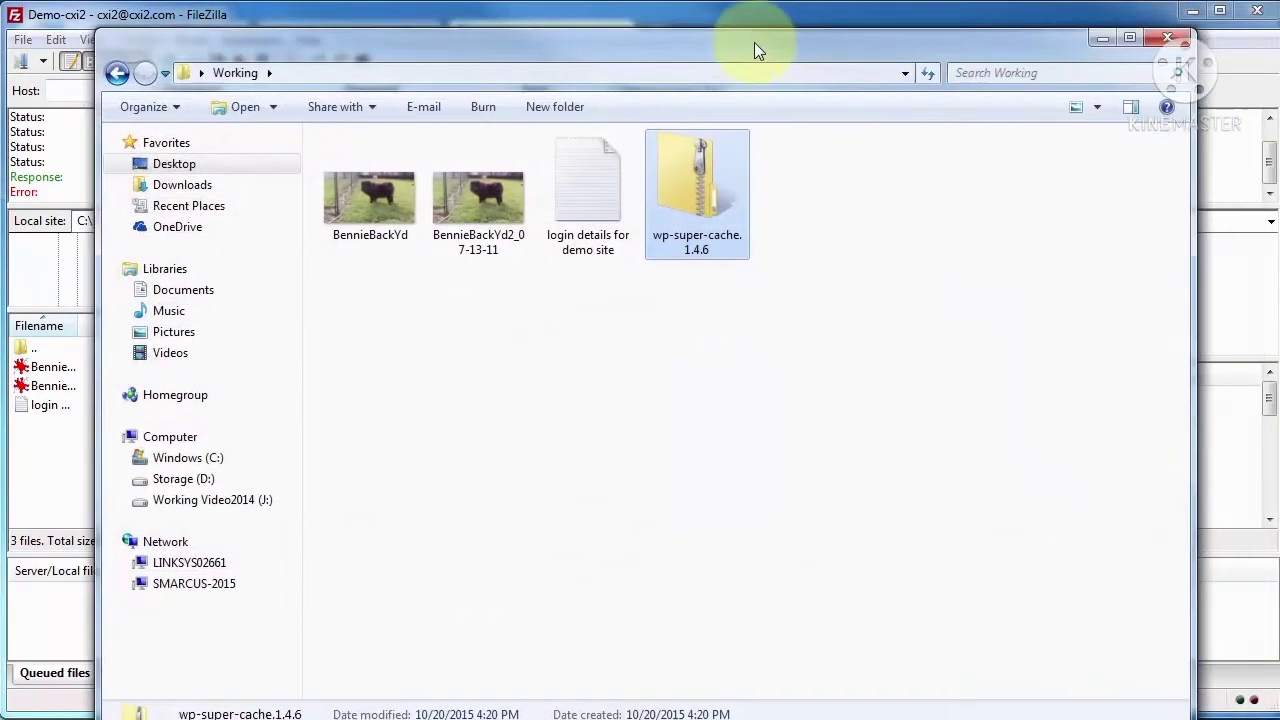
{"action": "left_click_drag", "start_coordinate": [754, 42], "coordinate": [707, 63]}
{"action": "right_click", "coordinate": [623, 211]}
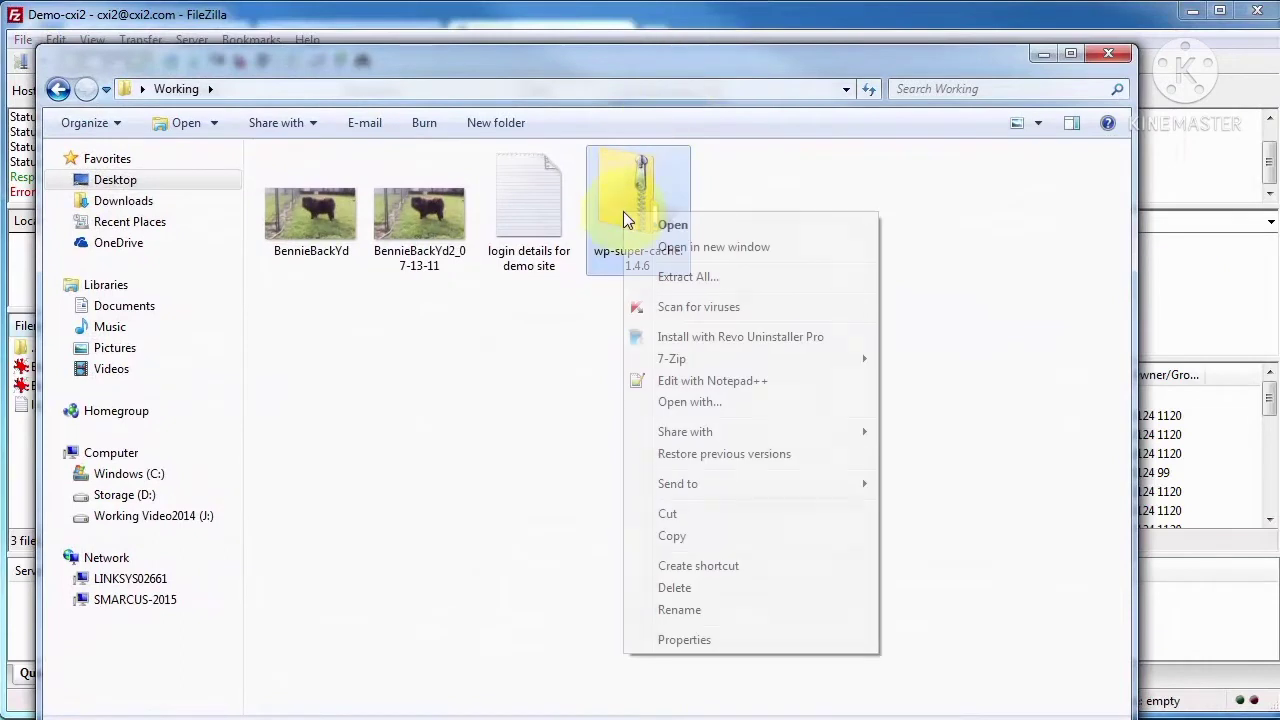
{"action": "mouse_move", "coordinate": [678, 362]}
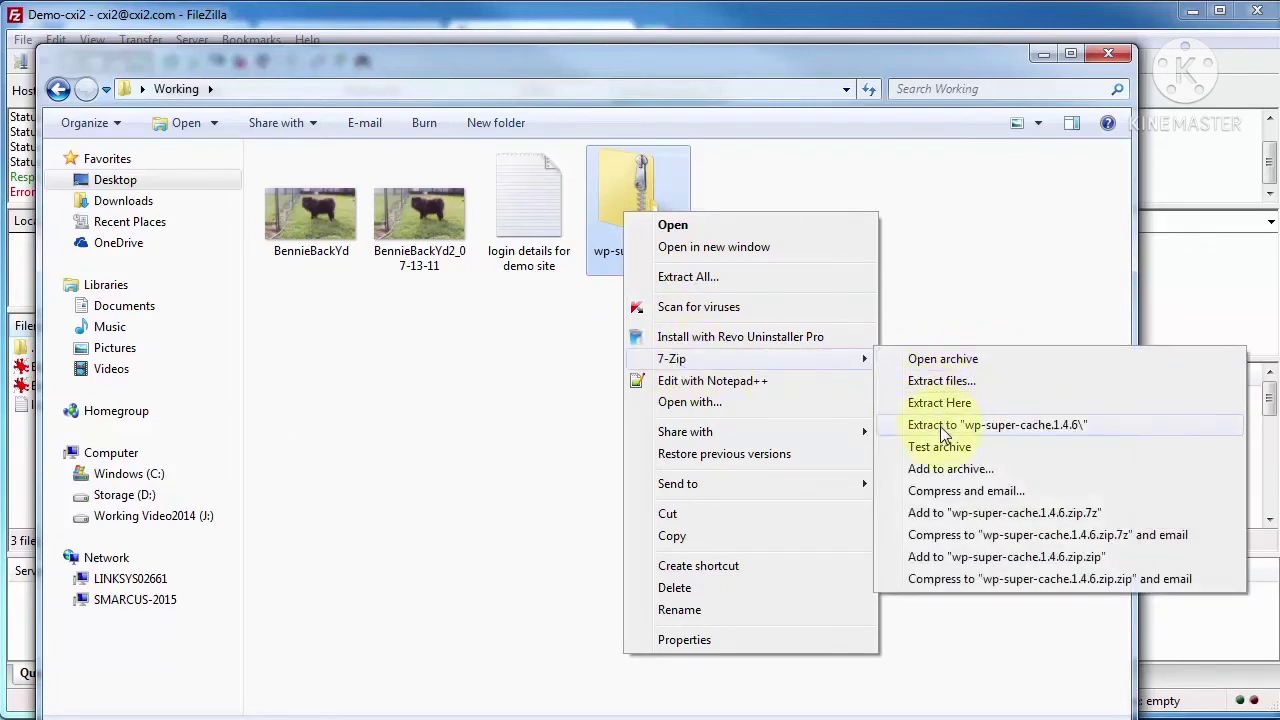
{"action": "left_click", "coordinate": [943, 432]}
Browse into the extracted wp-super-cache folder to inspect the plugin files.
{"action": "double_click", "coordinate": [330, 237]}
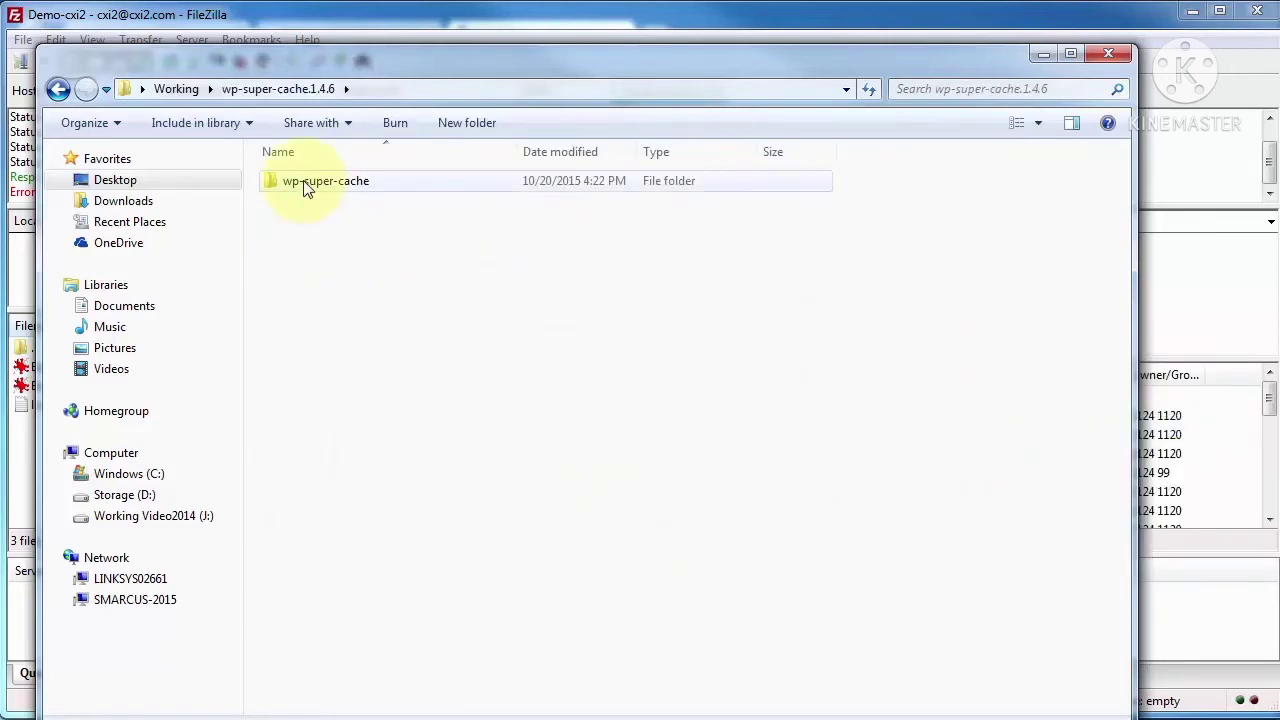
{"action": "double_click", "coordinate": [308, 187]}
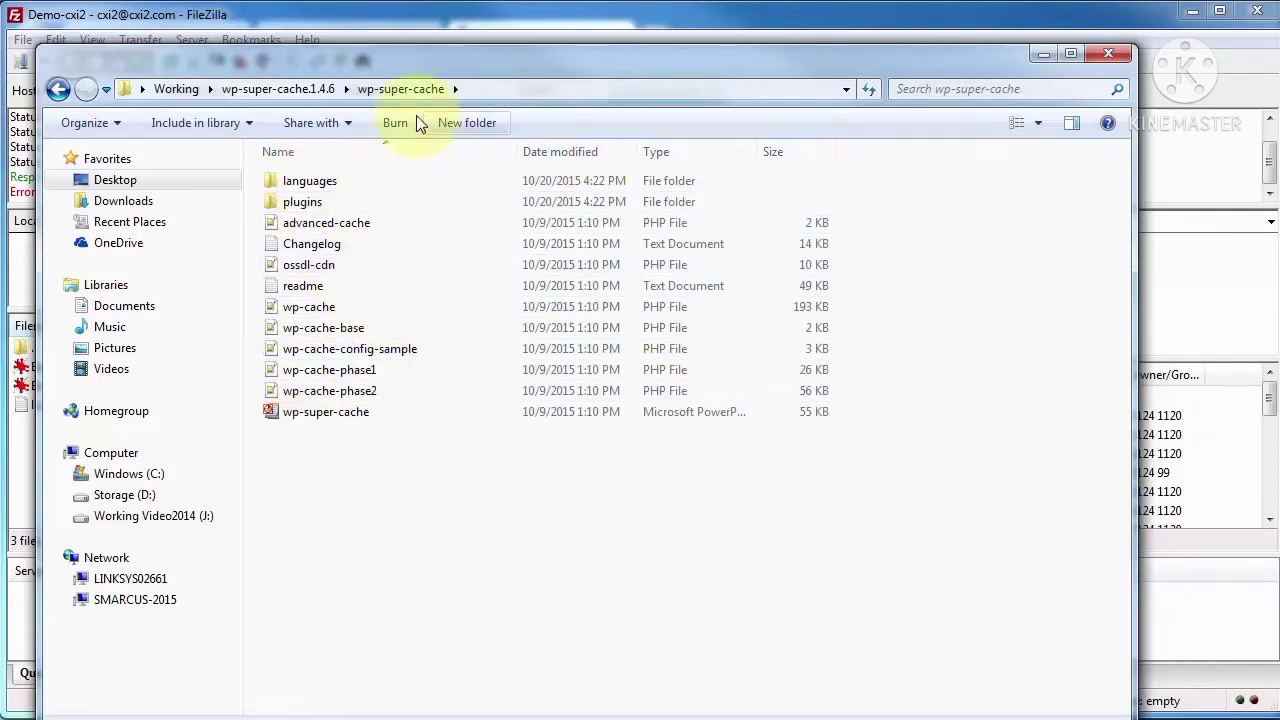
{"action": "left_click", "coordinate": [318, 90]}
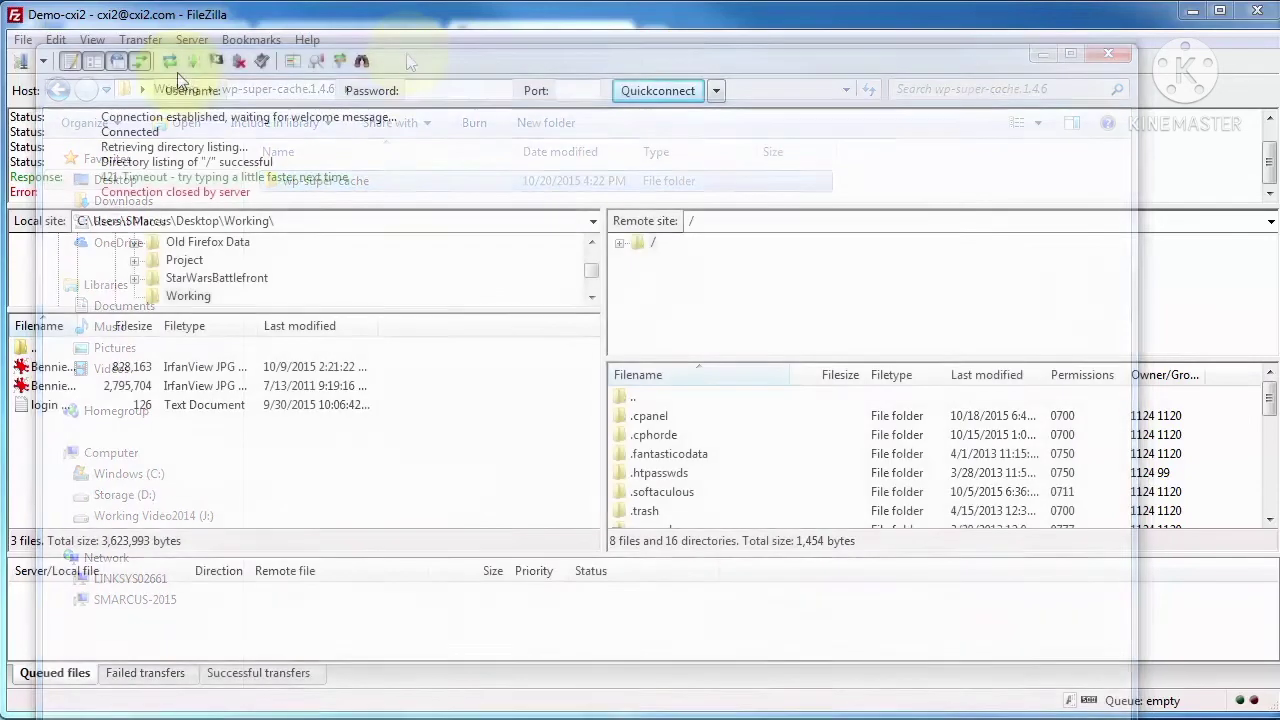
Reconnect to the FTP server and open the remote /public_html/wp-content/plugins folder.
{"action": "left_click", "coordinate": [170, 61]}
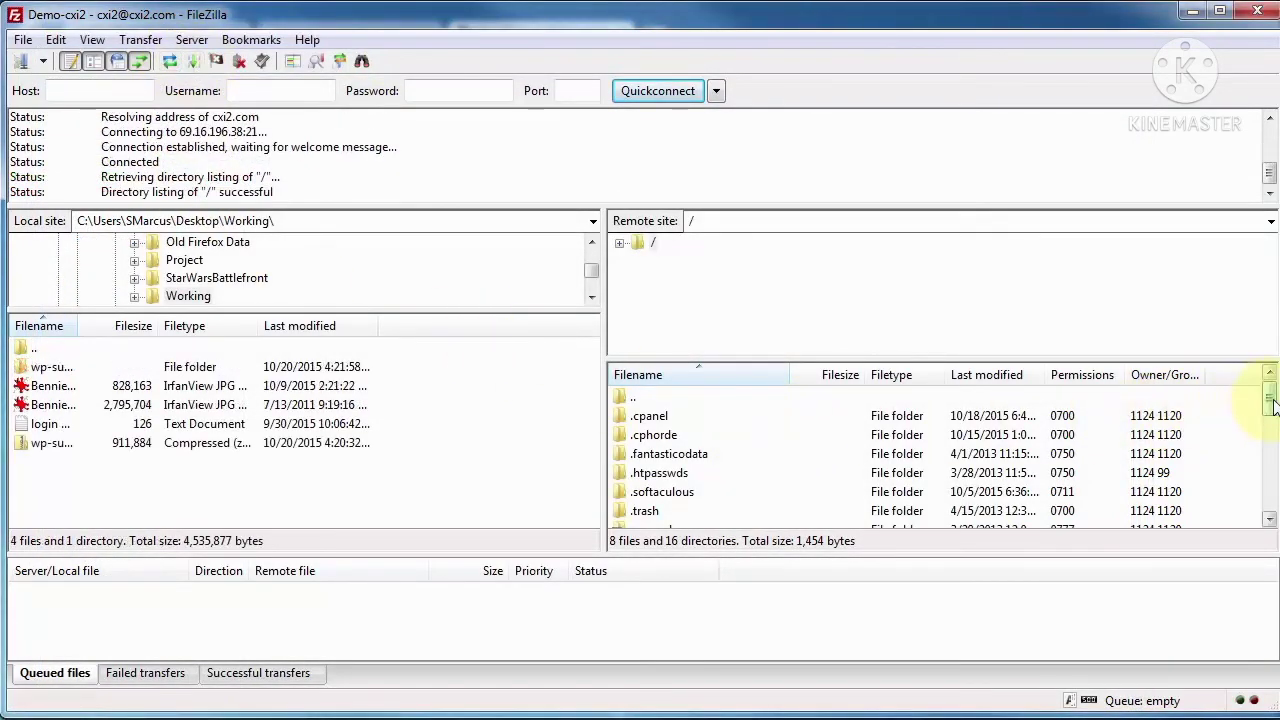
{"action": "left_click_drag", "start_coordinate": [1272, 405], "coordinate": [1268, 465]}
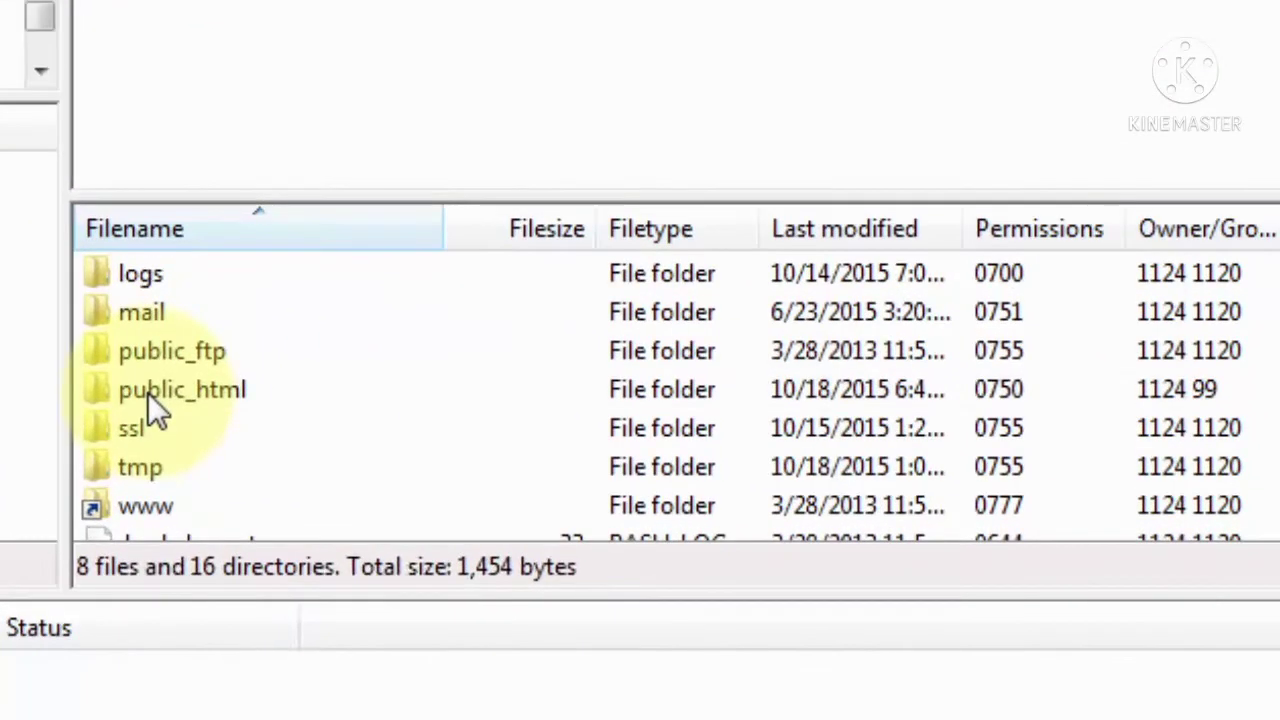
{"action": "left_click", "coordinate": [644, 454]}
{"action": "double_click", "coordinate": [148, 393]}
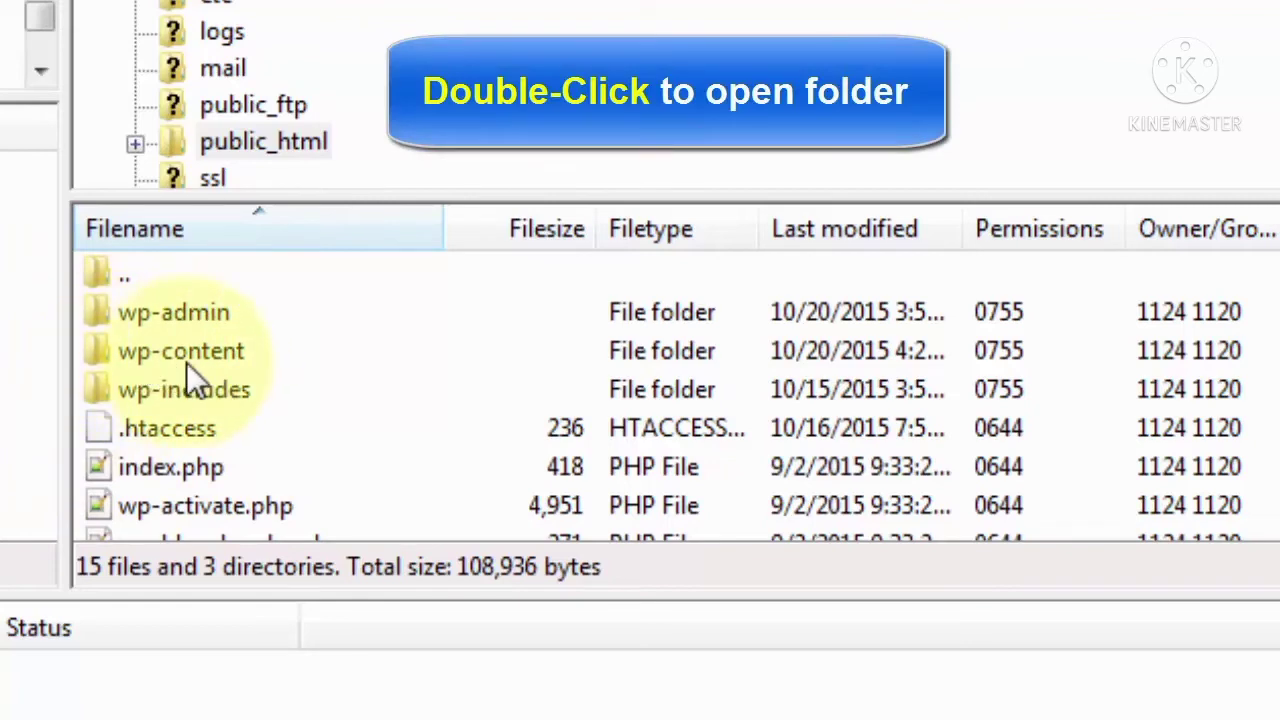
{"action": "double_click", "coordinate": [113, 358]}
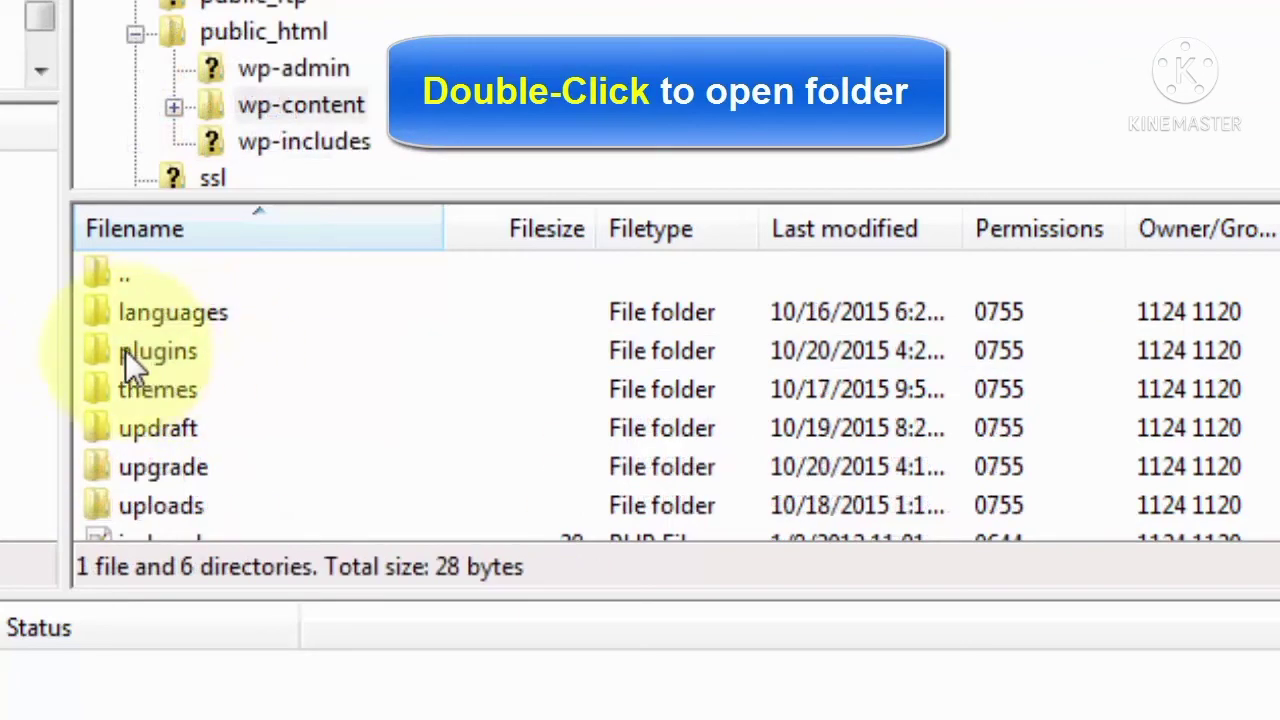
{"action": "double_click", "coordinate": [125, 350]}
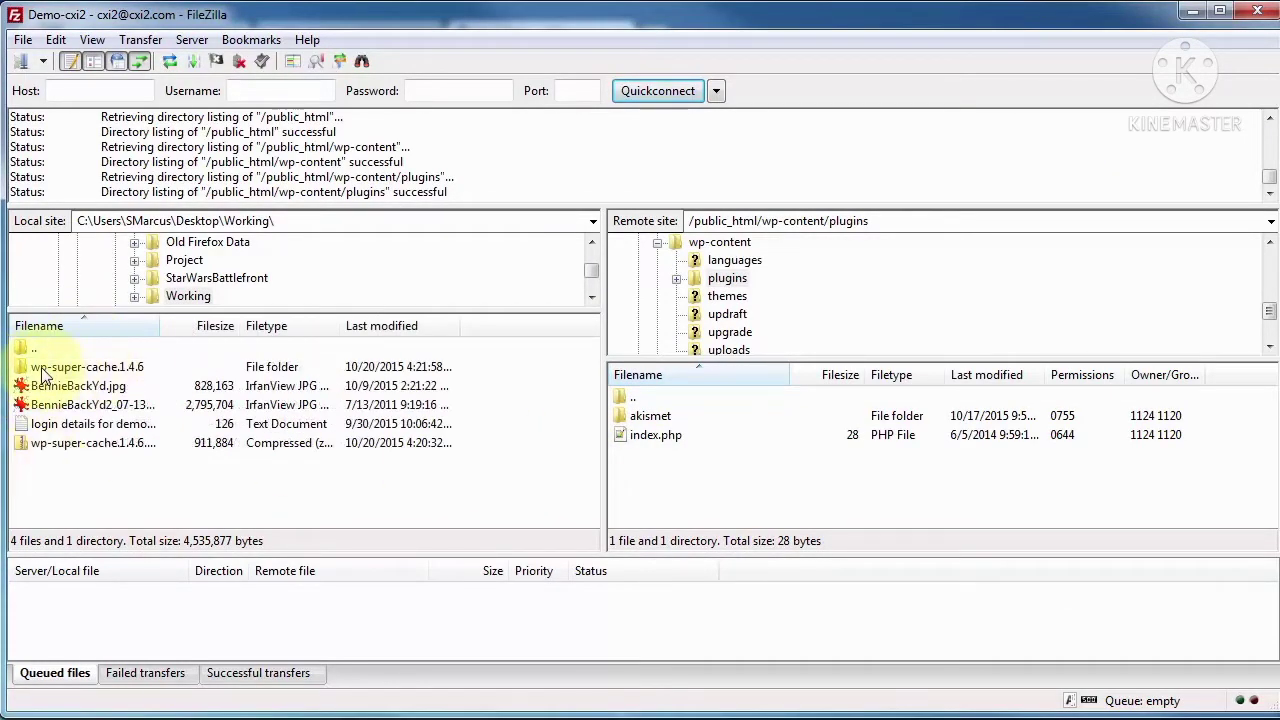
Upload the extracted local wp-super-cache folder into the remote plugins folder.
{"action": "double_click", "coordinate": [44, 370]}
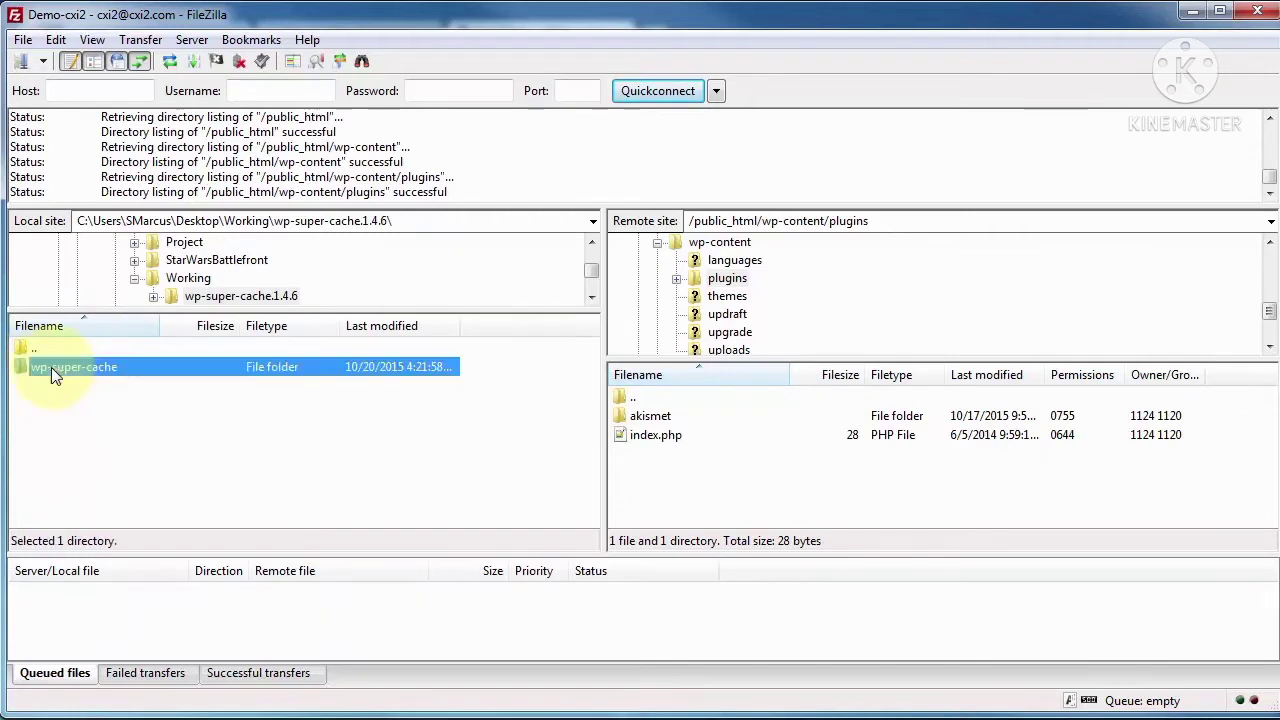
{"action": "double_click", "coordinate": [51, 367]}
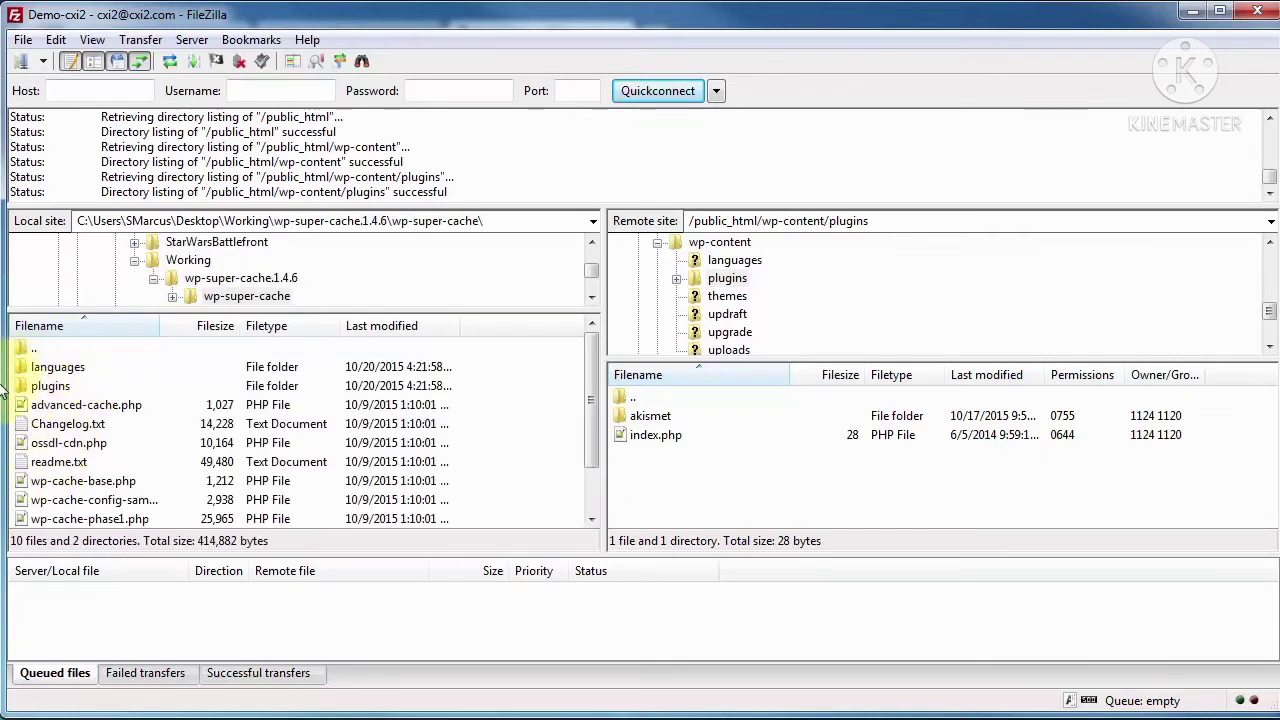
{"action": "left_click", "coordinate": [200, 287]}
{"action": "left_click_drag", "start_coordinate": [43, 363], "coordinate": [727, 476]}
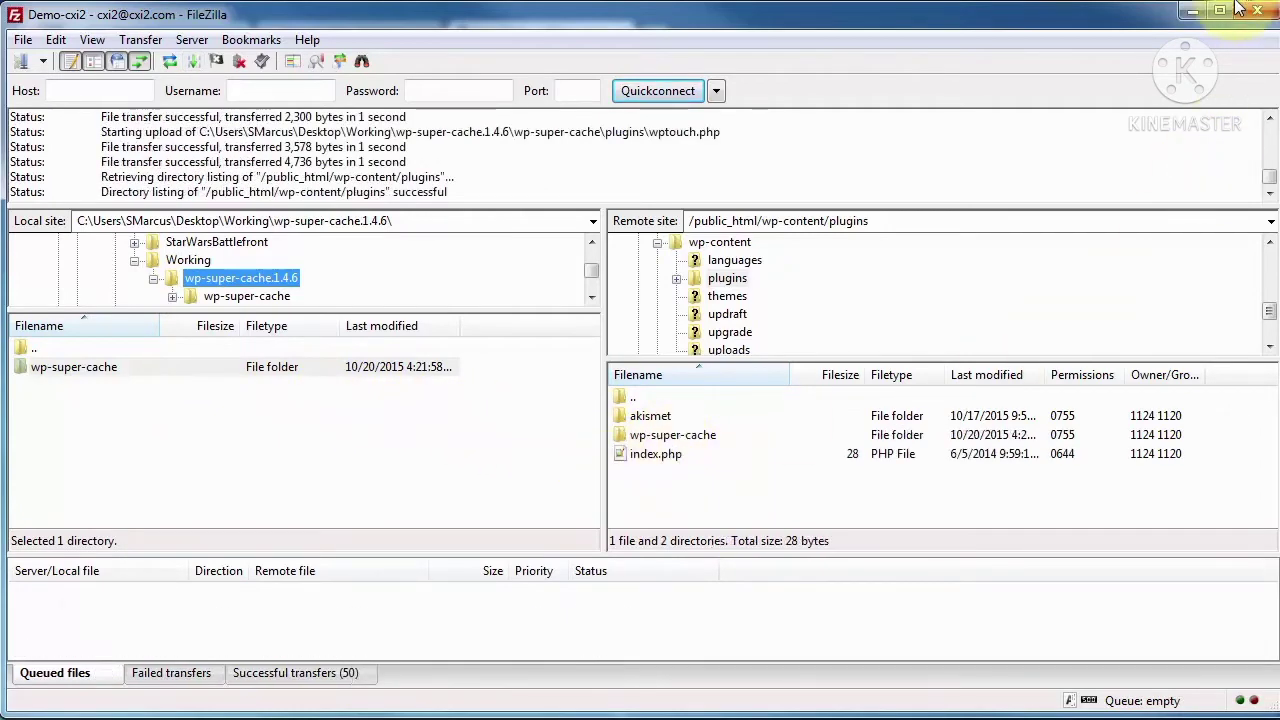
Activate the uploaded WP Super Cache plugin on the WordPress Plugins page.
{"action": "left_click", "coordinate": [1190, 12]}
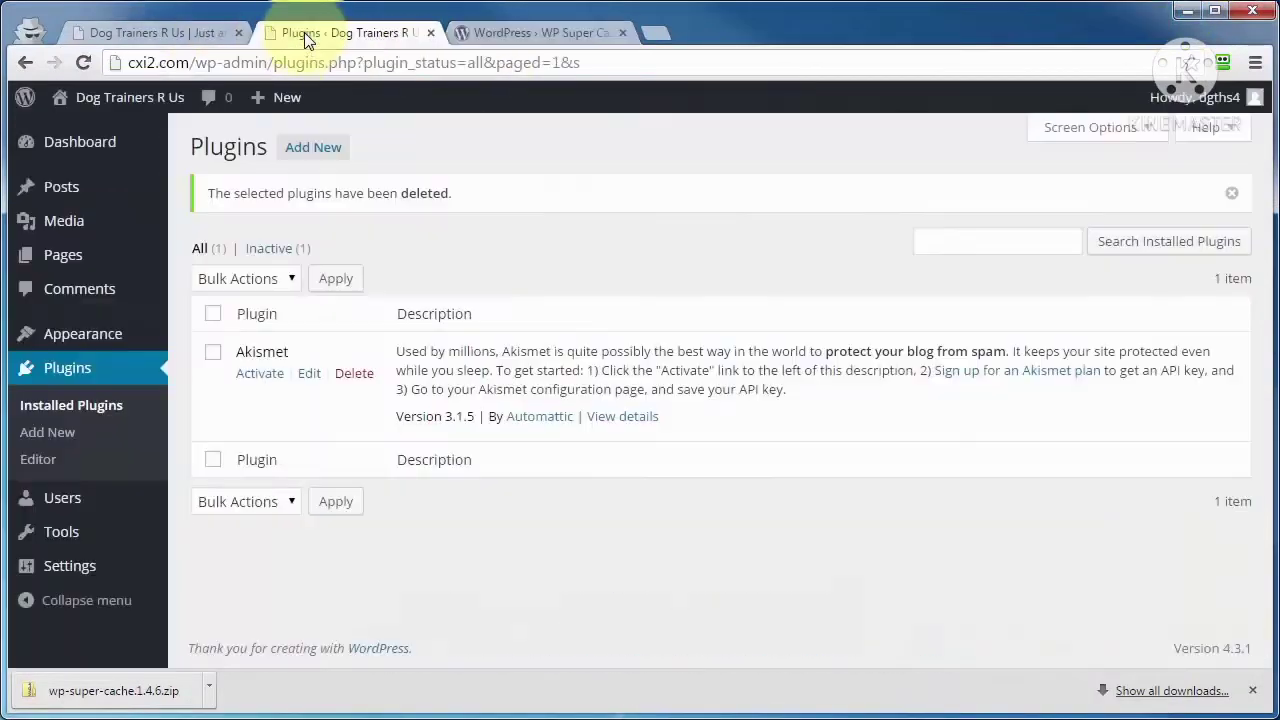
{"action": "left_click", "coordinate": [306, 40]}
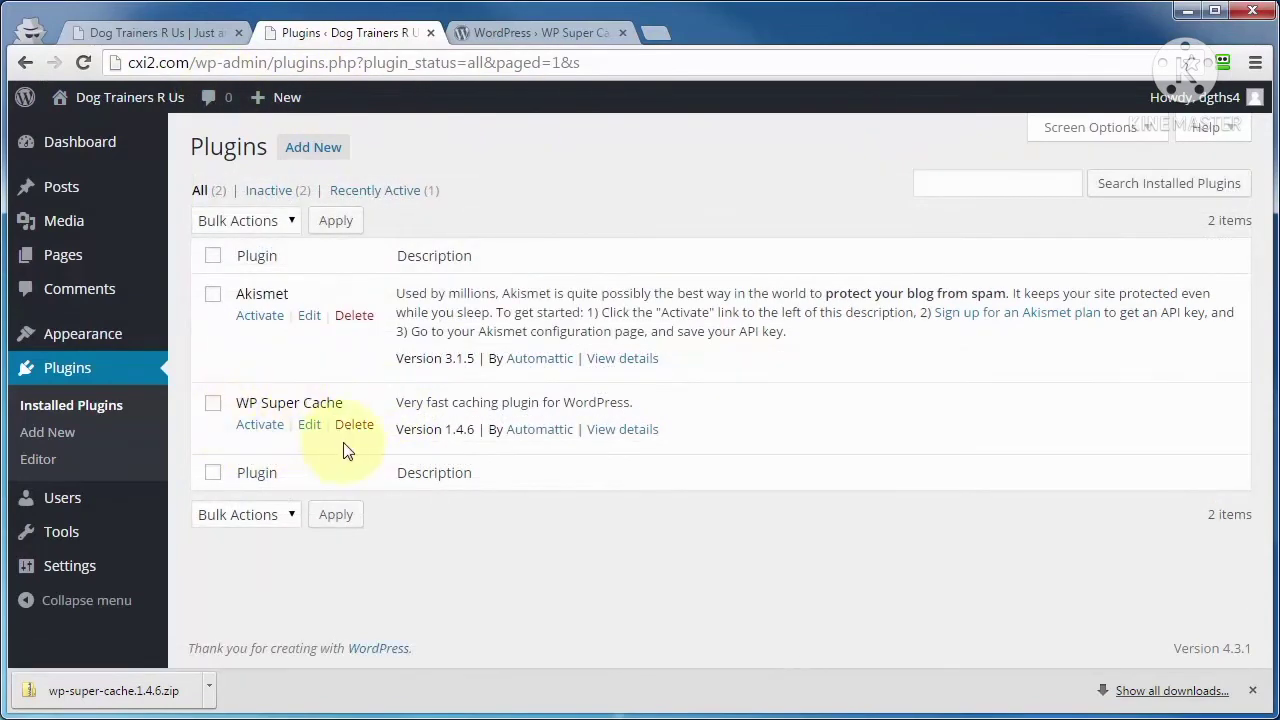
{"action": "left_click", "coordinate": [255, 427]}
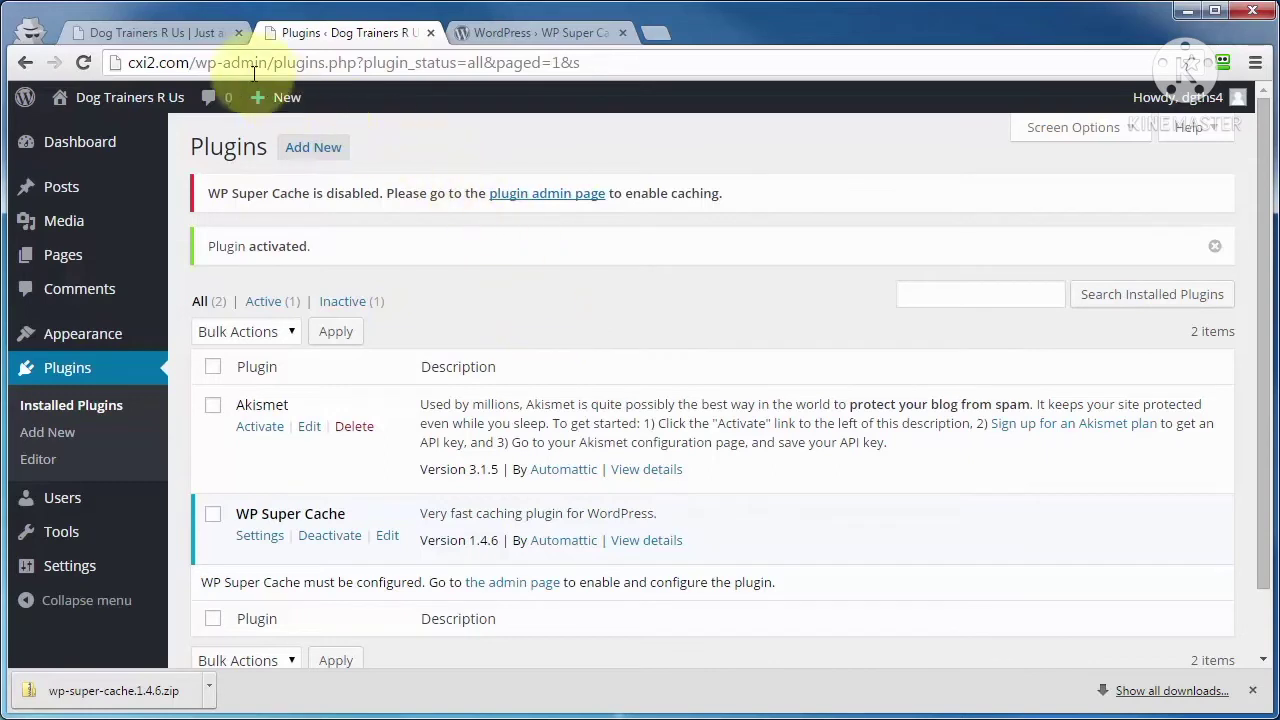
Browse the Popular and Latest listings in the WordPress.org Theme Directory.
{"action": "left_click", "coordinate": [530, 32]}
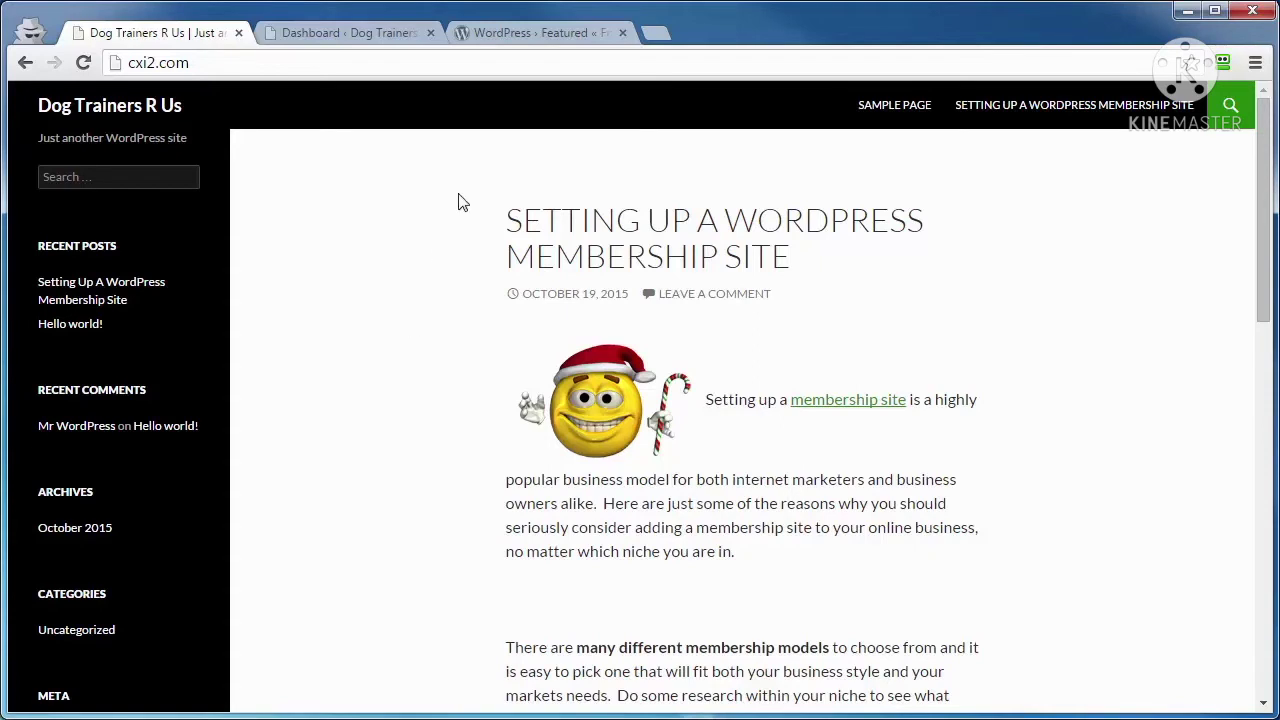
{"action": "left_click", "coordinate": [507, 35]}
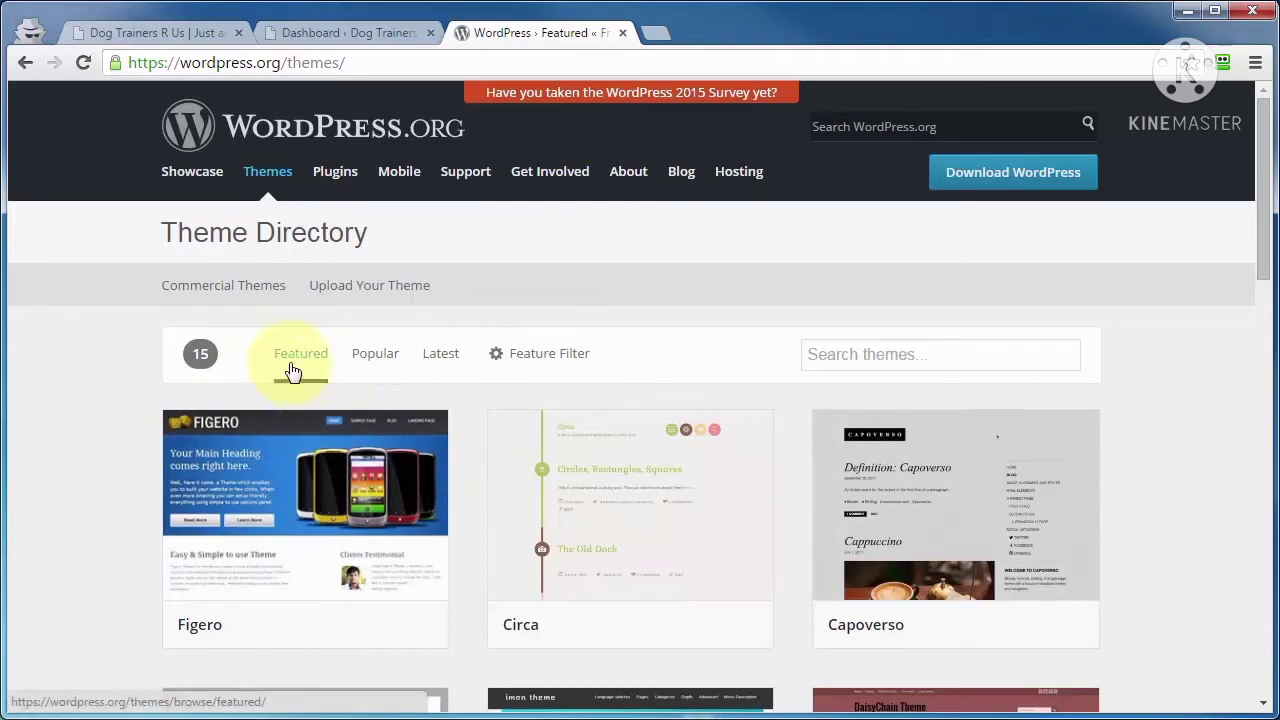
{"action": "left_click", "coordinate": [370, 358]}
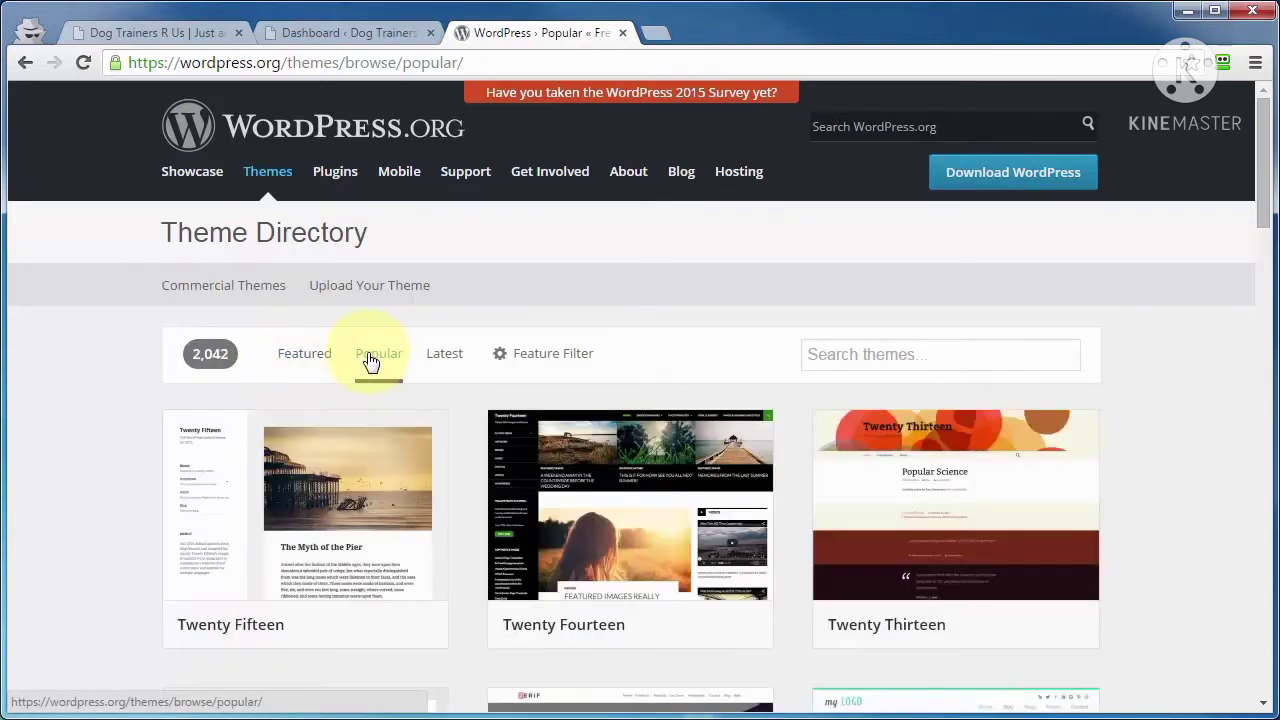
{"action": "left_click", "coordinate": [449, 362]}
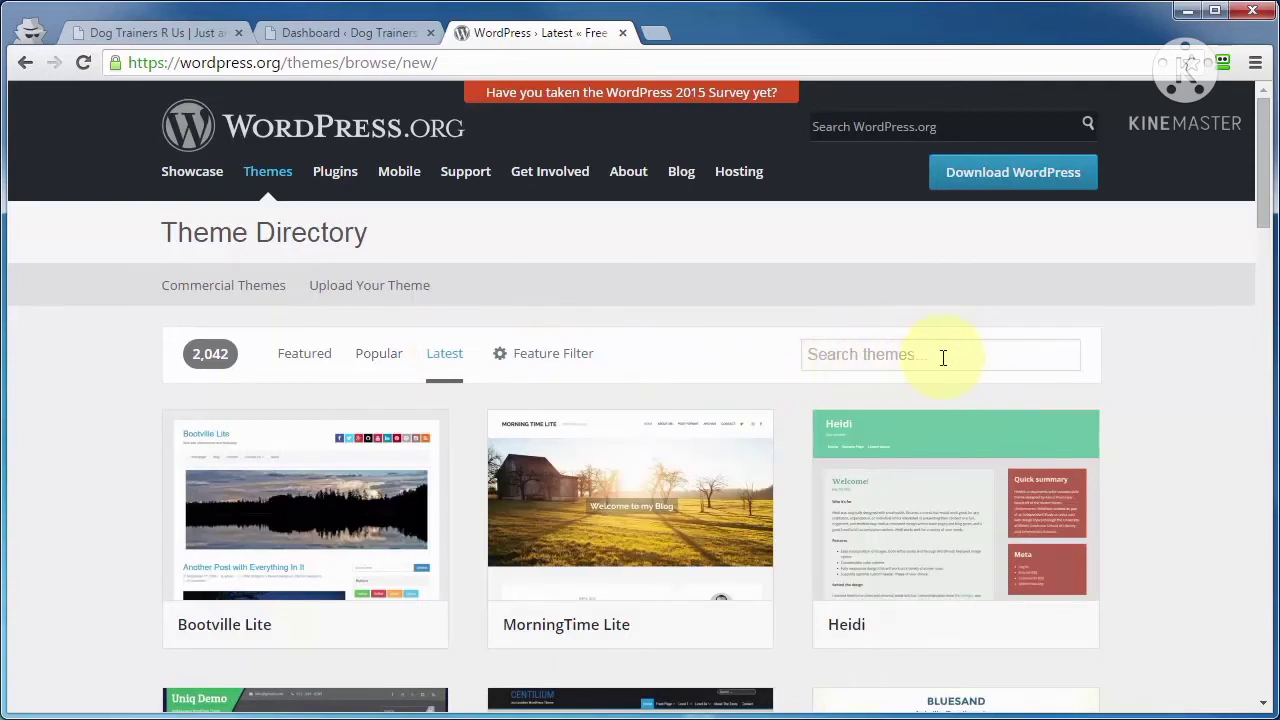
Open the theme Feature Filter and tick Black, Blue, Brown, Responsive Layout and BuddyPress.
{"action": "left_click", "coordinate": [528, 363]}
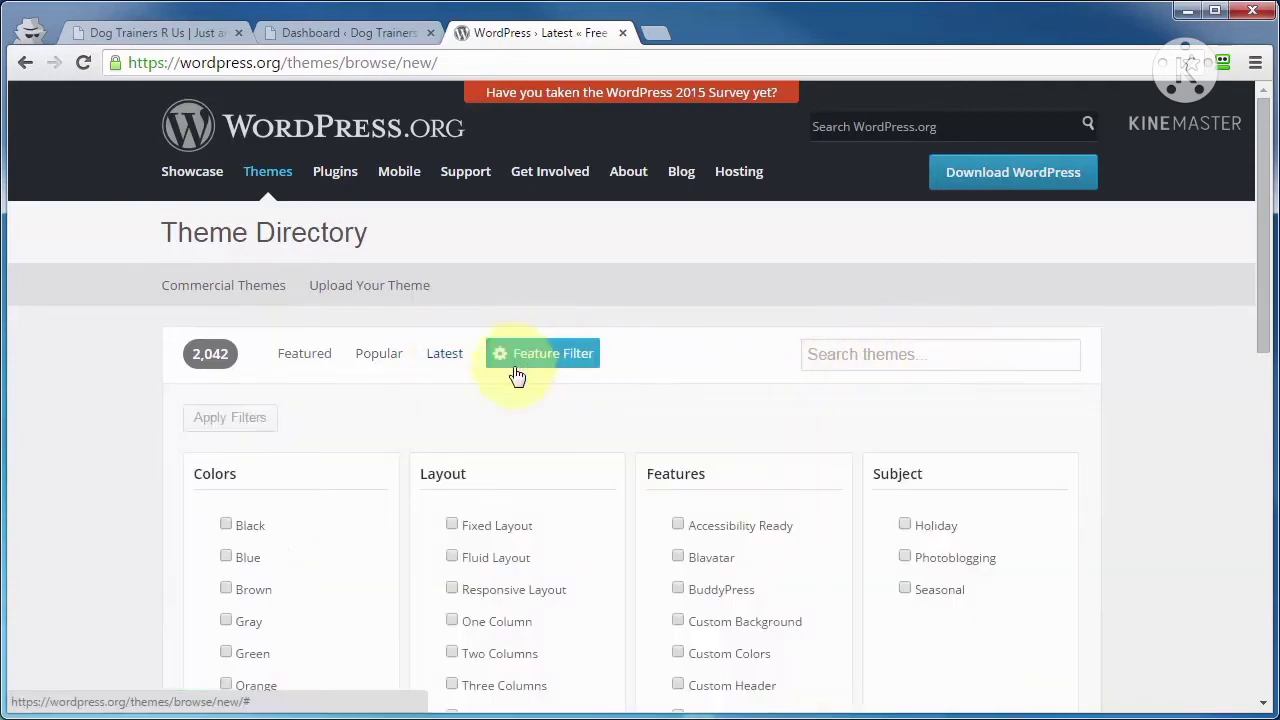
{"action": "left_click", "coordinate": [226, 526]}
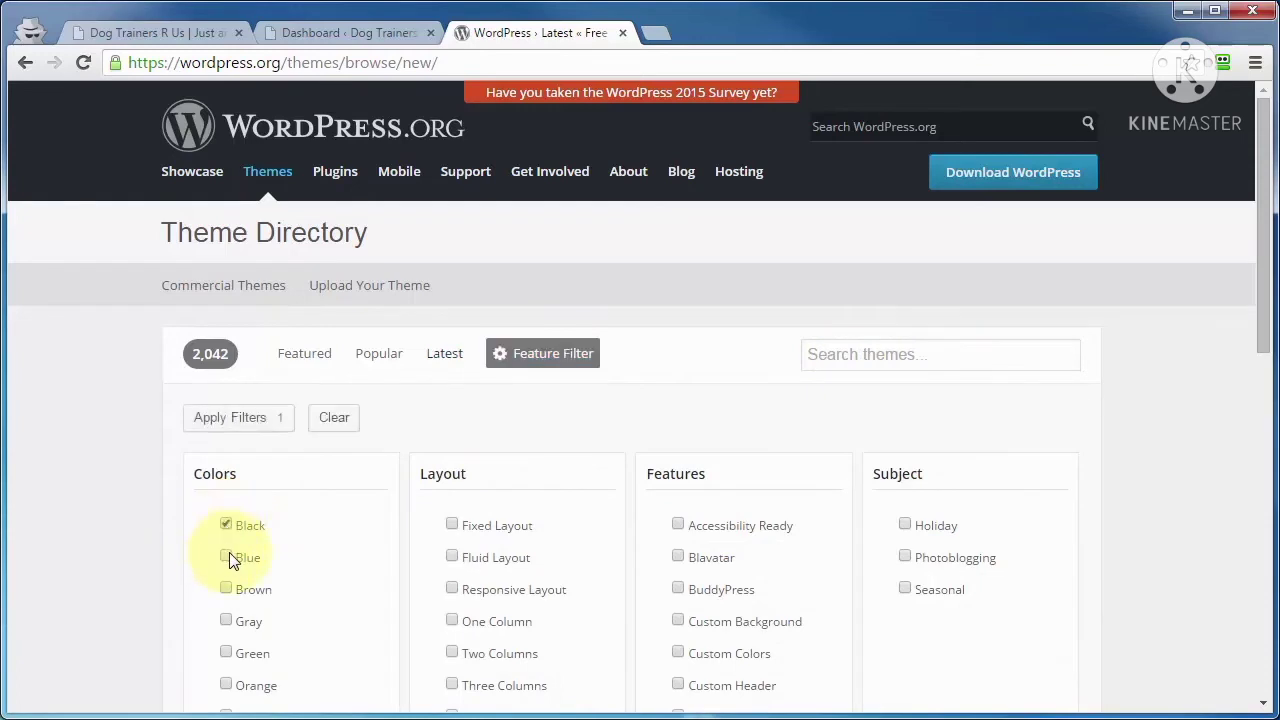
{"action": "left_click", "coordinate": [227, 557]}
{"action": "left_click", "coordinate": [226, 589]}
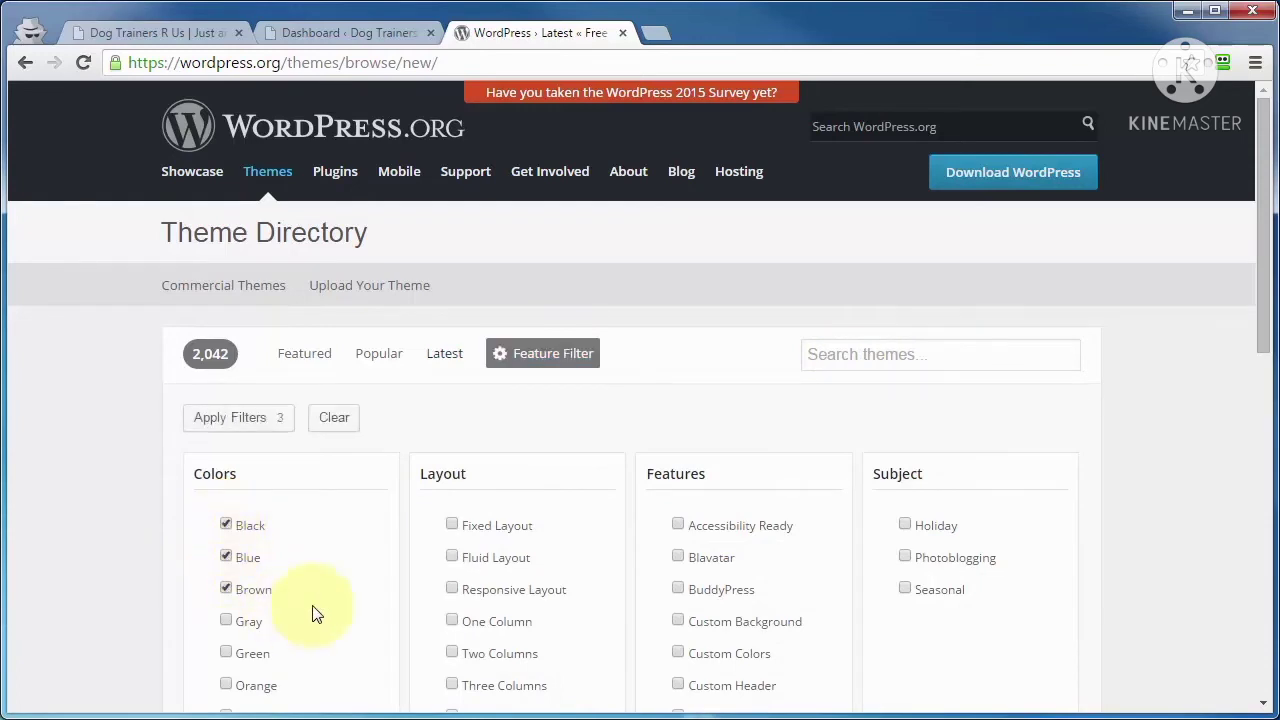
{"action": "left_click", "coordinate": [451, 589]}
{"action": "left_click", "coordinate": [678, 589]}
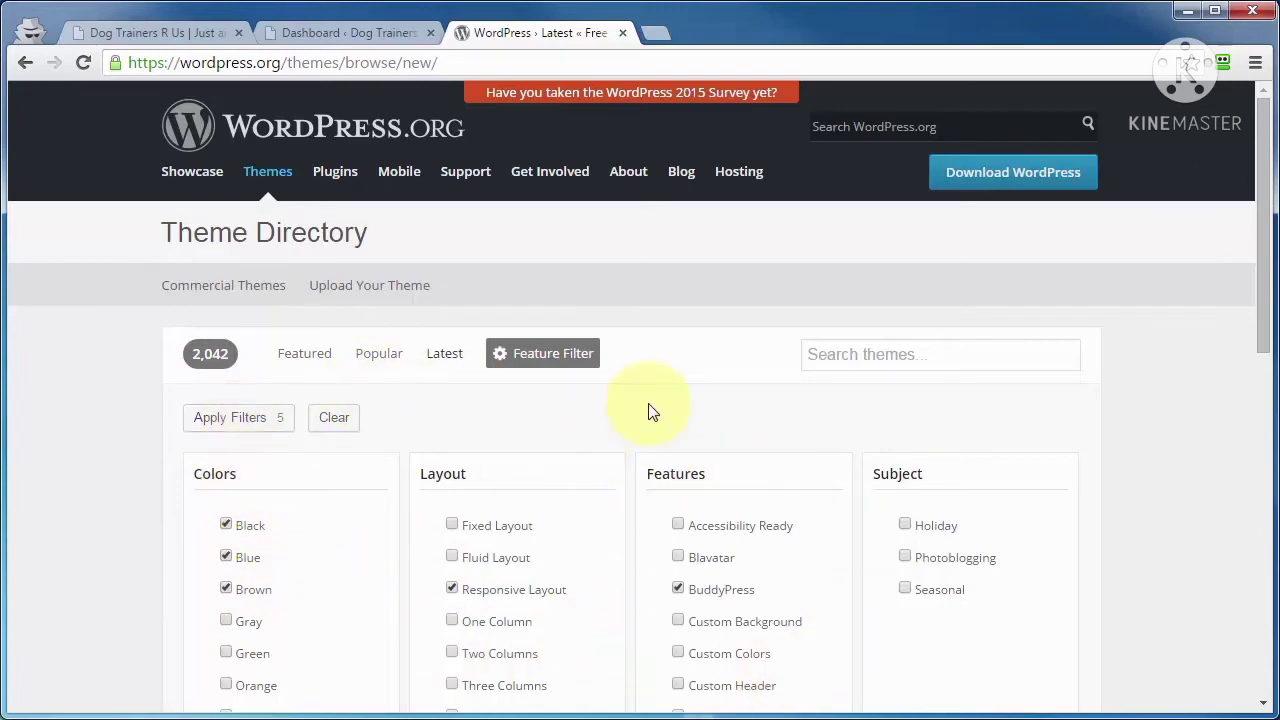
Return to the Featured themes listing in the Theme Directory.
{"action": "left_click", "coordinate": [297, 358]}
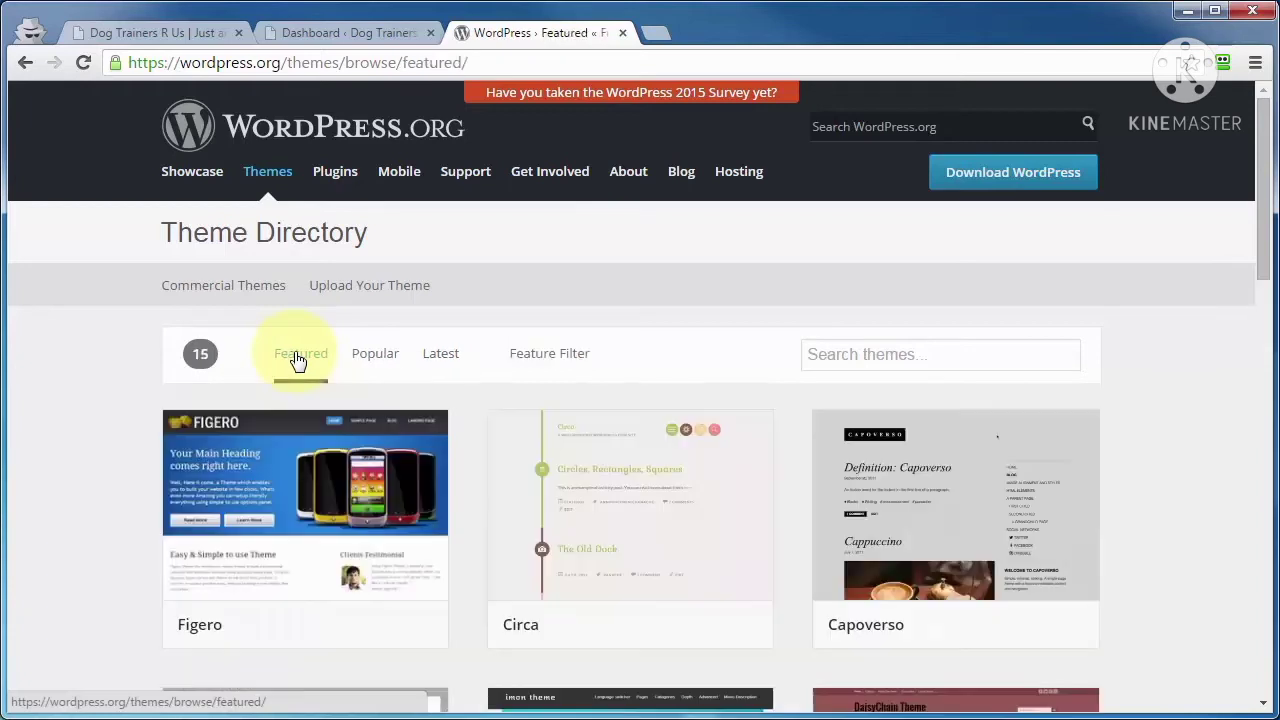
{"action": "scroll", "coordinate": [251, 485], "scroll_direction": "down", "scroll_amount": 1}
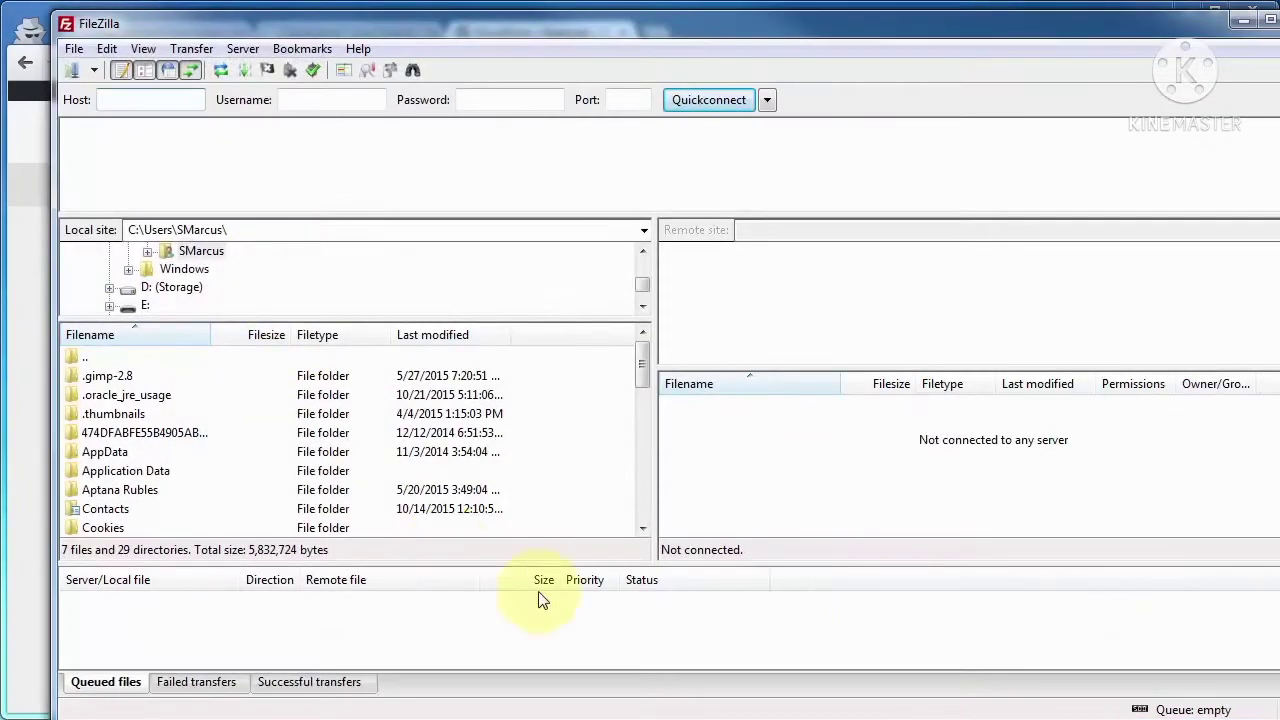
Connect to the site's FTP server through the Site Manager.
{"action": "left_click", "coordinate": [72, 49]}
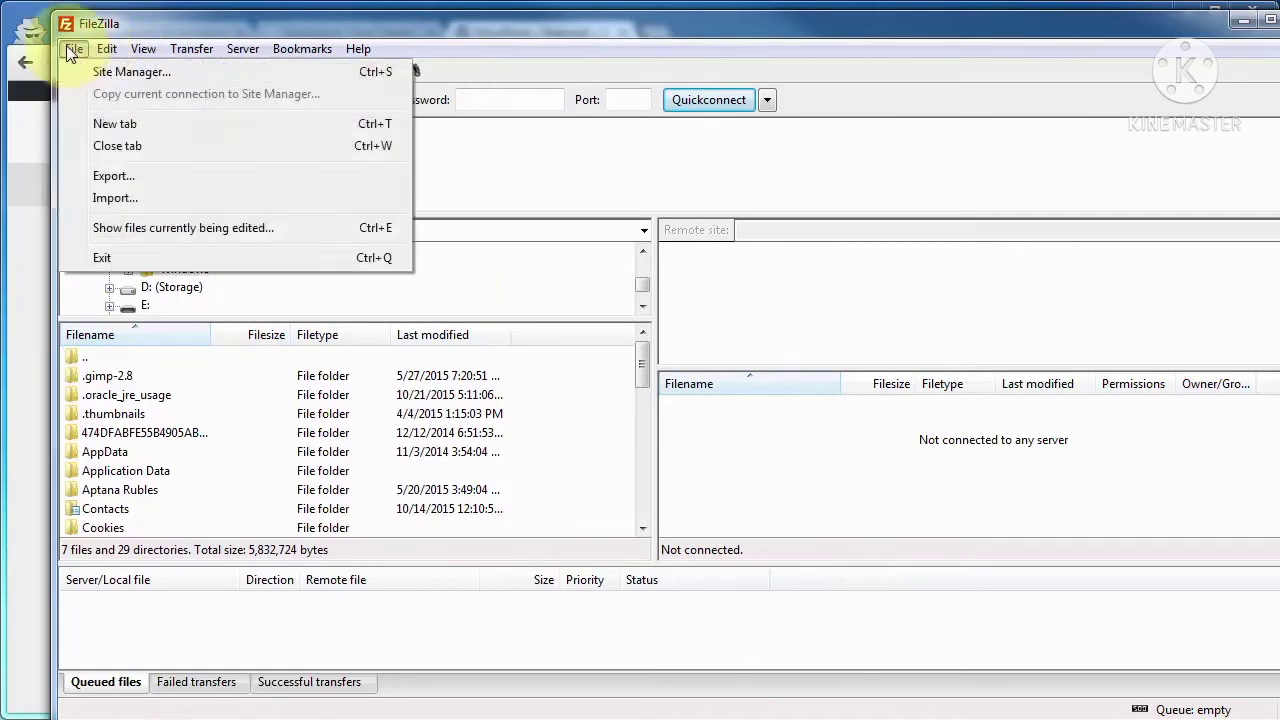
{"action": "left_click", "coordinate": [100, 77]}
{"action": "left_click", "coordinate": [730, 573]}
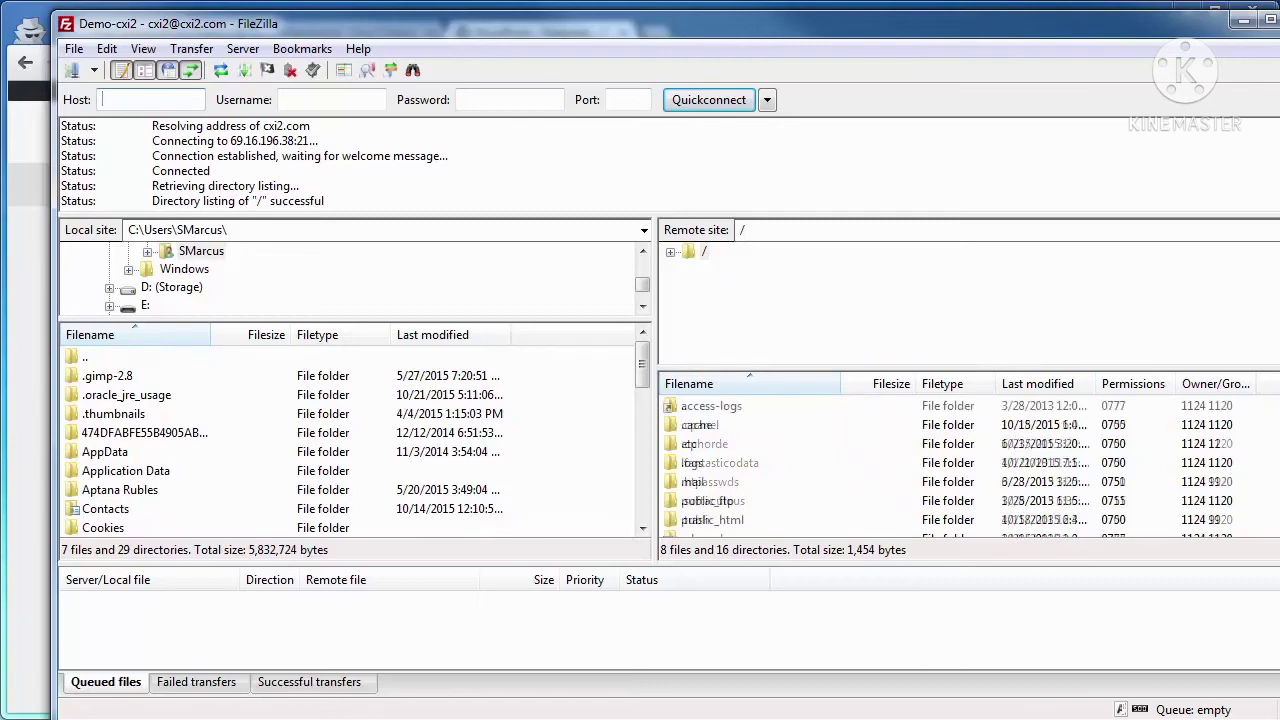
Open the remote /public_html/wp-content/themes folder to inspect installed themes.
{"action": "scroll", "coordinate": [968, 465], "scroll_direction": "down", "scroll_amount": 1}
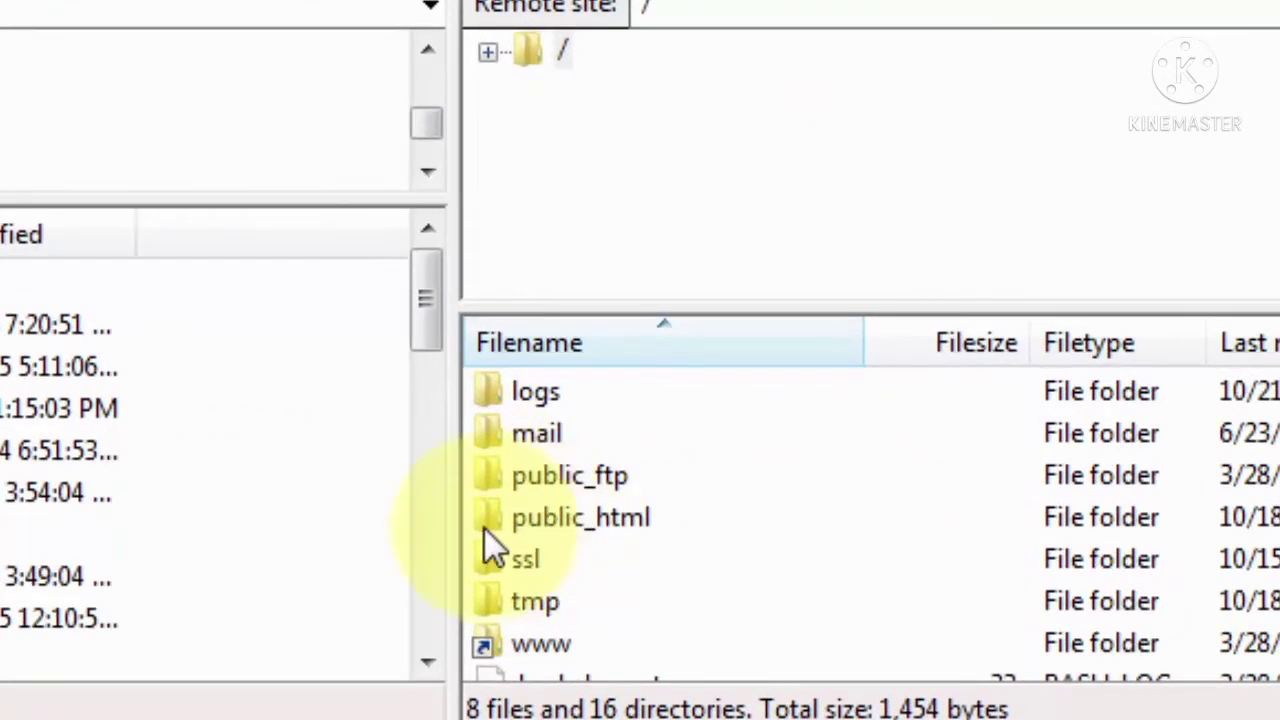
{"action": "double_click", "coordinate": [556, 526]}
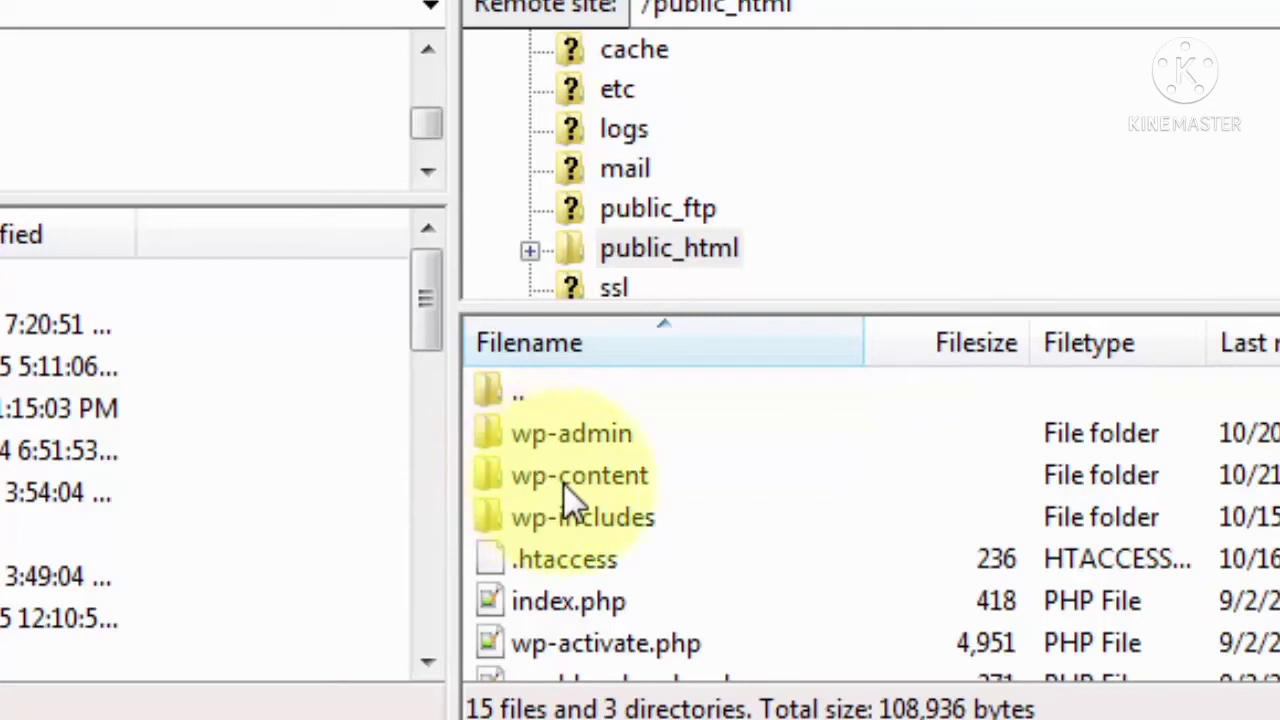
{"action": "left_click", "coordinate": [524, 482]}
{"action": "double_click", "coordinate": [524, 482]}
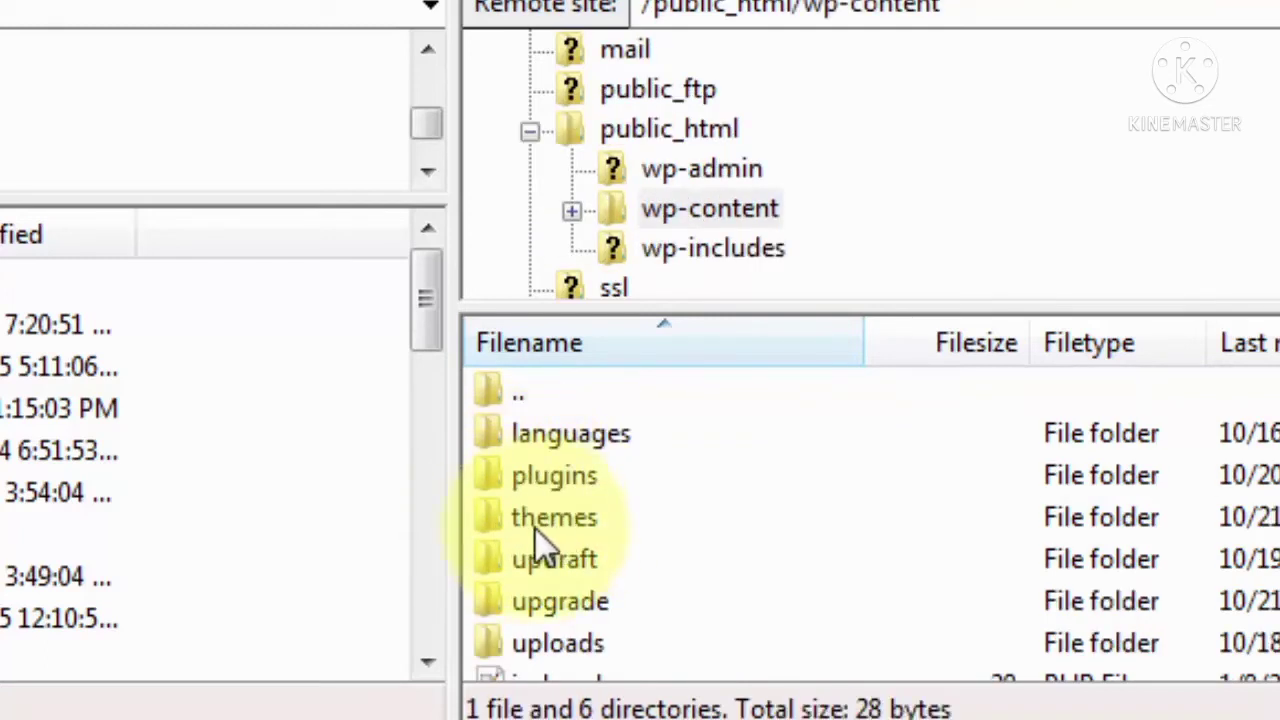
{"action": "left_click", "coordinate": [495, 521]}
{"action": "double_click", "coordinate": [495, 521]}
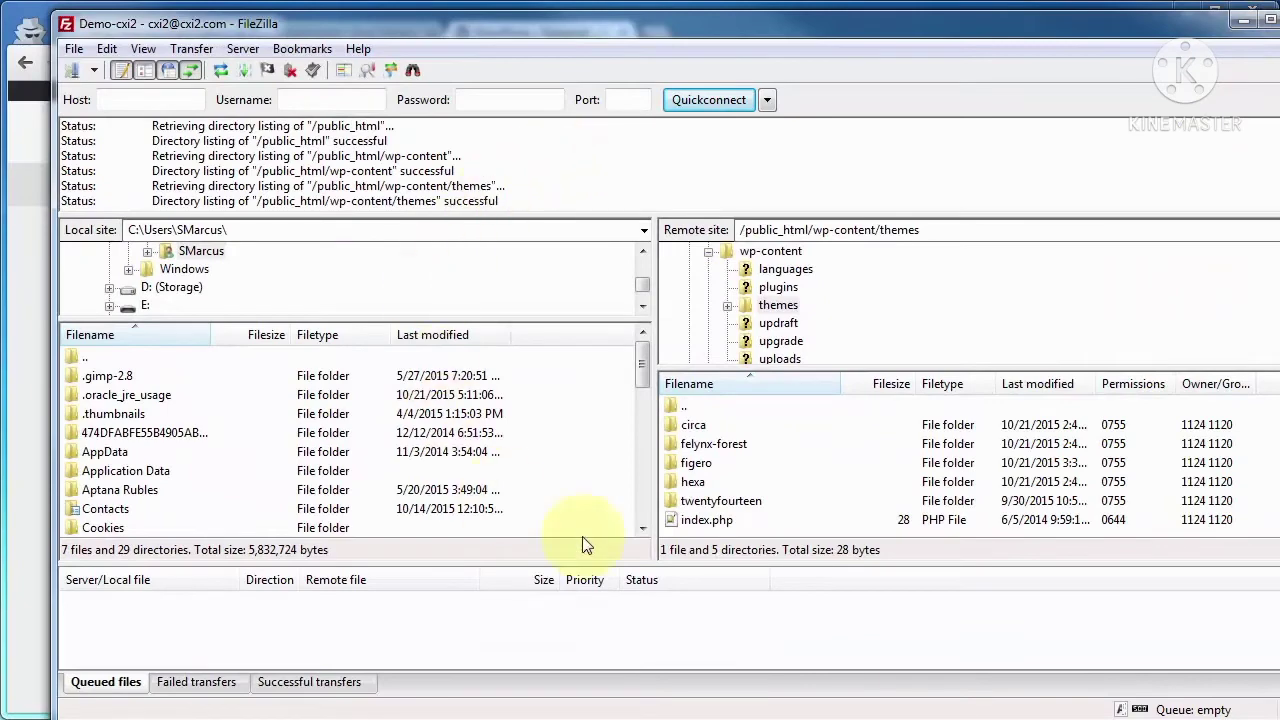
Disconnect from the FTP server.
{"action": "left_click", "coordinate": [240, 49]}
{"action": "left_click", "coordinate": [263, 124]}
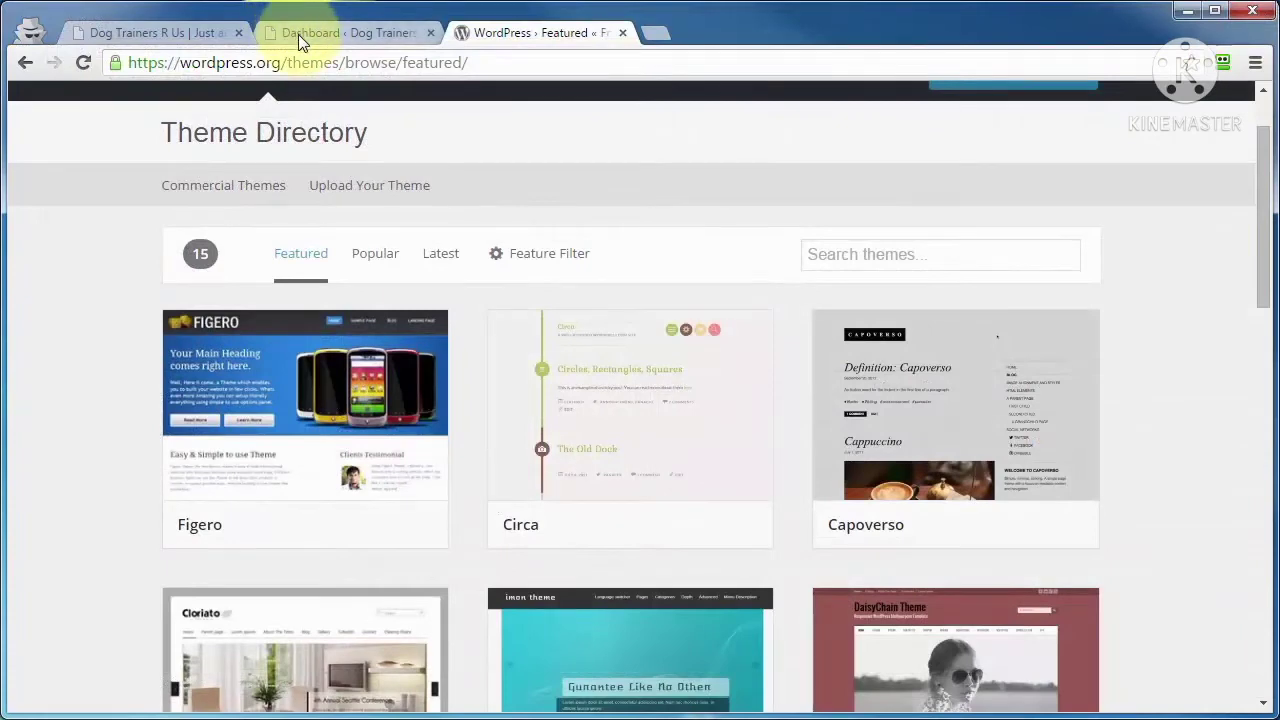
Open the Add Themes page from Appearance Themes in the WordPress admin.
{"action": "left_click", "coordinate": [298, 34]}
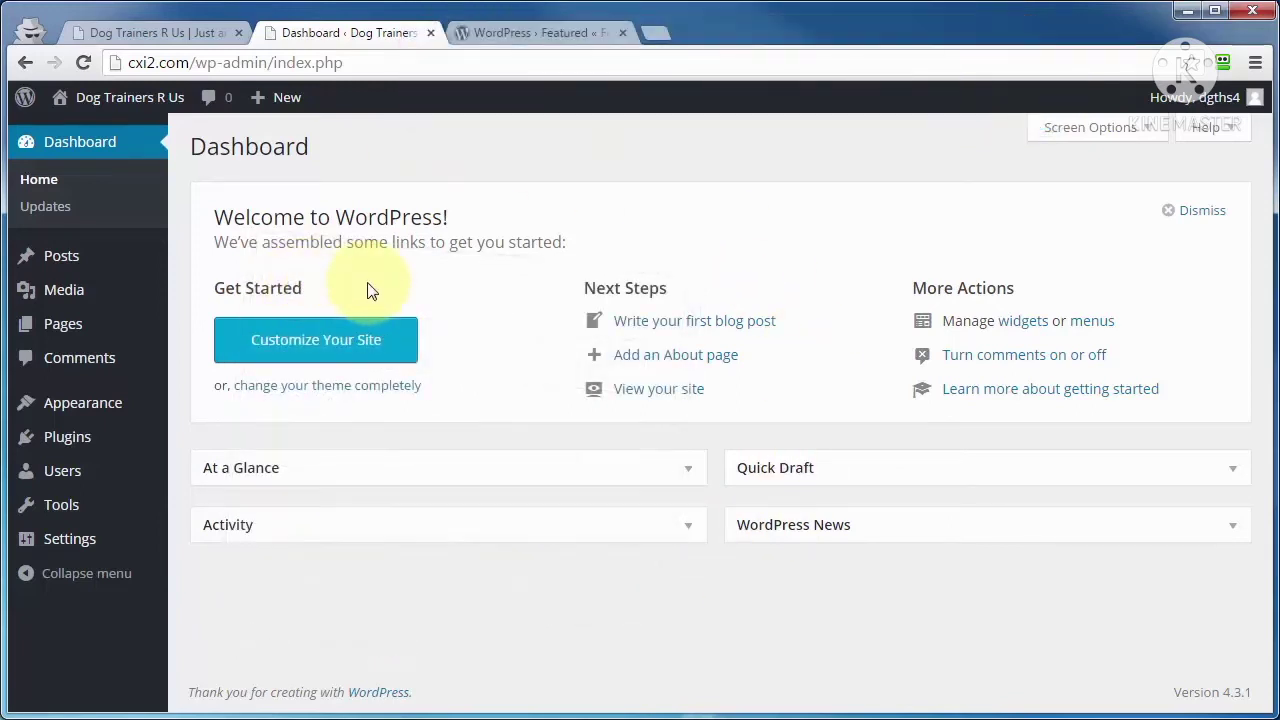
{"action": "mouse_move", "coordinate": [80, 408]}
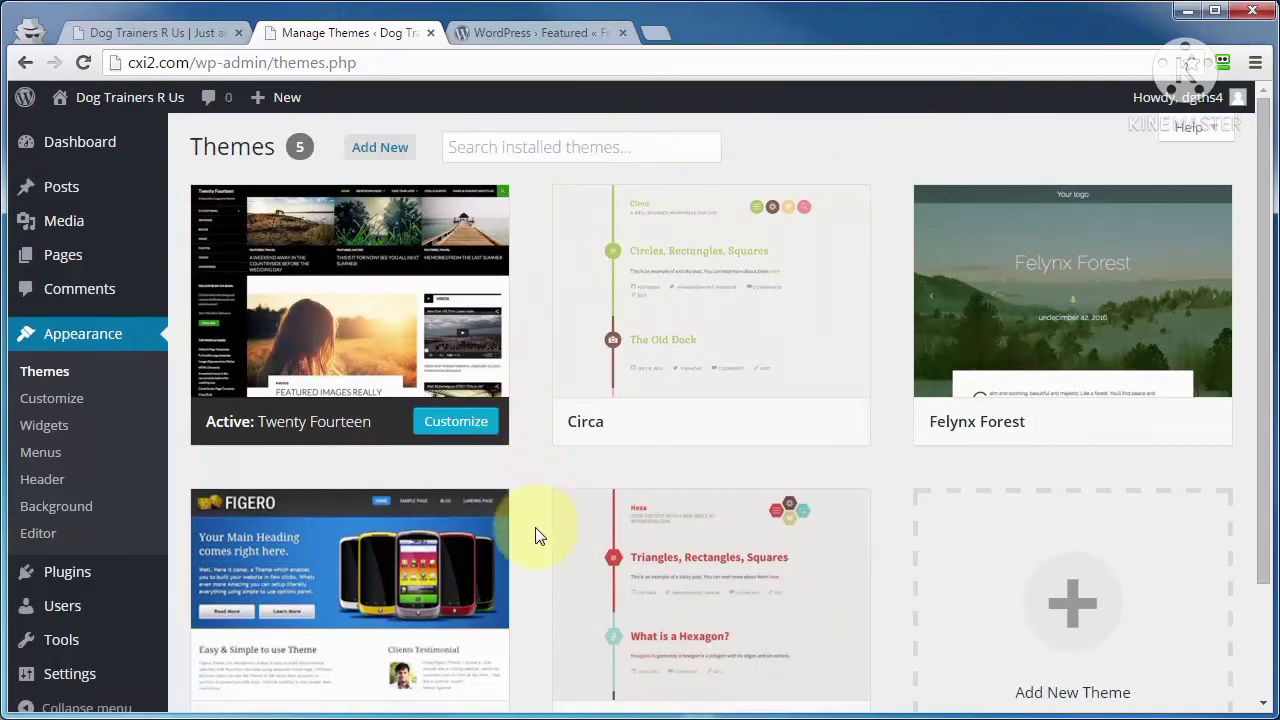
{"action": "left_click", "coordinate": [366, 150]}
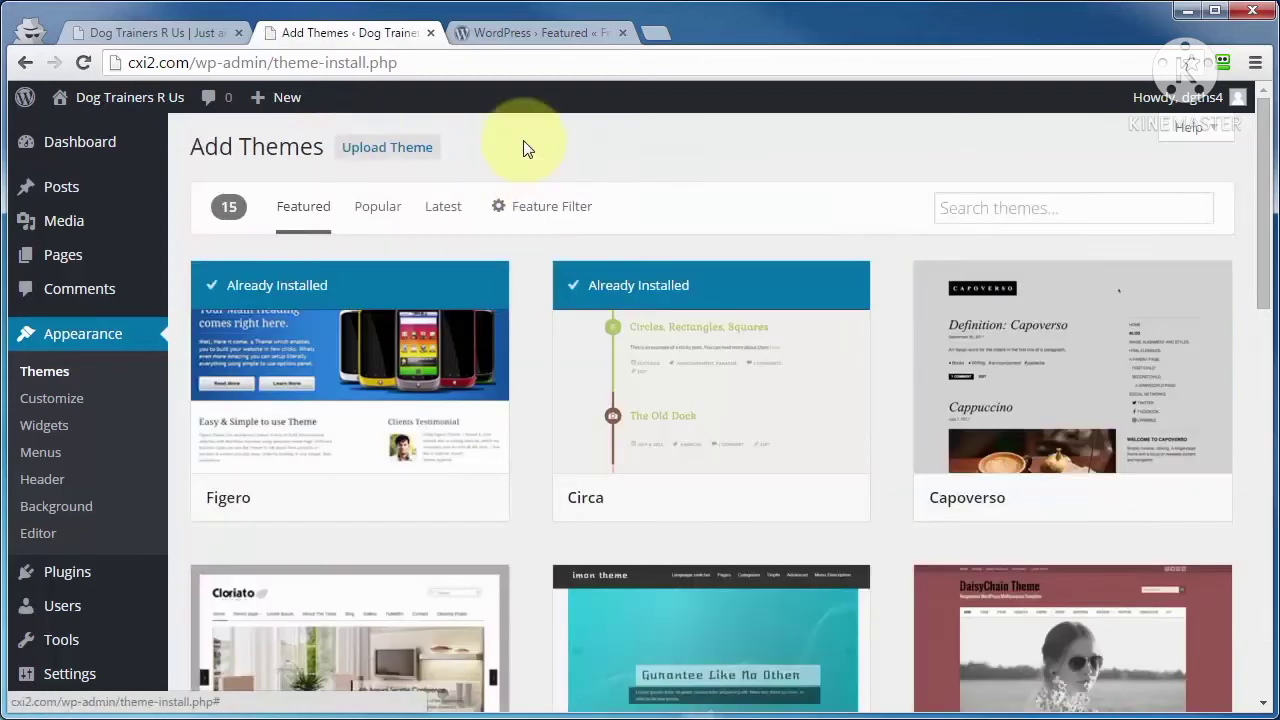
Compare with the WordPress.org theme directory and open the Upload Theme form for .zip themes.
{"action": "left_click", "coordinate": [565, 33]}
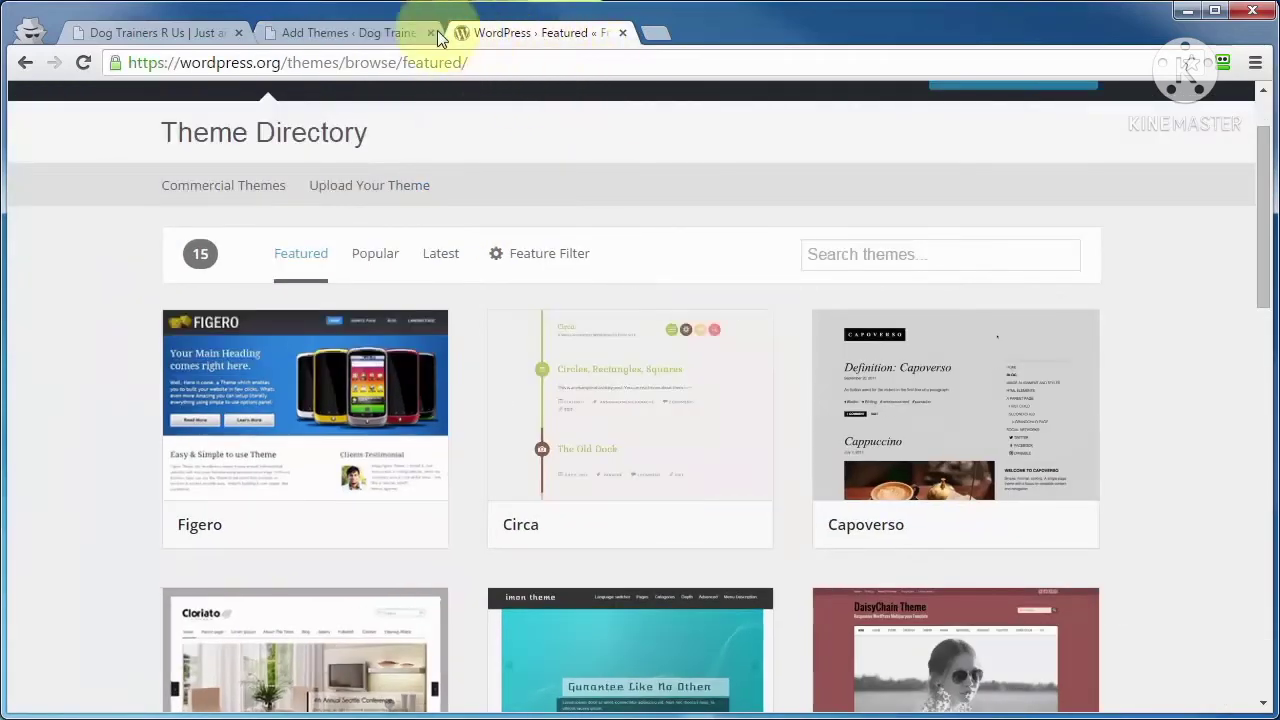
{"action": "left_click", "coordinate": [357, 33]}
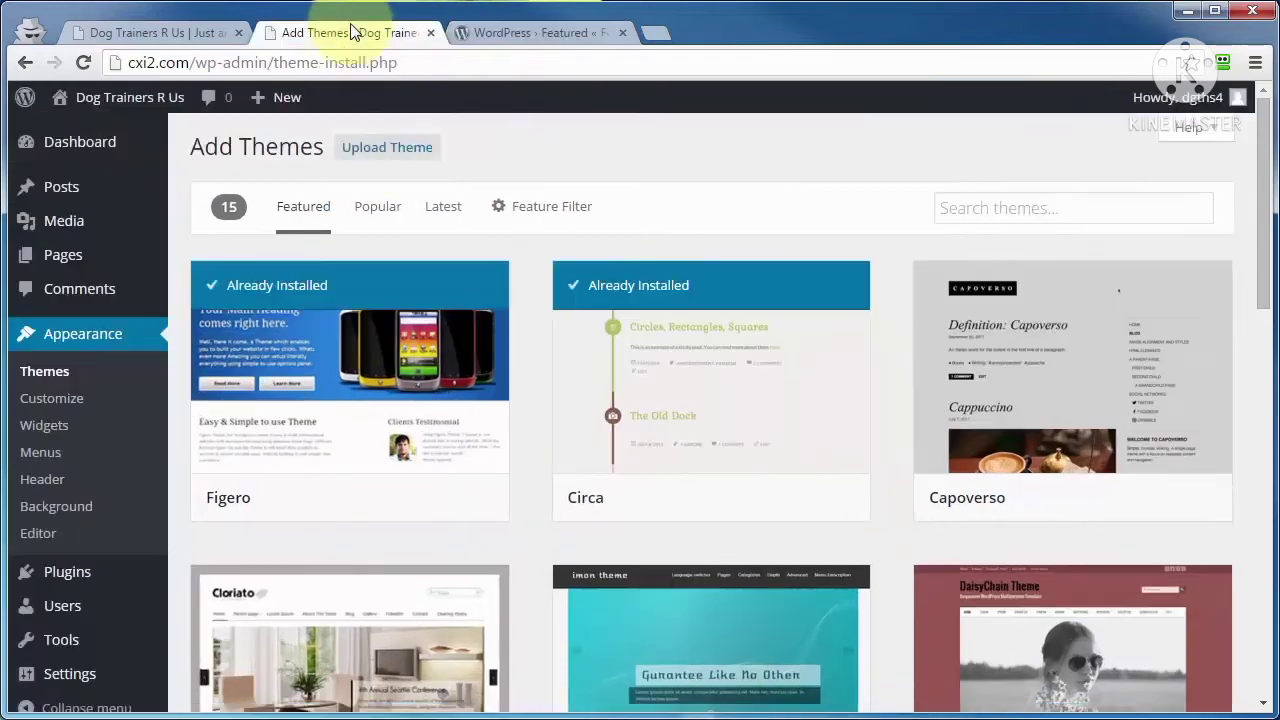
{"action": "left_click", "coordinate": [368, 155]}
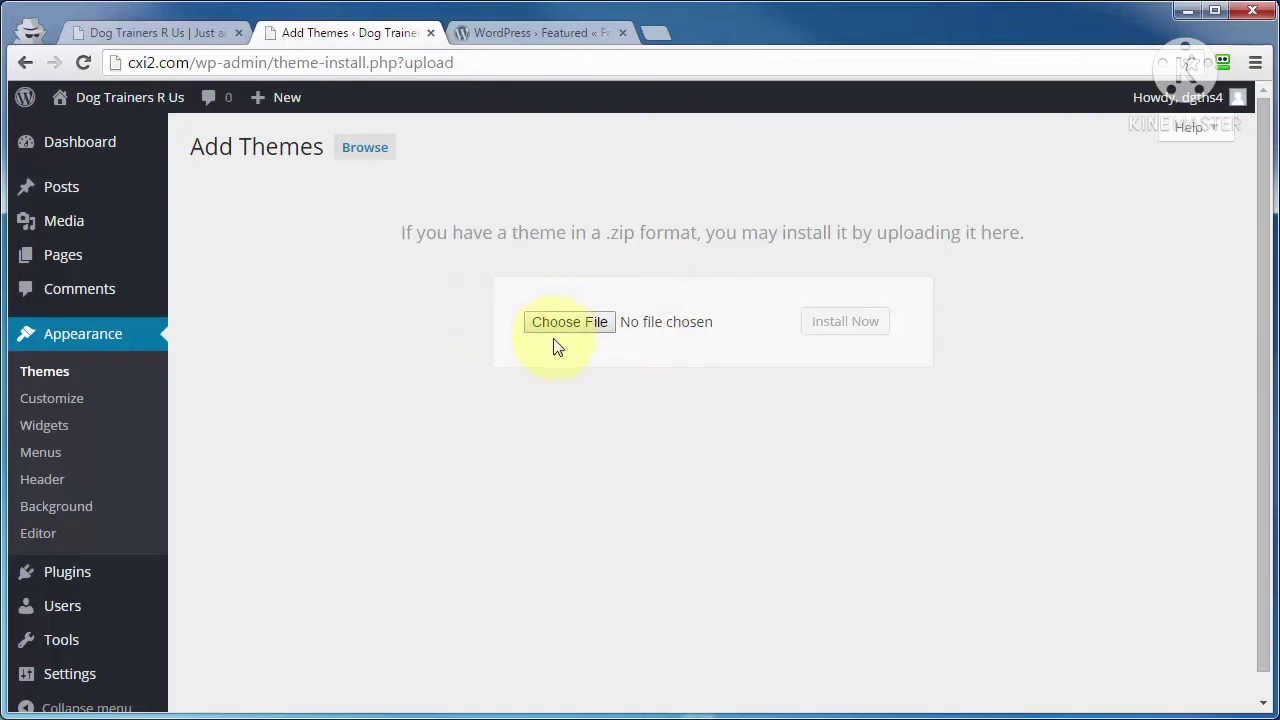
{"action": "left_click_drag", "start_coordinate": [607, 234], "coordinate": [716, 234]}
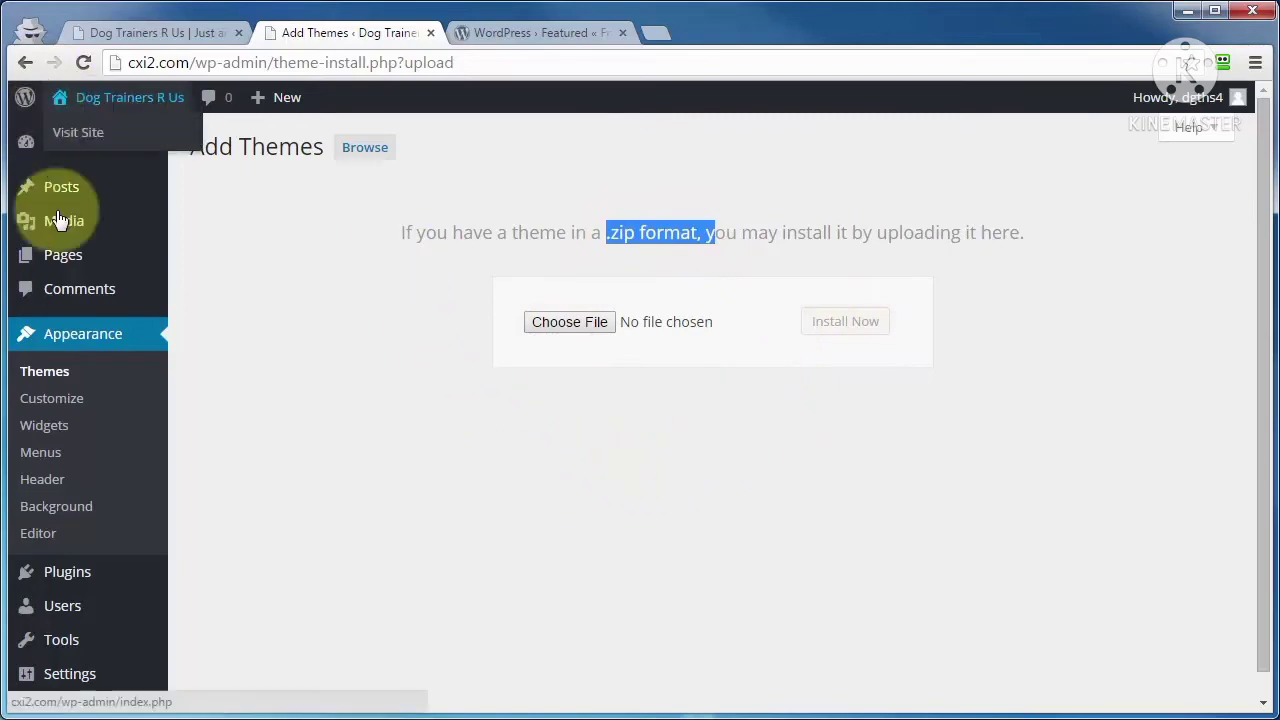
Go back to the installed Themes list and reopen the Add Themes page.
{"action": "left_click", "coordinate": [48, 372]}
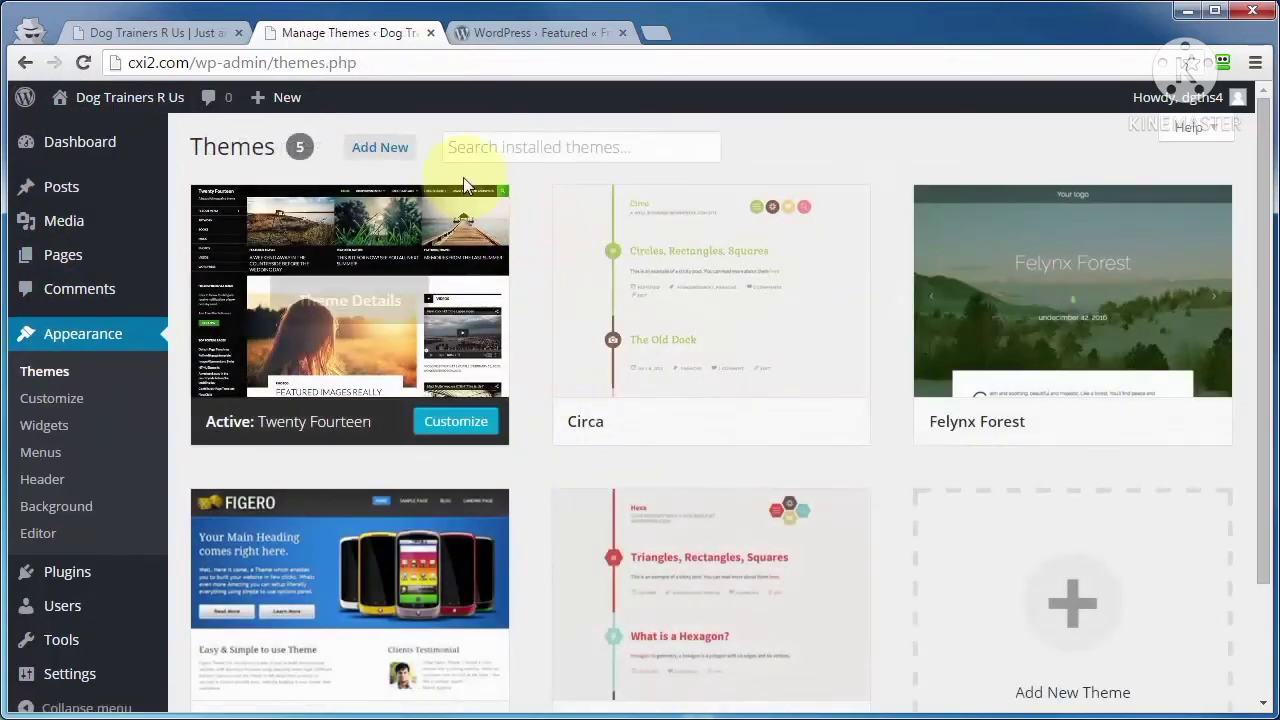
{"action": "left_click", "coordinate": [362, 152]}
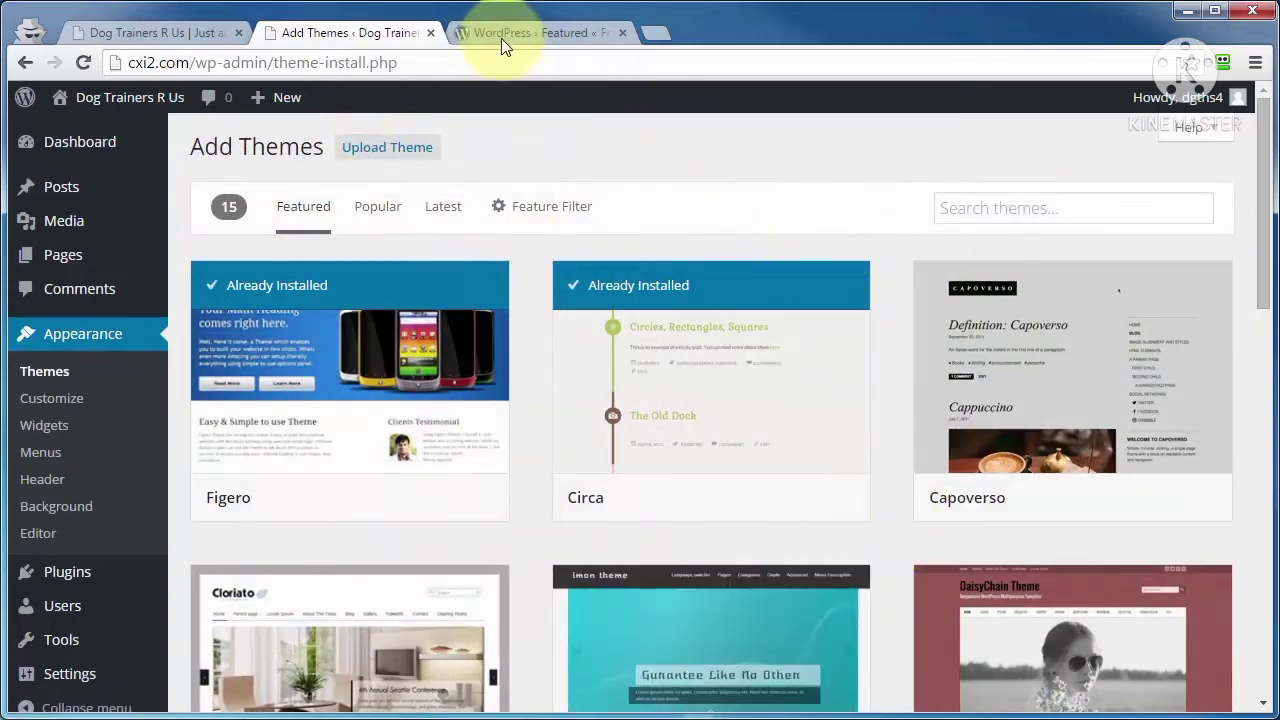
Return to the installed Themes list and activate the Circa theme.
{"action": "left_click", "coordinate": [492, 31]}
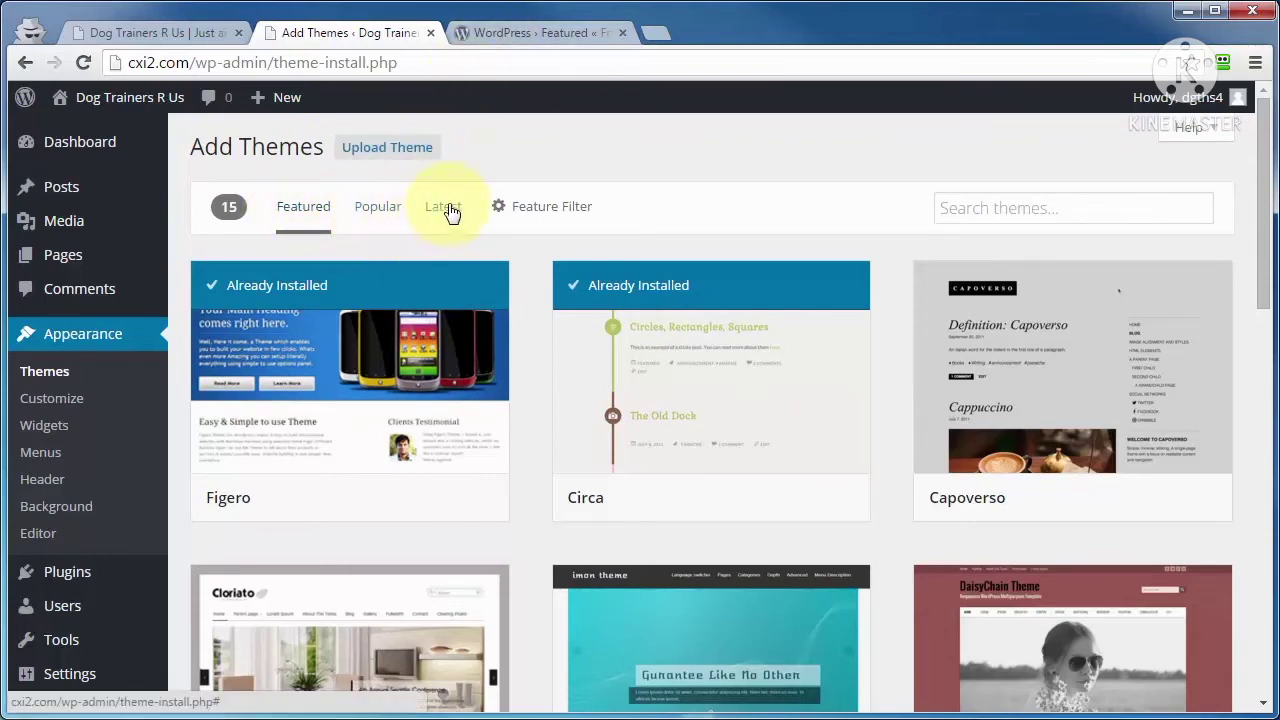
{"action": "left_click", "coordinate": [35, 374]}
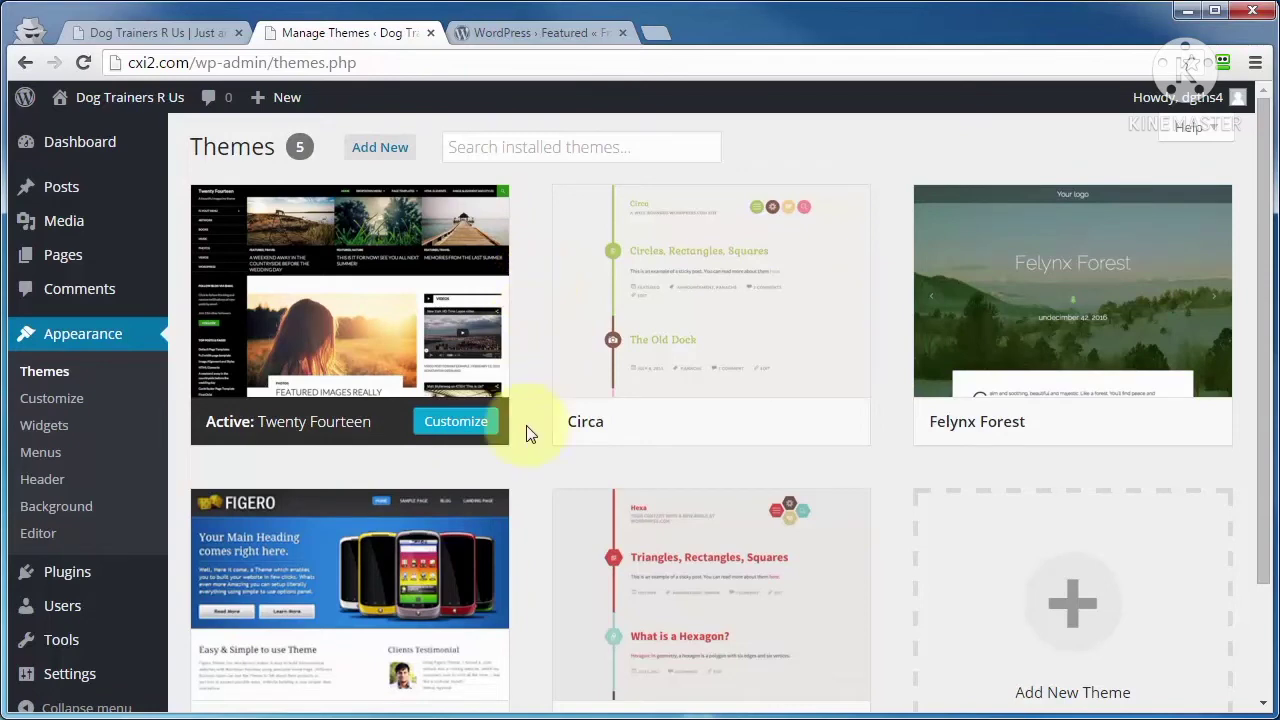
{"action": "mouse_move", "coordinate": [837, 432]}
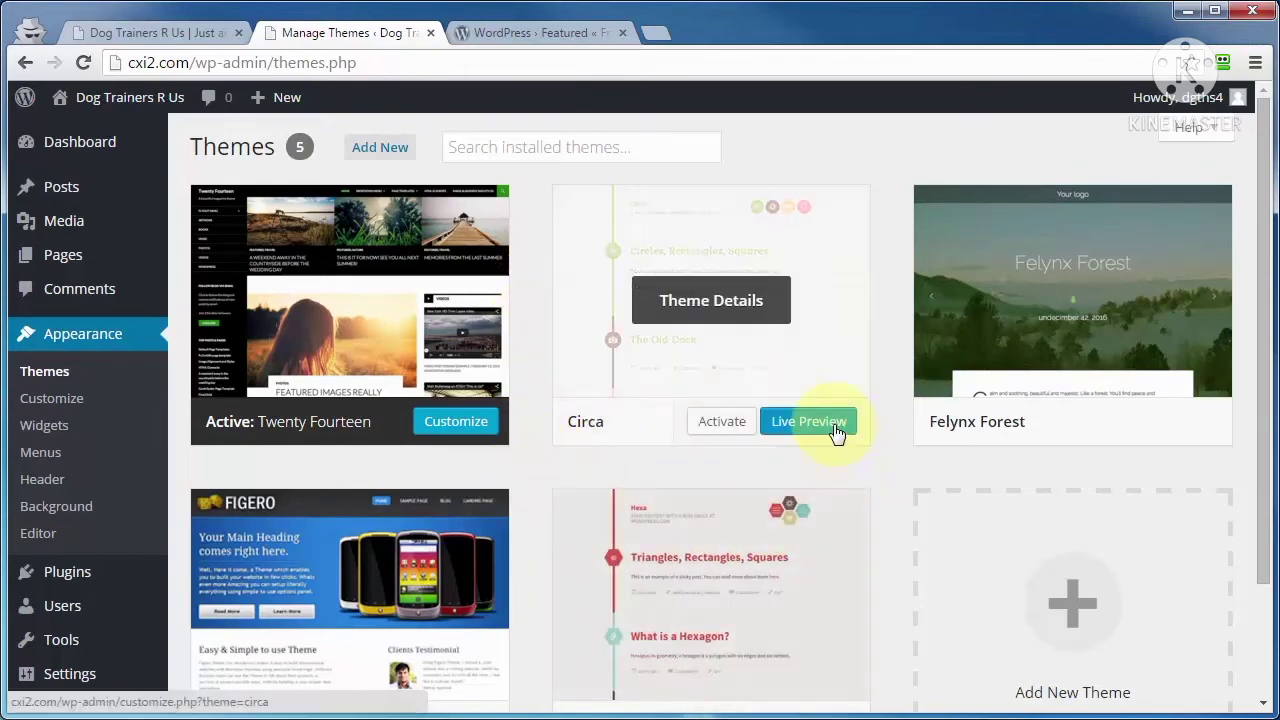
{"action": "left_click", "coordinate": [722, 423]}
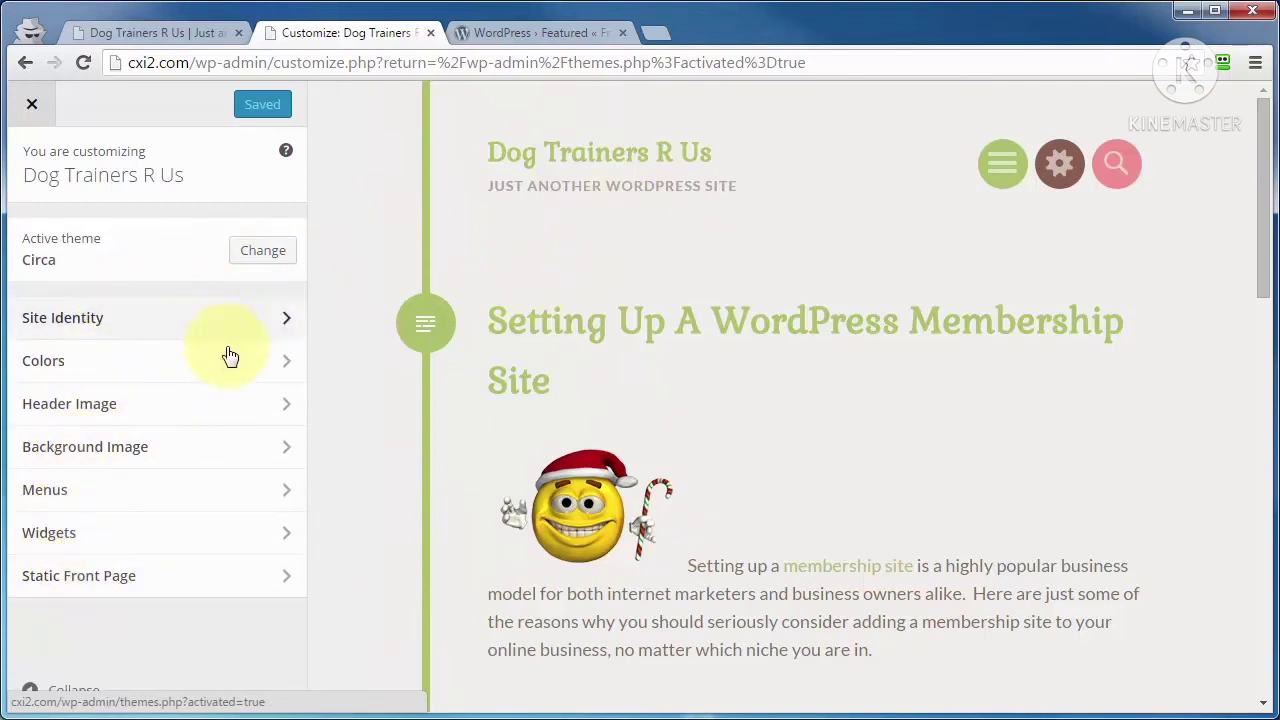
Change the Site Identity tagline to My Demo Site, then leave the Customizer without publishing.
{"action": "left_click", "coordinate": [287, 322]}
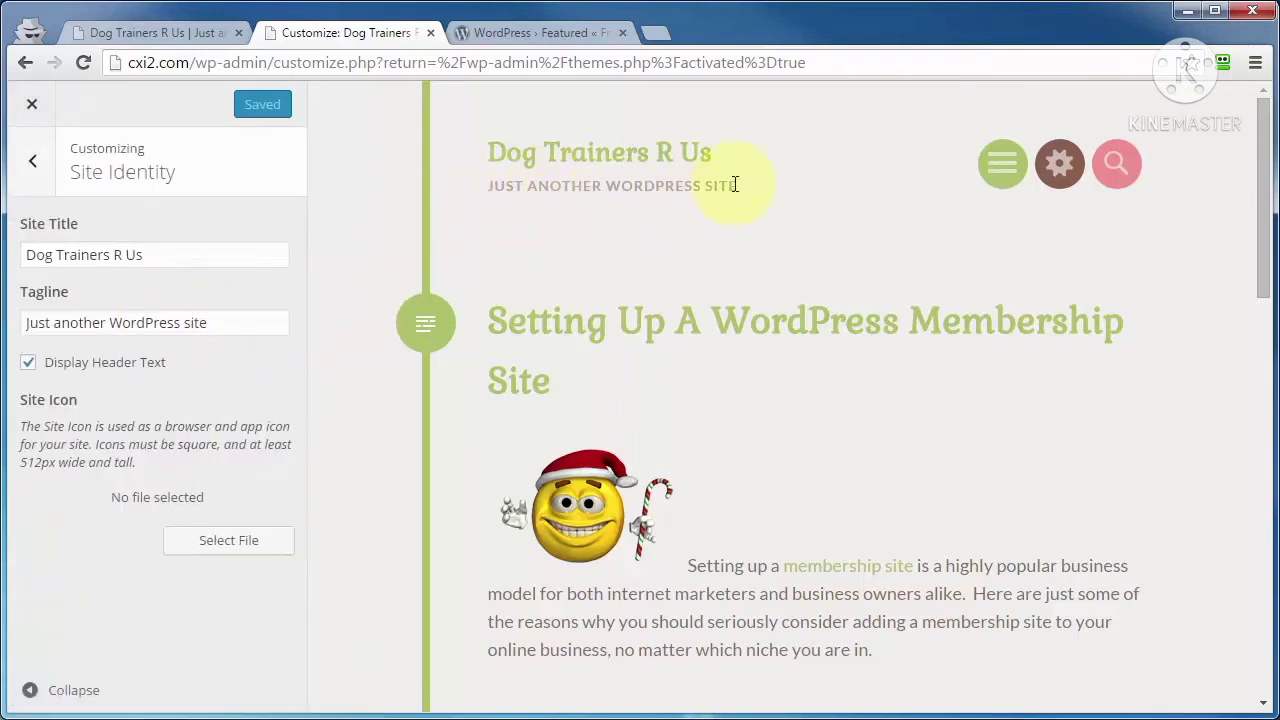
{"action": "left_click_drag", "start_coordinate": [276, 323], "coordinate": [14, 322]}
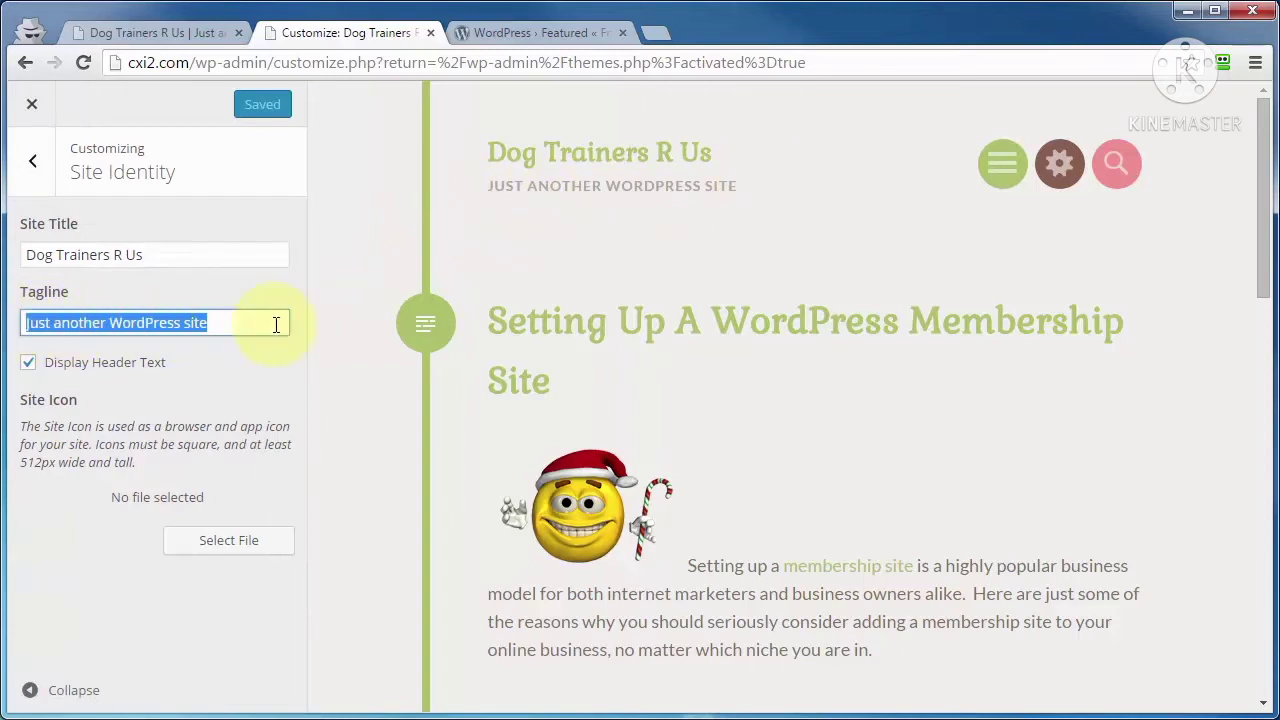
{"action": "type", "text": "My Demo Site"}
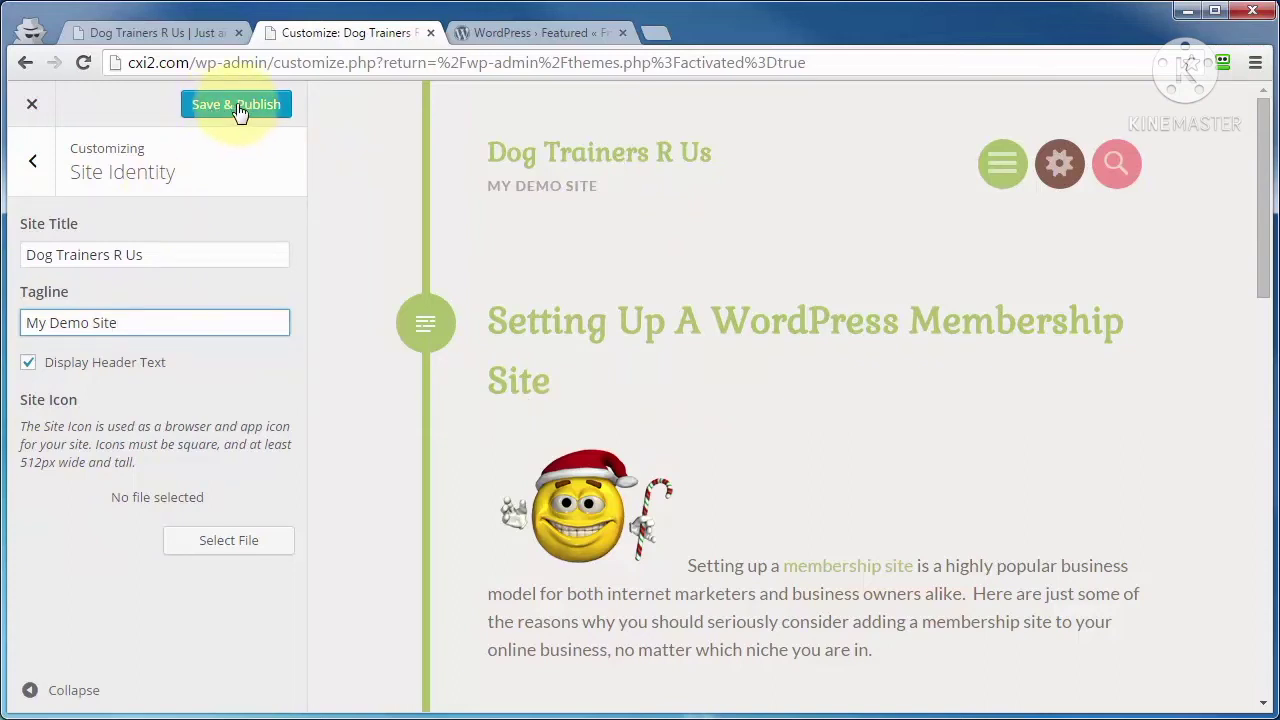
{"action": "left_click", "coordinate": [33, 108]}
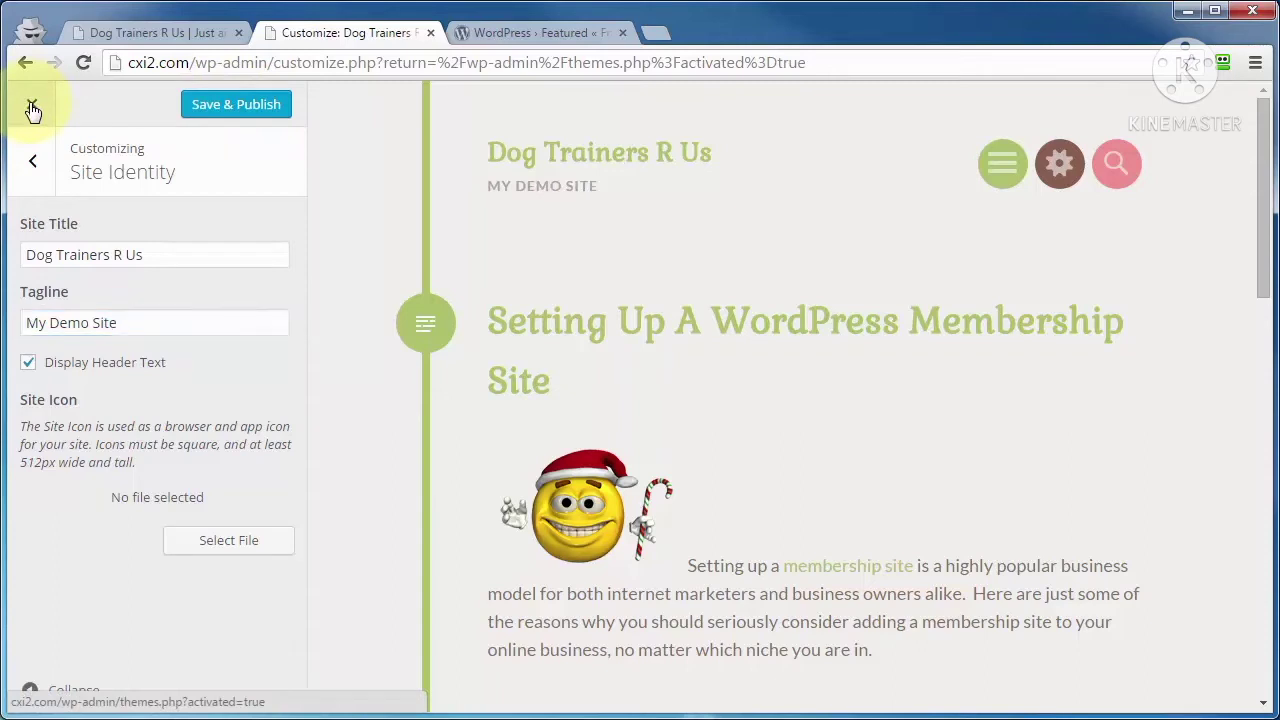
{"action": "left_click", "coordinate": [611, 268]}
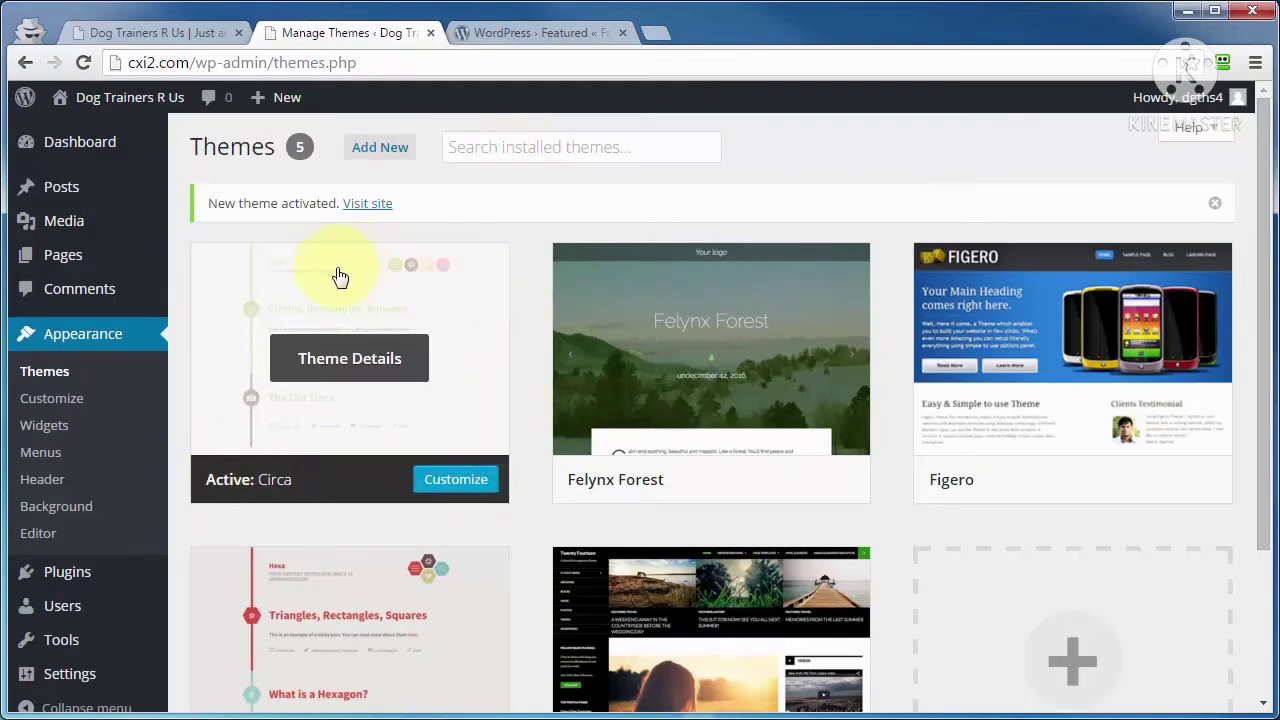
Reopen the Customizer for the active theme.
{"action": "left_click", "coordinate": [66, 398]}
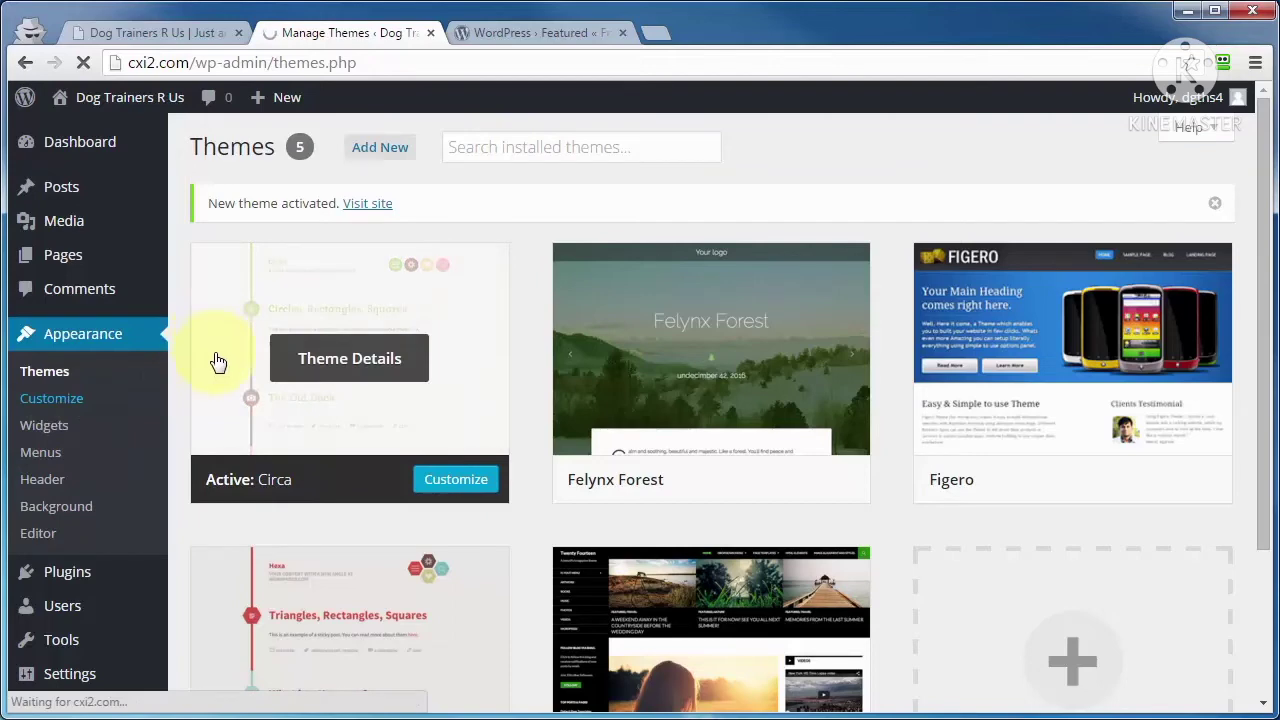
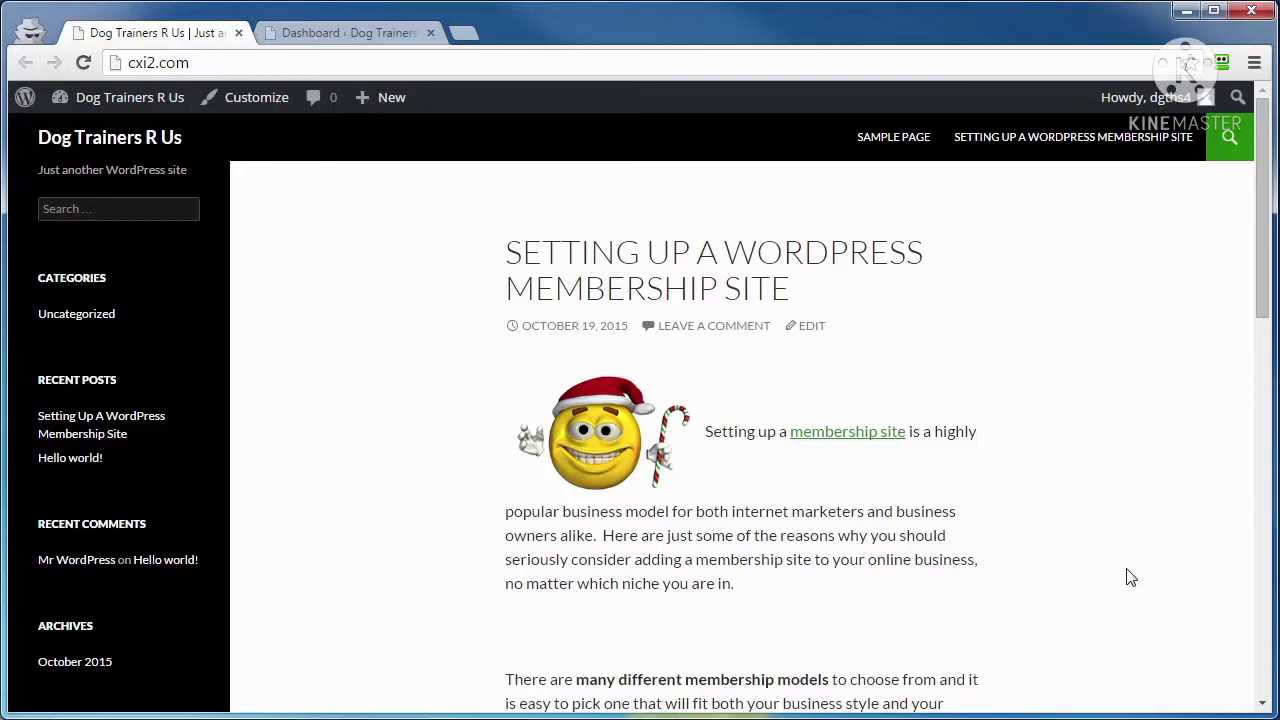
Switch to the dashboard and open the Widgets screen under Appearance.
{"action": "left_click", "coordinate": [328, 33]}
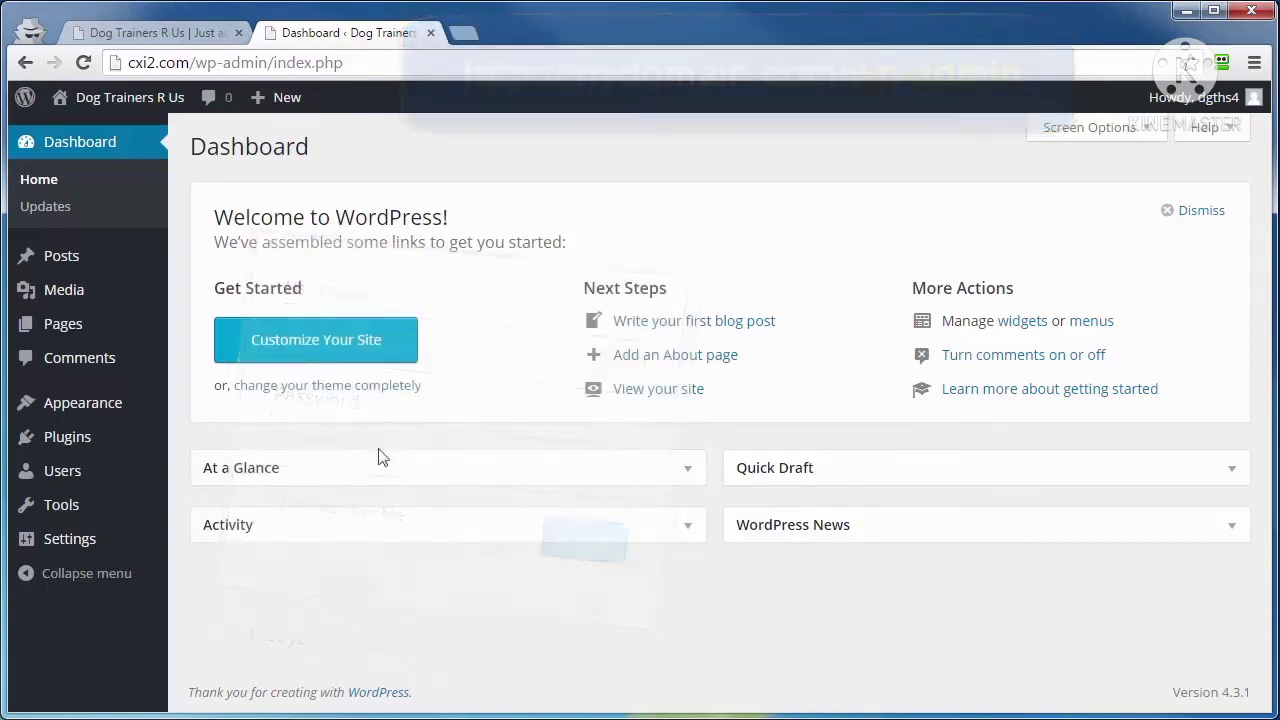
{"action": "mouse_move", "coordinate": [56, 413]}
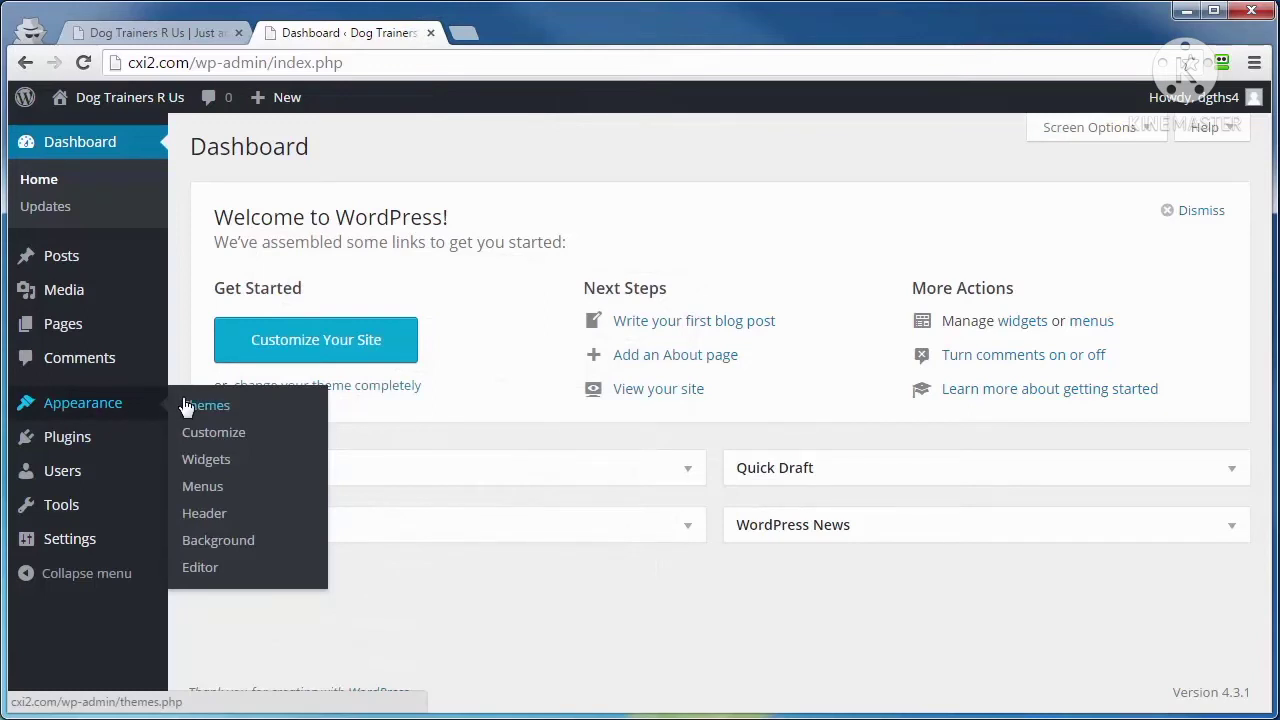
{"action": "left_click", "coordinate": [196, 466]}
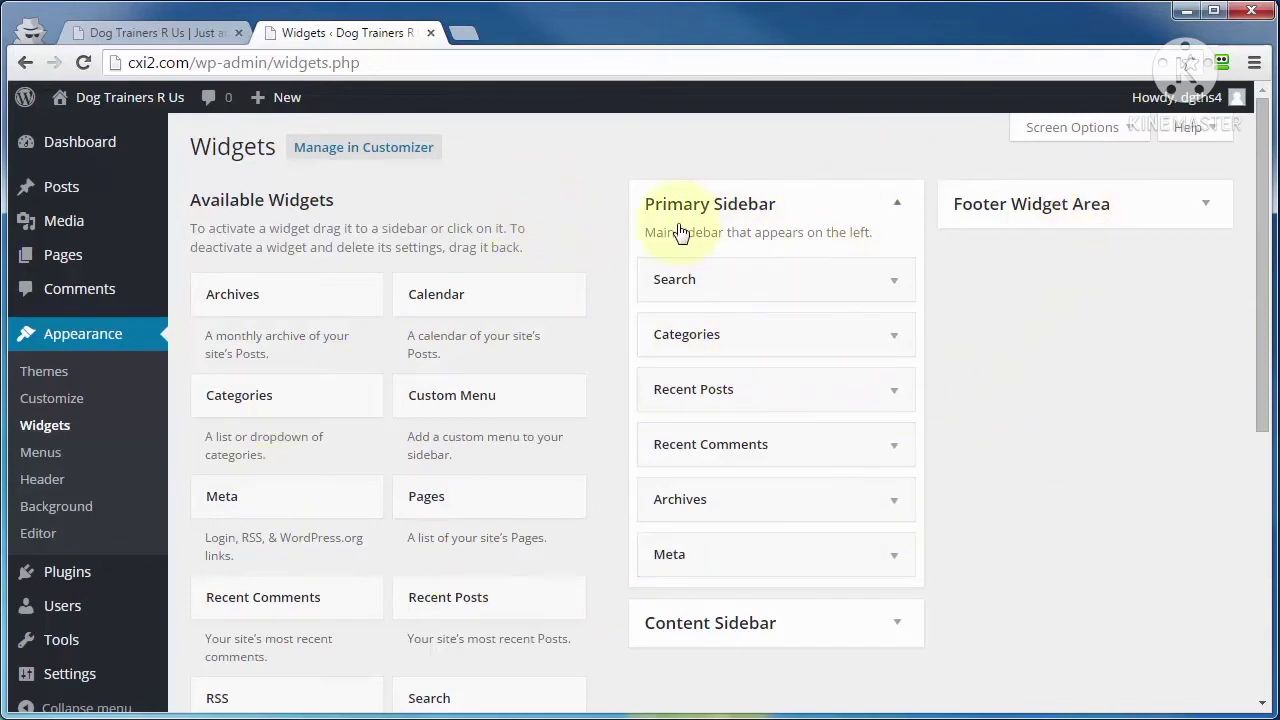
Examine the widget areas by expanding the Content Sidebar and Footer Widget Area panels.
{"action": "left_click", "coordinate": [165, 36]}
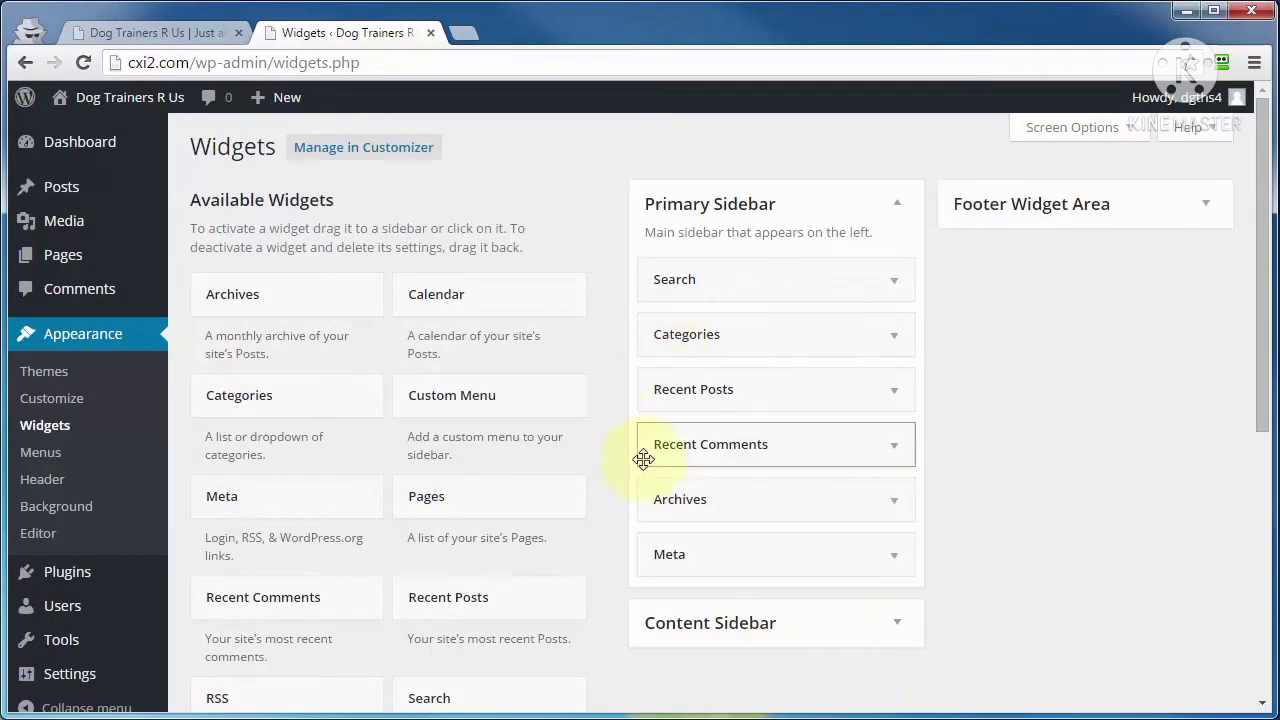
{"action": "left_click", "coordinate": [200, 32]}
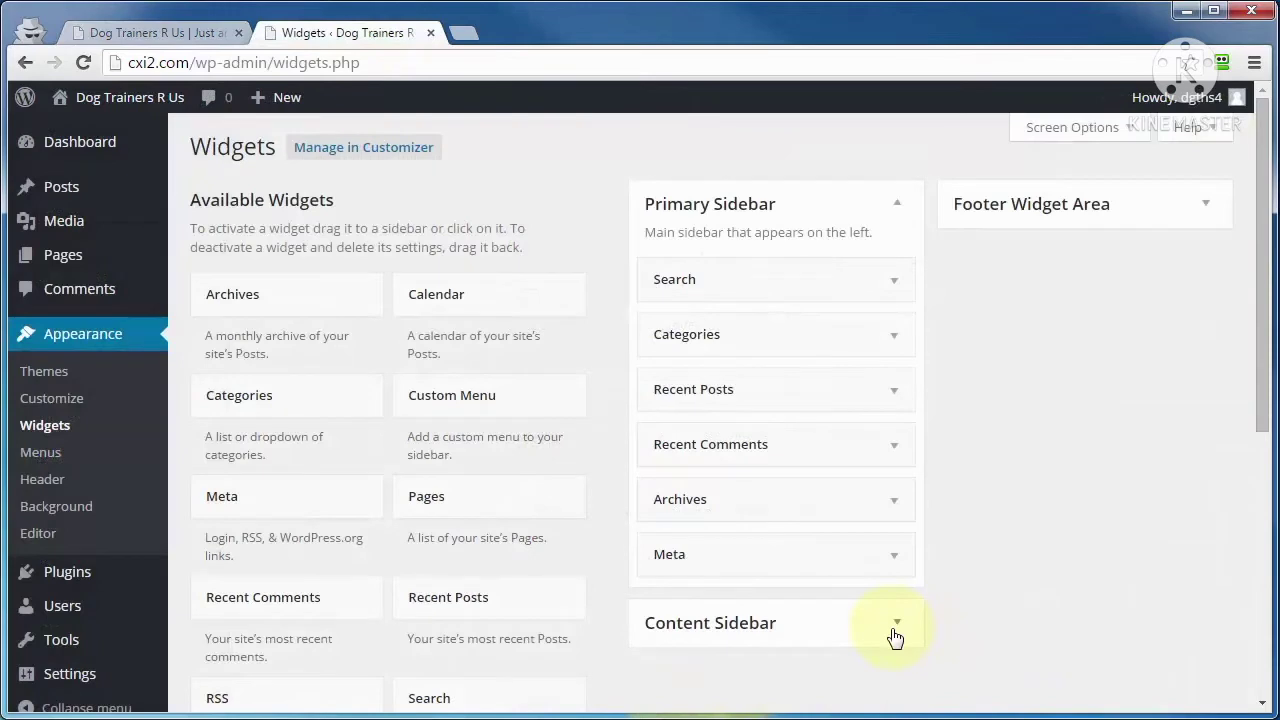
{"action": "left_click", "coordinate": [895, 628]}
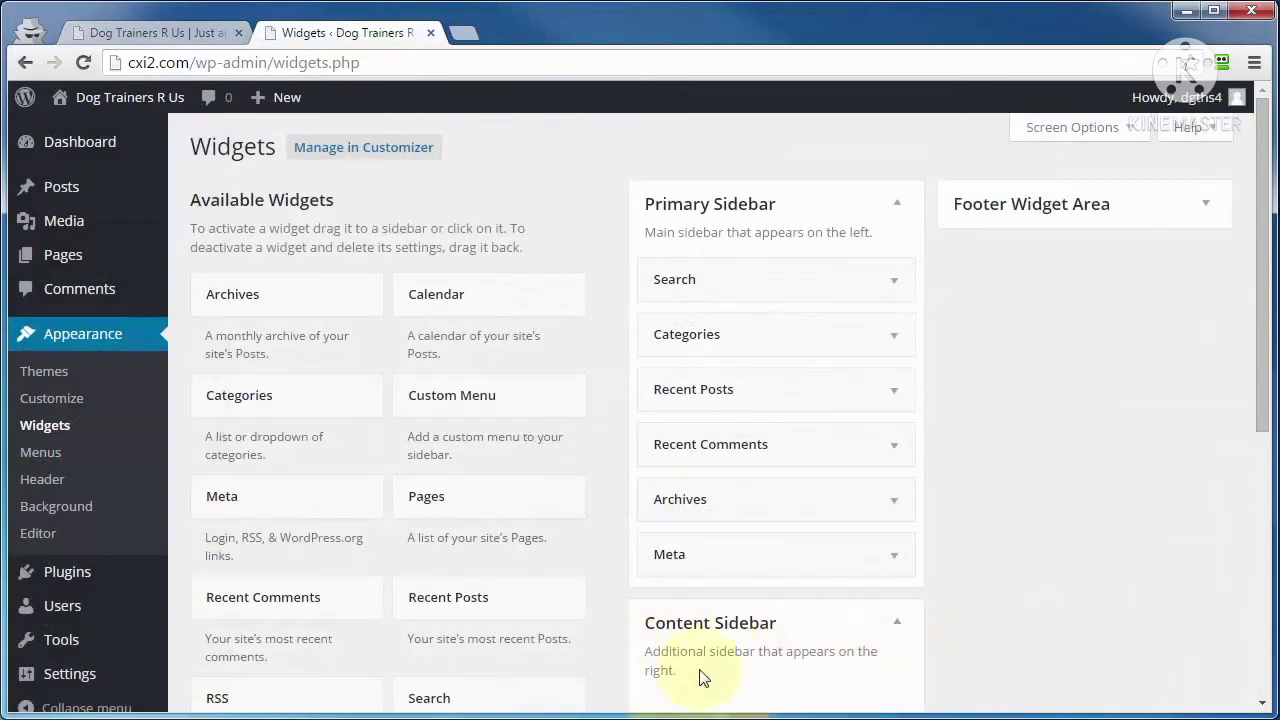
{"action": "left_click", "coordinate": [1033, 206]}
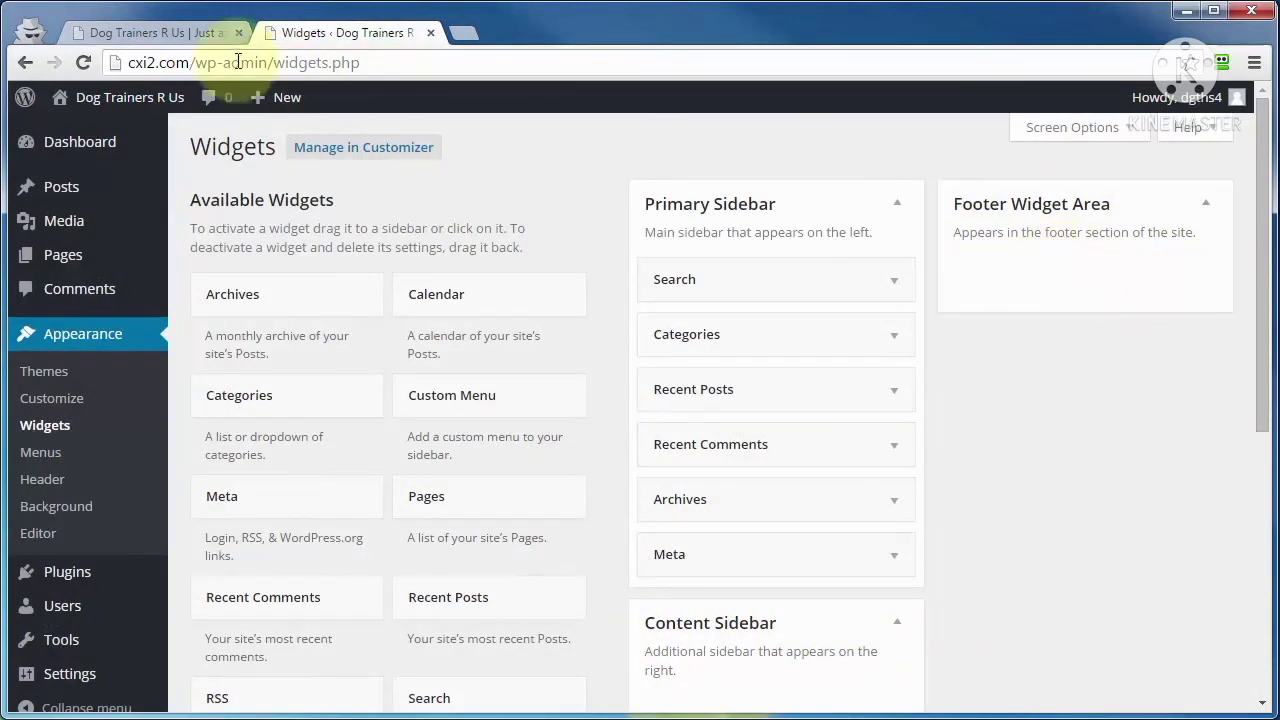
View the live site's front page down to the footer.
{"action": "left_click", "coordinate": [170, 32]}
{"action": "scroll", "coordinate": [458, 380], "scroll_direction": "down", "scroll_amount": 5}
{"action": "scroll", "coordinate": [458, 408], "scroll_direction": "down", "scroll_amount": 5}
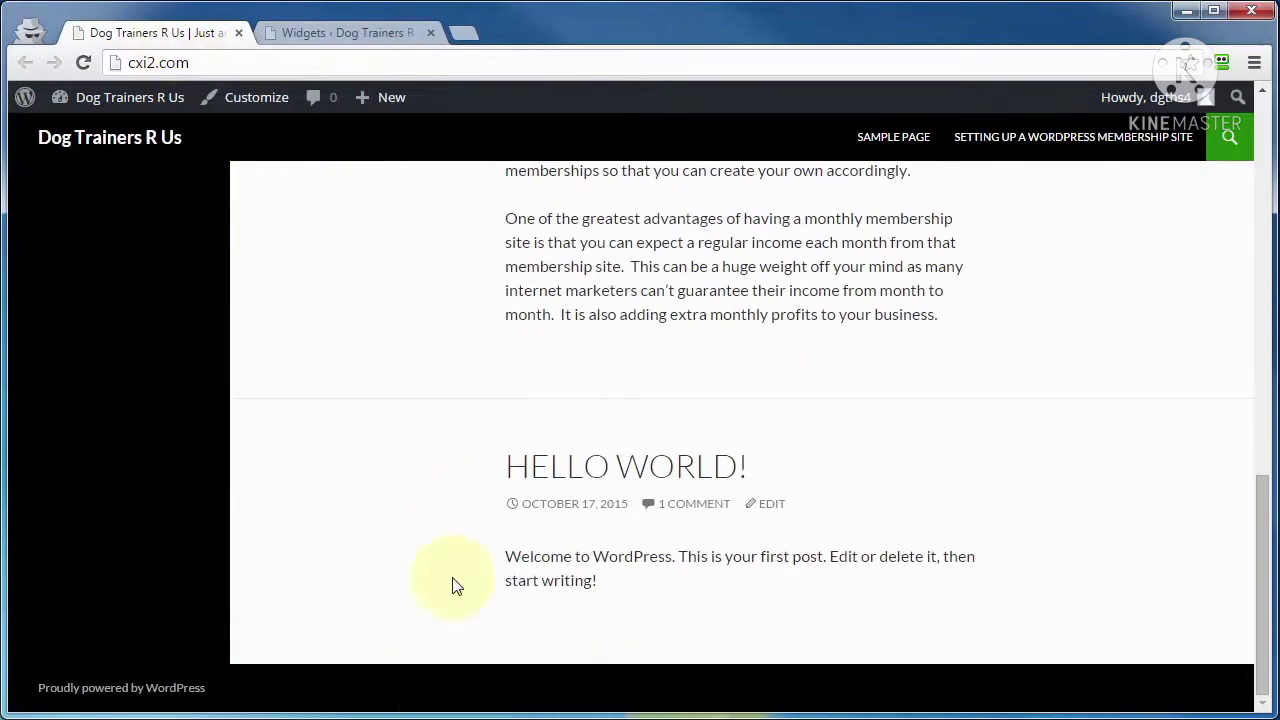
Add a Calendar widget titled Demo Calendar to the Footer Widget Area and save it.
{"action": "left_click", "coordinate": [350, 32]}
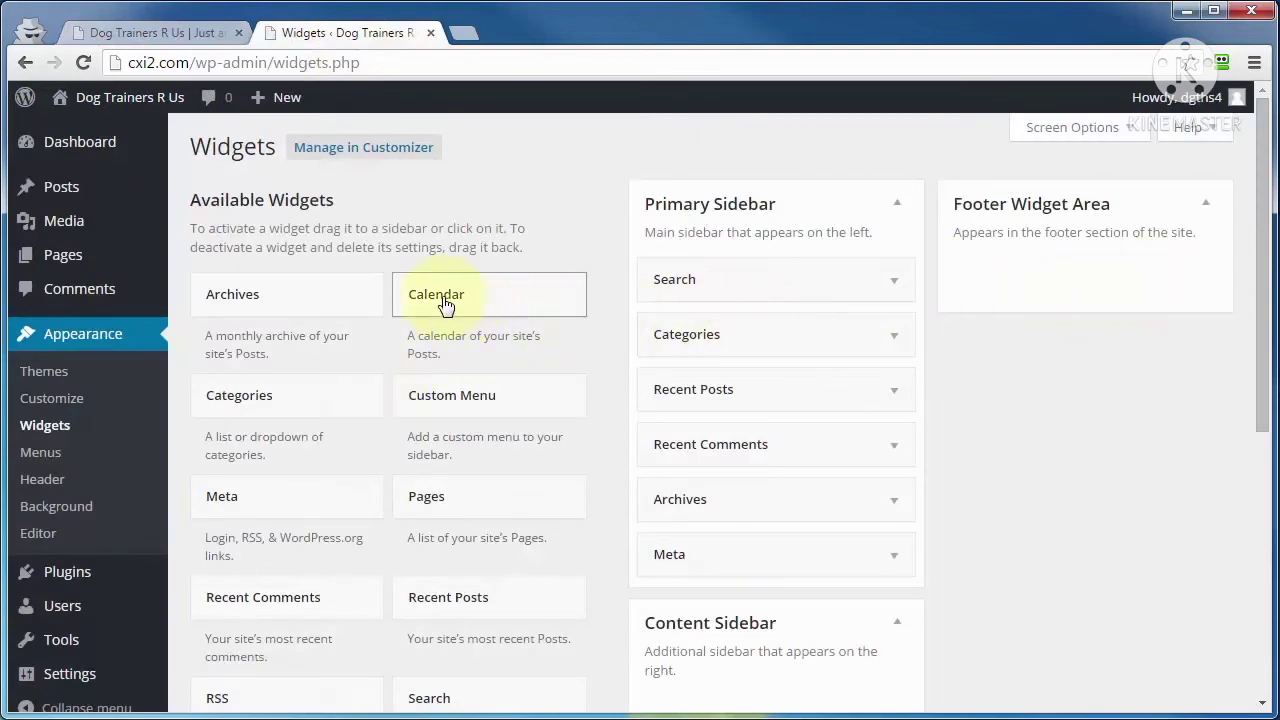
{"action": "left_click_drag", "start_coordinate": [445, 305], "coordinate": [1020, 280]}
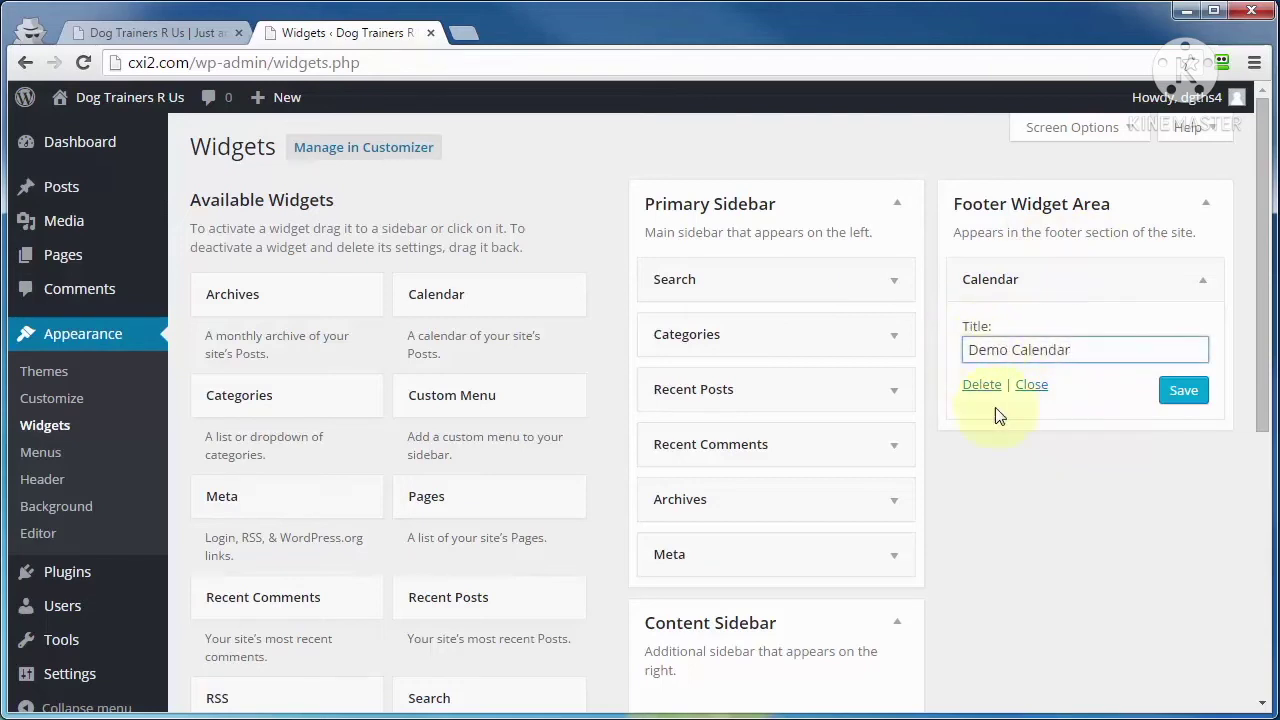
{"action": "left_click", "coordinate": [1182, 392]}
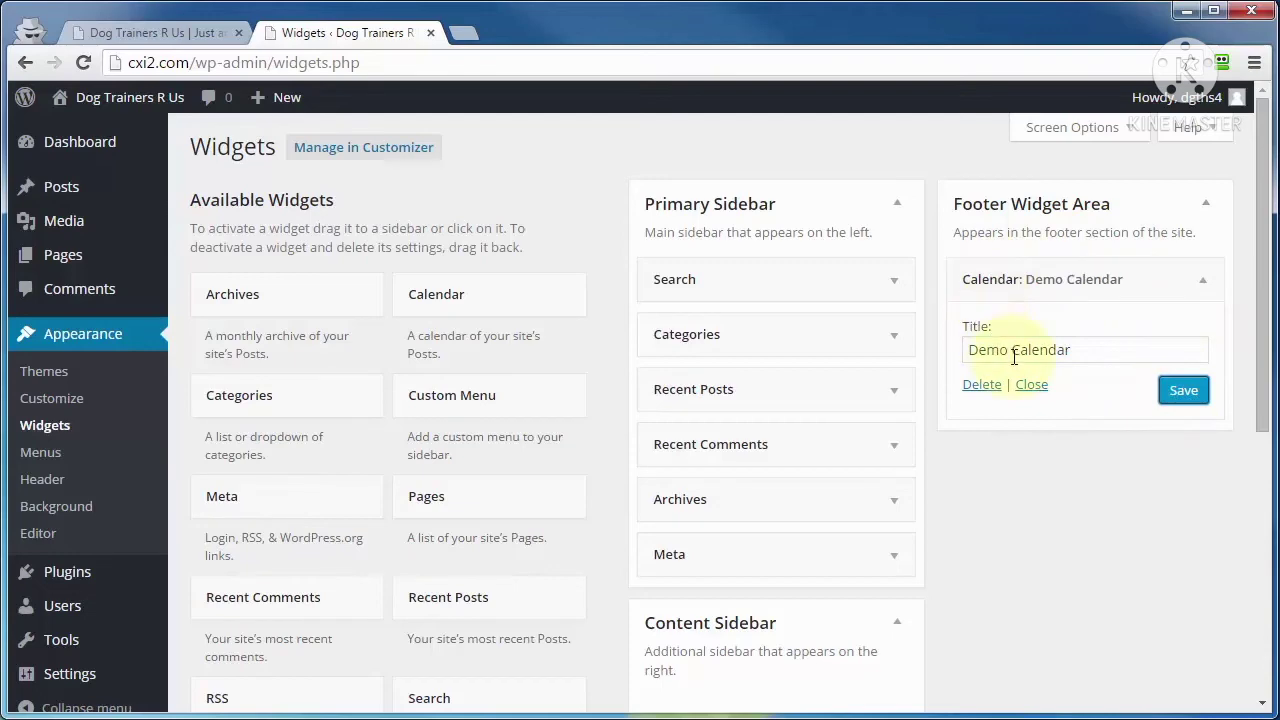
Reload the live site and view its footer to check the calendar.
{"action": "left_click", "coordinate": [165, 33]}
{"action": "left_click", "coordinate": [82, 60]}
{"action": "scroll", "coordinate": [109, 295], "scroll_direction": "down", "scroll_amount": 3}
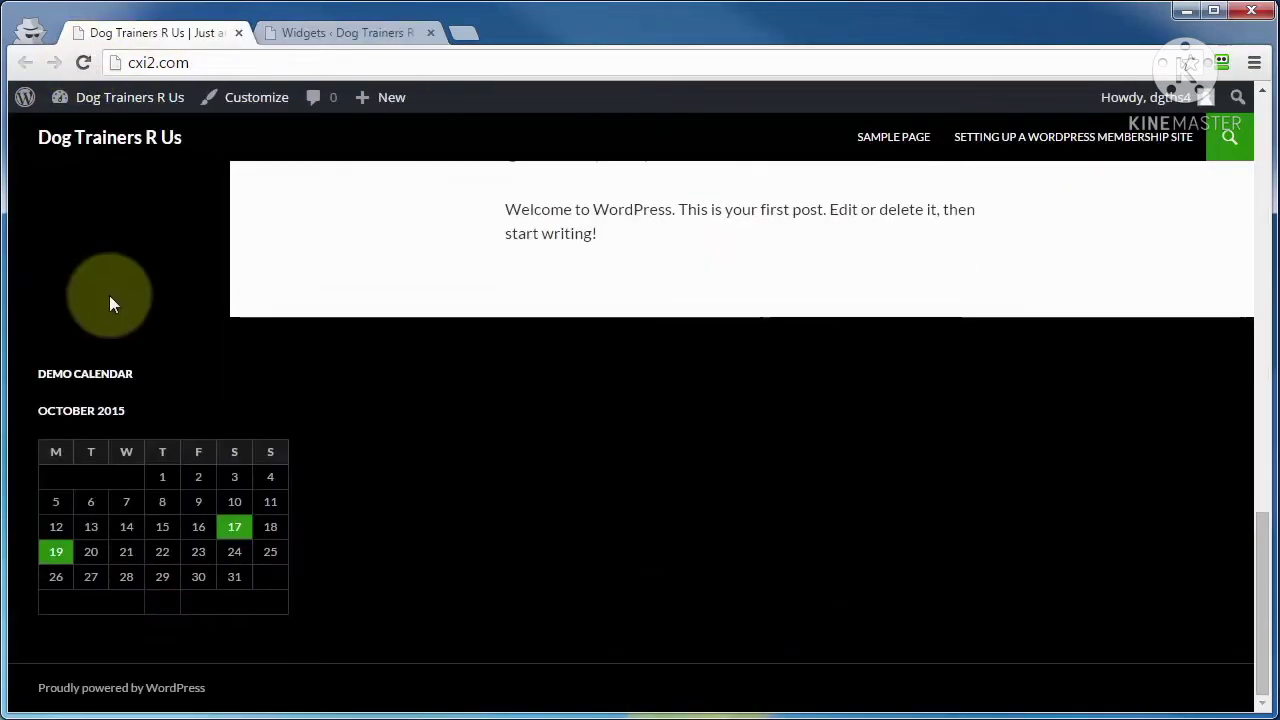
Move the Demo Calendar widget from the Footer Widget Area into Inactive Widgets.
{"action": "left_click", "coordinate": [350, 36]}
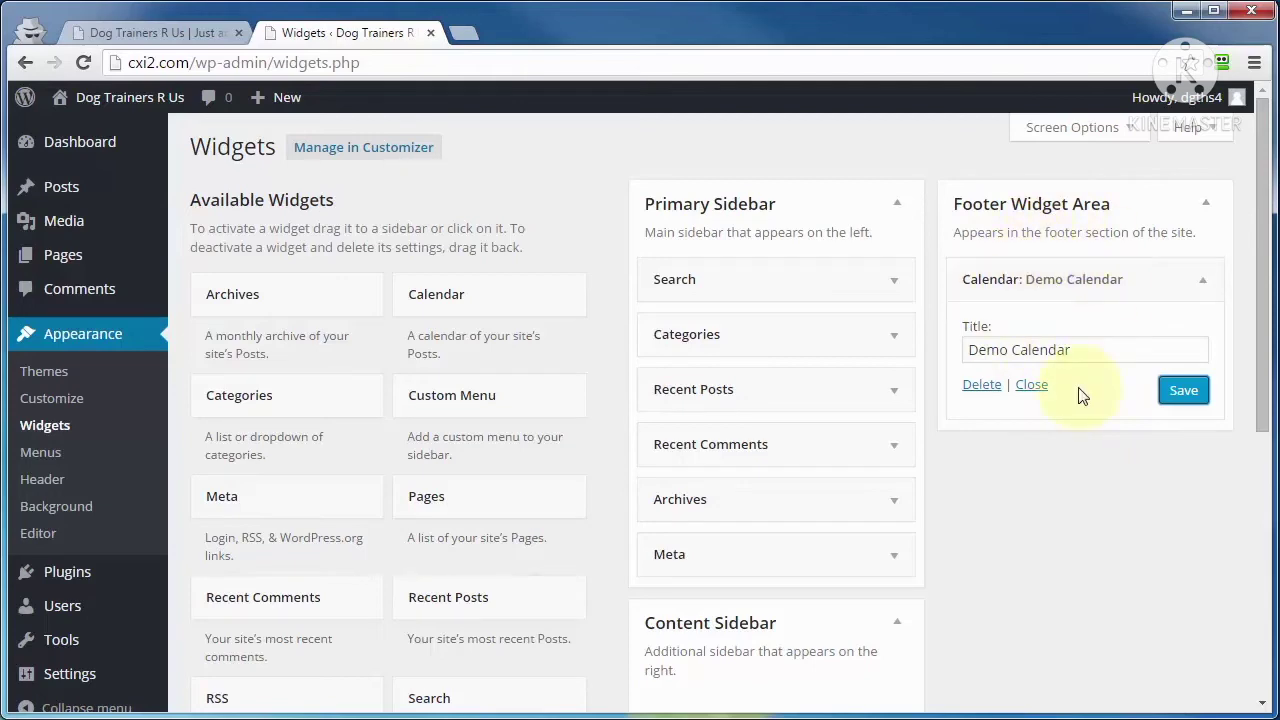
{"action": "scroll", "coordinate": [971, 305], "scroll_direction": "down", "scroll_amount": 4}
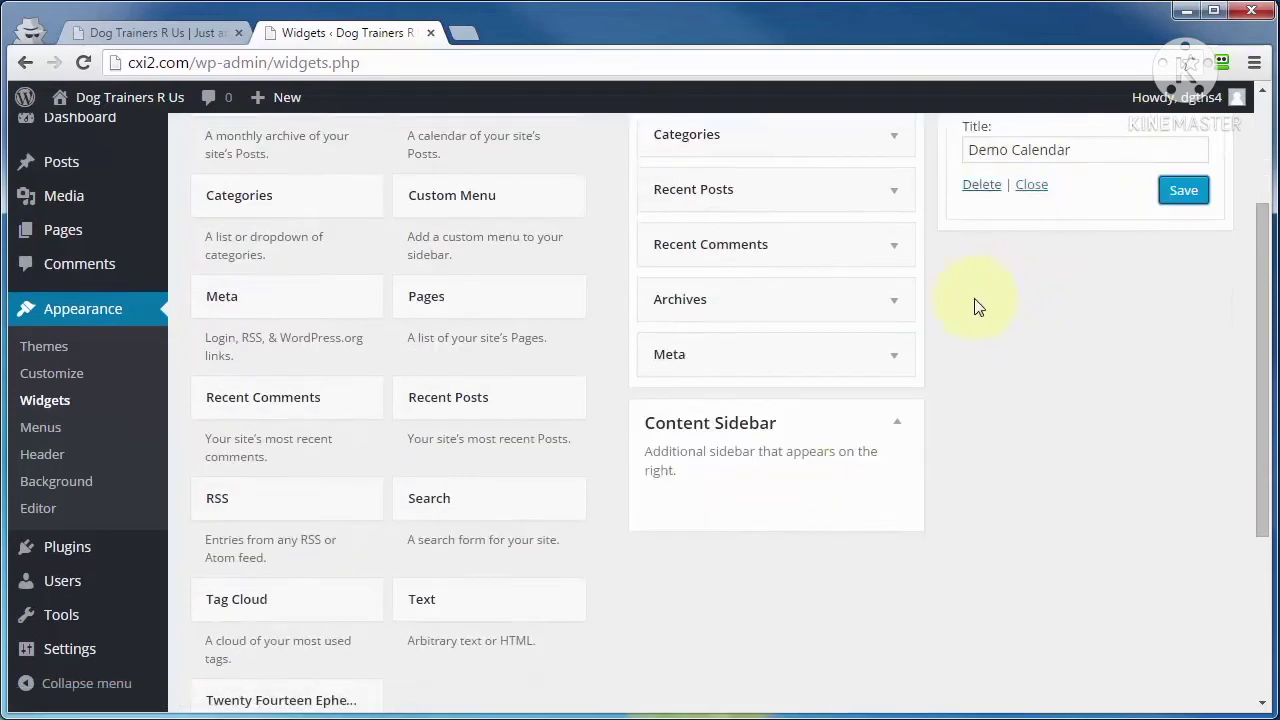
{"action": "scroll", "coordinate": [420, 500], "scroll_direction": "down", "scroll_amount": 1}
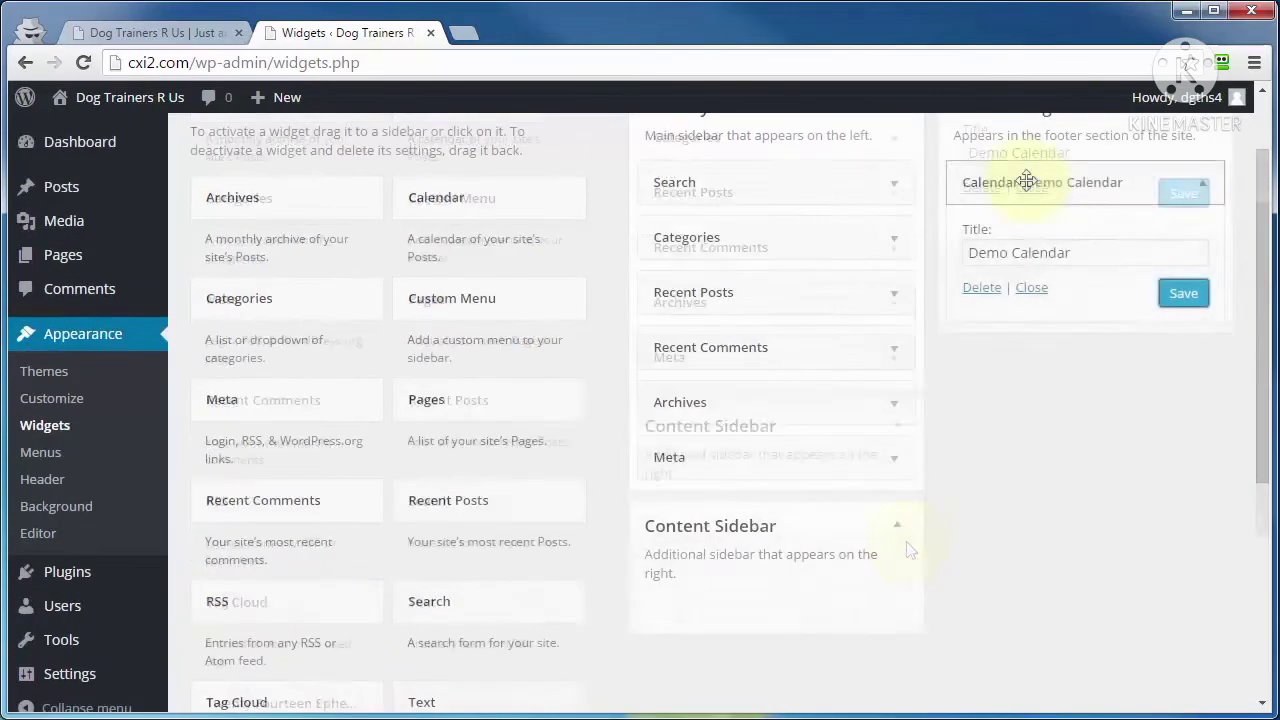
{"action": "left_click_drag", "start_coordinate": [1100, 178], "coordinate": [402, 588]}
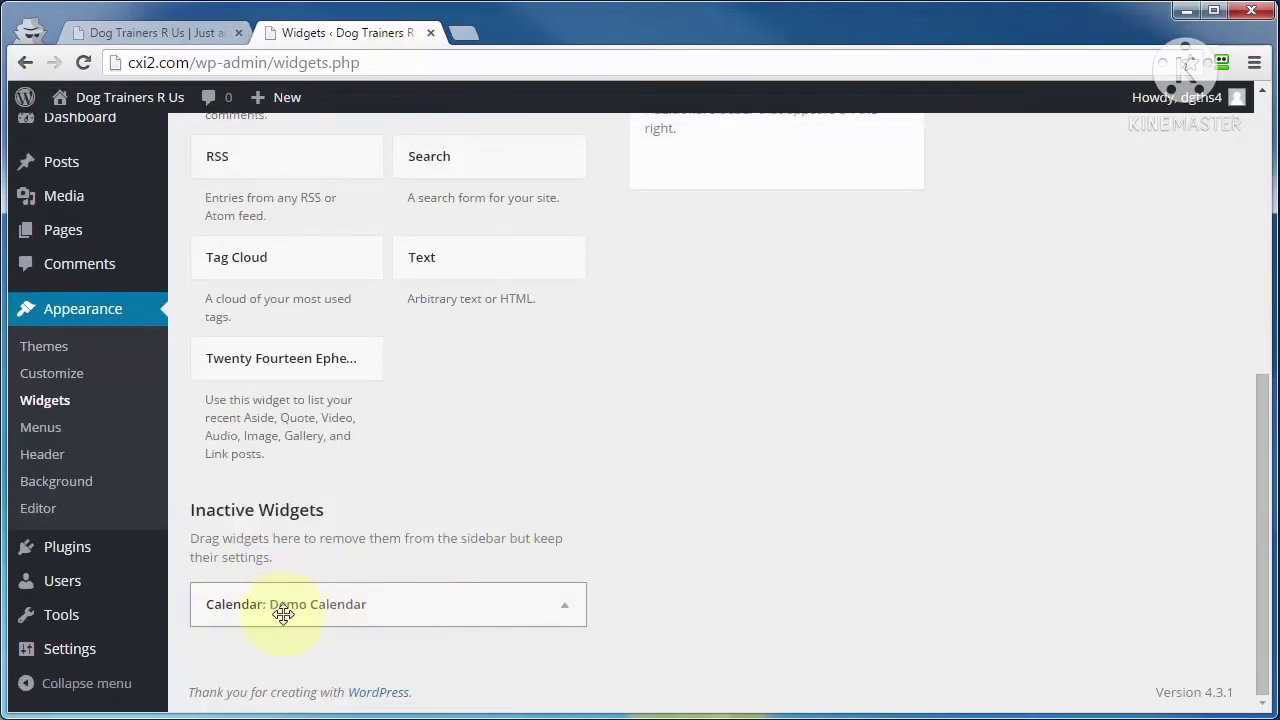
Add a Custom Menu widget to the Footer Widget Area, then delete it again.
{"action": "scroll", "coordinate": [750, 621], "scroll_direction": "up", "scroll_amount": 1}
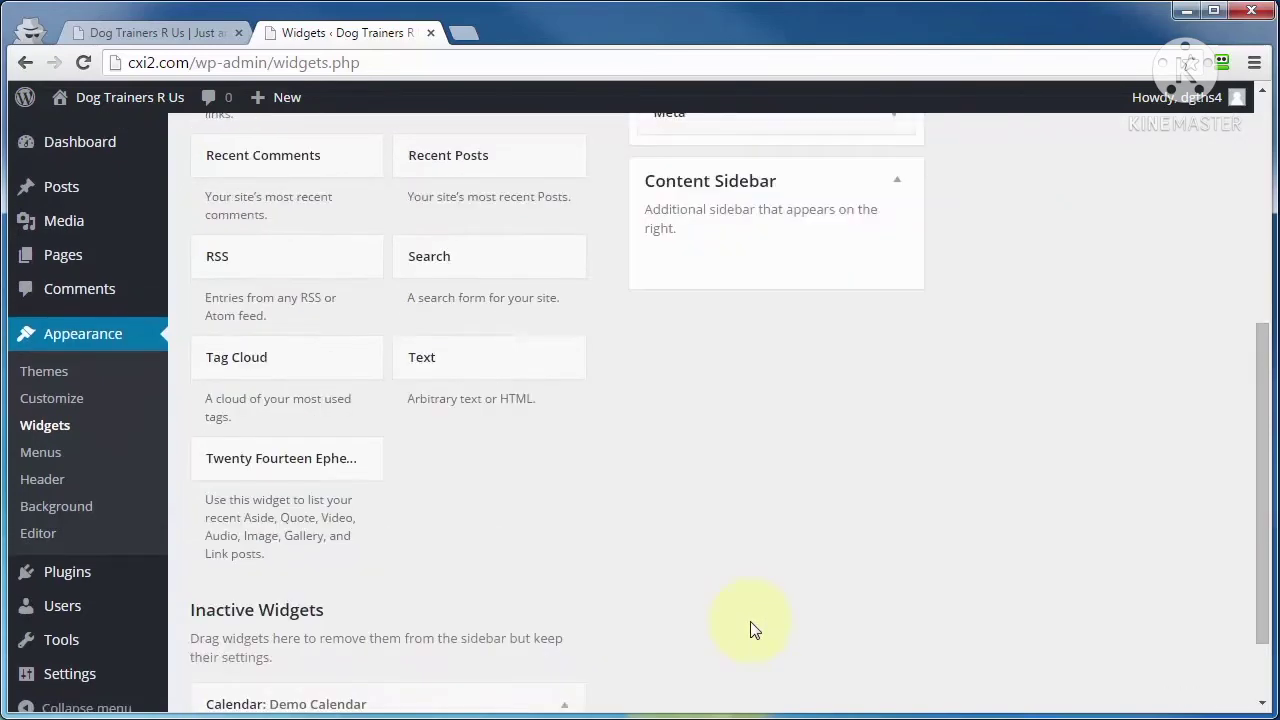
{"action": "scroll", "coordinate": [750, 621], "scroll_direction": "down", "scroll_amount": 1}
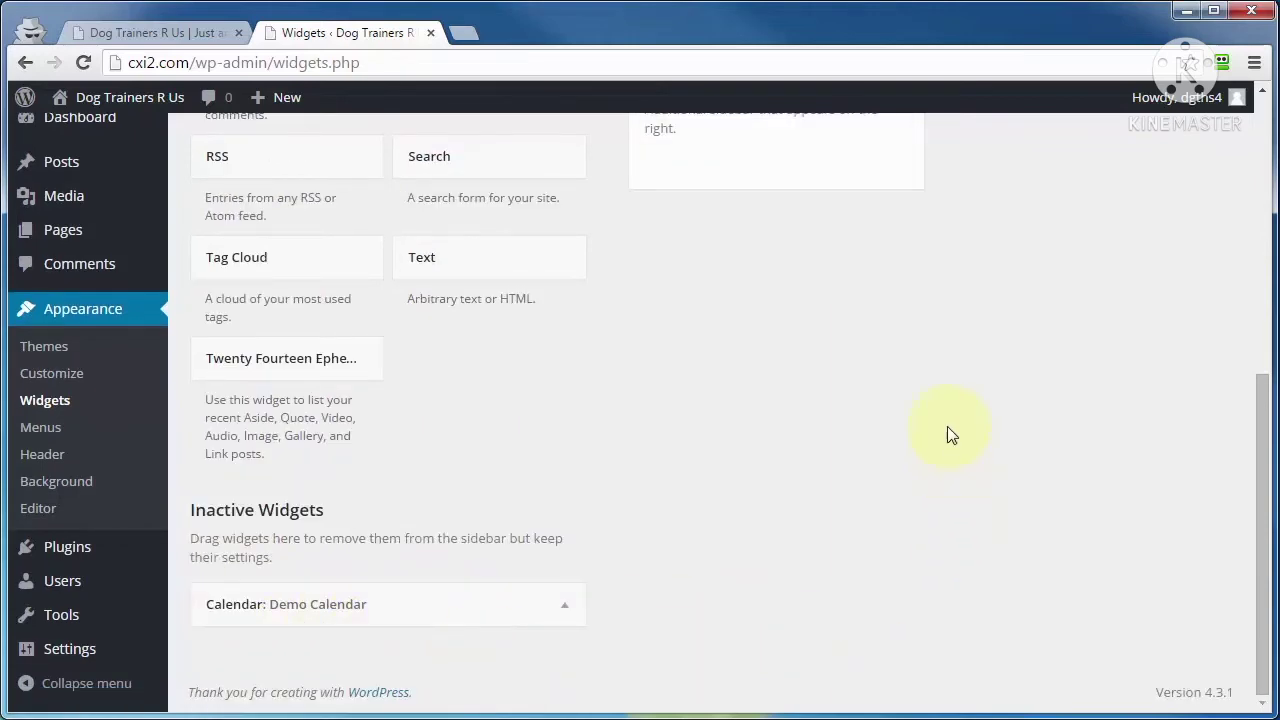
{"action": "scroll", "coordinate": [978, 343], "scroll_direction": "up", "scroll_amount": 5}
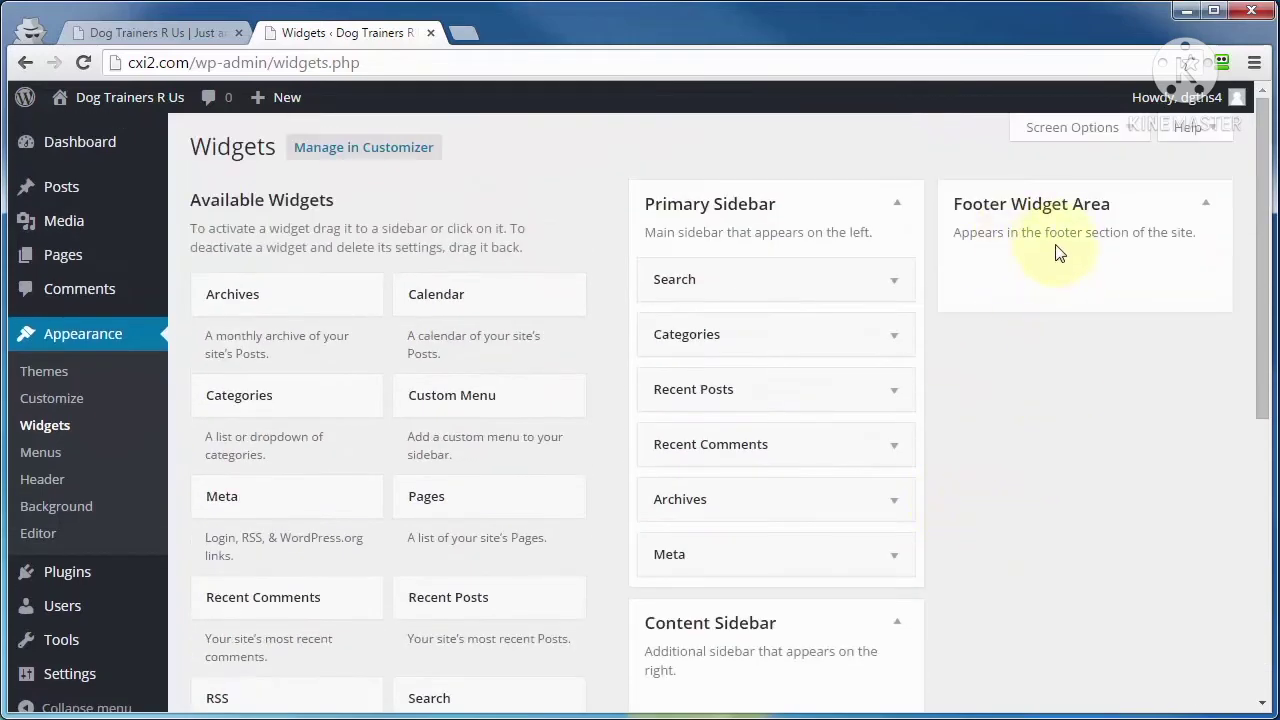
{"action": "scroll", "coordinate": [995, 407], "scroll_direction": "down", "scroll_amount": 5}
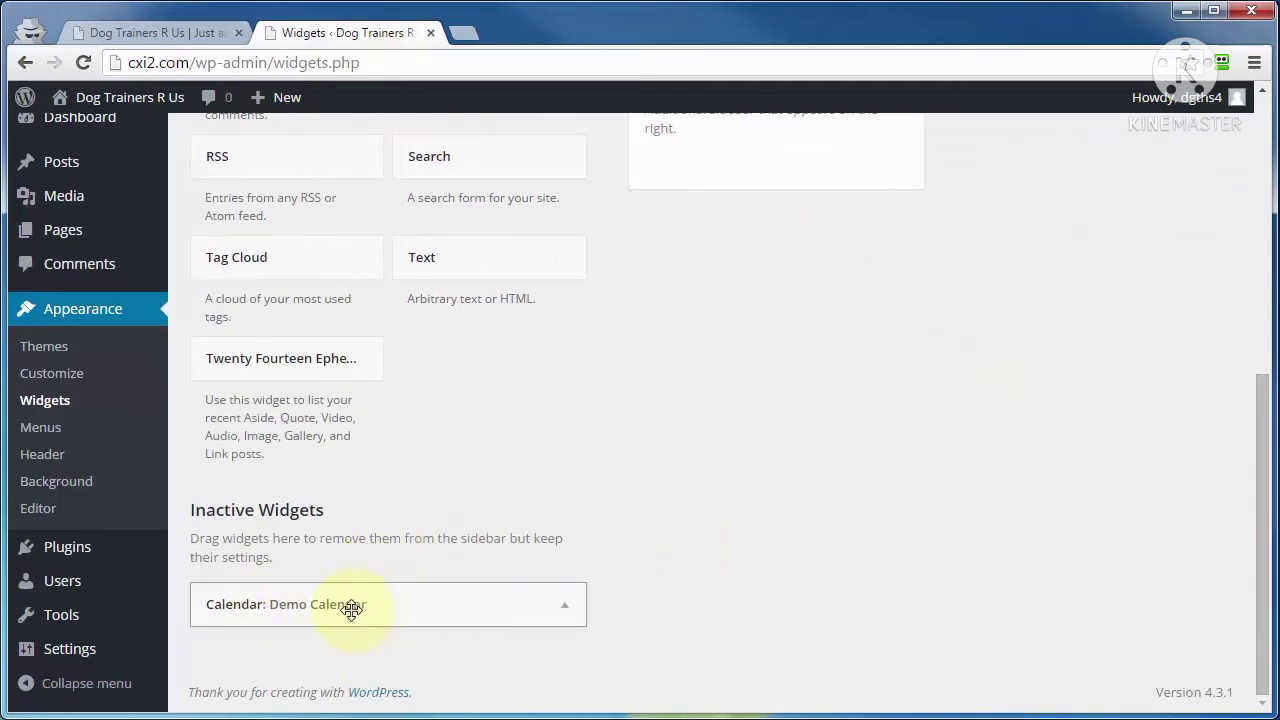
{"action": "scroll", "coordinate": [906, 280], "scroll_direction": "up", "scroll_amount": 5}
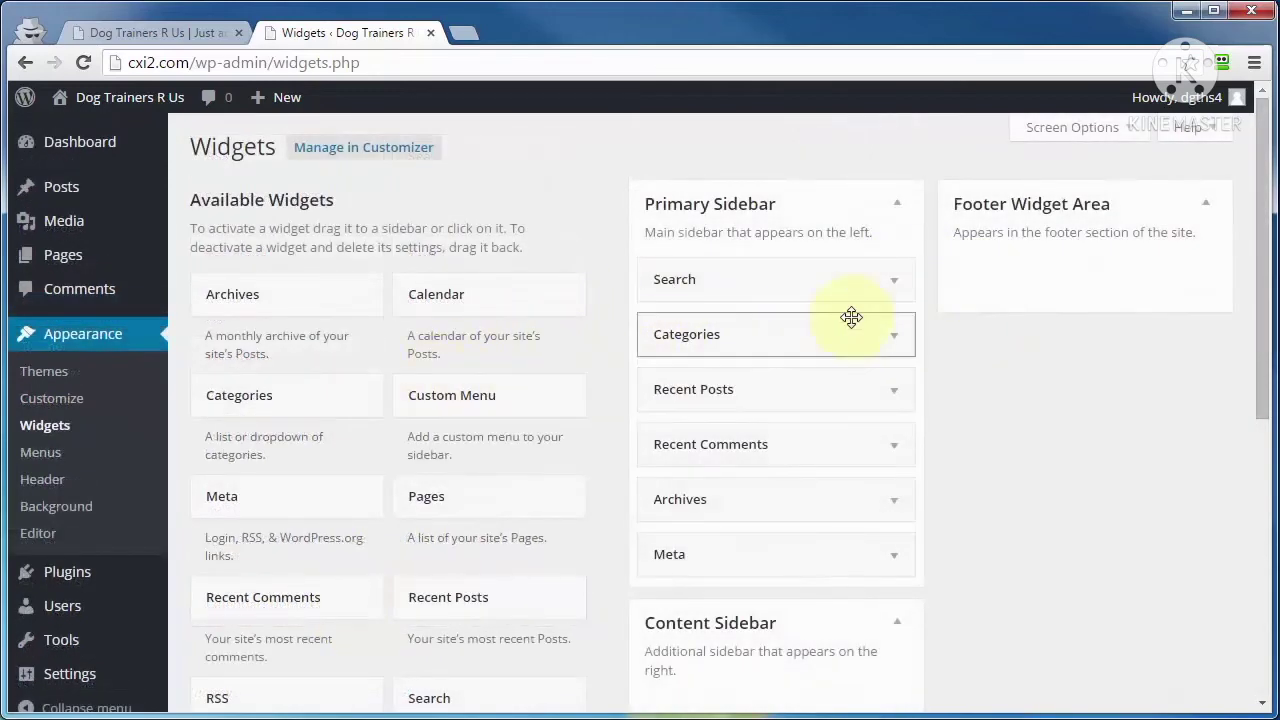
{"action": "left_click", "coordinate": [437, 398]}
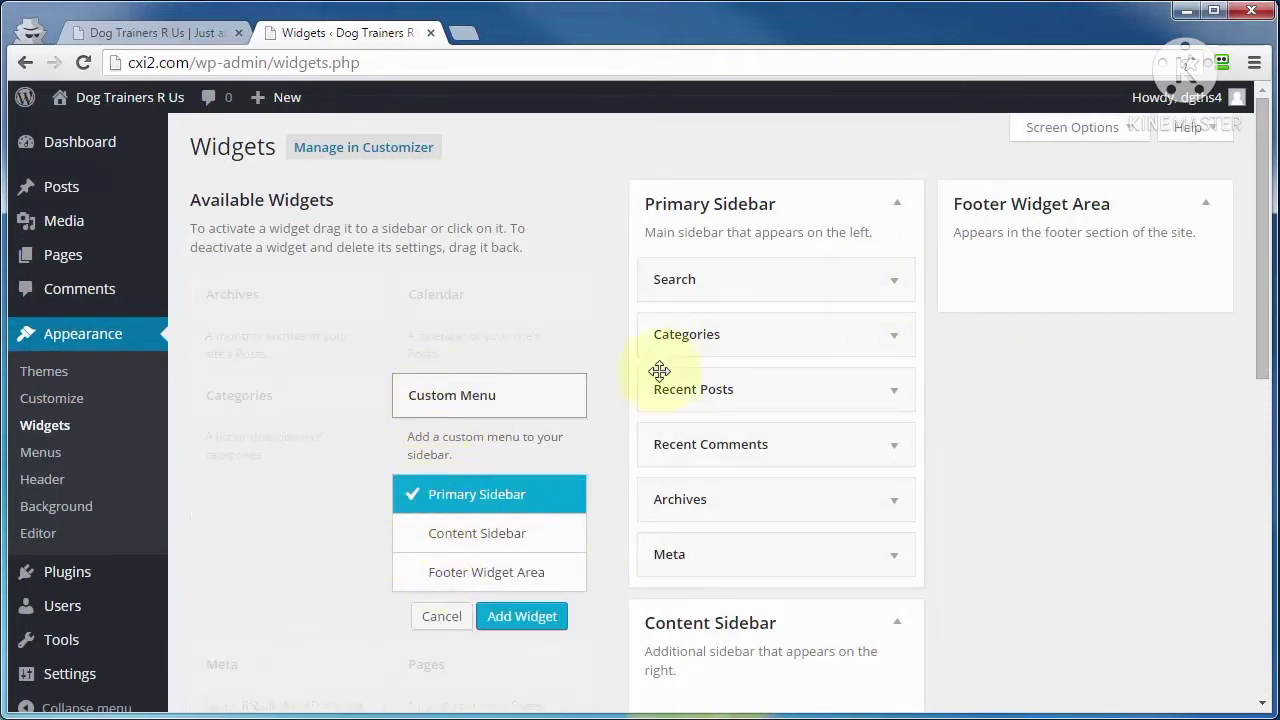
{"action": "left_click", "coordinate": [446, 574]}
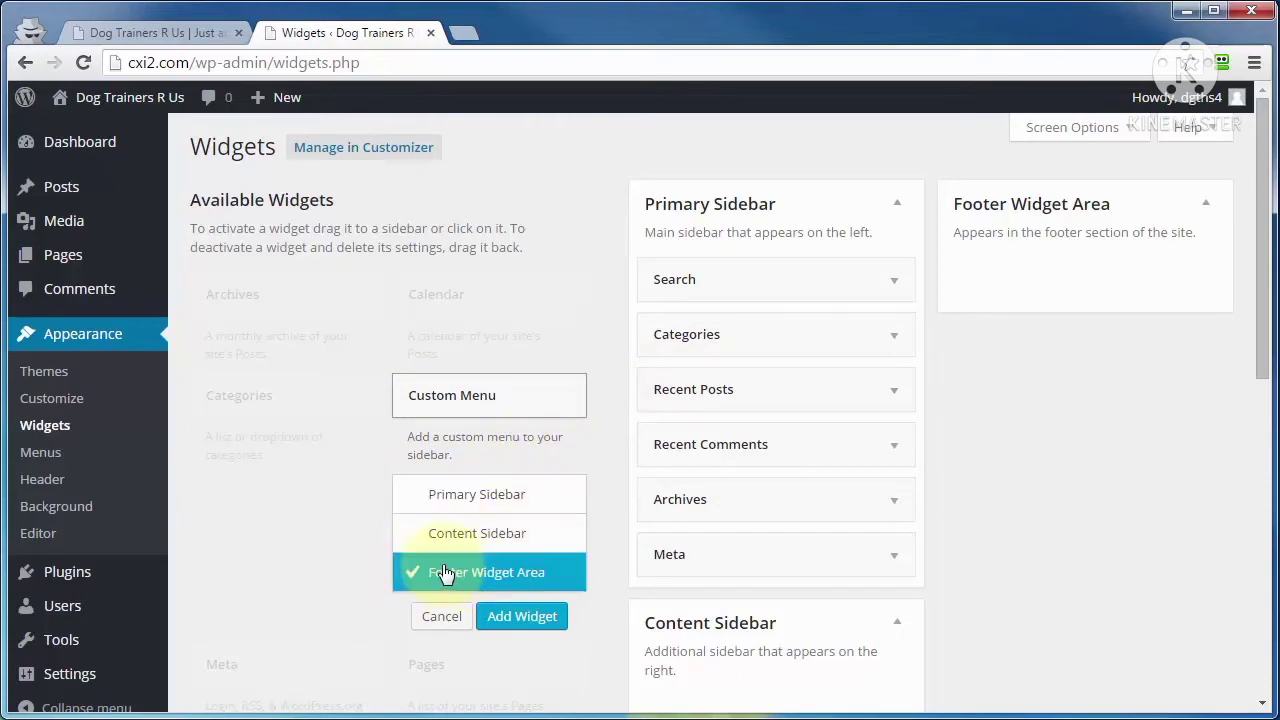
{"action": "left_click", "coordinate": [521, 617]}
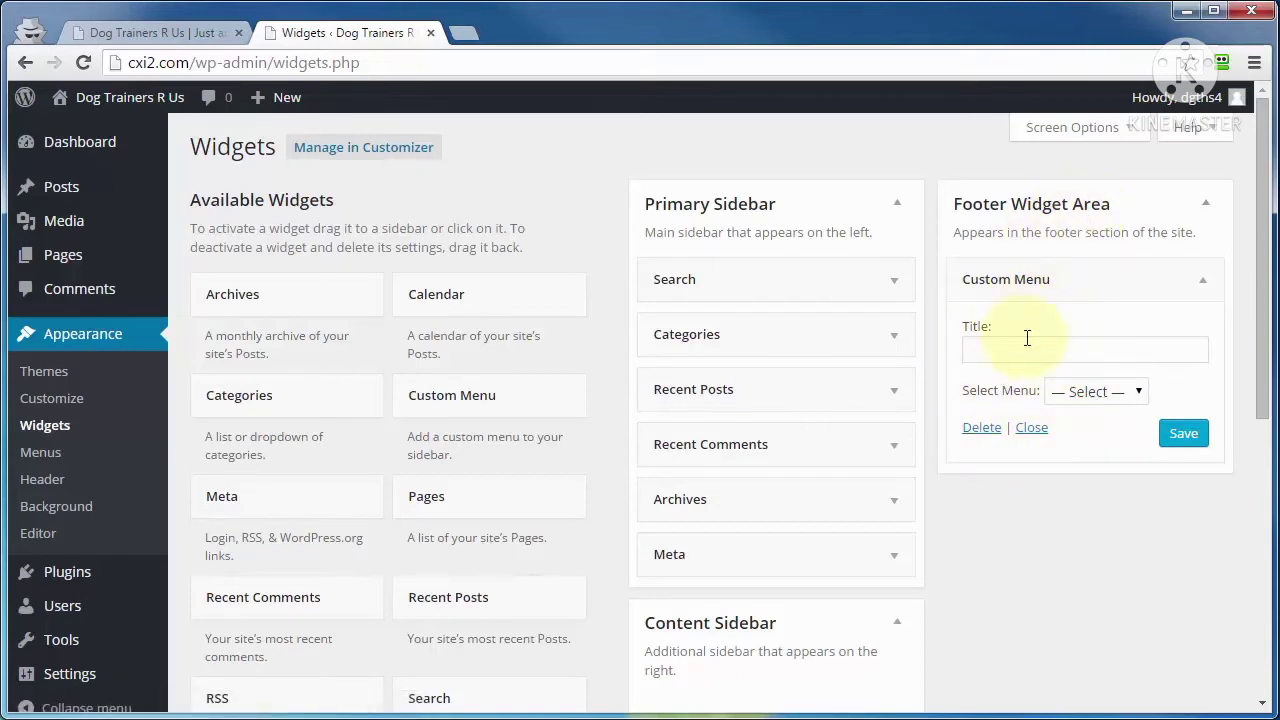
{"action": "left_click", "coordinate": [981, 428]}
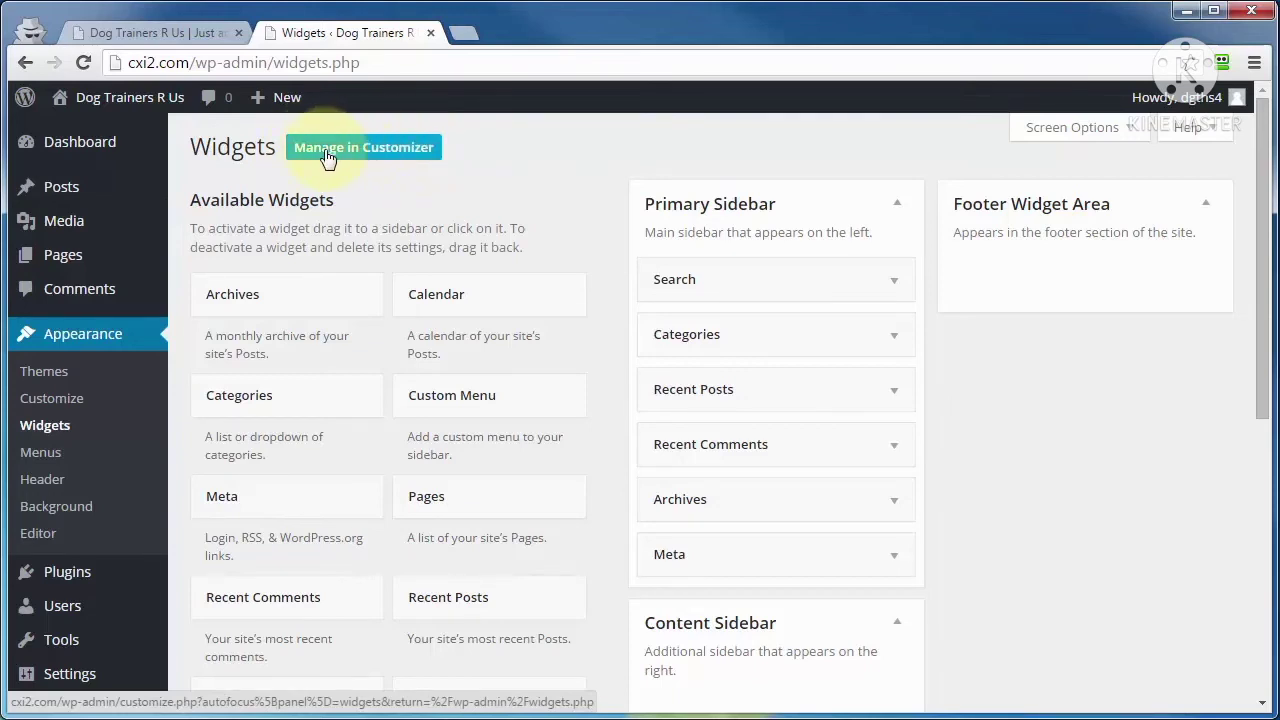
Open the Customizer for the active Twenty Fourteen theme from the Themes list.
{"action": "left_click", "coordinate": [60, 403]}
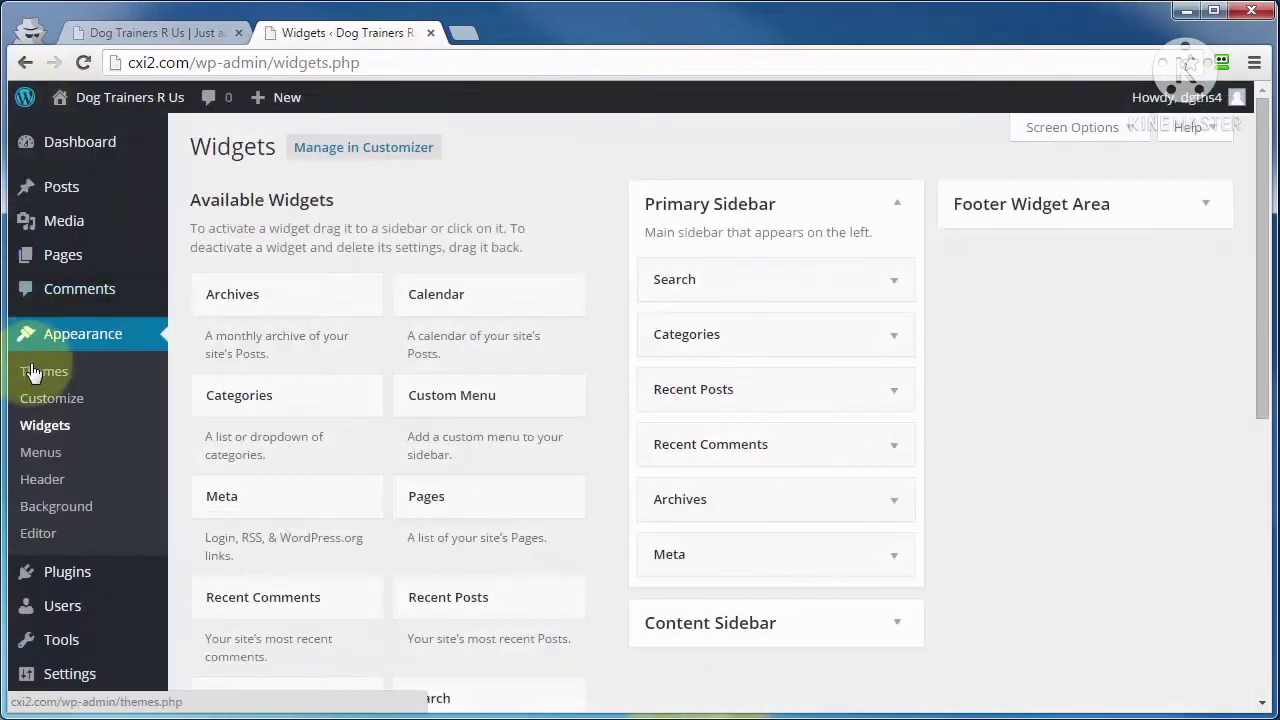
{"action": "left_click", "coordinate": [33, 375]}
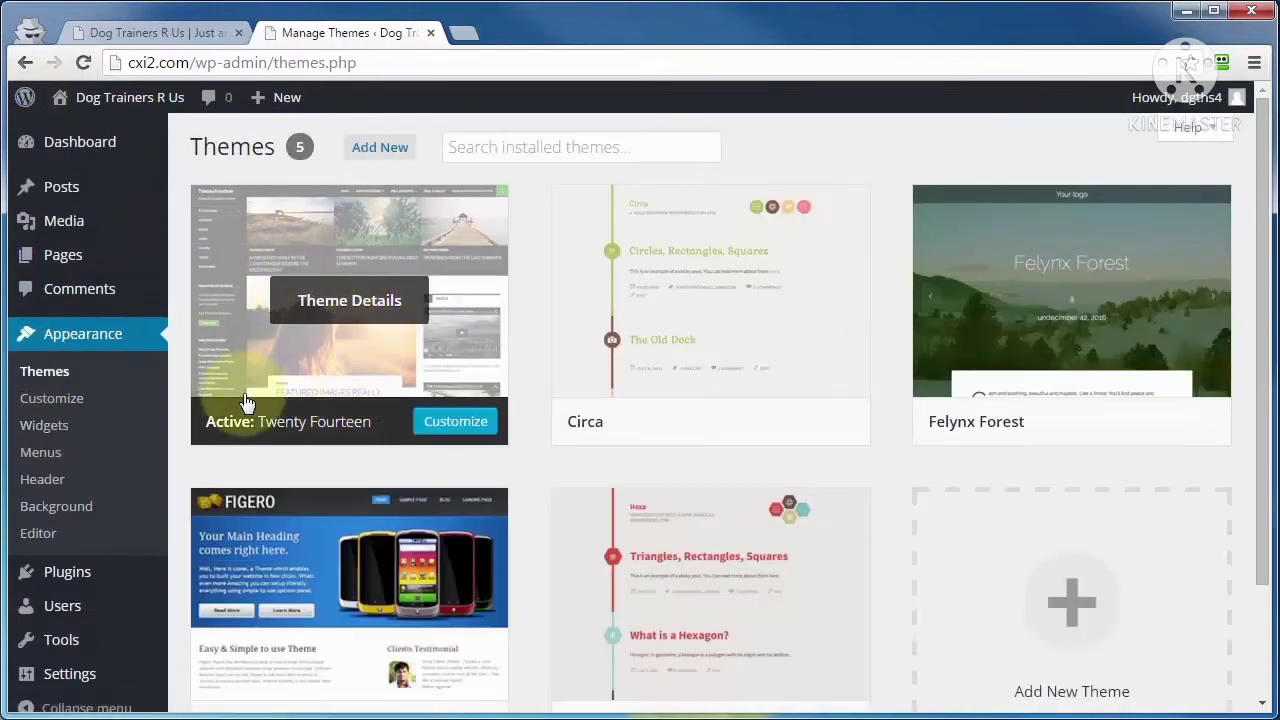
{"action": "left_click", "coordinate": [453, 424]}
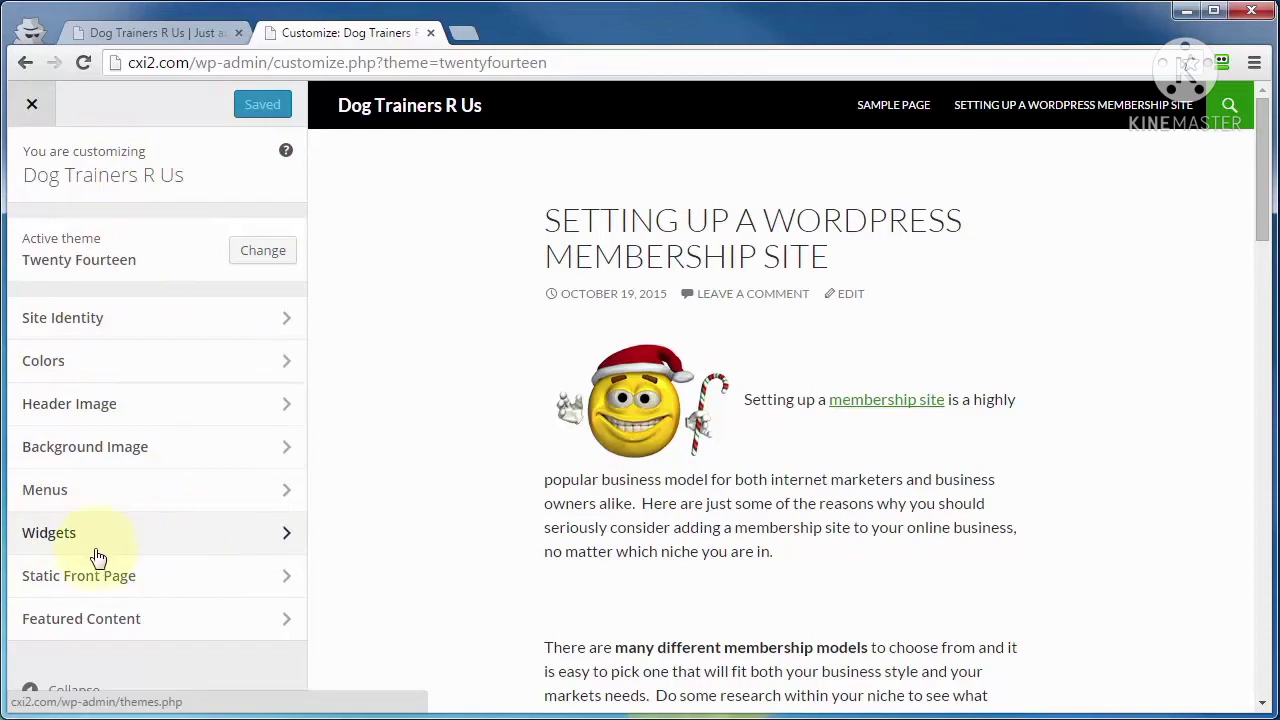
Open the Primary Sidebar widgets in the Customizer and expand and close the Search widget.
{"action": "left_click", "coordinate": [175, 542]}
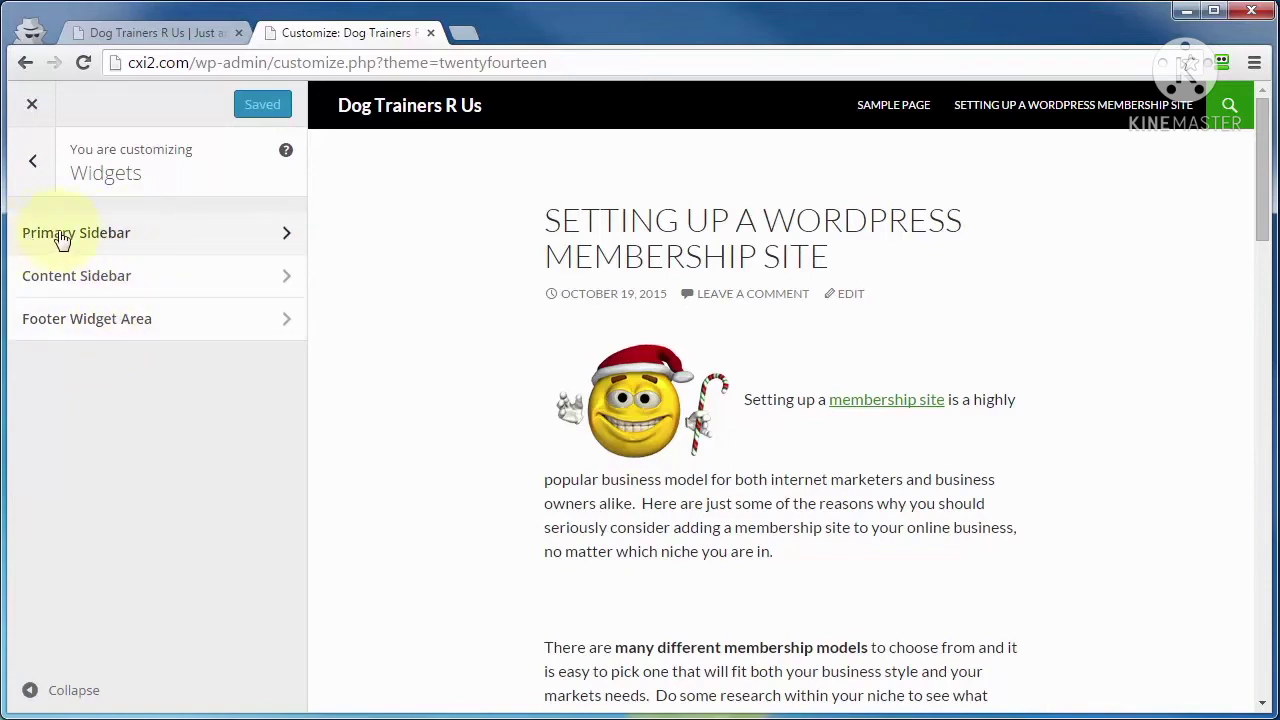
{"action": "left_click", "coordinate": [100, 236]}
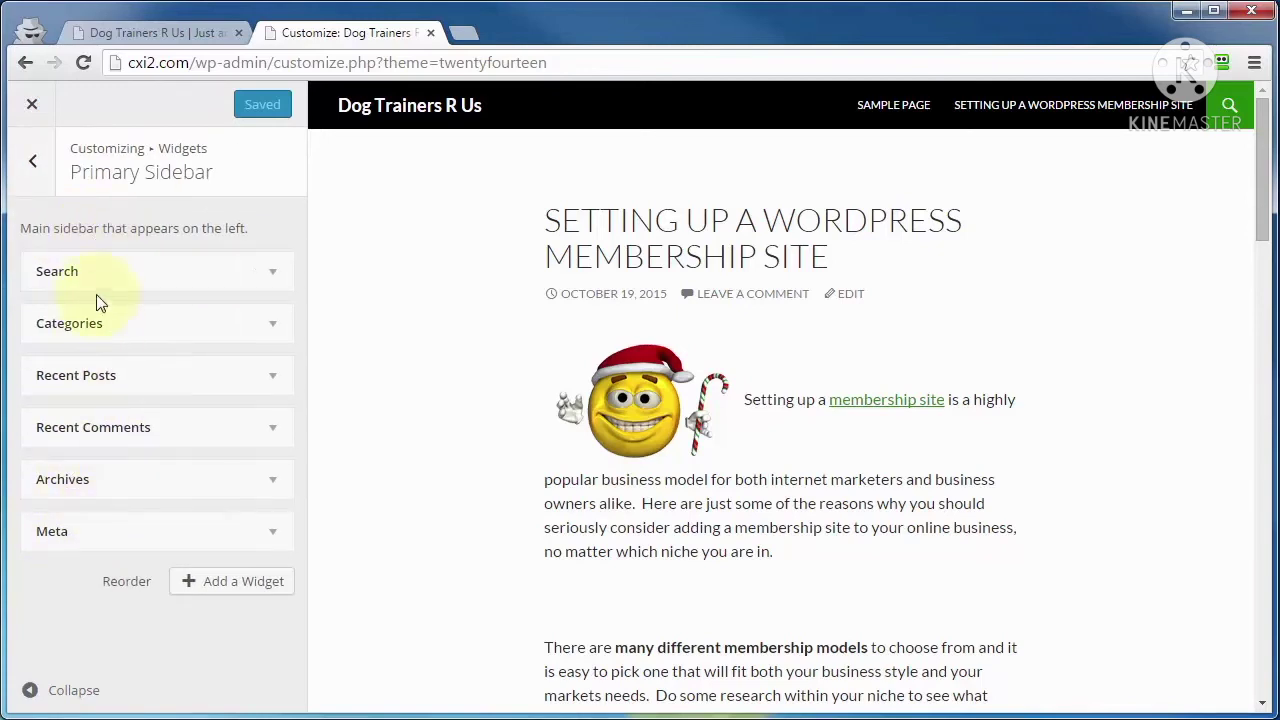
{"action": "left_click", "coordinate": [104, 276]}
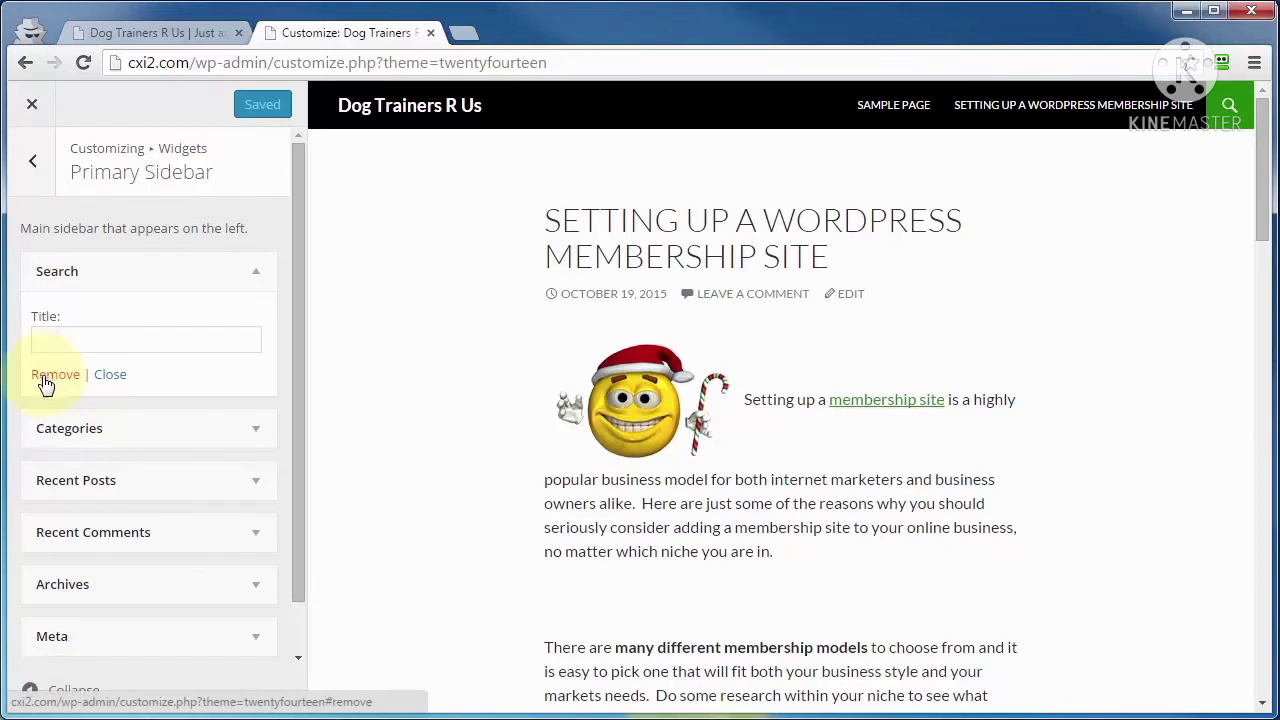
{"action": "left_click", "coordinate": [110, 377]}
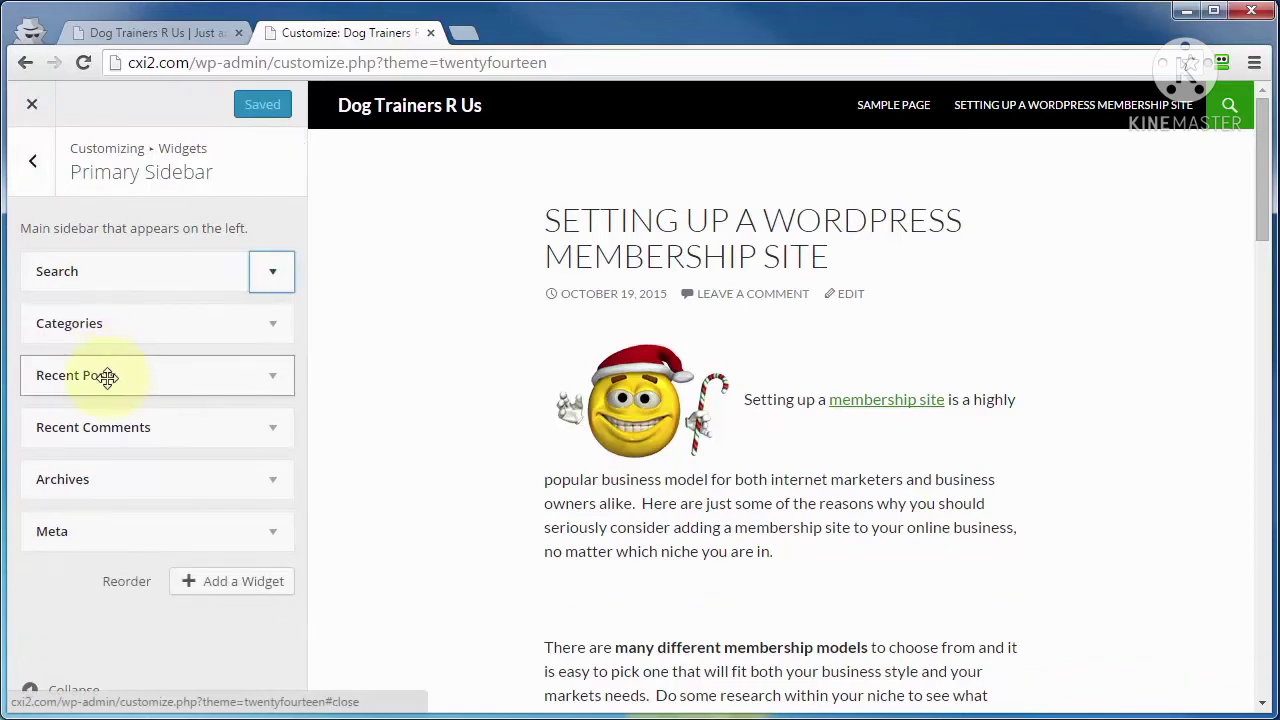
Add a Calendar widget to the Primary Sidebar in the Customizer.
{"action": "mouse_move", "coordinate": [107, 377]}
{"action": "left_mouse_down"}
{"action": "mouse_move", "coordinate": [100, 263]}
{"action": "mouse_move", "coordinate": [89, 374]}
{"action": "left_mouse_up"}
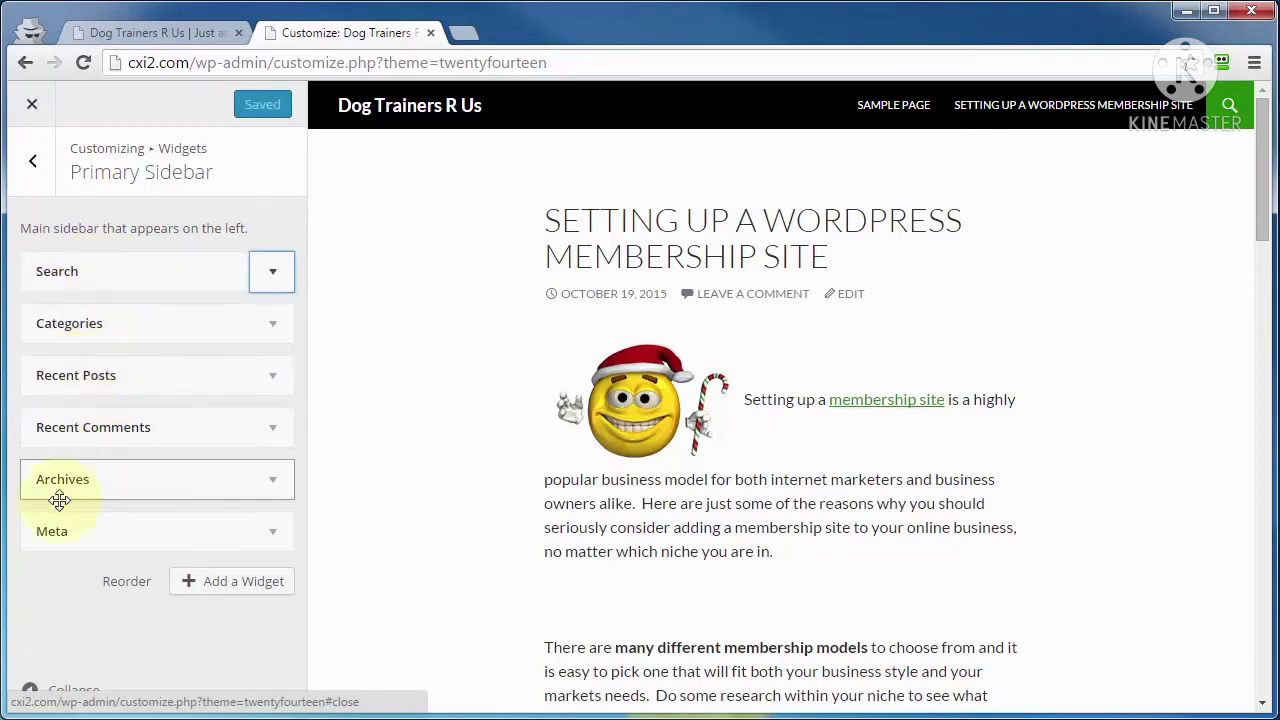
{"action": "left_click", "coordinate": [217, 588]}
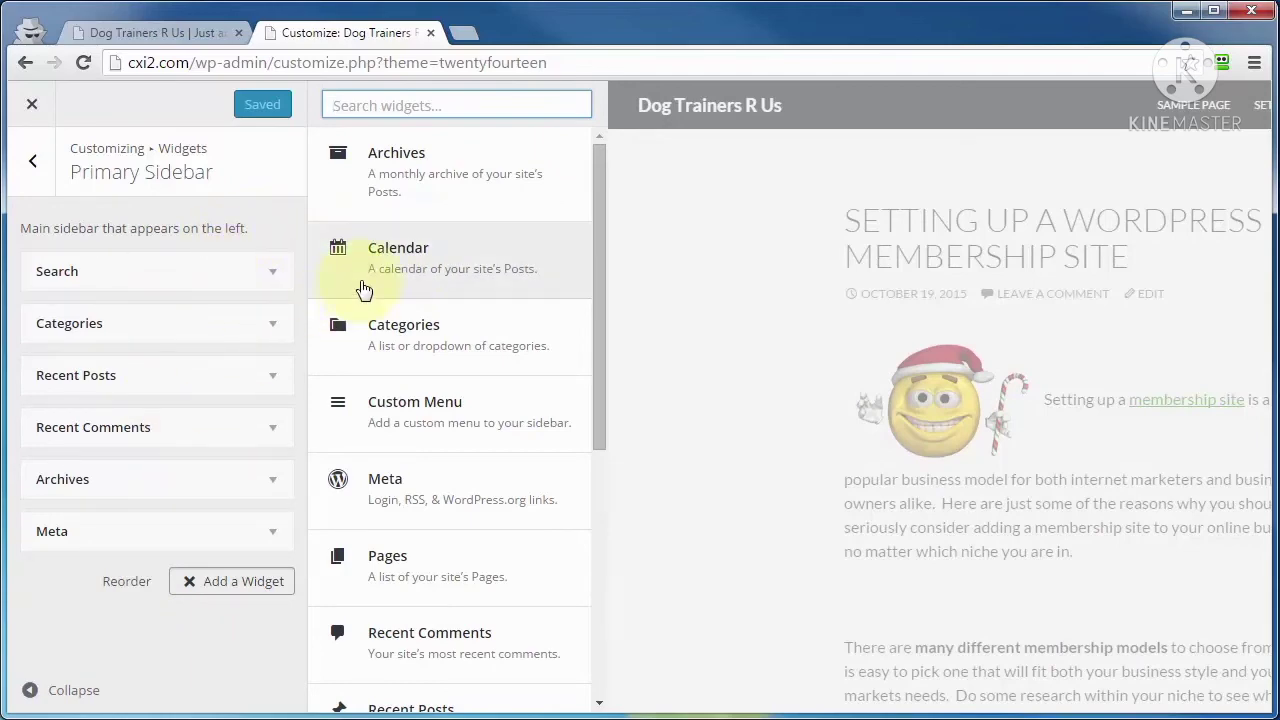
{"action": "left_click", "coordinate": [457, 257]}
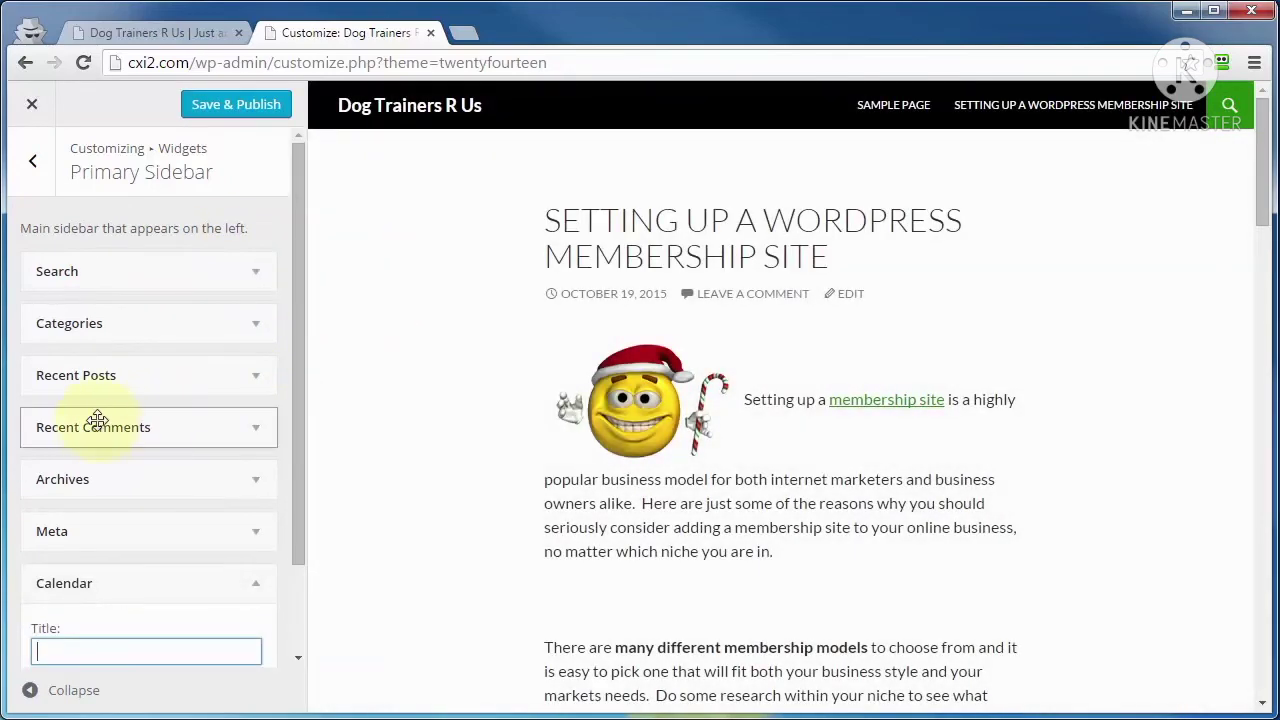
Move the Calendar widget directly below Search in the Primary Sidebar and publish the changes.
{"action": "scroll", "coordinate": [102, 598], "scroll_direction": "down", "scroll_amount": 1}
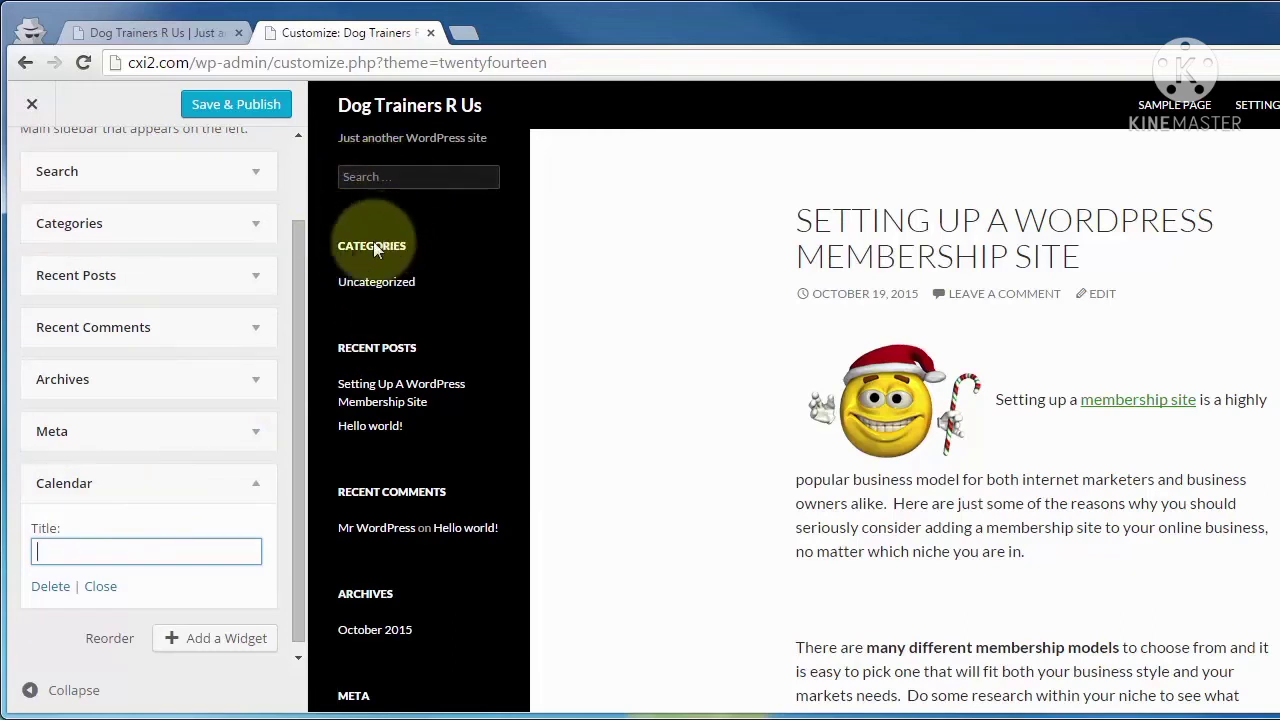
{"action": "left_click_drag", "start_coordinate": [128, 485], "coordinate": [108, 332]}
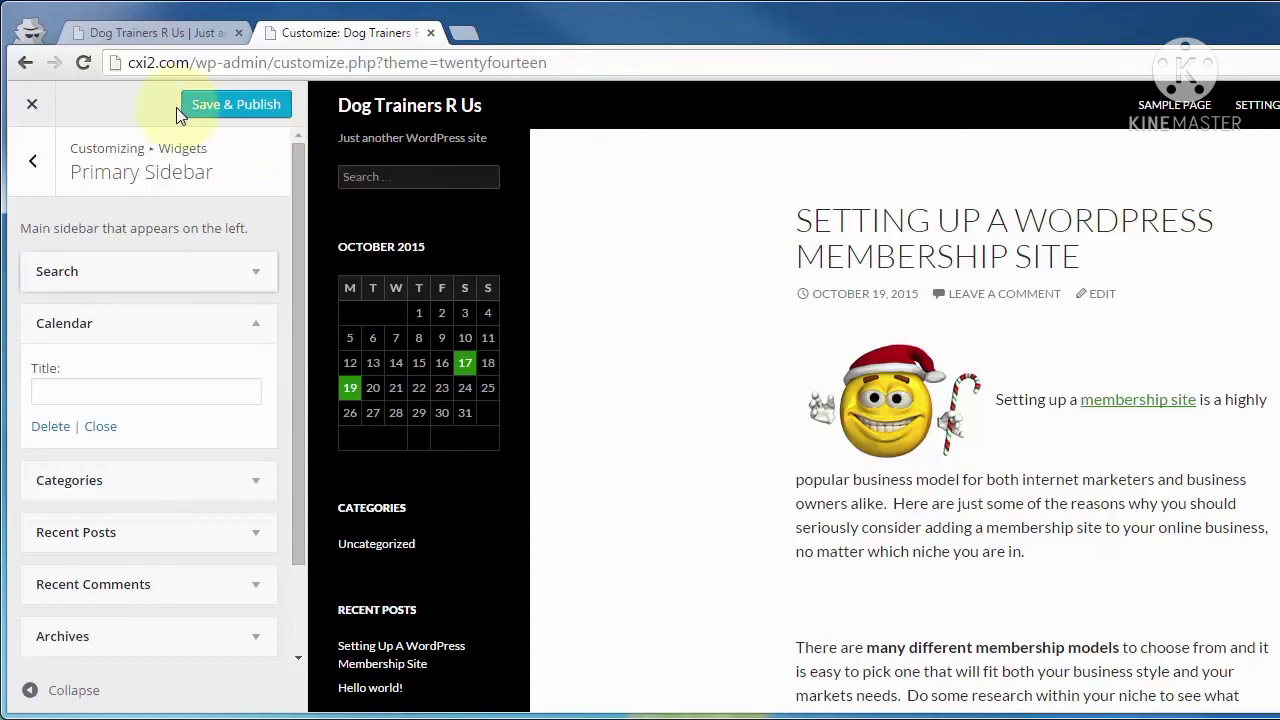
{"action": "left_click", "coordinate": [235, 106]}
Reload the live site in the other tab to check the sidebar widgets.
{"action": "left_click", "coordinate": [110, 33]}
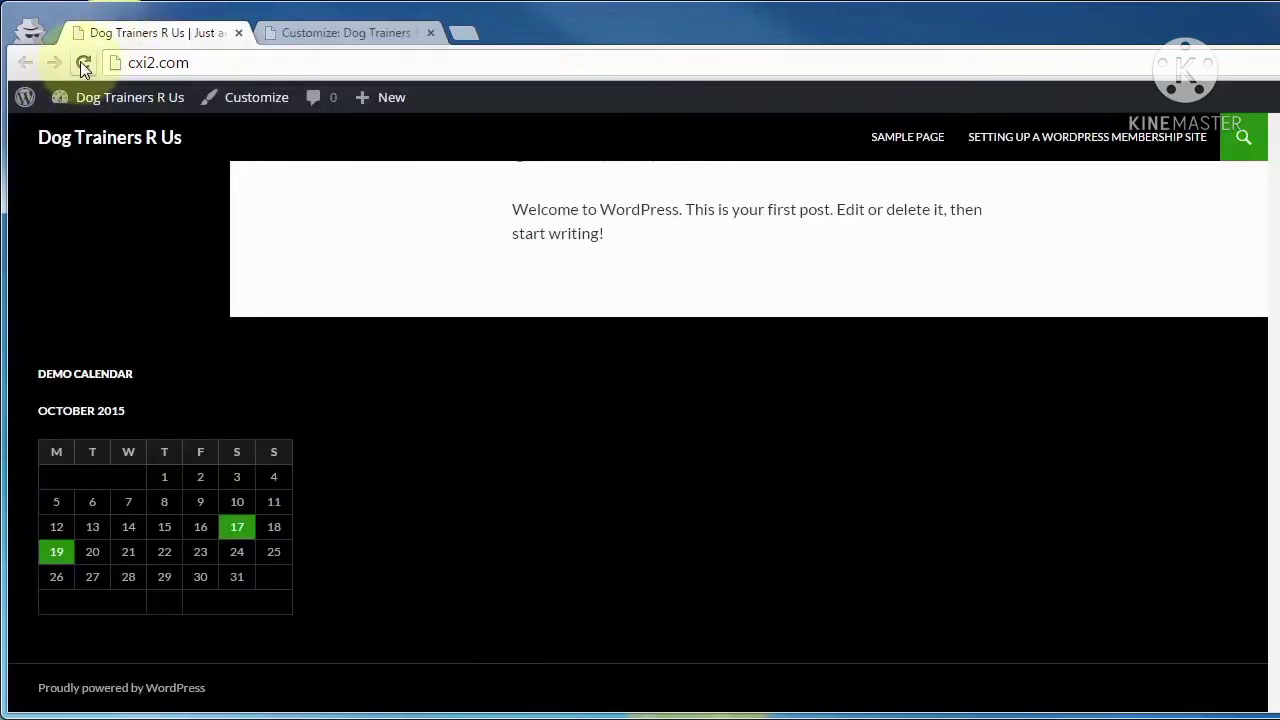
{"action": "left_click", "coordinate": [82, 62]}
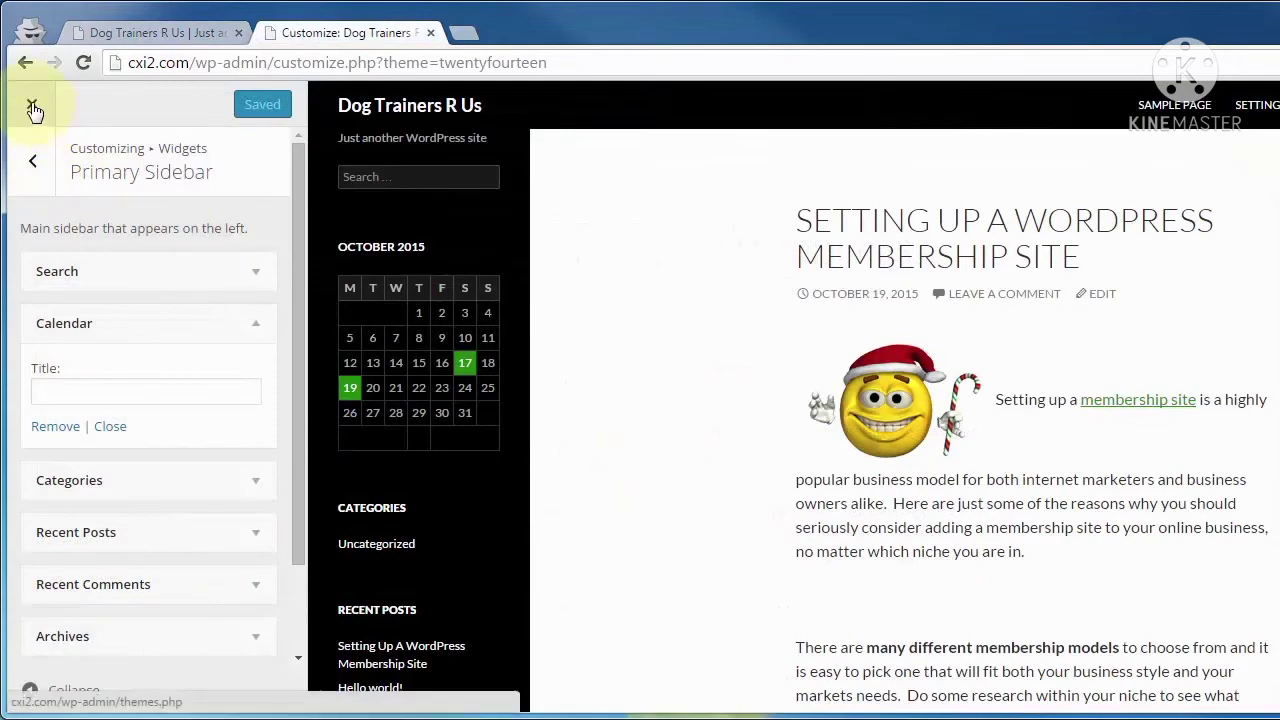
Close the Customizer and return to the WordPress Dashboard in the other tab.
{"action": "left_click", "coordinate": [33, 108]}
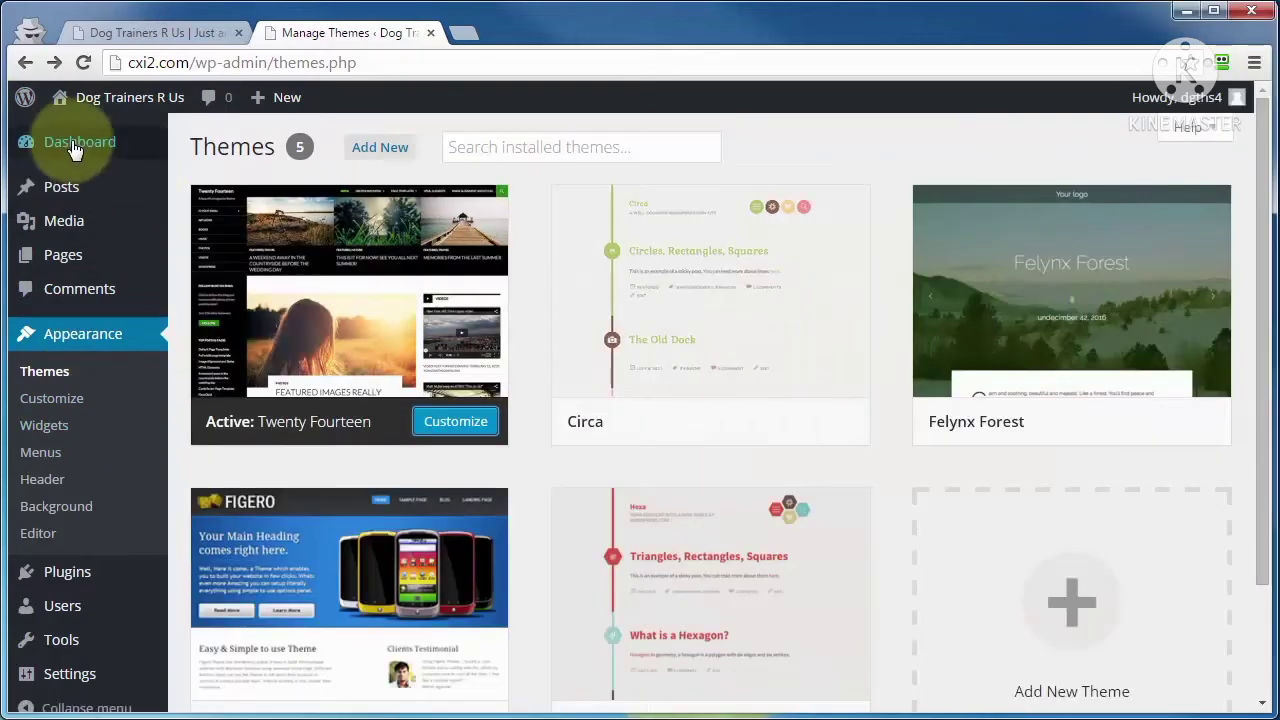
{"action": "left_click", "coordinate": [34, 140]}
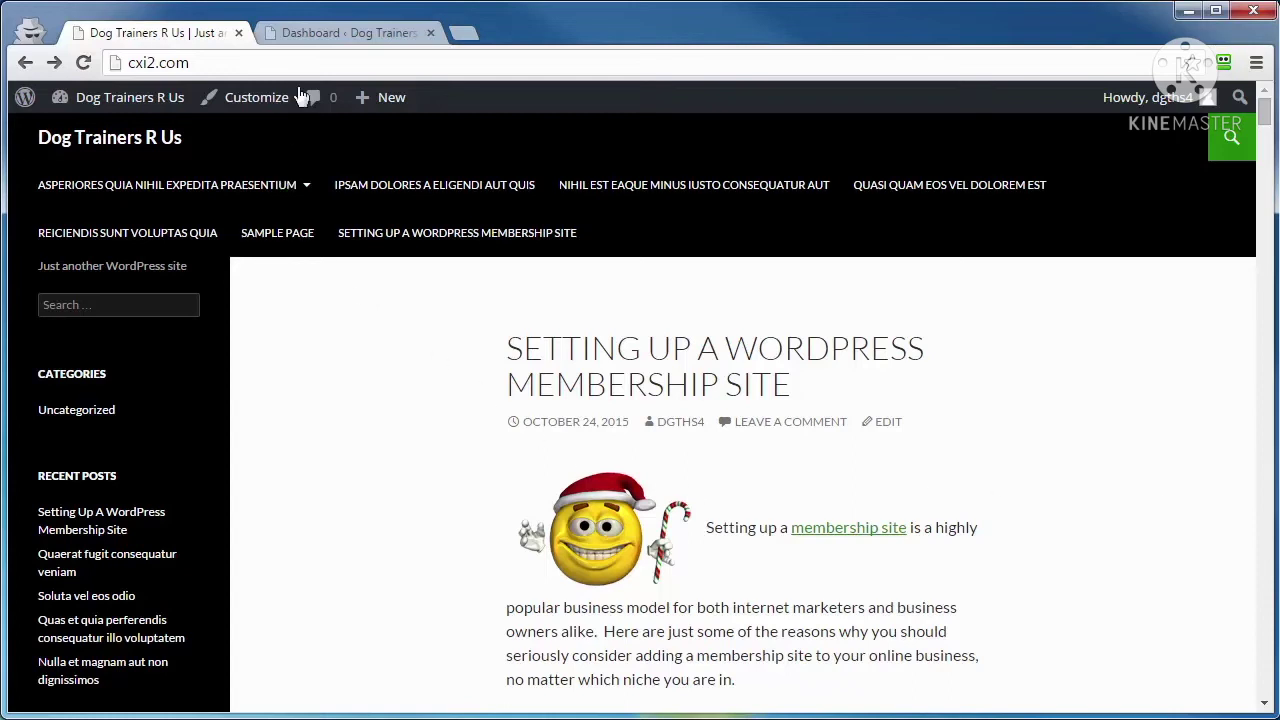
{"action": "left_click", "coordinate": [308, 36]}
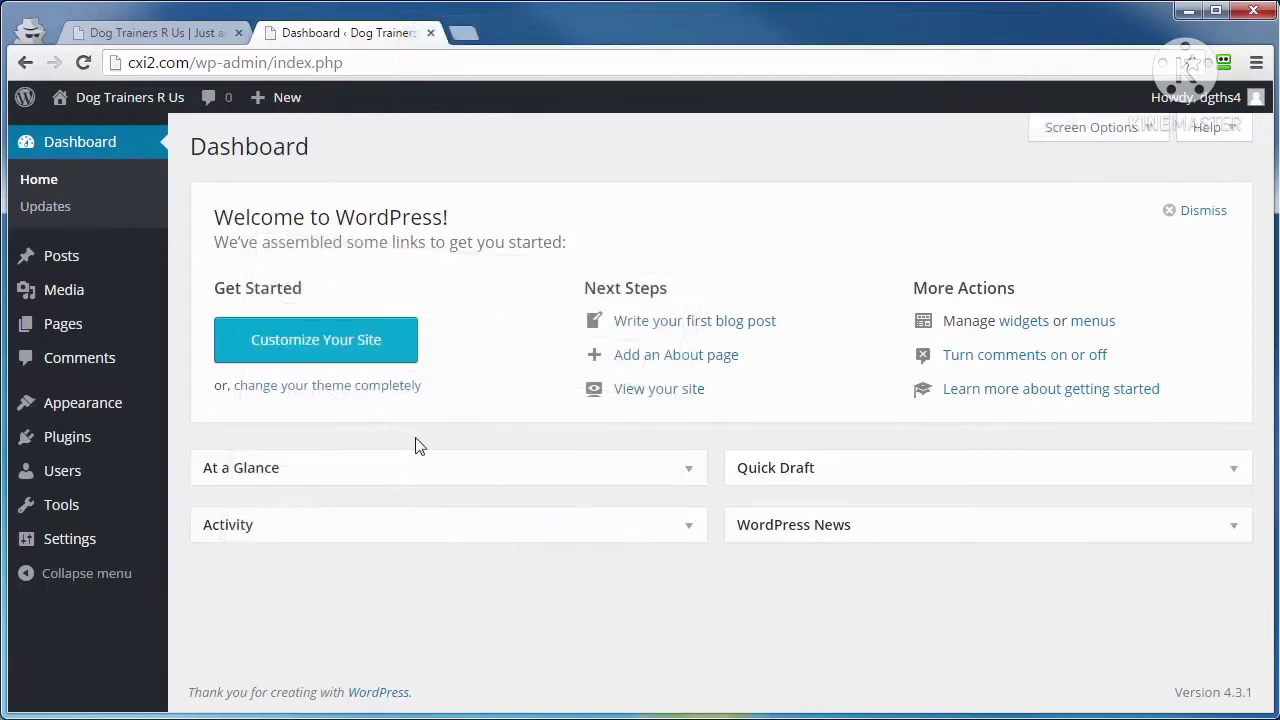
Open the Menus screen and create a new menu named main.
{"action": "mouse_move", "coordinate": [50, 405]}
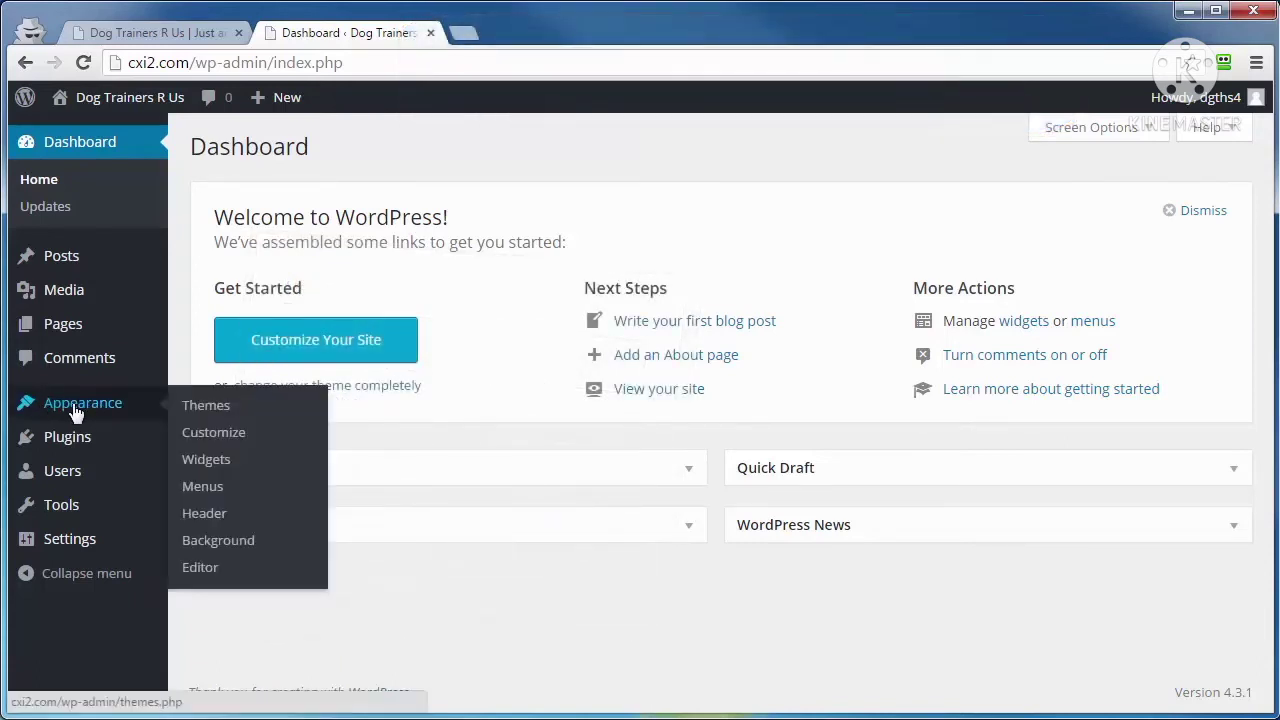
{"action": "left_click", "coordinate": [204, 490]}
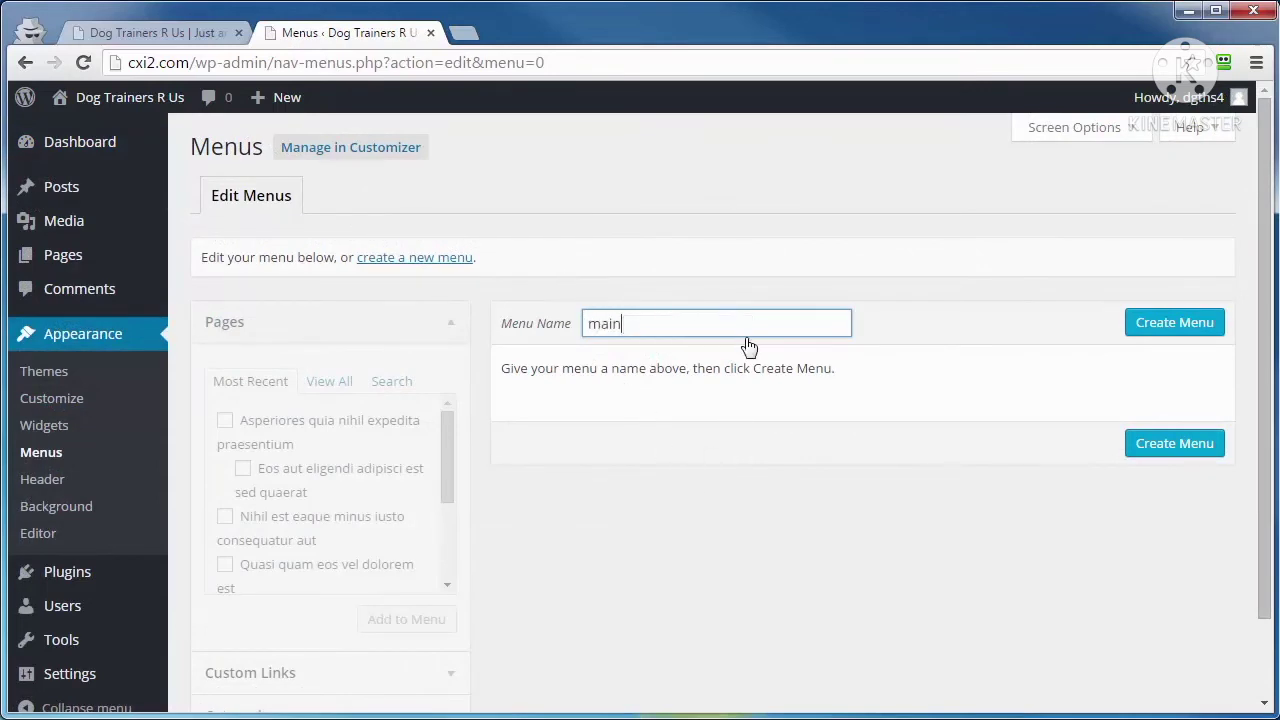
{"action": "left_click", "coordinate": [1185, 330]}
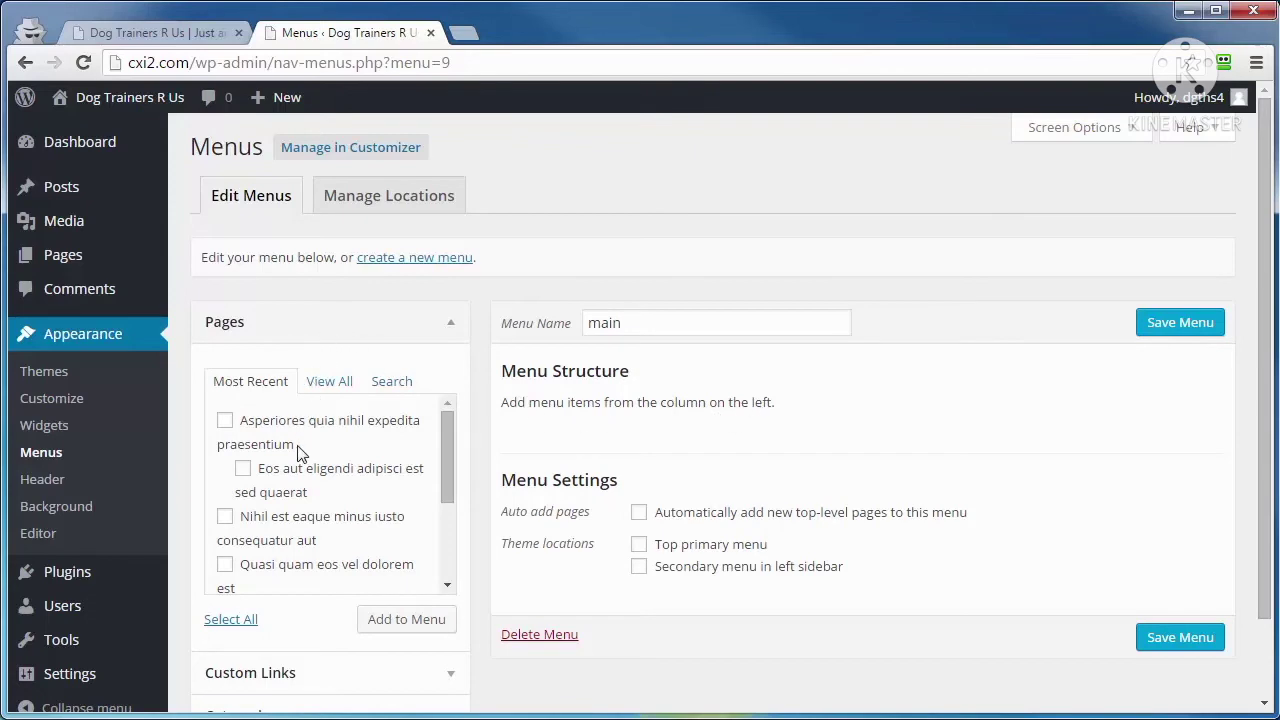
Enable the Posts box in the menu screen options.
{"action": "scroll", "coordinate": [297, 451], "scroll_direction": "down", "scroll_amount": 3}
{"action": "scroll", "coordinate": [183, 470], "scroll_direction": "down", "scroll_amount": 1}
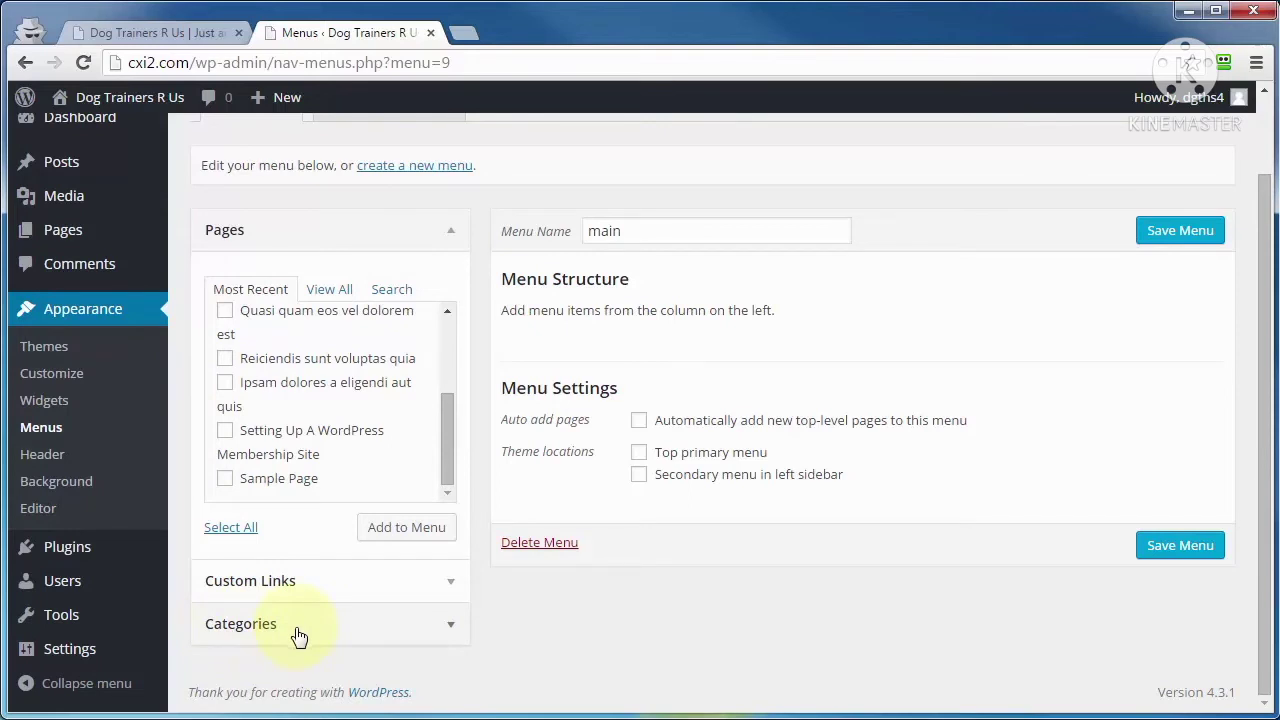
{"action": "scroll", "coordinate": [507, 639], "scroll_direction": "up", "scroll_amount": 1}
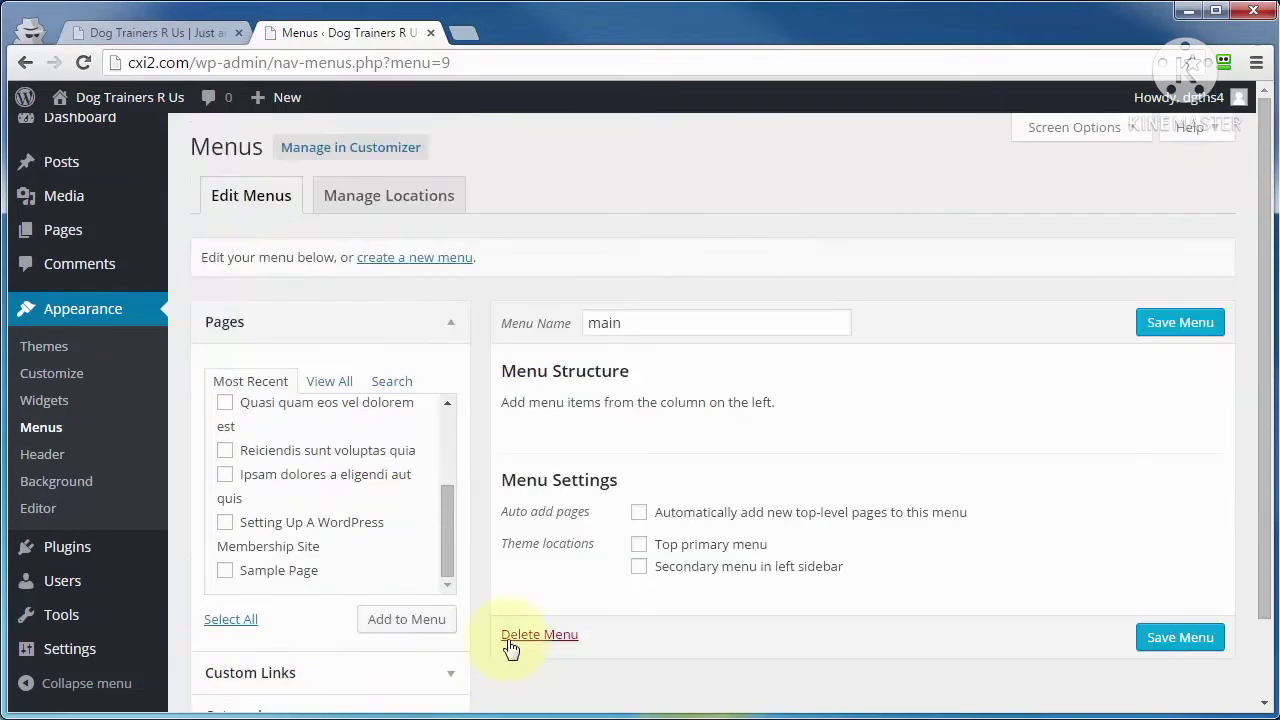
{"action": "left_click", "coordinate": [1098, 130]}
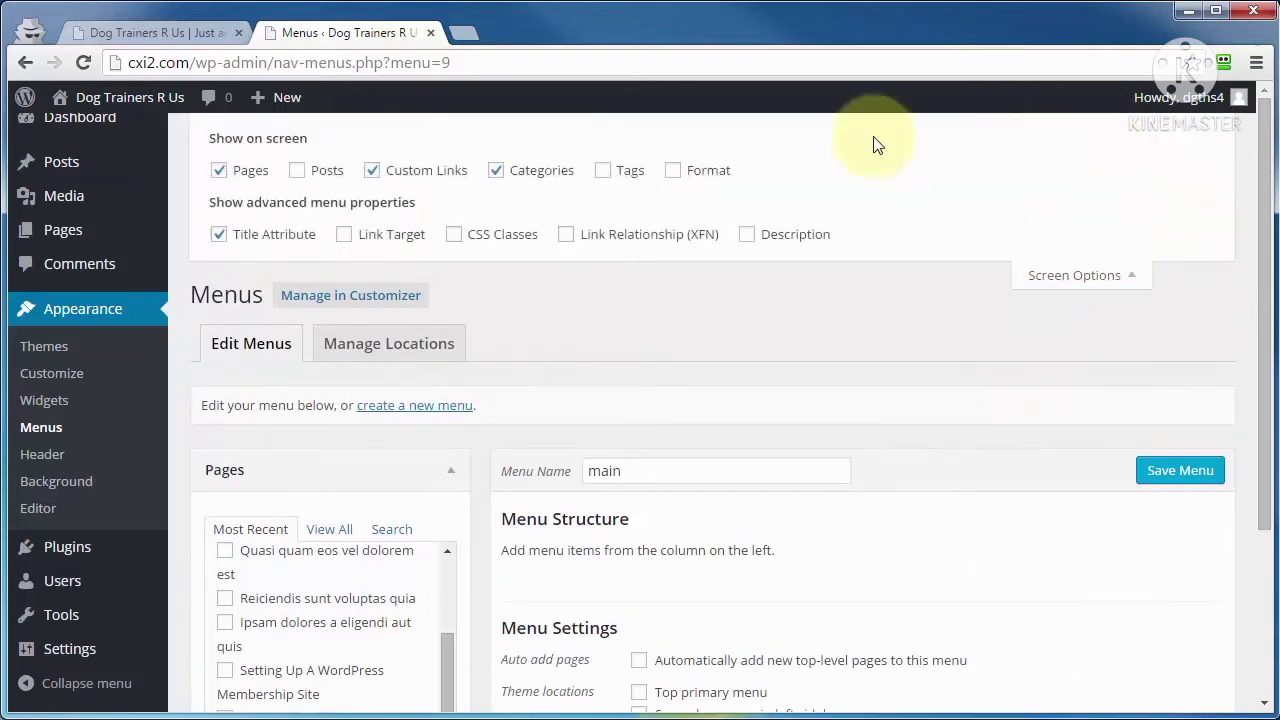
{"action": "left_click", "coordinate": [298, 172]}
{"action": "left_click", "coordinate": [1071, 280]}
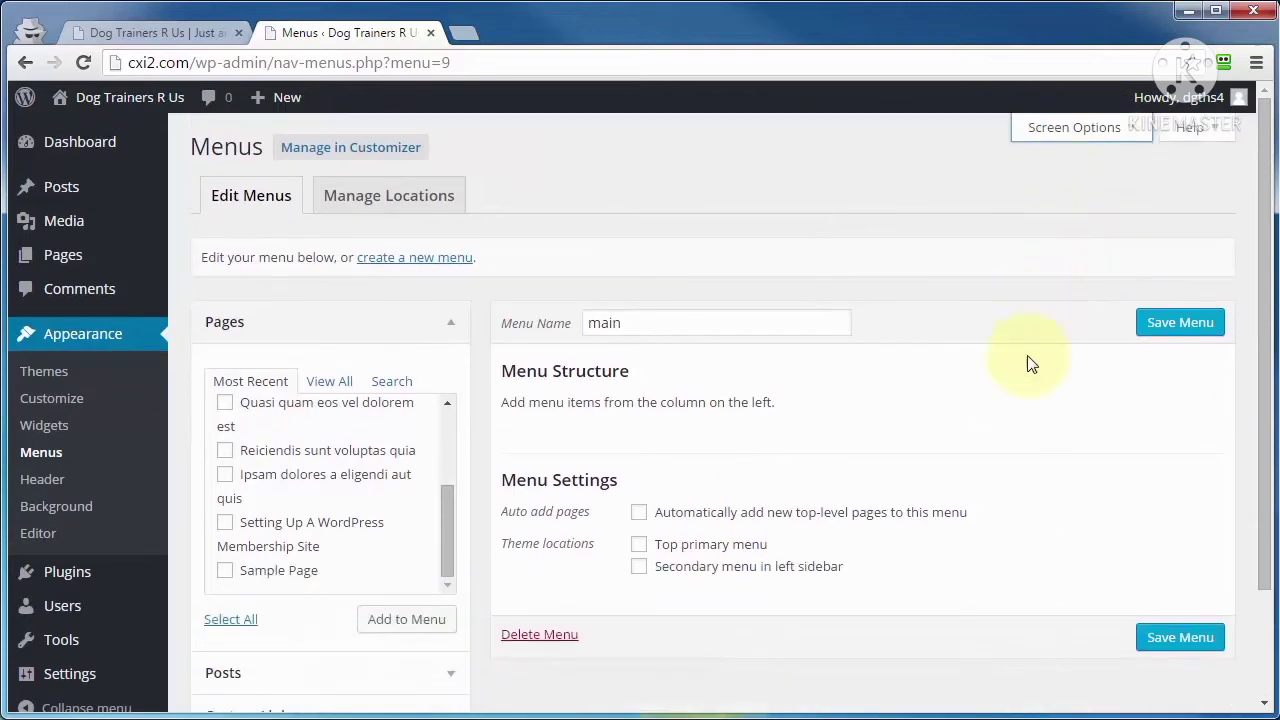
Add the pages Asperiores quia nihil expedita praesentium, Eos aut eligendi adipisci est sed quaerat and Setting Up A WordPress Membership Site to the menu.
{"action": "scroll", "coordinate": [1000, 400], "scroll_direction": "down", "scroll_amount": 2}
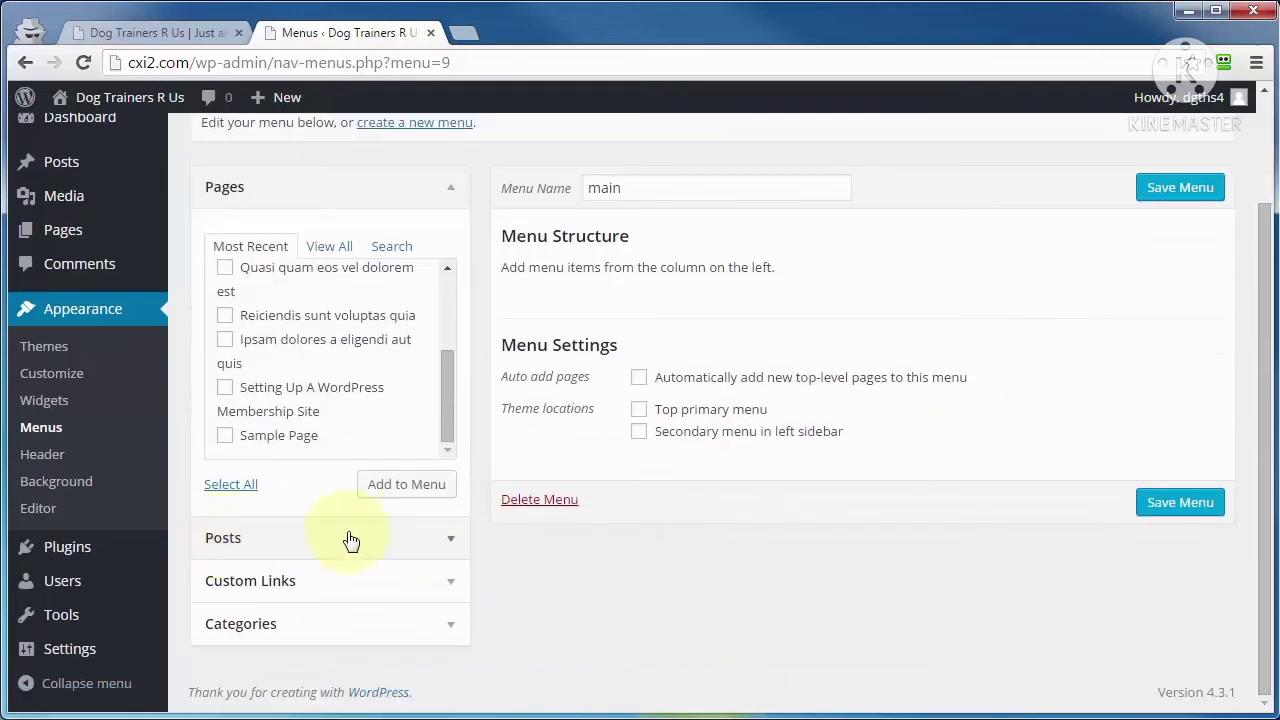
{"action": "scroll", "coordinate": [300, 314], "scroll_direction": "up", "scroll_amount": 5}
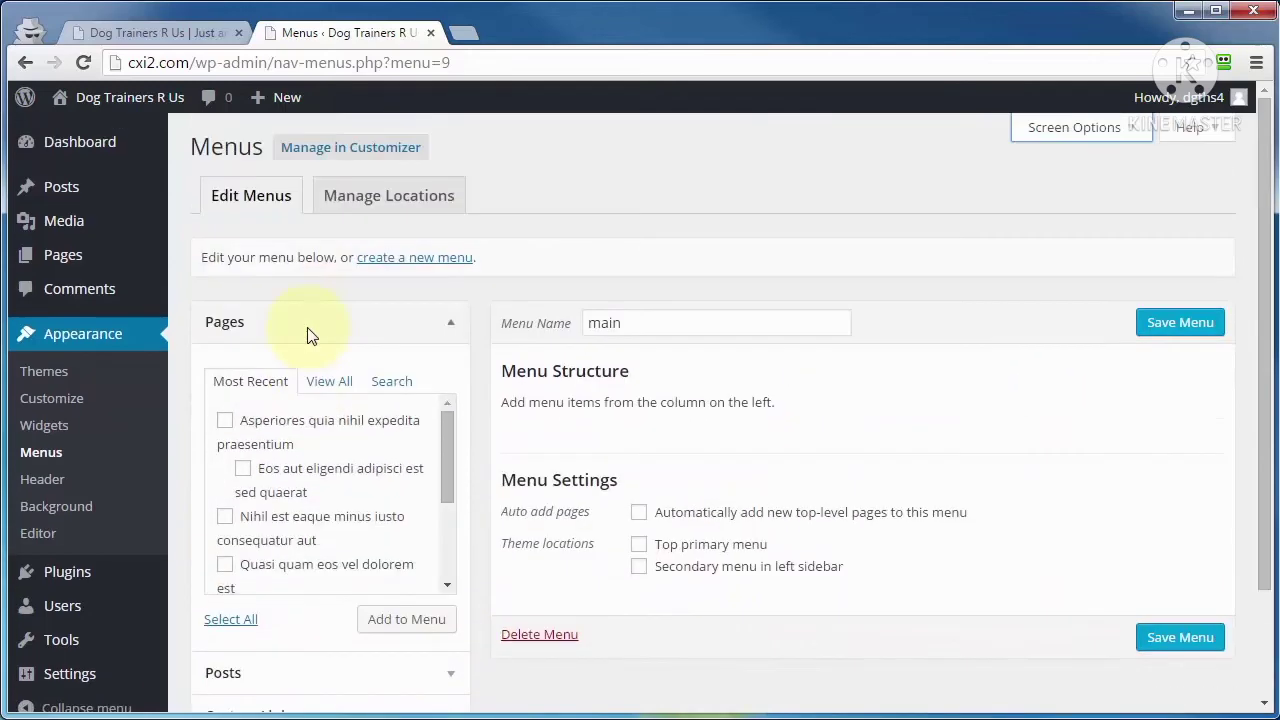
{"action": "left_click", "coordinate": [224, 421]}
{"action": "left_click", "coordinate": [242, 469]}
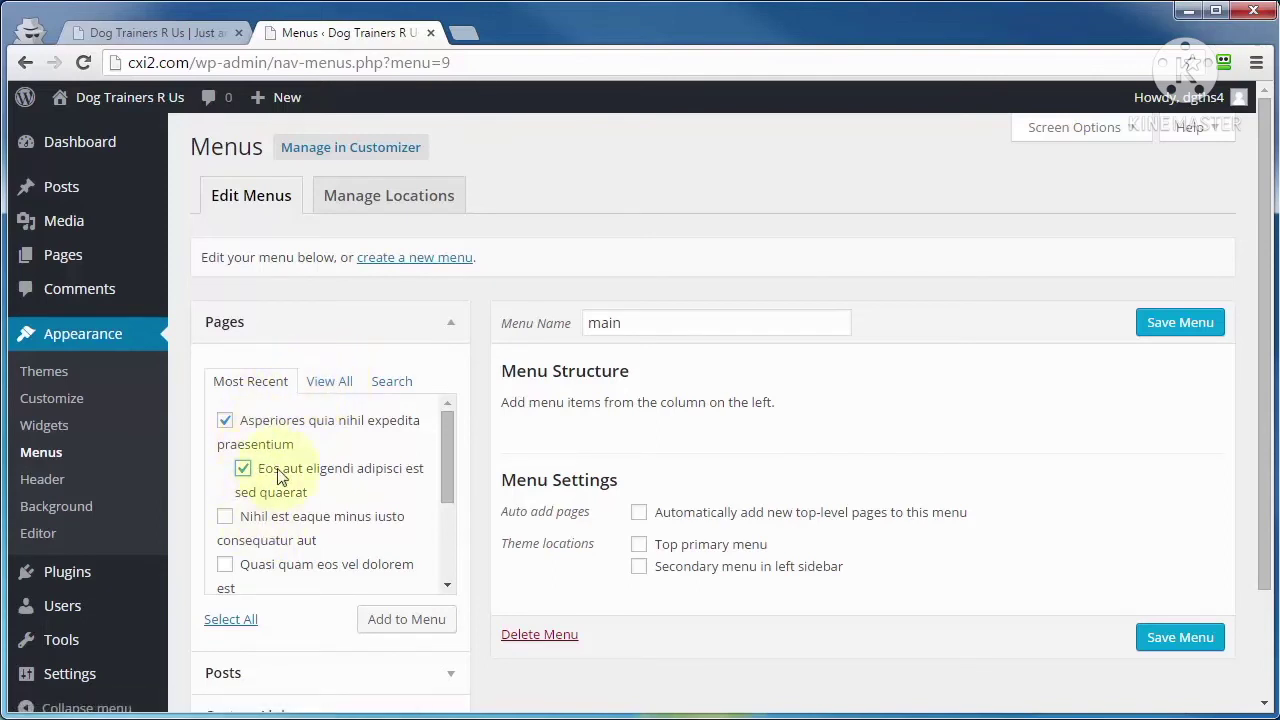
{"action": "scroll", "coordinate": [310, 478], "scroll_direction": "down", "scroll_amount": 3}
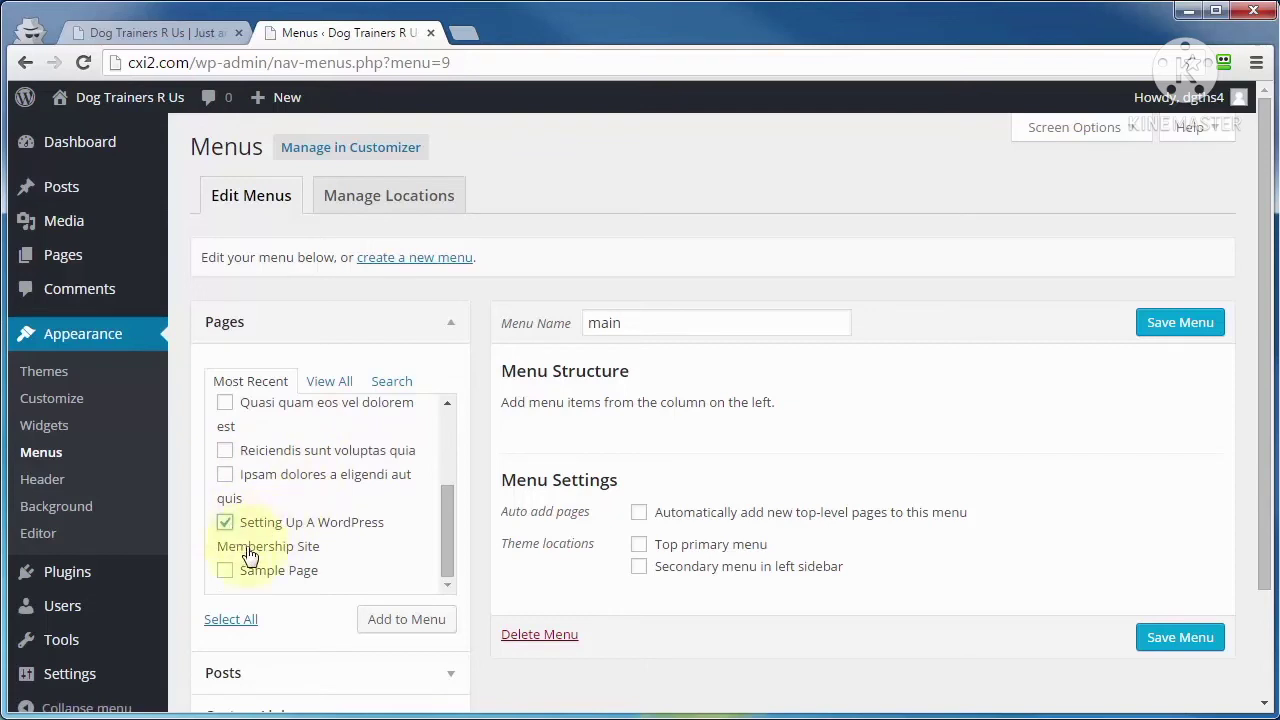
{"action": "left_click", "coordinate": [400, 621]}
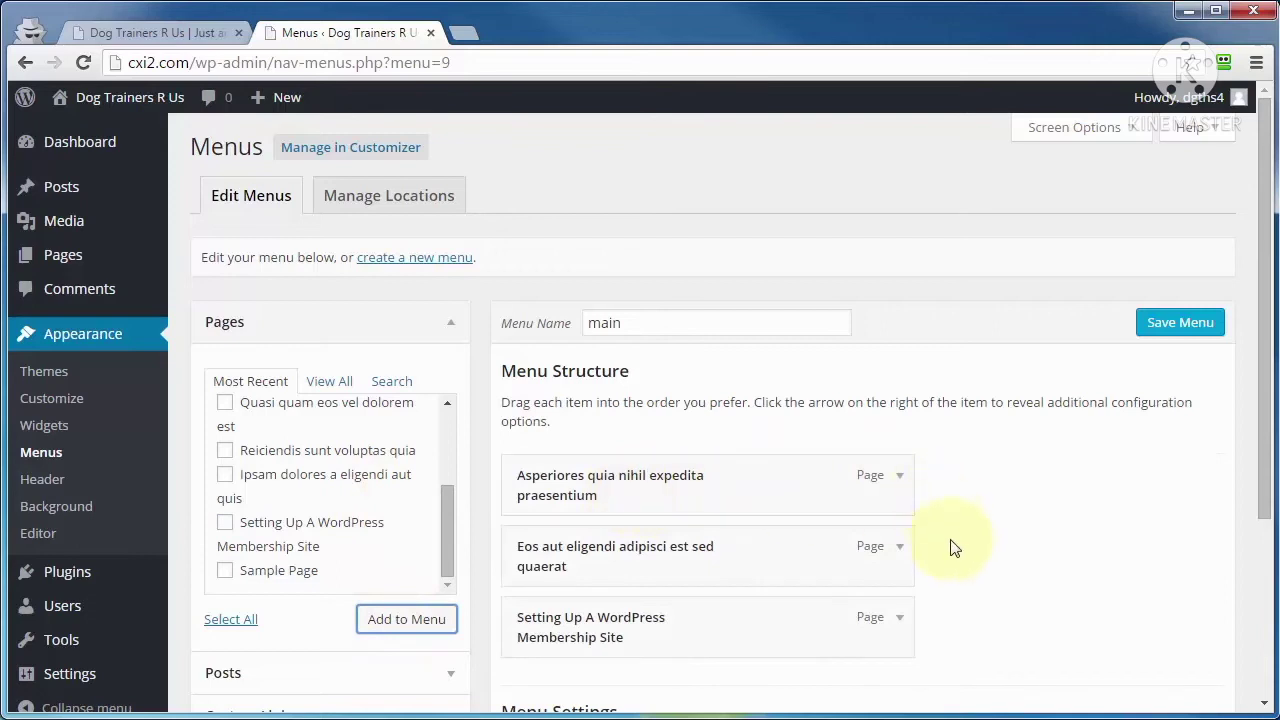
Nest Eos aut eligendi adipisci est sed quaerat as a sub item and move Setting Up A WordPress Membership Site to the top.
{"action": "scroll", "coordinate": [986, 537], "scroll_direction": "down", "scroll_amount": 1}
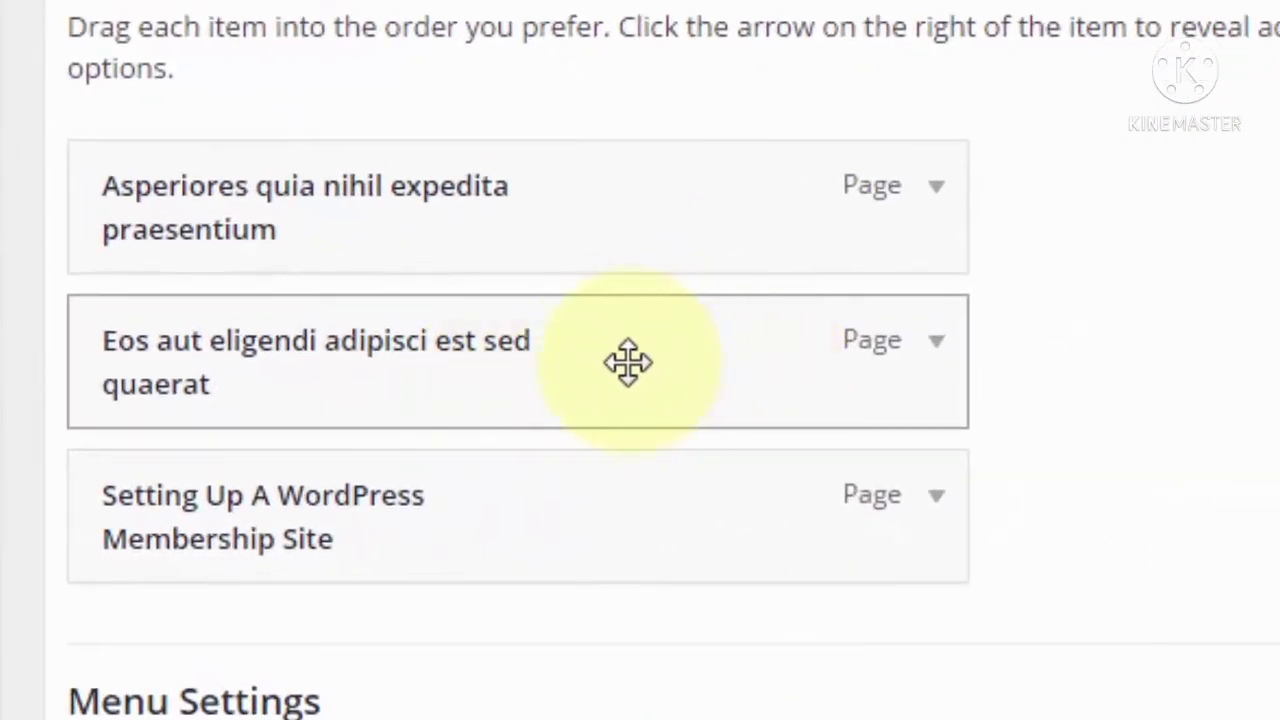
{"action": "left_click_drag", "start_coordinate": [628, 362], "coordinate": [697, 399]}
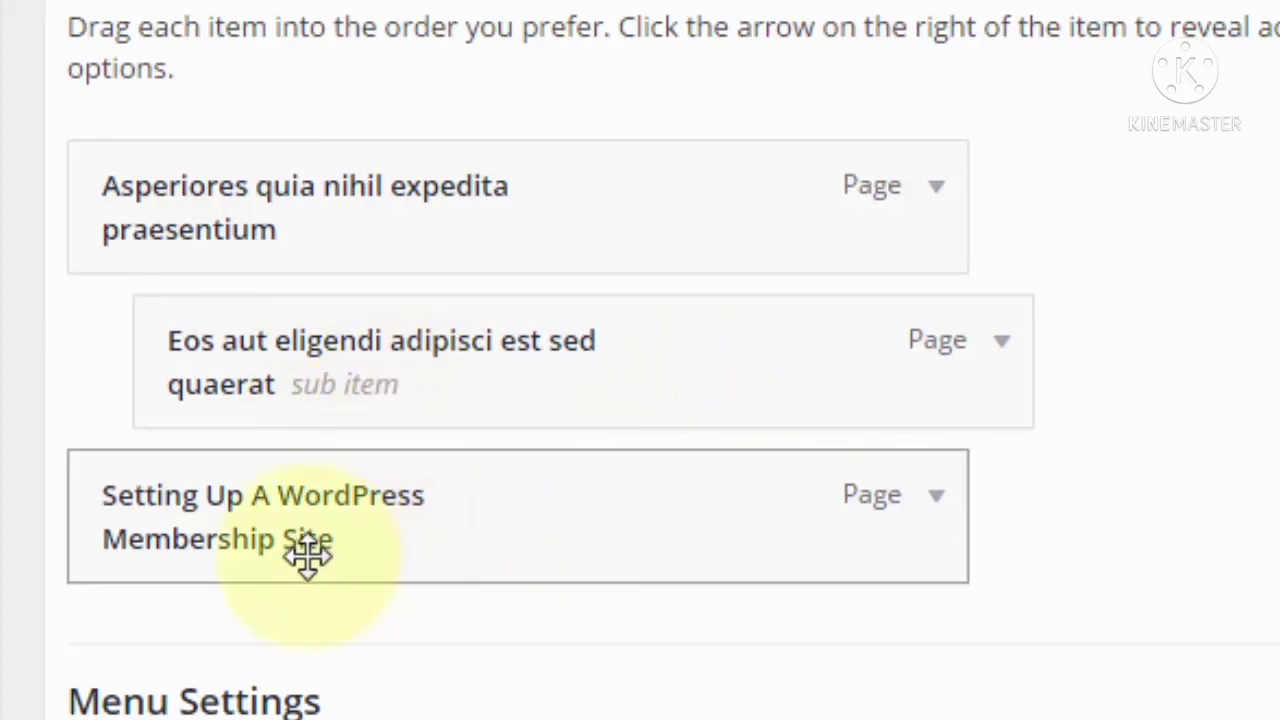
{"action": "left_click_drag", "start_coordinate": [306, 557], "coordinate": [420, 258]}
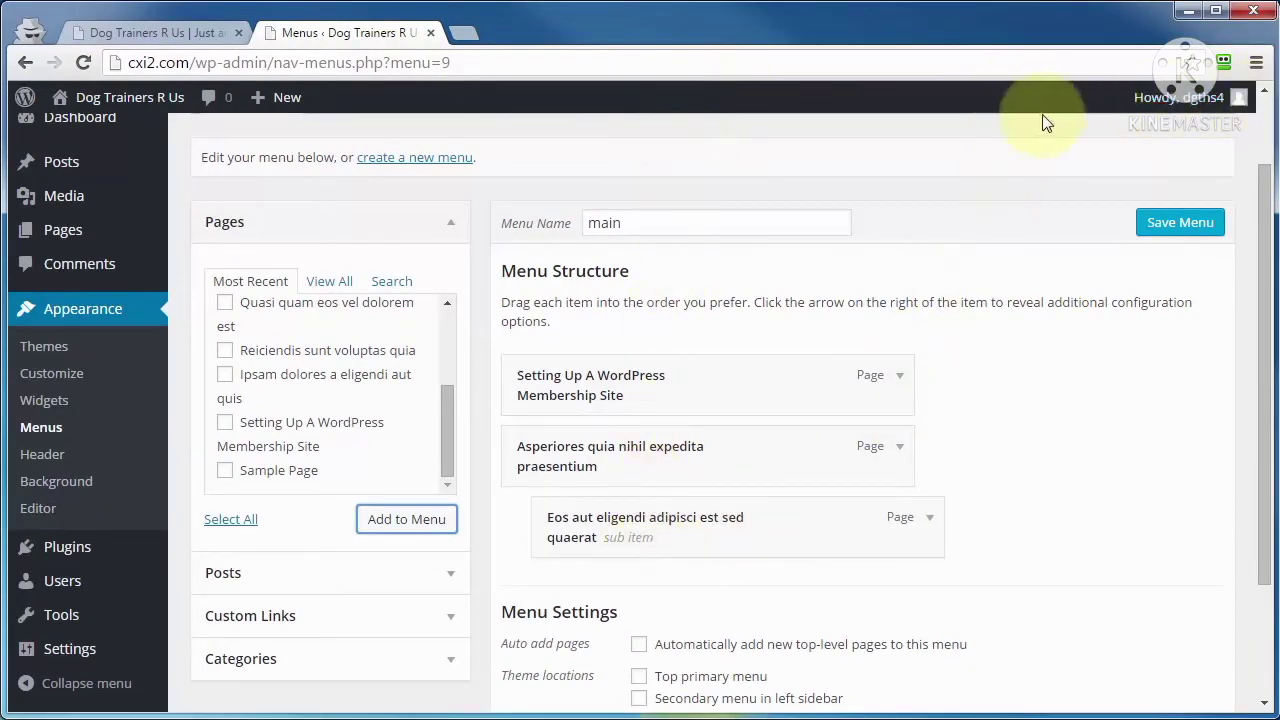
Add the posts Quaerat fugit consequatur veniam, Soluta vel eos odio and Quas et quia perferendis to the menu, nesting Soluta under Quaerat.
{"action": "scroll", "coordinate": [630, 562], "scroll_direction": "down", "scroll_amount": 2}
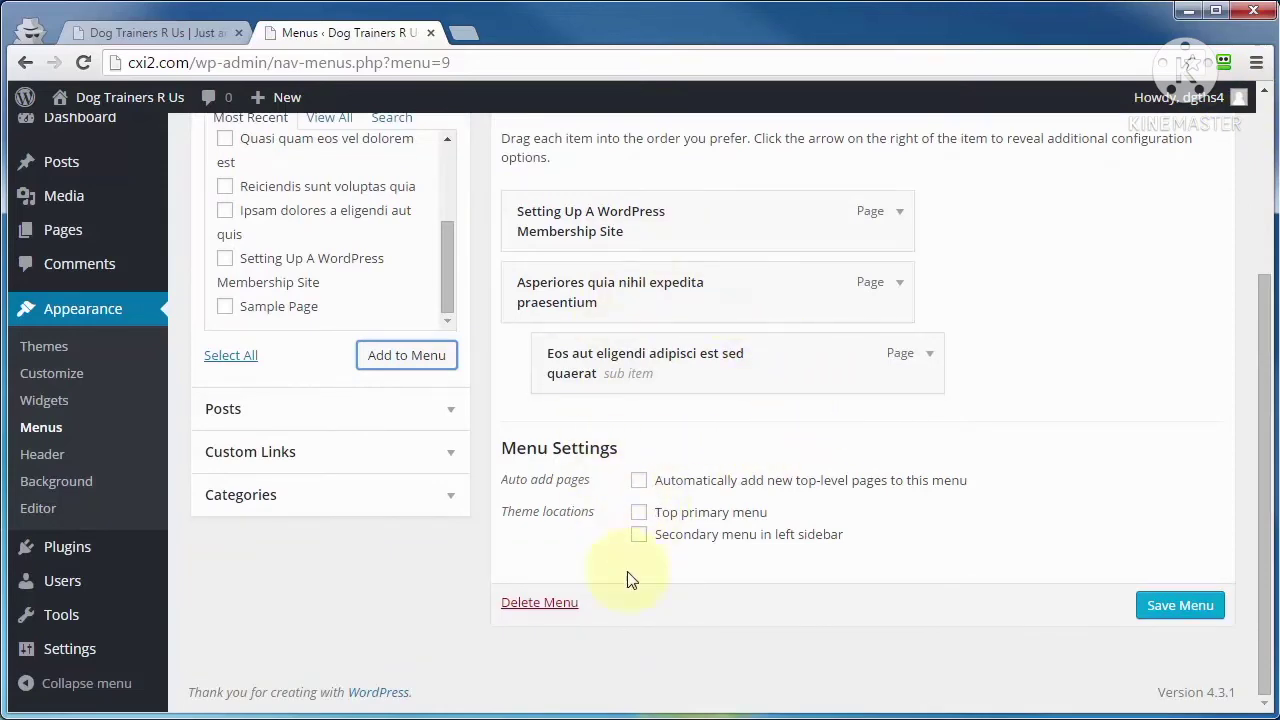
{"action": "scroll", "coordinate": [622, 497], "scroll_direction": "up", "scroll_amount": 3}
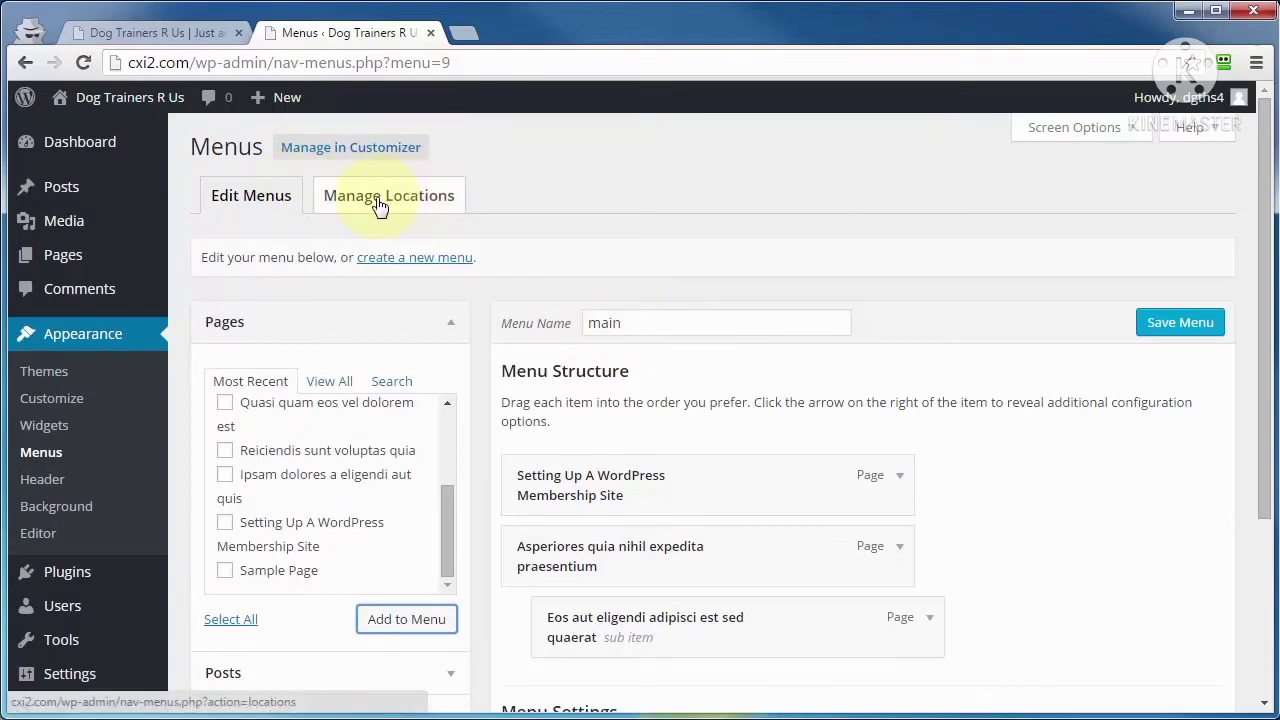
{"action": "scroll", "coordinate": [517, 571], "scroll_direction": "down", "scroll_amount": 3}
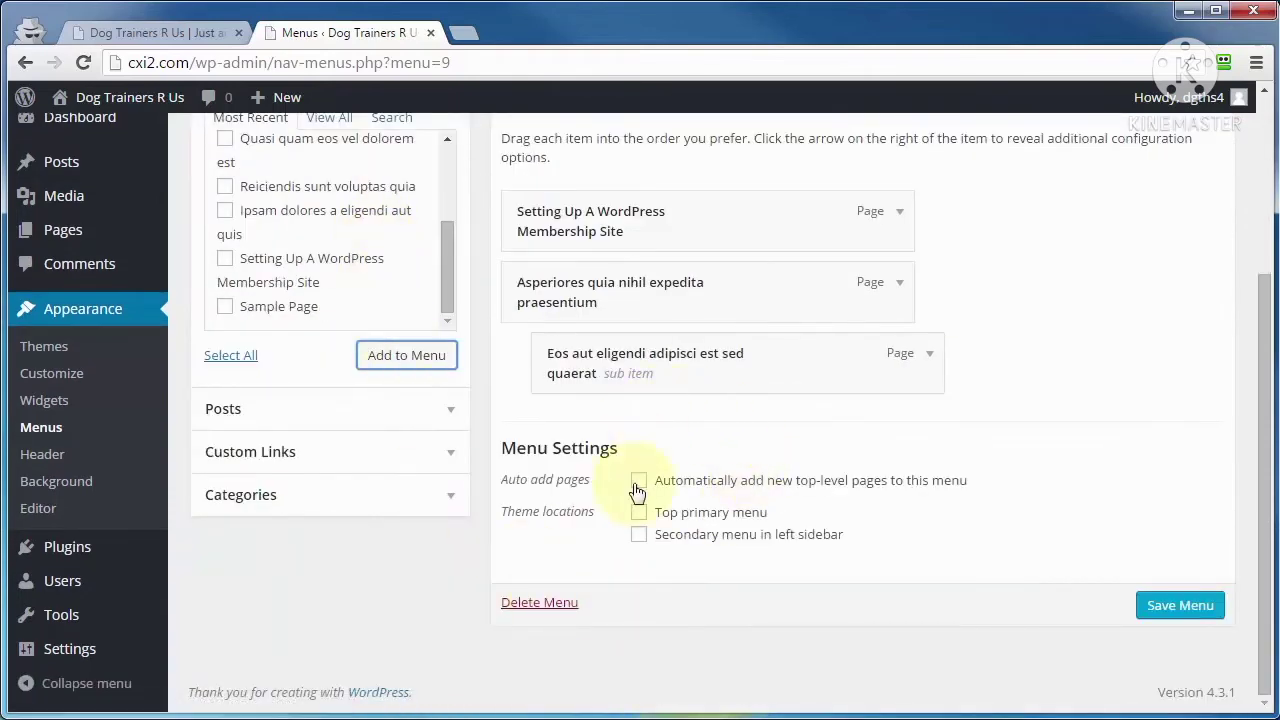
{"action": "scroll", "coordinate": [286, 514], "scroll_direction": "up", "scroll_amount": 1}
{"action": "left_click", "coordinate": [286, 510]}
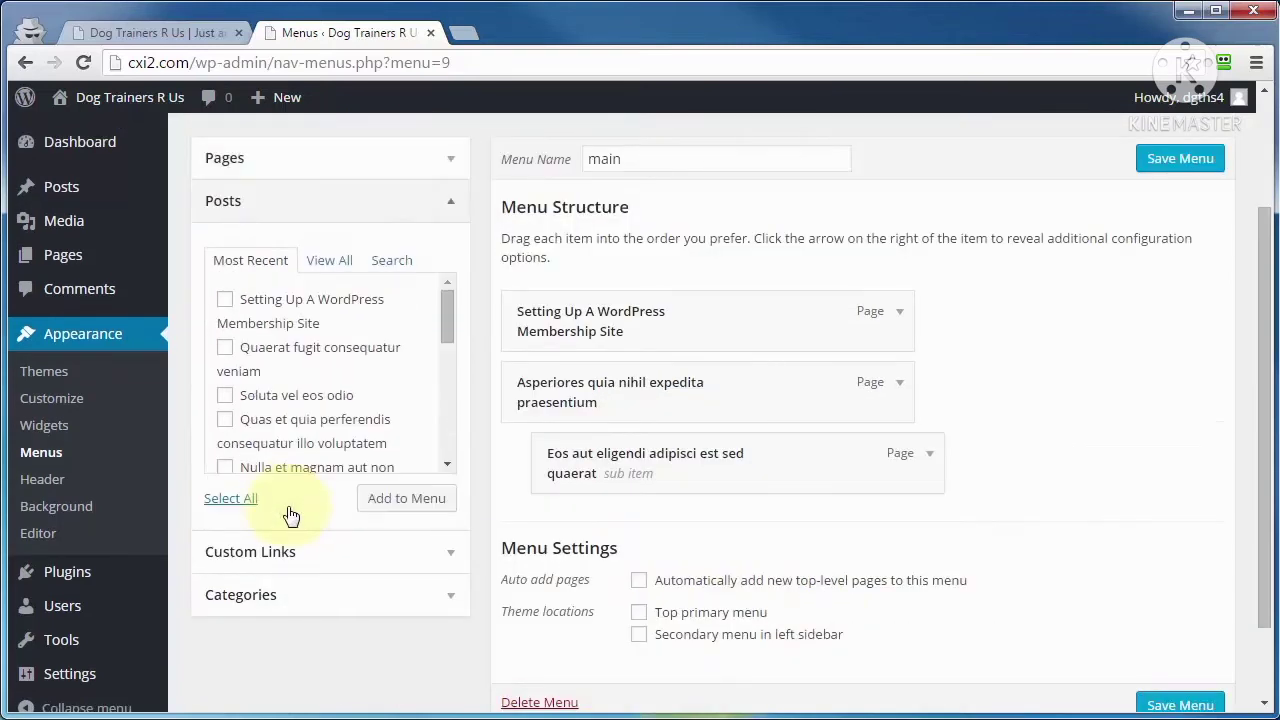
{"action": "left_click", "coordinate": [225, 348]}
{"action": "left_click", "coordinate": [225, 396]}
{"action": "left_click", "coordinate": [226, 421]}
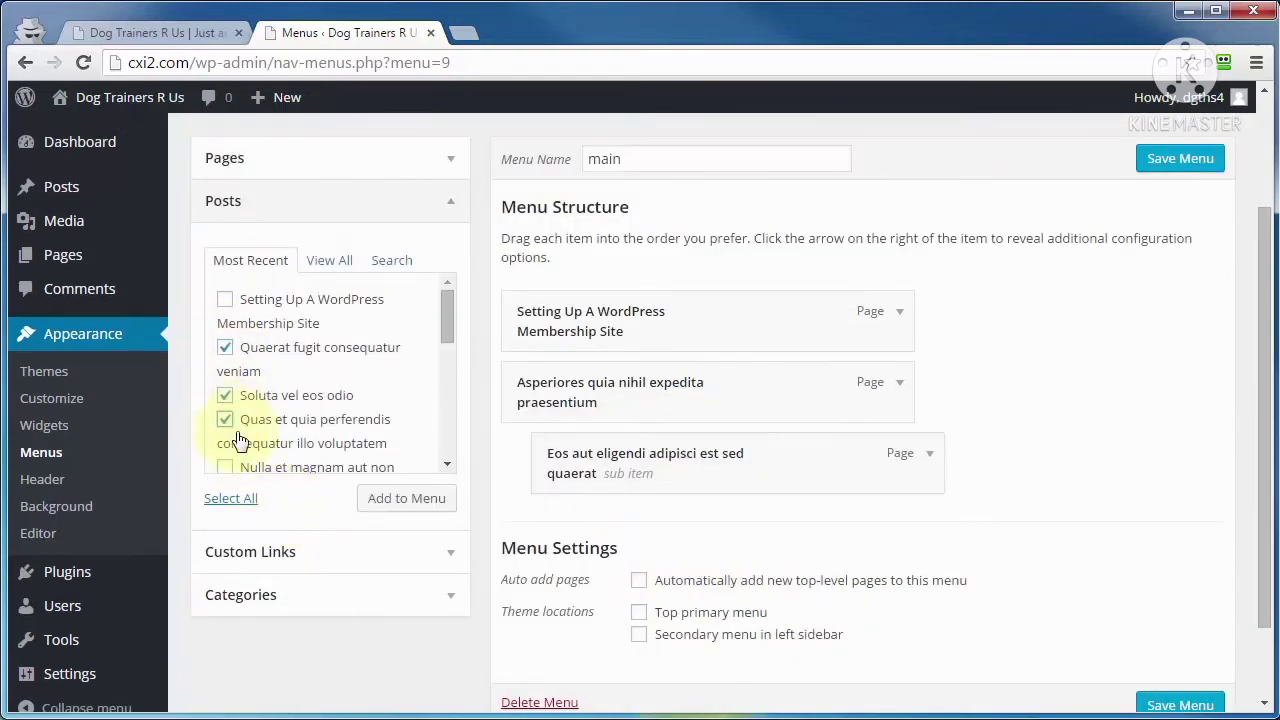
{"action": "left_click", "coordinate": [437, 510]}
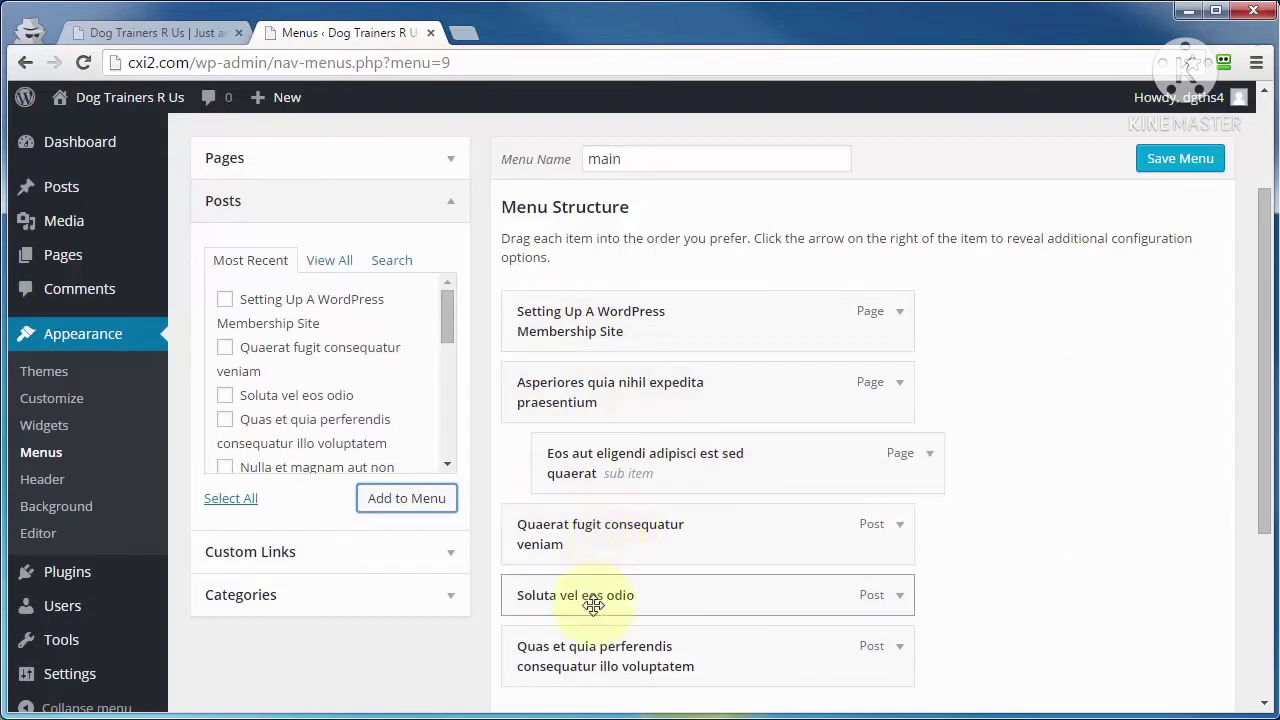
{"action": "mouse_move", "coordinate": [594, 604]}
{"action": "left_mouse_down"}
{"action": "mouse_move", "coordinate": [614, 608]}
{"action": "mouse_move", "coordinate": [590, 620]}
{"action": "left_mouse_up"}
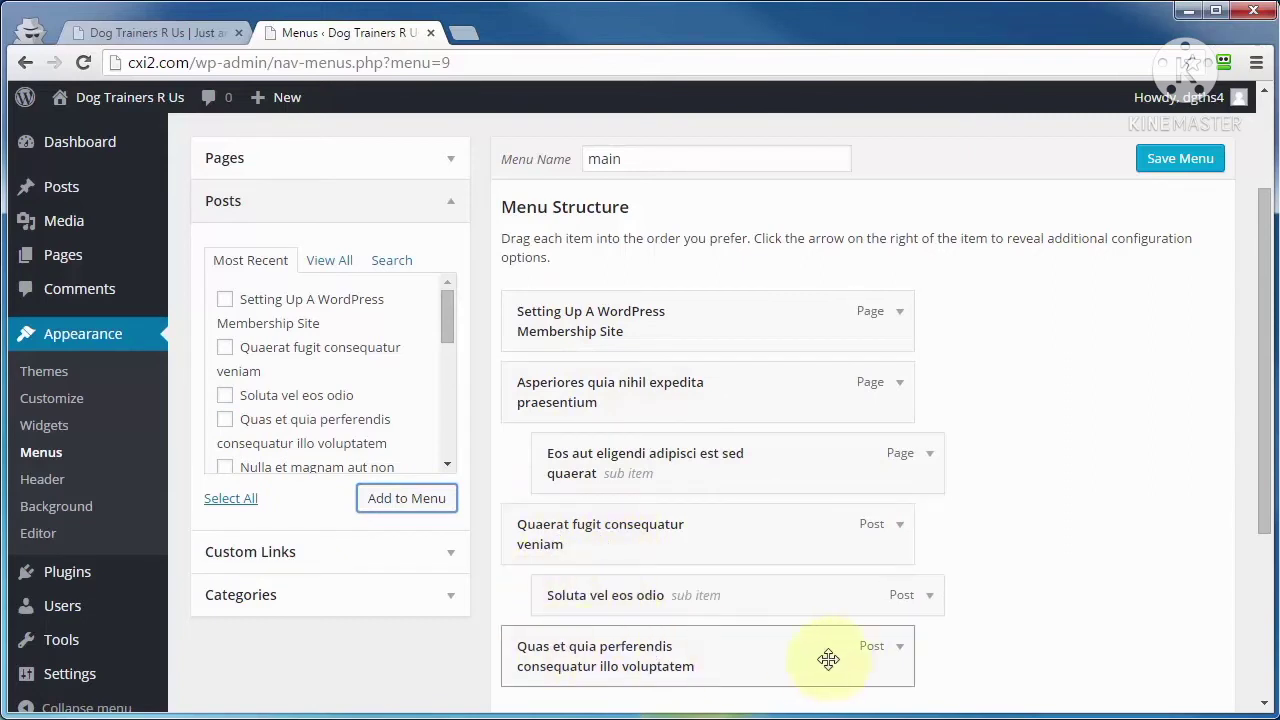
{"action": "left_click", "coordinate": [449, 551]}
{"action": "left_click", "coordinate": [357, 310]}
{"action": "type", "text": "googl"}
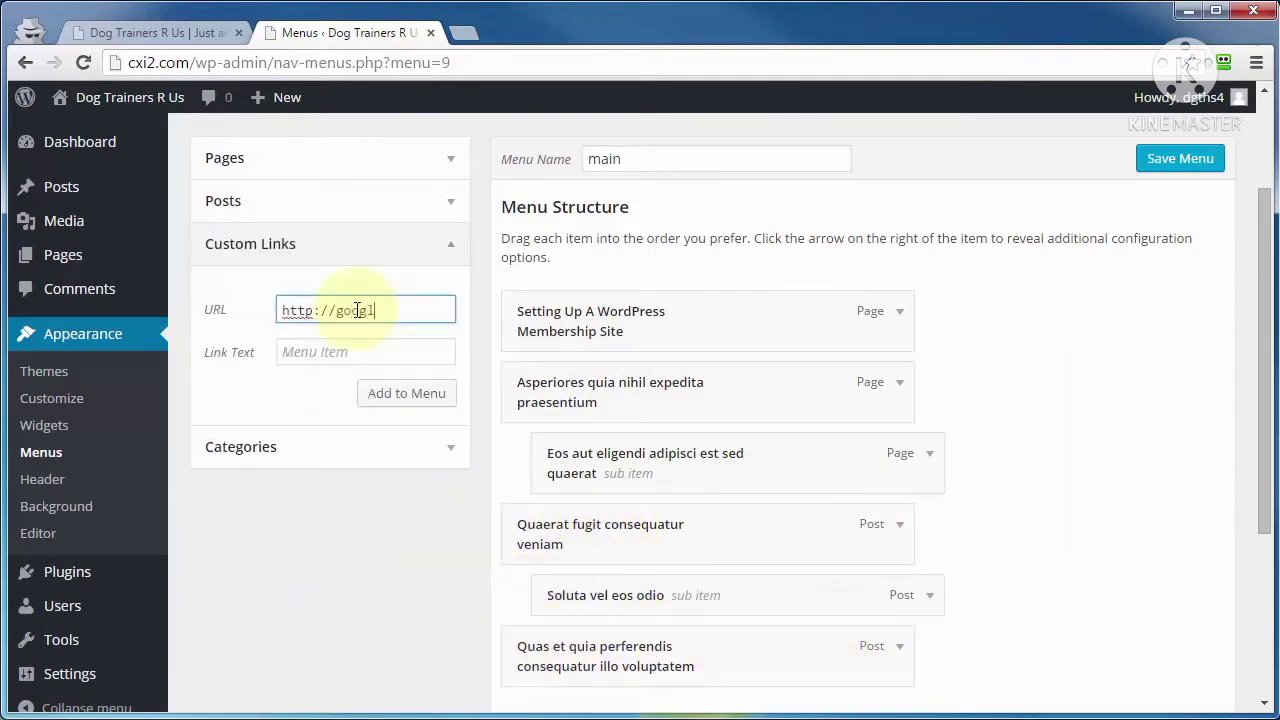
{"action": "type", "text": "e.com"}
{"action": "left_click", "coordinate": [349, 352]}
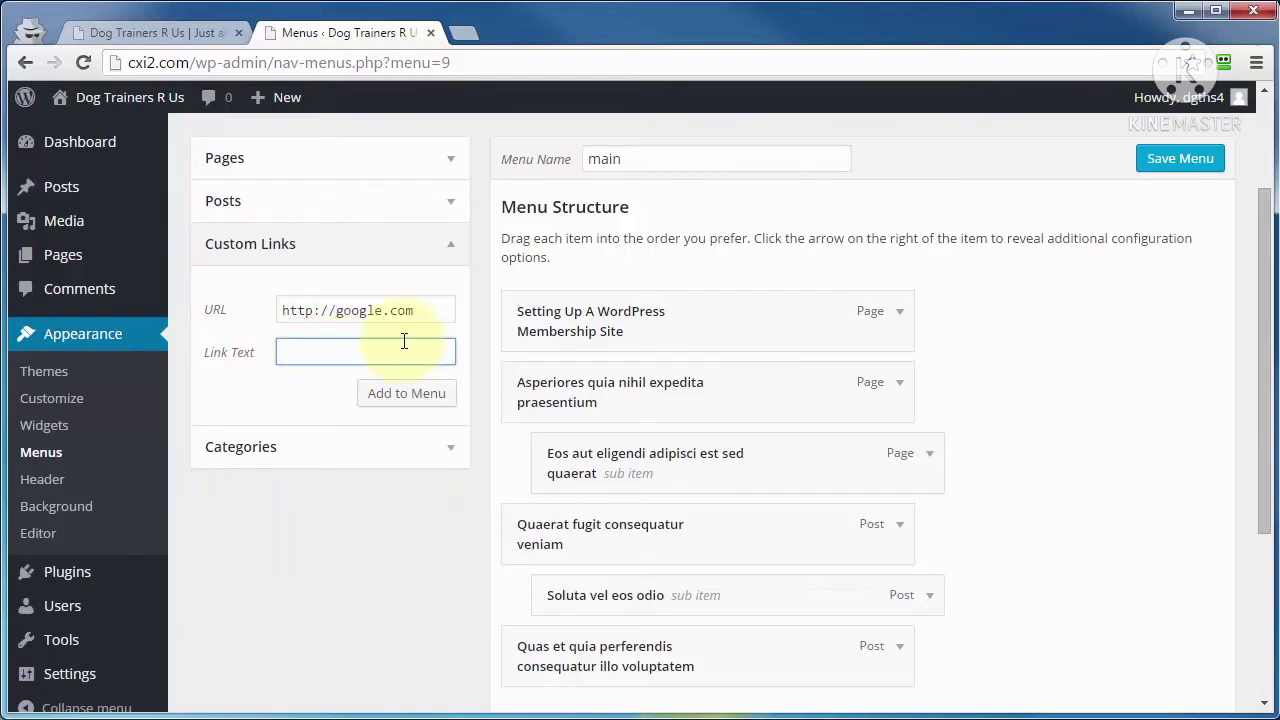
{"action": "type", "text": "Great Google"}
{"action": "left_click", "coordinate": [396, 398]}
Expand the Great Google menu item to examine its settings.
{"action": "scroll", "coordinate": [396, 398], "scroll_direction": "down", "scroll_amount": 3}
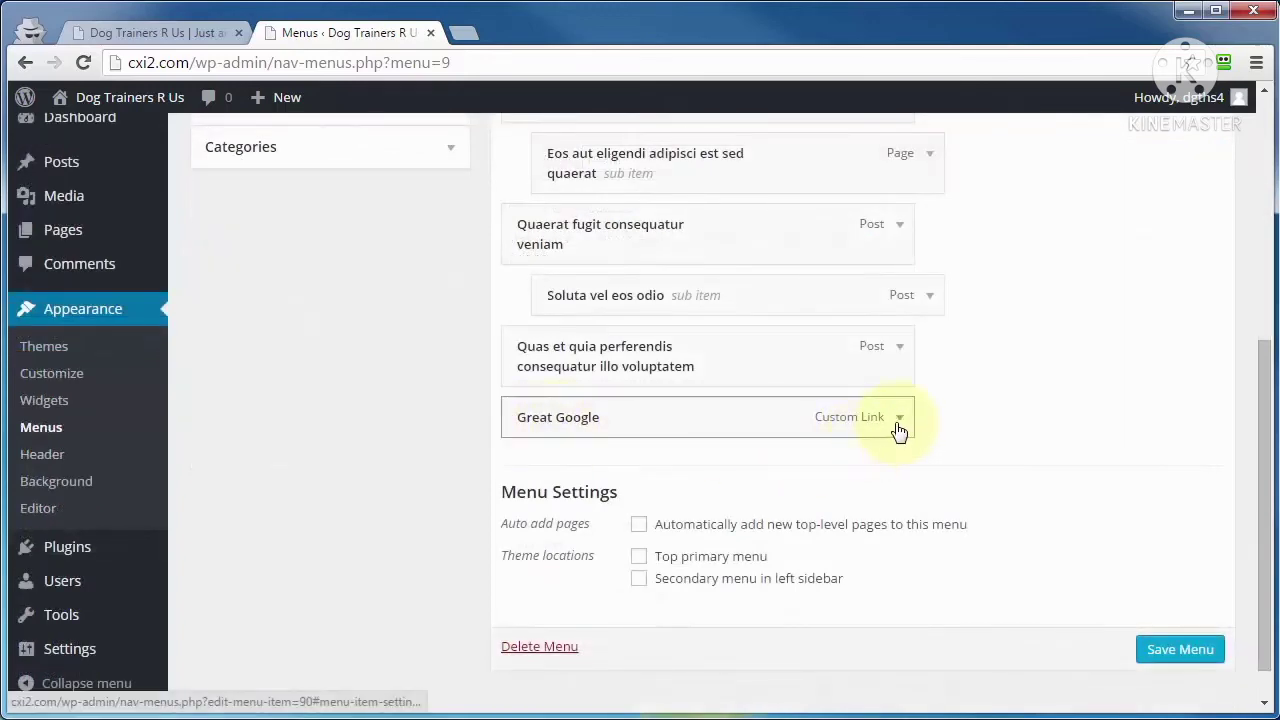
{"action": "left_click", "coordinate": [900, 417]}
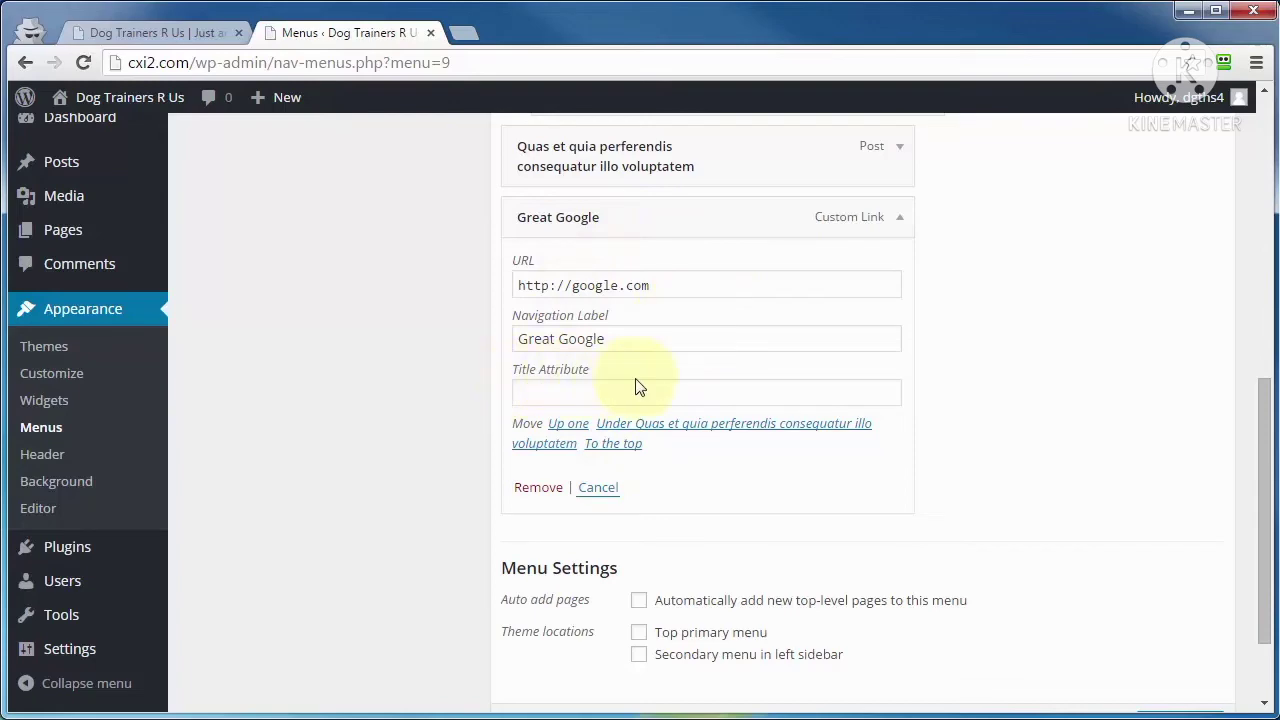
{"action": "scroll", "coordinate": [776, 497], "scroll_direction": "up", "scroll_amount": 2}
{"action": "scroll", "coordinate": [920, 543], "scroll_direction": "up", "scroll_amount": 5}
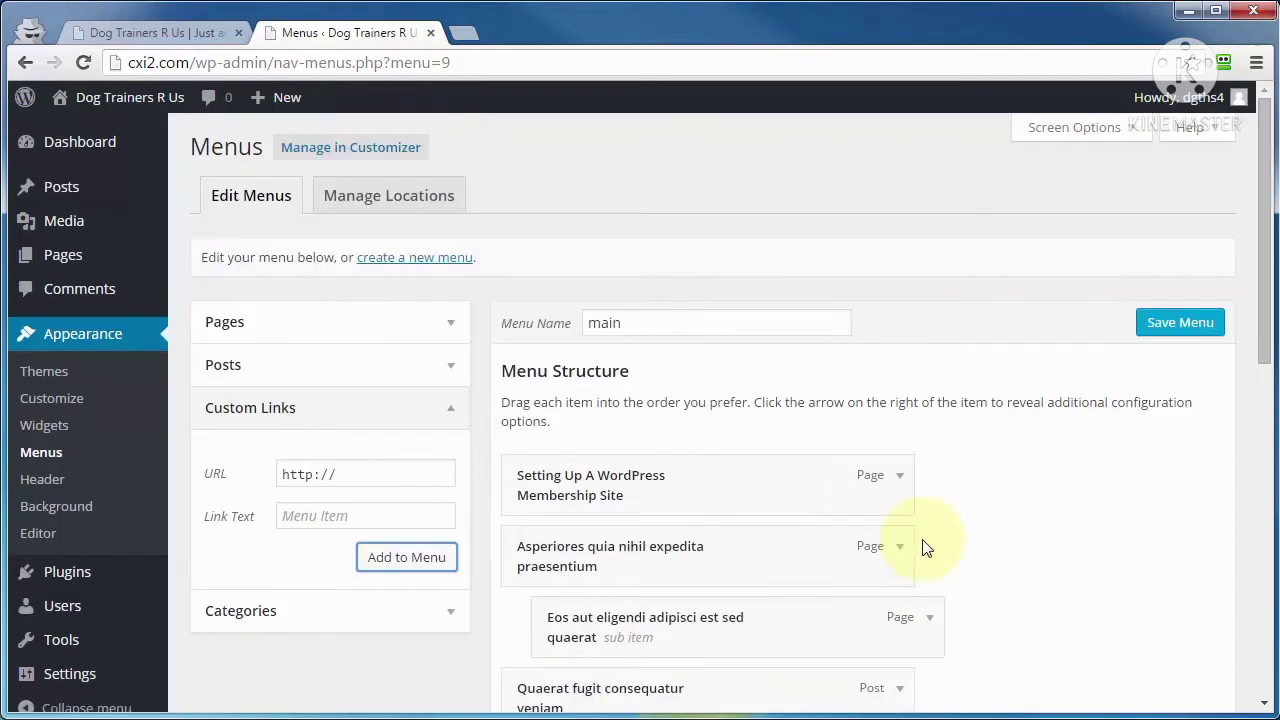
Show the Link Target and CSS Classes advanced menu properties in the screen options.
{"action": "left_click", "coordinate": [1064, 132]}
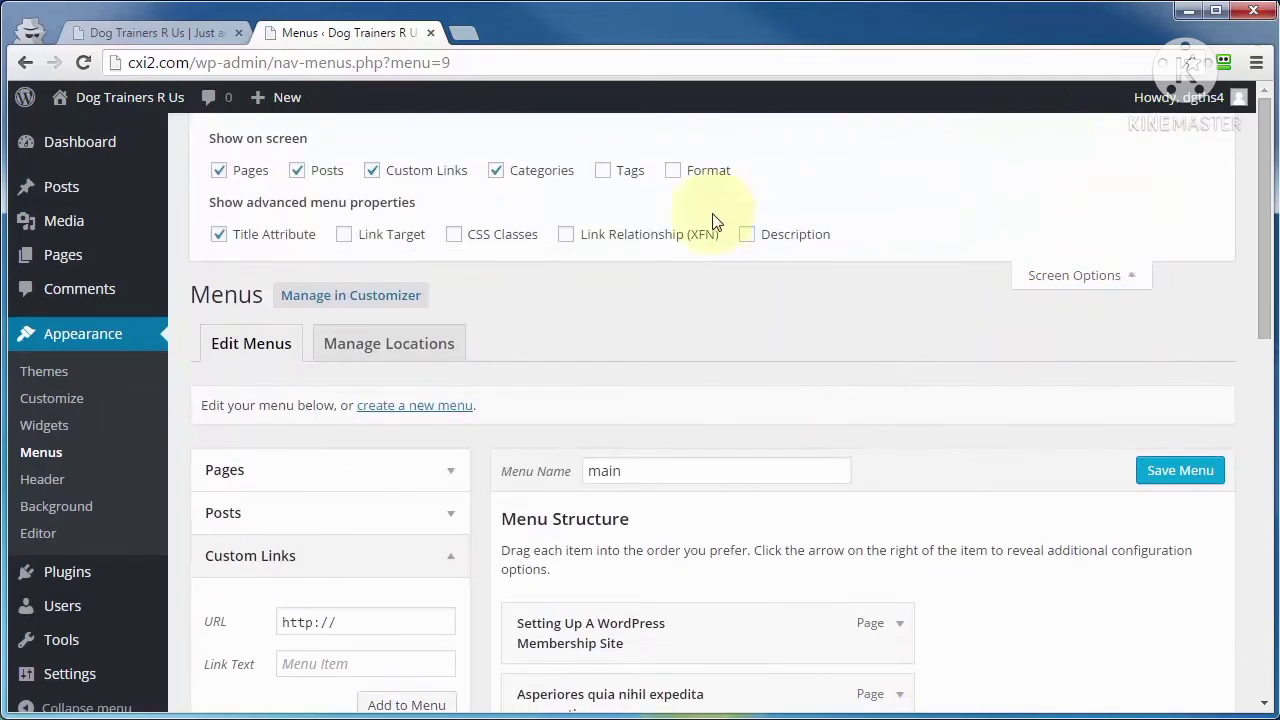
{"action": "left_click", "coordinate": [344, 238]}
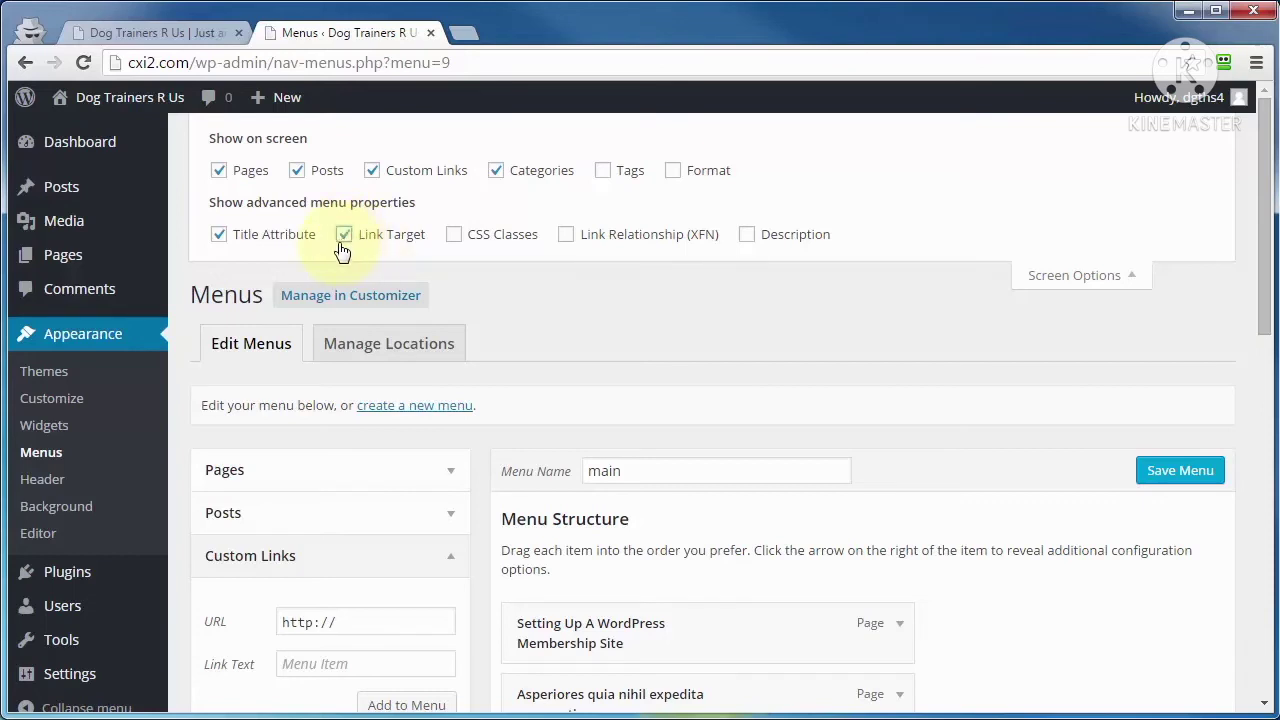
{"action": "left_click", "coordinate": [455, 240]}
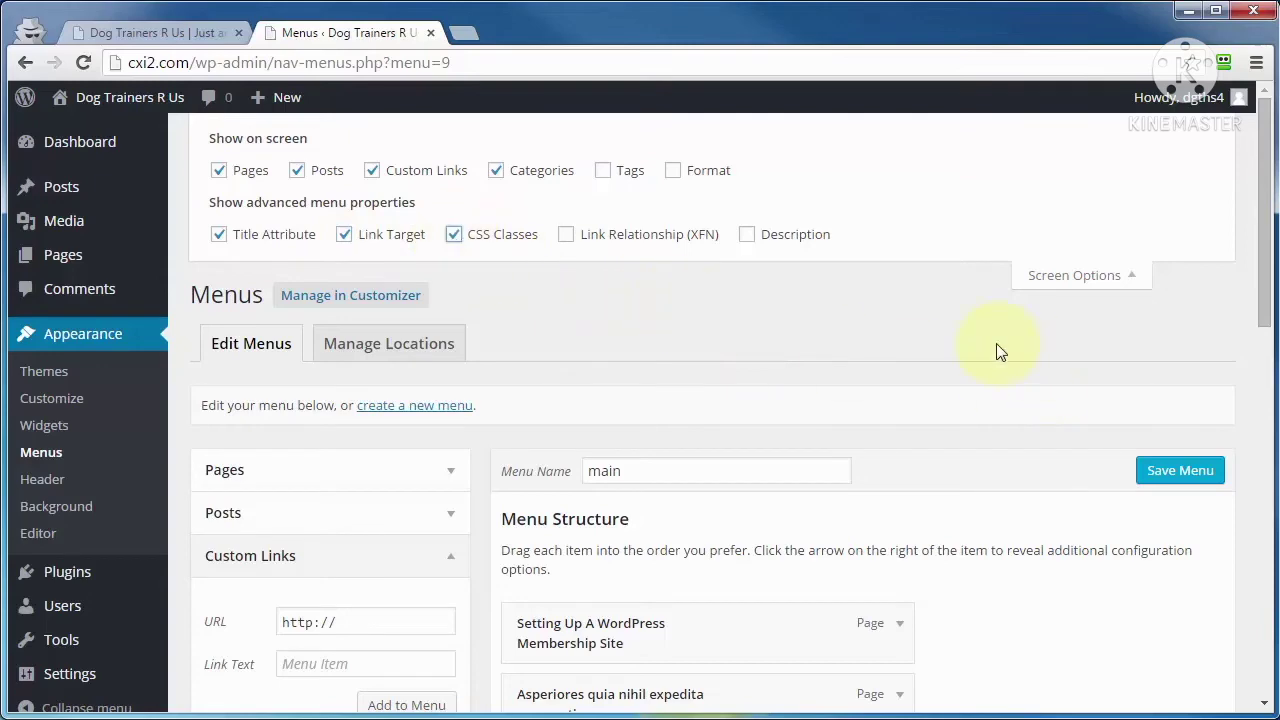
{"action": "scroll", "coordinate": [996, 350], "scroll_direction": "down", "scroll_amount": 10}
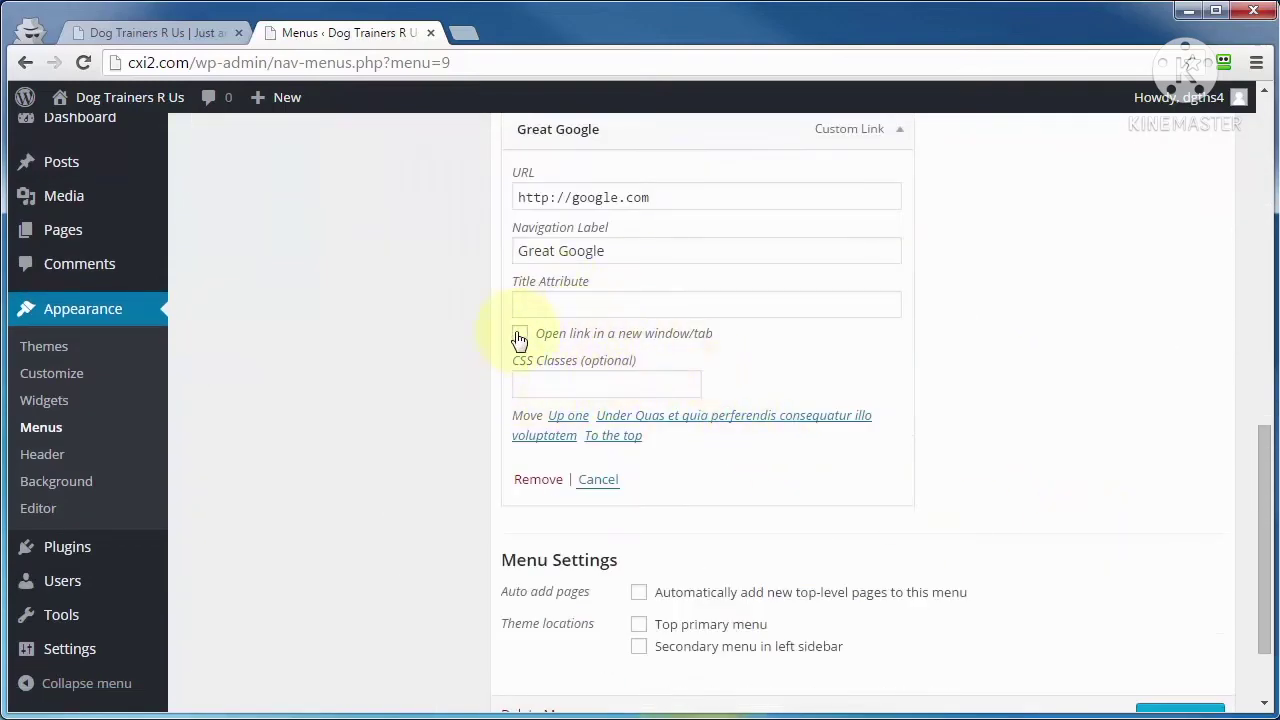
Set the Great Google link to open in a new window/tab and save the menu.
{"action": "left_click", "coordinate": [521, 338]}
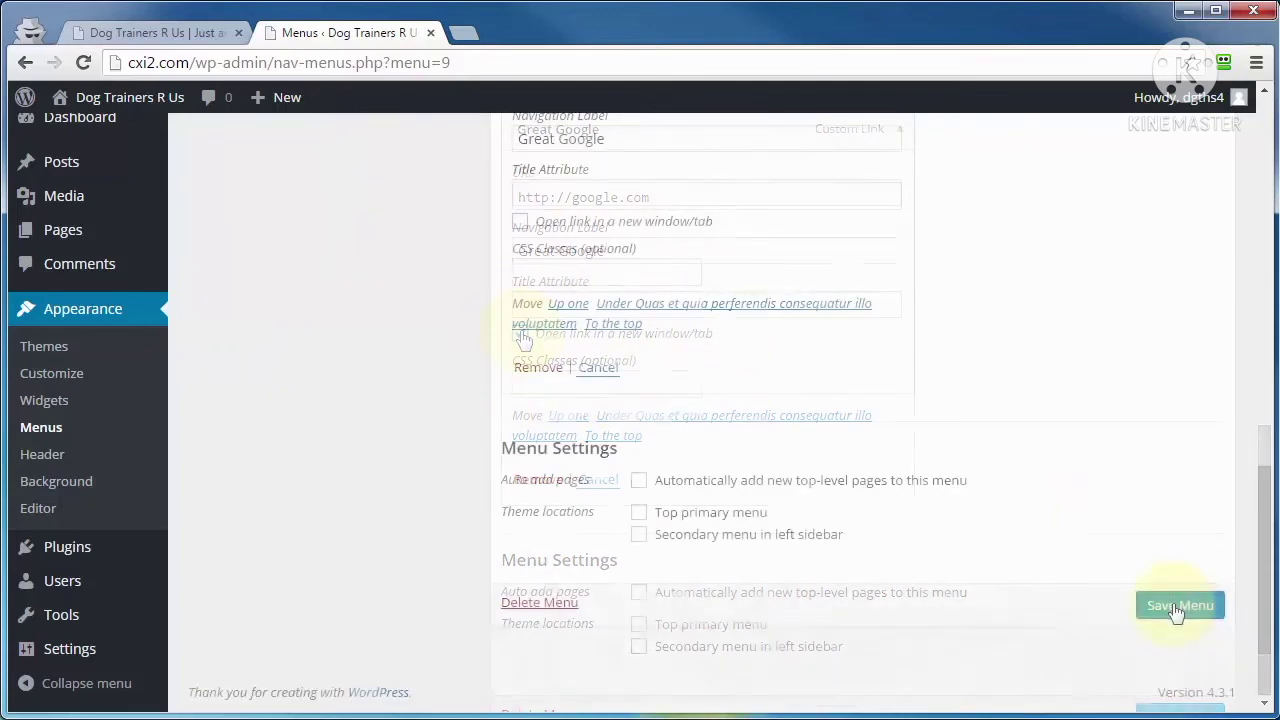
{"action": "left_click", "coordinate": [1178, 605]}
Assign the main menu to the Top primary menu location and save the location changes.
{"action": "scroll", "coordinate": [1257, 509], "scroll_direction": "down", "scroll_amount": 10}
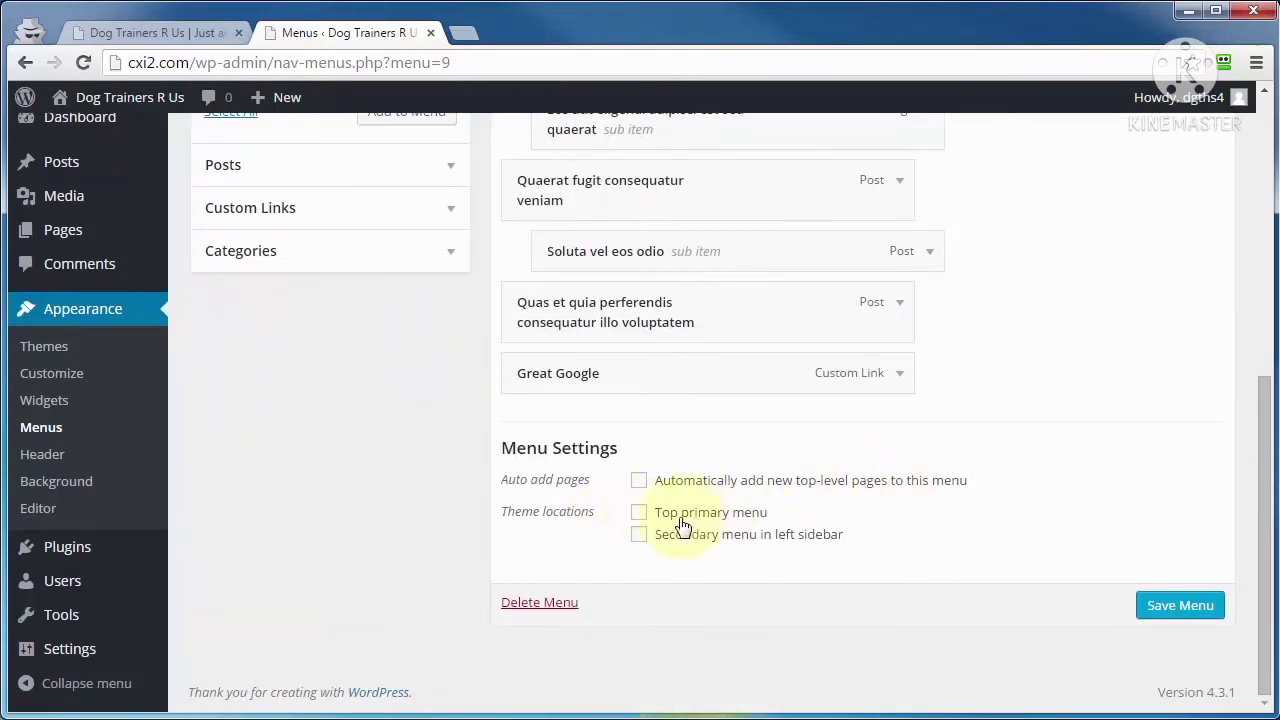
{"action": "scroll", "coordinate": [1100, 515], "scroll_direction": "up", "scroll_amount": 10}
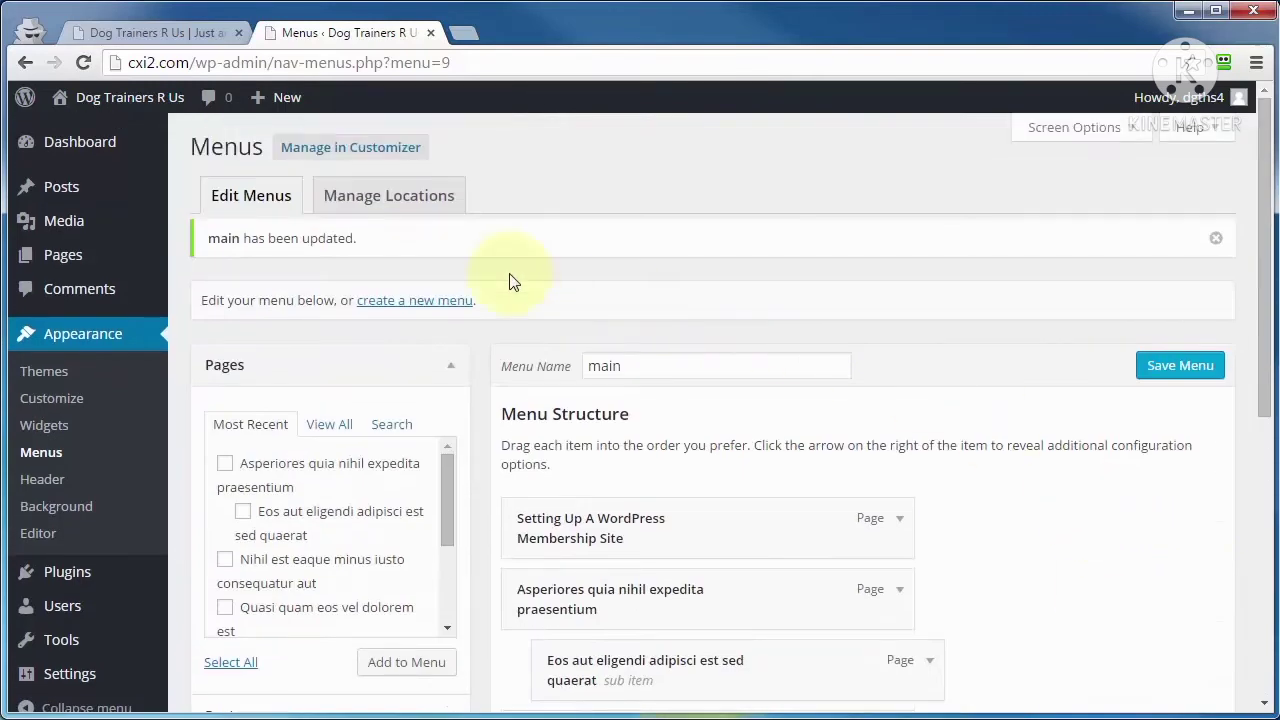
{"action": "left_click", "coordinate": [395, 203]}
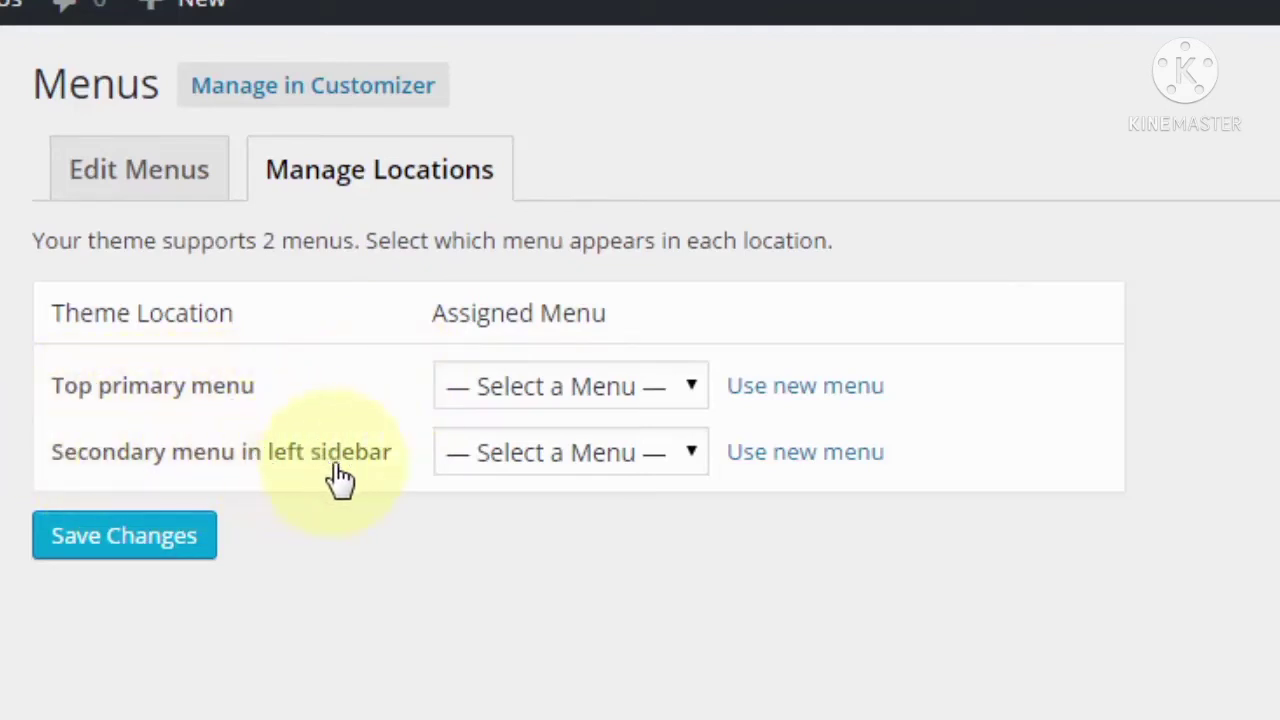
{"action": "left_click", "coordinate": [654, 392]}
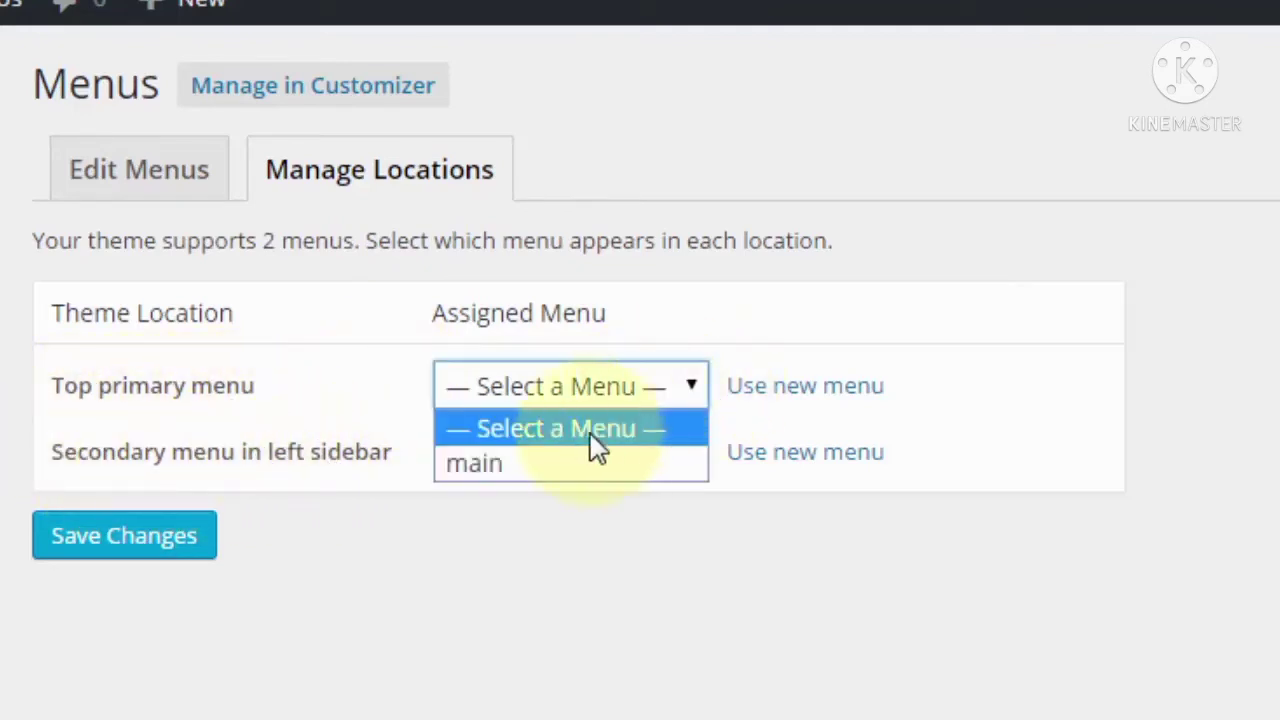
{"action": "left_click", "coordinate": [462, 465]}
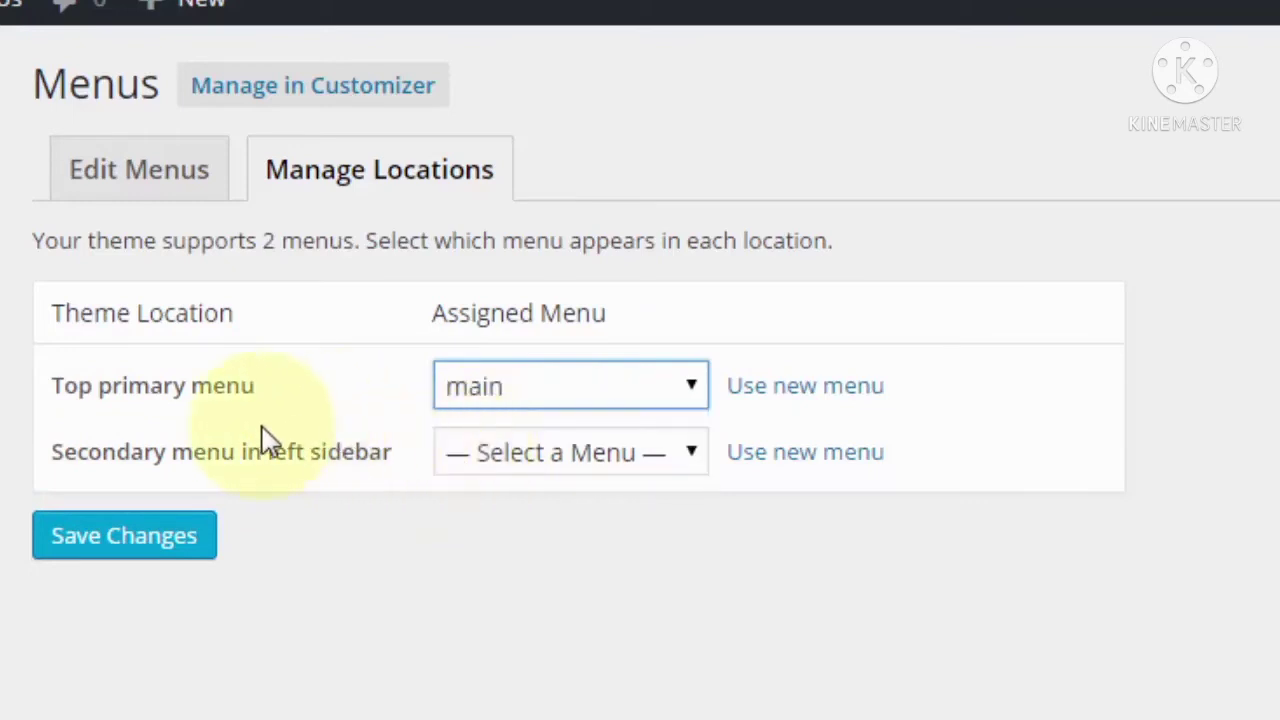
{"action": "left_click", "coordinate": [641, 458]}
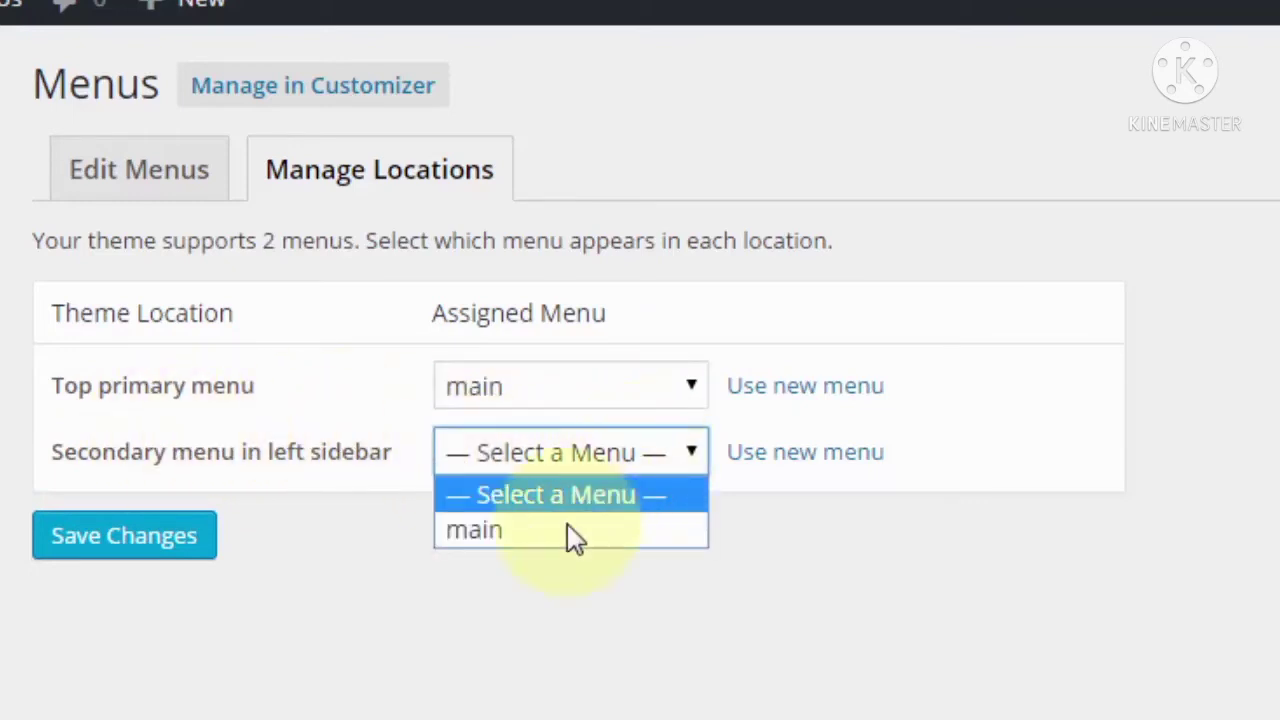
{"action": "left_click", "coordinate": [900, 608]}
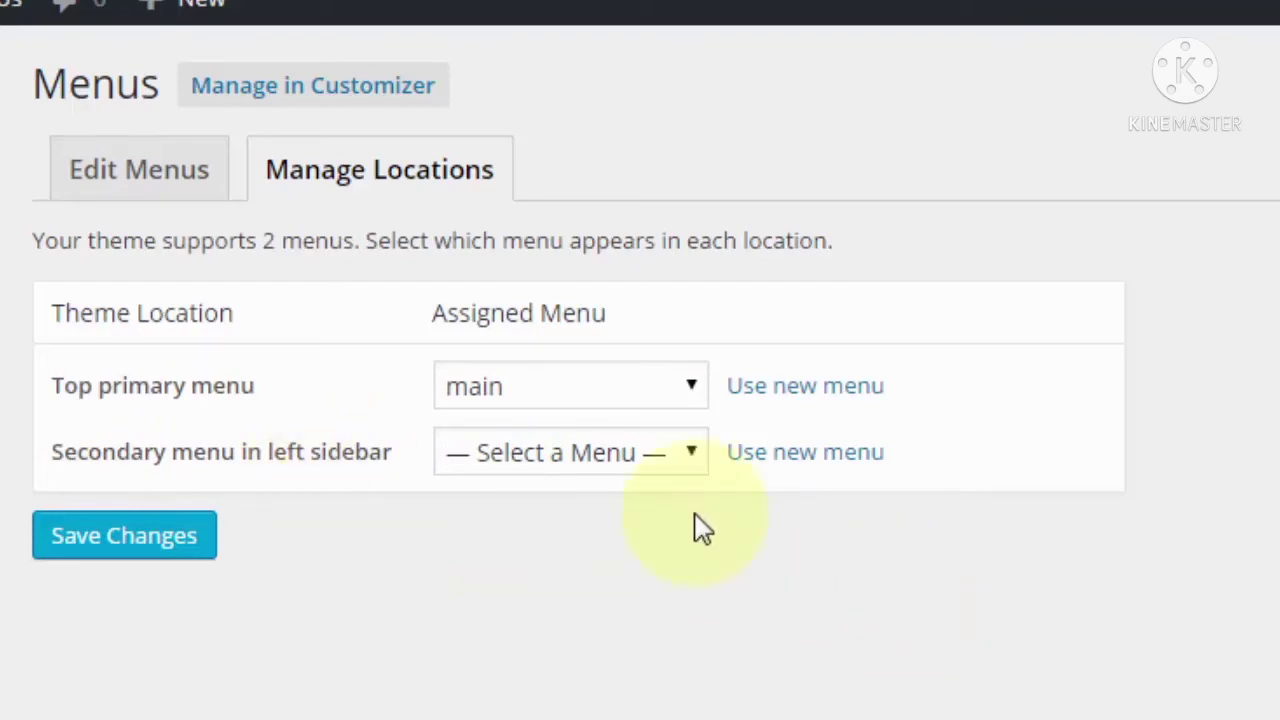
{"action": "left_click", "coordinate": [94, 550]}
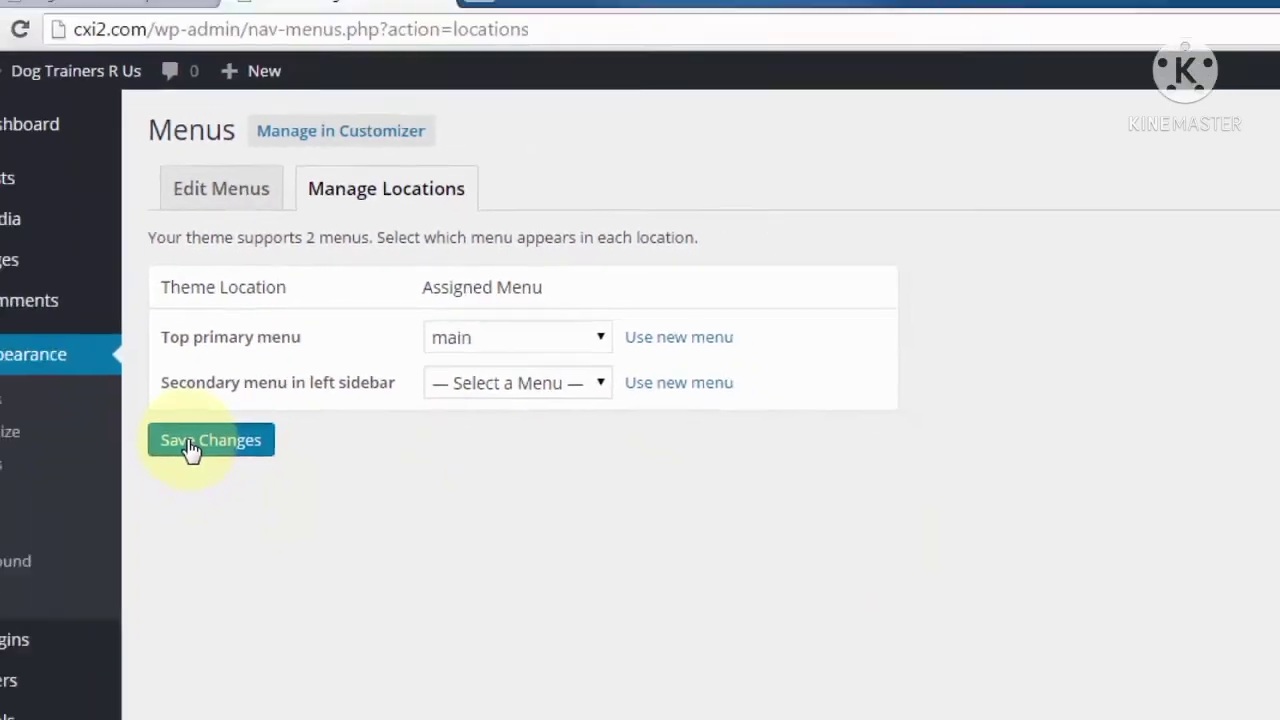
Reload the site's front end to view the primary navigation menu.
{"action": "left_click", "coordinate": [177, 33]}
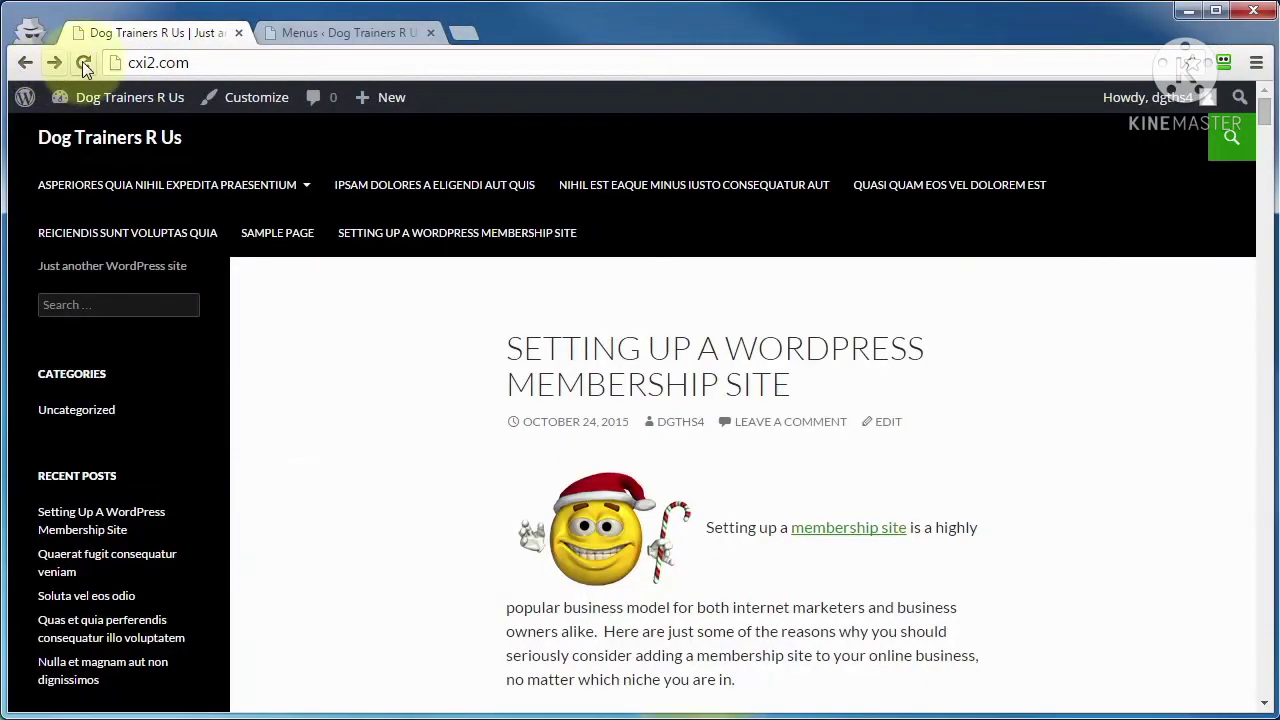
{"action": "left_click", "coordinate": [82, 61]}
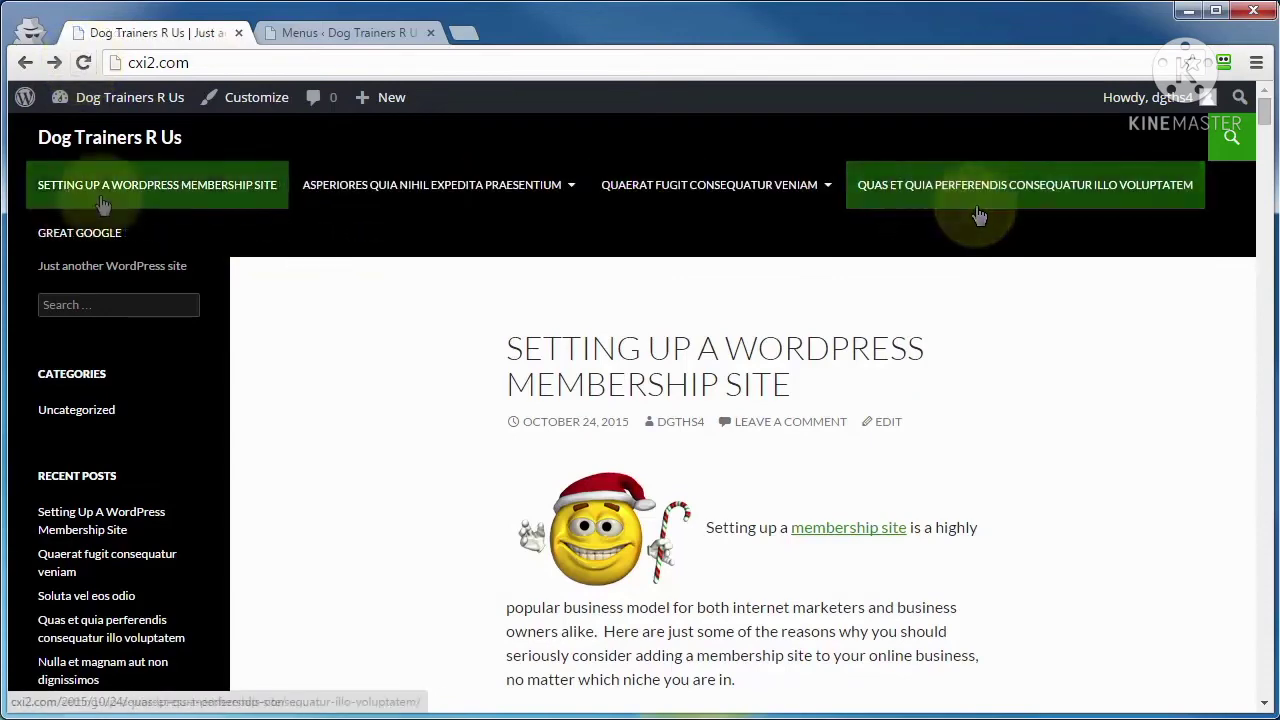
{"action": "mouse_move", "coordinate": [690, 188]}
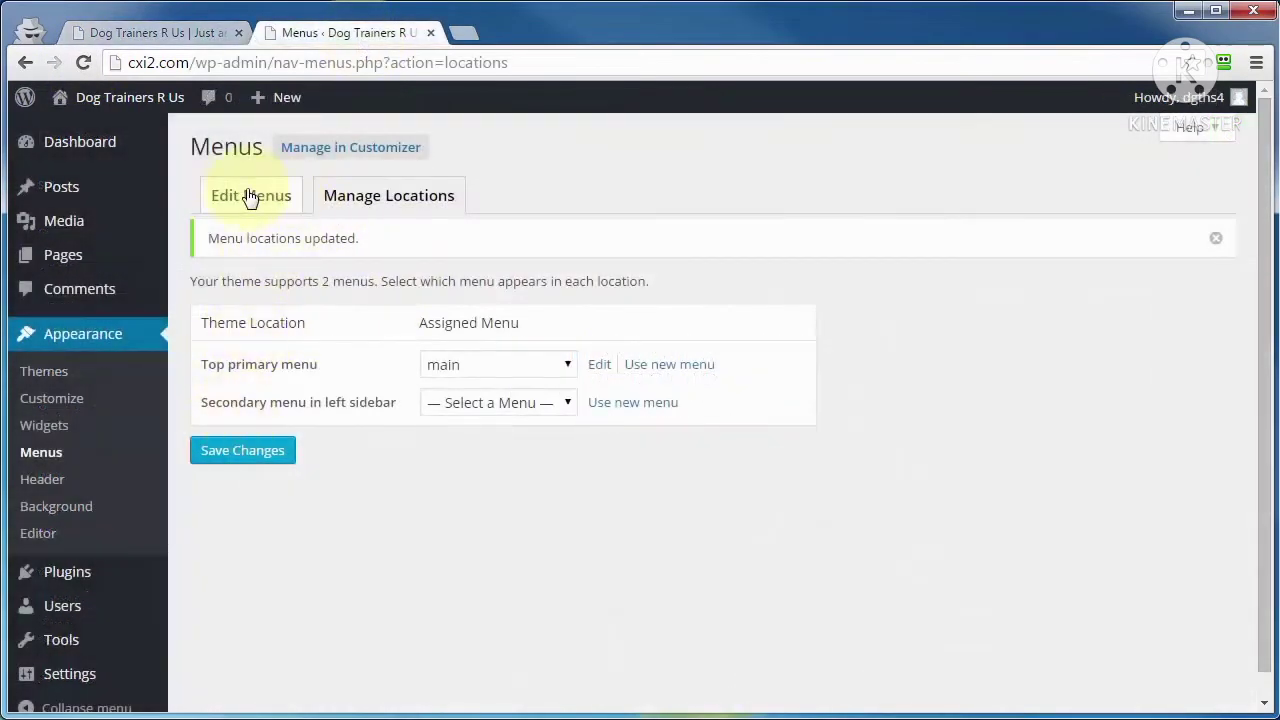
Relabel the Setting Up A WordPress Membership Site menu item as Membership Site, save the menu, and check the site.
{"action": "left_click", "coordinate": [250, 197]}
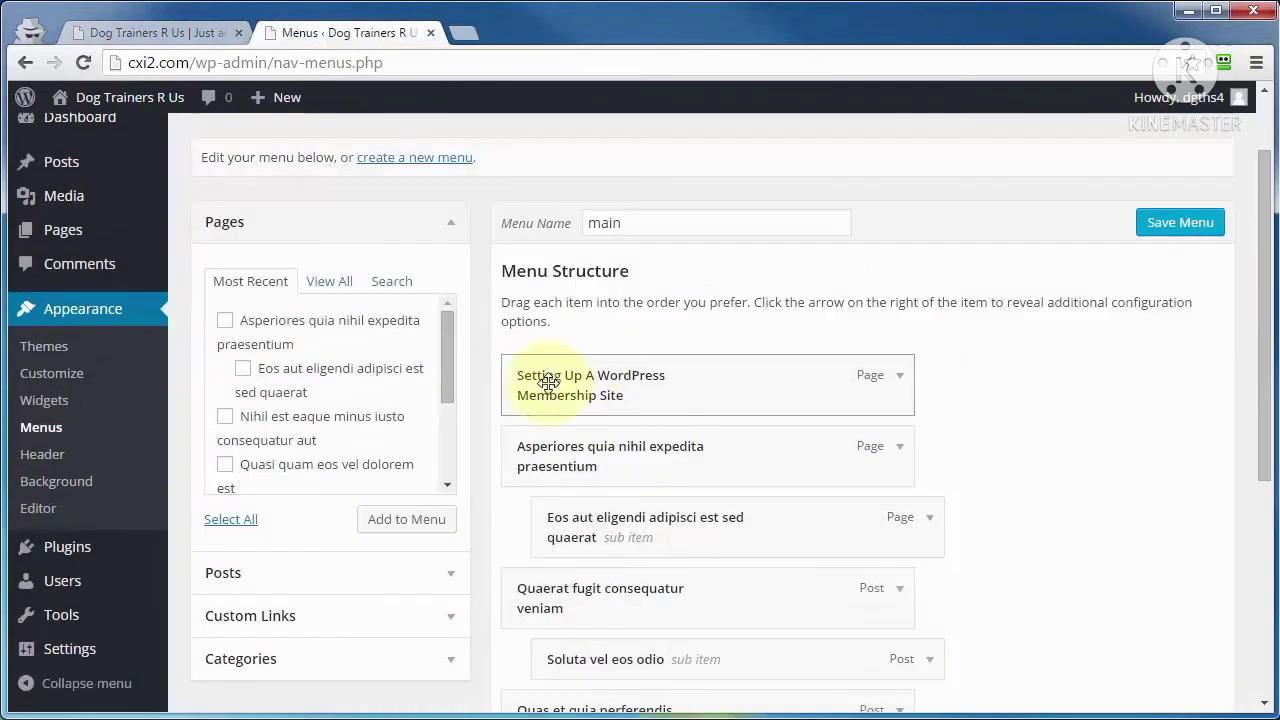
{"action": "left_click", "coordinate": [897, 377]}
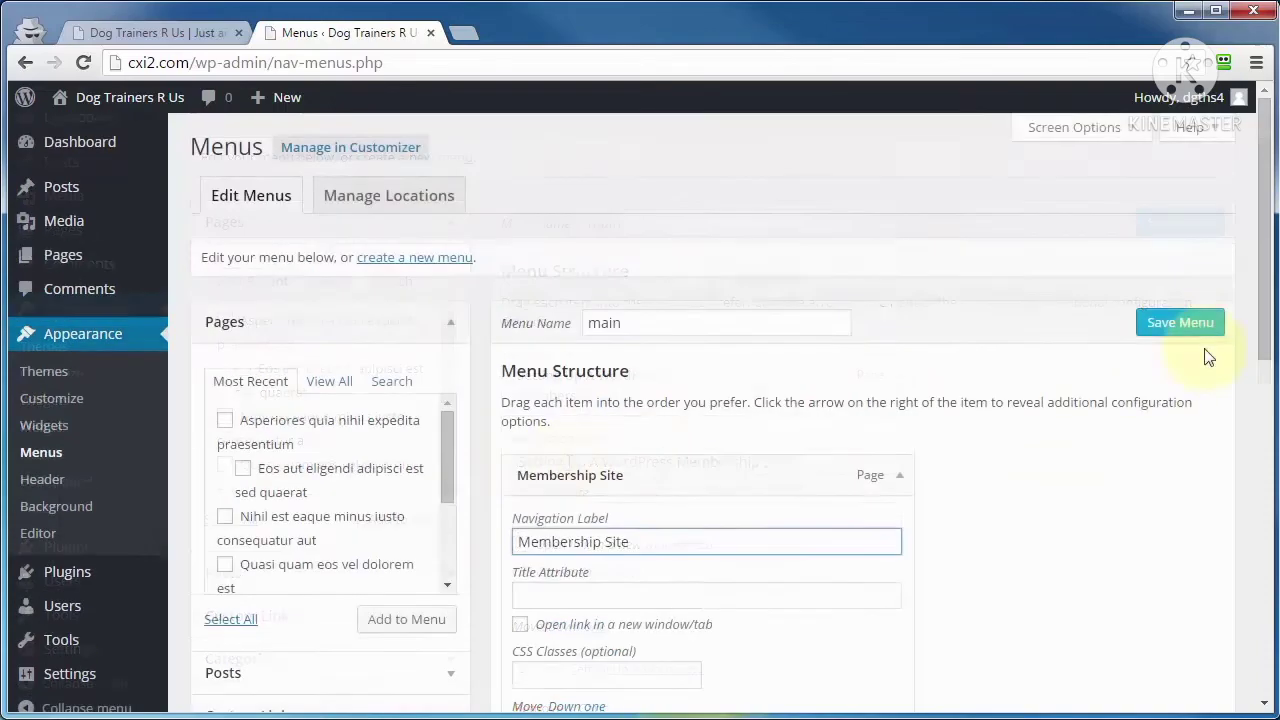
{"action": "left_click", "coordinate": [1180, 322]}
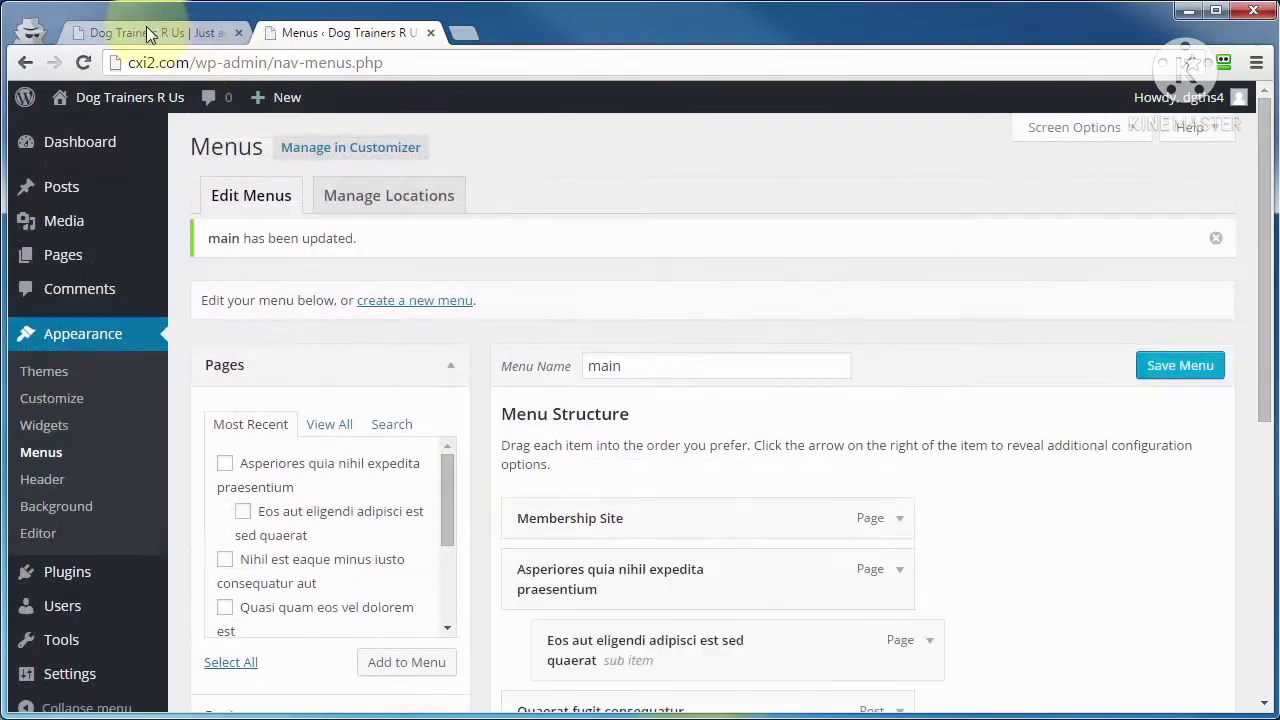
{"action": "left_click", "coordinate": [147, 33]}
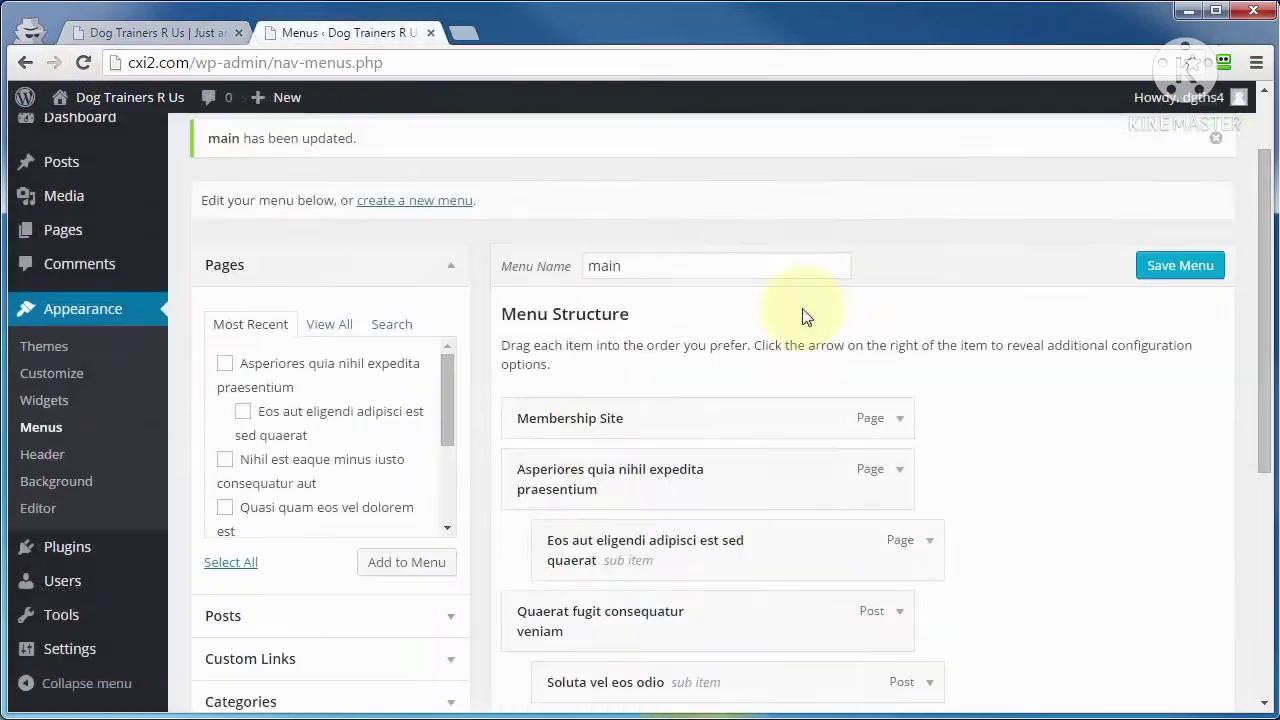
Open menu management in the Customizer and examine its advanced menu property options.
{"action": "scroll", "coordinate": [807, 312], "scroll_direction": "down", "scroll_amount": 3}
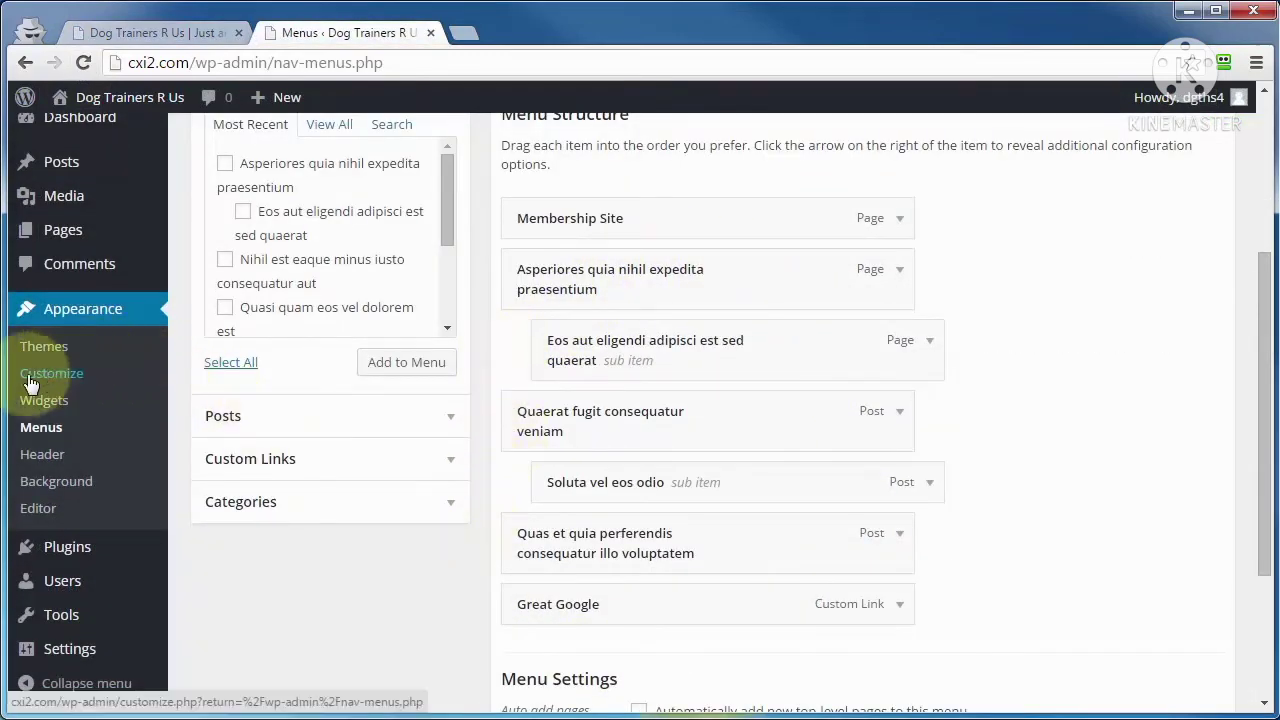
{"action": "scroll", "coordinate": [418, 590], "scroll_direction": "up", "scroll_amount": 1}
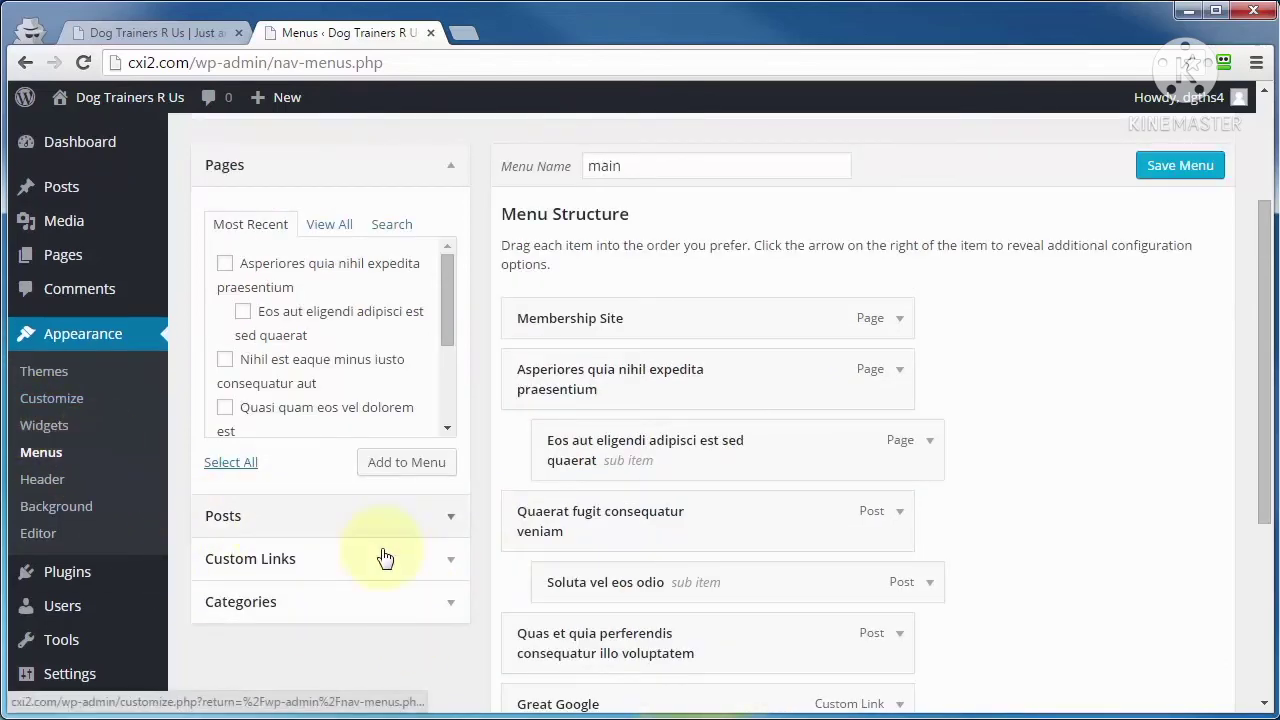
{"action": "scroll", "coordinate": [420, 558], "scroll_direction": "up", "scroll_amount": 2}
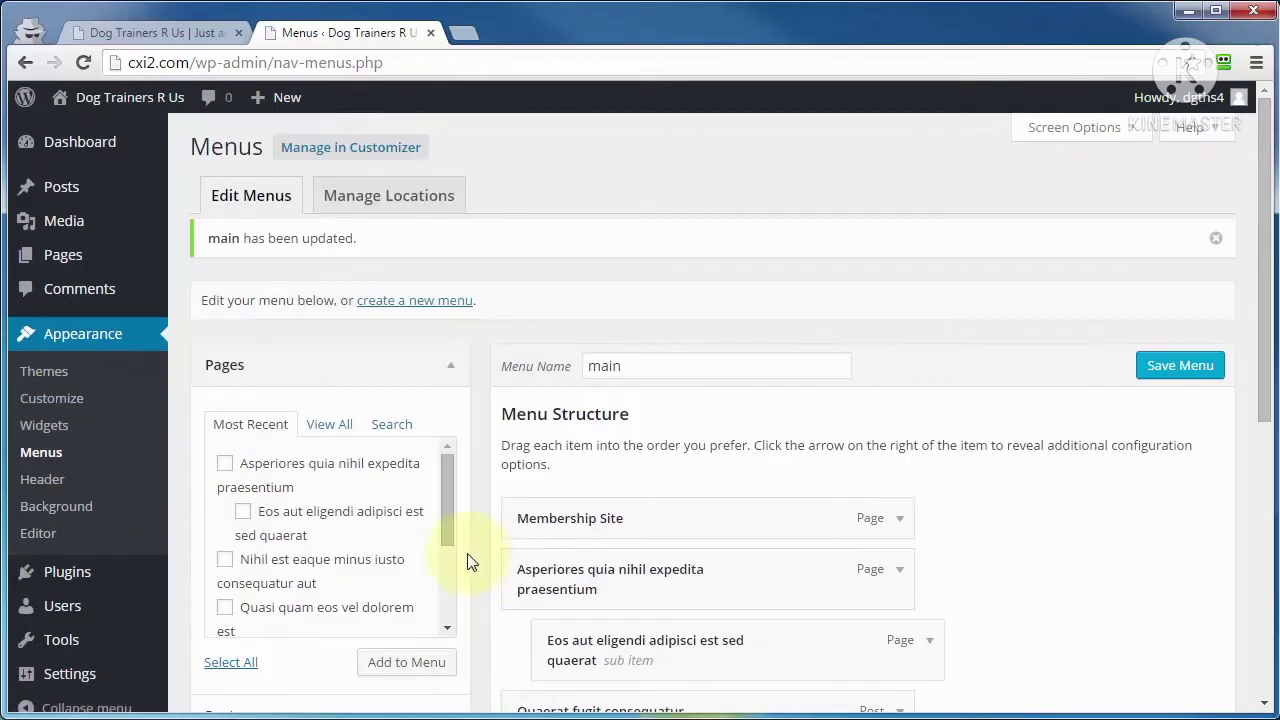
{"action": "left_click", "coordinate": [327, 153]}
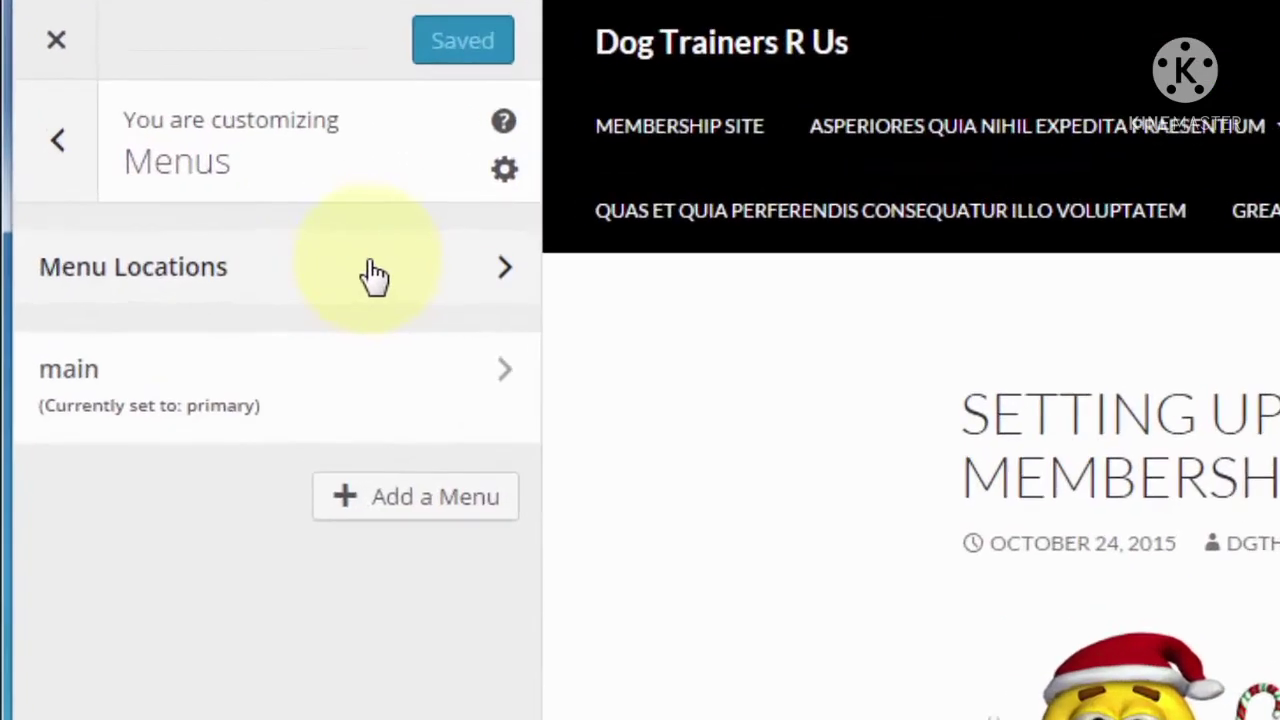
{"action": "left_click", "coordinate": [520, 178]}
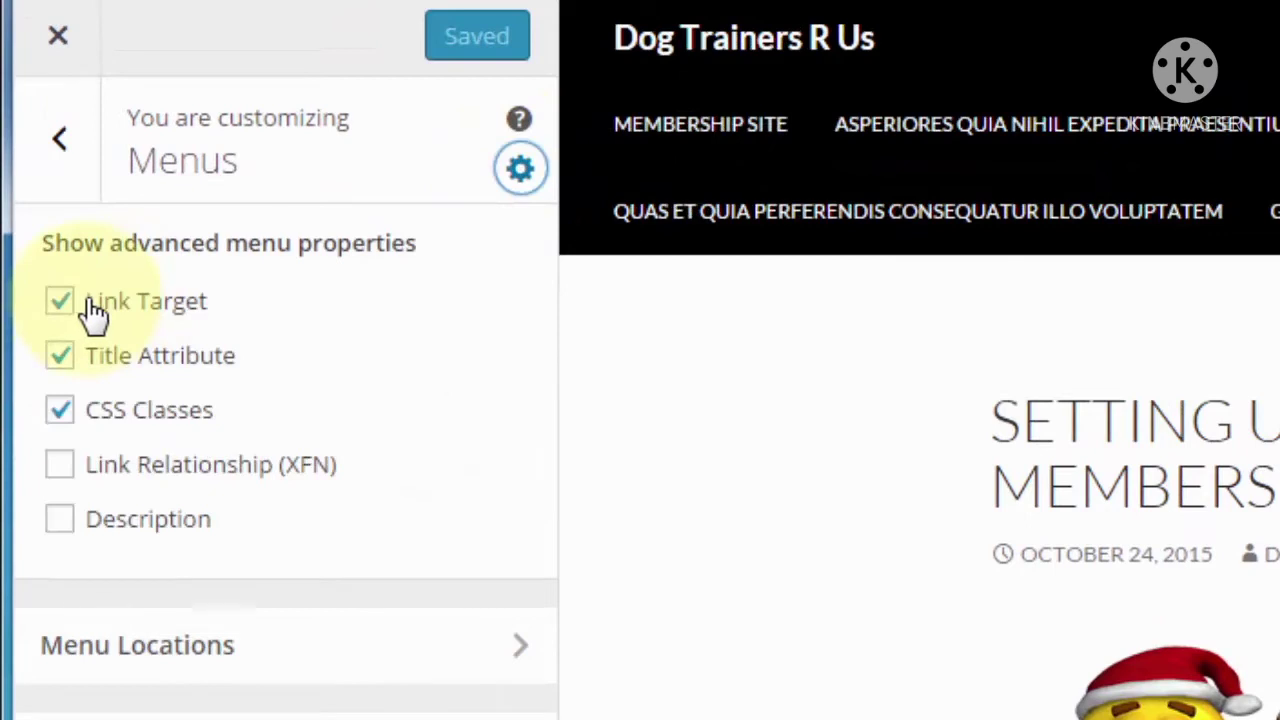
{"action": "left_click", "coordinate": [520, 176]}
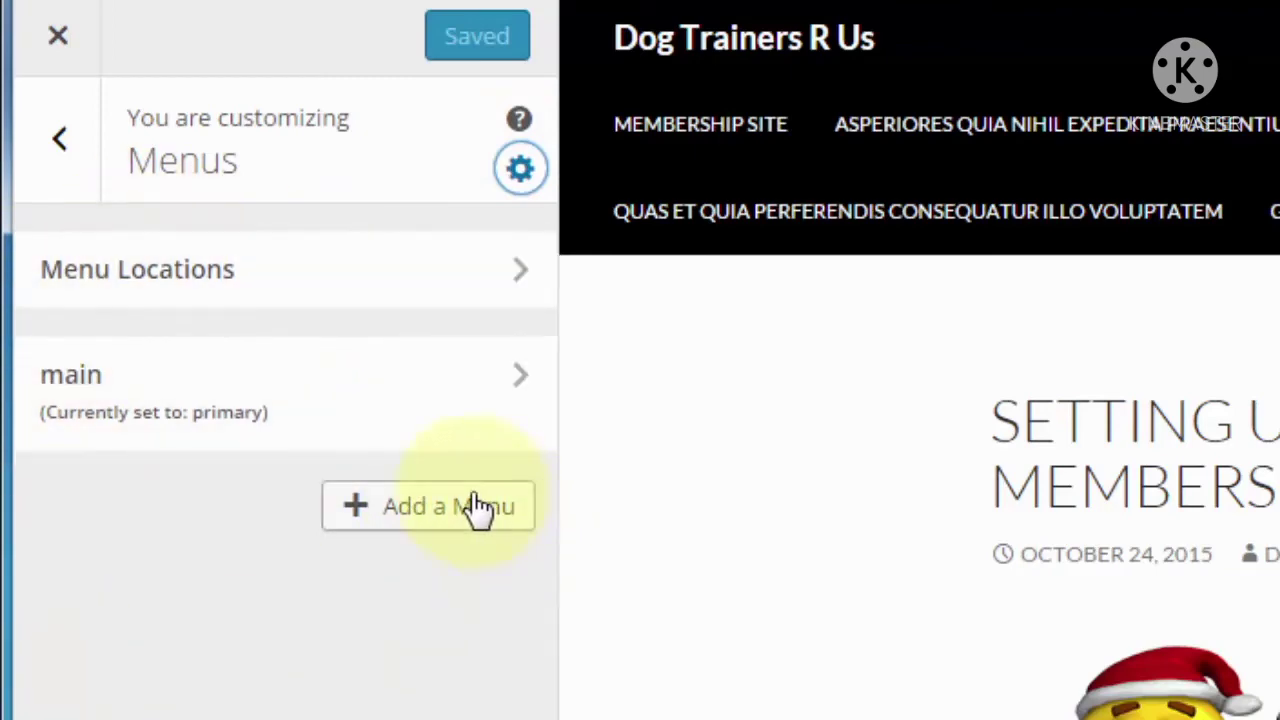
Create a new menu named really new in the Customizer.
{"action": "left_click", "coordinate": [453, 450]}
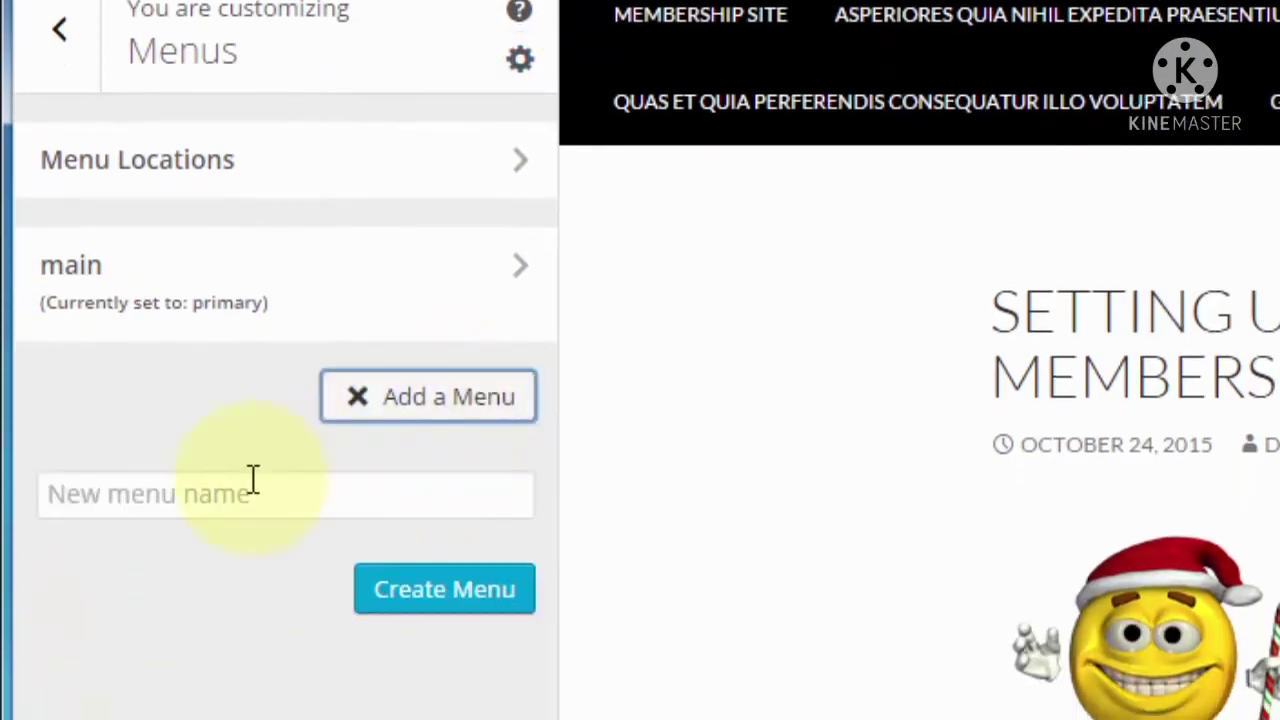
{"action": "left_click", "coordinate": [235, 521]}
{"action": "type", "text": "really new"}
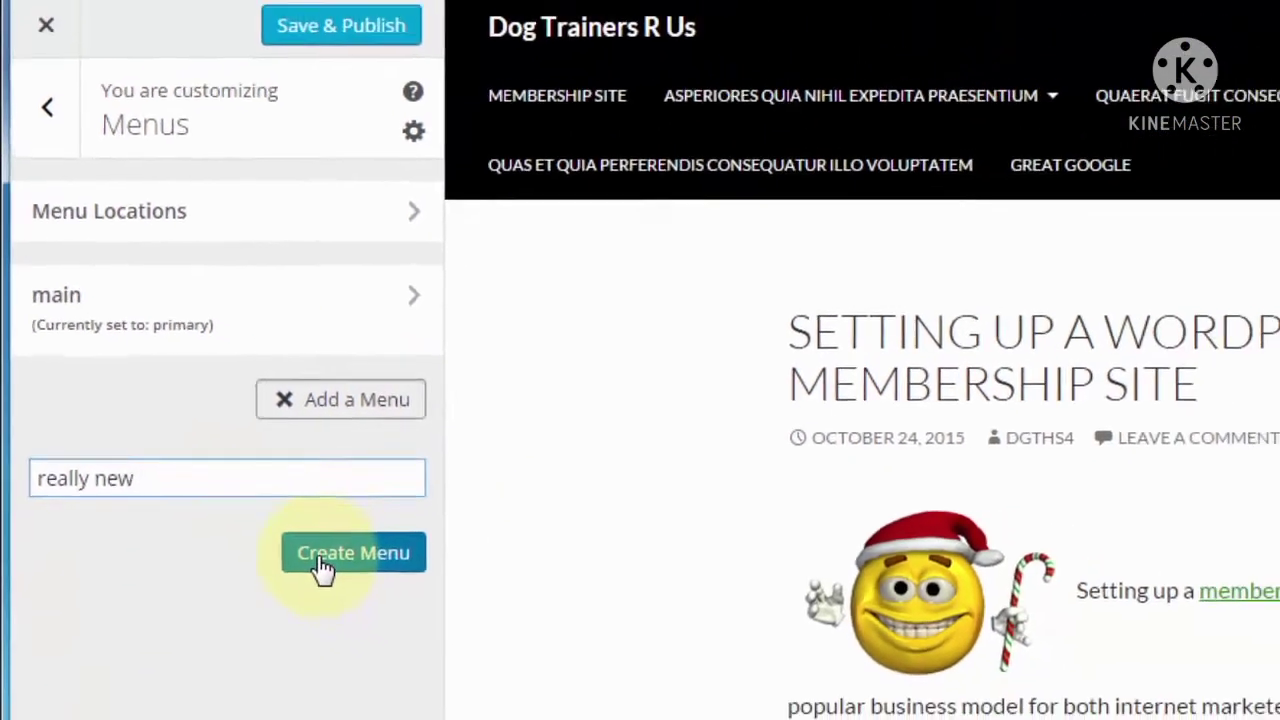
{"action": "left_click", "coordinate": [400, 605]}
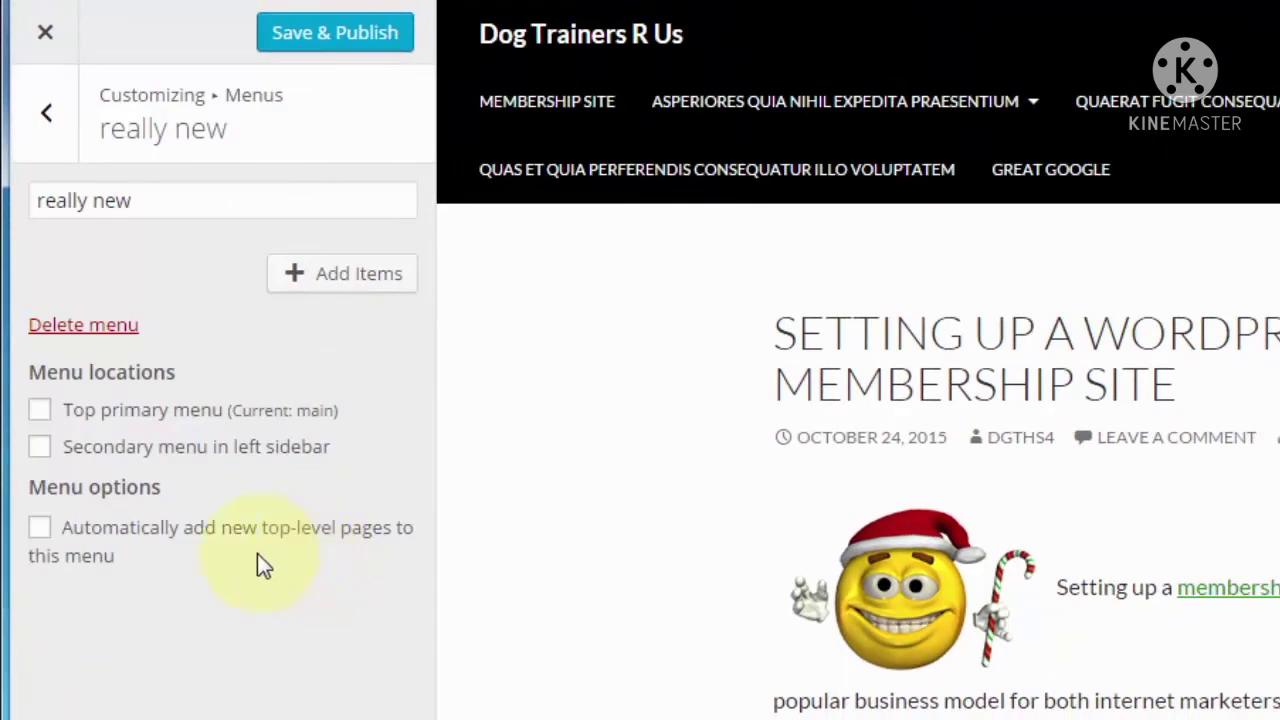
{"action": "left_click", "coordinate": [361, 285]}
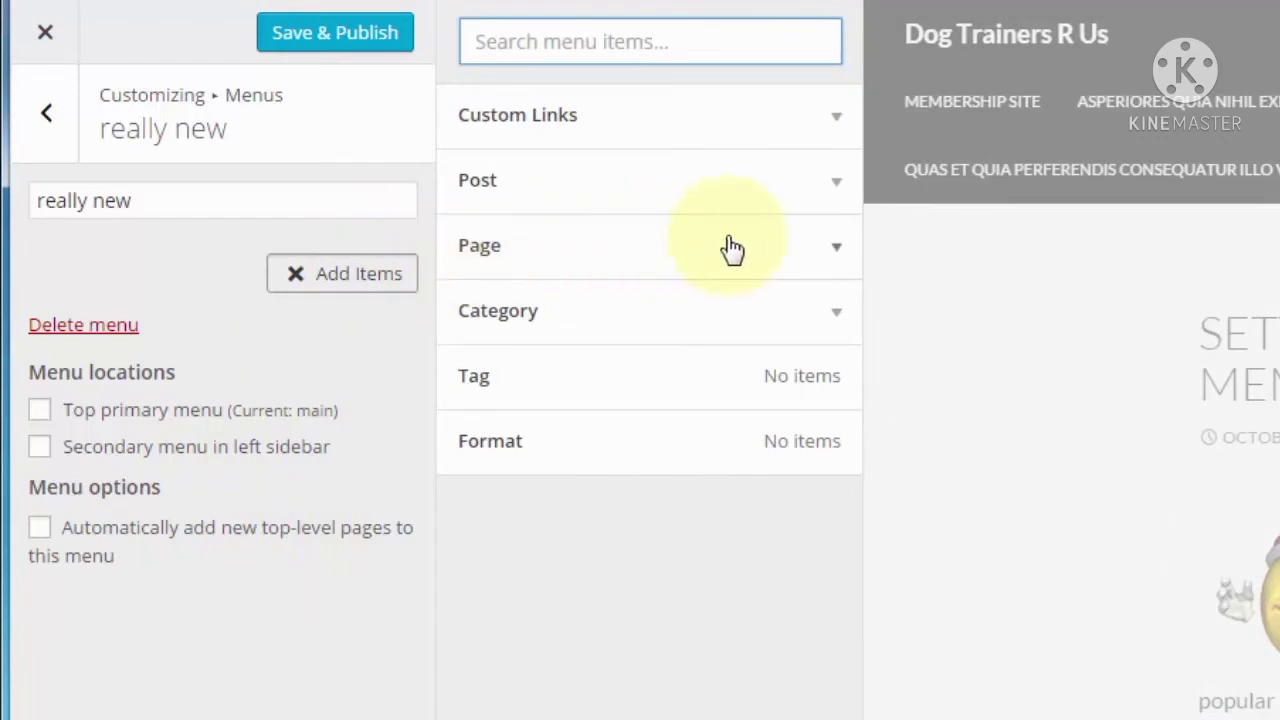
{"action": "left_click", "coordinate": [689, 122]}
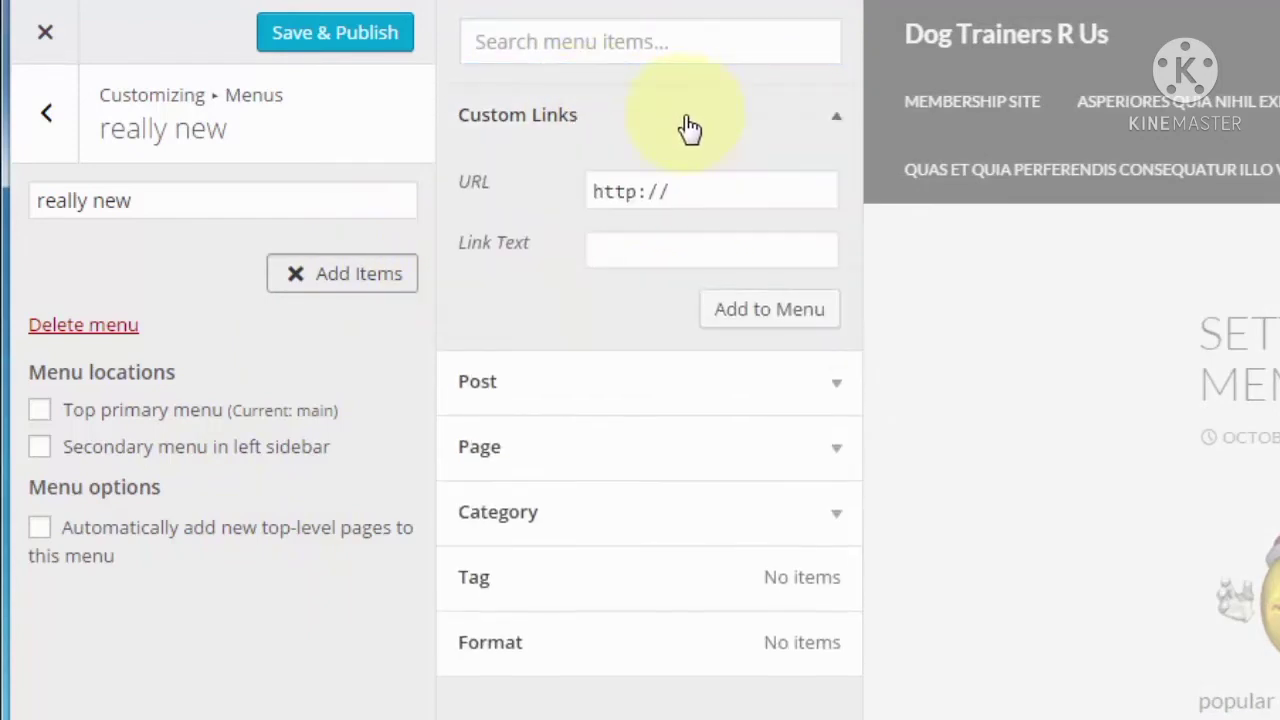
{"action": "left_click", "coordinate": [699, 191]}
{"action": "type", "text": "yahoo.com"}
{"action": "left_click", "coordinate": [654, 250]}
{"action": "type", "text": "Yahoo"}
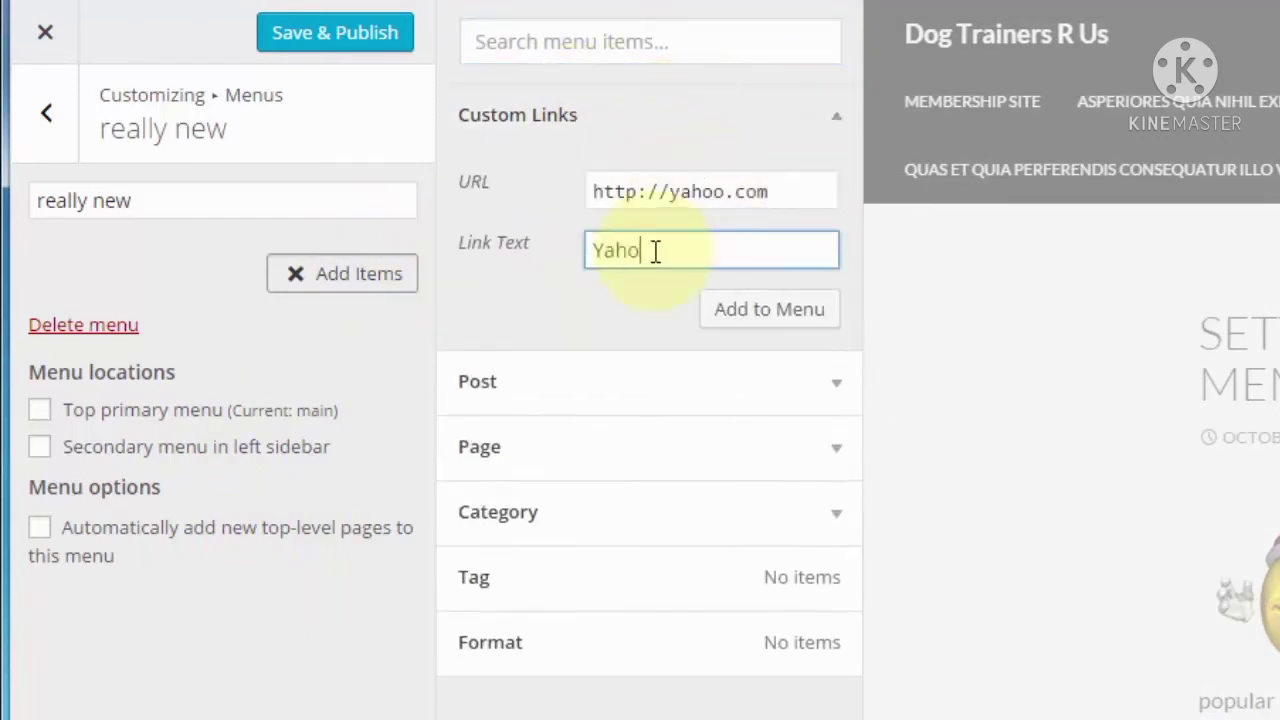
{"action": "left_click", "coordinate": [766, 320]}
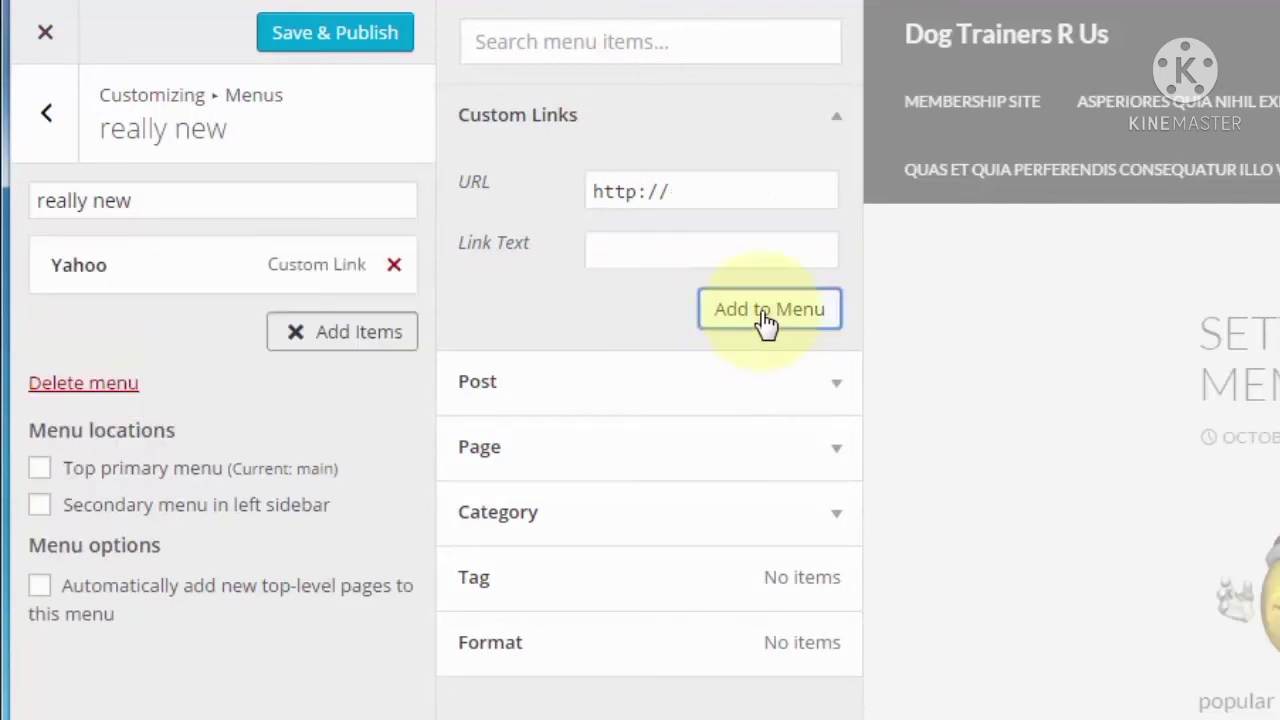
Add the posts Setting Up A WordPress Membership Site, Soluta vel eos odio and Quas et quia perferendis to the menu.
{"action": "left_click", "coordinate": [795, 400]}
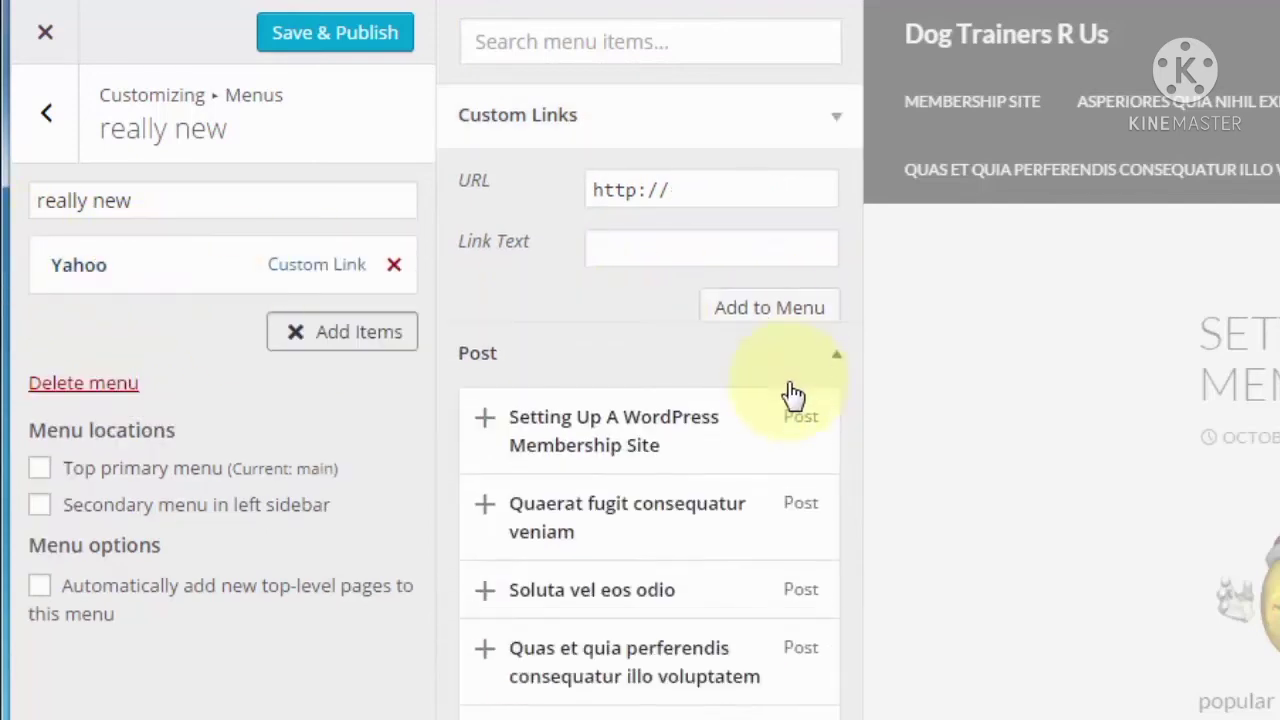
{"action": "left_click", "coordinate": [575, 258]}
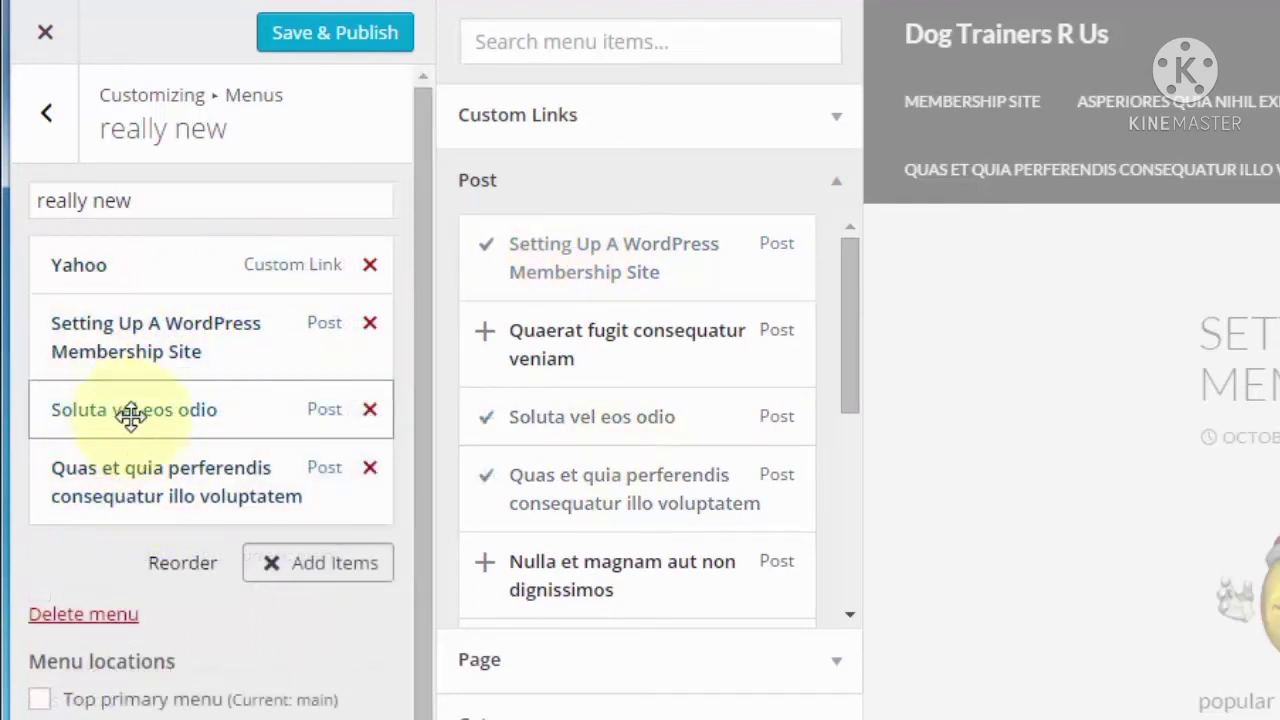
Reorder the menu, nesting Quas et quia perferendis under Soluta and moving Setting Up A WordPress Membership Site to the end.
{"action": "left_click", "coordinate": [168, 580]}
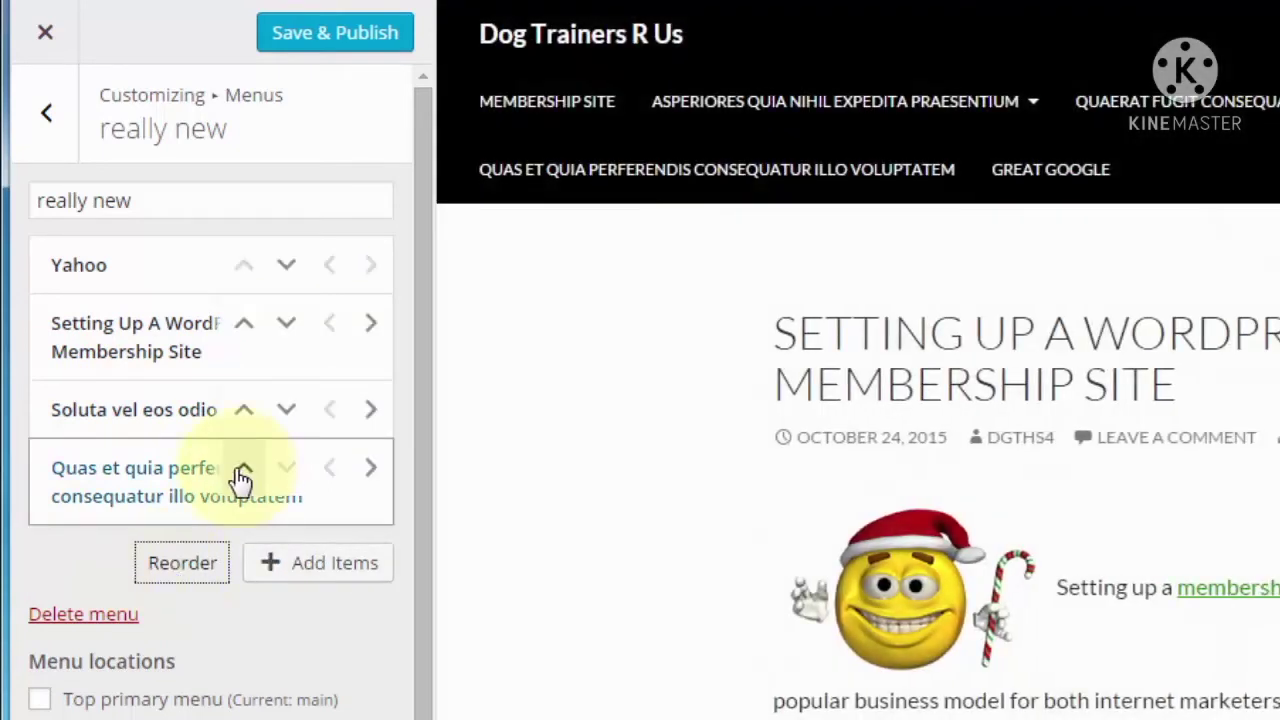
{"action": "left_click", "coordinate": [371, 469]}
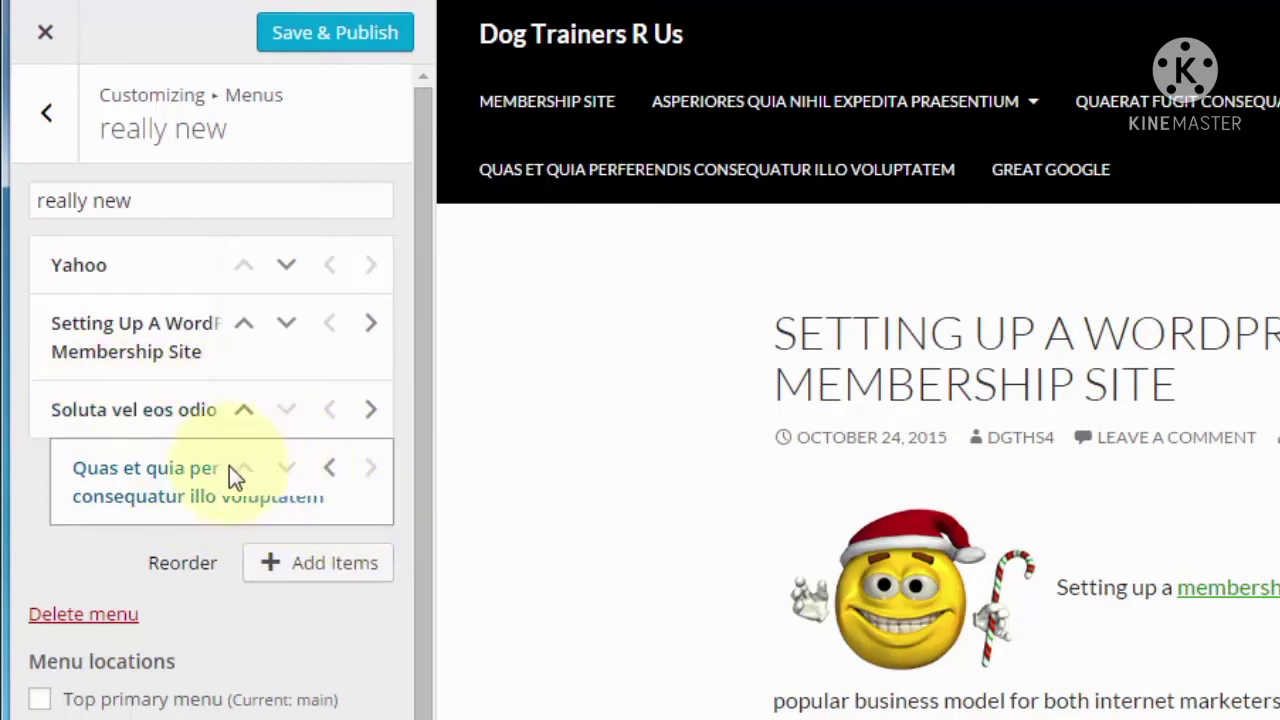
{"action": "left_click", "coordinate": [244, 412]}
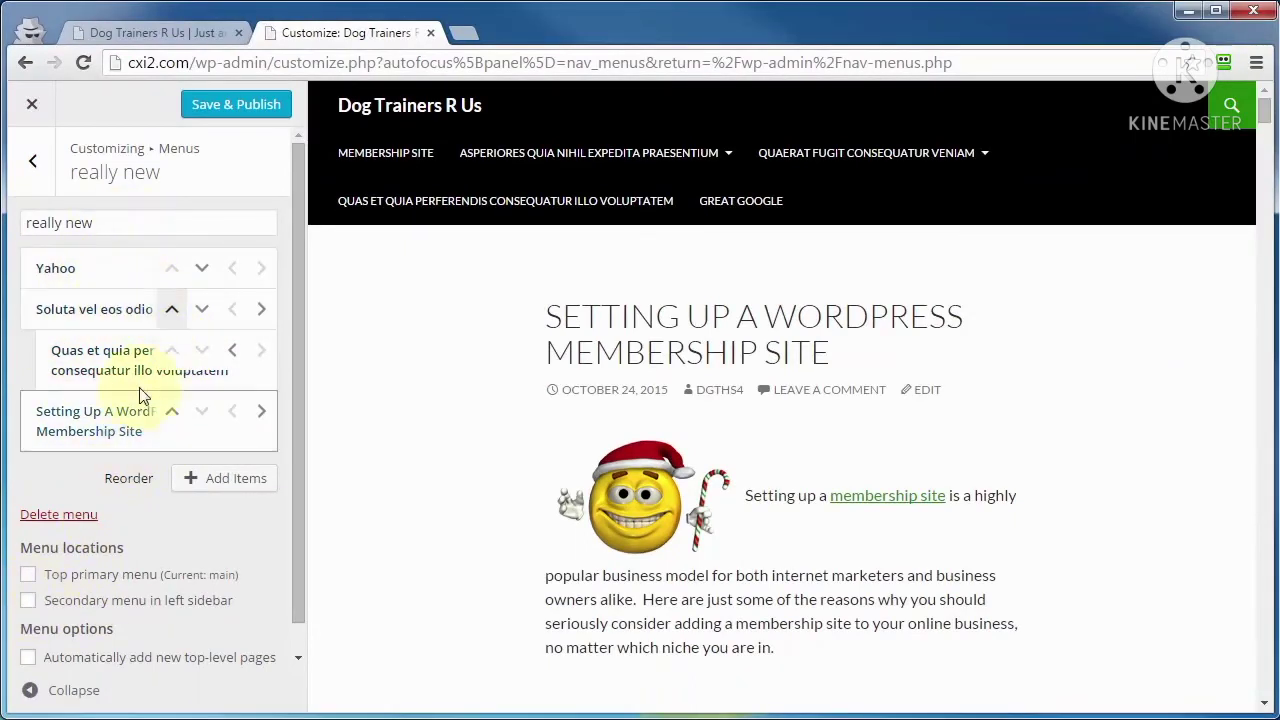
Assign the really new menu to the Secondary menu in left sidebar location.
{"action": "left_click", "coordinate": [28, 600]}
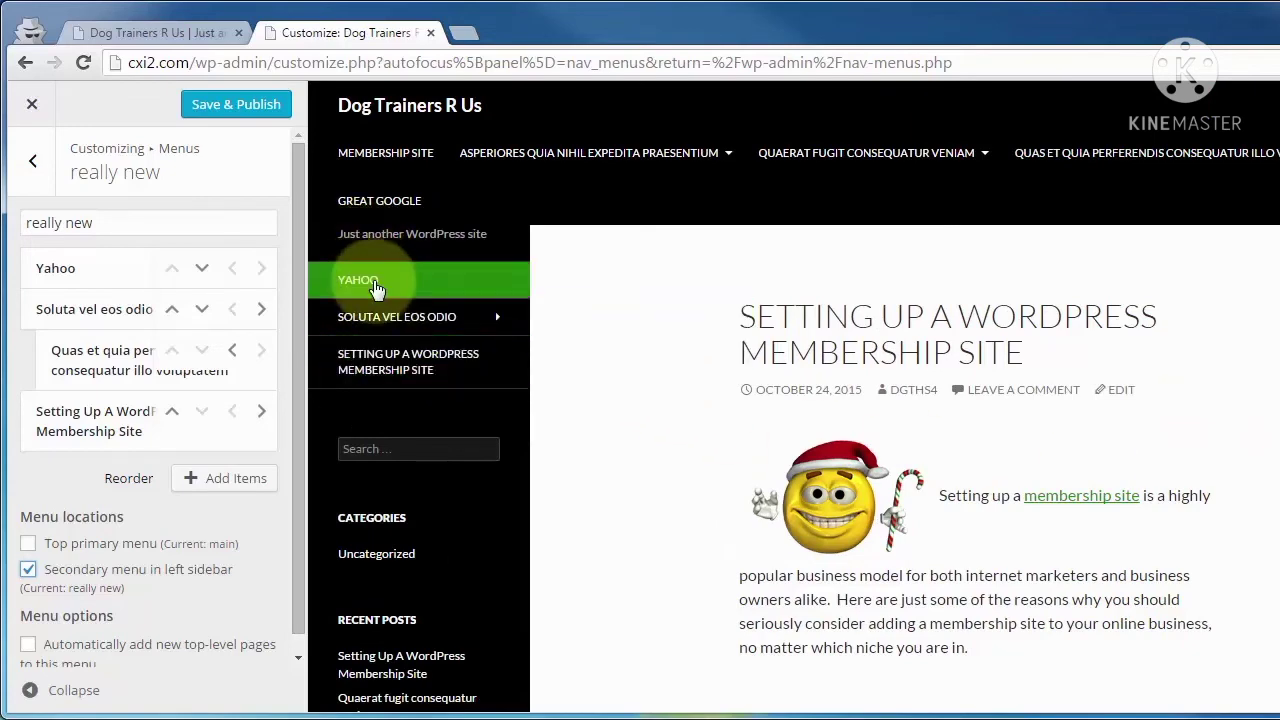
Publish the really new menu changes in the Customizer, then reload the live site to view them.
{"action": "left_click", "coordinate": [28, 571]}
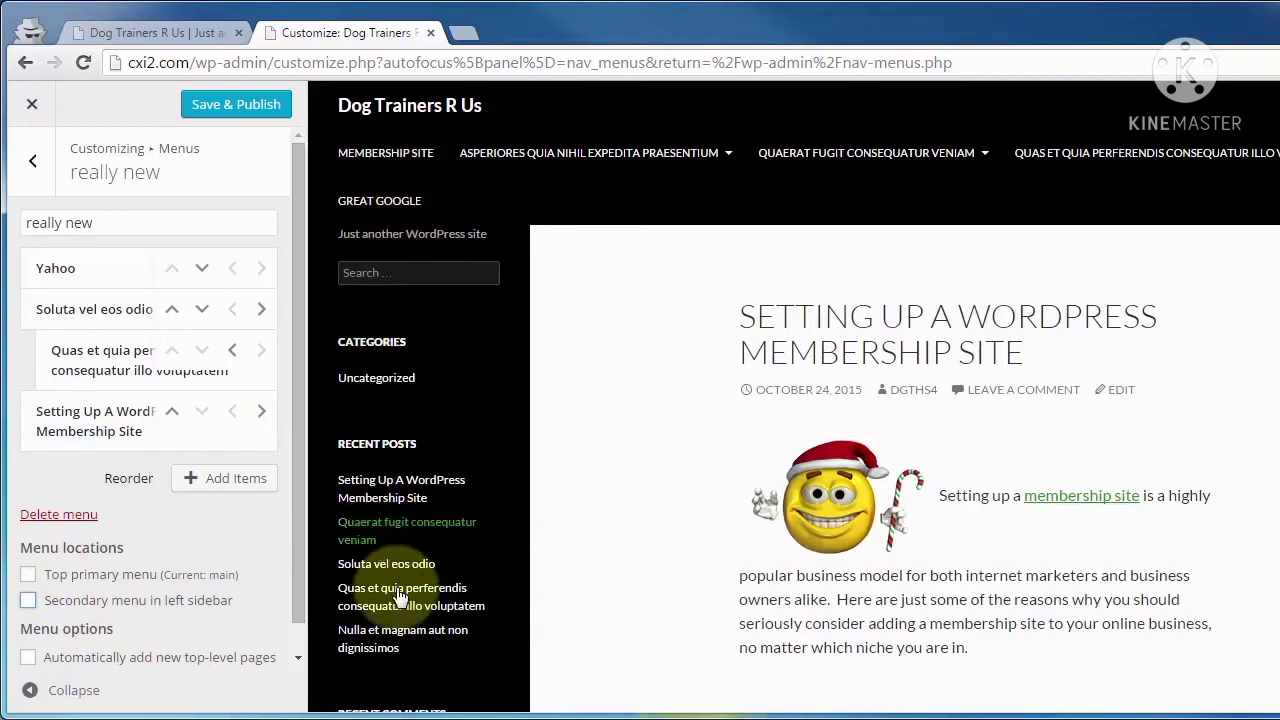
{"action": "left_click", "coordinate": [28, 600]}
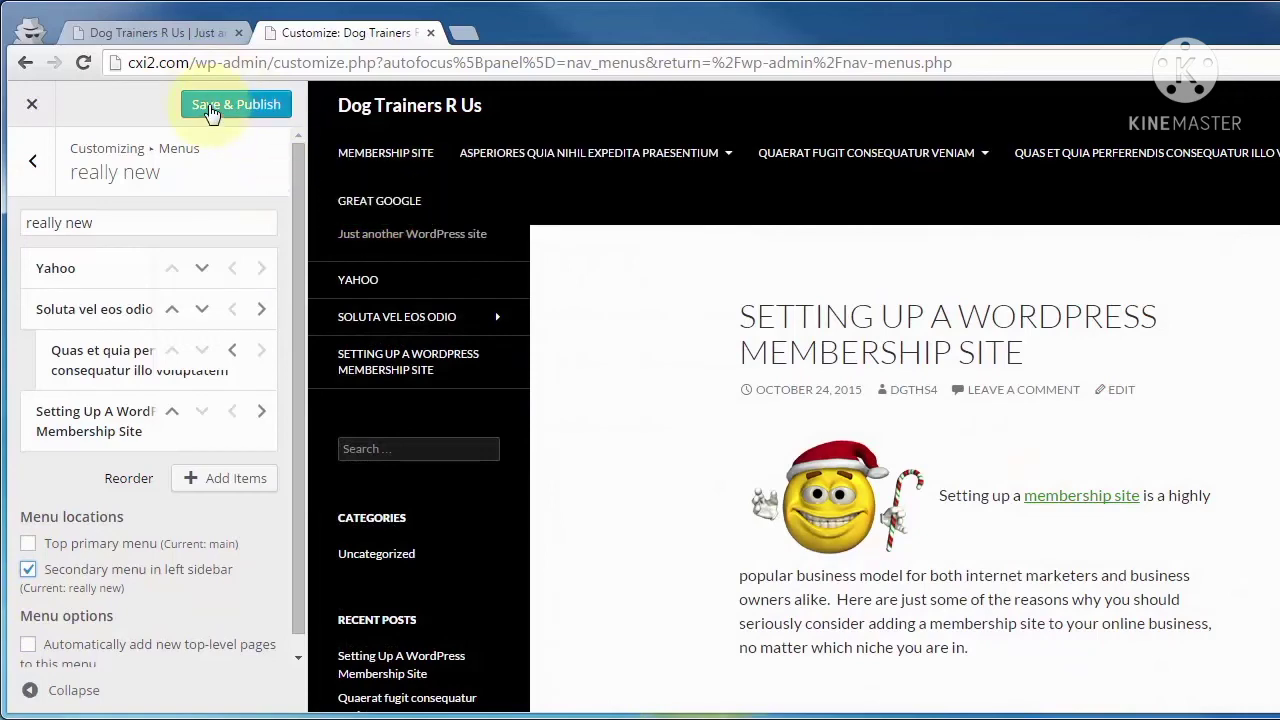
{"action": "left_click", "coordinate": [212, 108]}
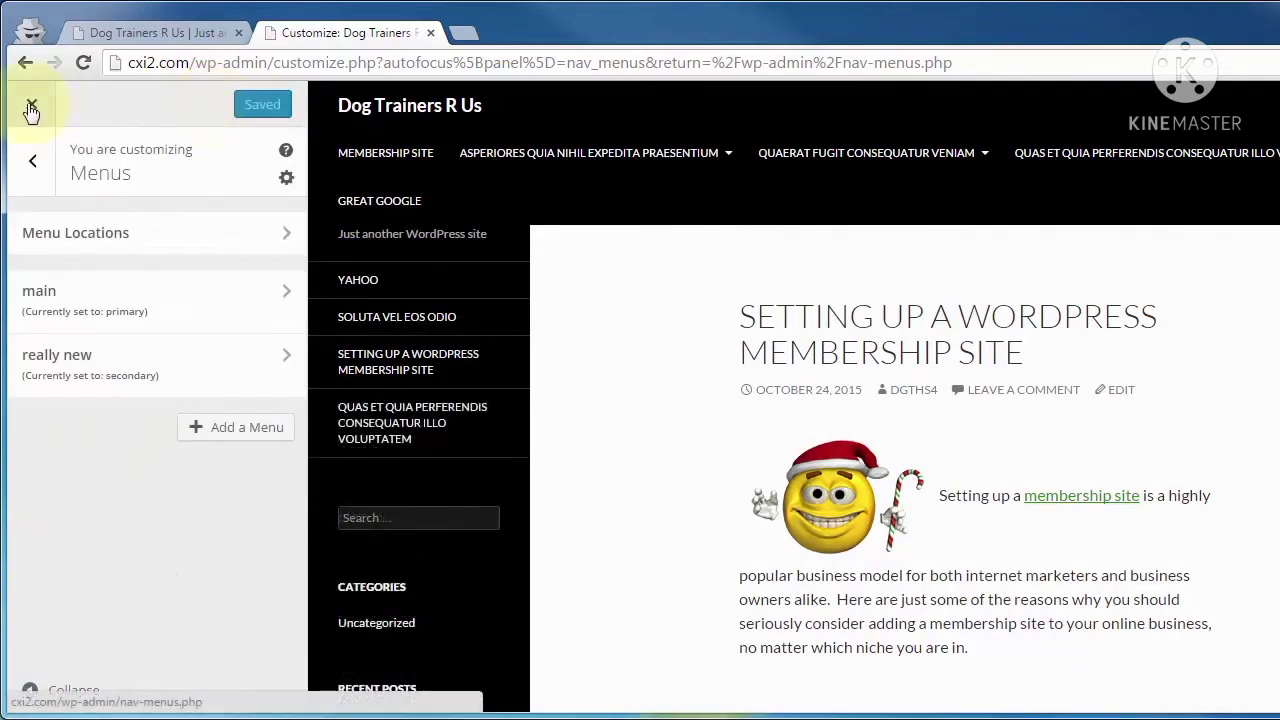
{"action": "left_click", "coordinate": [110, 33]}
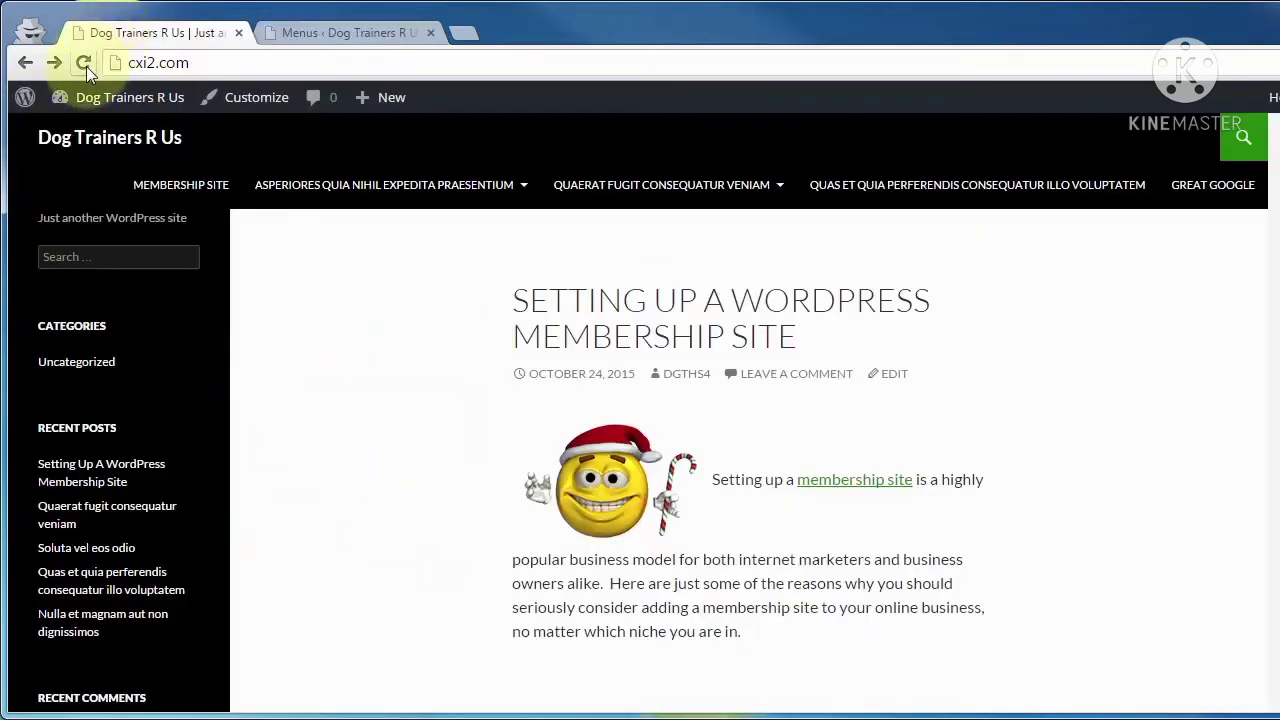
{"action": "left_click", "coordinate": [86, 66]}
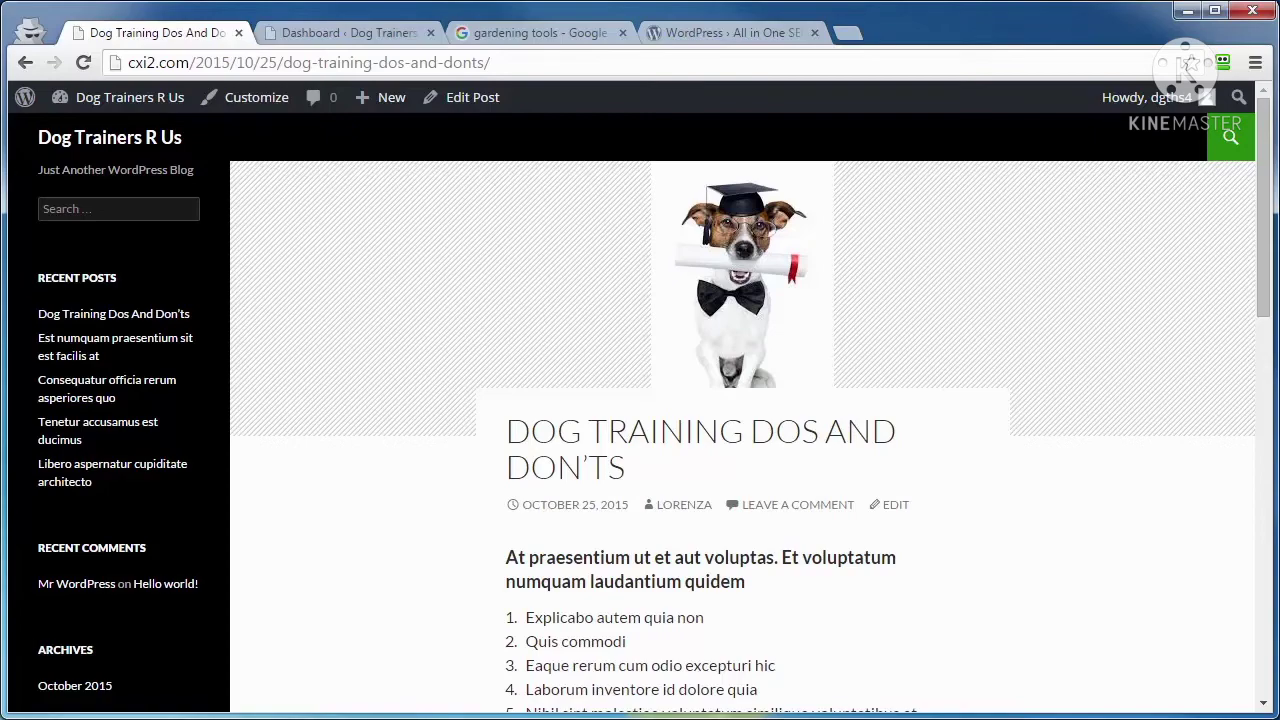
Install and activate the All in One SEO Pack plugin from the plugin directory.
{"action": "left_click", "coordinate": [334, 36]}
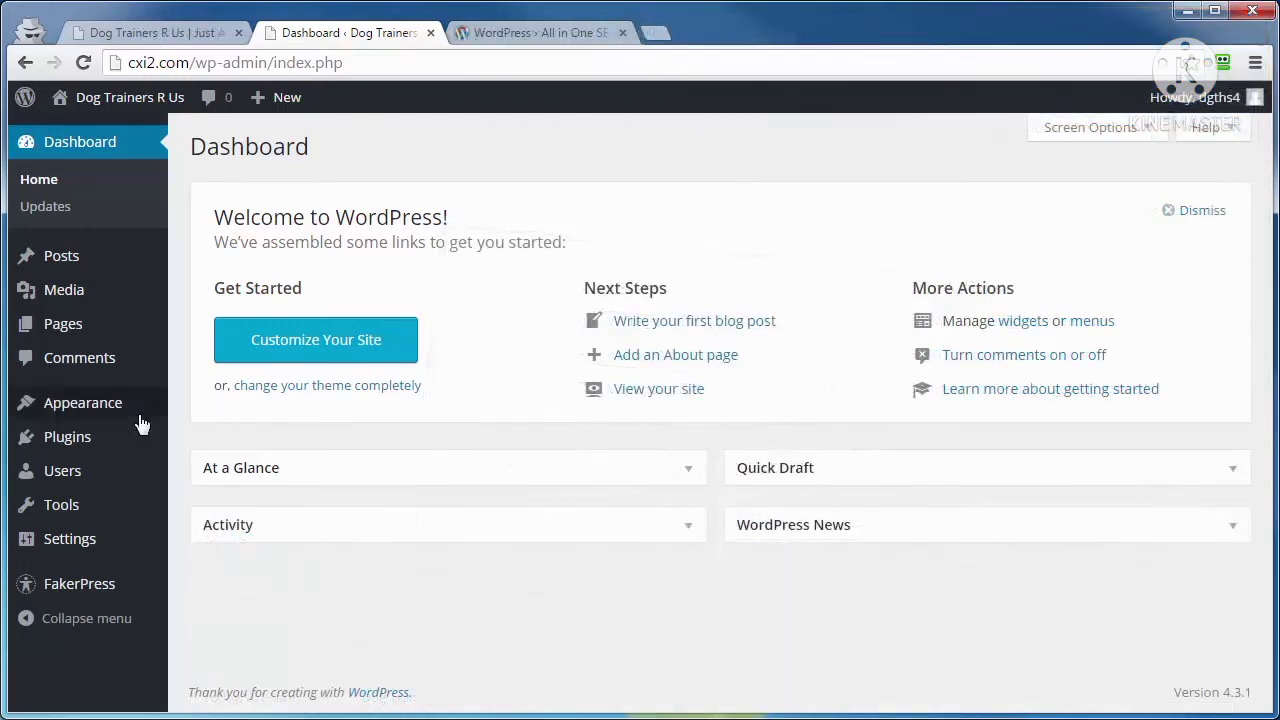
{"action": "mouse_move", "coordinate": [55, 450]}
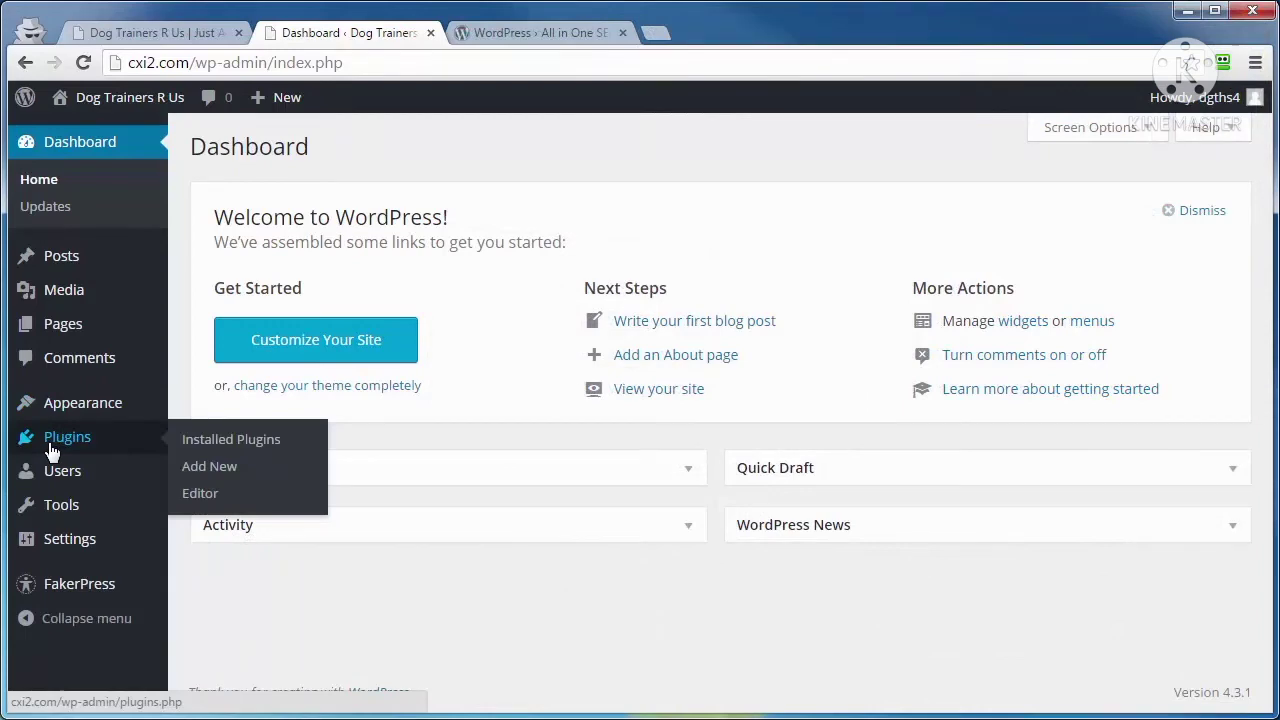
{"action": "left_click", "coordinate": [203, 472]}
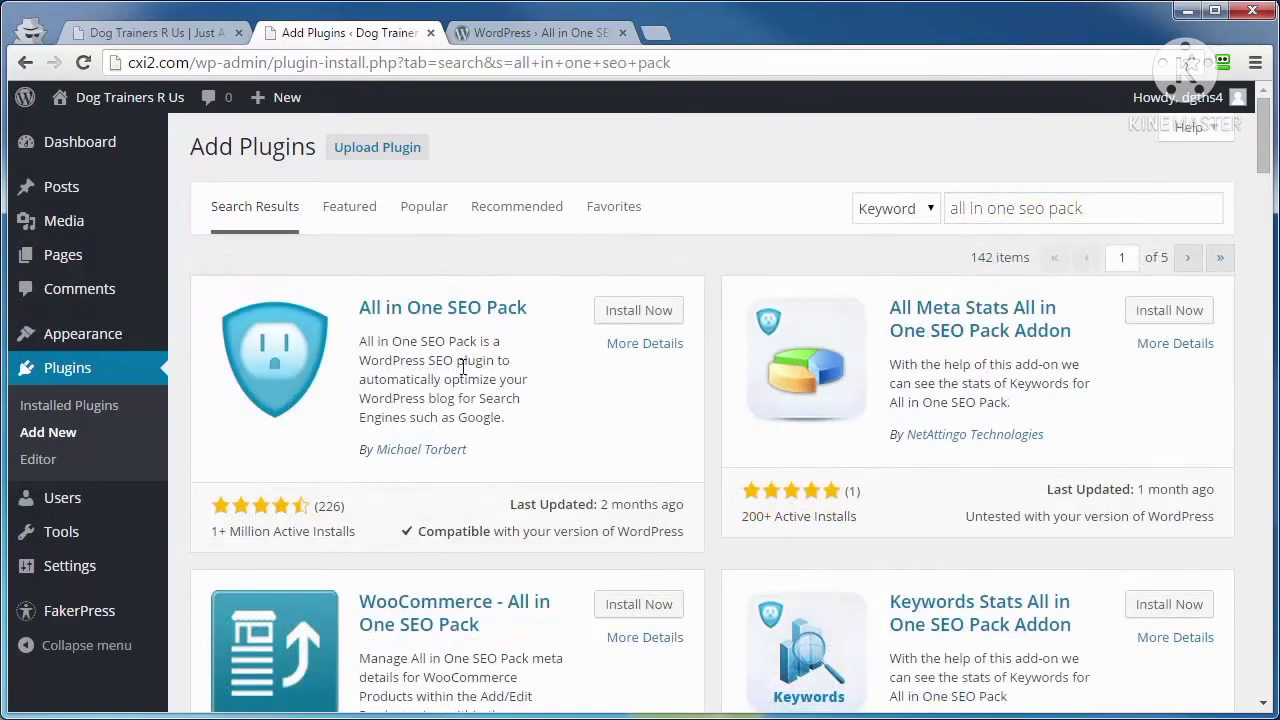
{"action": "left_click", "coordinate": [630, 315]}
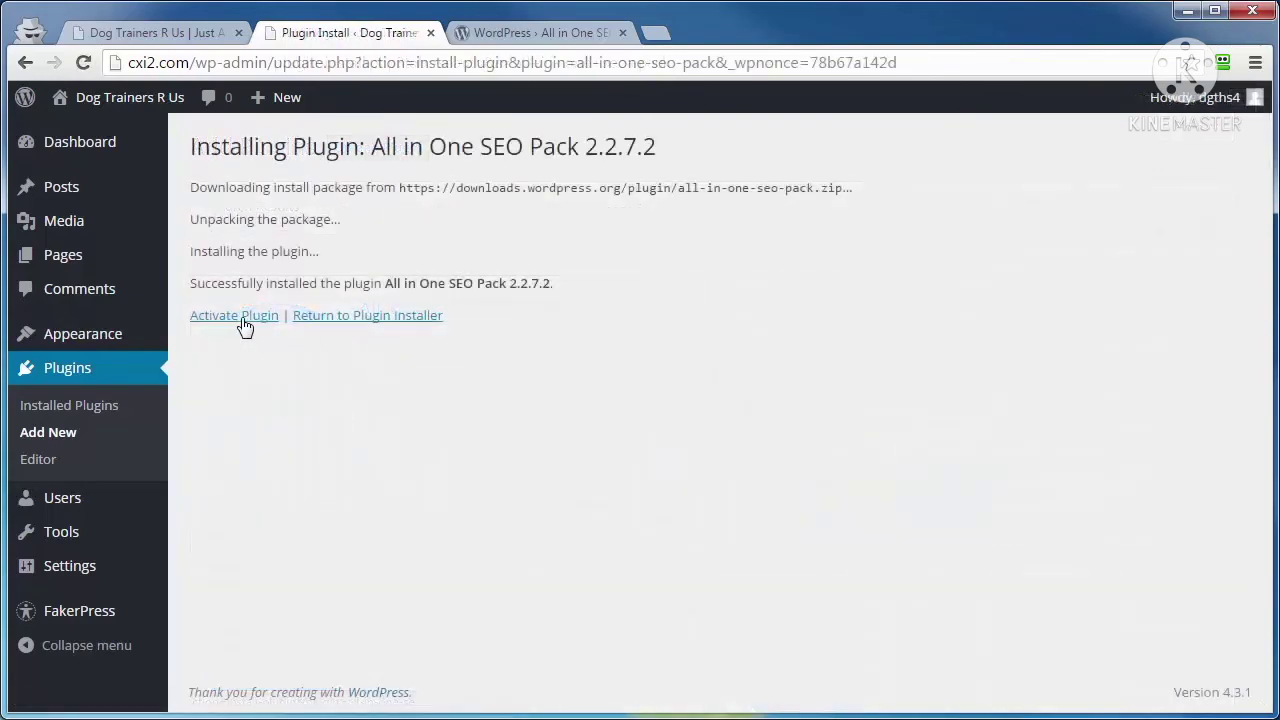
{"action": "left_click", "coordinate": [242, 323]}
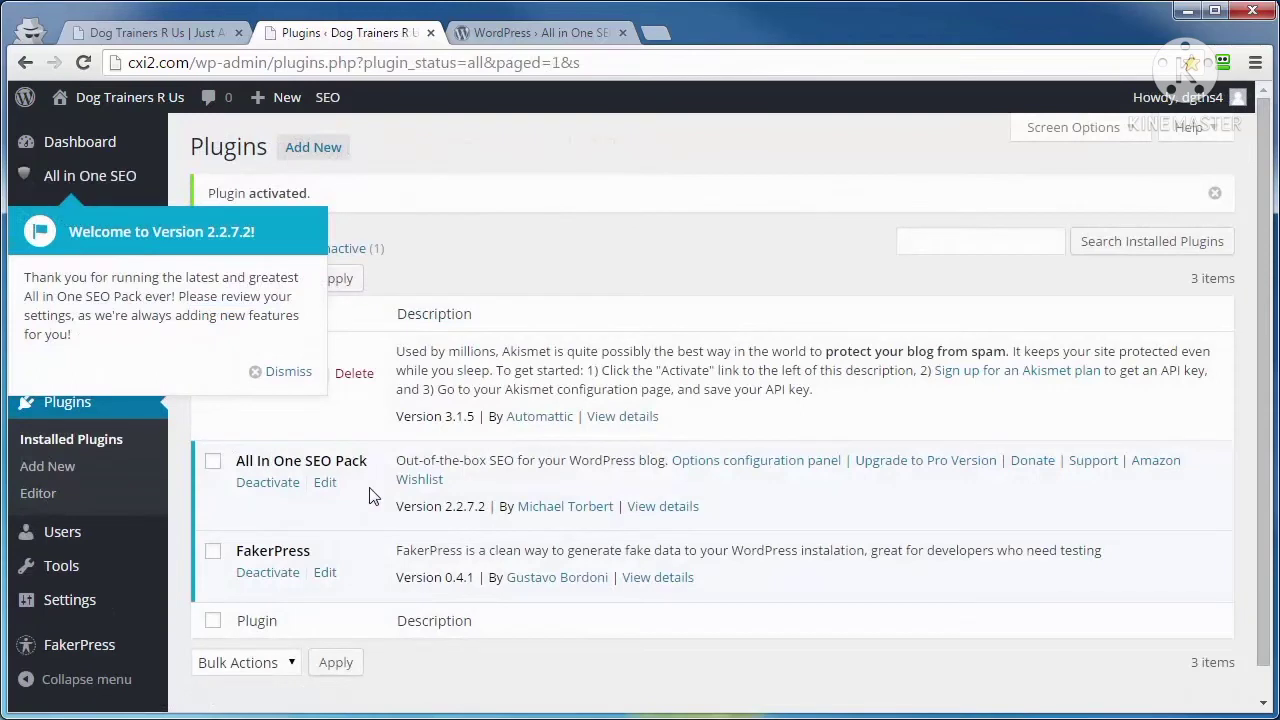
{"action": "left_click", "coordinate": [283, 375]}
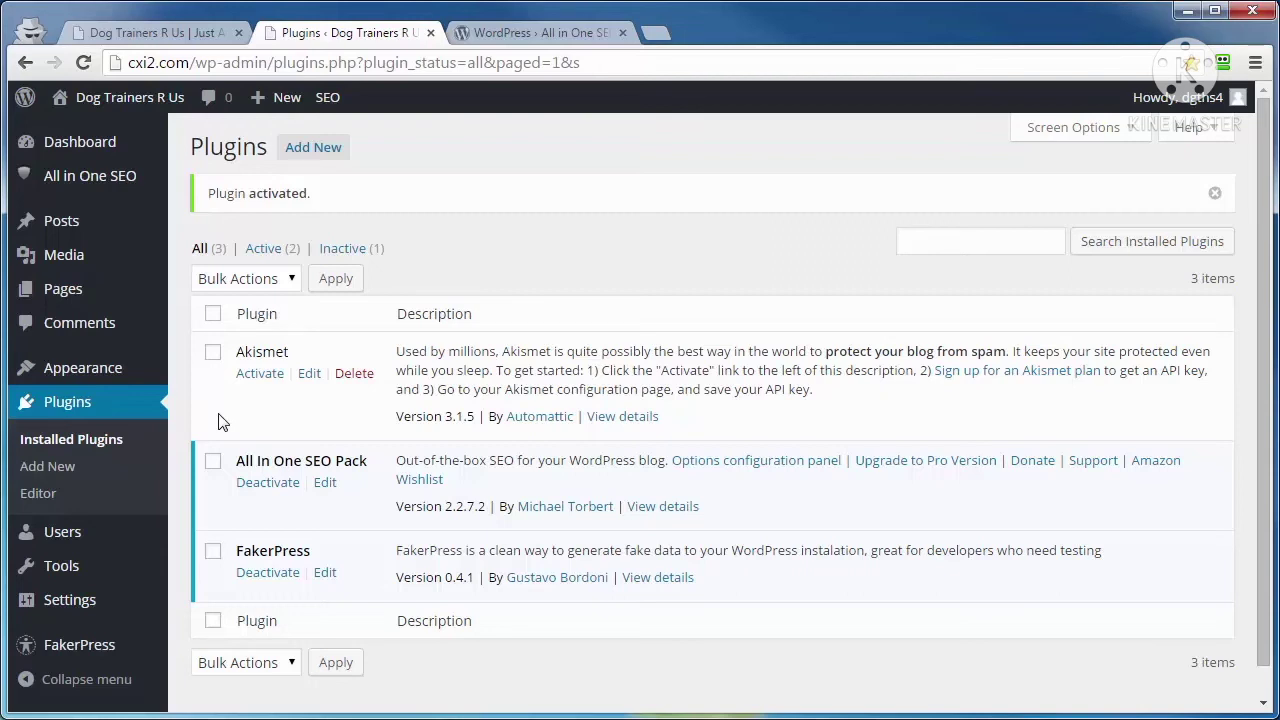
Open the All in One SEO general settings and review its options and help notes.
{"action": "mouse_move", "coordinate": [57, 180]}
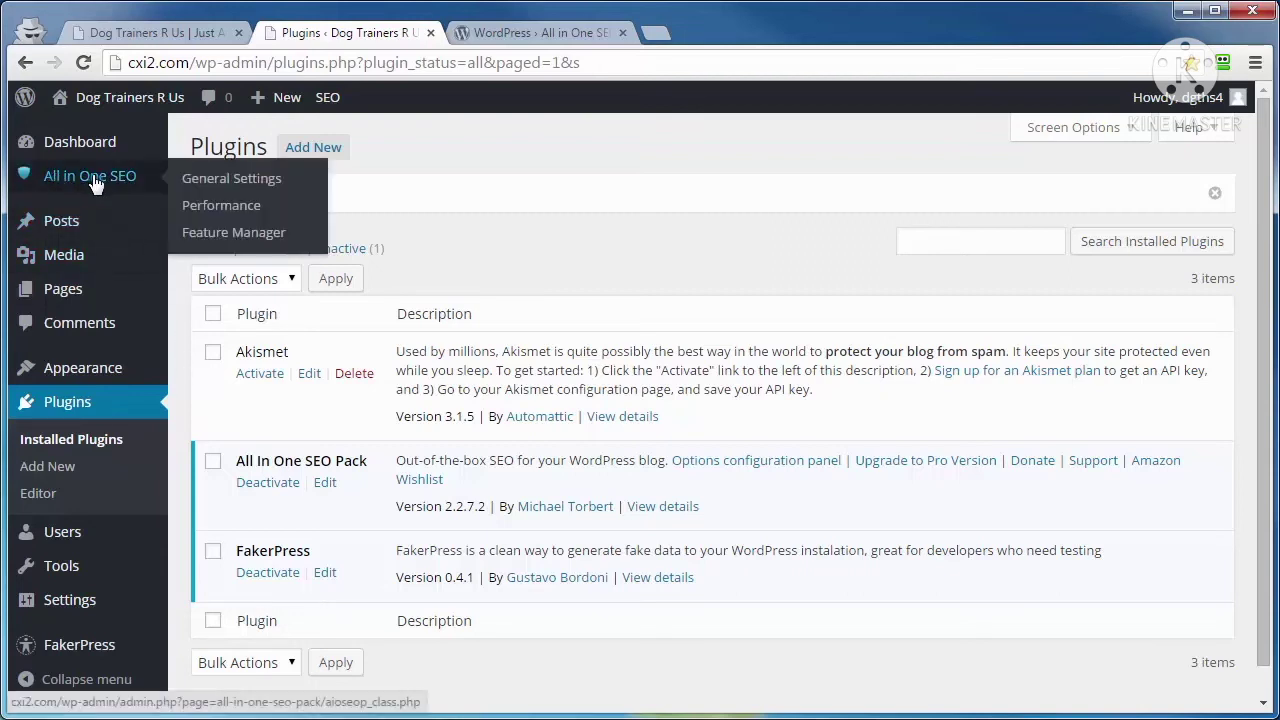
{"action": "left_click", "coordinate": [193, 180]}
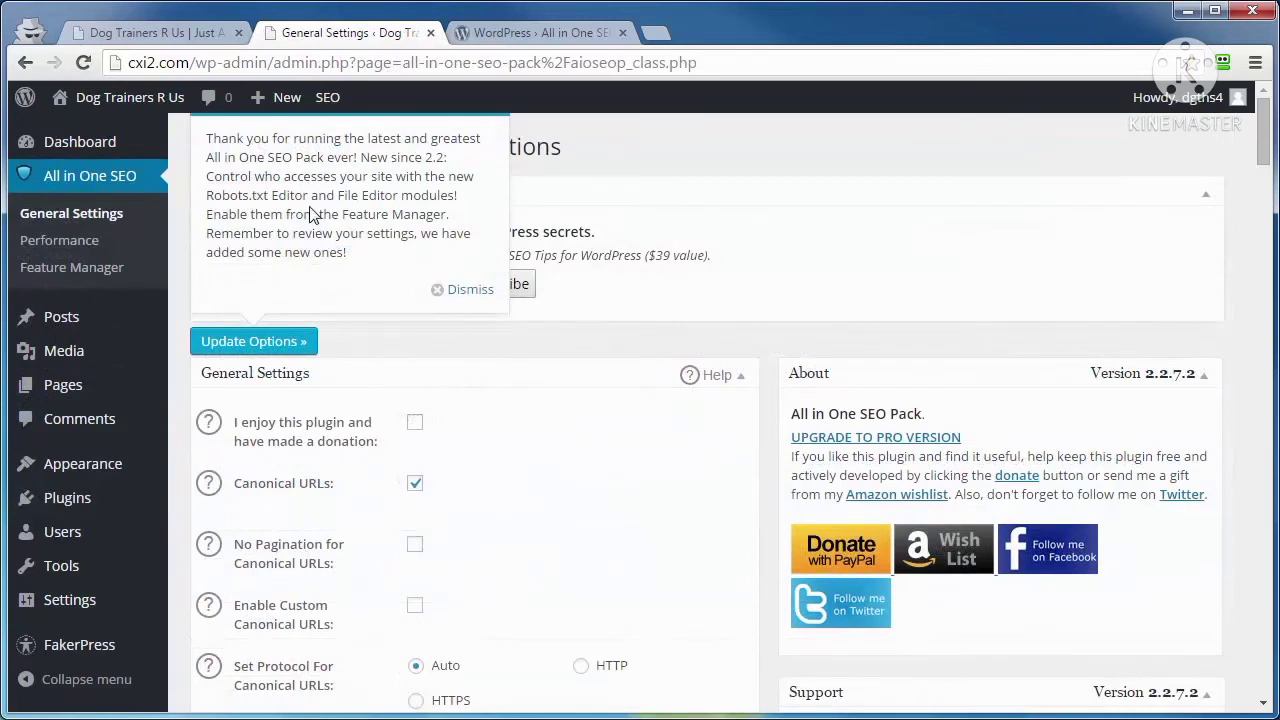
{"action": "left_click", "coordinate": [468, 295]}
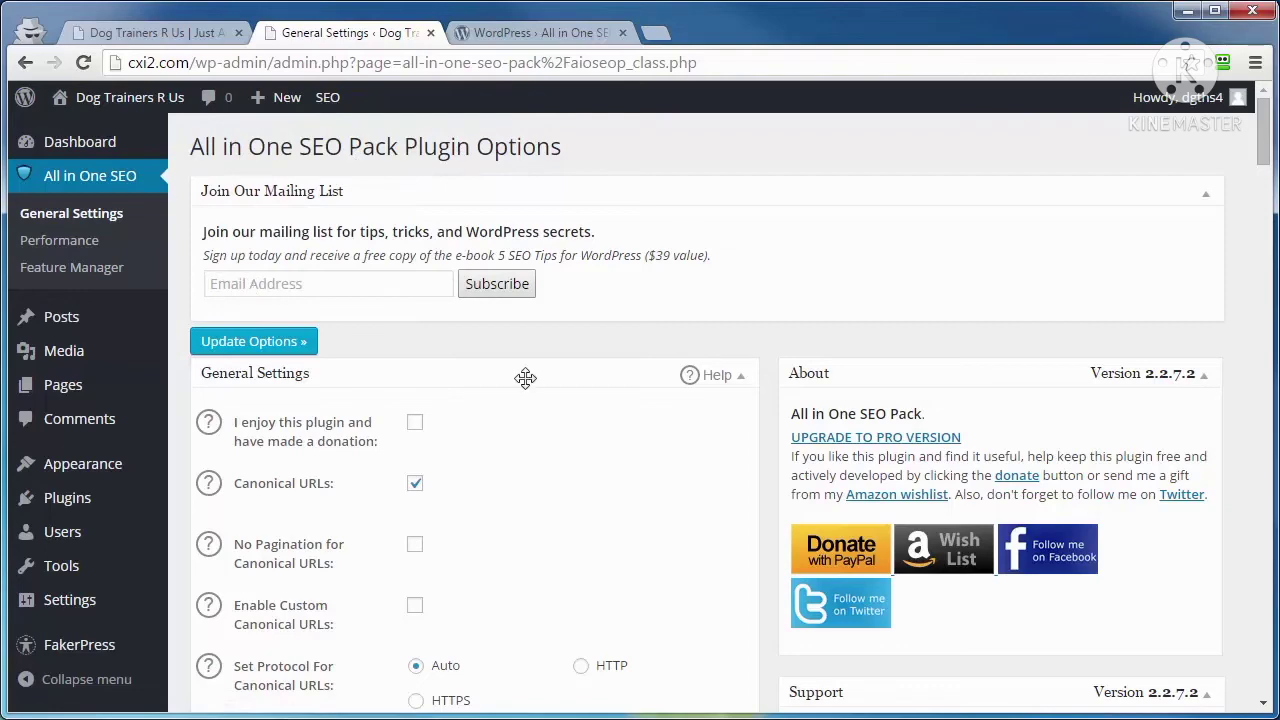
{"action": "scroll", "coordinate": [523, 377], "scroll_direction": "down", "scroll_amount": 3}
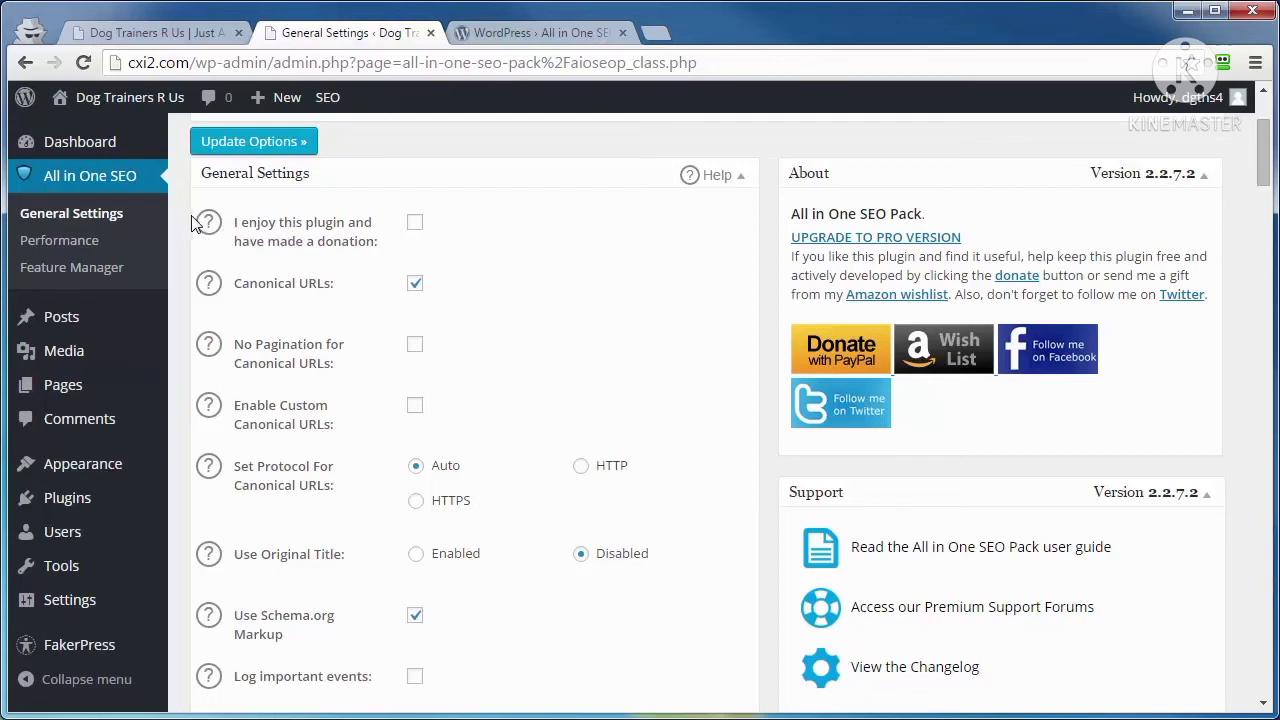
{"action": "left_click", "coordinate": [291, 245]}
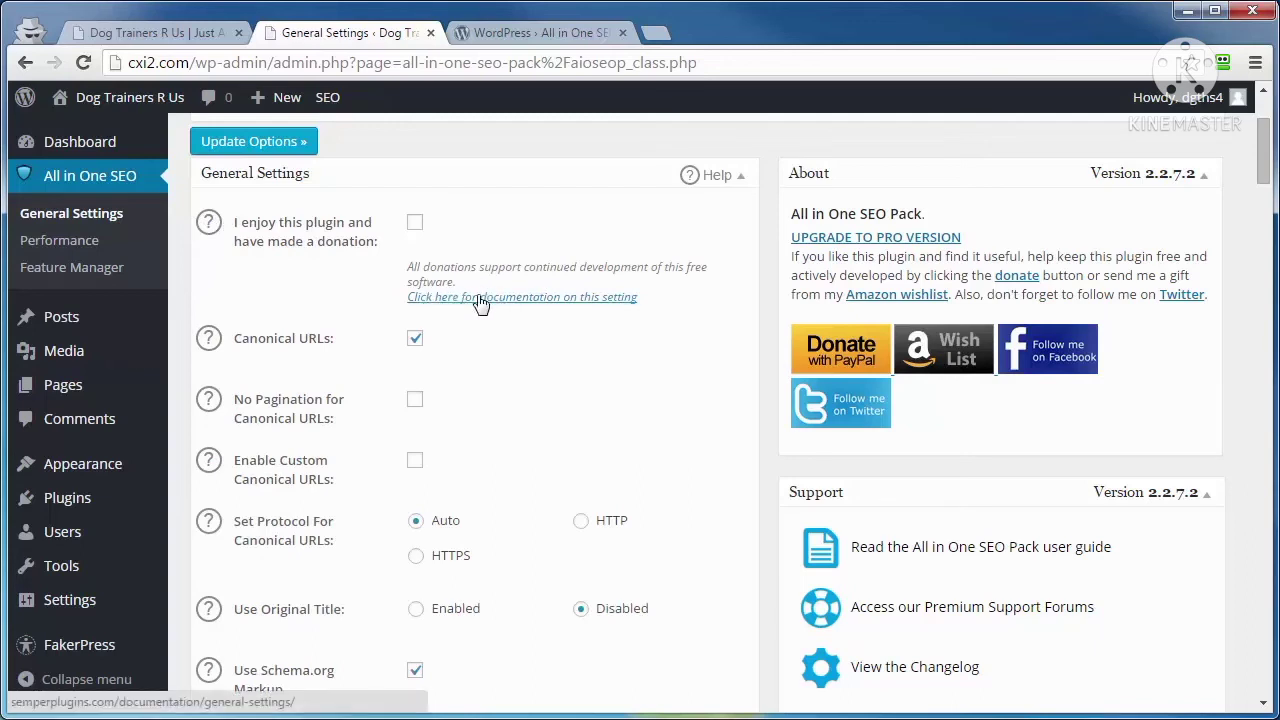
{"action": "left_click", "coordinate": [338, 252]}
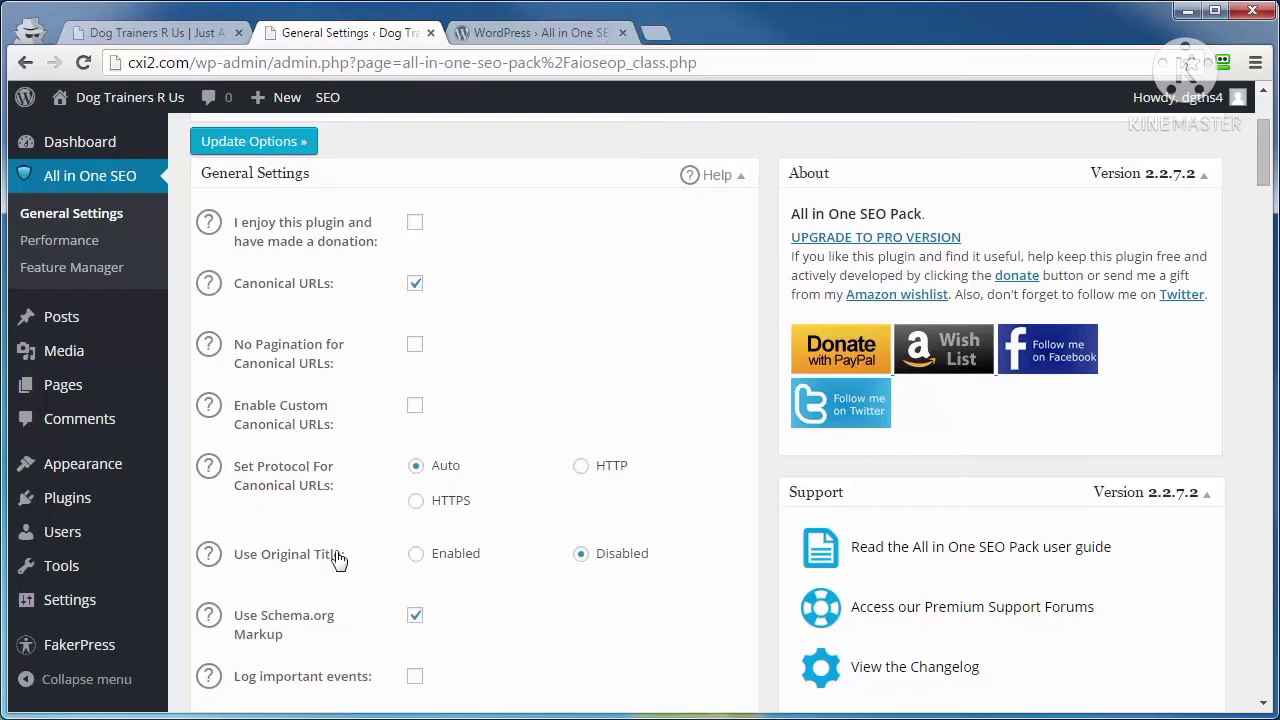
{"action": "scroll", "coordinate": [340, 590], "scroll_direction": "down", "scroll_amount": 6}
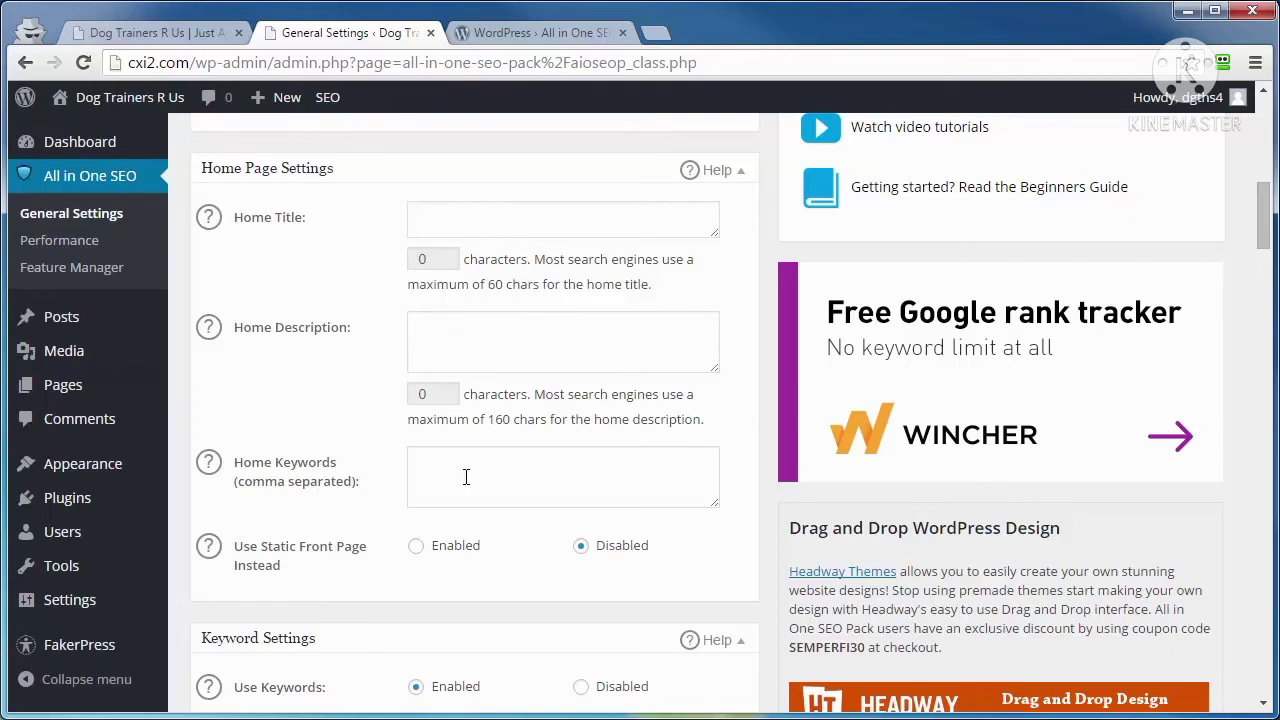
{"action": "scroll", "coordinate": [491, 468], "scroll_direction": "down", "scroll_amount": 2}
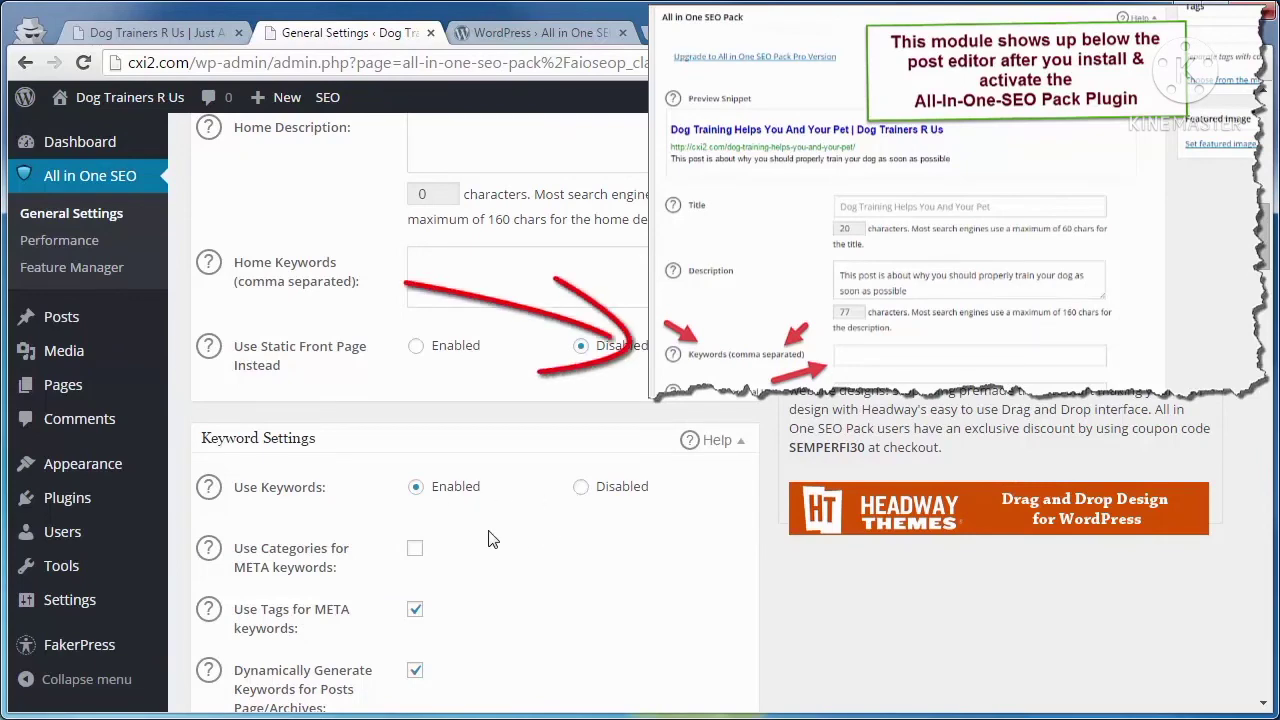
{"action": "scroll", "coordinate": [490, 540], "scroll_direction": "down", "scroll_amount": 6}
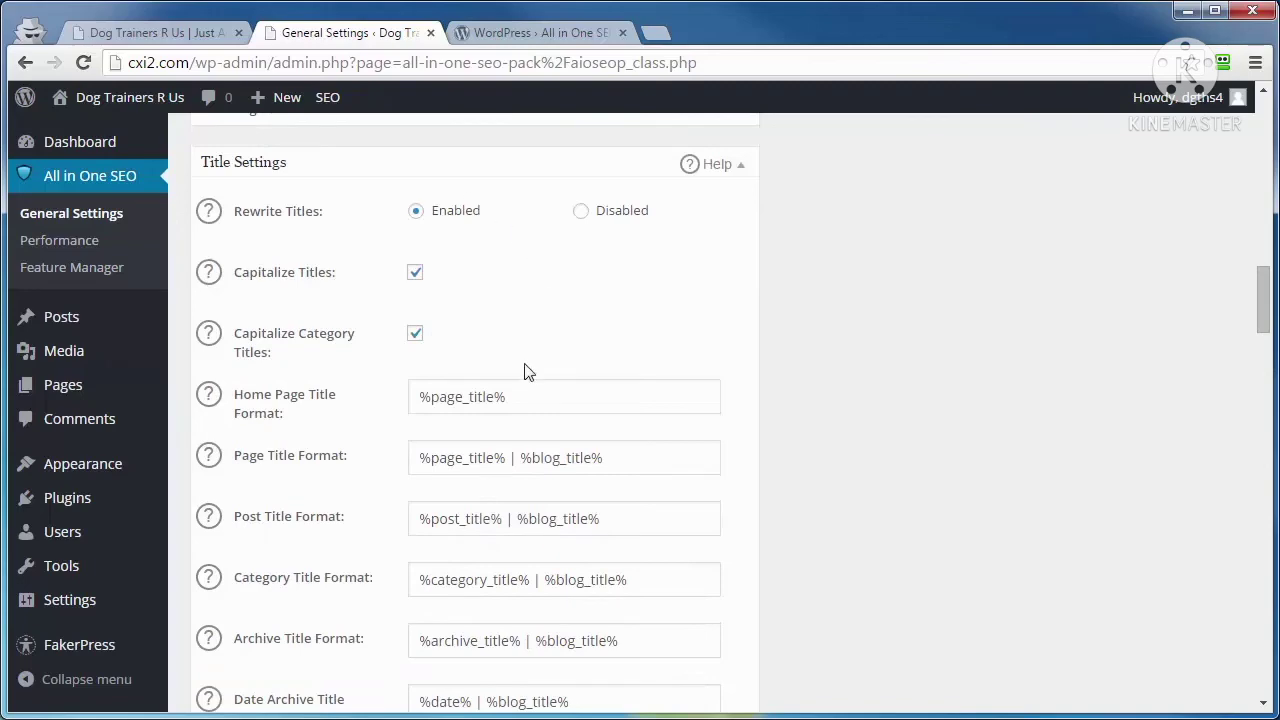
{"action": "scroll", "coordinate": [349, 347], "scroll_direction": "down", "scroll_amount": 2}
{"action": "scroll", "coordinate": [349, 347], "scroll_direction": "down", "scroll_amount": 7}
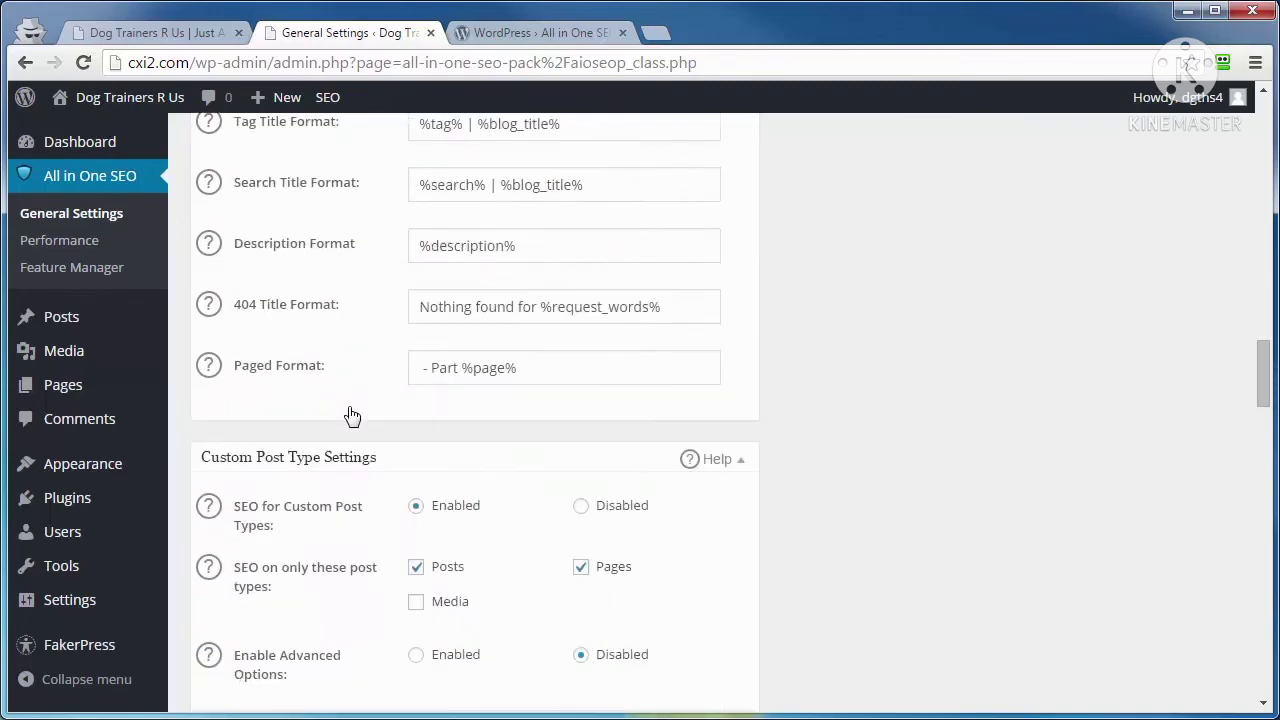
{"action": "scroll", "coordinate": [352, 417], "scroll_direction": "down", "scroll_amount": 2}
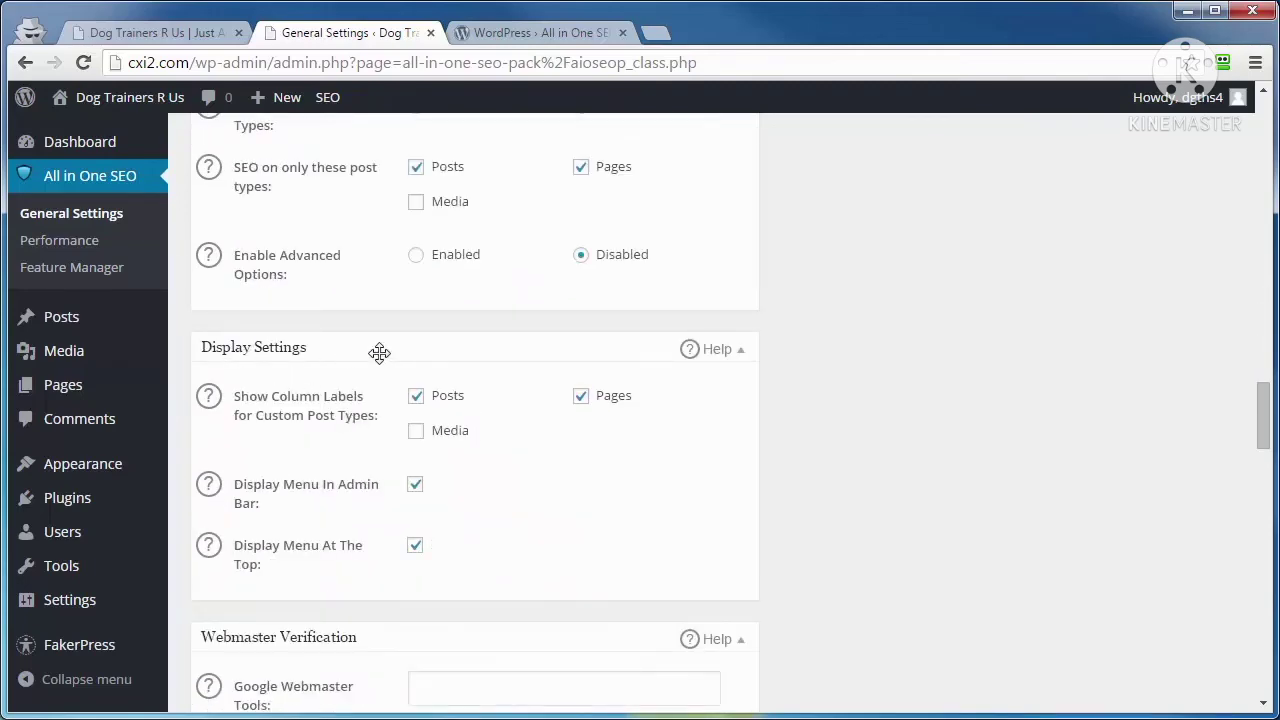
{"action": "scroll", "coordinate": [382, 348], "scroll_direction": "down", "scroll_amount": 1}
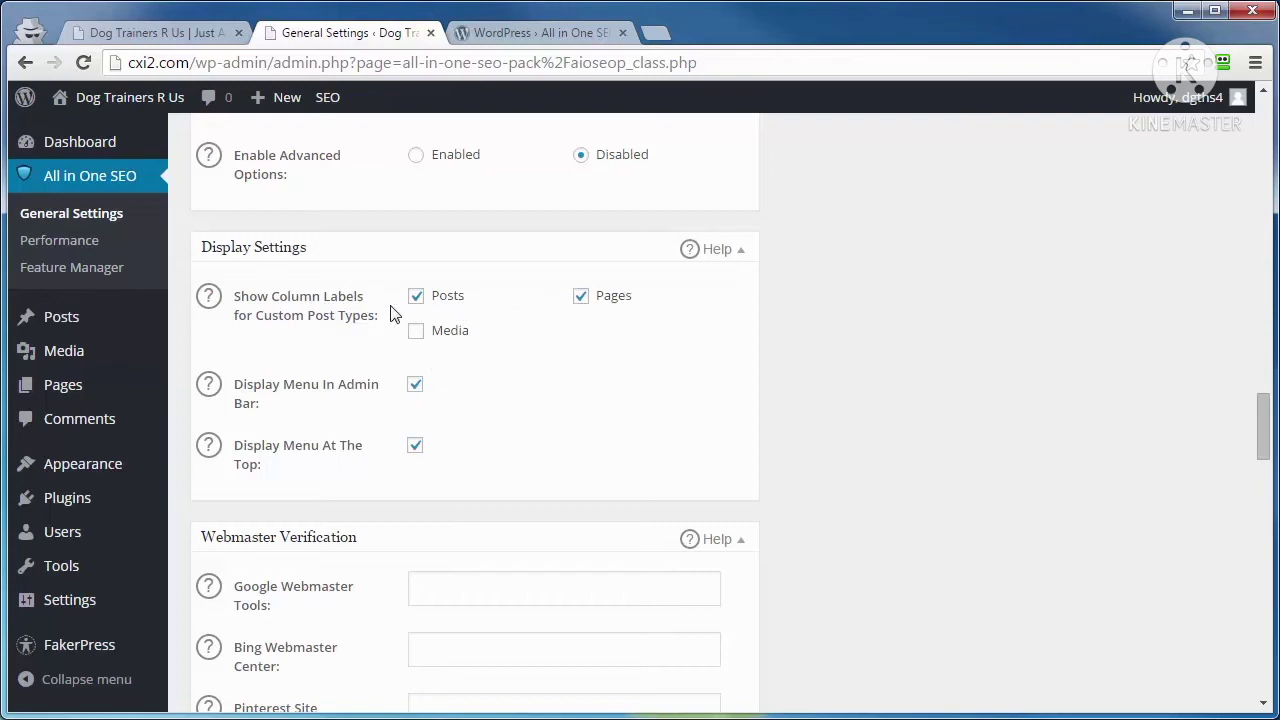
Check the SEO columns in the posts list and save the All in One SEO general settings.
{"action": "mouse_move", "coordinate": [66, 326]}
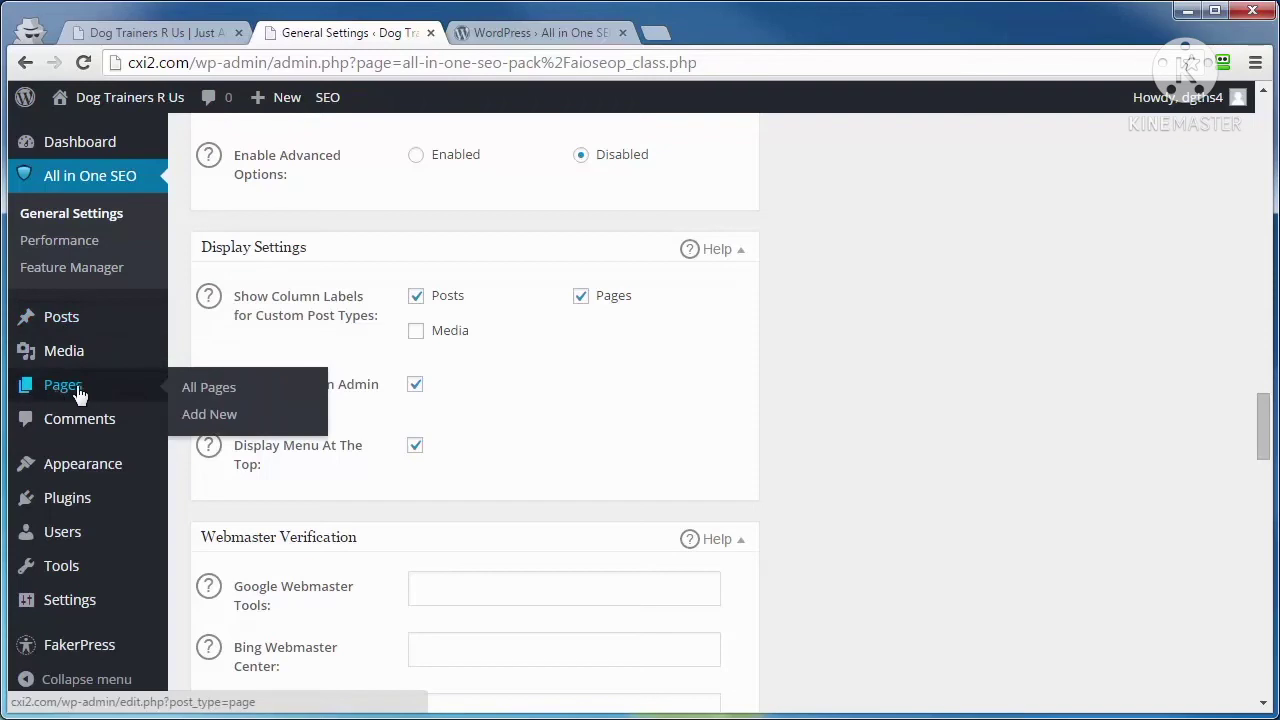
{"action": "left_click", "coordinate": [66, 326]}
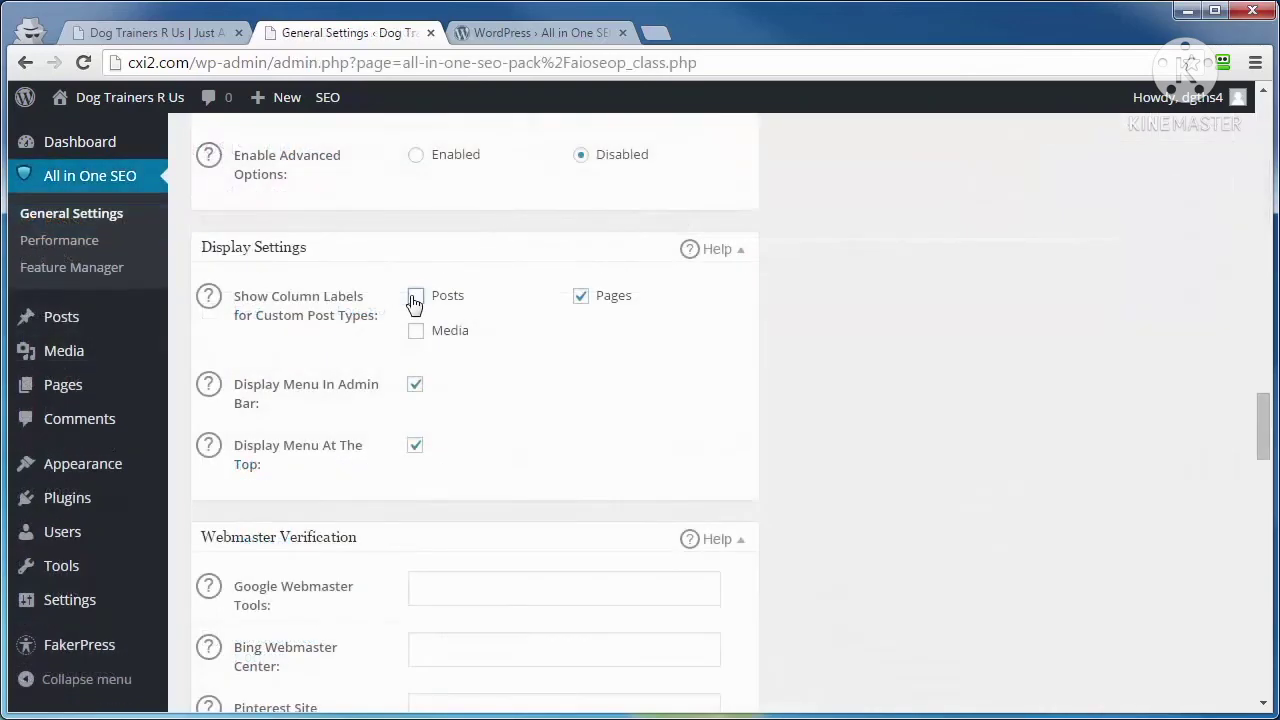
{"action": "scroll", "coordinate": [349, 368], "scroll_direction": "down", "scroll_amount": 2}
{"action": "scroll", "coordinate": [349, 368], "scroll_direction": "down", "scroll_amount": 15}
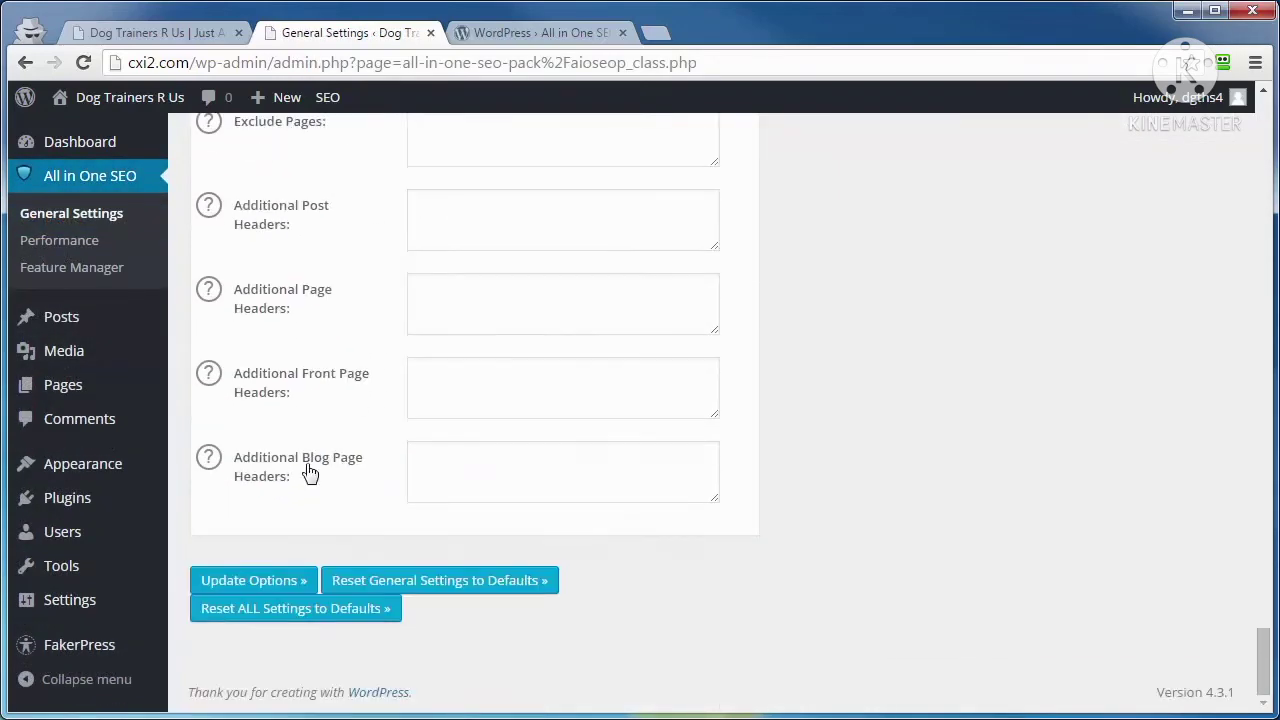
{"action": "left_click", "coordinate": [243, 580]}
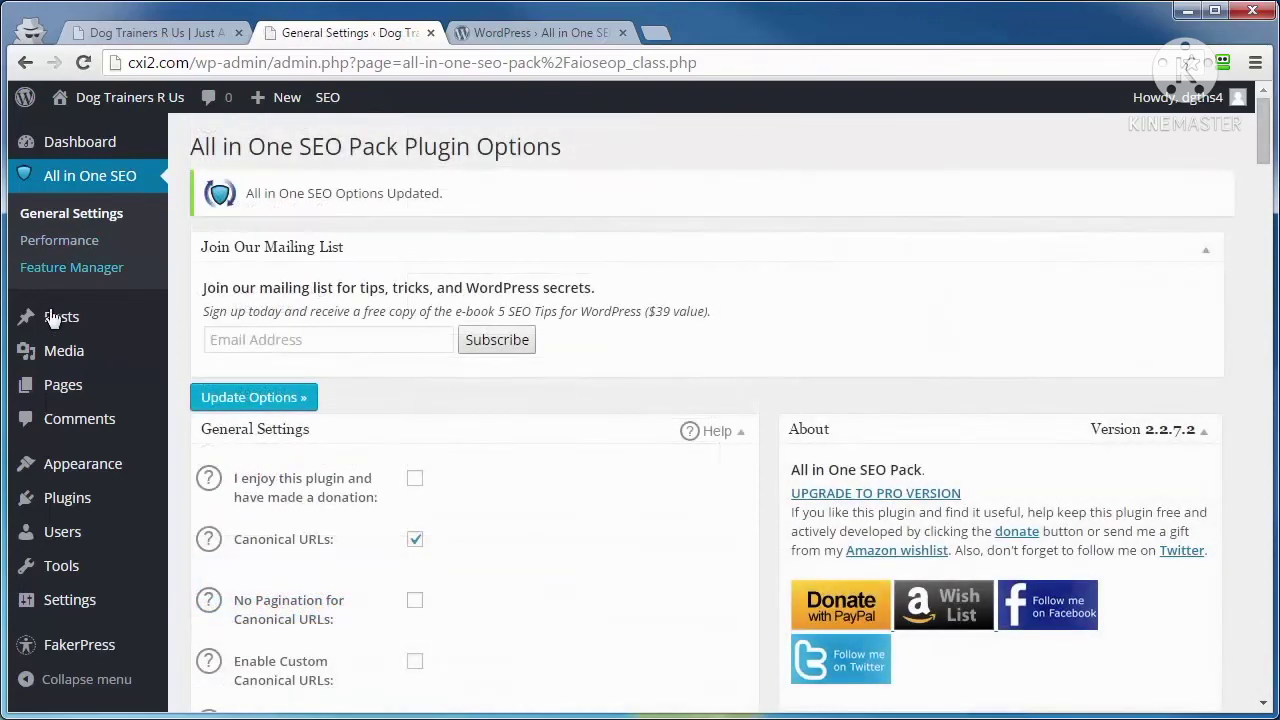
Review the posts list and the All in One SEO webmaster verification and noindex settings.
{"action": "left_click", "coordinate": [55, 318]}
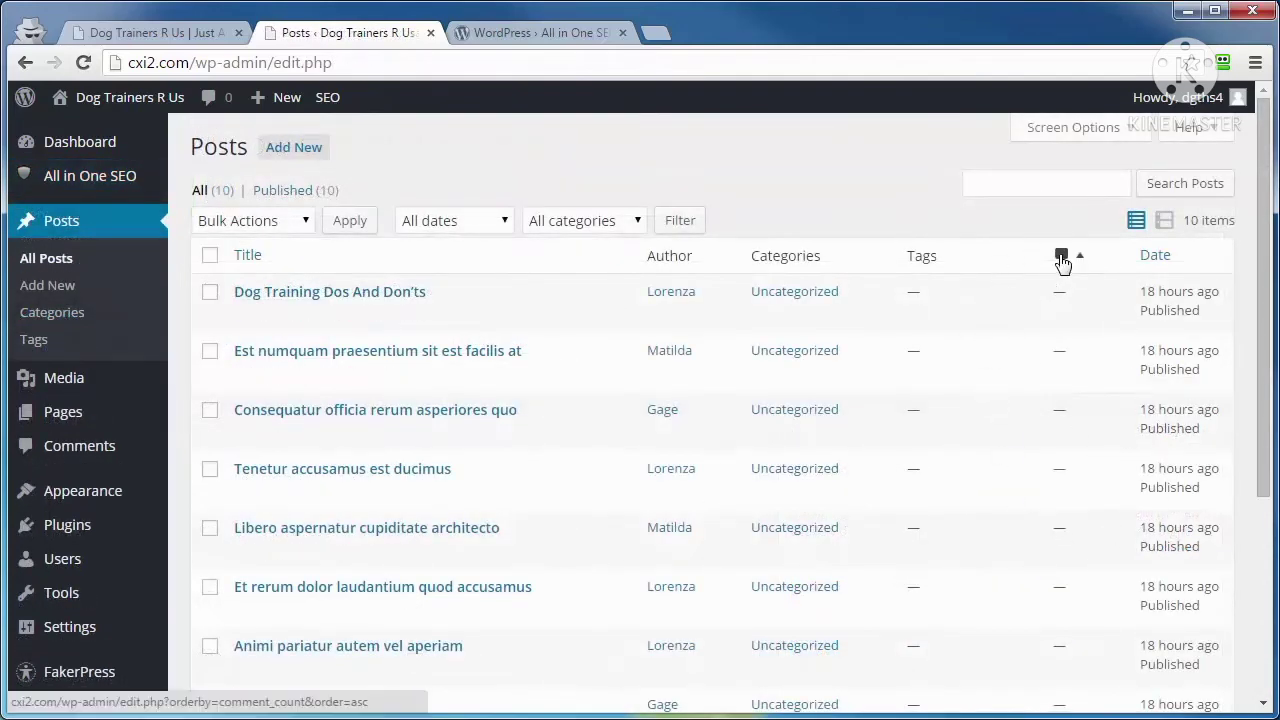
{"action": "mouse_move", "coordinate": [55, 190]}
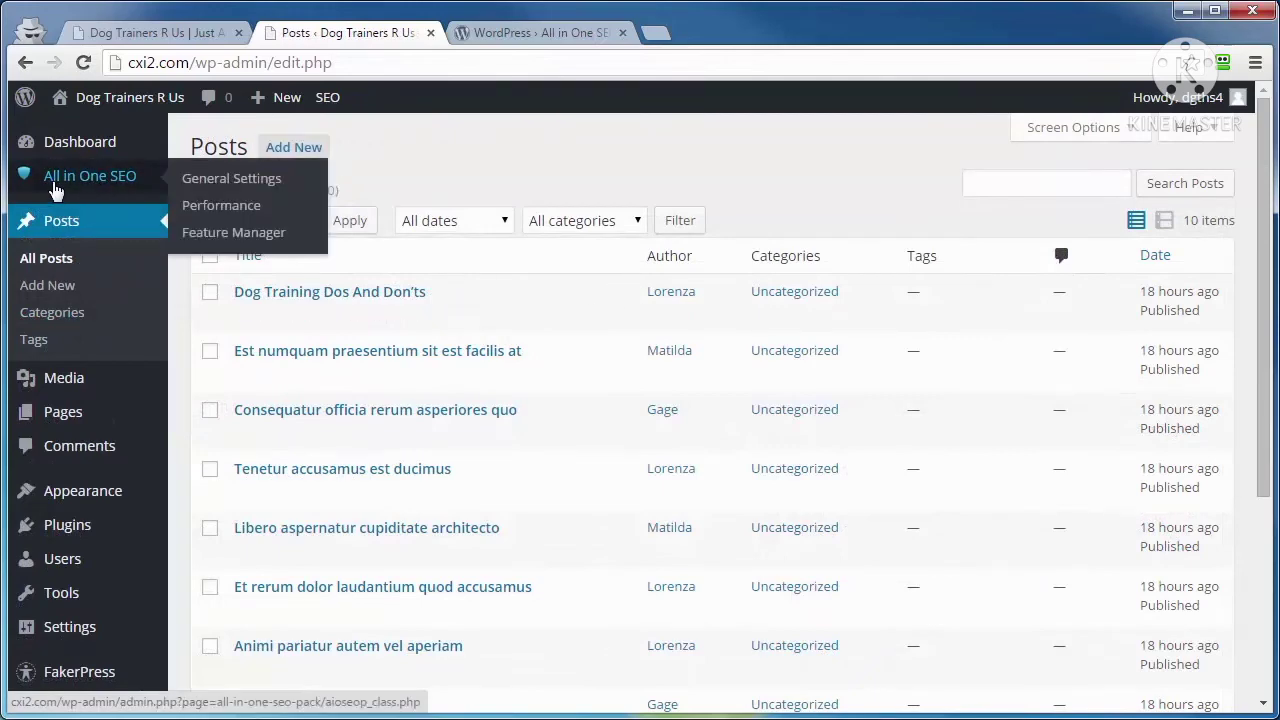
{"action": "left_click", "coordinate": [232, 179]}
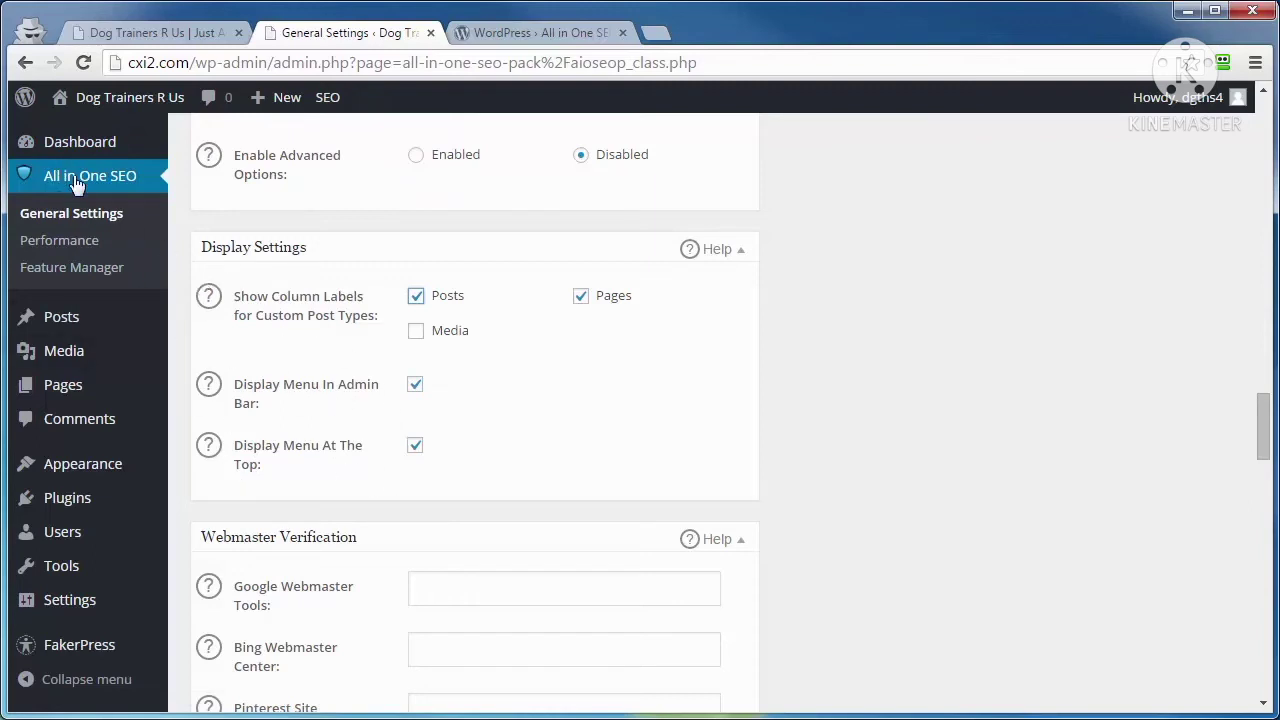
{"action": "scroll", "coordinate": [234, 466], "scroll_direction": "down", "scroll_amount": 3}
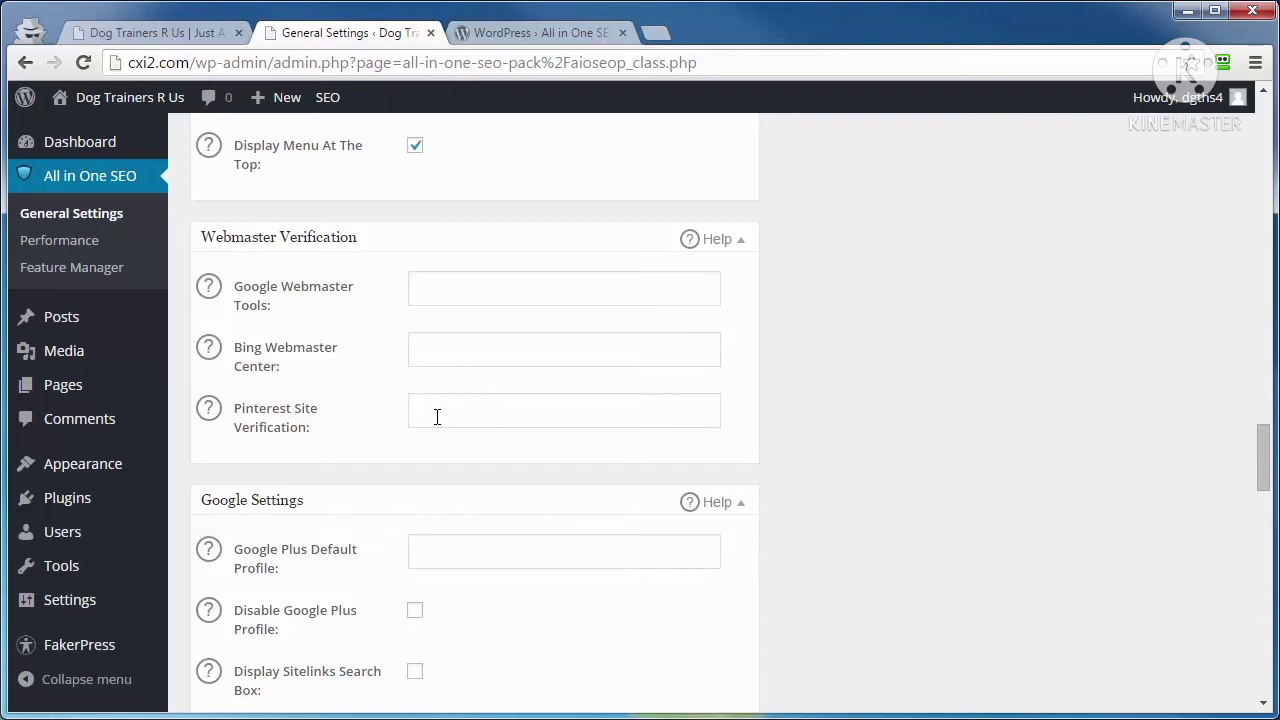
{"action": "left_click", "coordinate": [258, 360]}
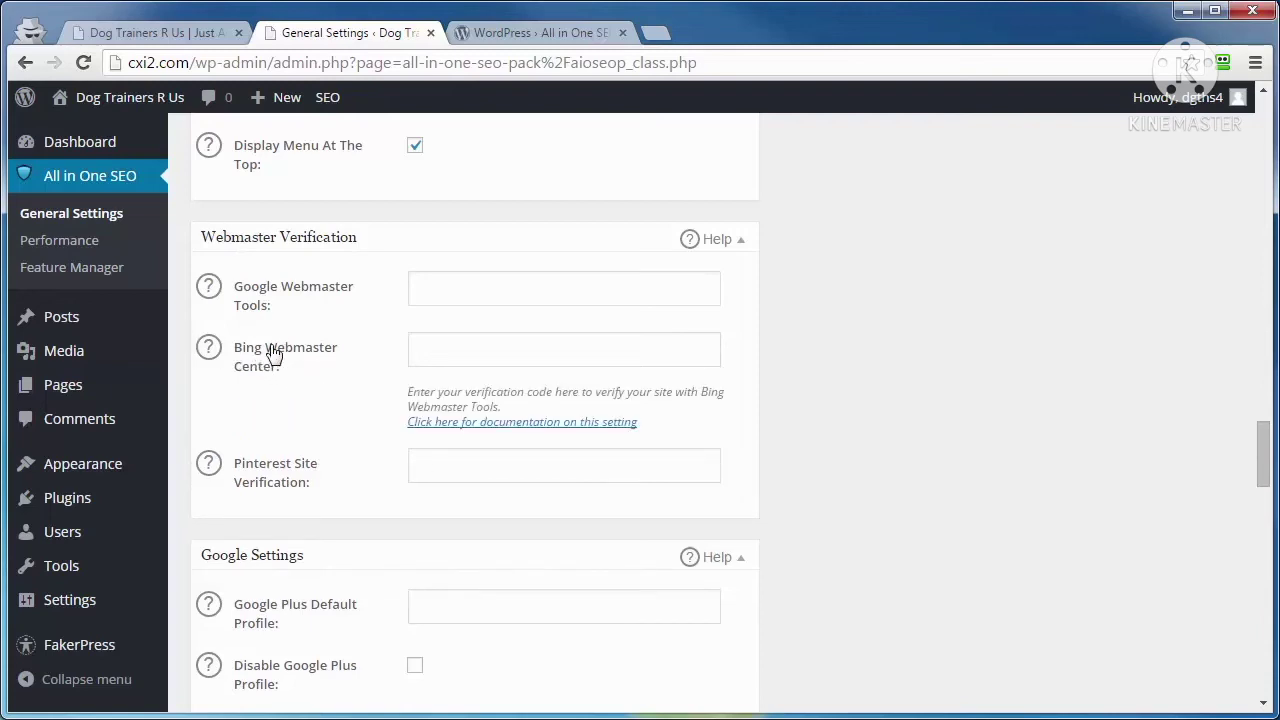
{"action": "left_click", "coordinate": [279, 349]}
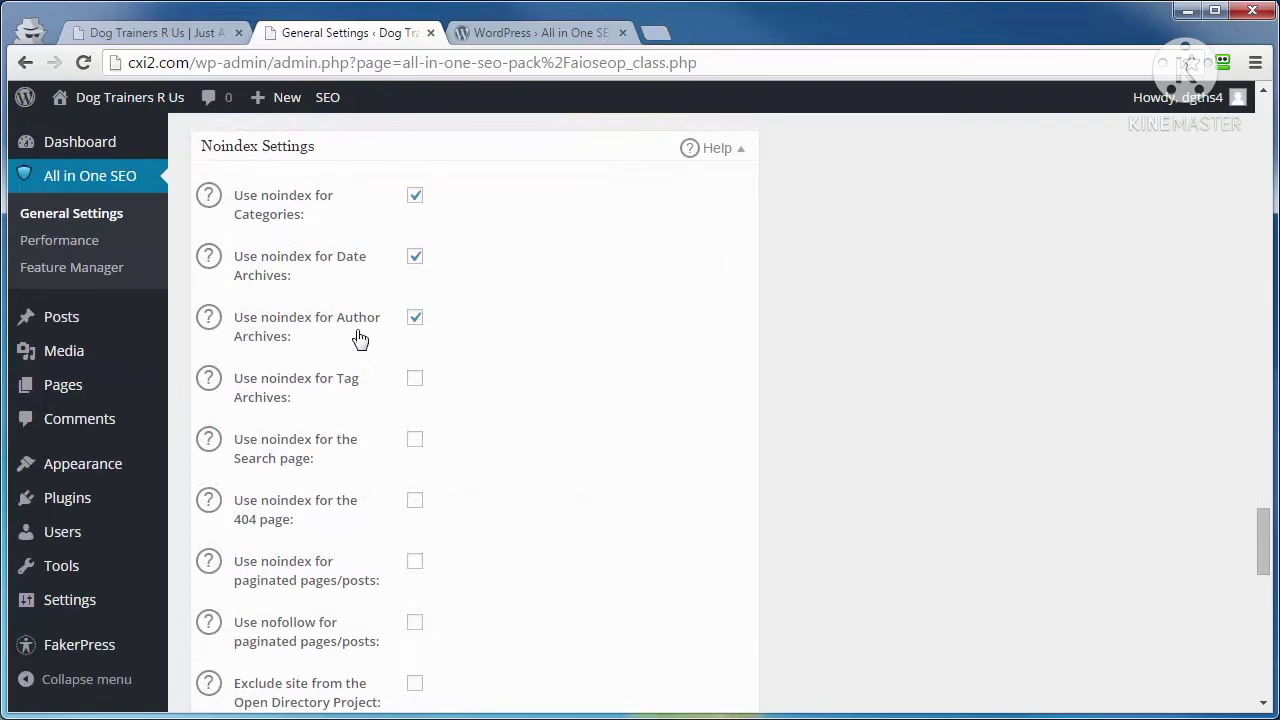
{"action": "scroll", "coordinate": [310, 286], "scroll_direction": "down", "scroll_amount": 5}
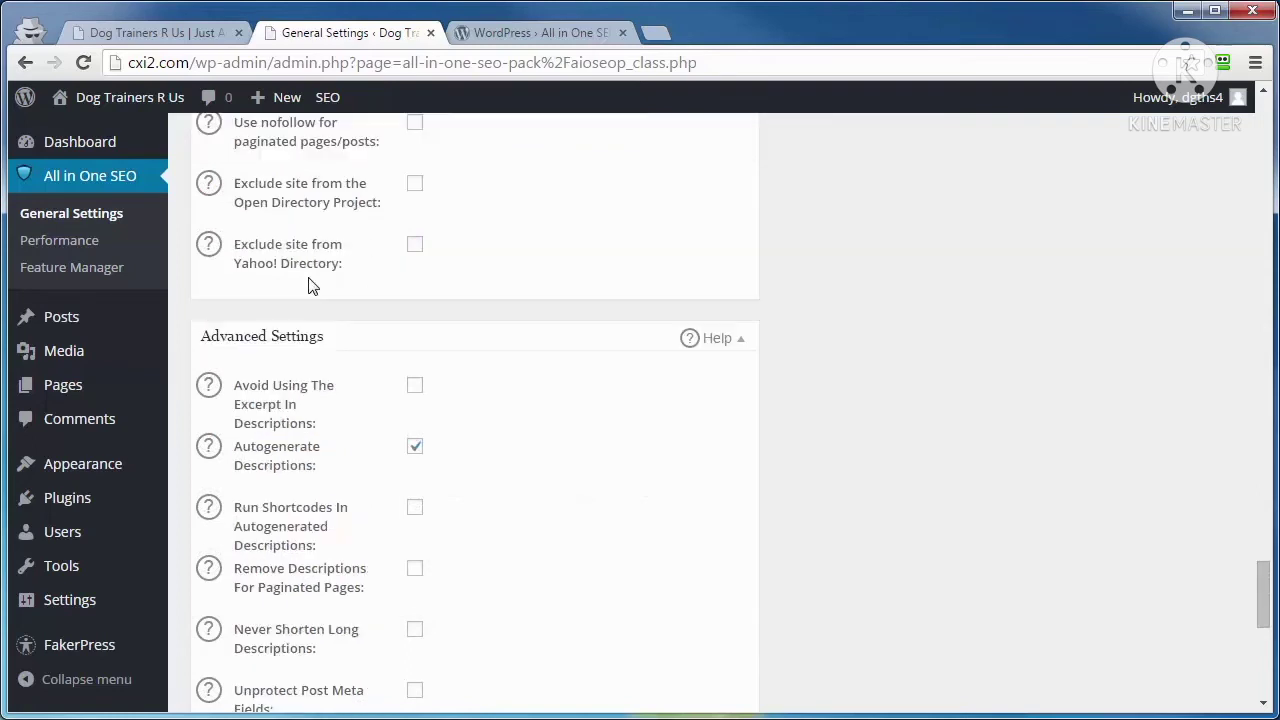
{"action": "scroll", "coordinate": [310, 288], "scroll_direction": "up", "scroll_amount": 5}
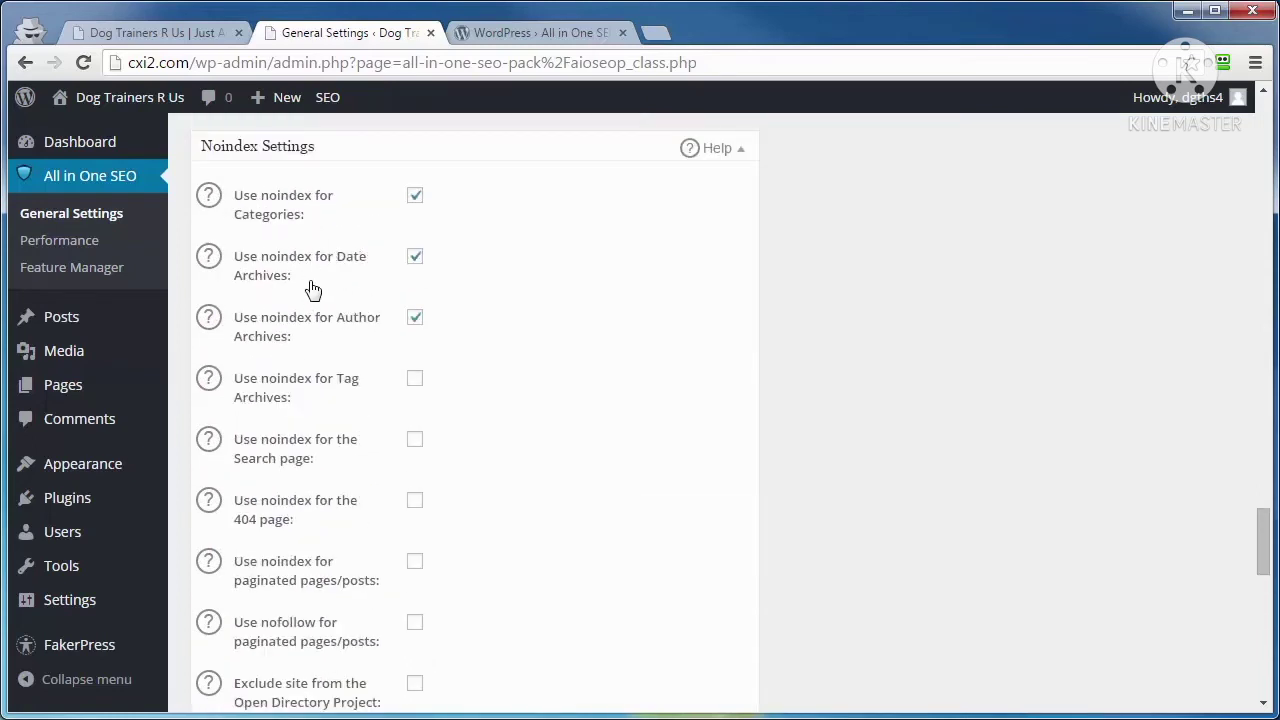
Save the All in One SEO general settings.
{"action": "scroll", "coordinate": [302, 282], "scroll_direction": "down", "scroll_amount": 10}
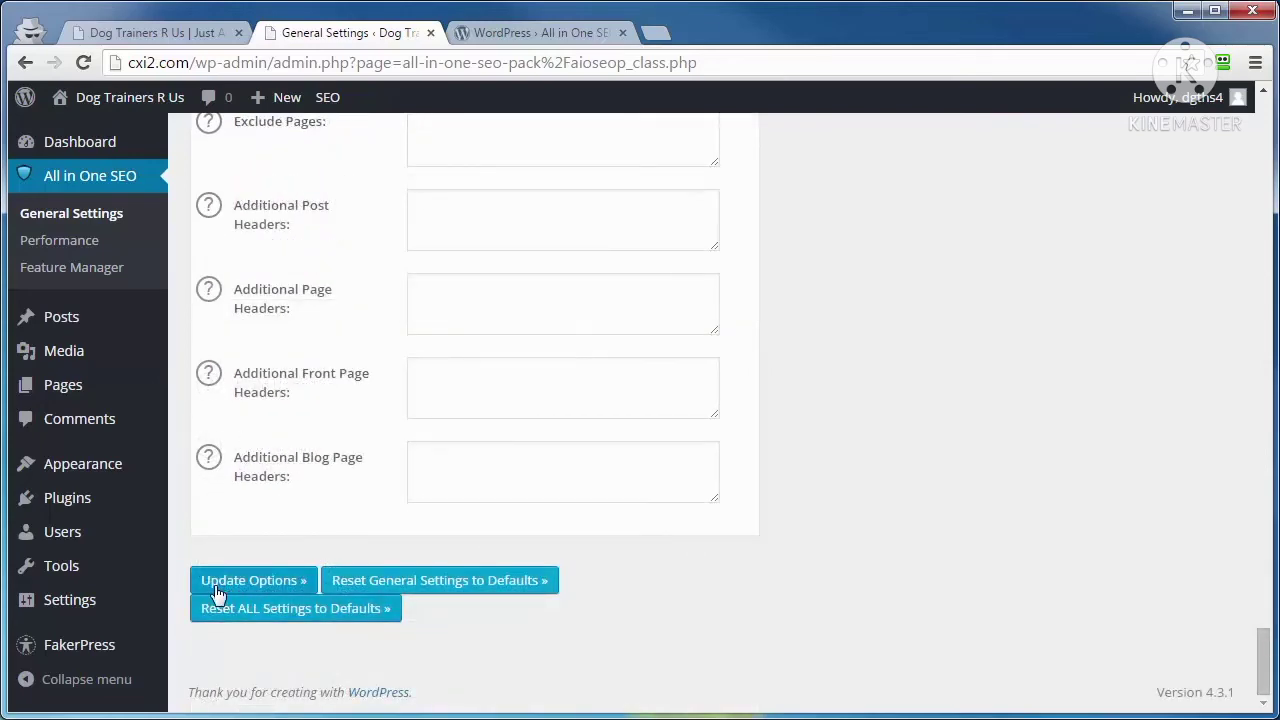
{"action": "left_click", "coordinate": [257, 593]}
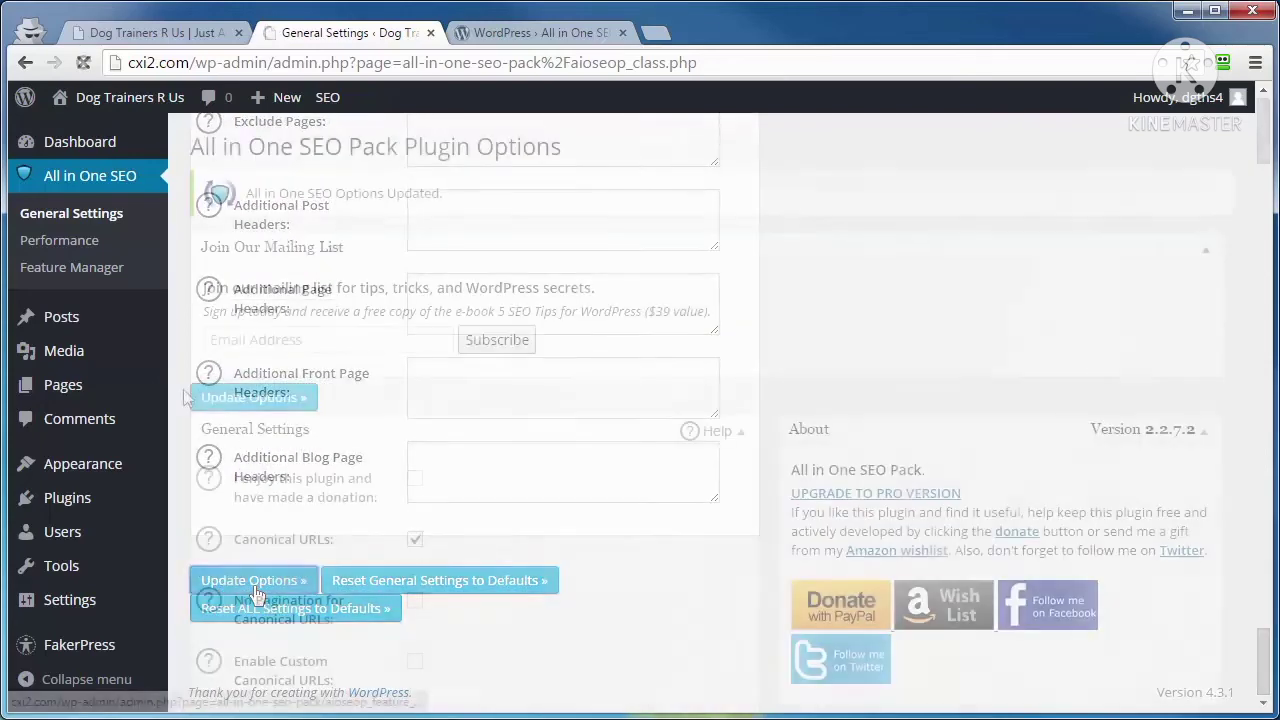
Open the All in One SEO Feature Manager and review the available features.
{"action": "left_click", "coordinate": [36, 268]}
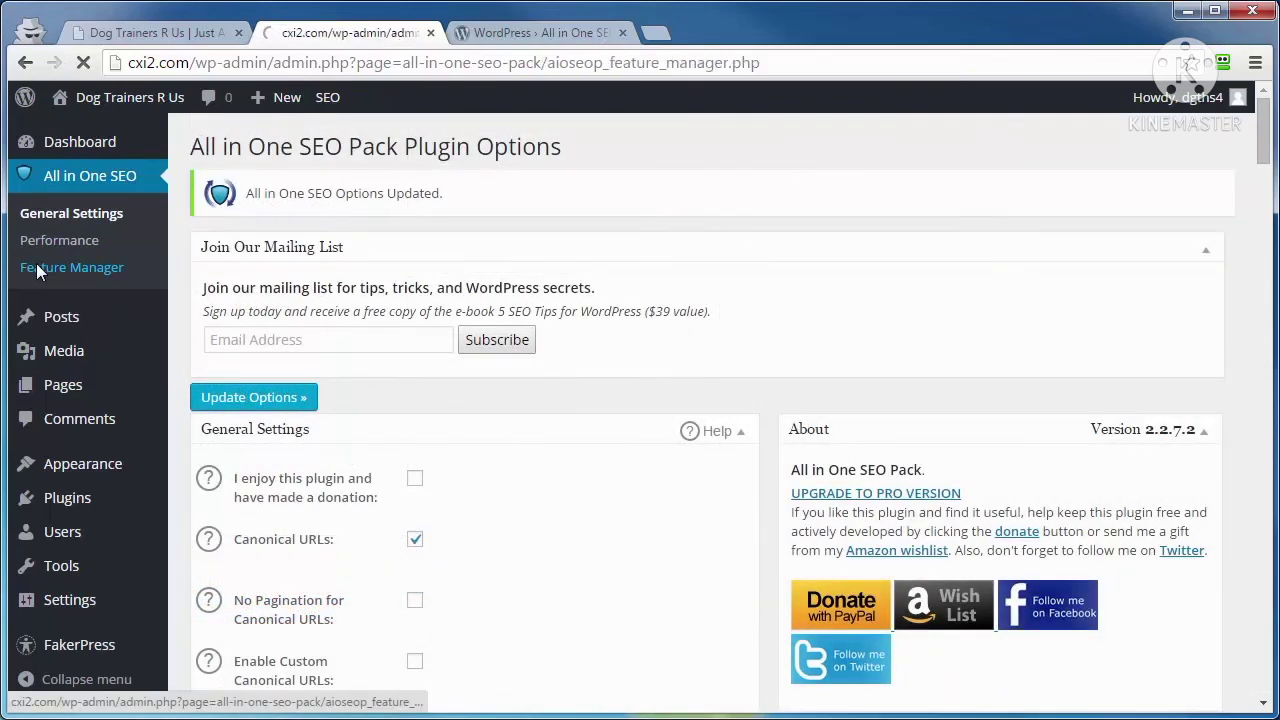
{"action": "scroll", "coordinate": [229, 343], "scroll_direction": "down", "scroll_amount": 2}
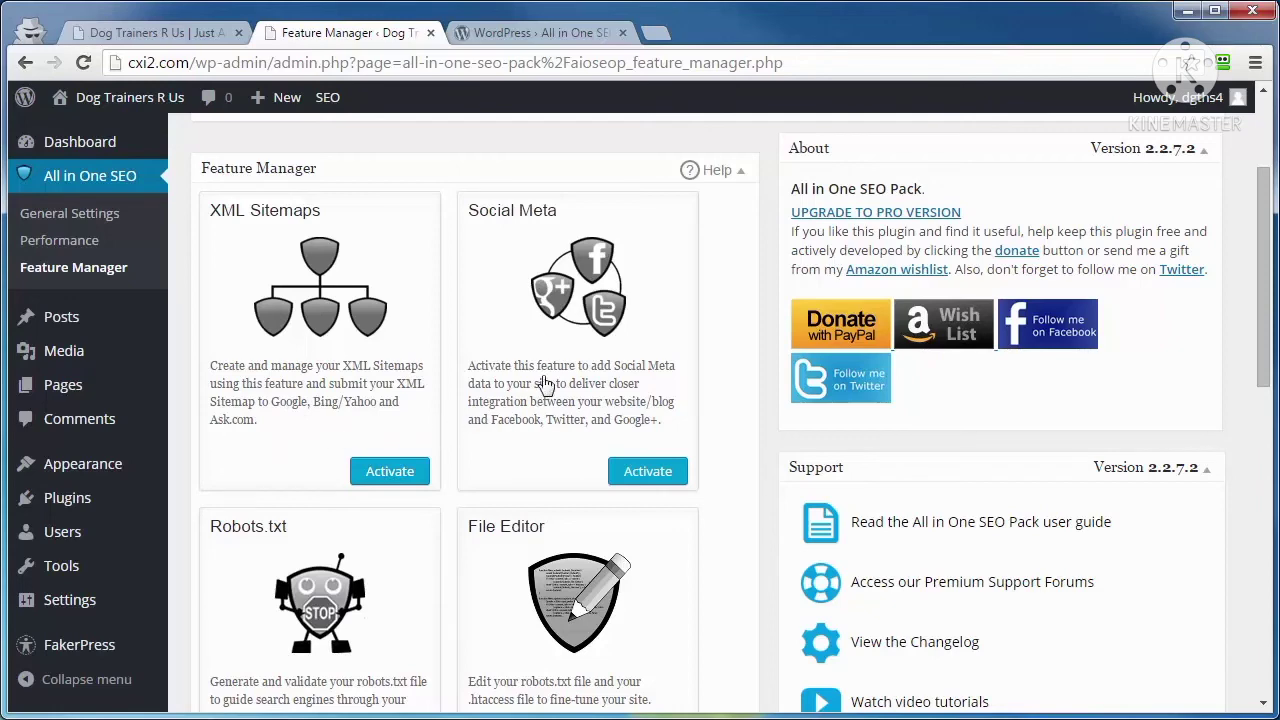
{"action": "scroll", "coordinate": [537, 400], "scroll_direction": "down", "scroll_amount": 3}
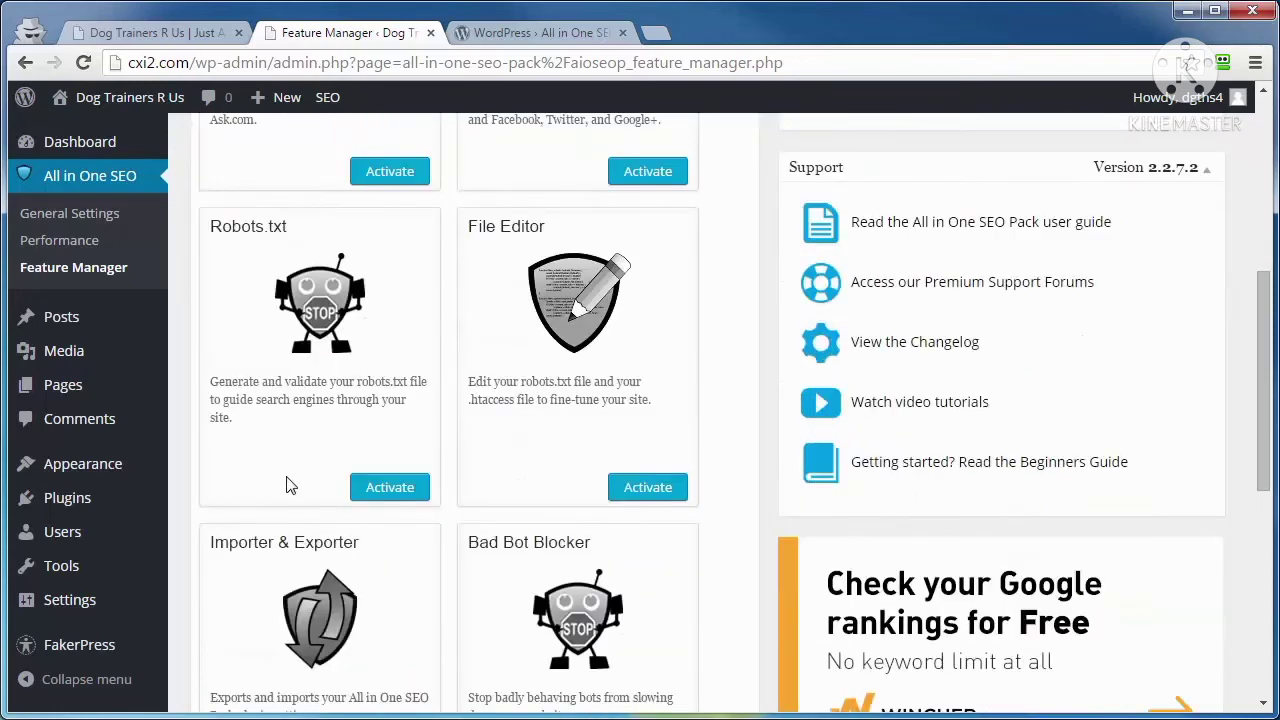
{"action": "scroll", "coordinate": [477, 560], "scroll_direction": "down", "scroll_amount": 2}
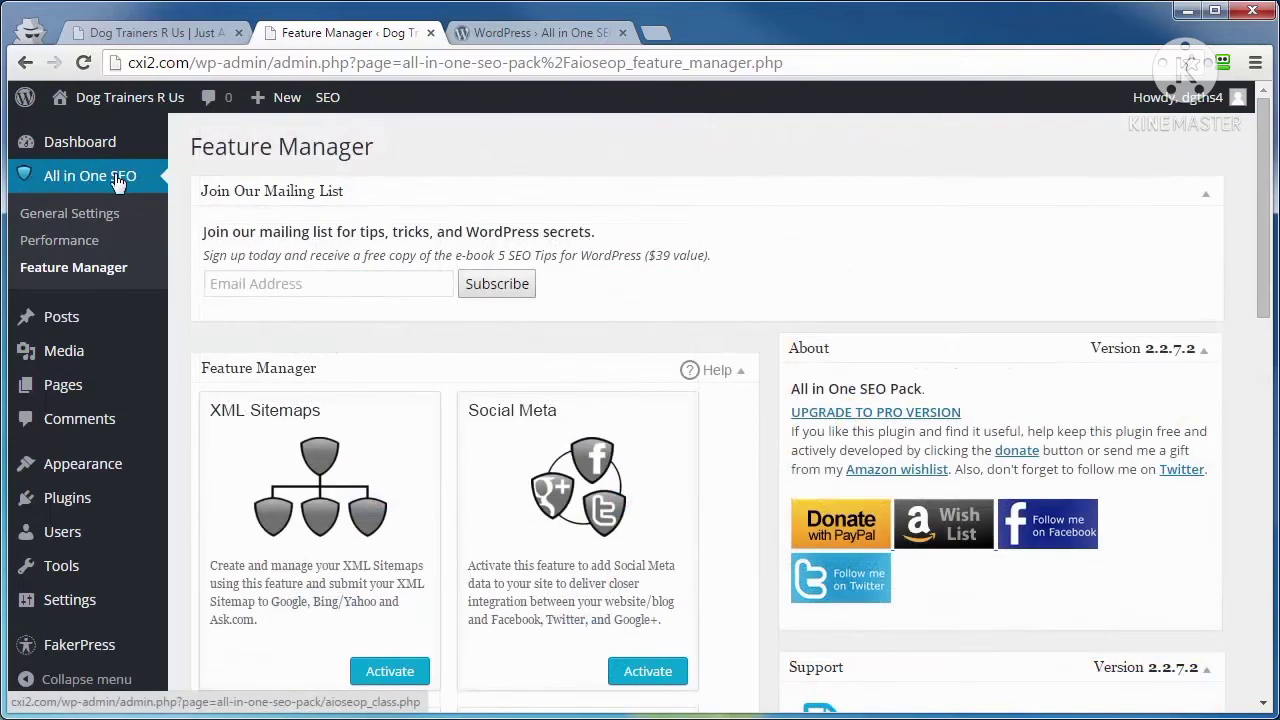
Open the "Dog Training Helps You And Your Pet" post and scroll to its All in One SEO Pack box.
{"action": "mouse_move", "coordinate": [53, 325]}
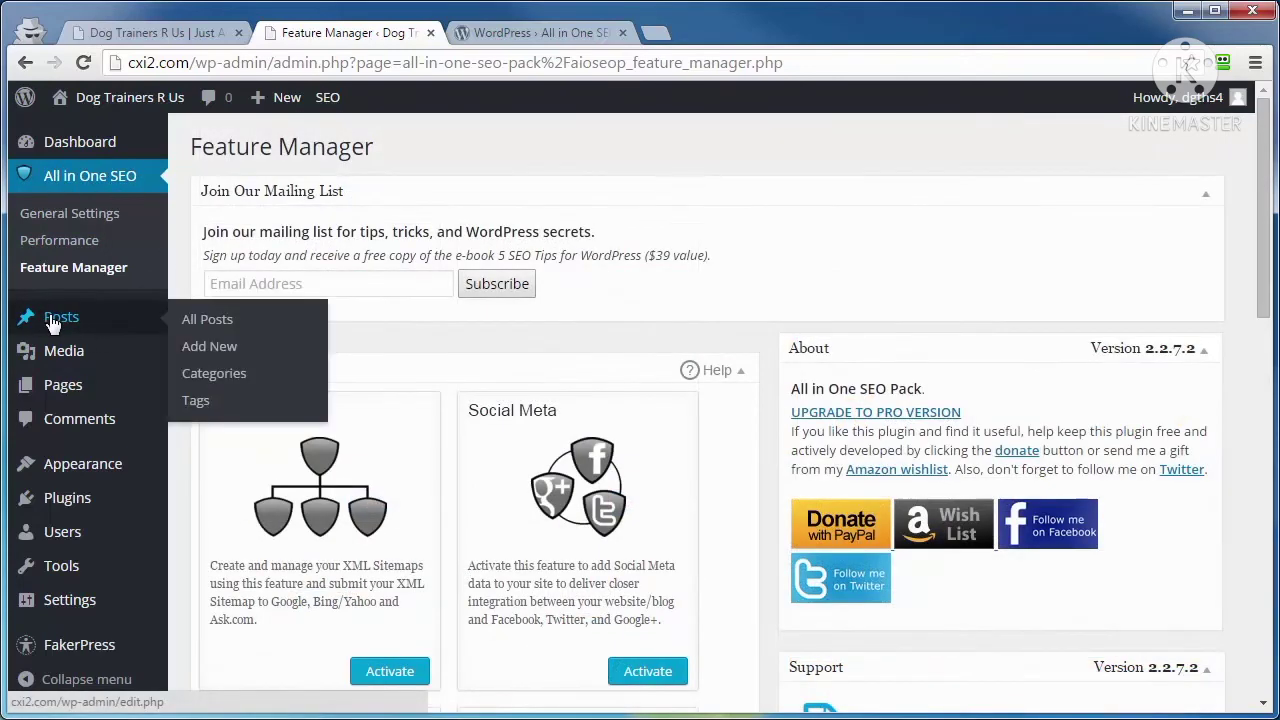
{"action": "left_click", "coordinate": [209, 346]}
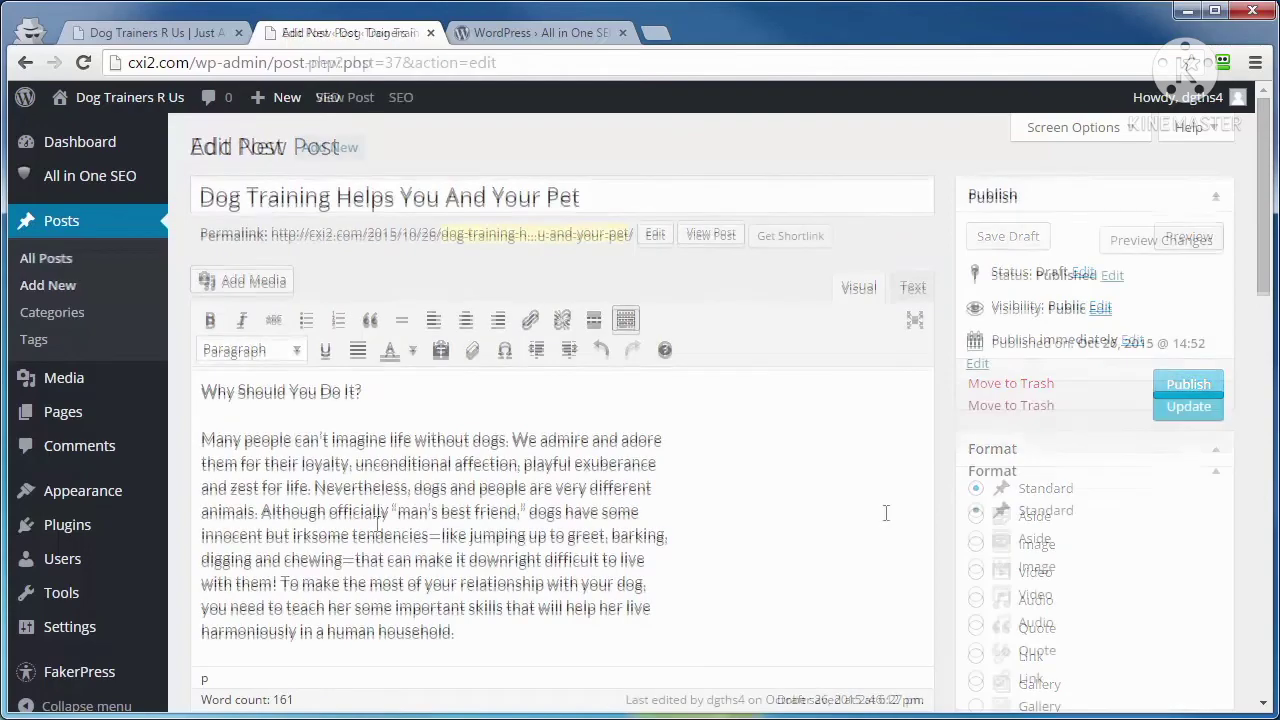
{"action": "scroll", "coordinate": [877, 465], "scroll_direction": "down", "scroll_amount": 5}
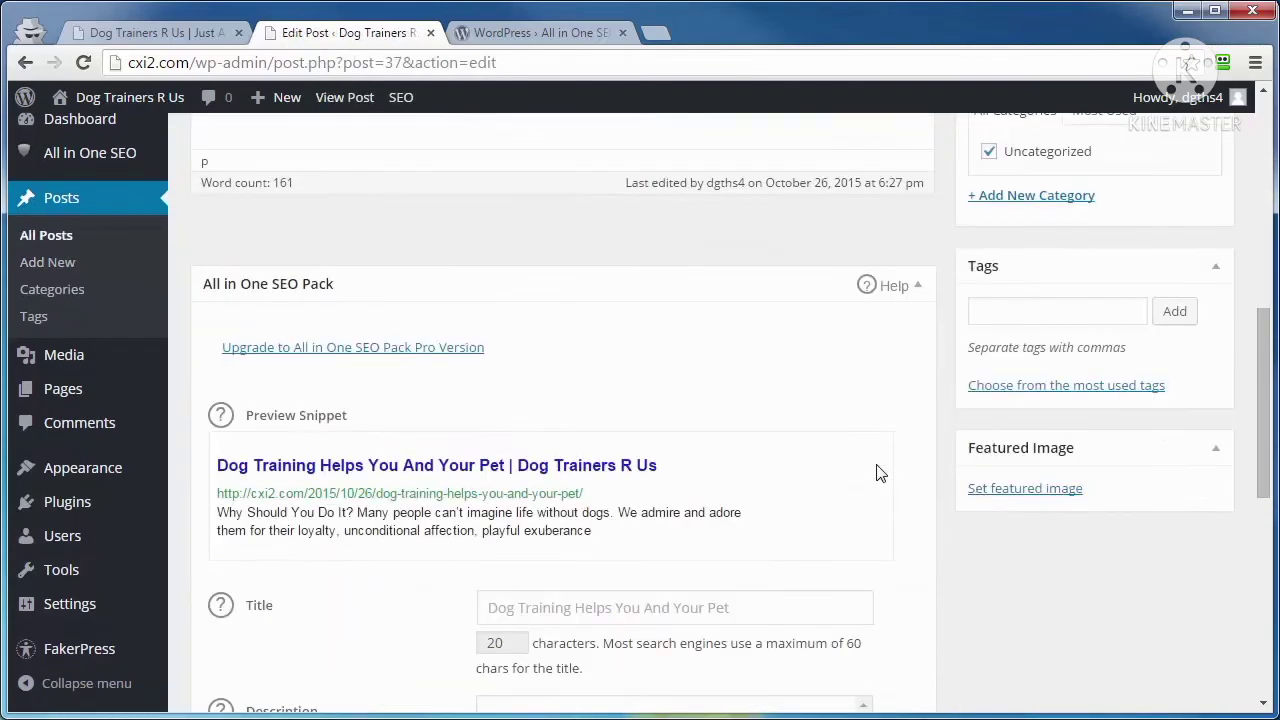
{"action": "scroll", "coordinate": [877, 472], "scroll_direction": "down", "scroll_amount": 1}
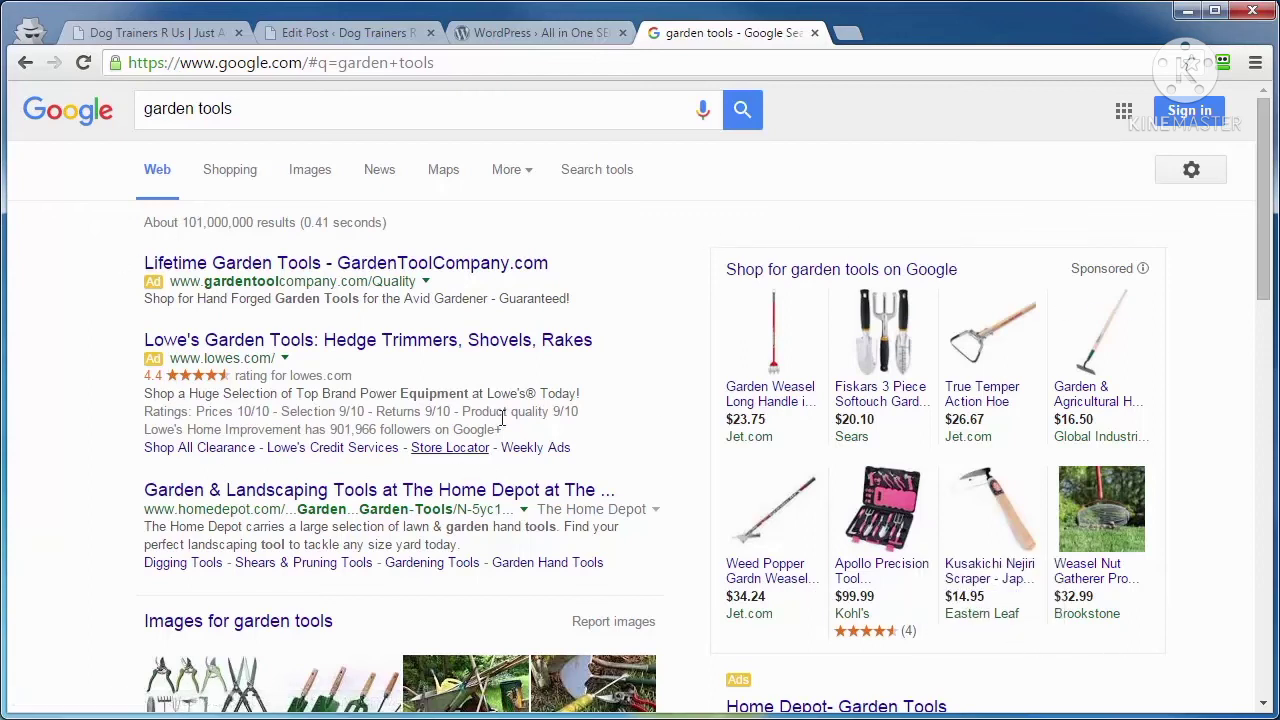
Review the Google search results for garden tools, then return to the post editor.
{"action": "scroll", "coordinate": [449, 370], "scroll_direction": "down", "scroll_amount": 1}
{"action": "scroll", "coordinate": [449, 370], "scroll_direction": "down", "scroll_amount": 2}
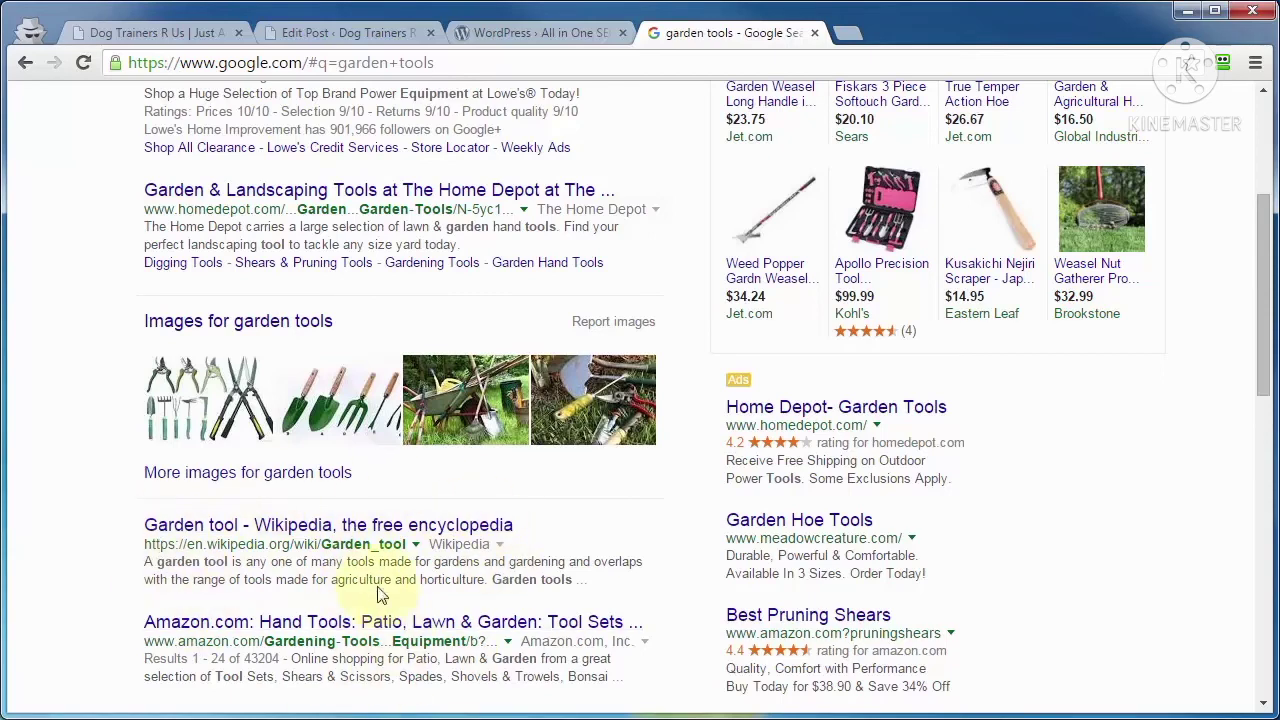
{"action": "left_click", "coordinate": [333, 38]}
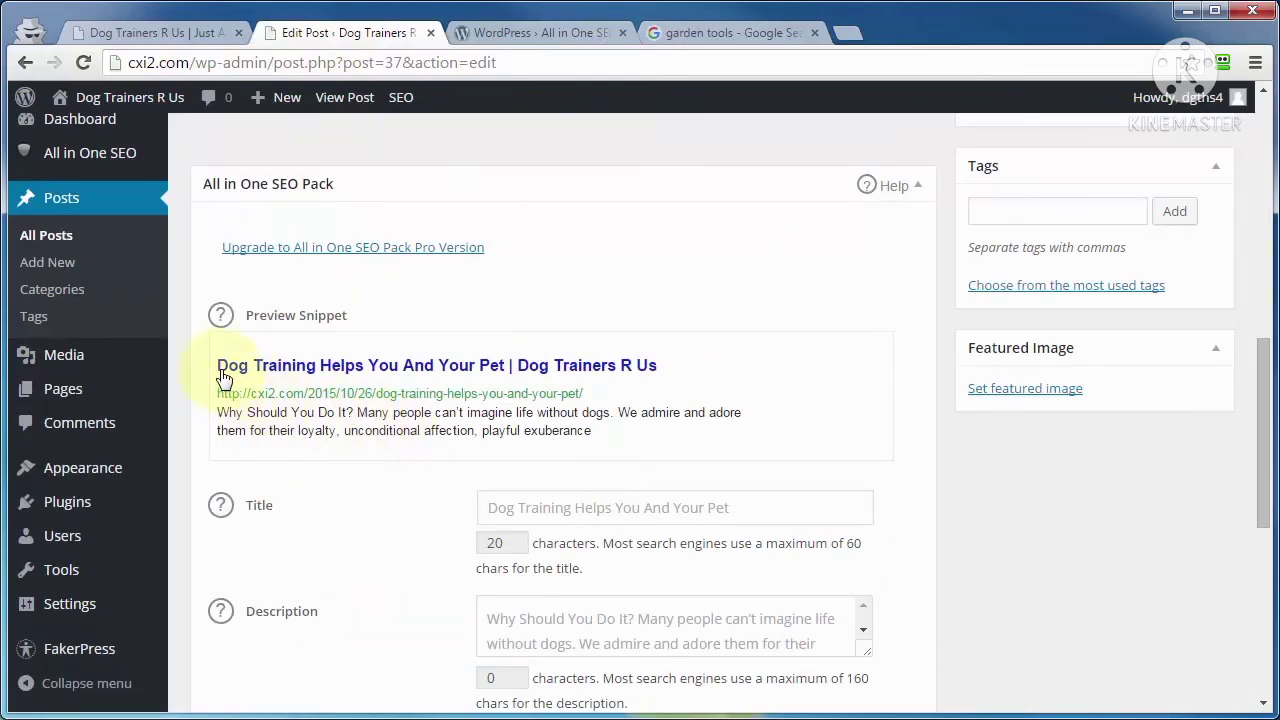
Set the post's All in One SEO title to "Dog Training Tips".
{"action": "scroll", "coordinate": [1057, 543], "scroll_direction": "up", "scroll_amount": 10}
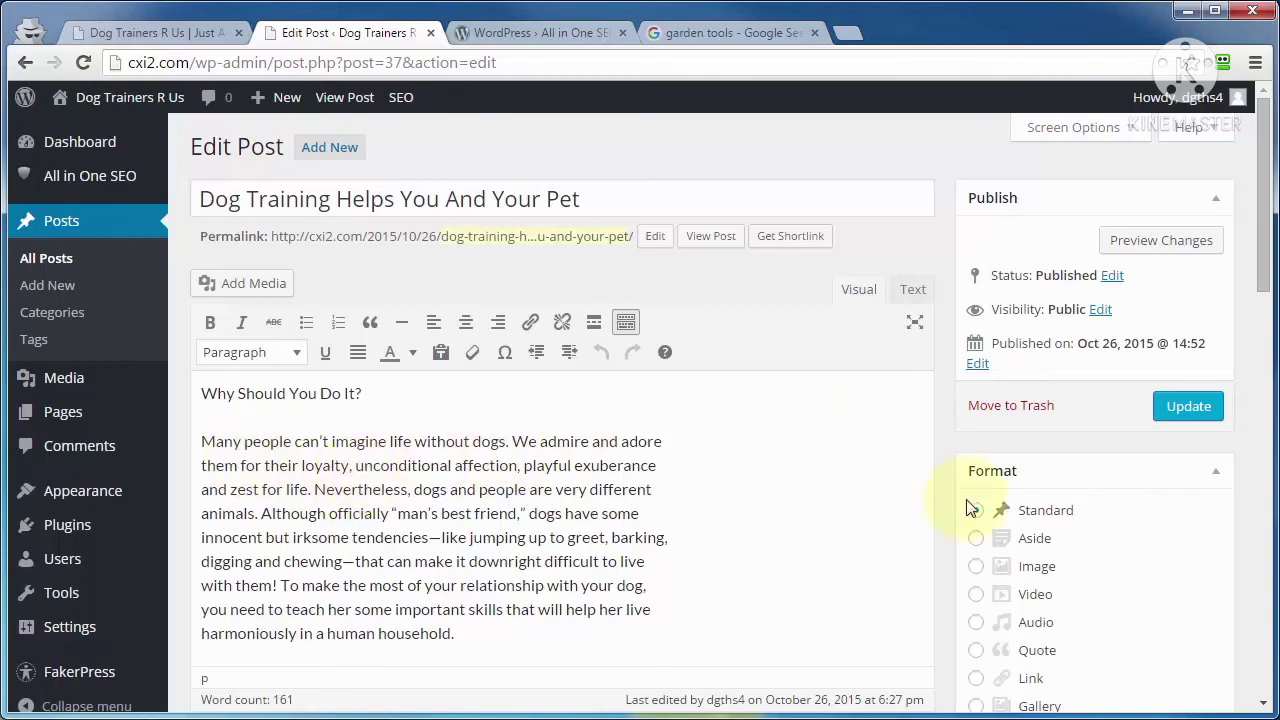
{"action": "scroll", "coordinate": [975, 565], "scroll_direction": "down", "scroll_amount": 5}
{"action": "scroll", "coordinate": [975, 580], "scroll_direction": "down", "scroll_amount": 1}
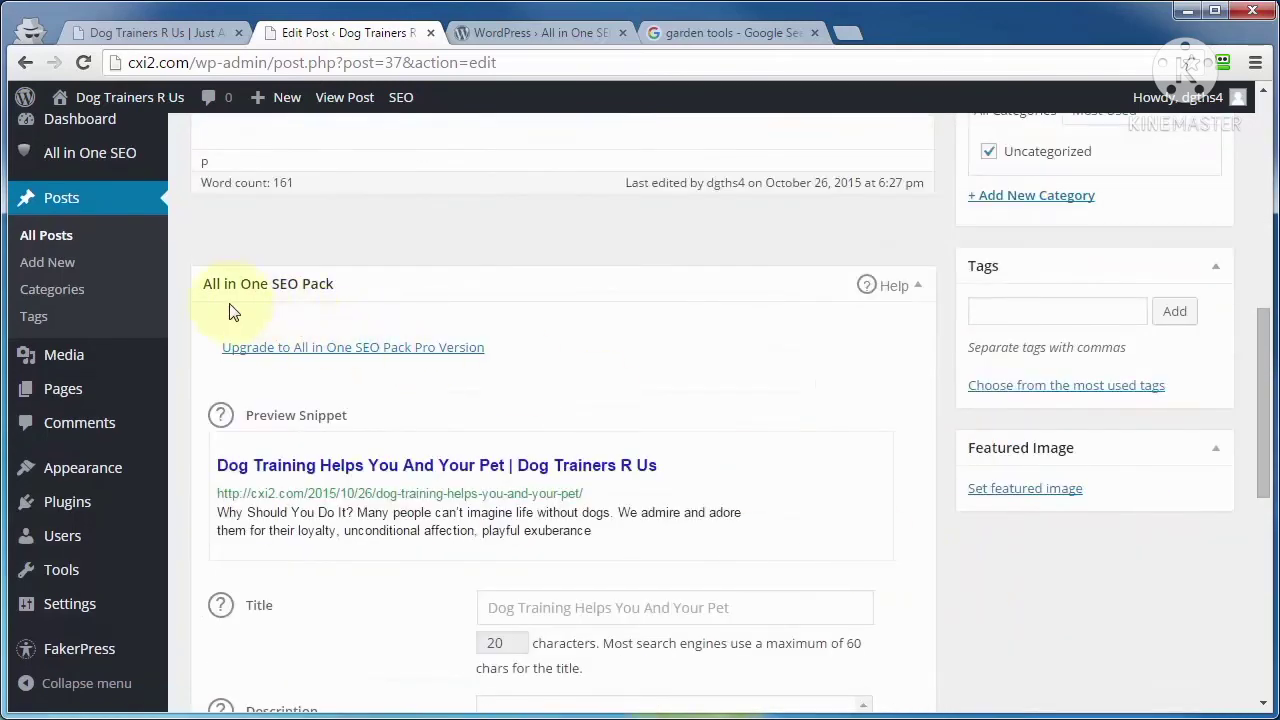
{"action": "scroll", "coordinate": [747, 380], "scroll_direction": "down", "scroll_amount": 2}
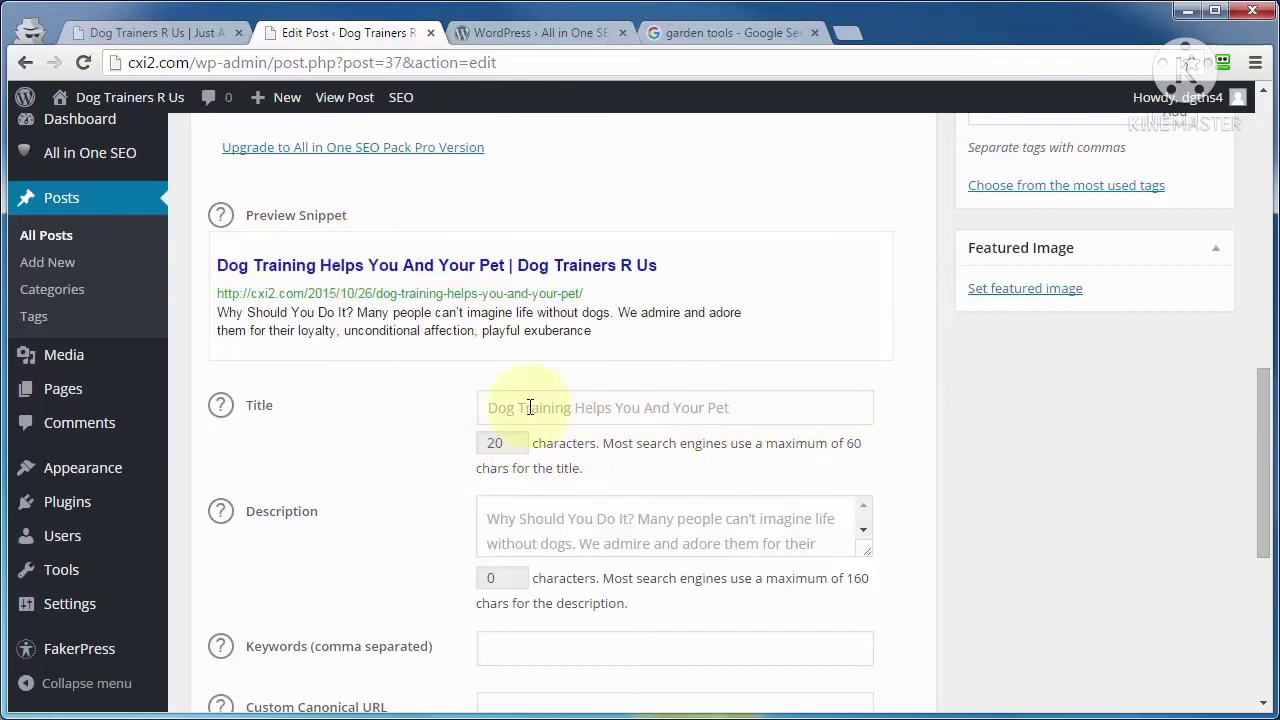
{"action": "left_click", "coordinate": [490, 406]}
{"action": "type", "text": "Dog Training Tips"}
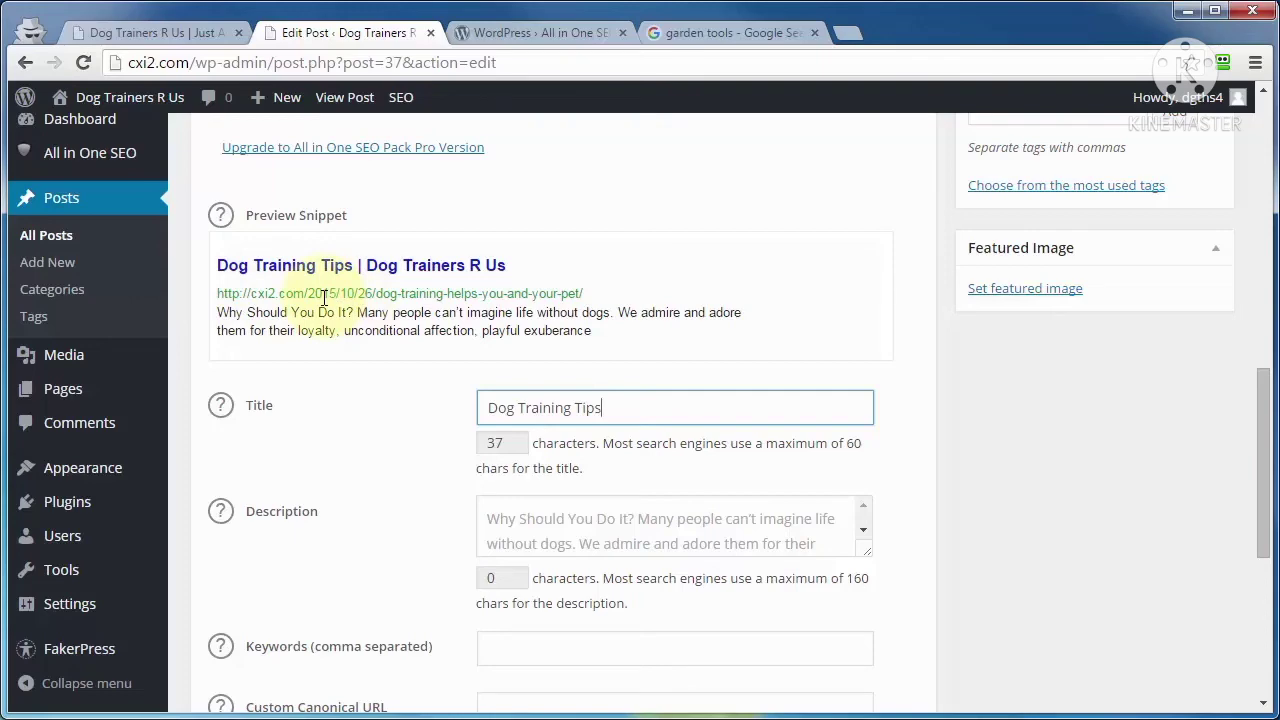
Change the site's permalink structure to Post name and save the permalink settings.
{"action": "scroll", "coordinate": [350, 520], "scroll_direction": "up", "scroll_amount": 10}
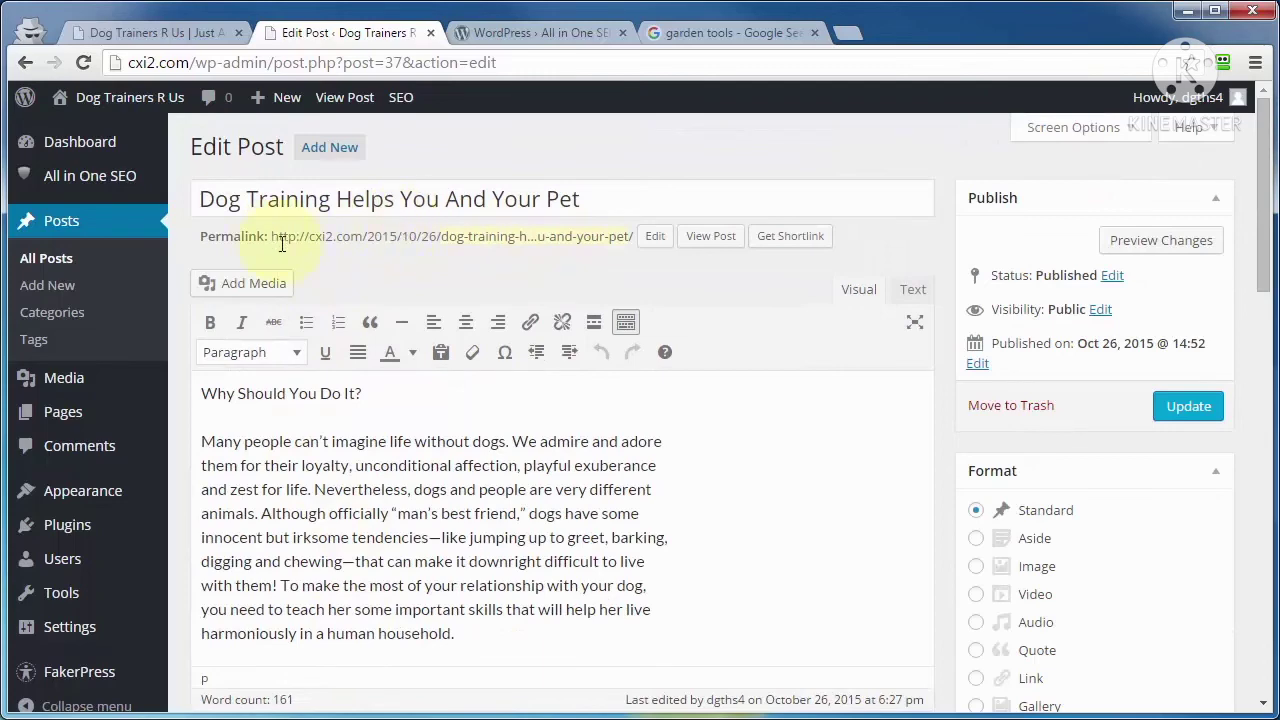
{"action": "scroll", "coordinate": [360, 300], "scroll_direction": "down", "scroll_amount": 3}
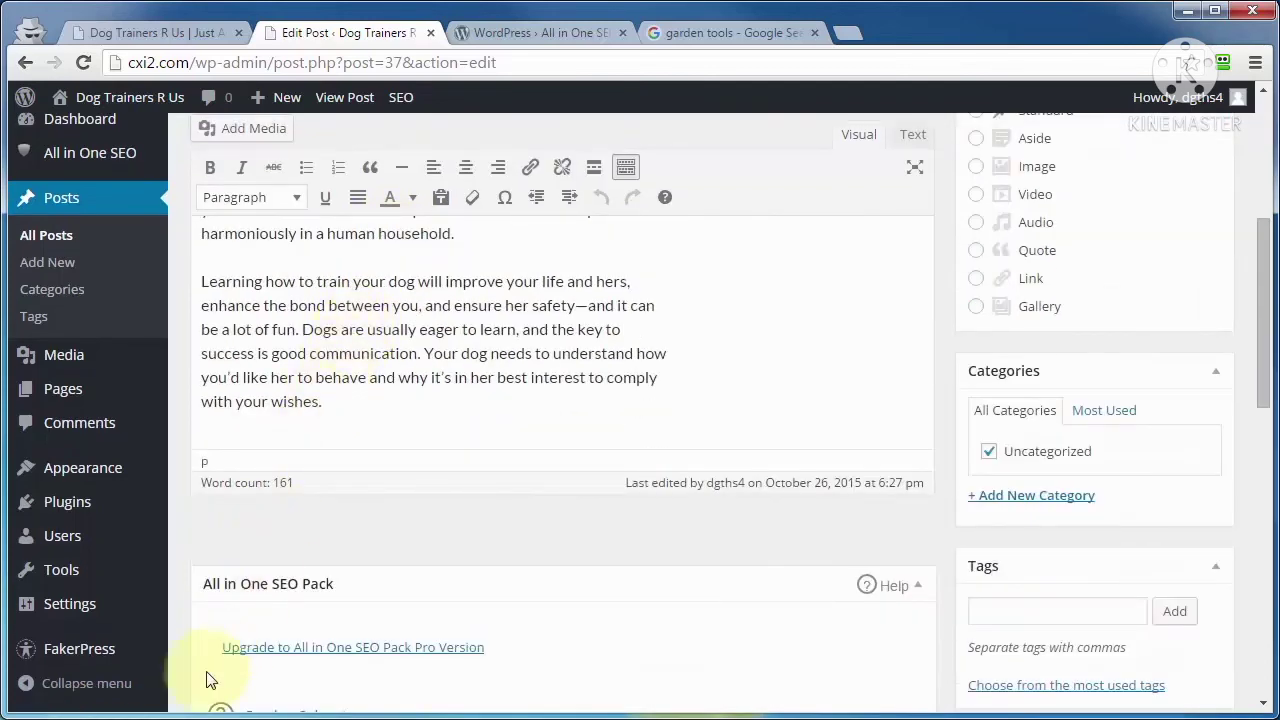
{"action": "scroll", "coordinate": [193, 584], "scroll_direction": "down", "scroll_amount": 4}
{"action": "scroll", "coordinate": [193, 584], "scroll_direction": "down", "scroll_amount": 1}
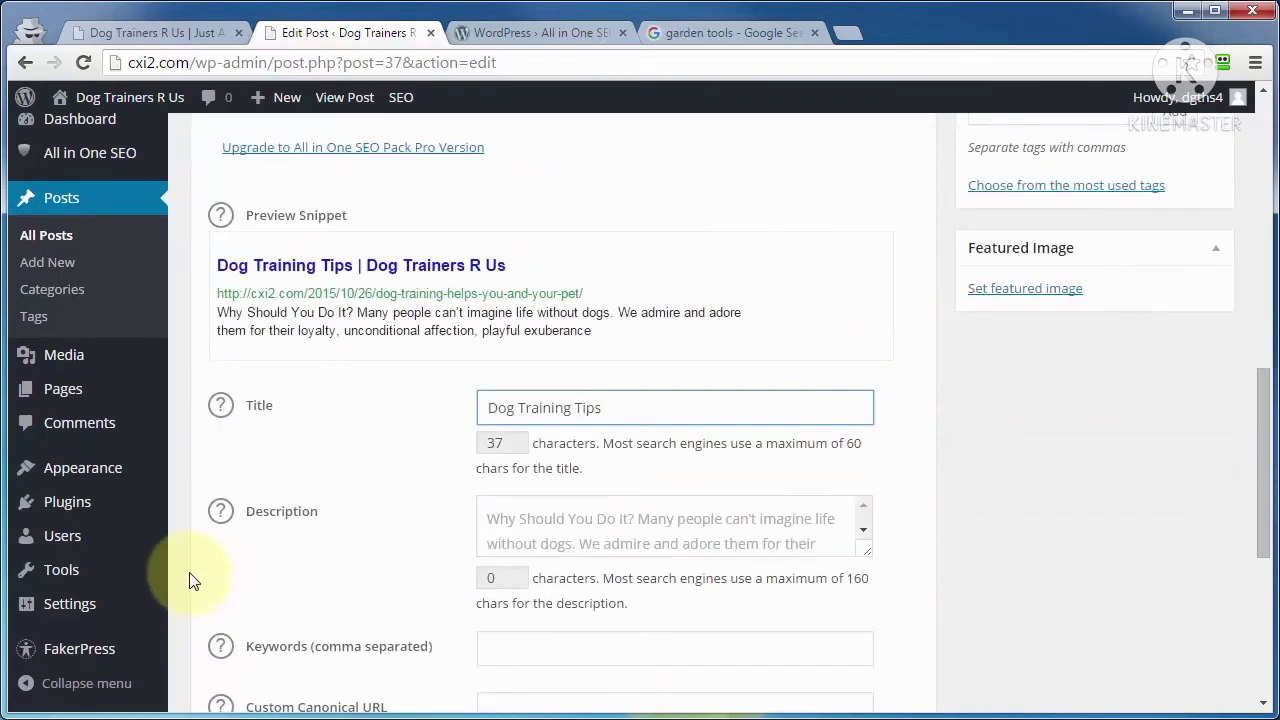
{"action": "mouse_move", "coordinate": [50, 605]}
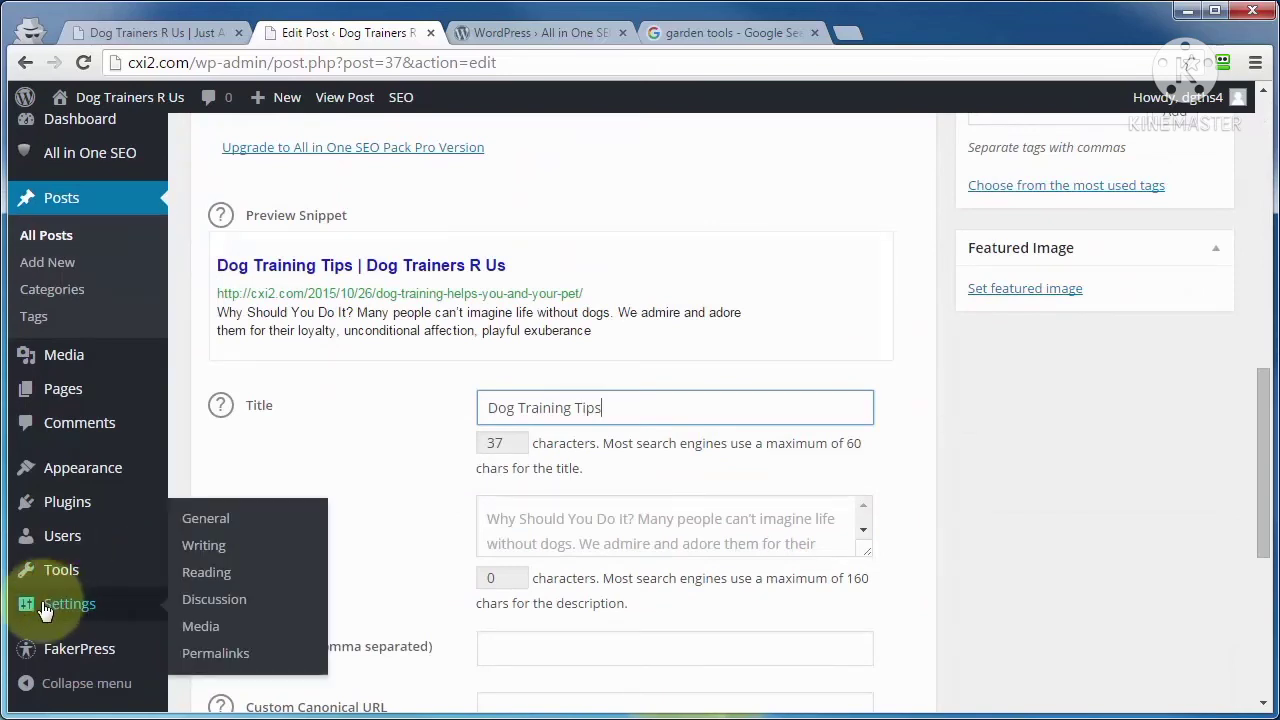
{"action": "right_click", "coordinate": [207, 663]}
{"action": "left_click", "coordinate": [229, 672]}
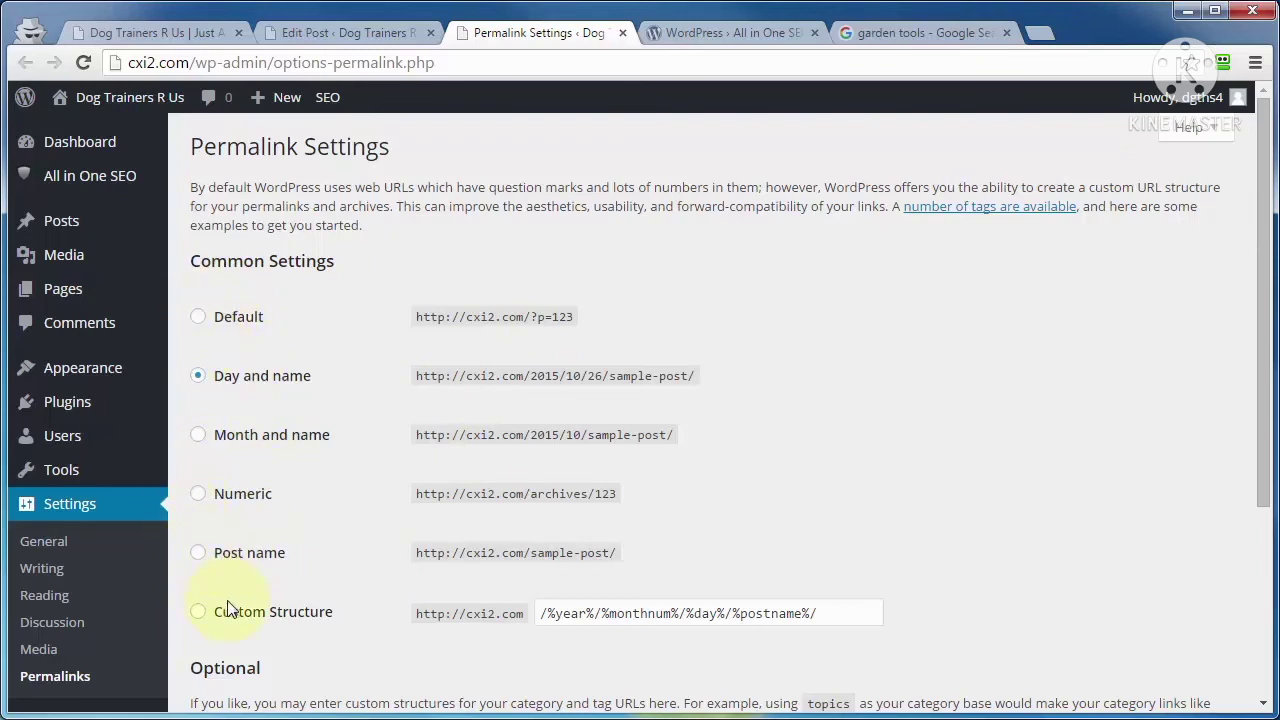
{"action": "left_click", "coordinate": [200, 555]}
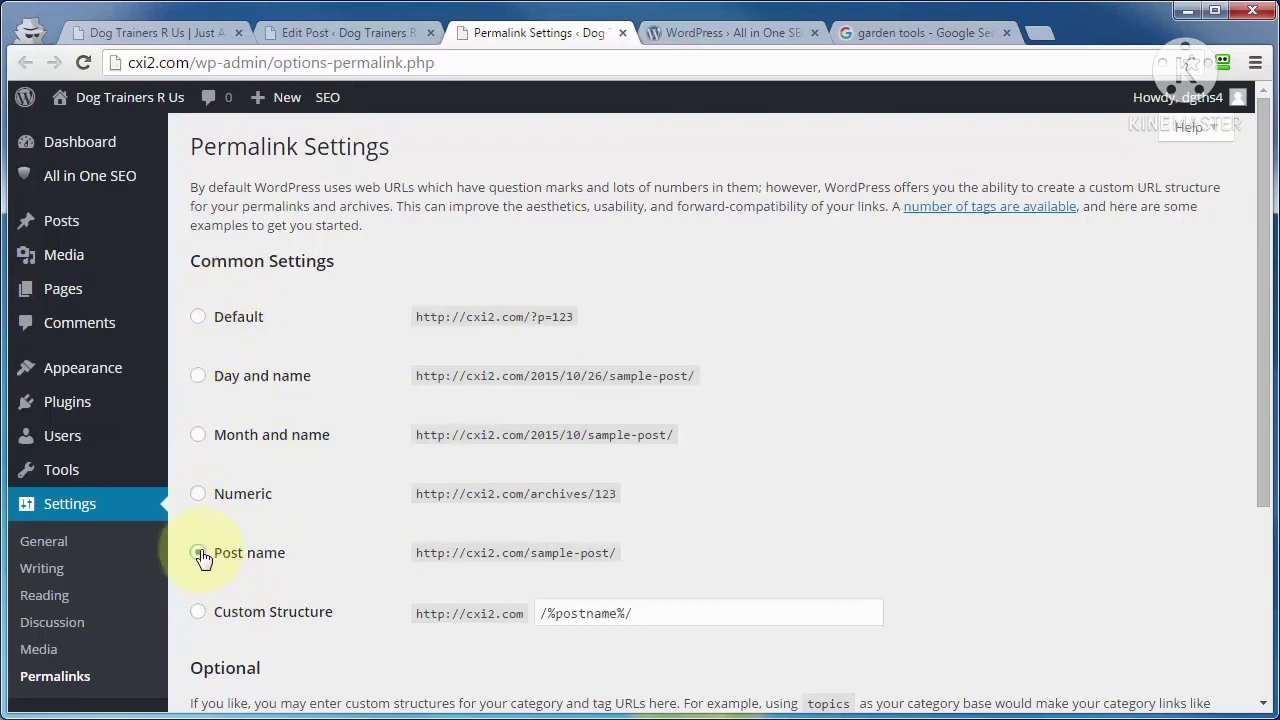
{"action": "scroll", "coordinate": [457, 560], "scroll_direction": "down", "scroll_amount": 3}
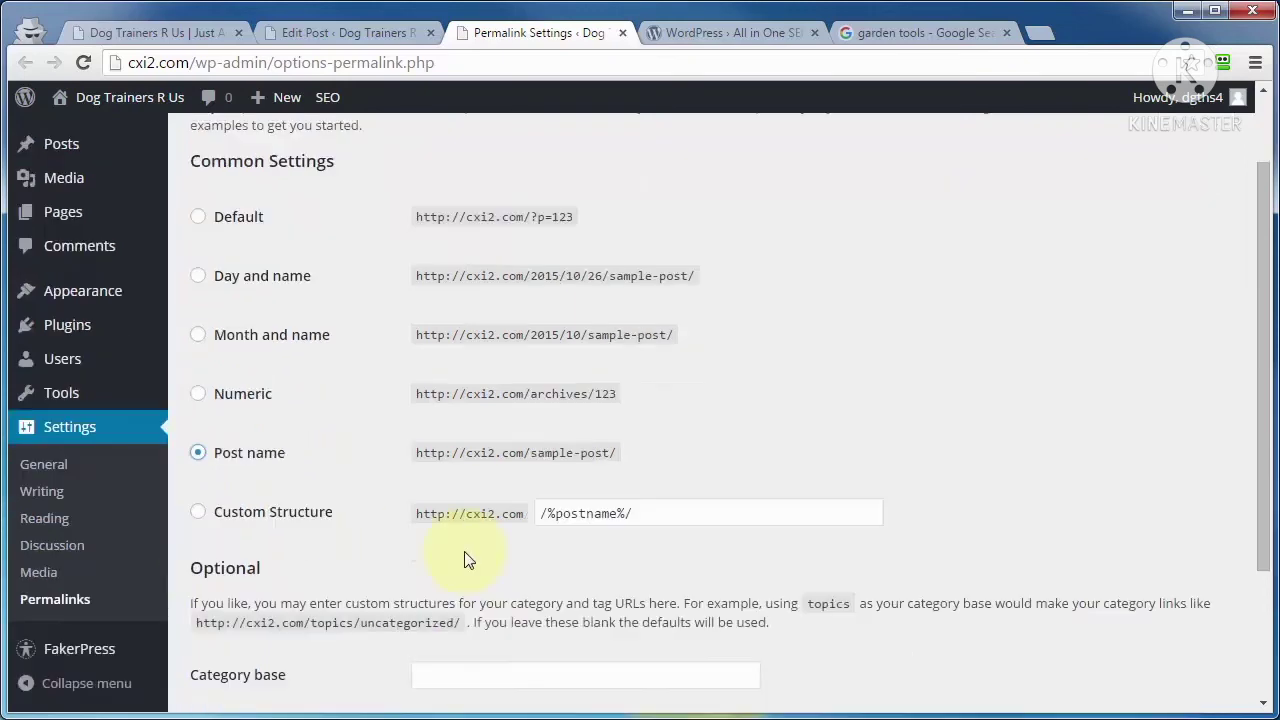
{"action": "left_click", "coordinate": [250, 612]}
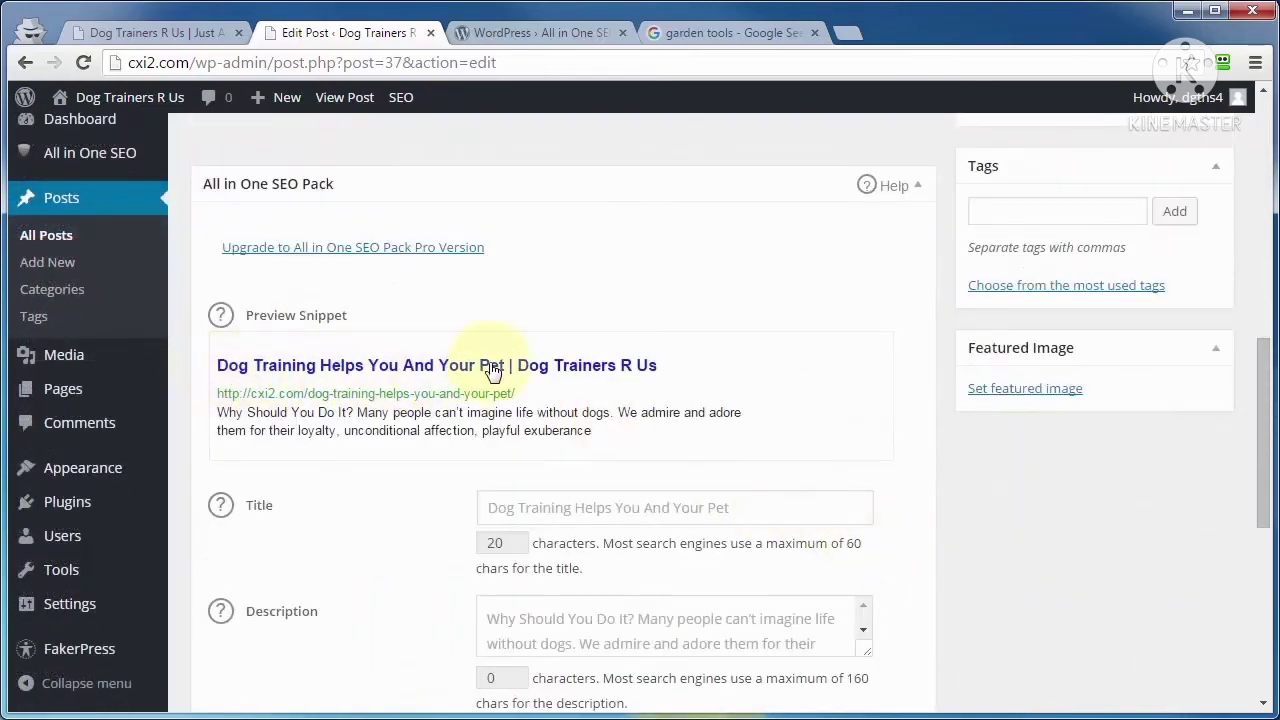
Set the post's SEO title to "Dog Training Tips" and paste a description about valuable dog training tips and techniques.
{"action": "left_click", "coordinate": [534, 506]}
{"action": "type", "text": "Dog Training Tips"}
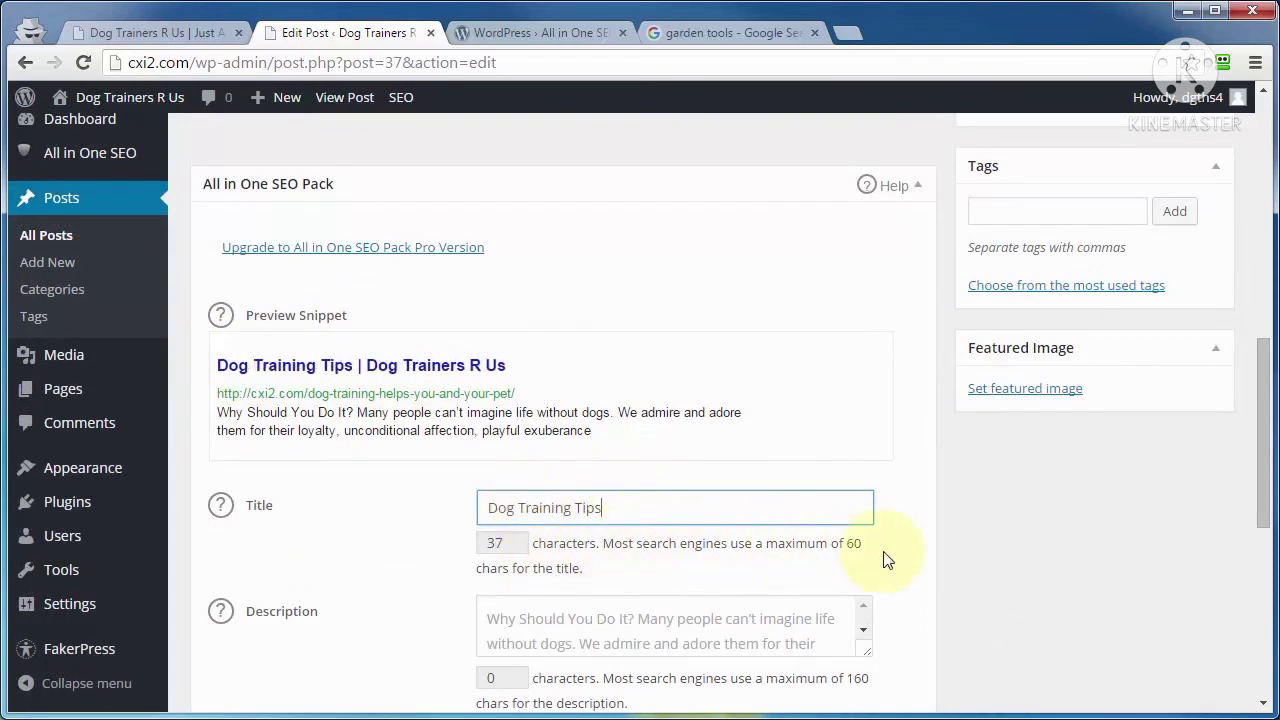
{"action": "scroll", "coordinate": [536, 428], "scroll_direction": "down", "scroll_amount": 1}
{"action": "key", "text": "Tab"}
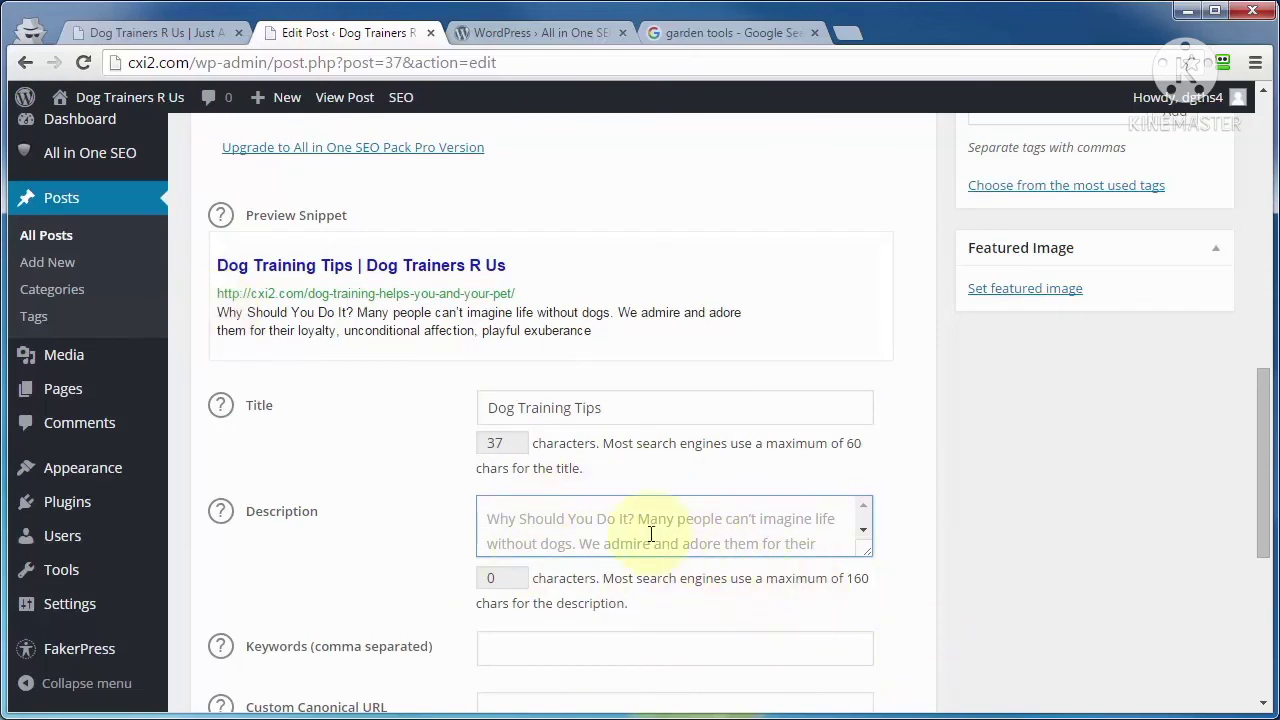
{"action": "type", "text": "This will give you some valuable dog training tips and techniques that every dog and puppy owner should have"}
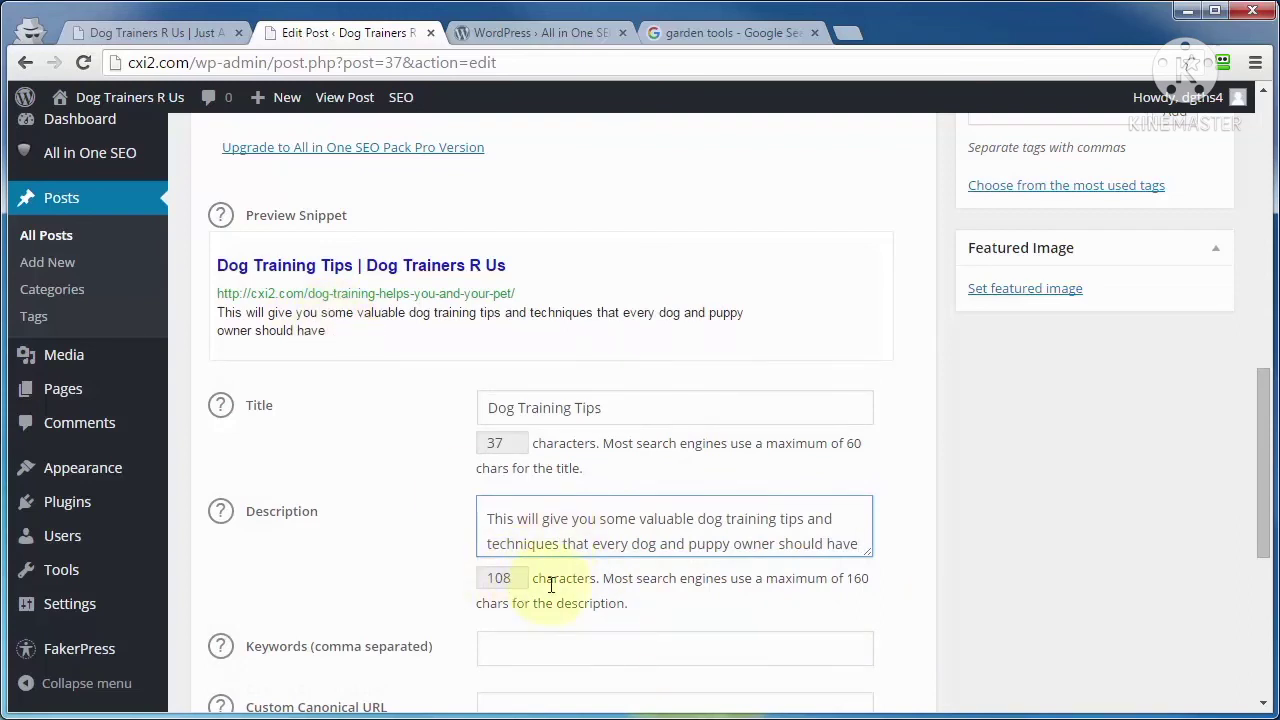
Review the post's remaining All in One SEO options, including keywords and robots meta settings.
{"action": "scroll", "coordinate": [550, 585], "scroll_direction": "down", "scroll_amount": 2}
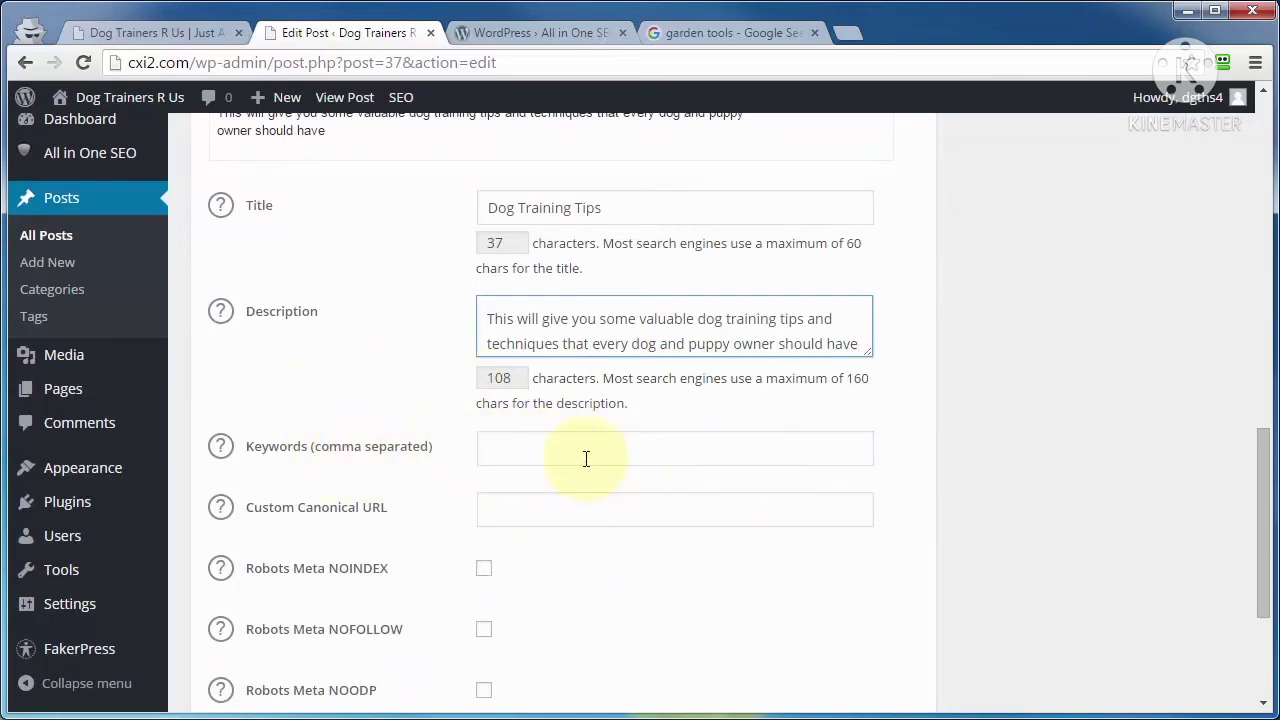
{"action": "scroll", "coordinate": [655, 515], "scroll_direction": "up", "scroll_amount": 2}
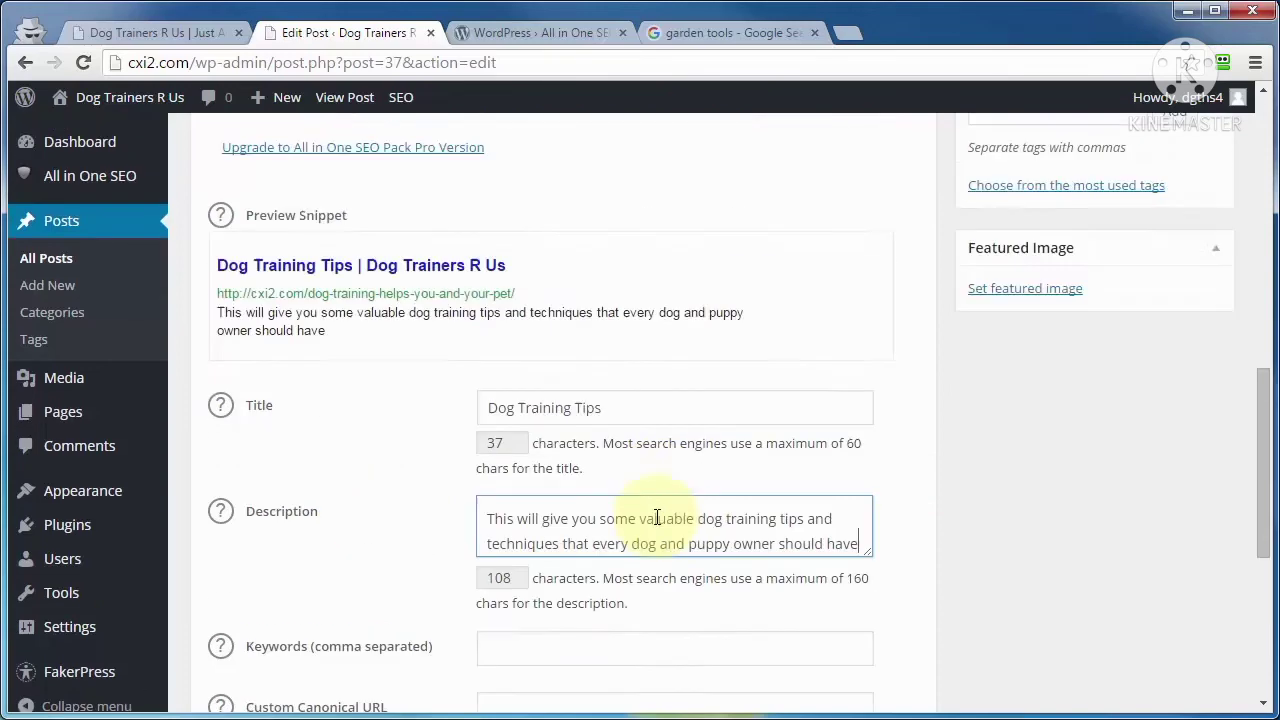
{"action": "scroll", "coordinate": [655, 515], "scroll_direction": "up", "scroll_amount": 10}
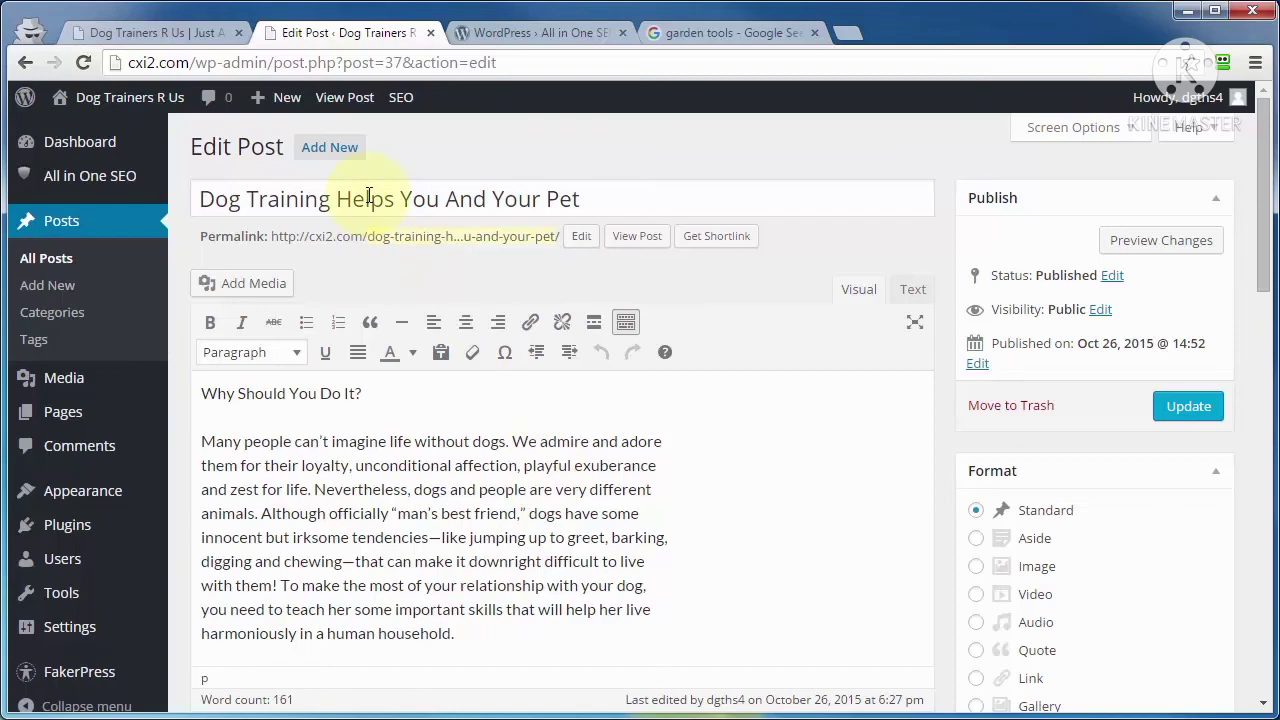
{"action": "left_click", "coordinate": [730, 32]}
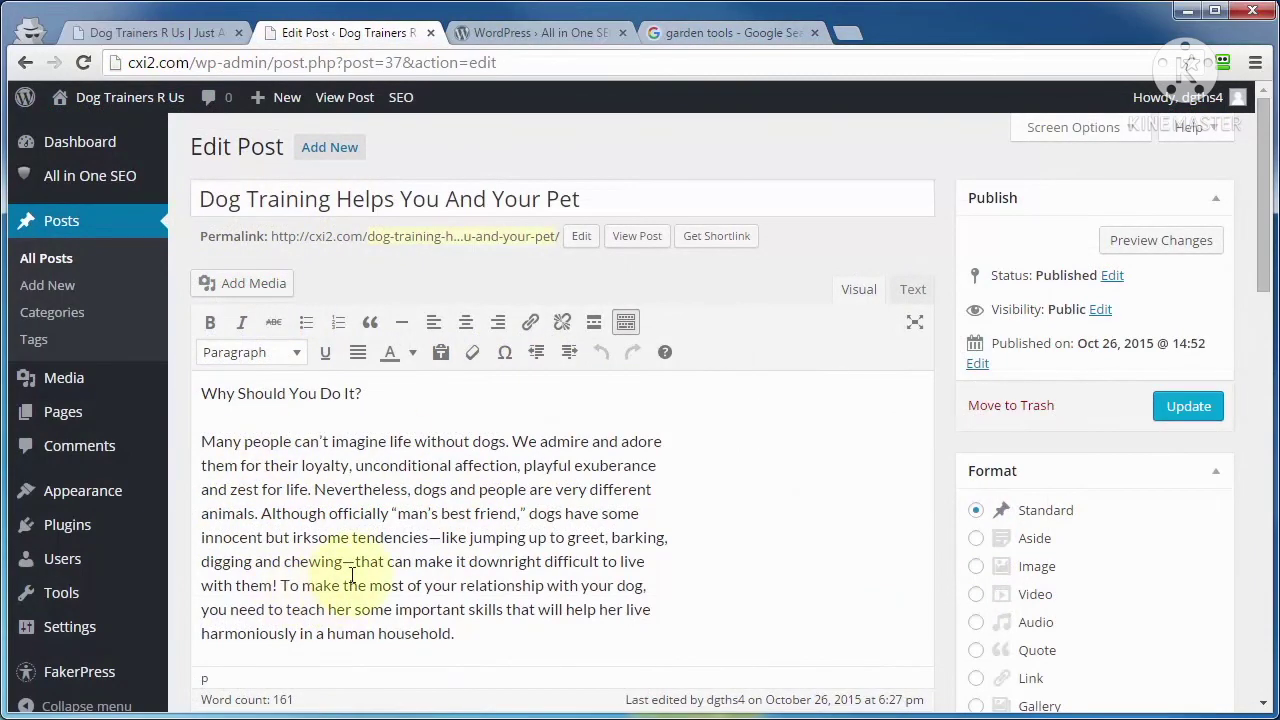
{"action": "scroll", "coordinate": [400, 470], "scroll_direction": "down", "scroll_amount": 1}
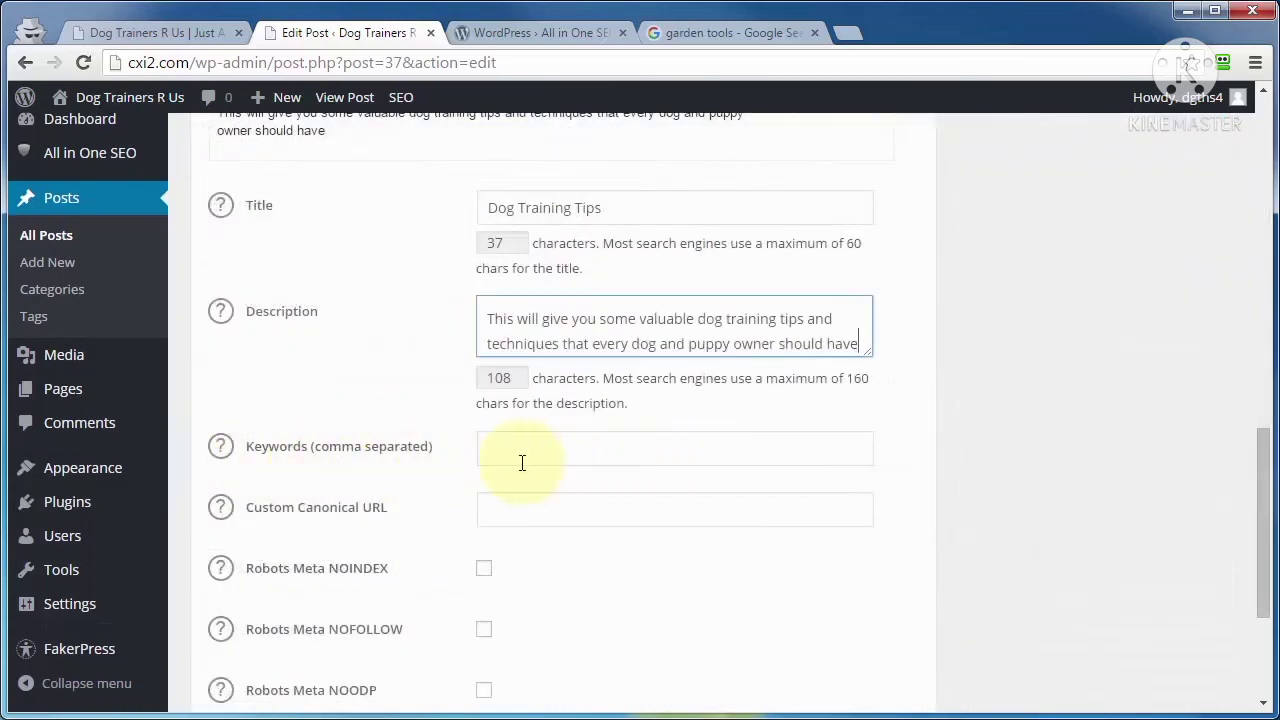
{"action": "scroll", "coordinate": [522, 462], "scroll_direction": "down", "scroll_amount": 3}
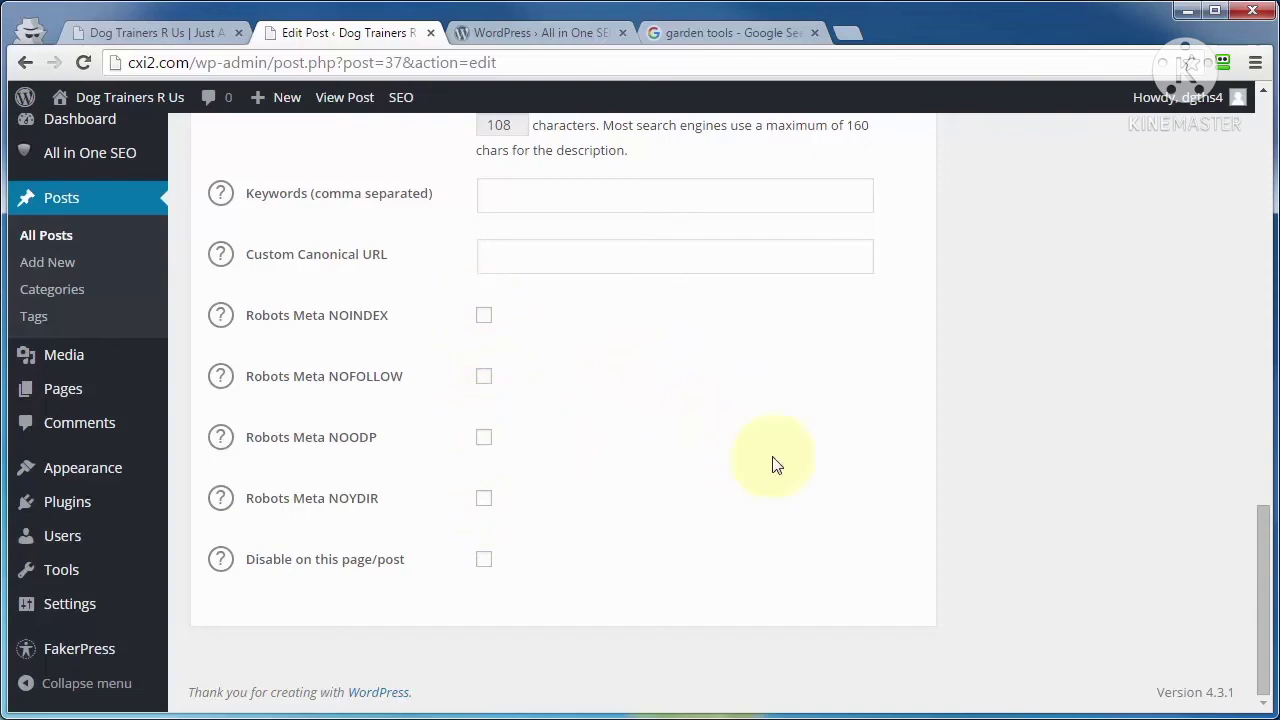
{"action": "scroll", "coordinate": [1088, 545], "scroll_direction": "up", "scroll_amount": 11}
{"action": "left_click", "coordinate": [1190, 262]}
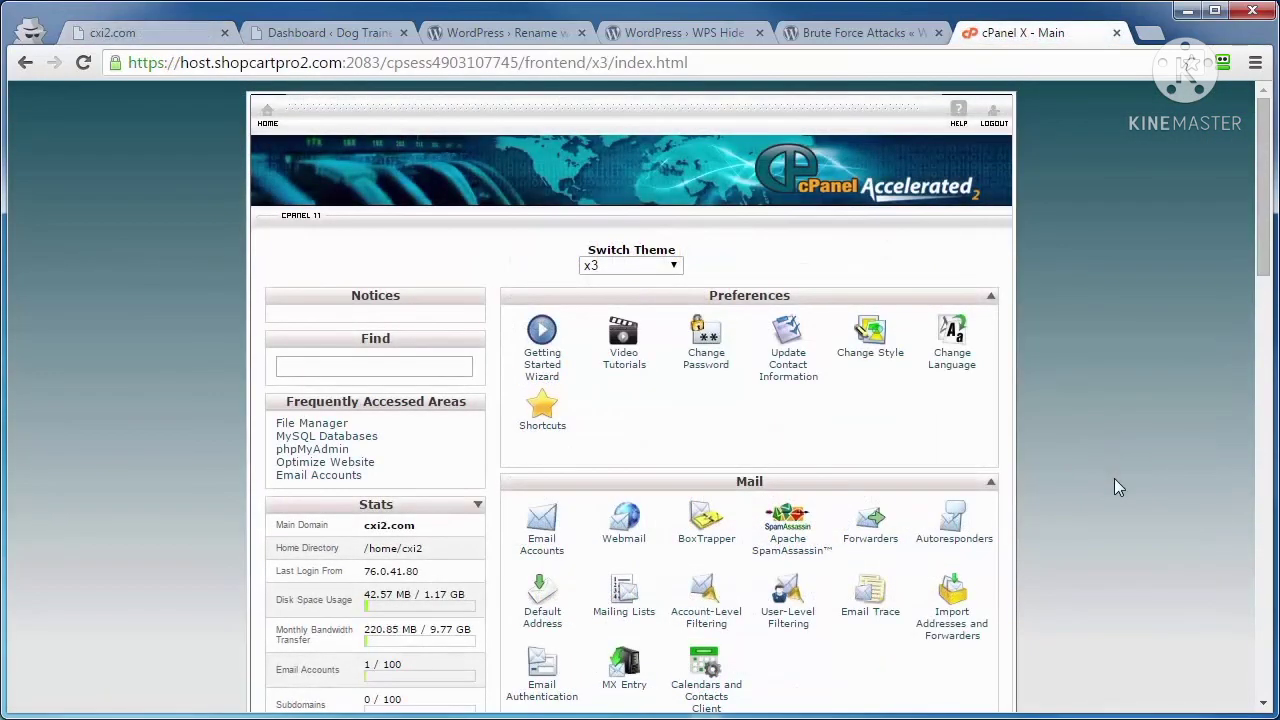
Open the cPanel File Manager for the site.
{"action": "scroll", "coordinate": [1095, 453], "scroll_direction": "down", "scroll_amount": 4}
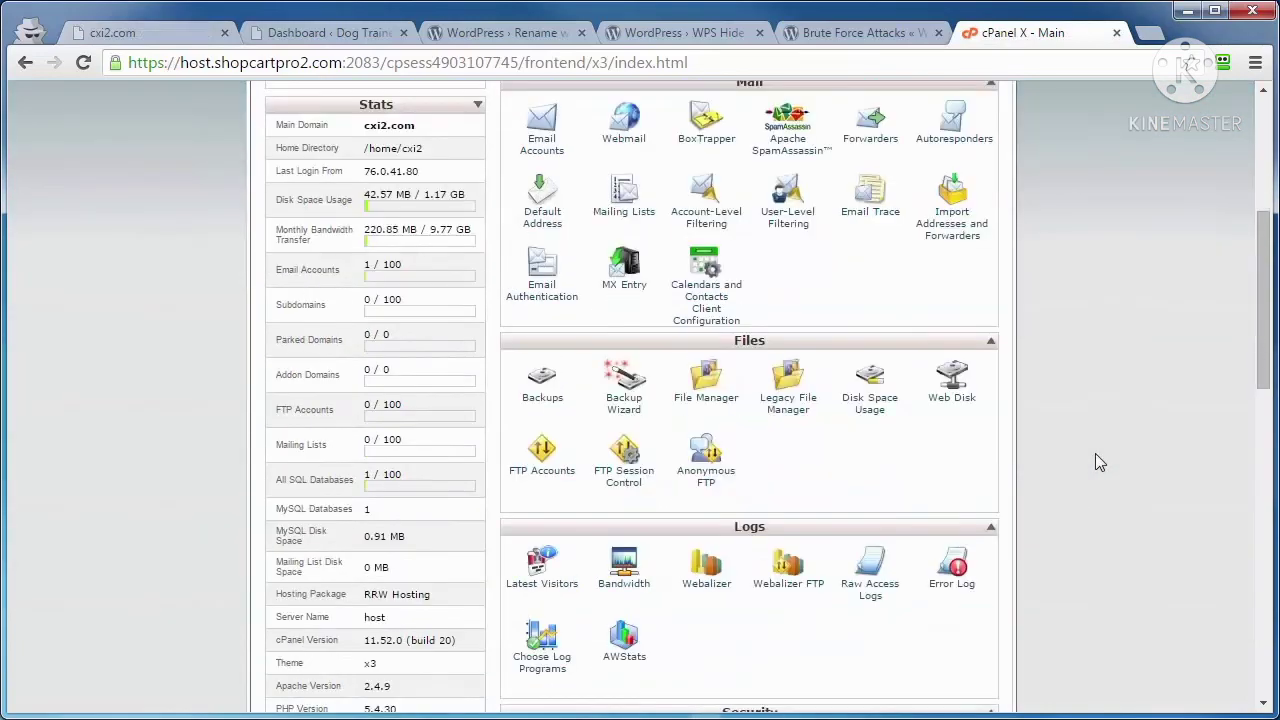
{"action": "left_click", "coordinate": [707, 395]}
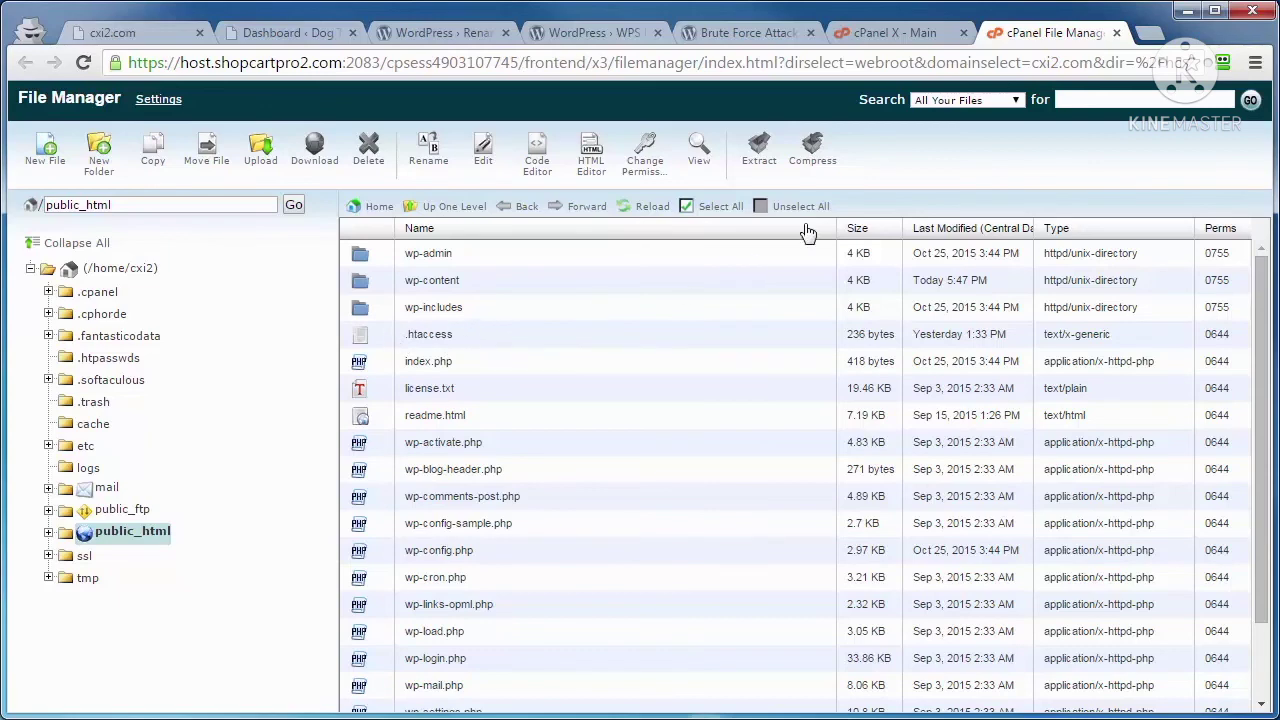
{"action": "left_click", "coordinate": [920, 36]}
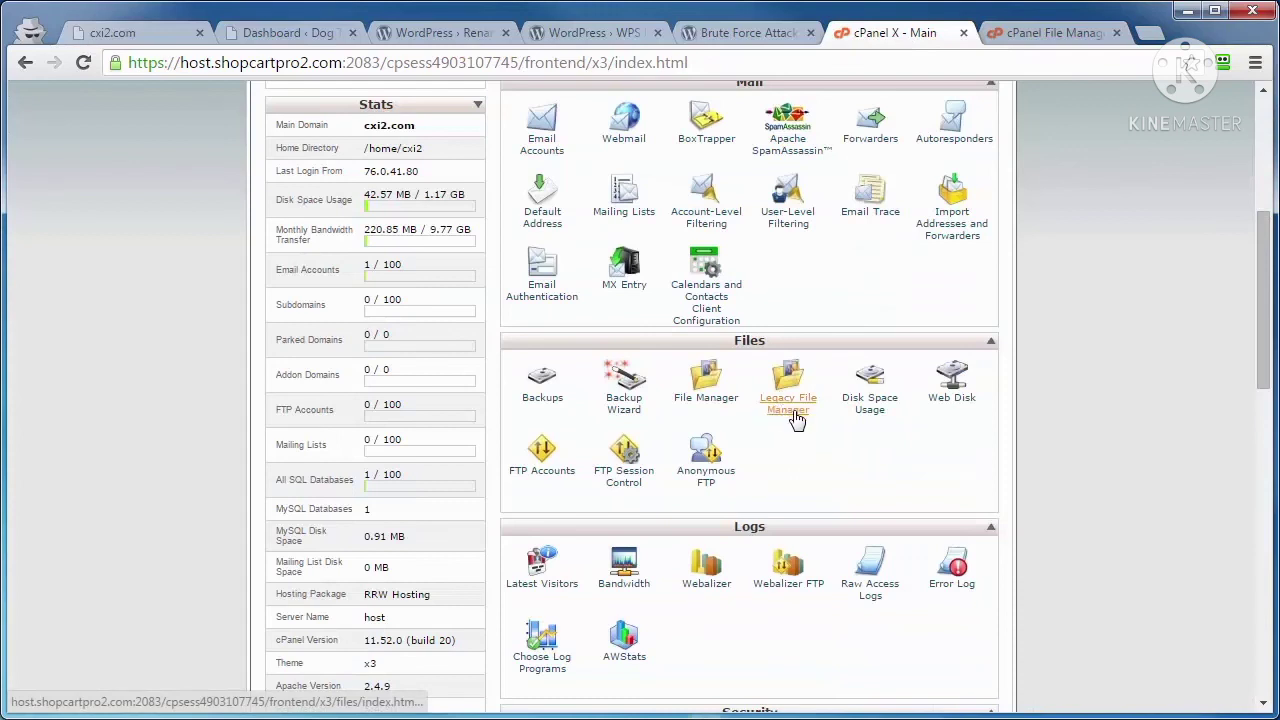
{"action": "left_click", "coordinate": [789, 403]}
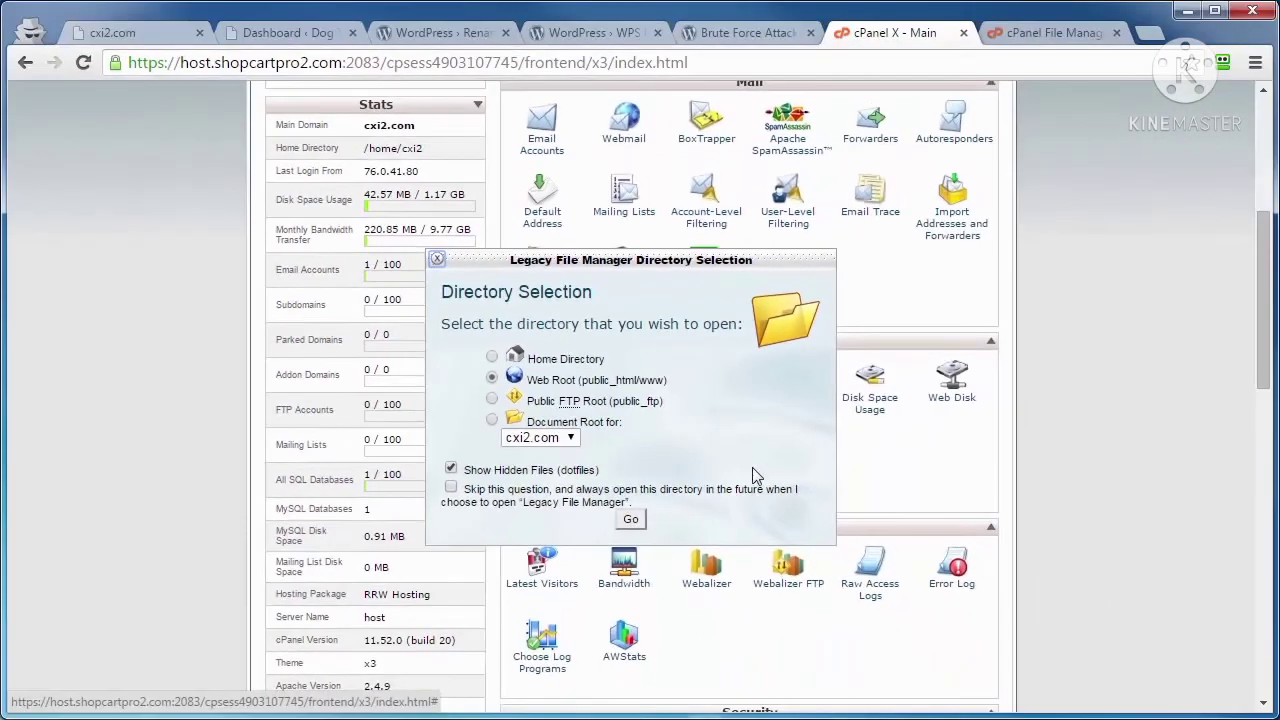
{"action": "left_click", "coordinate": [616, 603]}
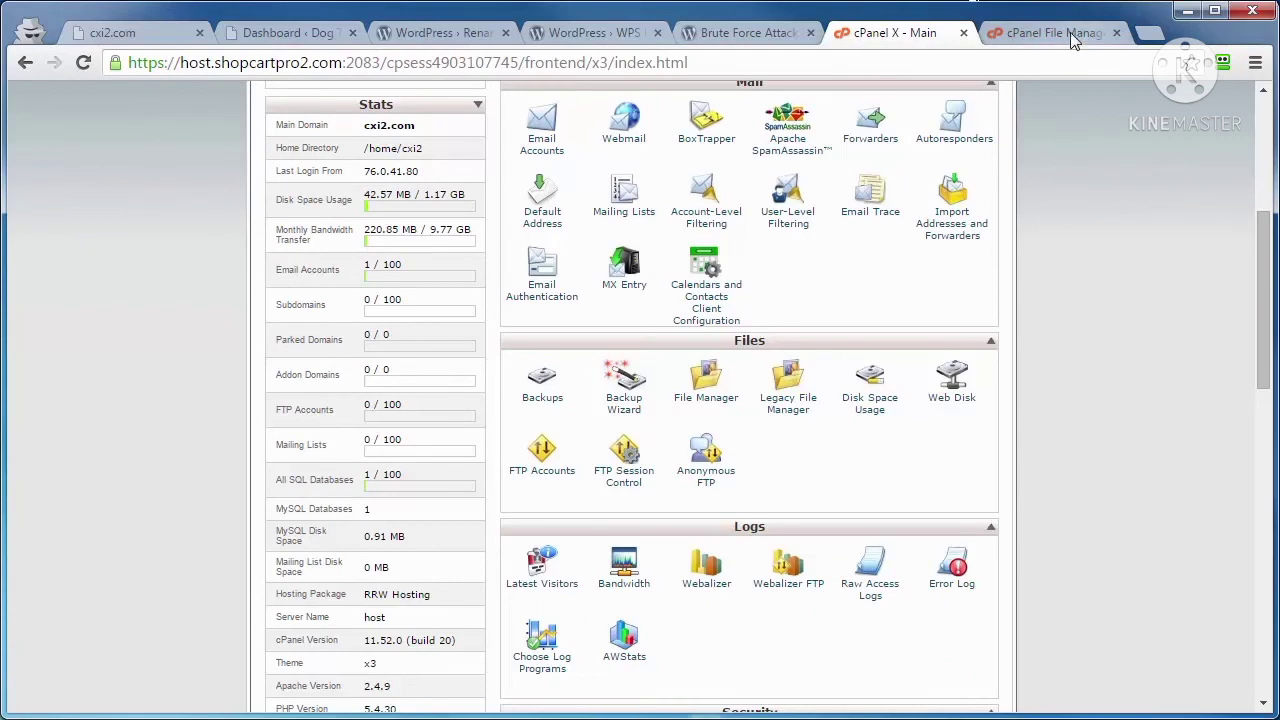
Open .htaccess in the code editor and paste a Files block denying wp-login.php access except from one IP above the WordPress rules.
{"action": "left_click", "coordinate": [1058, 32]}
{"action": "right_click", "coordinate": [367, 335]}
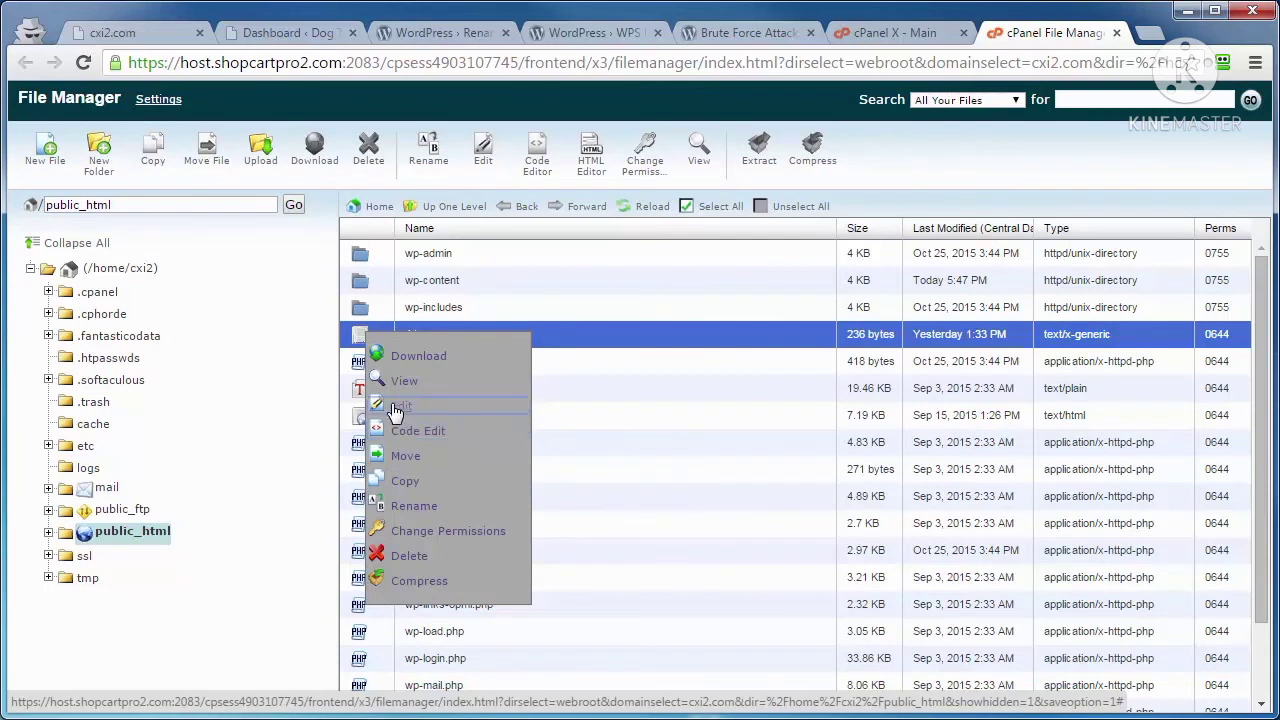
{"action": "left_click", "coordinate": [401, 437]}
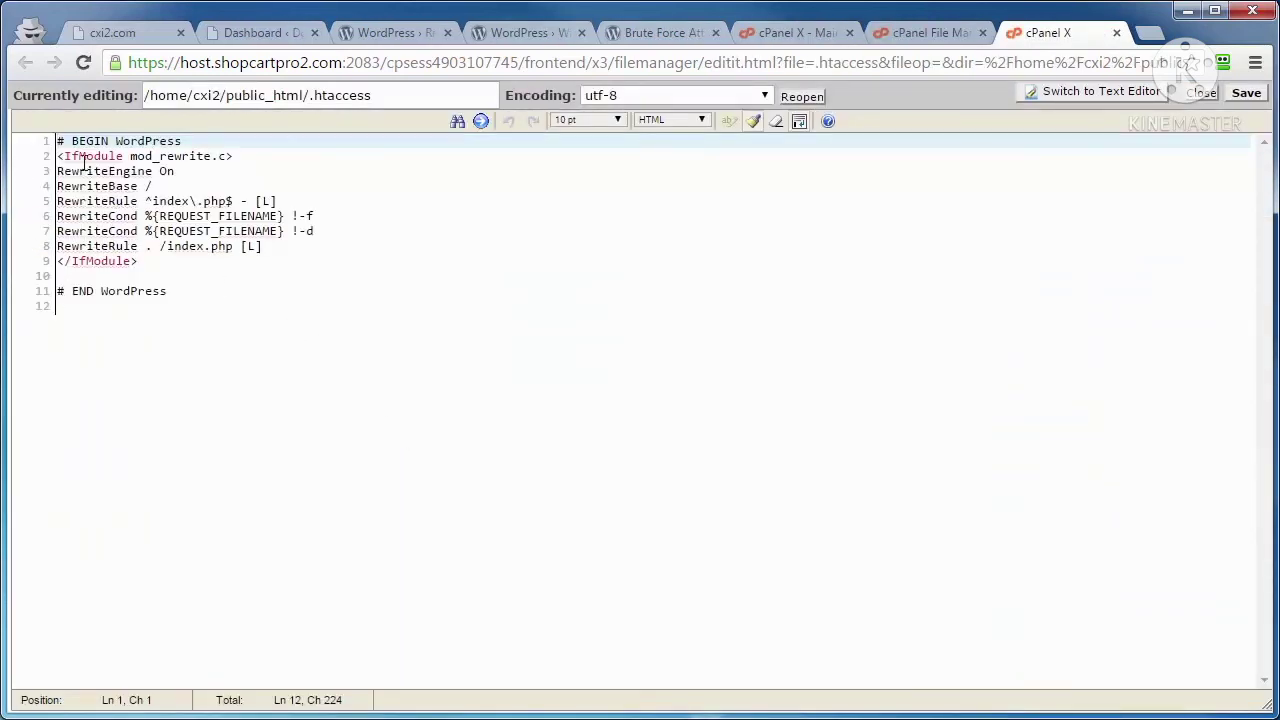
{"action": "left_click", "coordinate": [58, 143]}
{"action": "key", "text": "Return"}
{"action": "key", "text": "Return"}
{"action": "left_click", "coordinate": [68, 141]}
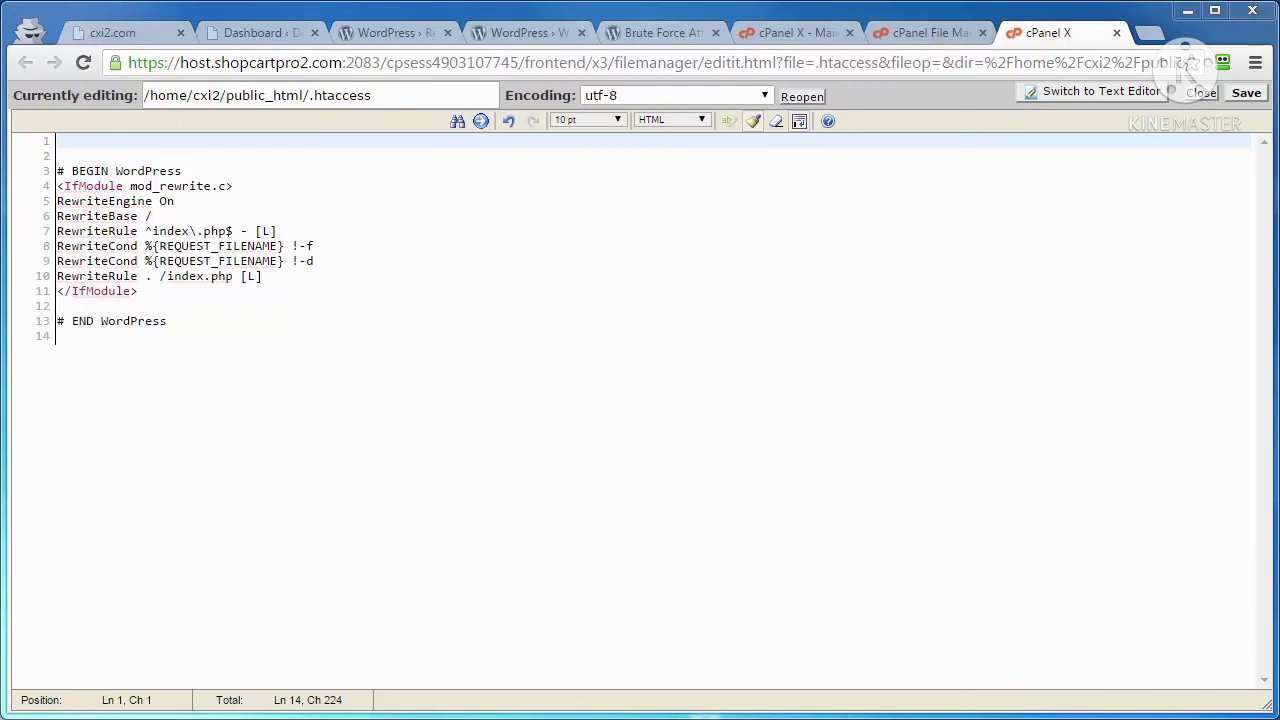
{"action": "right_click", "coordinate": [75, 143]}
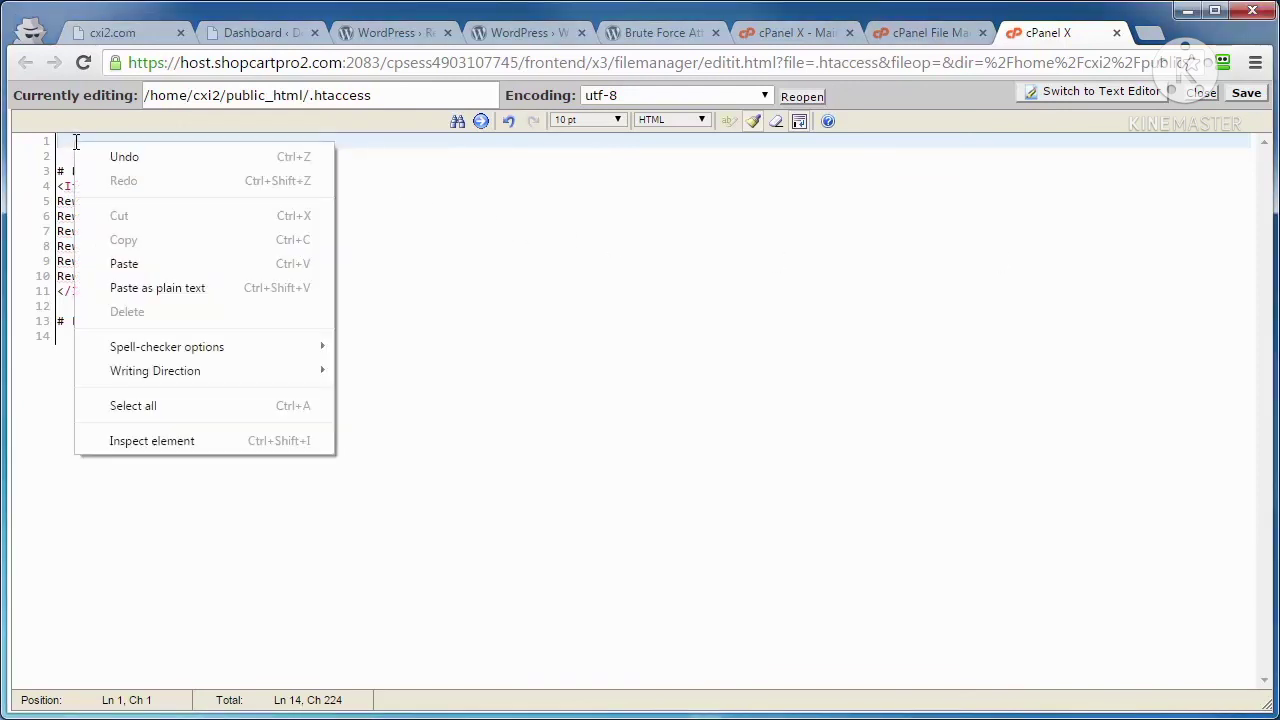
{"action": "left_click", "coordinate": [157, 262]}
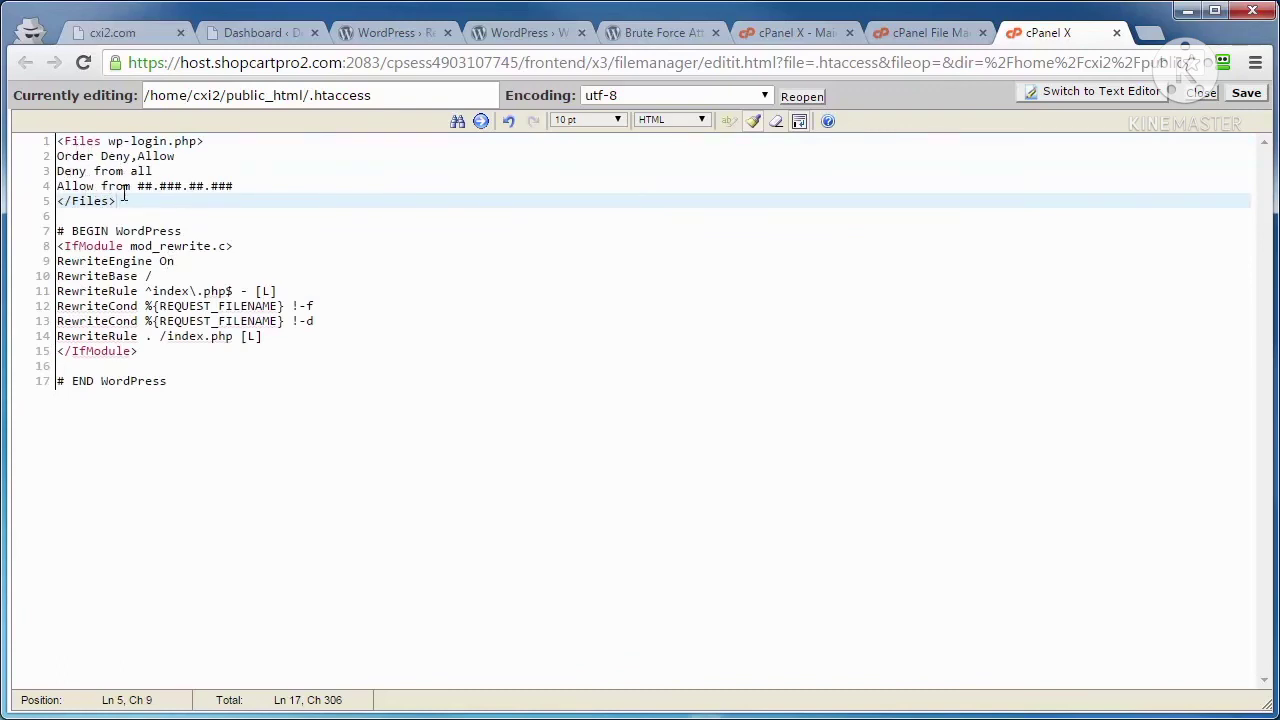
Select the placeholder IP address in the Allow from line and close the code editor.
{"action": "left_click_drag", "start_coordinate": [140, 187], "coordinate": [238, 188]}
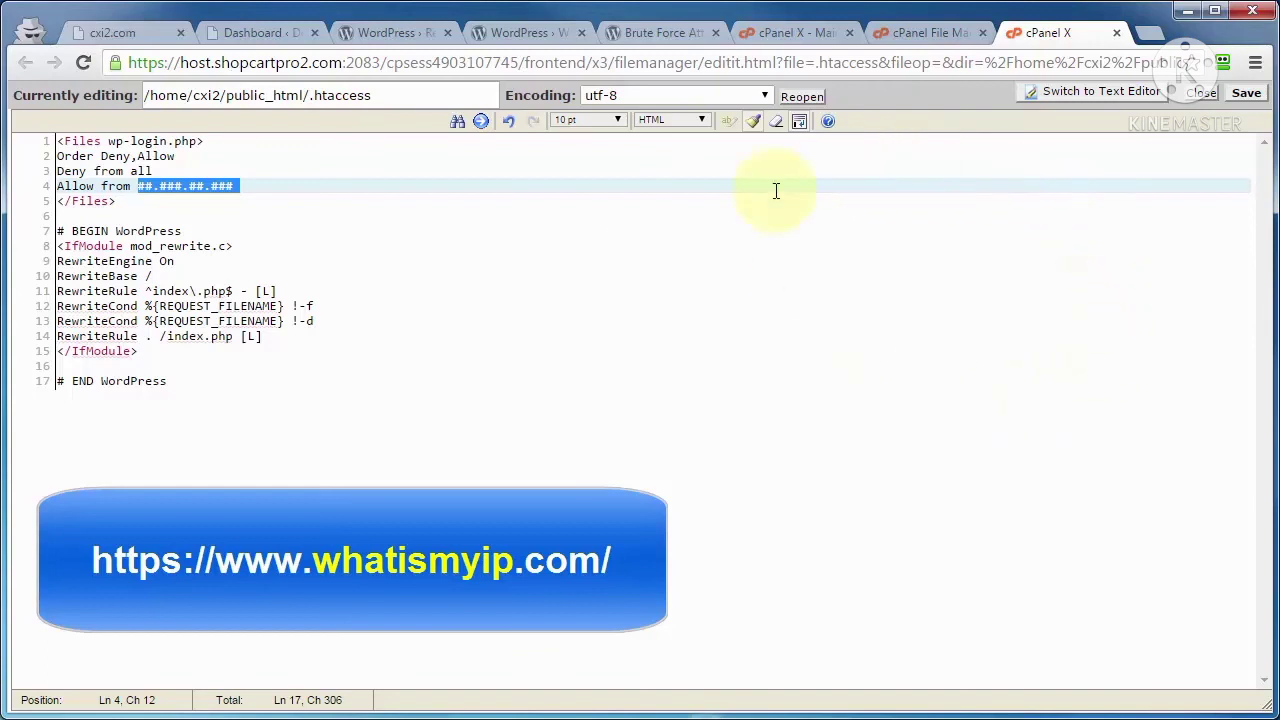
{"action": "left_click", "coordinate": [891, 367]}
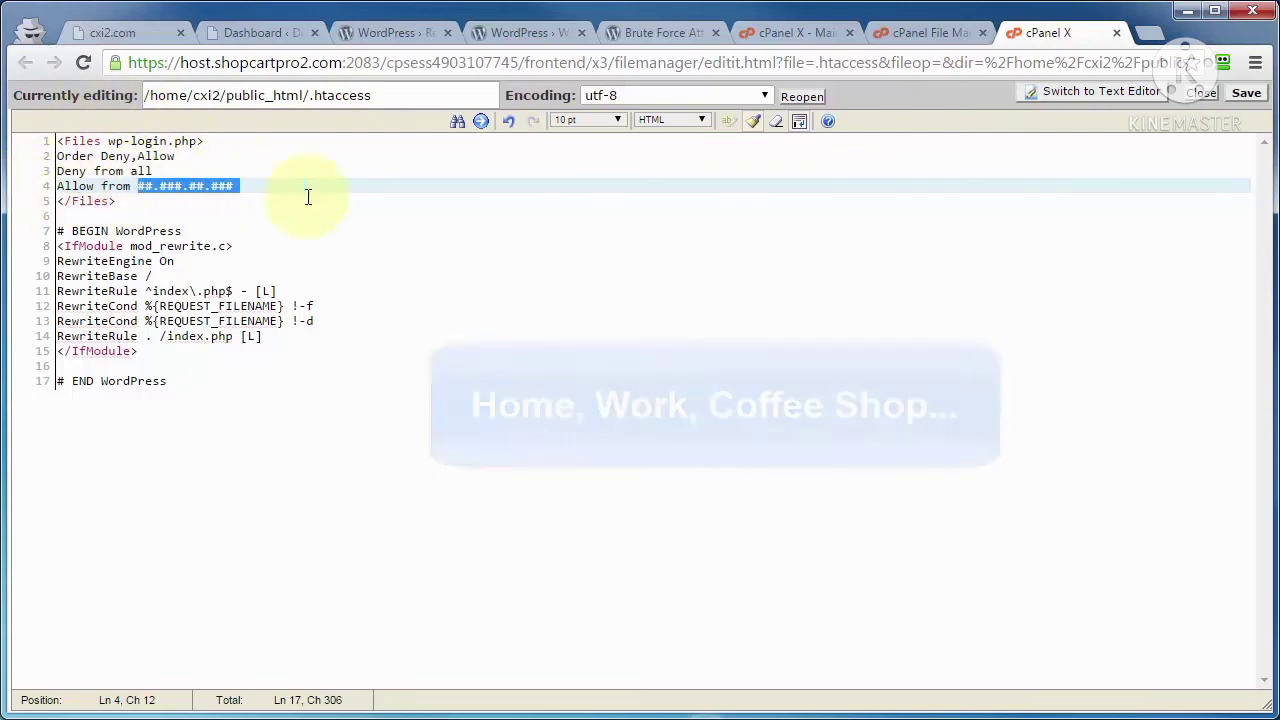
{"action": "left_click", "coordinate": [1201, 92]}
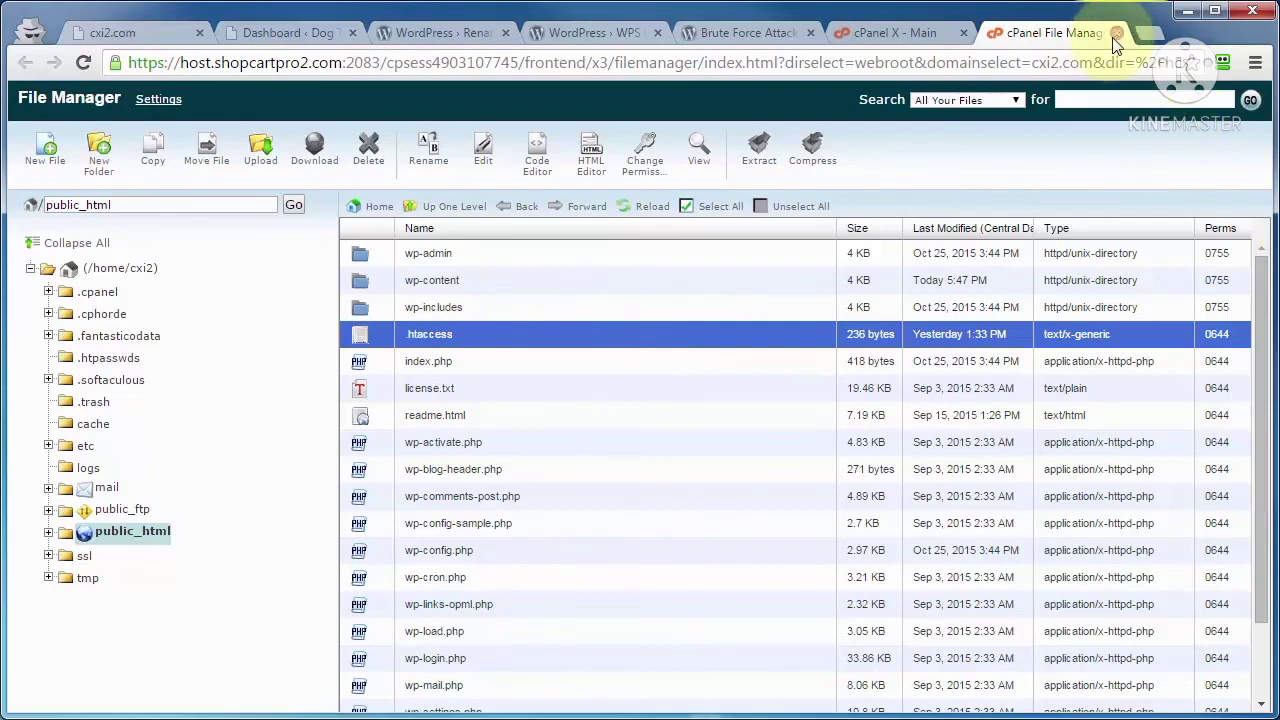
Search the dashboard's plugin installer for WPS Hide Login.
{"action": "left_click", "coordinate": [595, 32]}
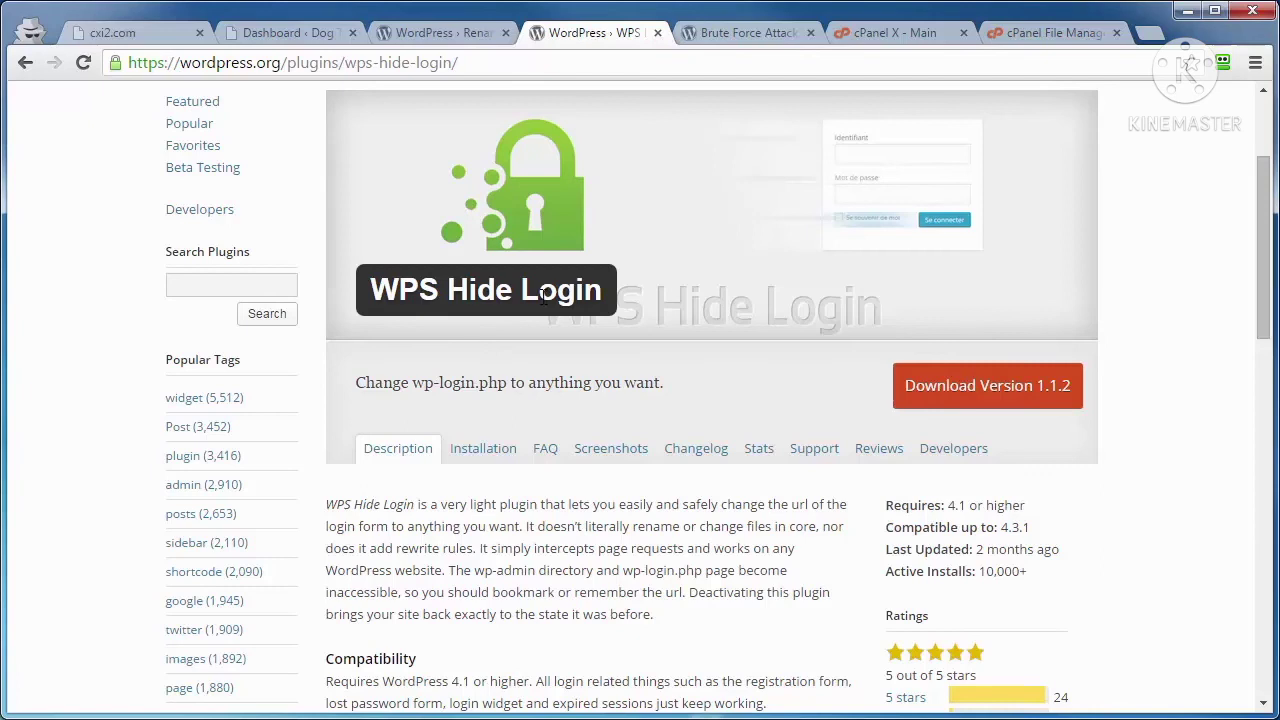
{"action": "left_click", "coordinate": [324, 33]}
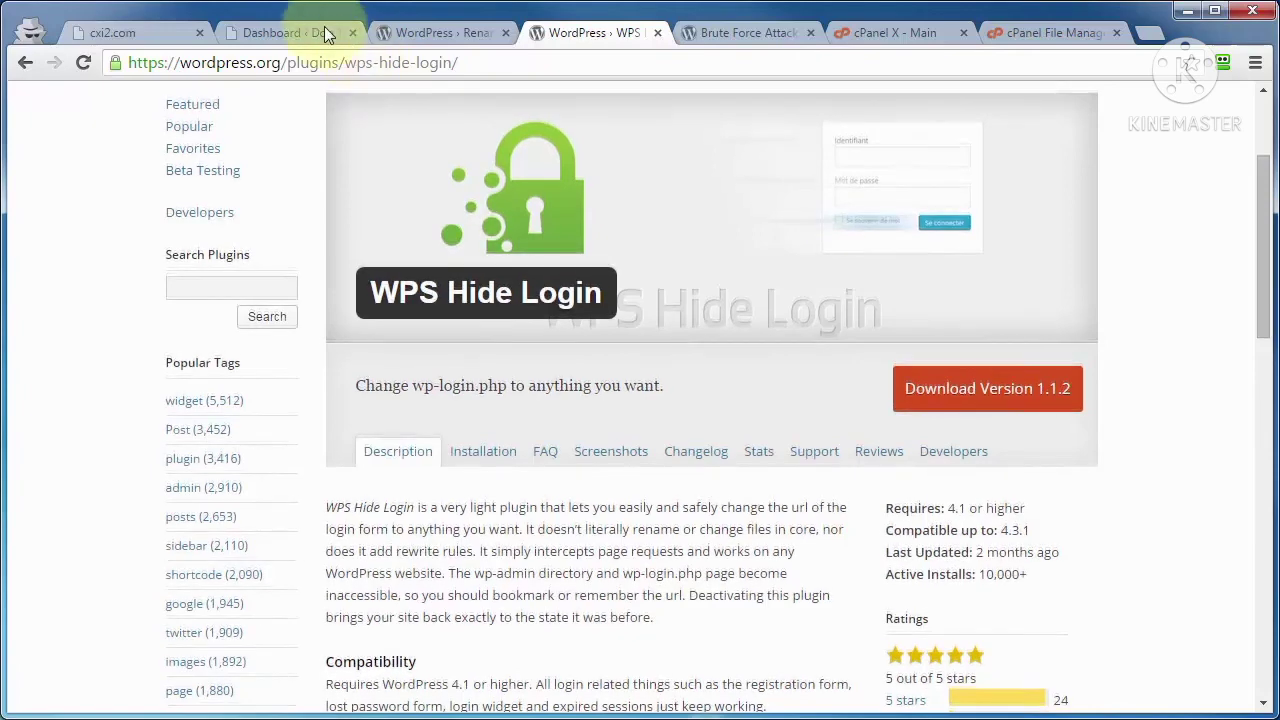
{"action": "left_click", "coordinate": [280, 32]}
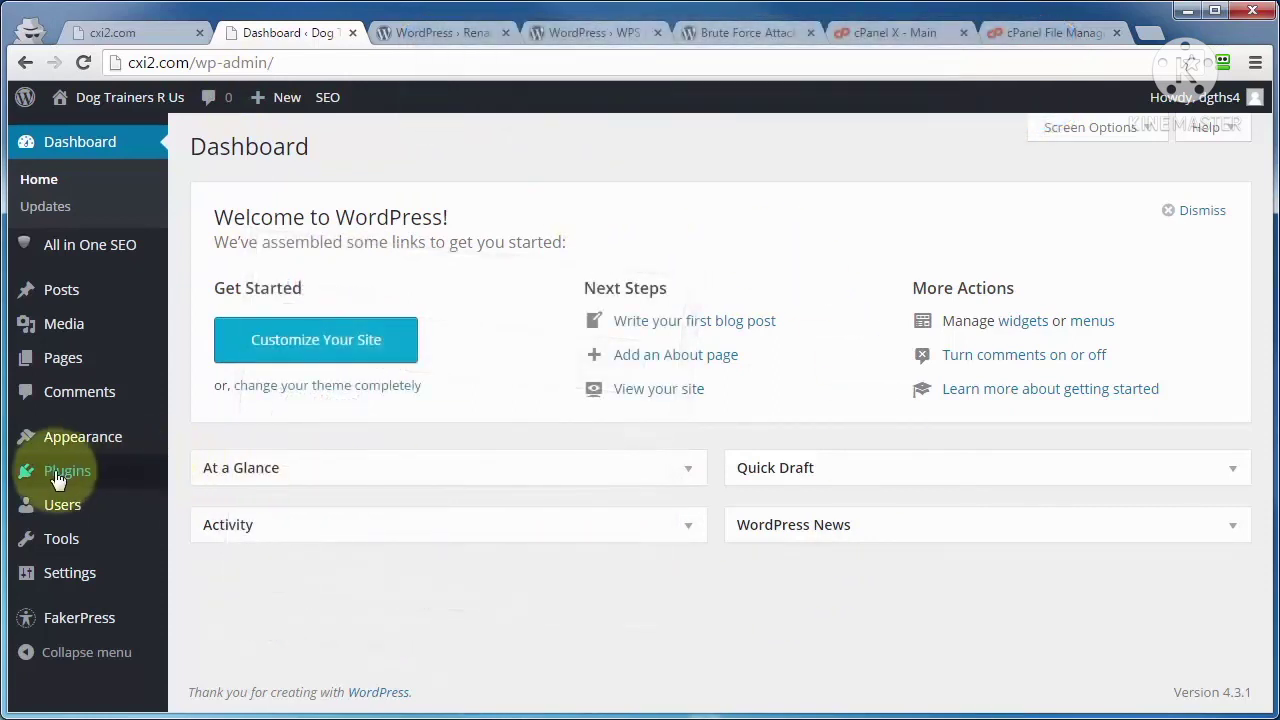
{"action": "mouse_move", "coordinate": [51, 478]}
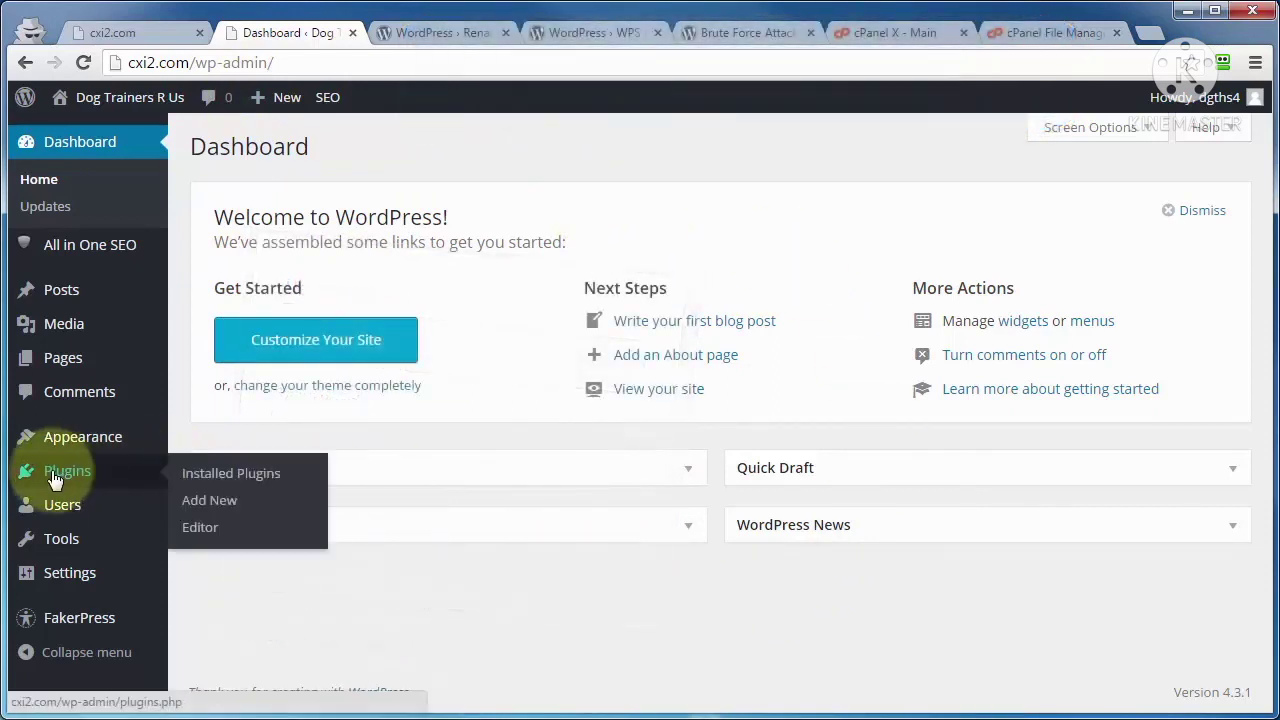
{"action": "left_click", "coordinate": [212, 508]}
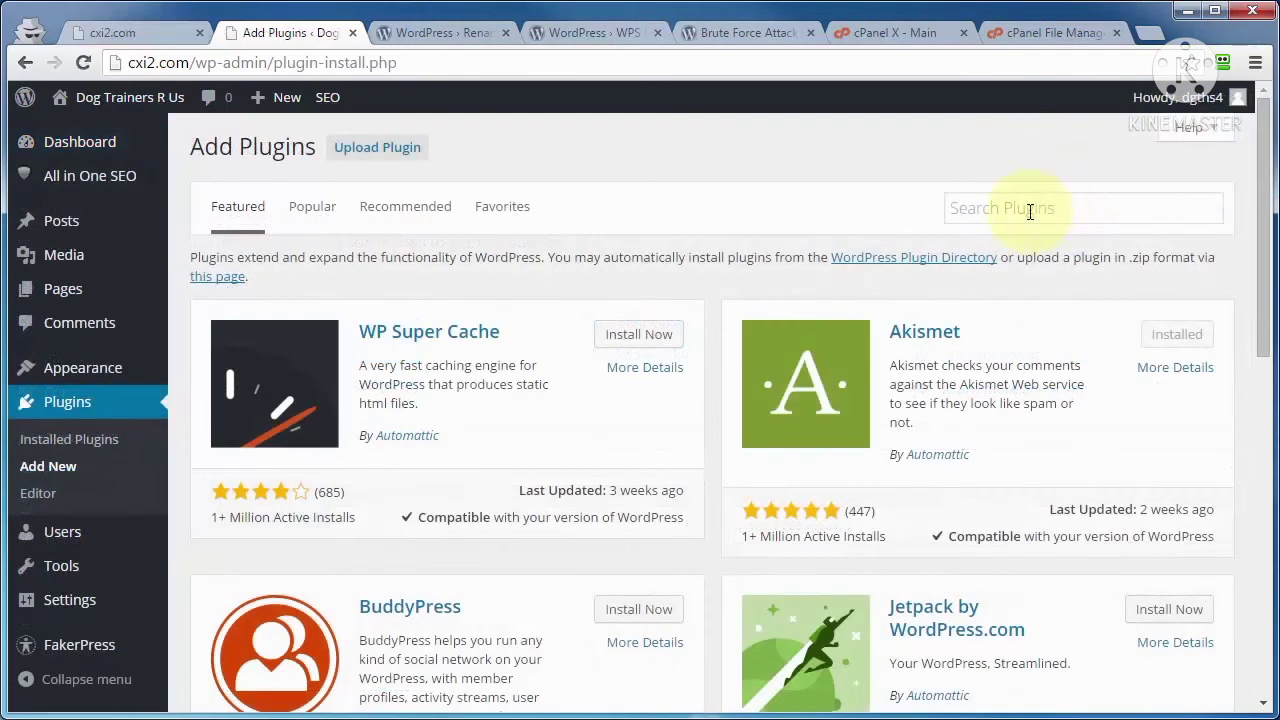
{"action": "left_click", "coordinate": [1029, 211]}
{"action": "type", "text": "WPS Hide Login"}
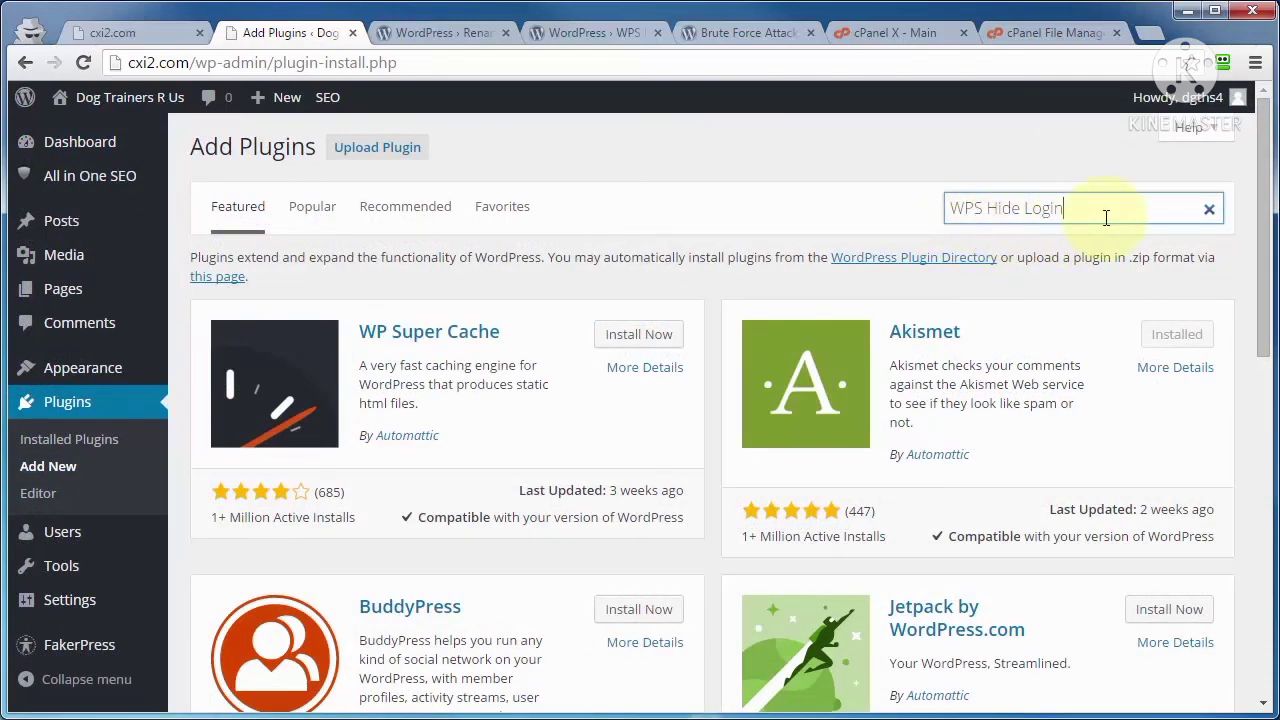
{"action": "key", "text": "Return"}
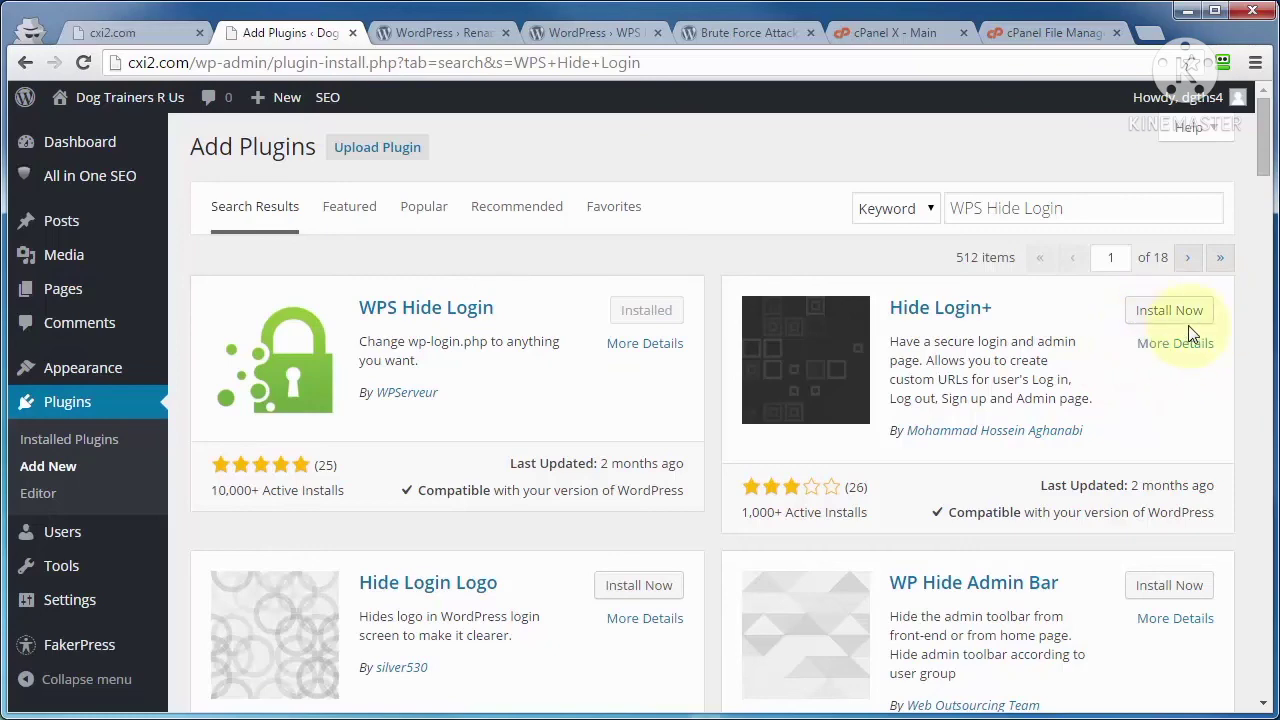
Set the WPS Hide Login login URL to greeneggs in General Settings and save the changes.
{"action": "left_click", "coordinate": [54, 442]}
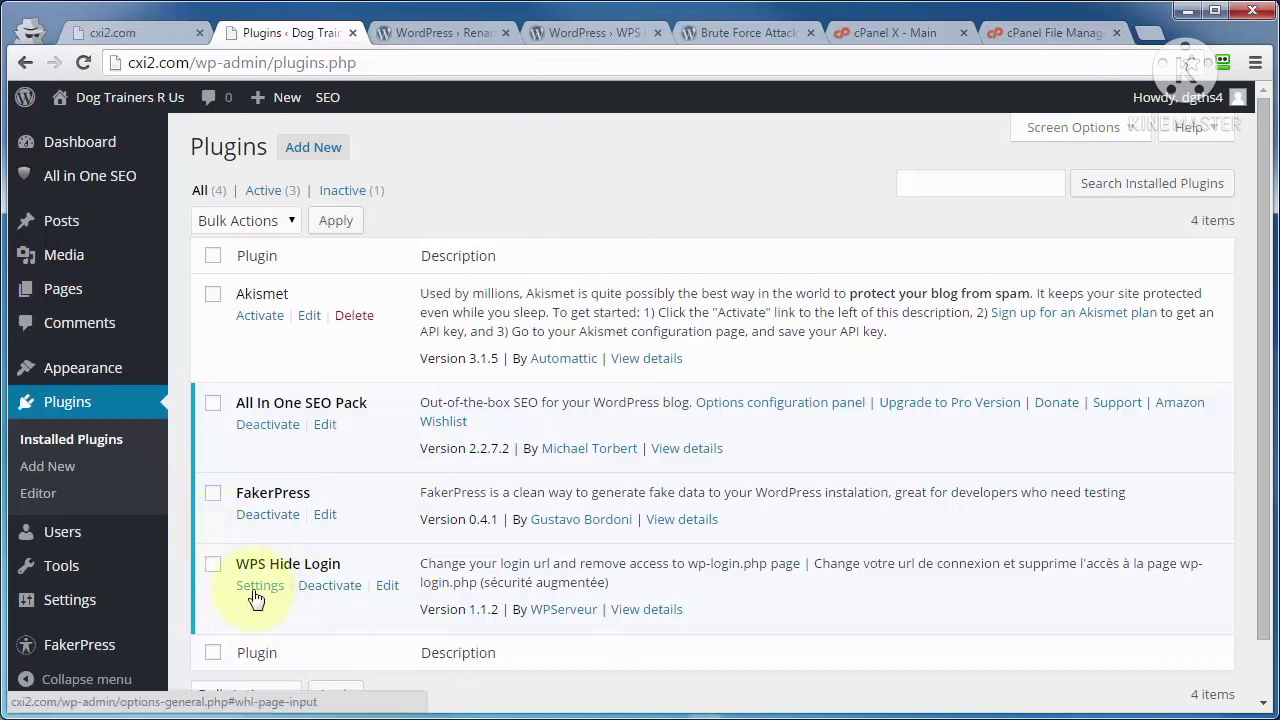
{"action": "mouse_move", "coordinate": [60, 610]}
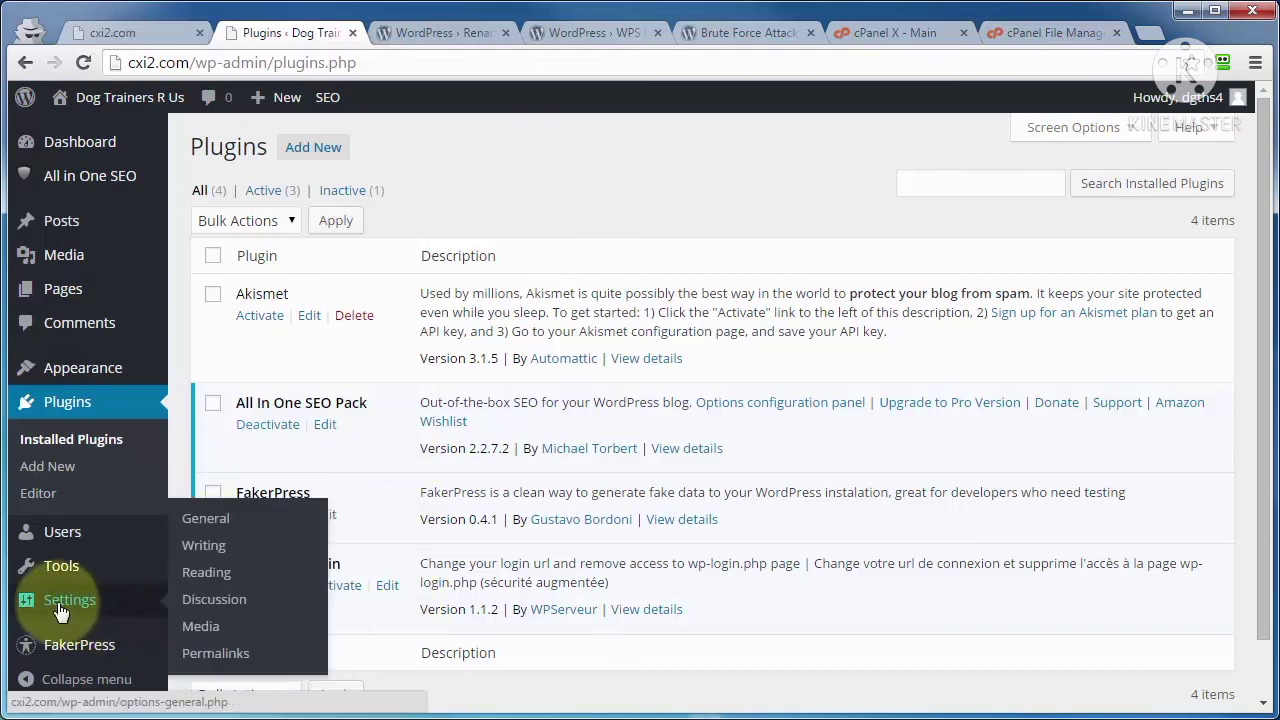
{"action": "left_click", "coordinate": [203, 522]}
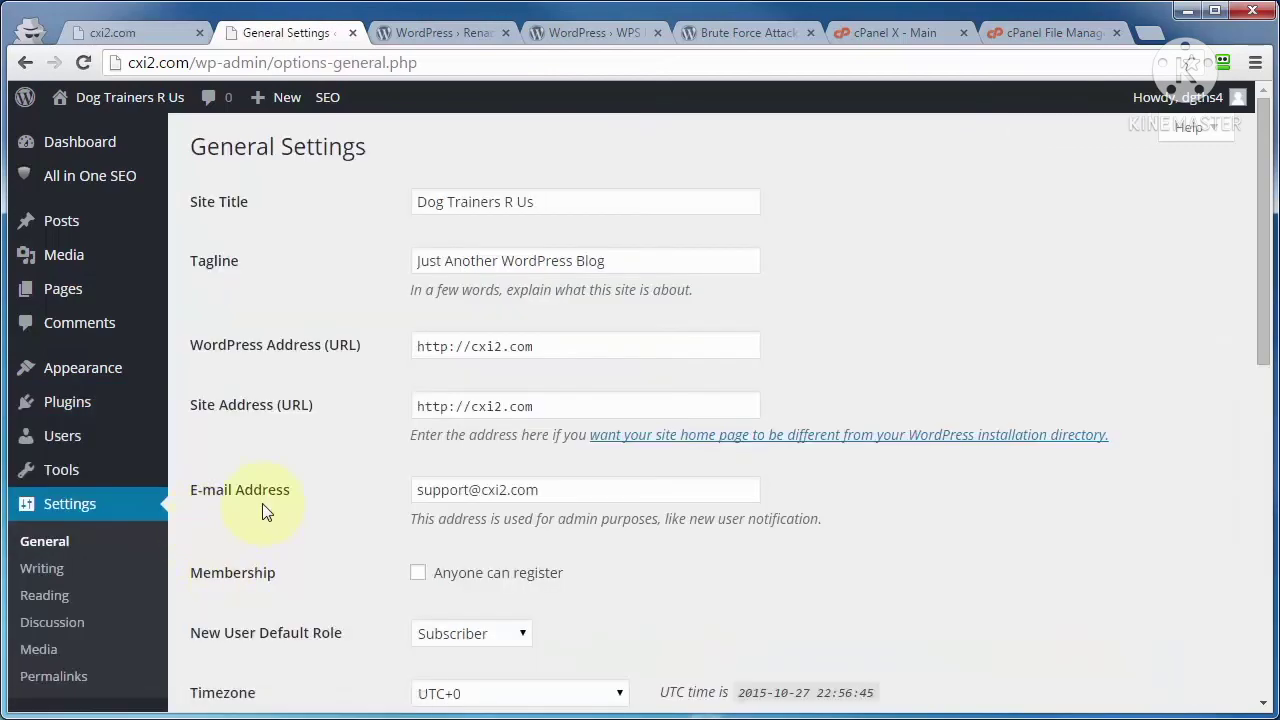
{"action": "scroll", "coordinate": [263, 509], "scroll_direction": "down", "scroll_amount": 5}
{"action": "scroll", "coordinate": [355, 432], "scroll_direction": "up", "scroll_amount": 4}
{"action": "scroll", "coordinate": [352, 440], "scroll_direction": "down", "scroll_amount": 1}
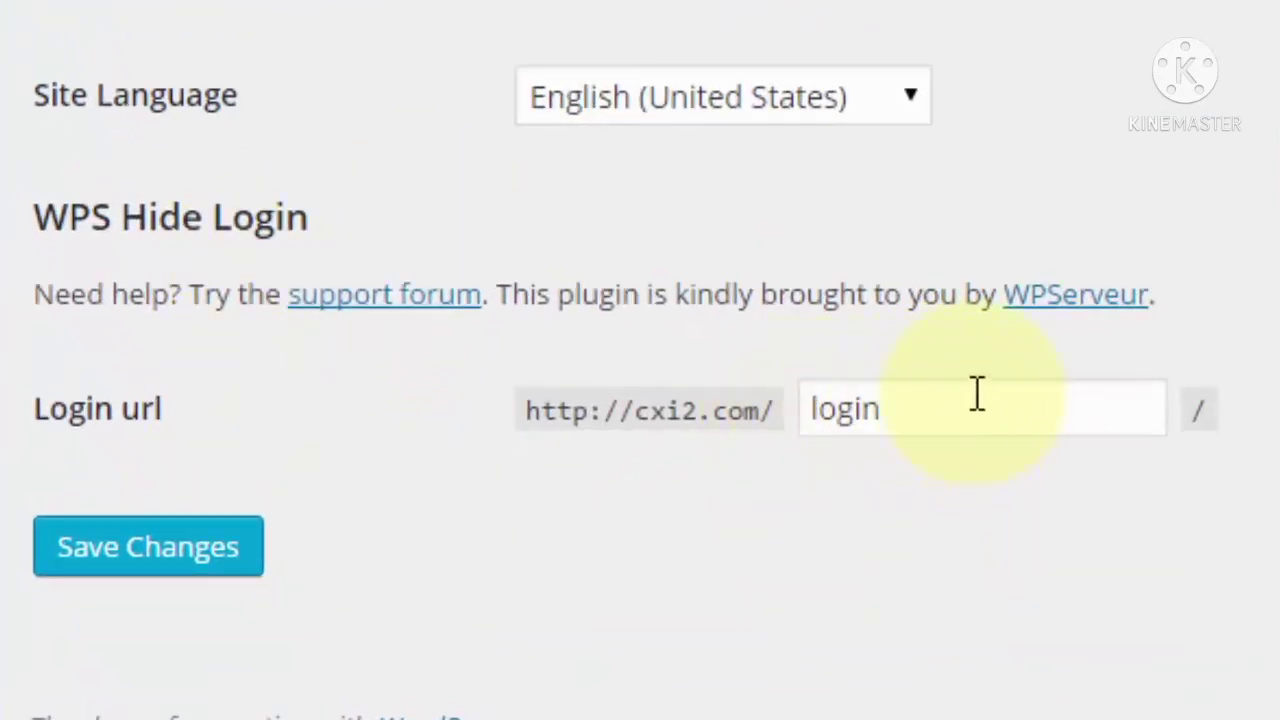
{"action": "double_click", "coordinate": [899, 410]}
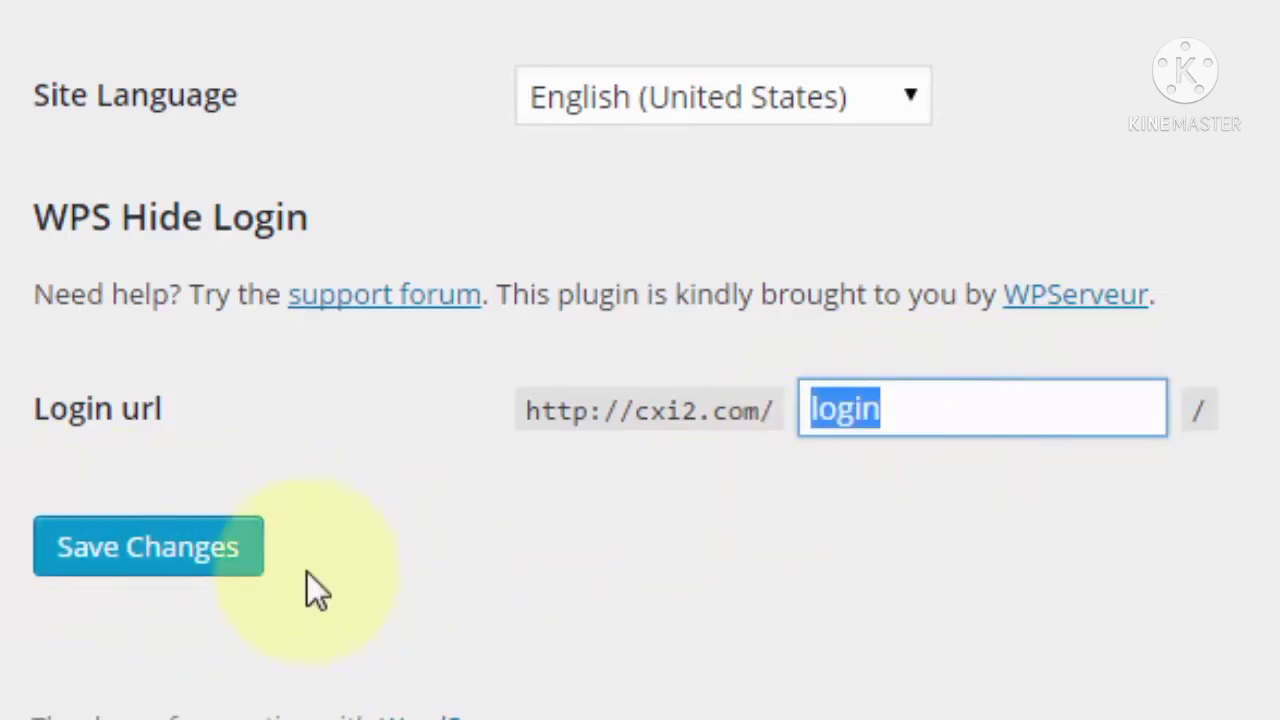
{"action": "type", "text": "greneggs"}
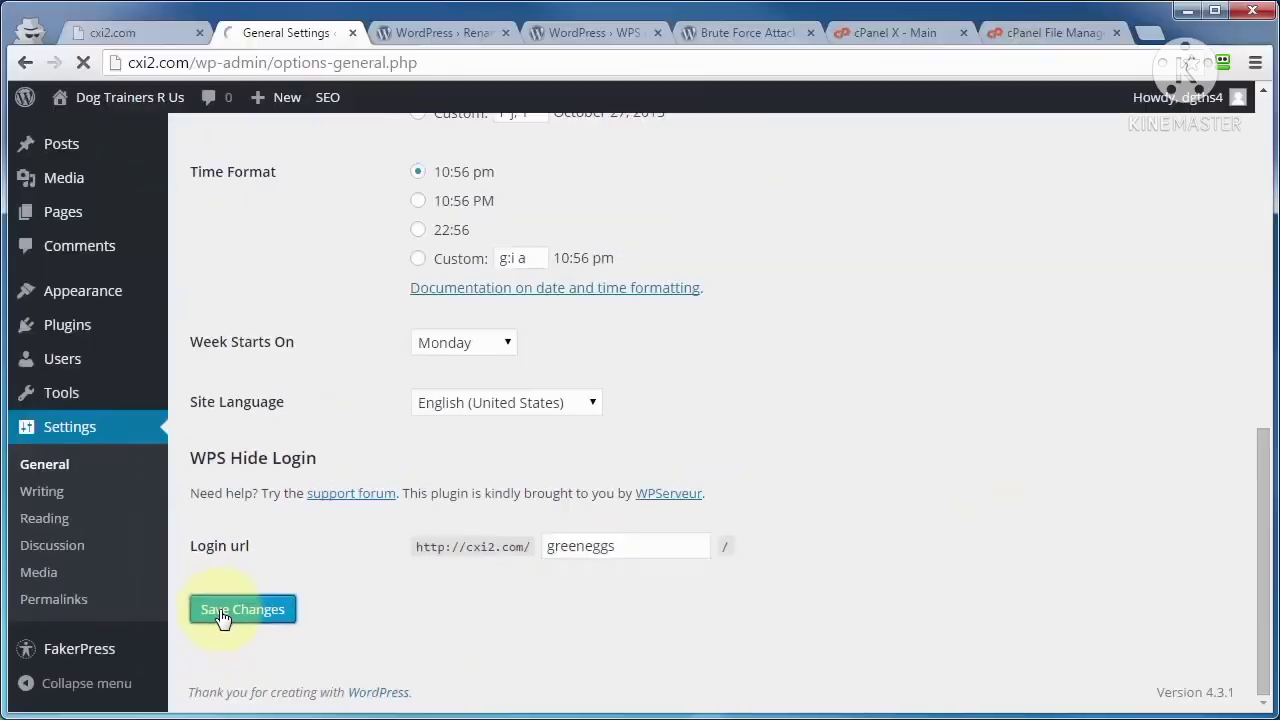
{"action": "left_click", "coordinate": [148, 546]}
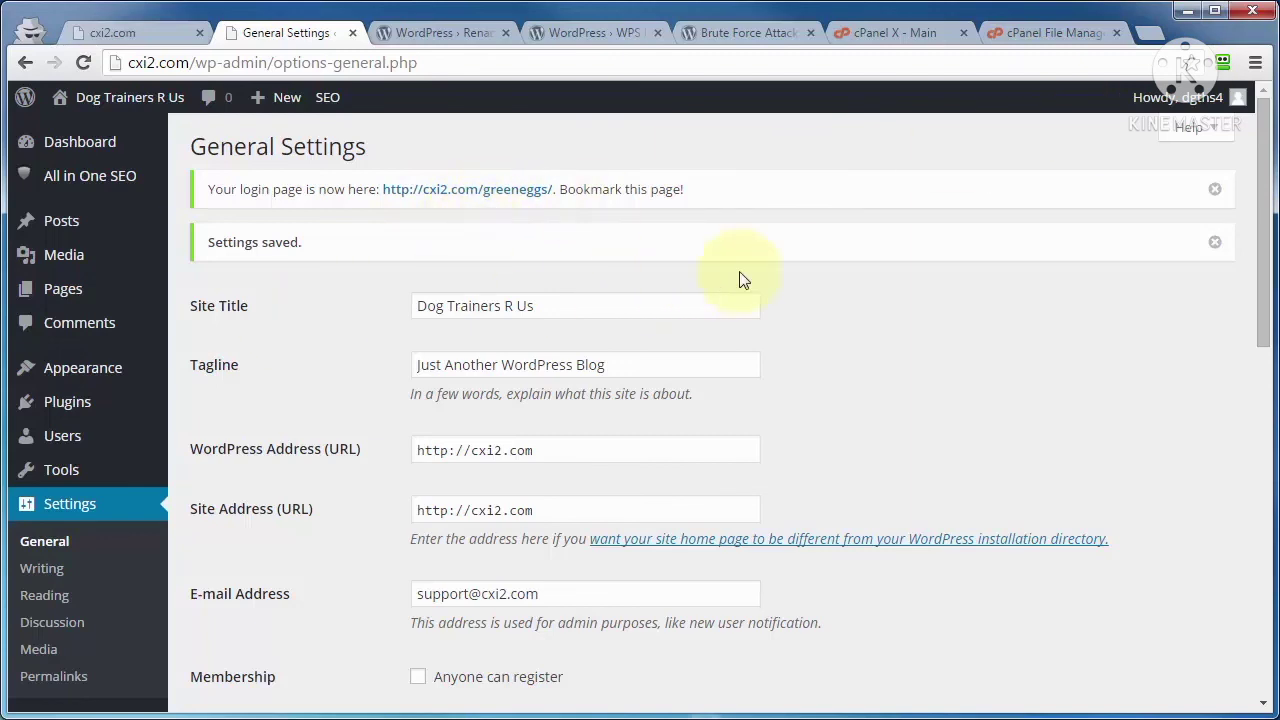
Log out of the WordPress dashboard.
{"action": "mouse_move", "coordinate": [1180, 97]}
{"action": "left_click", "coordinate": [1088, 200]}
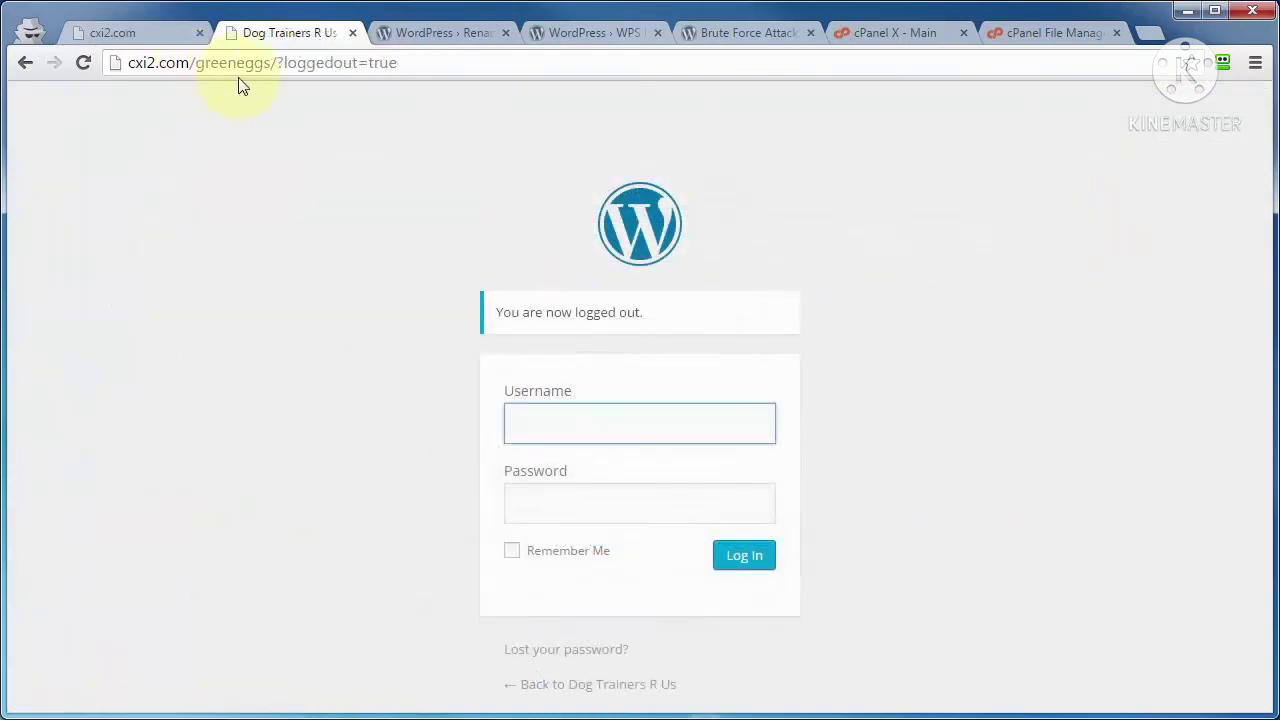
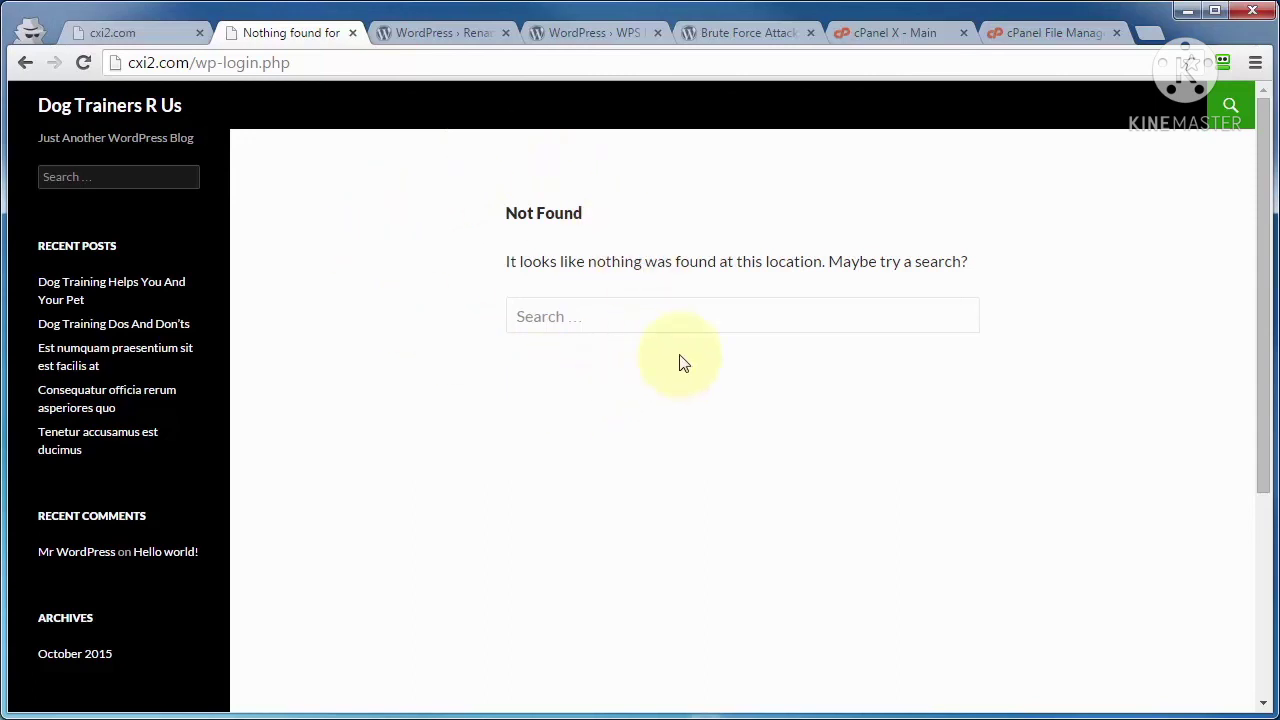
Switch to the Brute Force Attacks page on the WordPress Codex.
{"action": "left_click", "coordinate": [746, 32]}
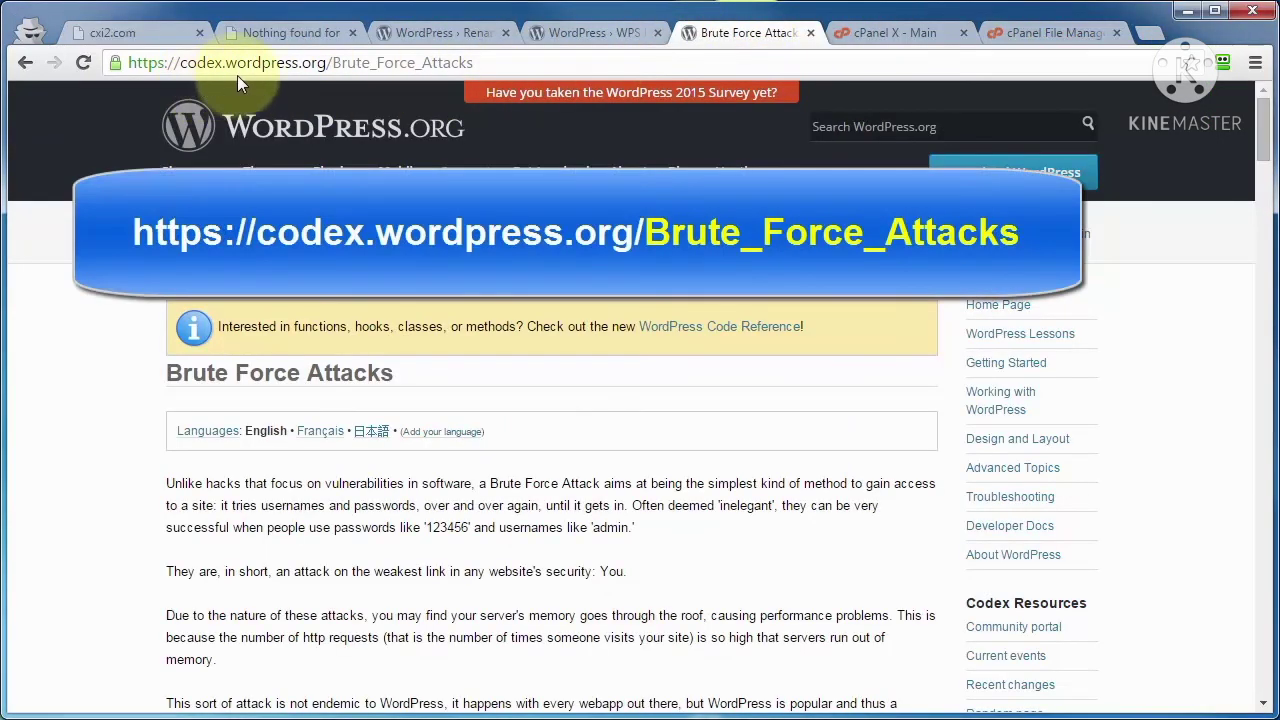